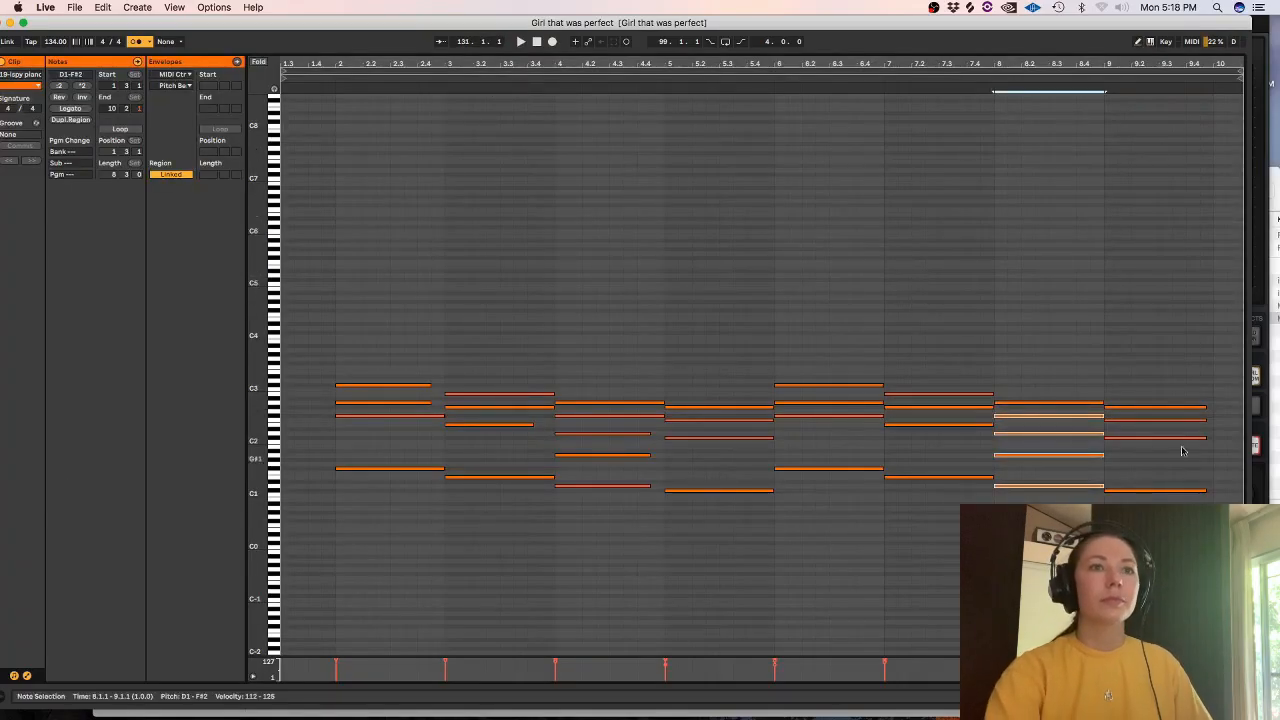
- Extend the last chord's notes to end at 10.1.1 and the first chord's A2 and C#3 notes to end at 3.1.1
{"action": "left_click_drag", "start_coordinate": [1147, 388], "coordinate": [1213, 492]}
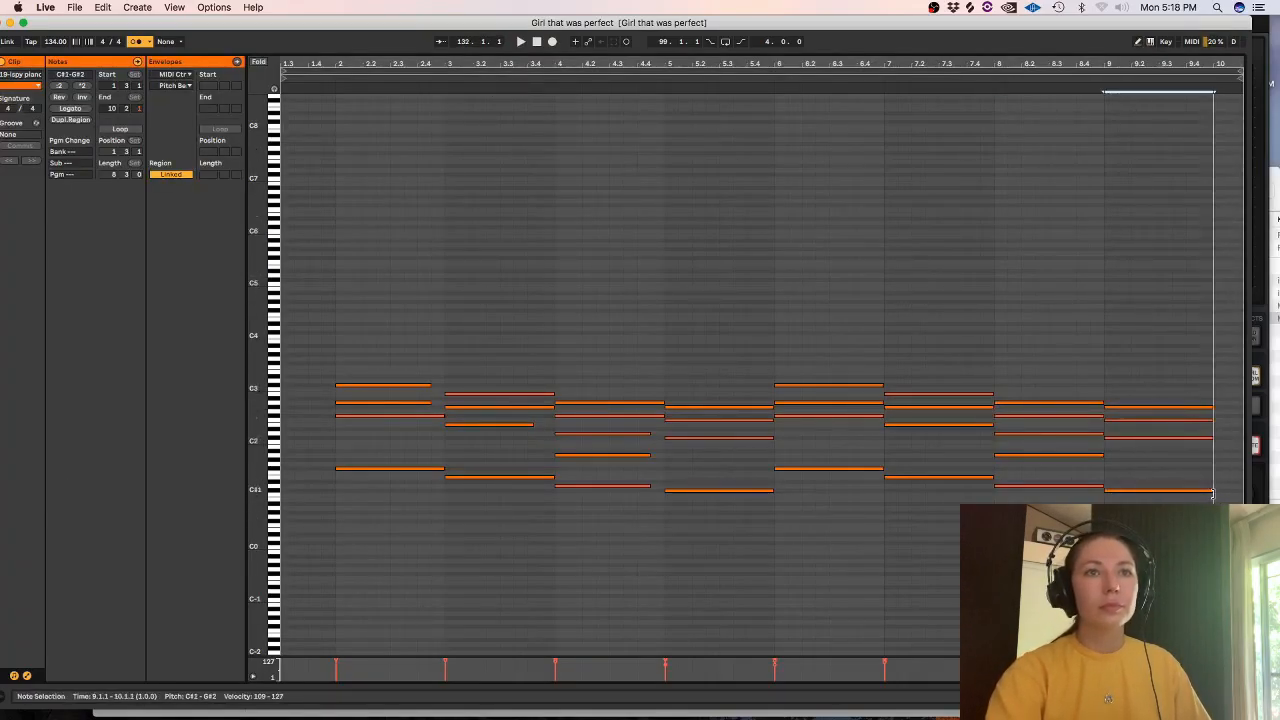
{"action": "left_click_drag", "start_coordinate": [420, 371], "coordinate": [444, 402]}
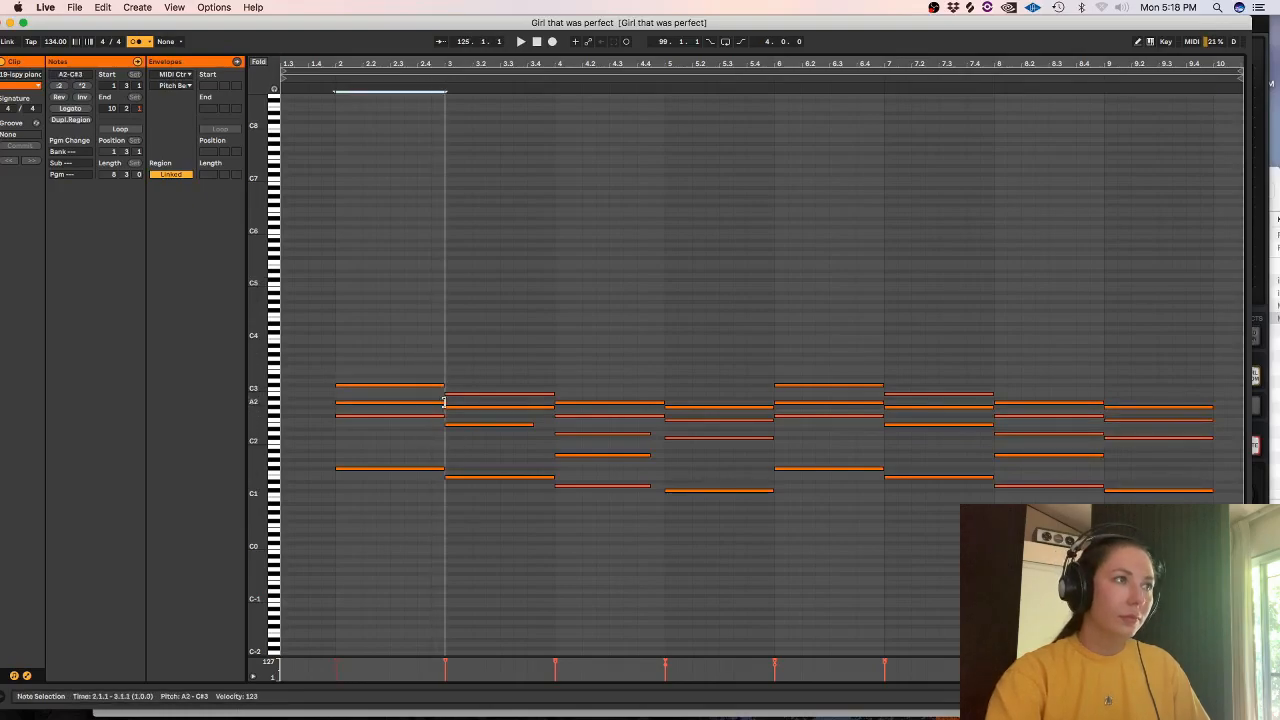
- Play the arrangement from bar 40 and lower the piano track's volume to -1.9 dB
{"action": "left_click", "coordinate": [466, 250]}
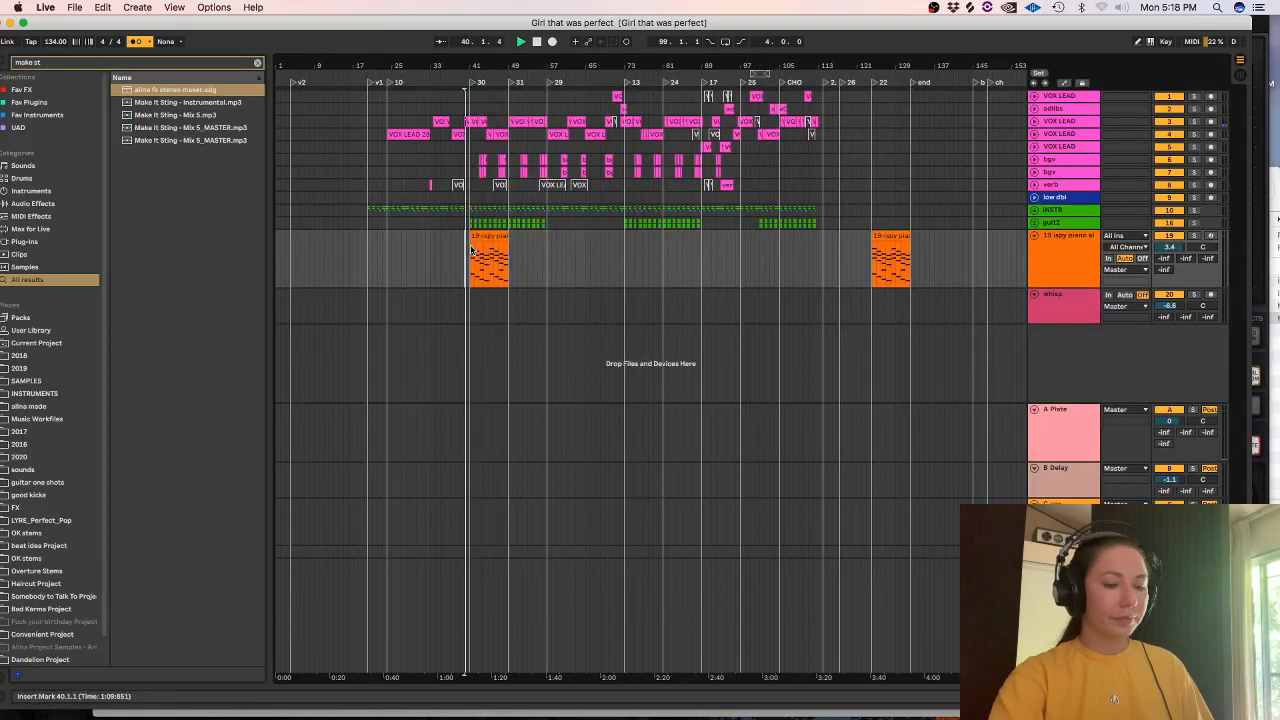
{"action": "key", "text": "space"}
{"action": "key", "text": "plus"}
{"action": "key", "text": "plus"}
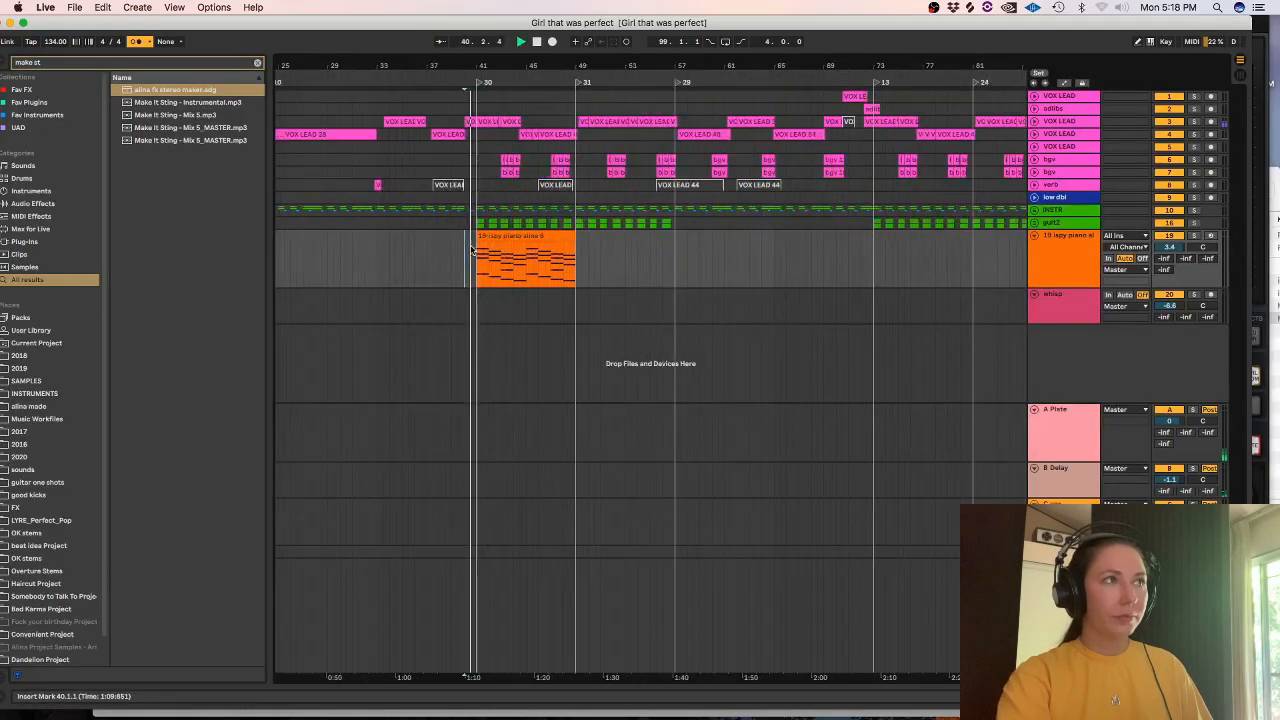
{"action": "left_click_drag", "start_coordinate": [1172, 246], "coordinate": [1172, 266]}
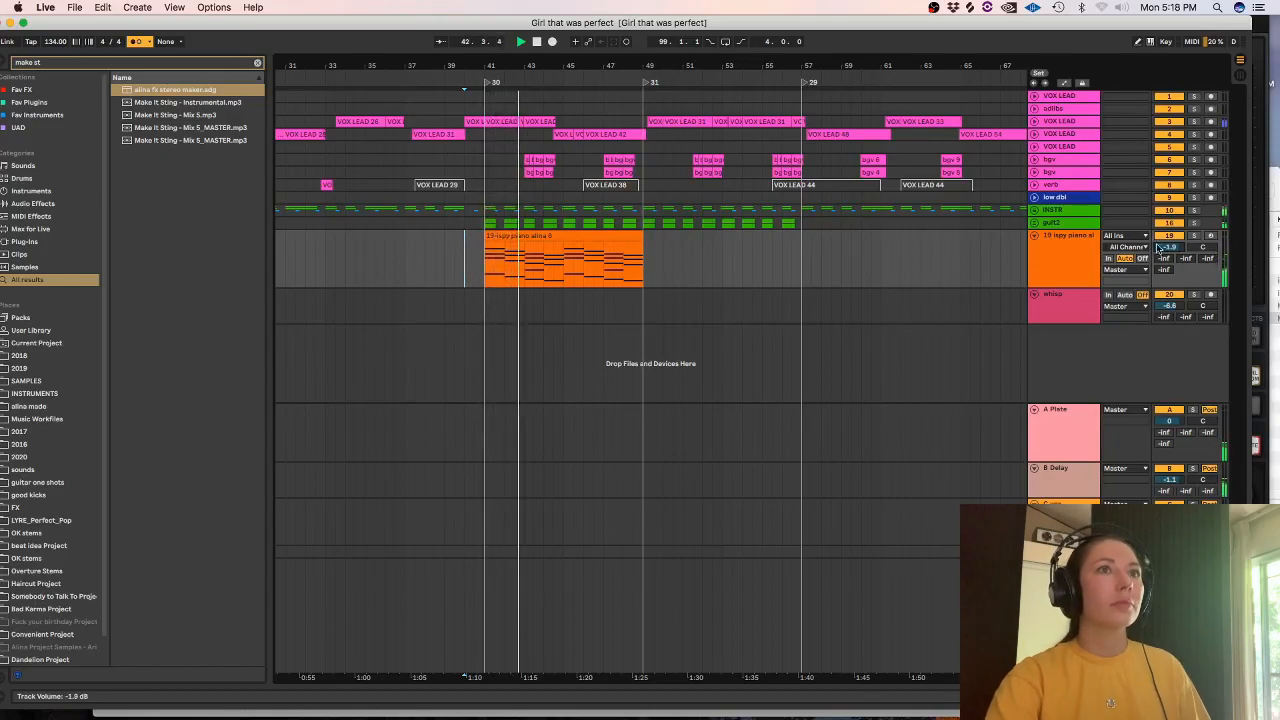
- Copy the piano clip at bar 41 onto a new MIDI track below it and deactivate the original clip
{"action": "left_click", "coordinate": [1060, 254]}
{"action": "key", "text": "super+shift+t"}
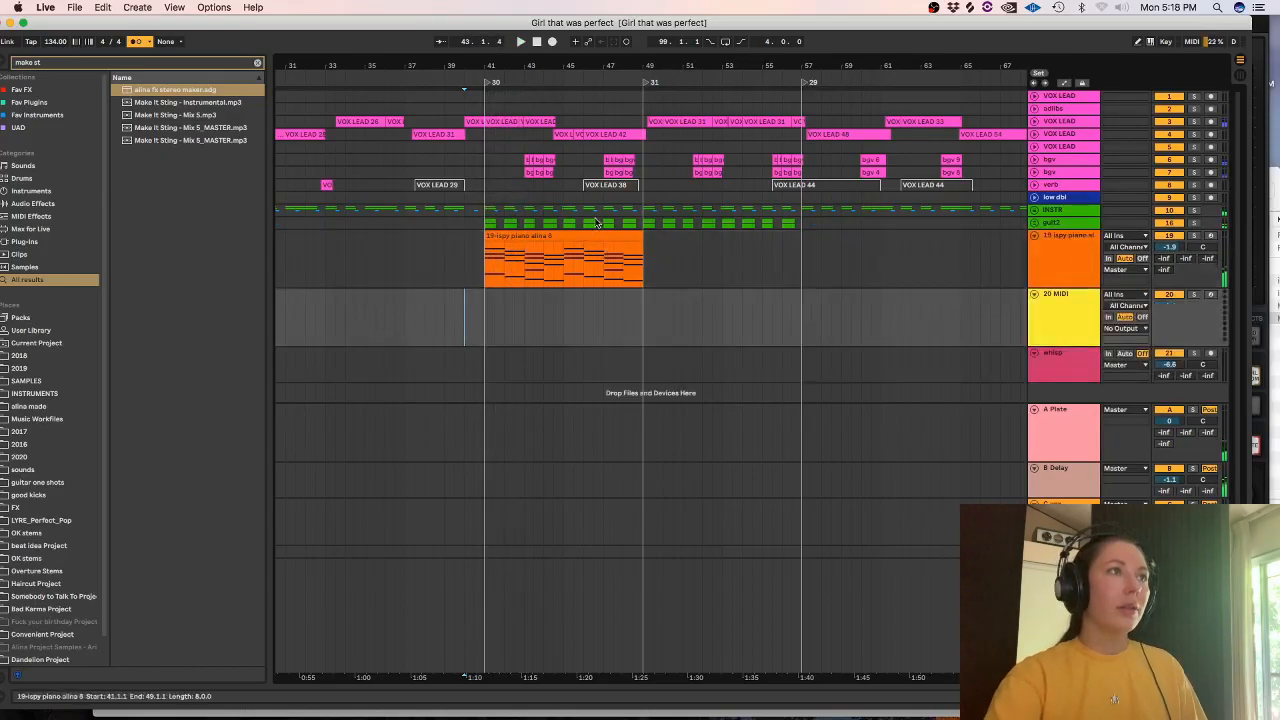
{"action": "left_click_drag", "start_coordinate": [548, 237], "coordinate": [543, 328]}
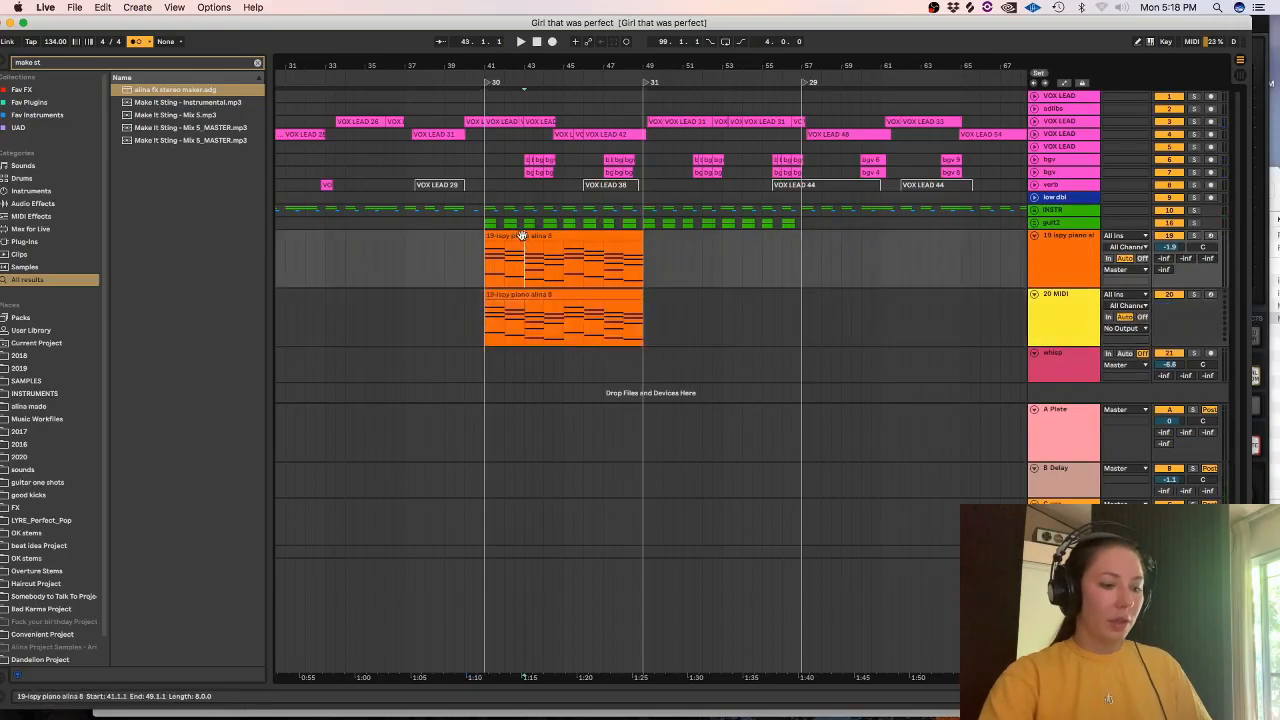
{"action": "left_click", "coordinate": [521, 235]}
- Delete the upper chord notes in the copied clip, keeping only the bass line of F#1, E1, D1 and C#1
{"action": "double_click", "coordinate": [511, 297]}
{"action": "left_click_drag", "start_coordinate": [465, 296], "coordinate": [349, 109]}
{"action": "key", "text": "Delete"}
{"action": "left_click_drag", "start_coordinate": [518, 103], "coordinate": [711, 377]}
{"action": "key", "text": "Delete"}
{"action": "left_click_drag", "start_coordinate": [855, 212], "coordinate": [768, 102]}
{"action": "key", "text": "Delete"}
{"action": "left_click_drag", "start_coordinate": [938, 113], "coordinate": [1161, 356]}
{"action": "key", "text": "Delete"}
{"action": "key", "text": "shift+Tab"}
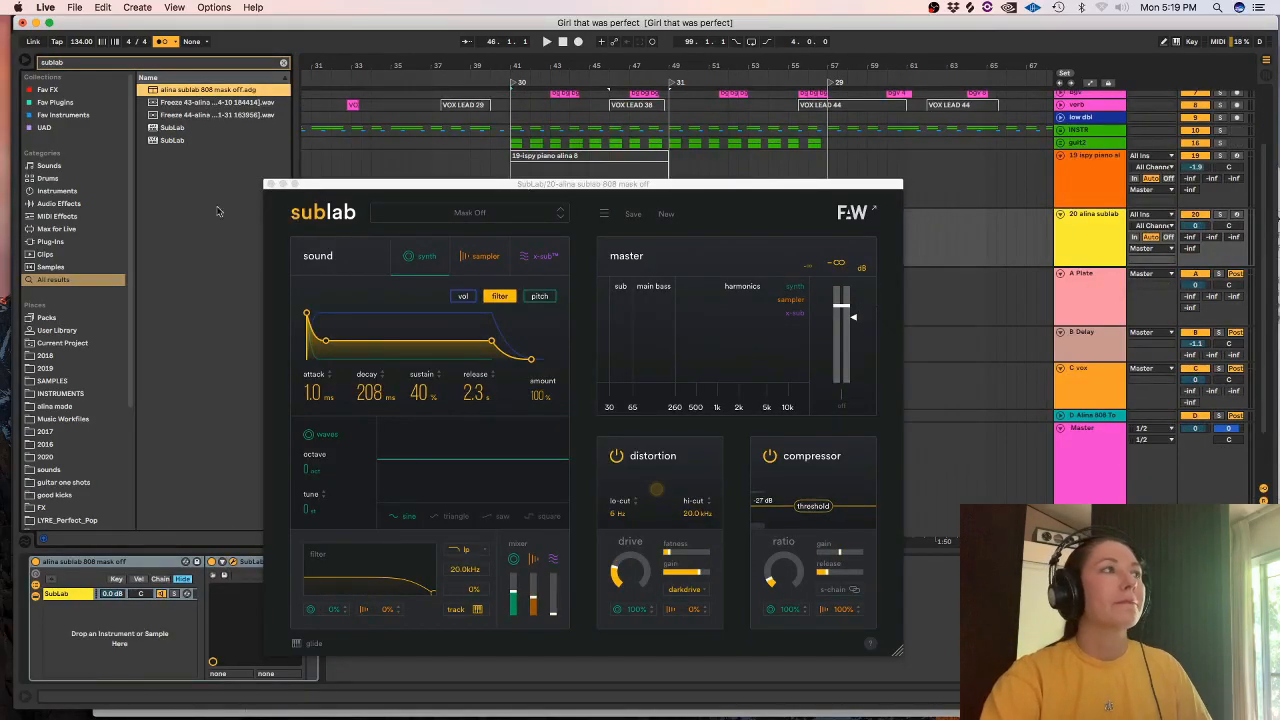
- Audition the bass line from bar 41, setting the alina sublab track to -7.4 dB and soloing it
{"action": "left_click", "coordinate": [270, 185]}
{"action": "left_click", "coordinate": [512, 230]}
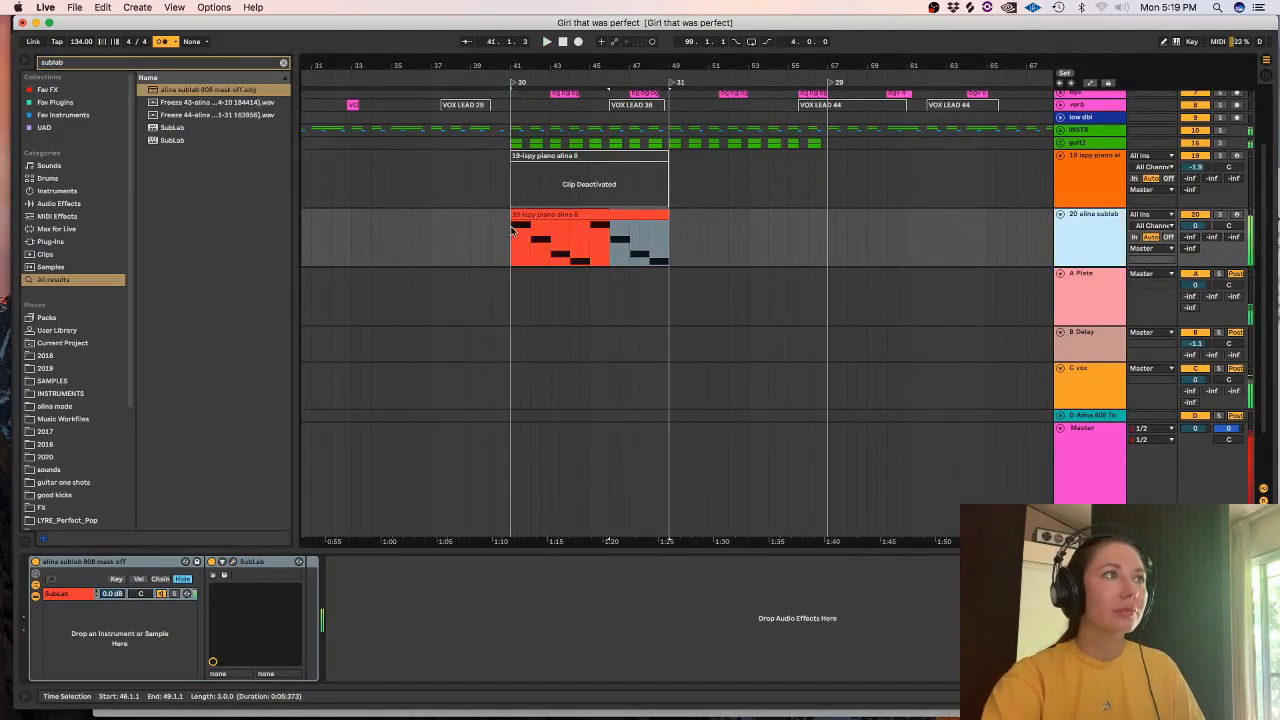
{"action": "key", "text": "space"}
{"action": "left_click", "coordinate": [567, 236]}
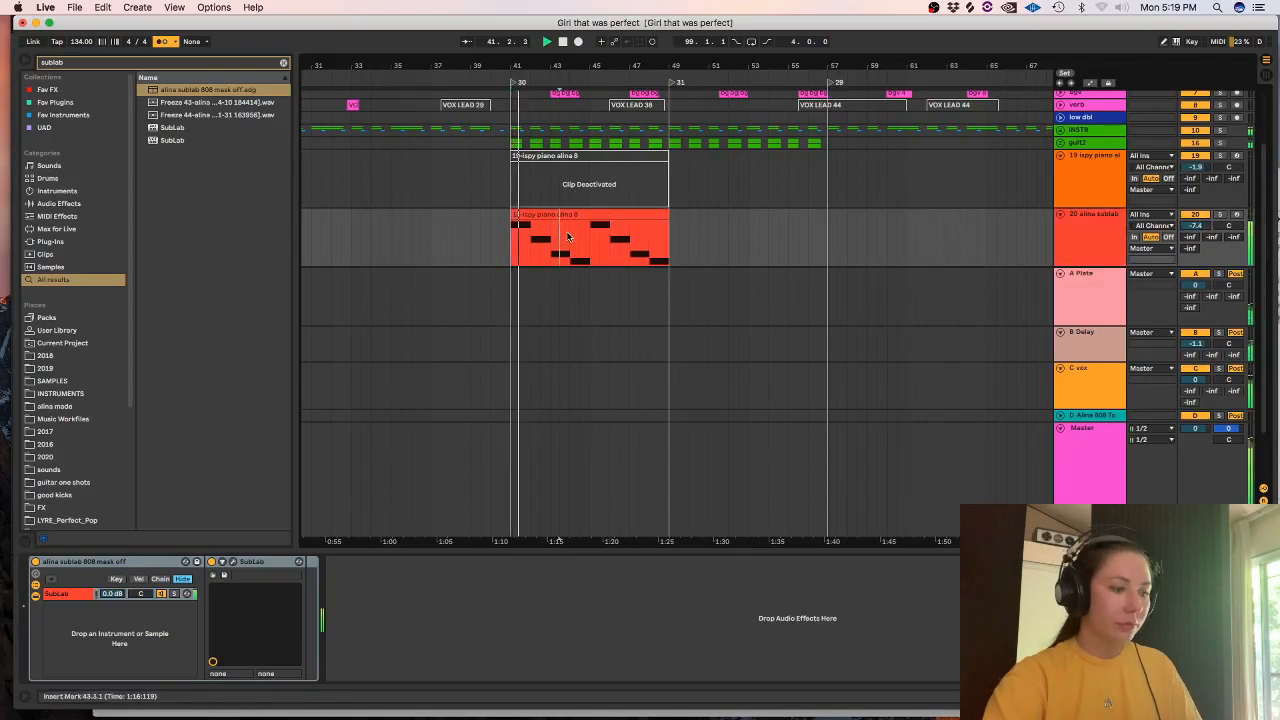
{"action": "key", "text": "super+alt+l"}
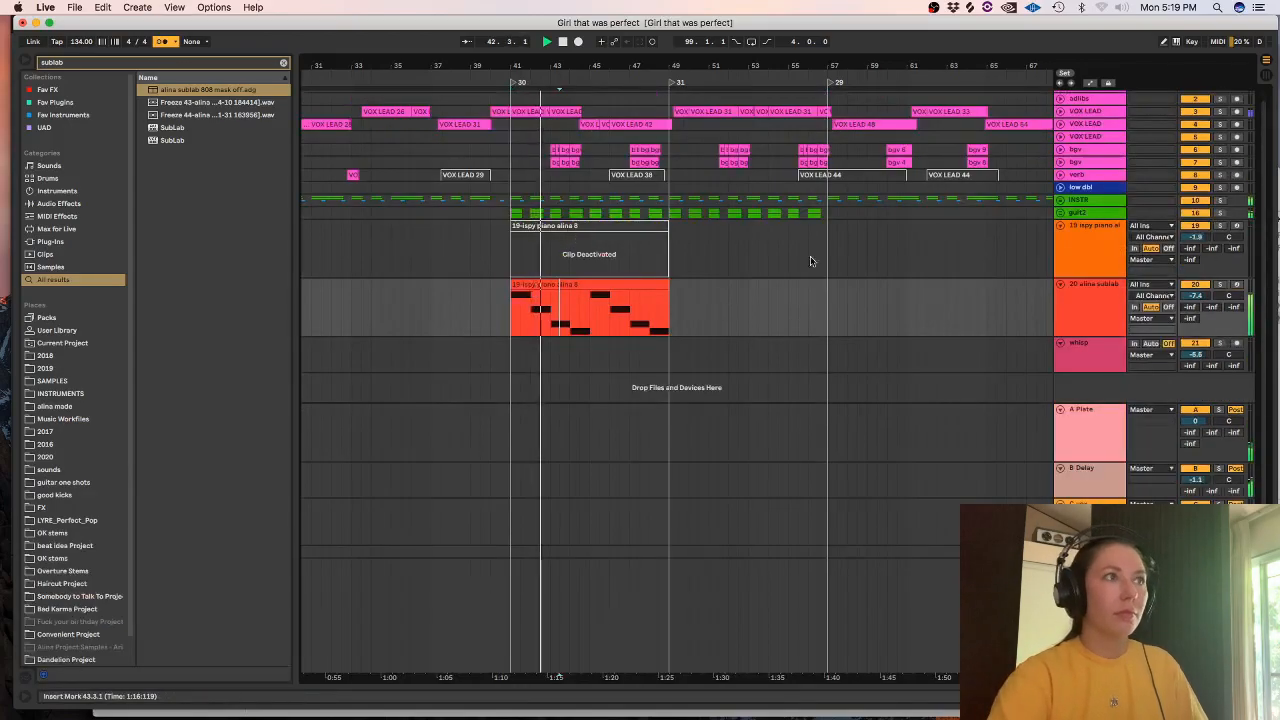
{"action": "key", "text": "space"}
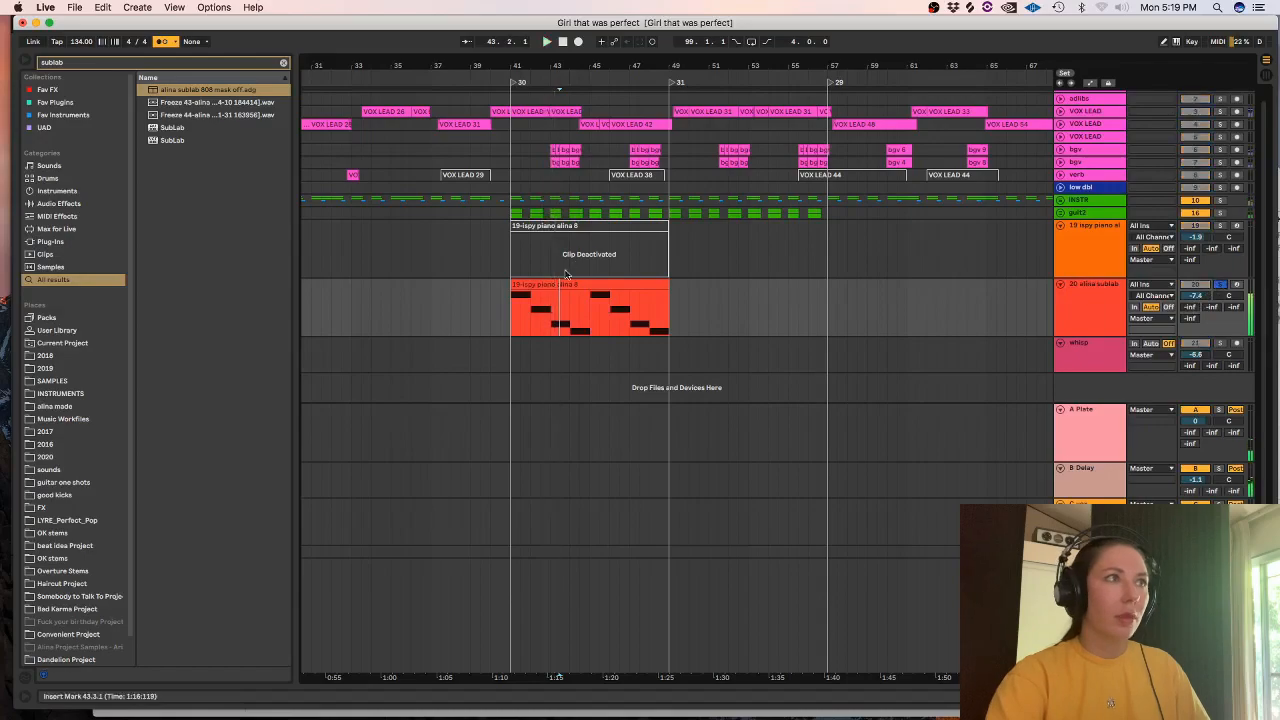
- Shorten all notes in the bass clip to half a bar each and play the result
{"action": "double_click", "coordinate": [567, 290]}
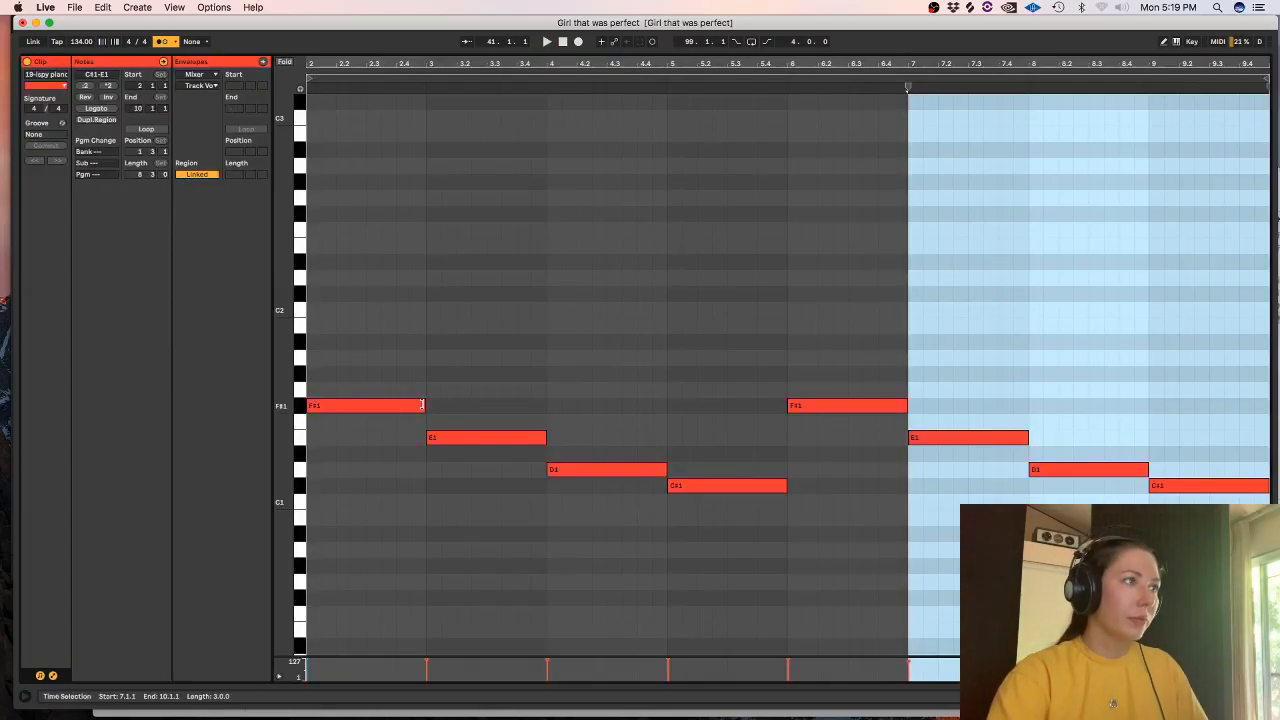
{"action": "key", "text": "super+a"}
{"action": "left_click_drag", "start_coordinate": [785, 486], "coordinate": [730, 487]}
{"action": "key", "text": "space"}
{"action": "key", "text": "shift+Tab"}
{"action": "key", "text": "space"}
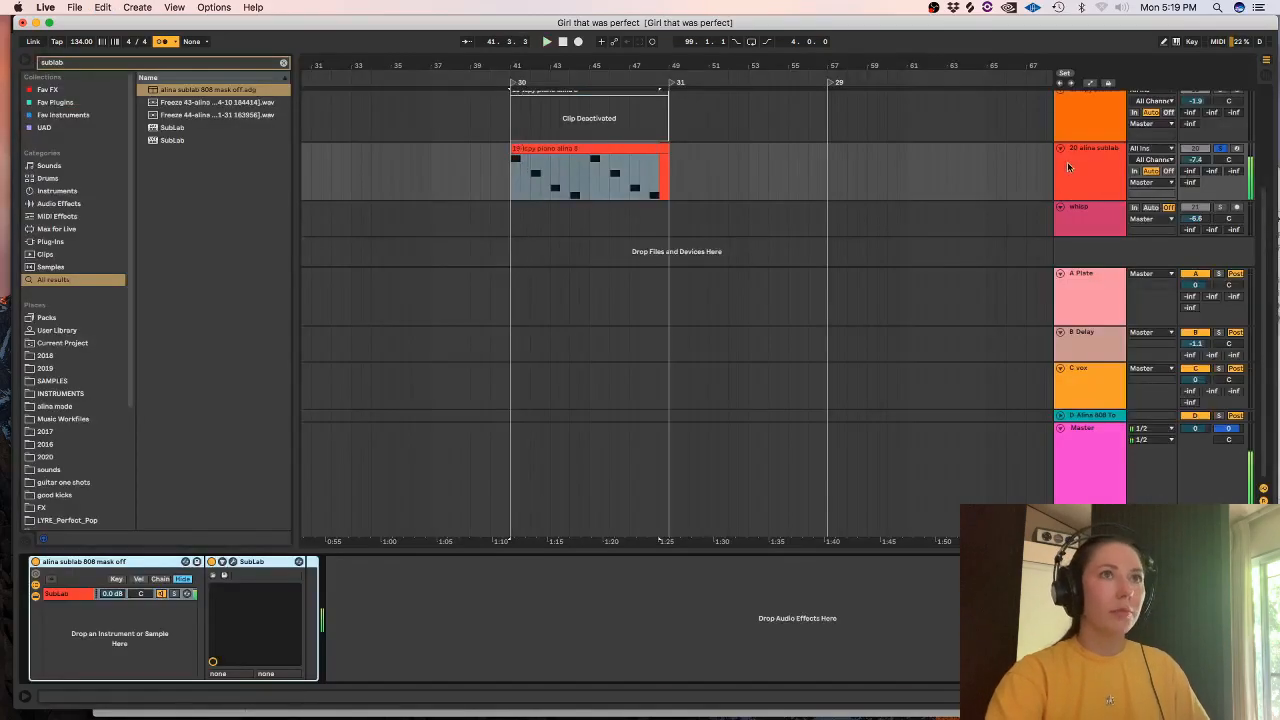
- Set SubLab's volume envelope release to 269 ms while playing the bass track
{"action": "left_click", "coordinate": [1070, 168]}
{"action": "left_click", "coordinate": [221, 562]}
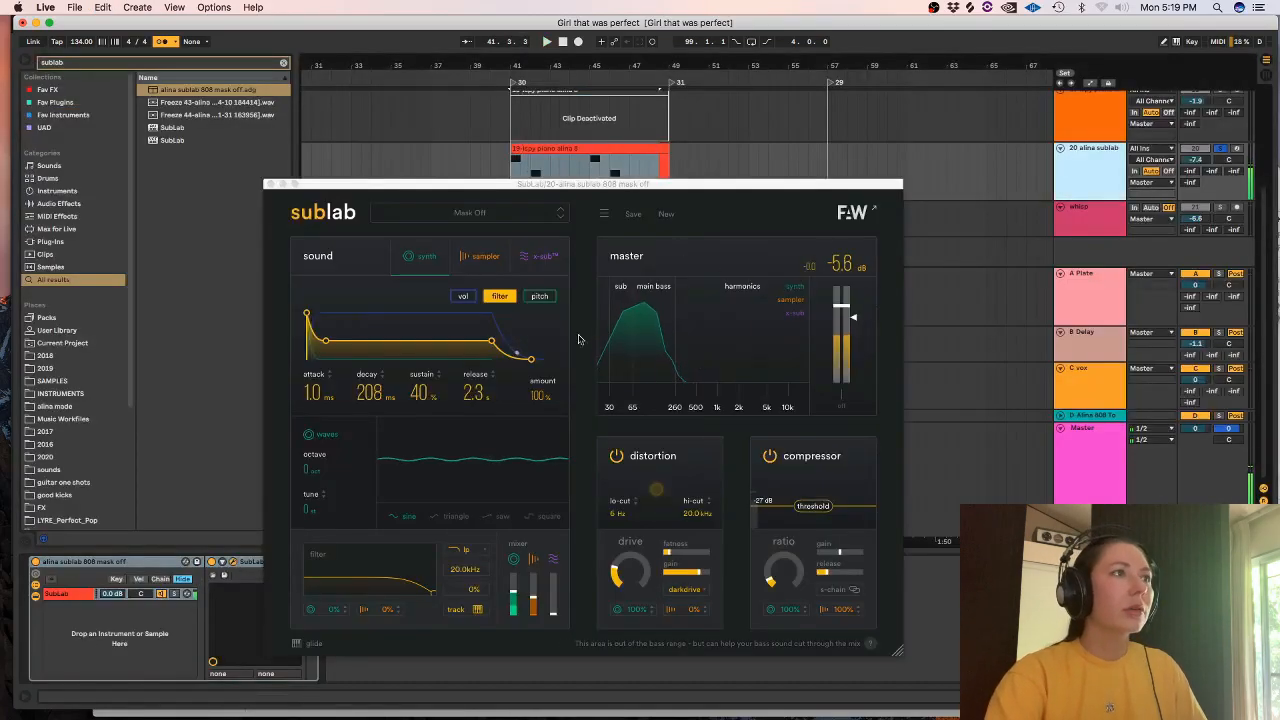
{"action": "left_click", "coordinate": [463, 297]}
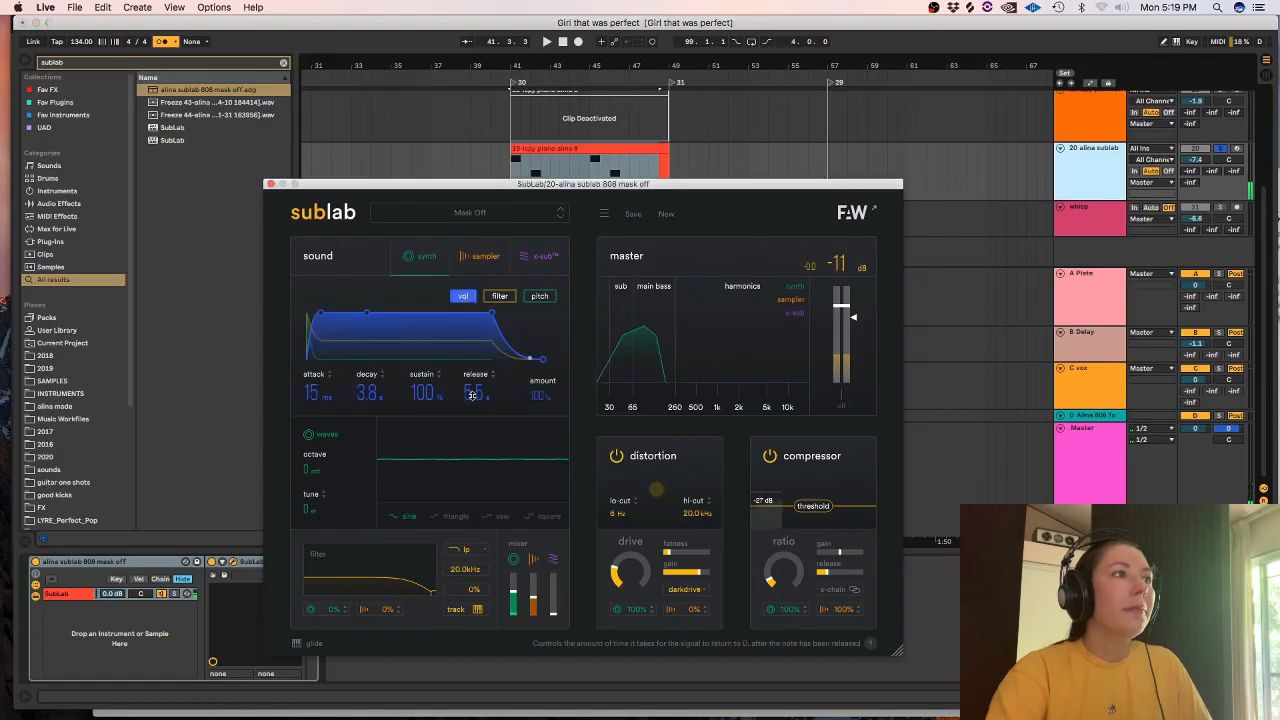
{"action": "key", "text": "space"}
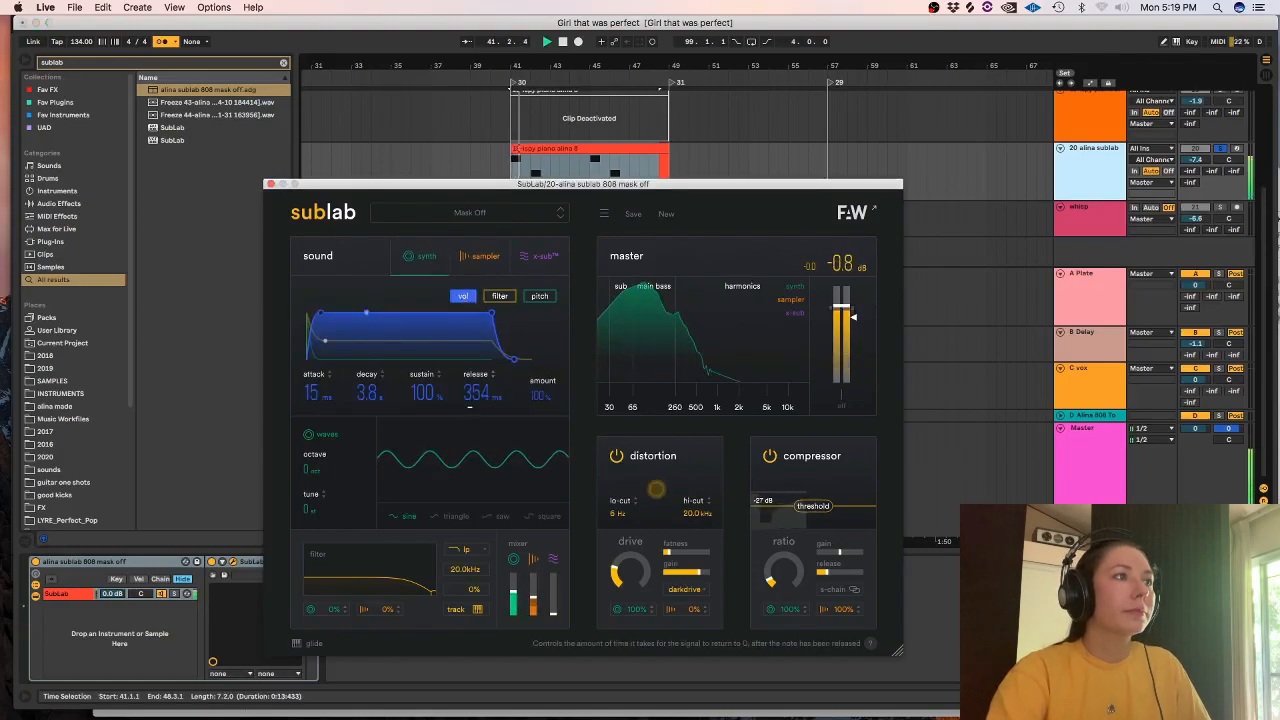
{"action": "left_click_drag", "start_coordinate": [470, 405], "coordinate": [470, 412]}
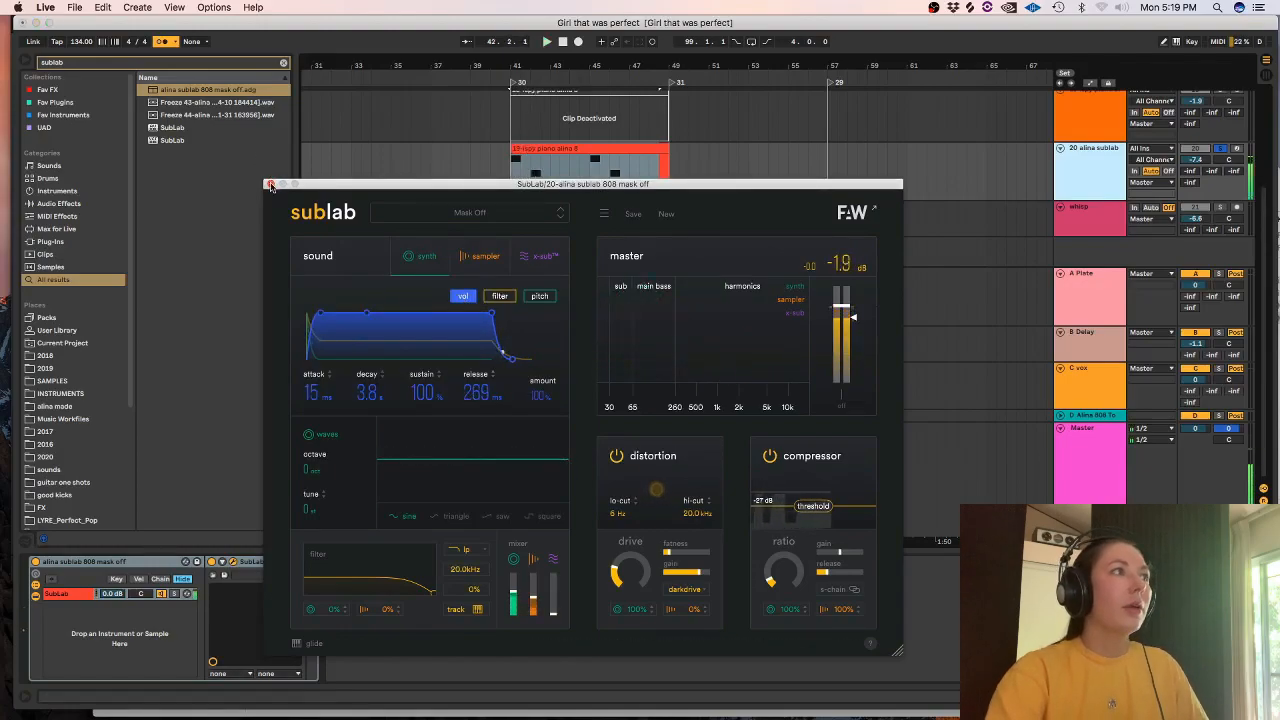
{"action": "left_click", "coordinate": [270, 185]}
- Add a short F#1 pickup note at 2.4.3 in the bass clip, trimmed to end before bar 3
{"action": "double_click", "coordinate": [622, 145]}
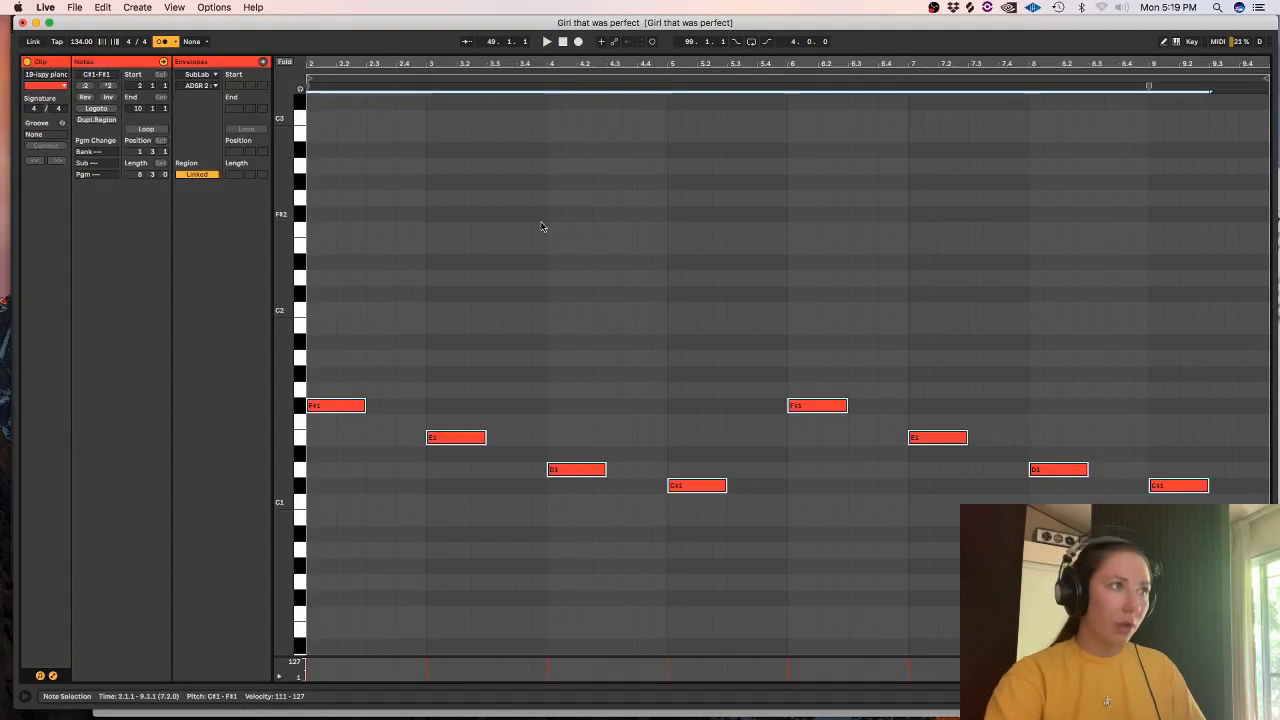
{"action": "left_click", "coordinate": [350, 405]}
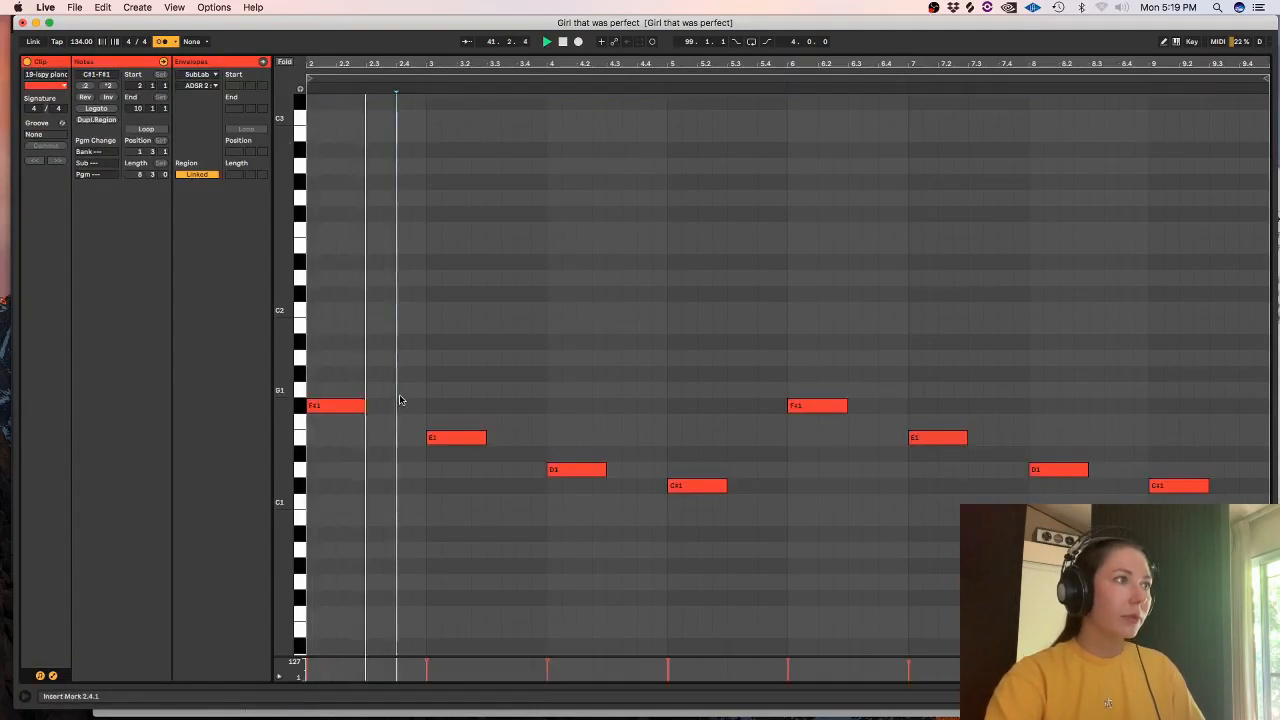
{"action": "left_click_drag", "start_coordinate": [372, 407], "coordinate": [426, 408]}
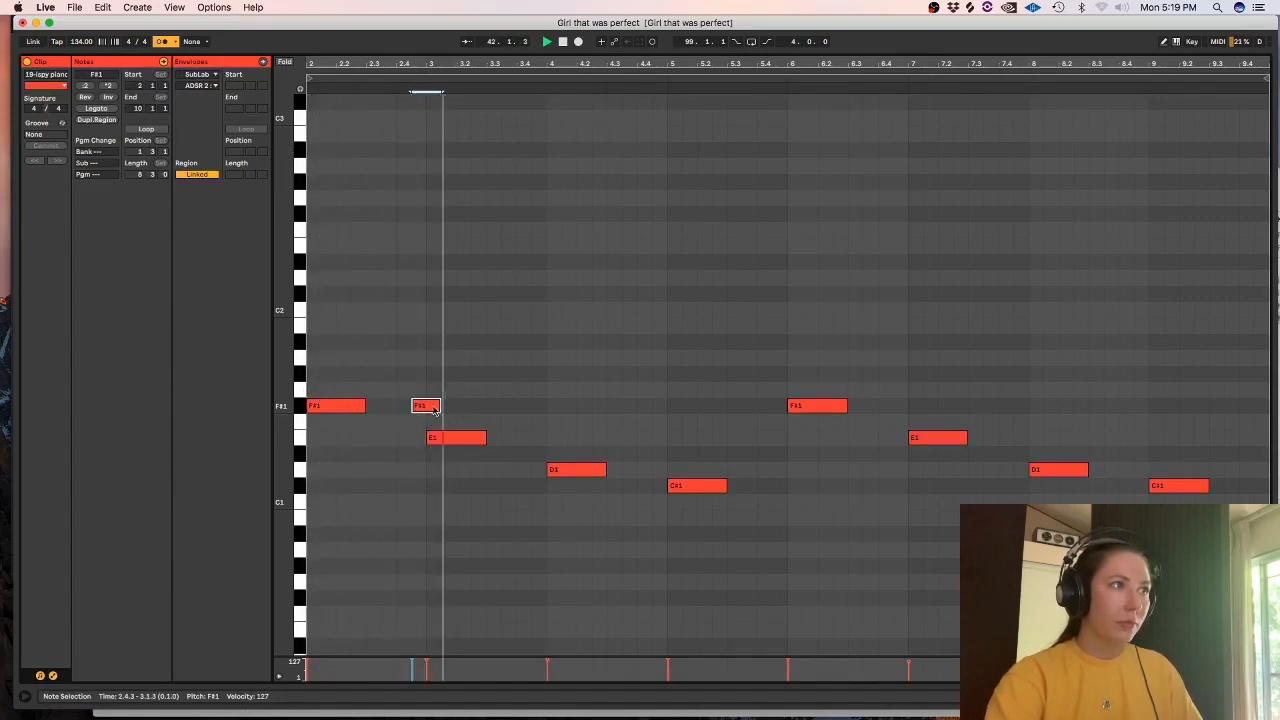
{"action": "left_click_drag", "start_coordinate": [441, 408], "coordinate": [423, 408]}
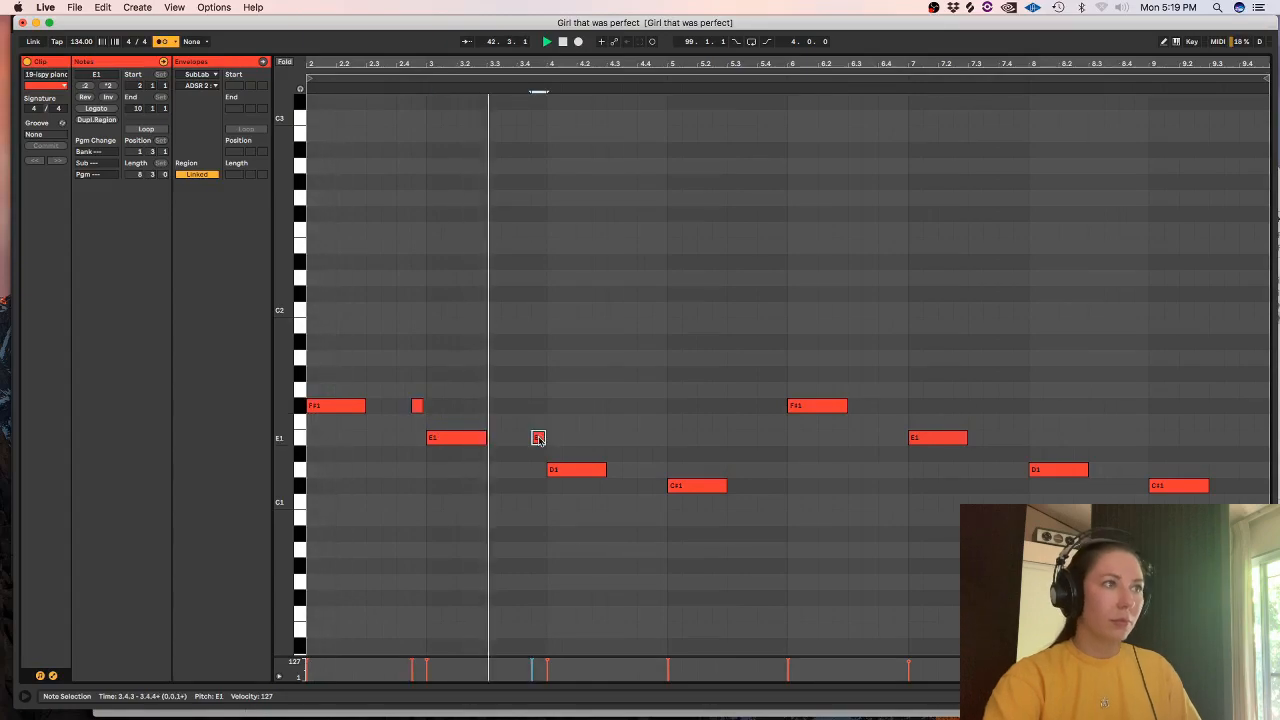
- Add a short D1 pickup note at 4.4.3, in place of the trial E1 pickup at 3.4.3
{"action": "mouse_move", "coordinate": [541, 441]}
{"action": "left_mouse_down"}
{"action": "mouse_move", "coordinate": [659, 459]}
{"action": "mouse_move", "coordinate": [530, 433]}
{"action": "left_mouse_up"}
{"action": "key", "text": "space"}
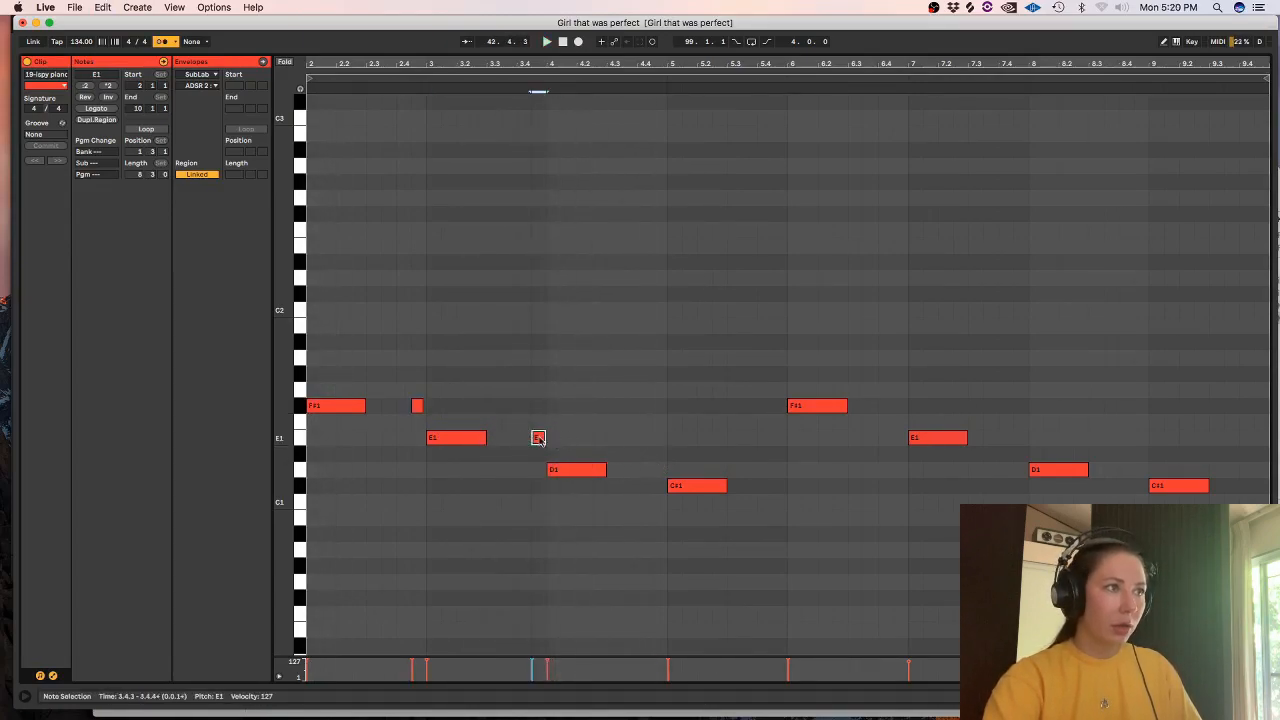
{"action": "left_click_drag", "start_coordinate": [673, 470], "coordinate": [658, 470]}
{"action": "key", "text": "space"}
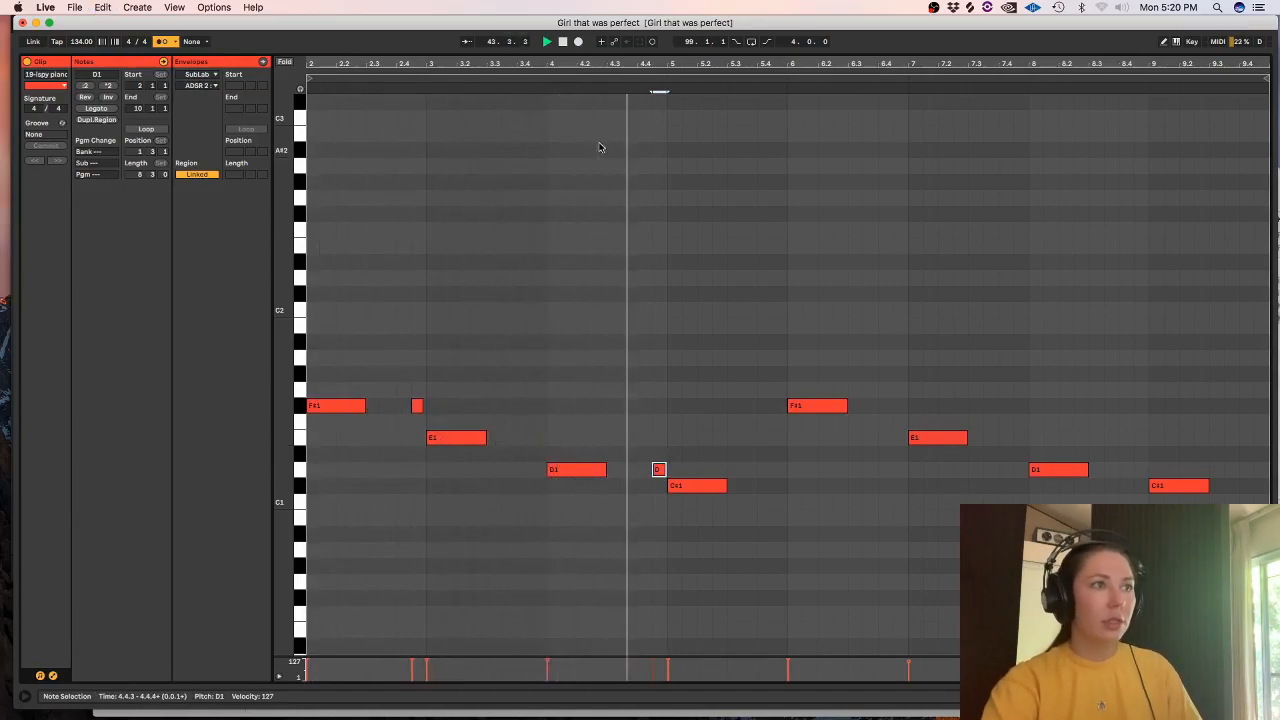
- Replace bar 5's C#1 note with two quarter notes and four eighth notes, trimming the second quarter note slightly
{"action": "double_click", "coordinate": [698, 486]}
{"action": "left_click", "coordinate": [692, 487]}
{"action": "double_click", "coordinate": [729, 487]}
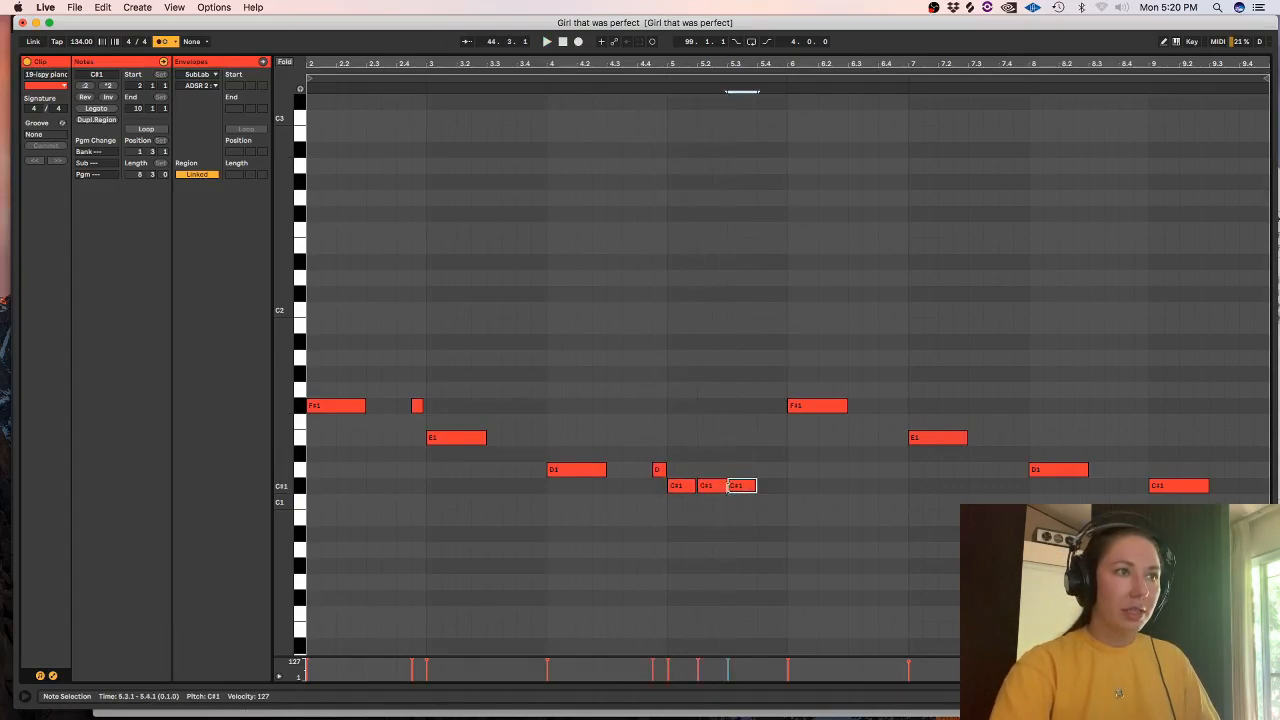
{"action": "mouse_move", "coordinate": [754, 485]}
{"action": "left_mouse_down"}
{"action": "mouse_move", "coordinate": [739, 486]}
{"action": "mouse_move", "coordinate": [770, 494]}
{"action": "left_mouse_up"}
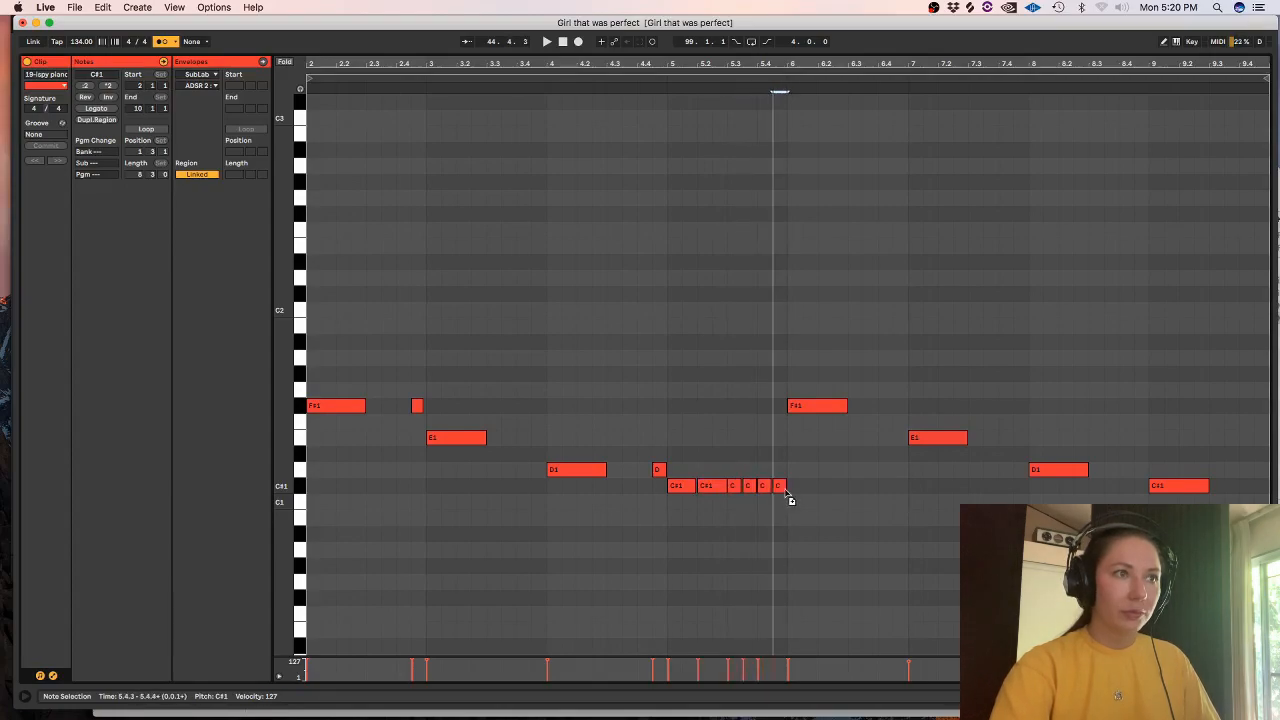
{"action": "key", "text": "space"}
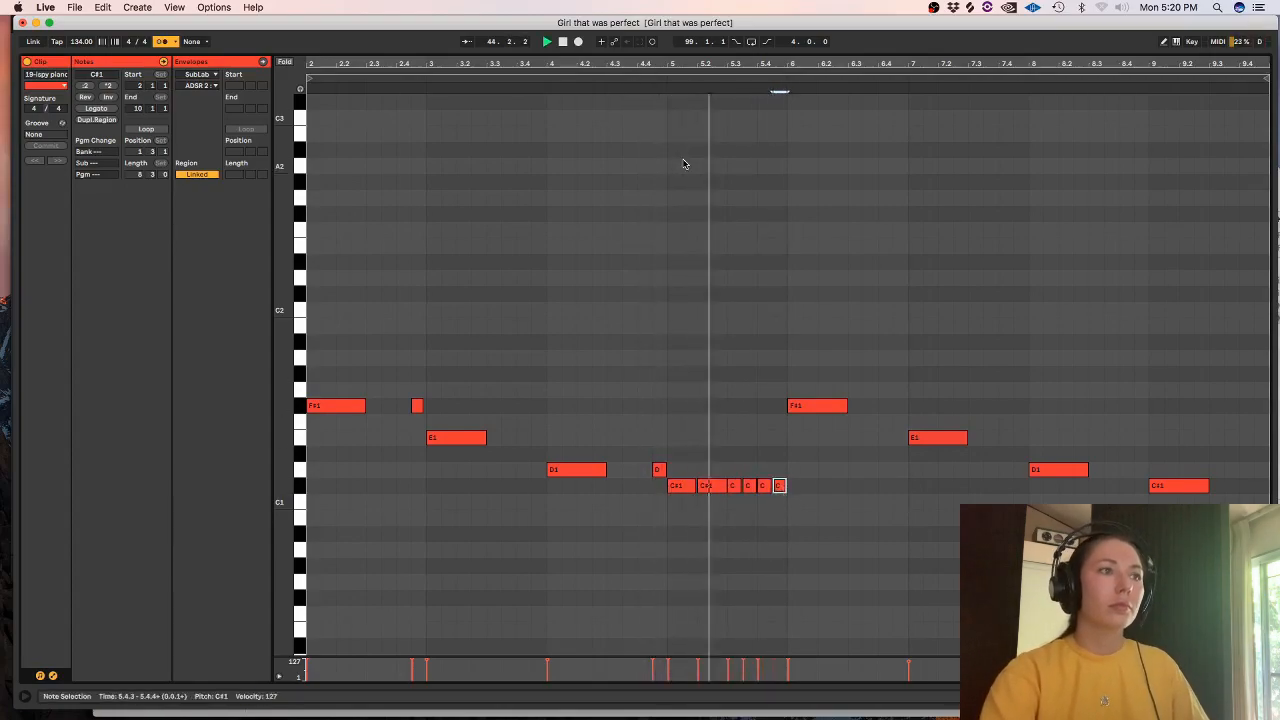
{"action": "left_click_drag", "start_coordinate": [727, 486], "coordinate": [723, 486]}
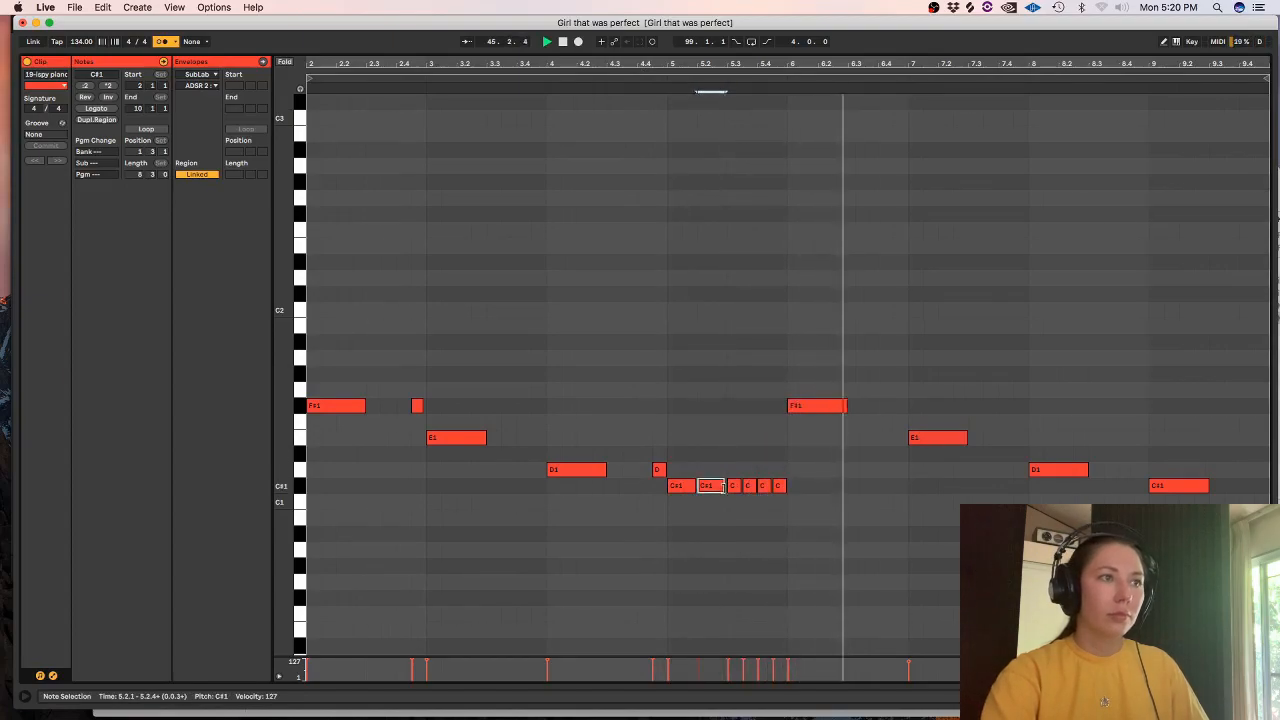
- Replace the bass clip's second half from bar 45 to 49 with a copy of the edited first half
{"action": "key", "text": "shift+Tab"}
{"action": "left_click", "coordinate": [490, 190]}
{"action": "key", "text": "space"}
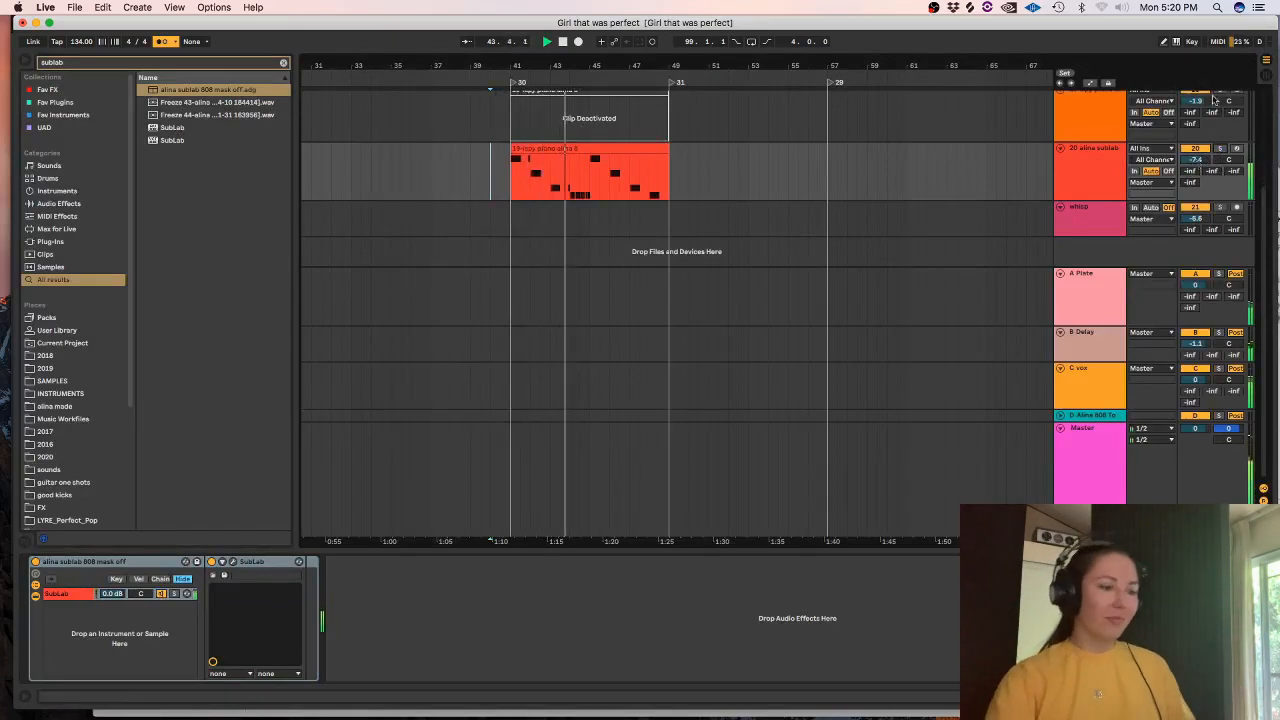
{"action": "left_click_drag", "start_coordinate": [699, 155], "coordinate": [577, 158]}
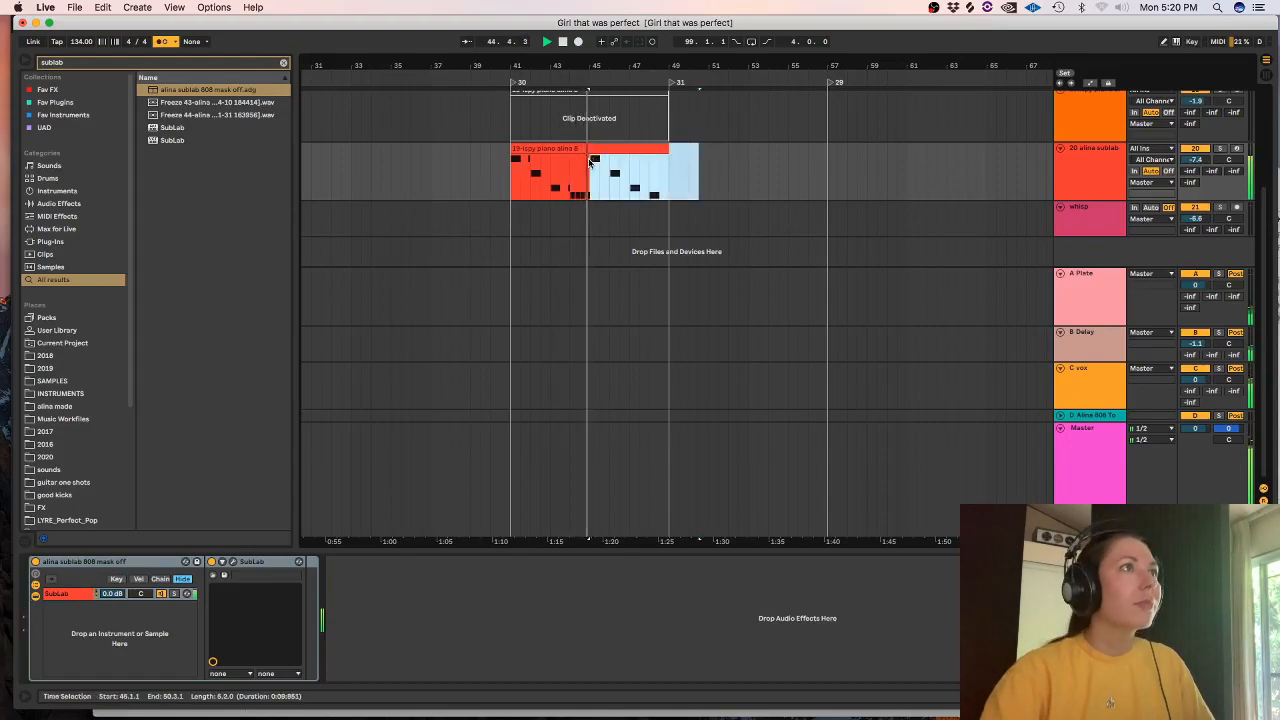
{"action": "key", "text": "super+e"}
{"action": "left_click", "coordinate": [561, 183]}
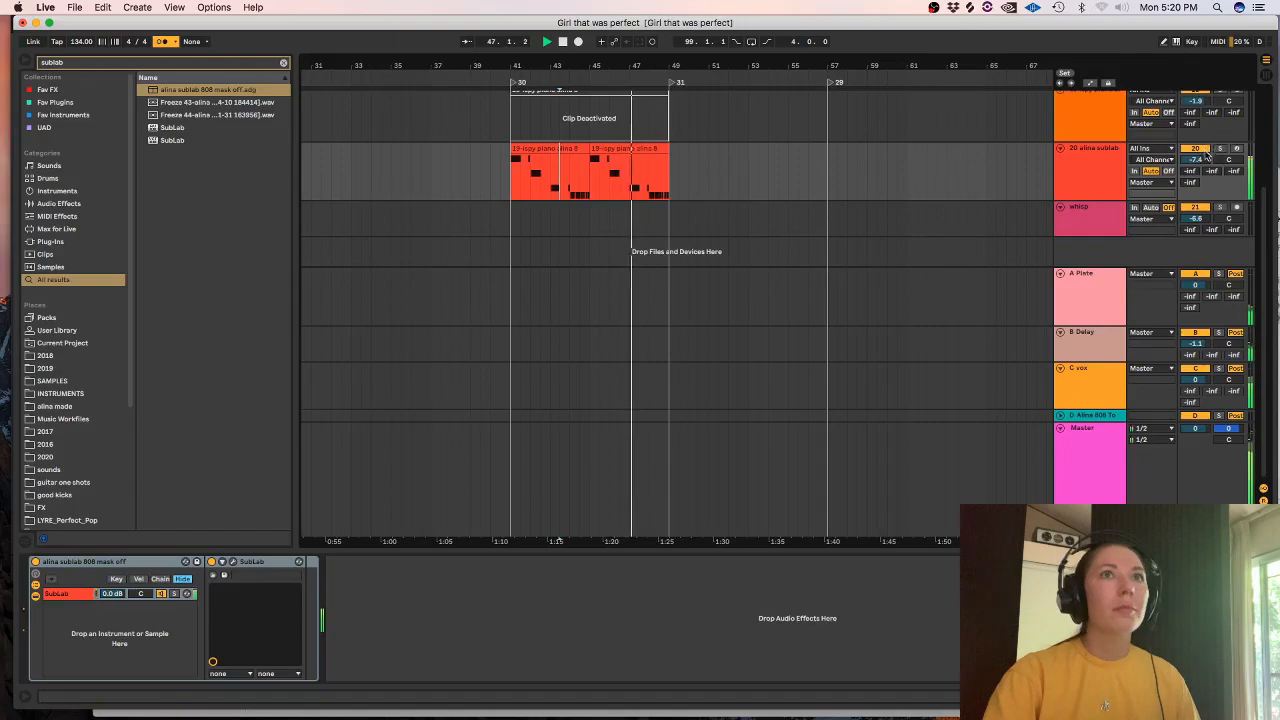
- Solo the alina sublab track and loop both bass clips from bar 41 to 49
{"action": "left_click", "coordinate": [625, 149]}
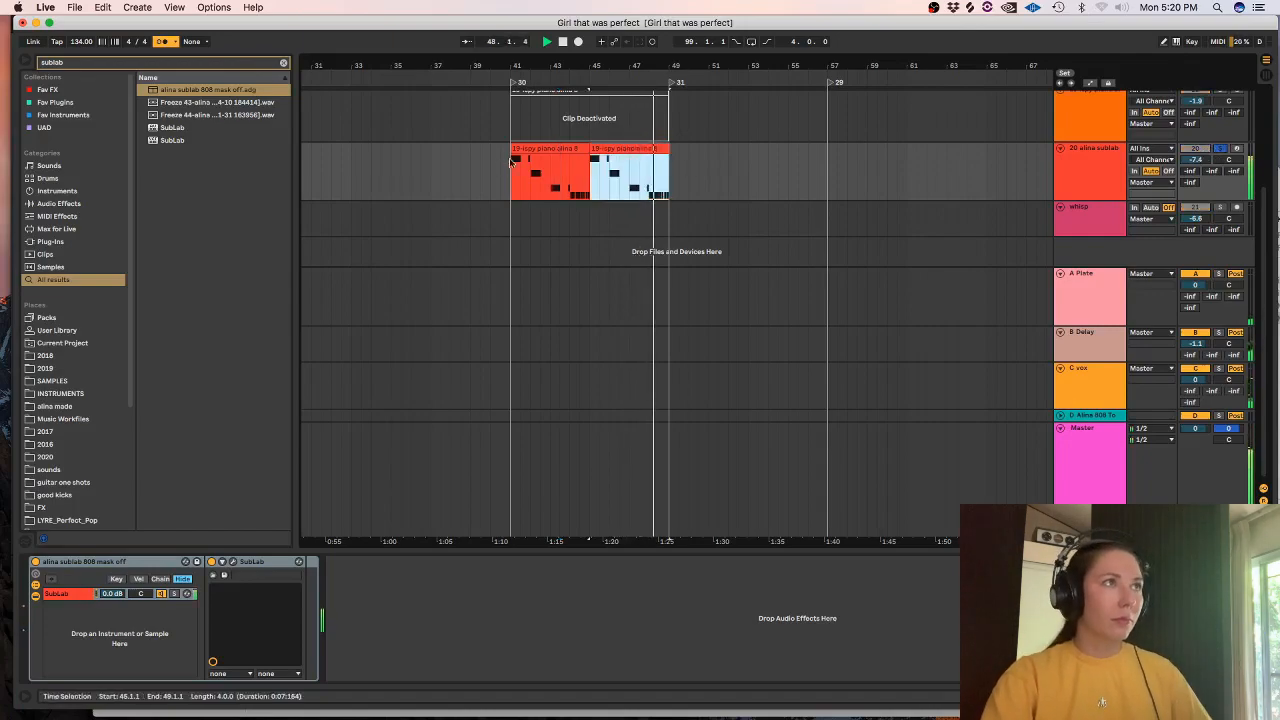
{"action": "left_click", "coordinate": [548, 151], "text": "shift"}
{"action": "key", "text": "super+l"}
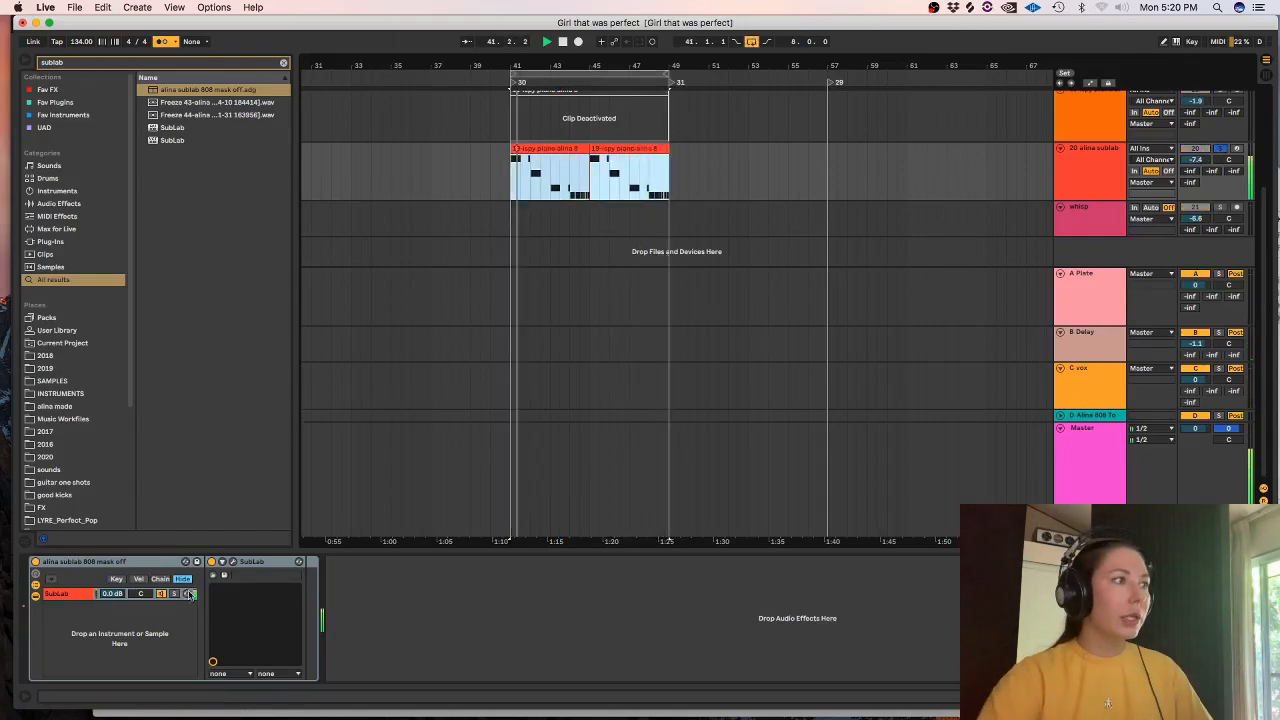
- Set SubLab's distortion type to grunge, raise its fizz amount and lower the distortion gain
{"action": "left_click", "coordinate": [235, 562]}
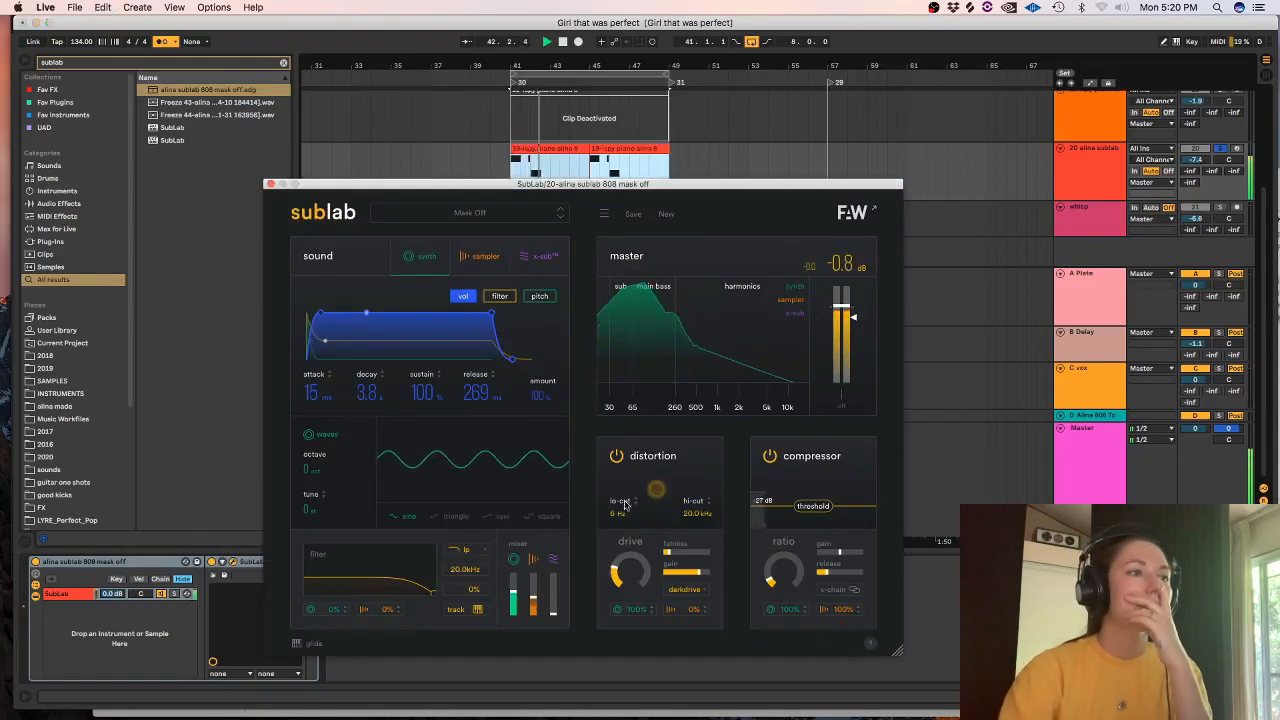
{"action": "left_click", "coordinate": [684, 589]}
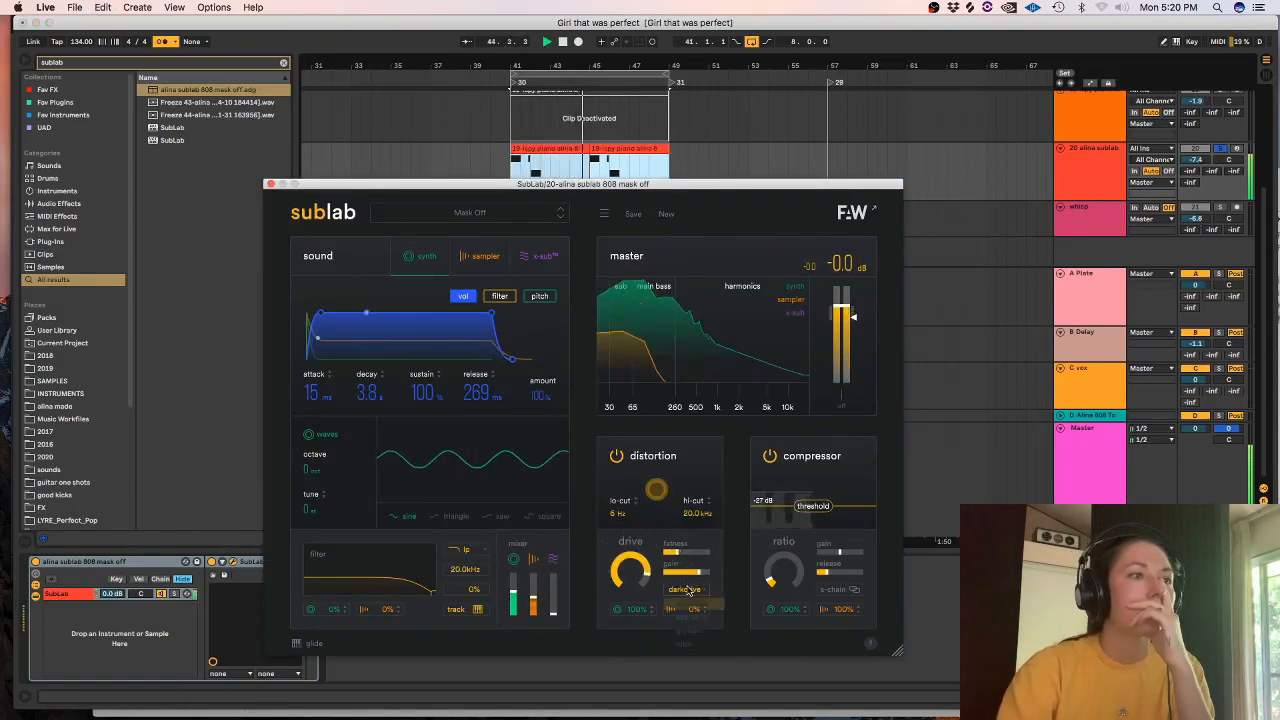
{"action": "left_click", "coordinate": [686, 612]}
{"action": "left_click", "coordinate": [681, 591]}
{"action": "left_click", "coordinate": [695, 616]}
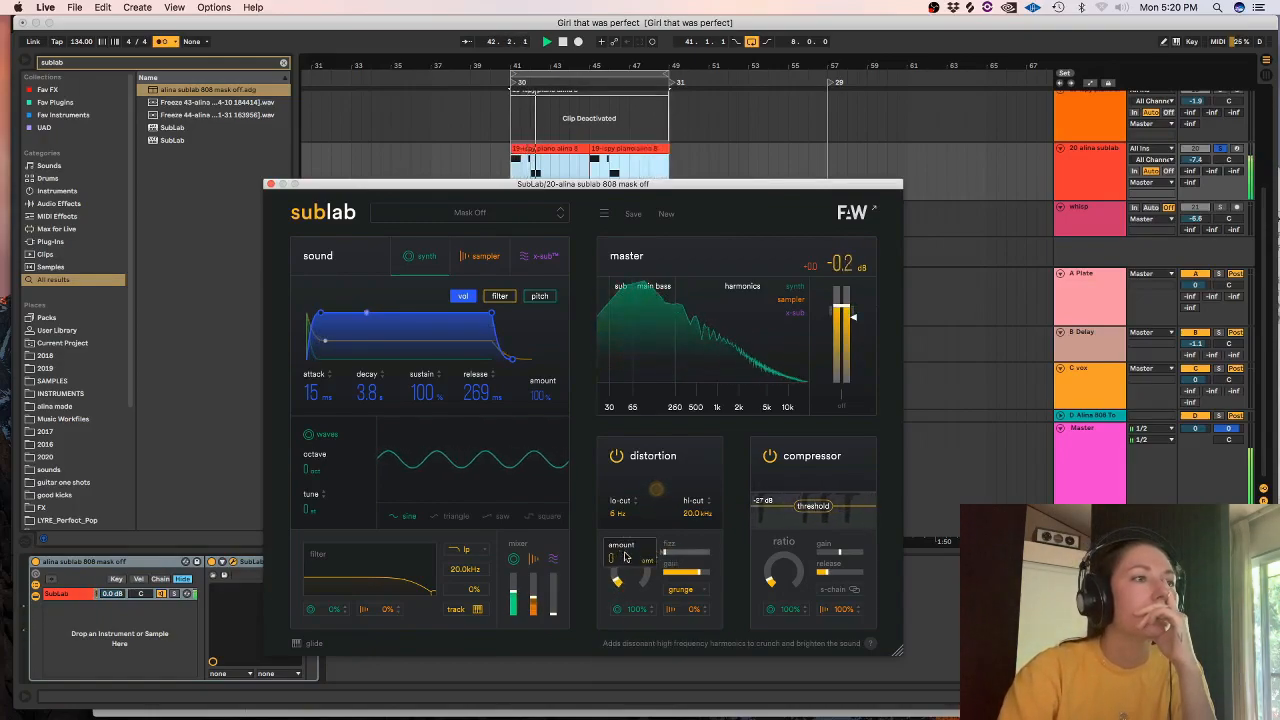
{"action": "left_click_drag", "start_coordinate": [664, 552], "coordinate": [713, 556]}
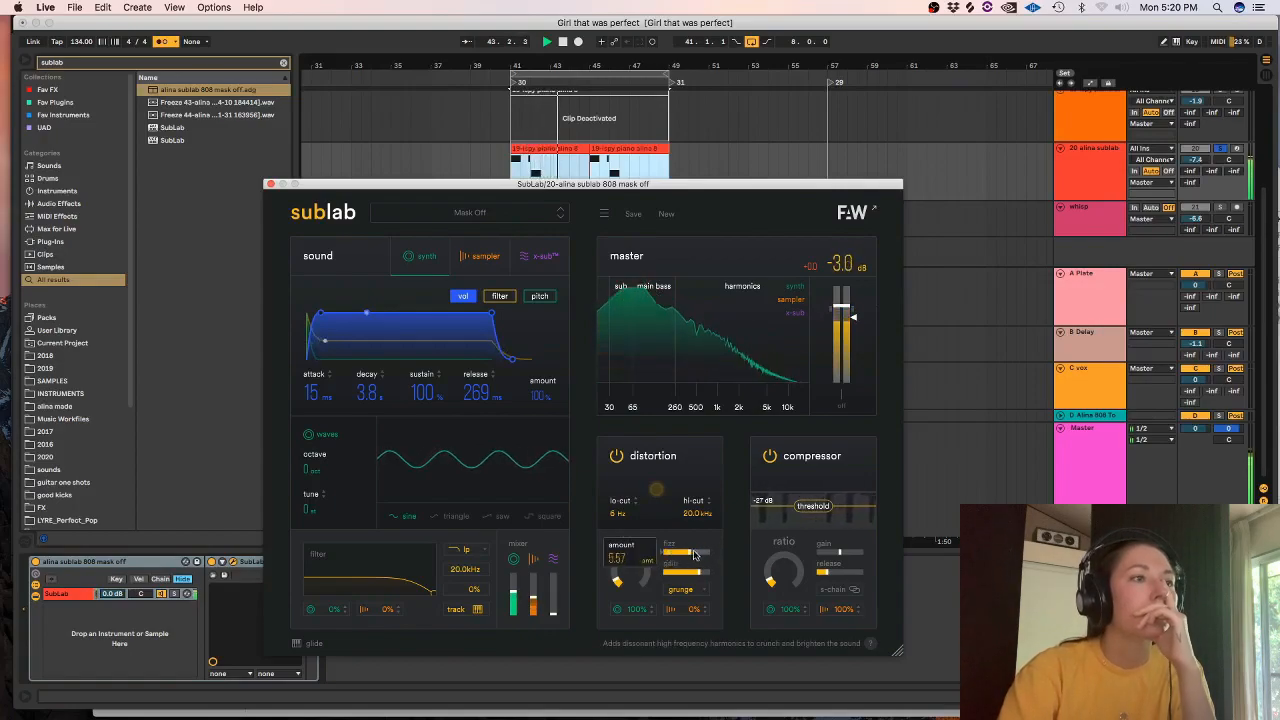
{"action": "left_click_drag", "start_coordinate": [689, 573], "coordinate": [675, 573]}
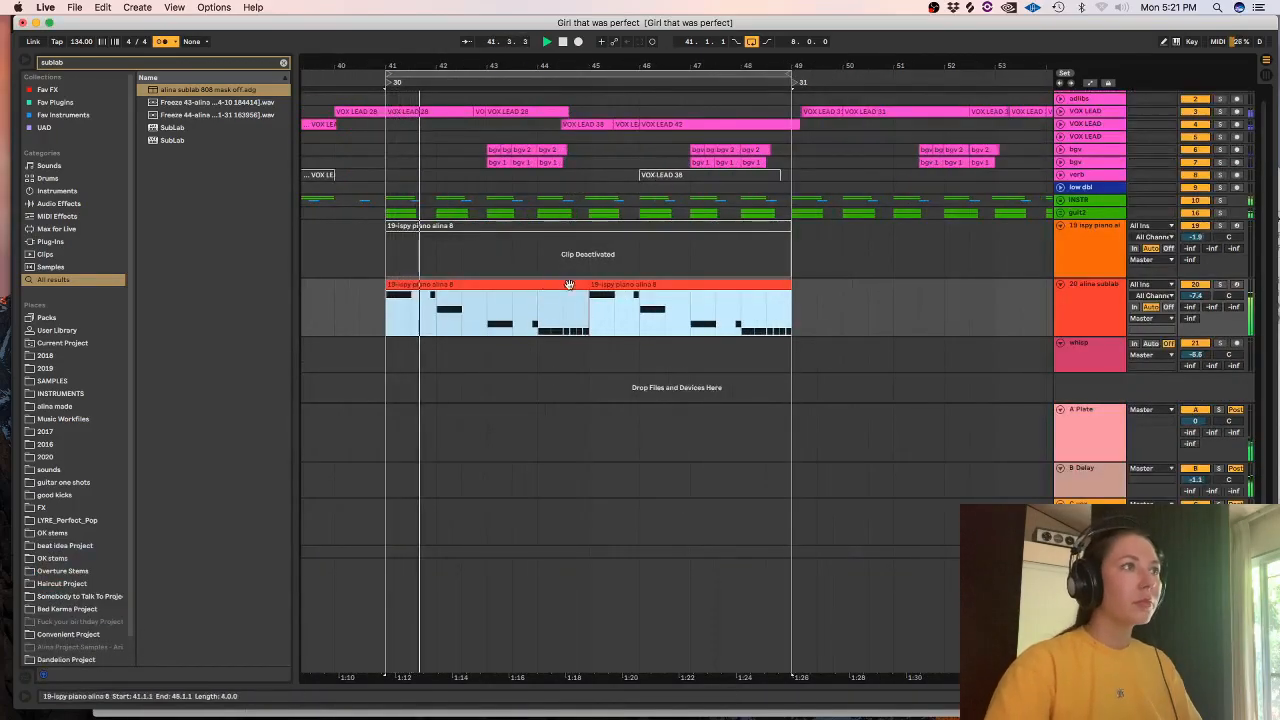
- Reopen SubLab on the alina sublab track and slightly lower the release time of its volume envelope
{"action": "double_click", "coordinate": [1089, 315]}
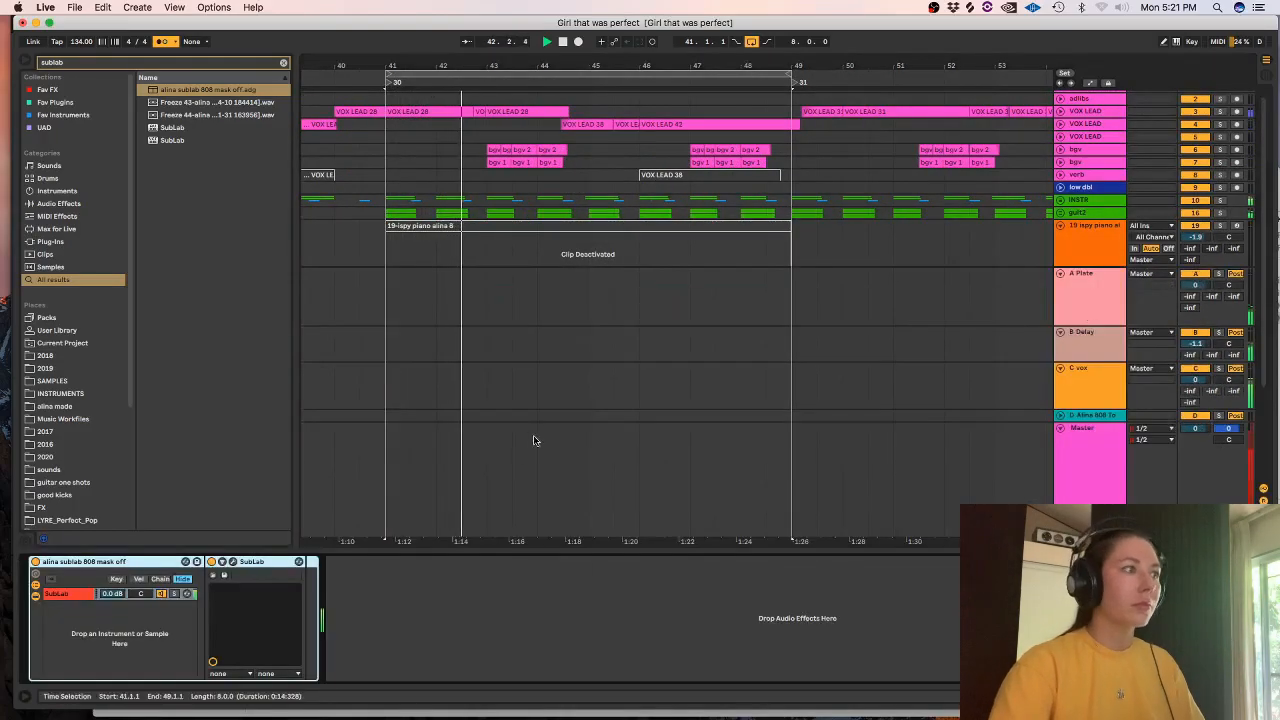
{"action": "left_click", "coordinate": [233, 562]}
{"action": "mouse_move", "coordinate": [484, 387]}
{"action": "left_mouse_down"}
{"action": "mouse_move", "coordinate": [483, 406]}
{"action": "mouse_move", "coordinate": [480, 392]}
{"action": "left_mouse_up"}
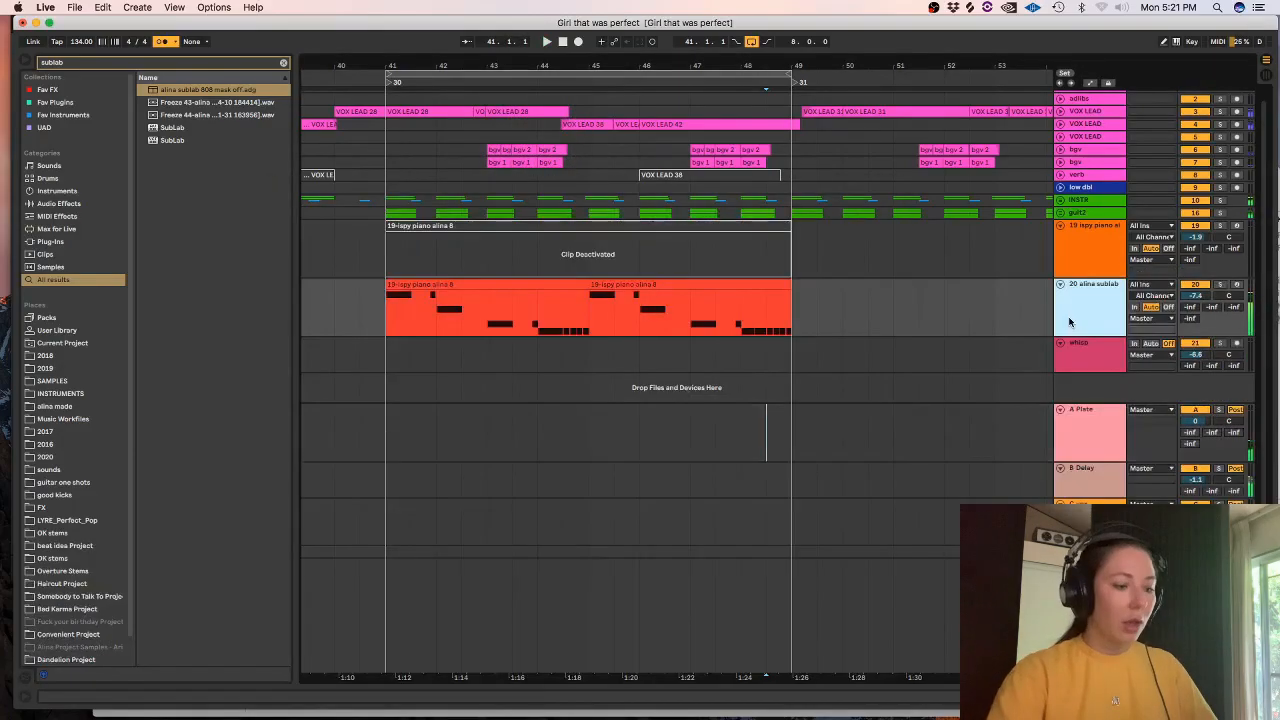
- Add an audio track below the bass and open the BWB X SUPA 2 SNARE folder inside the 2020 samples
{"action": "key", "text": "super+t"}
{"action": "left_click", "coordinate": [284, 62]}
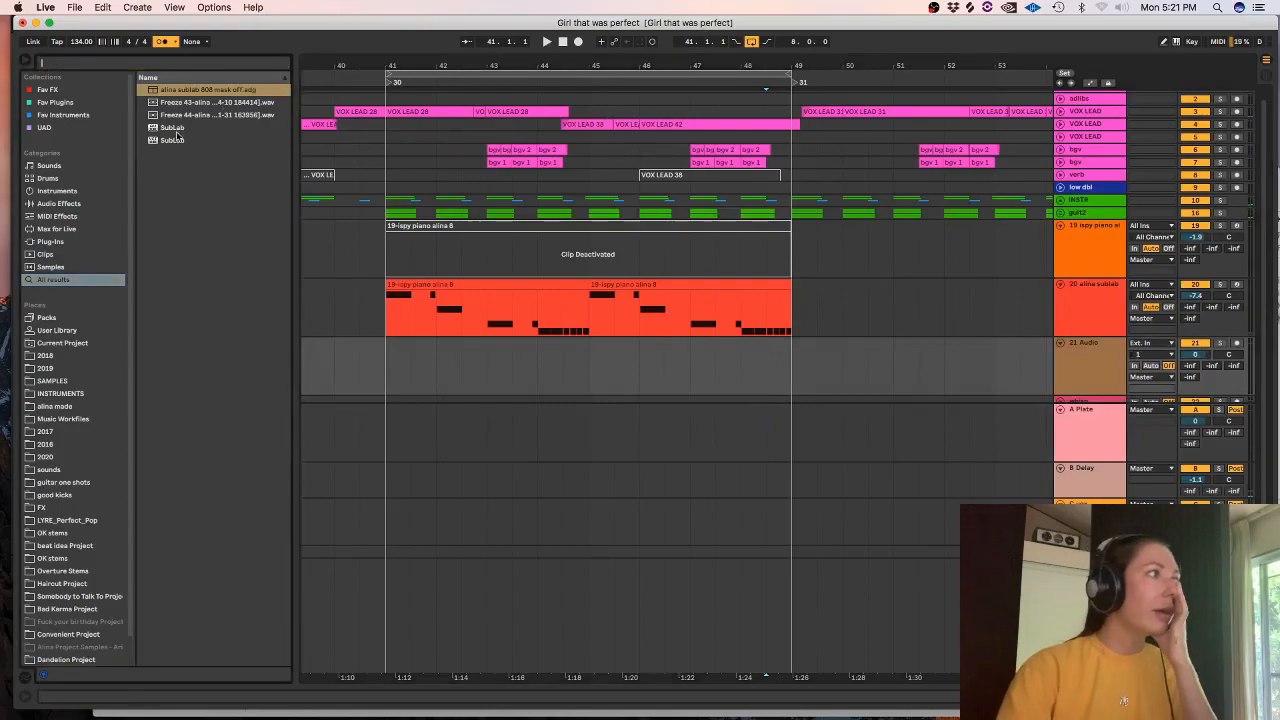
{"action": "left_click", "coordinate": [57, 457]}
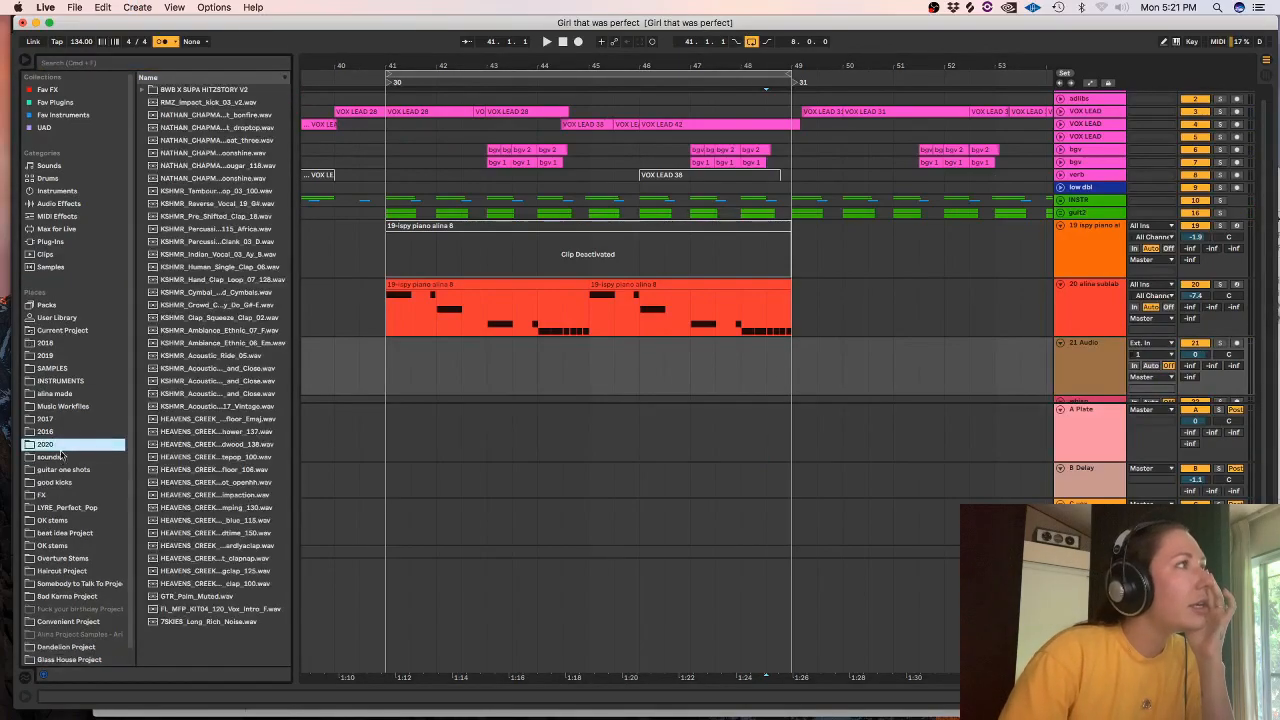
{"action": "left_click", "coordinate": [144, 90]}
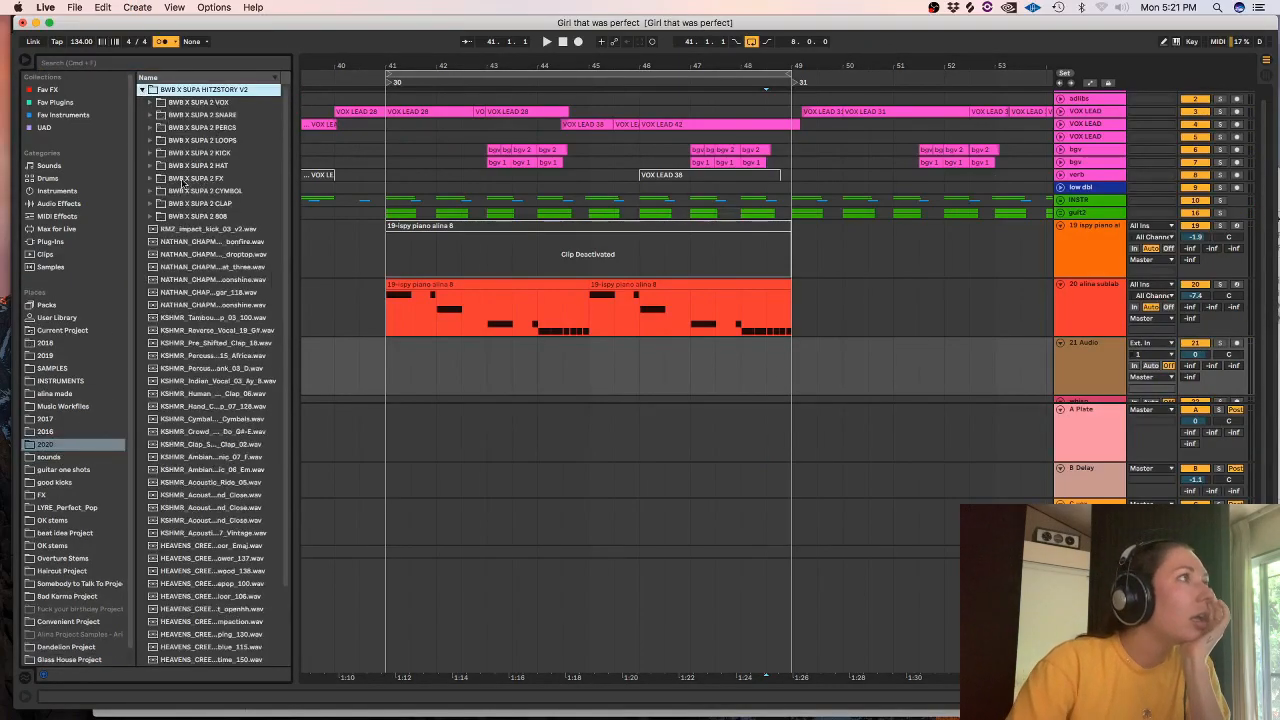
{"action": "left_click", "coordinate": [151, 115]}
- Audition the samples in the BWB X SUPA 2 SNARE folder one after another for a chorus snare
{"action": "left_click", "coordinate": [196, 190]}
{"action": "left_click", "coordinate": [196, 180]}
{"action": "left_click", "coordinate": [195, 191]}
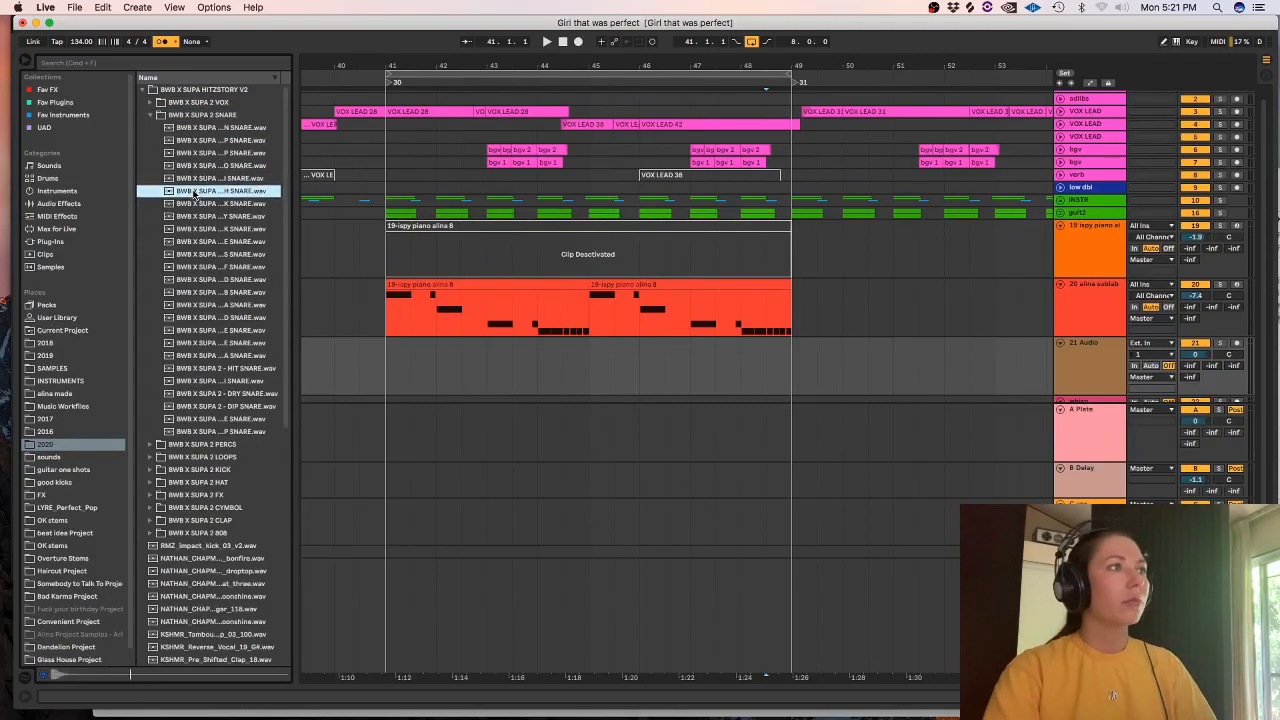
{"action": "left_click", "coordinate": [198, 229]}
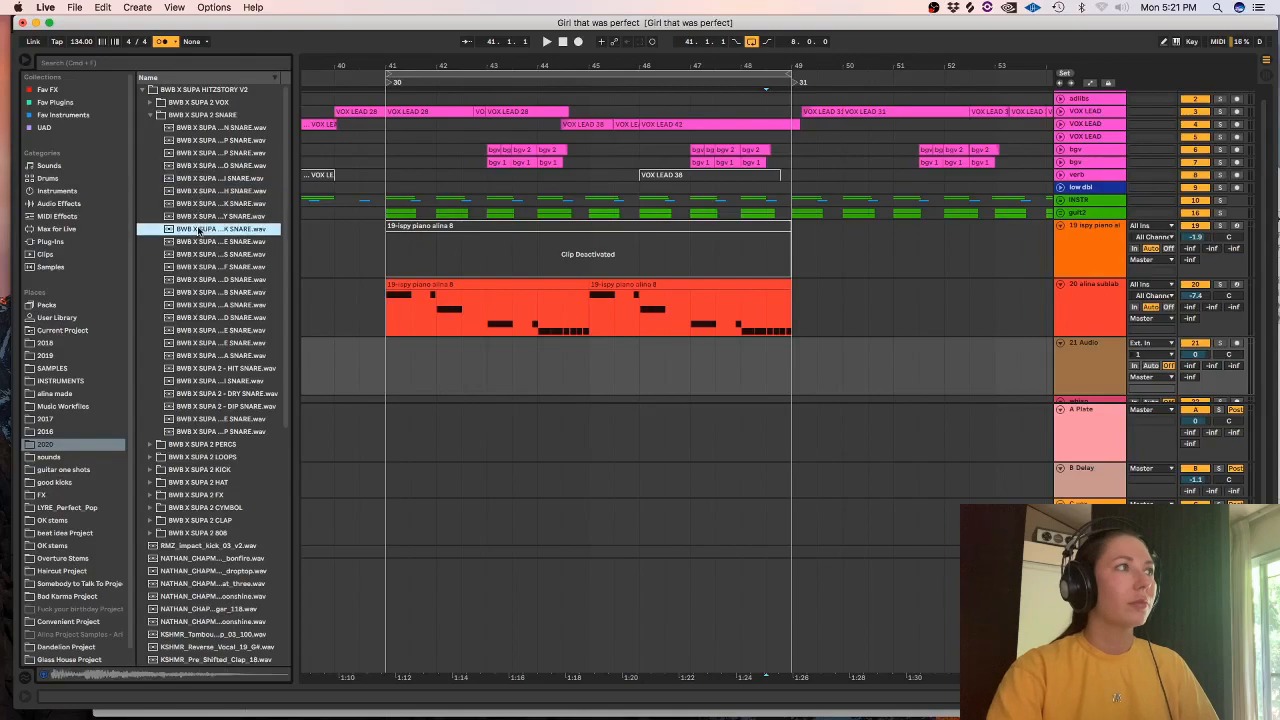
{"action": "left_click", "coordinate": [212, 281]}
{"action": "left_click", "coordinate": [218, 330]}
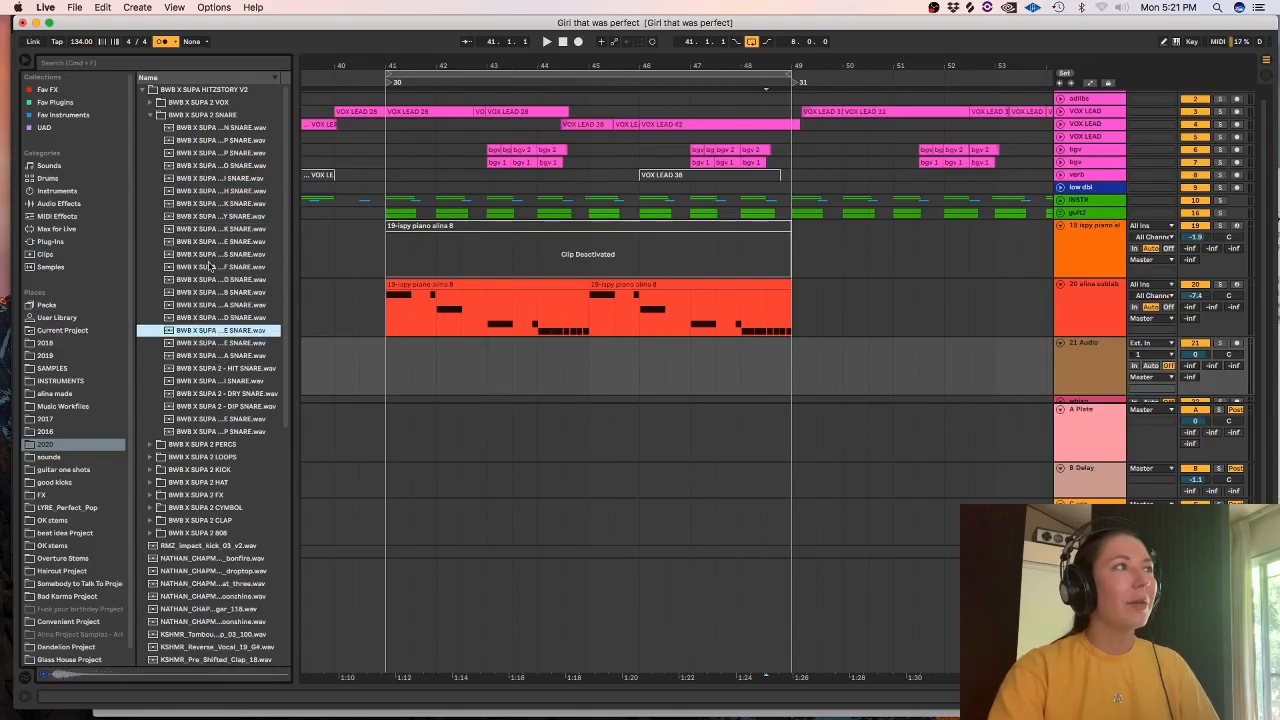
{"action": "left_click", "coordinate": [226, 407]}
{"action": "left_click", "coordinate": [224, 381]}
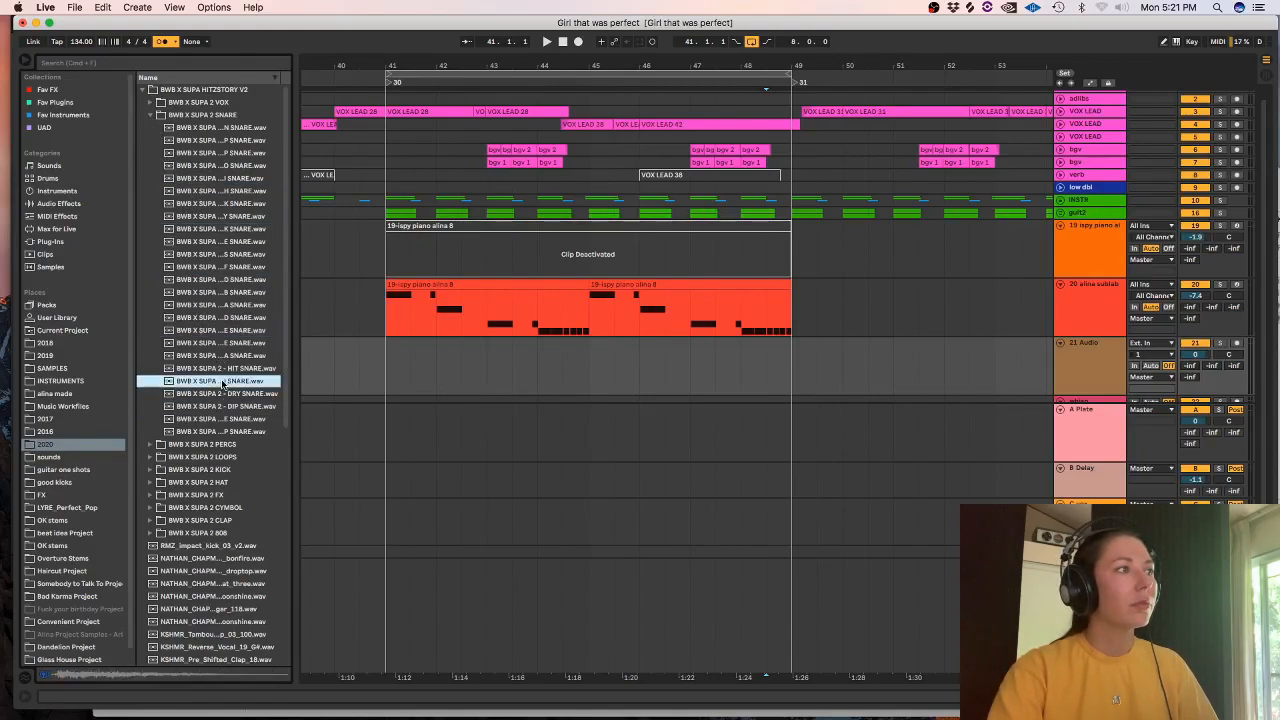
{"action": "left_click", "coordinate": [225, 394]}
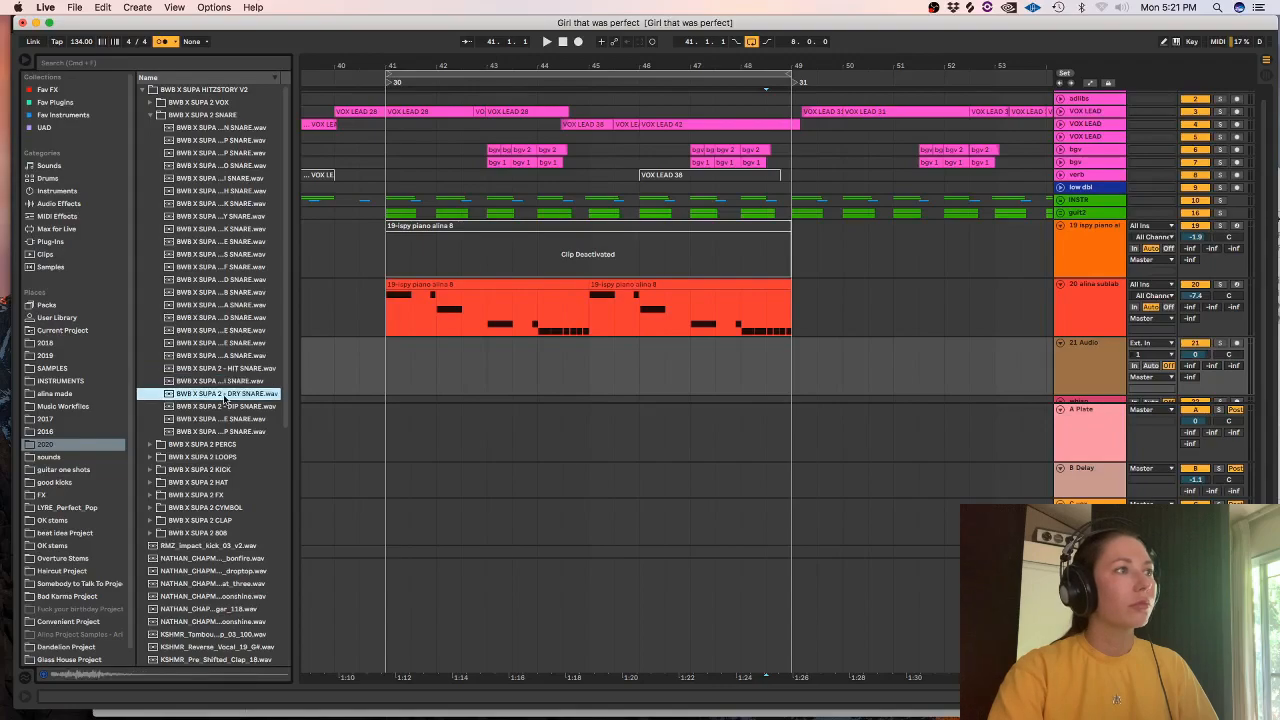
{"action": "left_click", "coordinate": [225, 406]}
{"action": "left_click", "coordinate": [218, 431]}
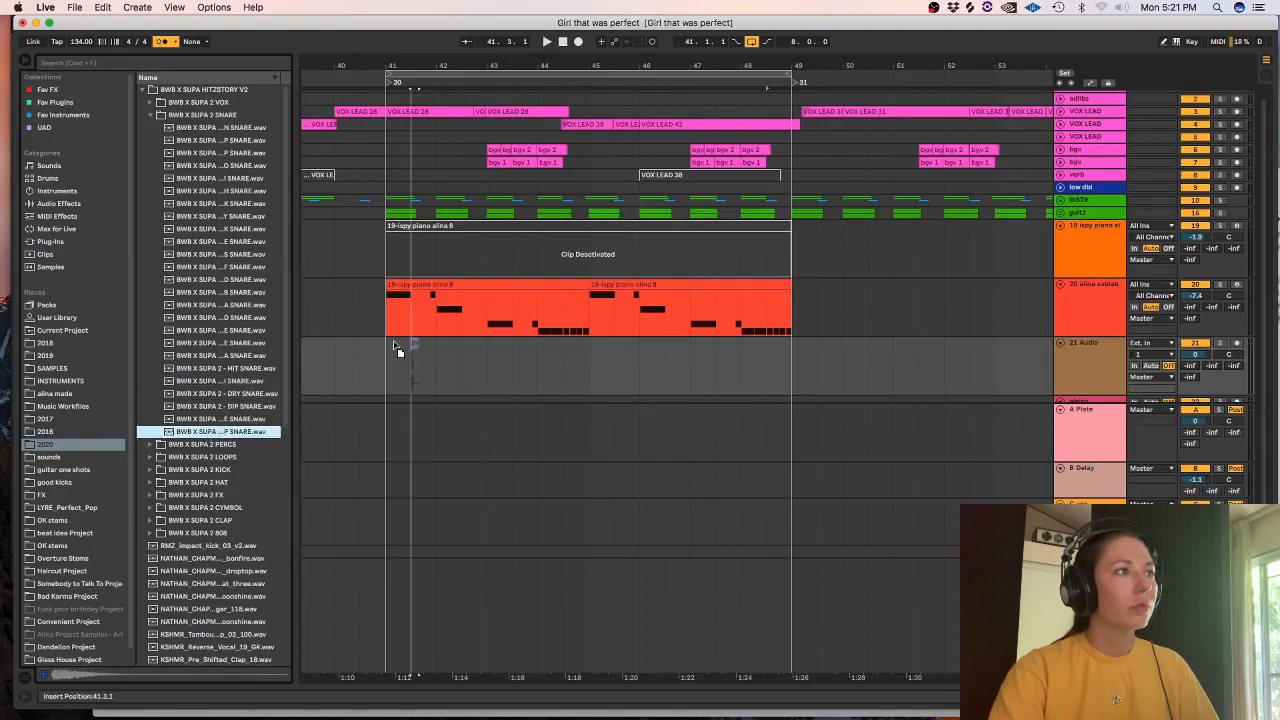
- Try the last snare sample of the folder at 41.3.1 on the new audio track, playing it from 41.1.1
{"action": "left_click_drag", "start_coordinate": [413, 355], "coordinate": [410, 356]}
{"action": "scroll", "coordinate": [392, 361], "scroll_direction": "up", "scroll_amount": 3}
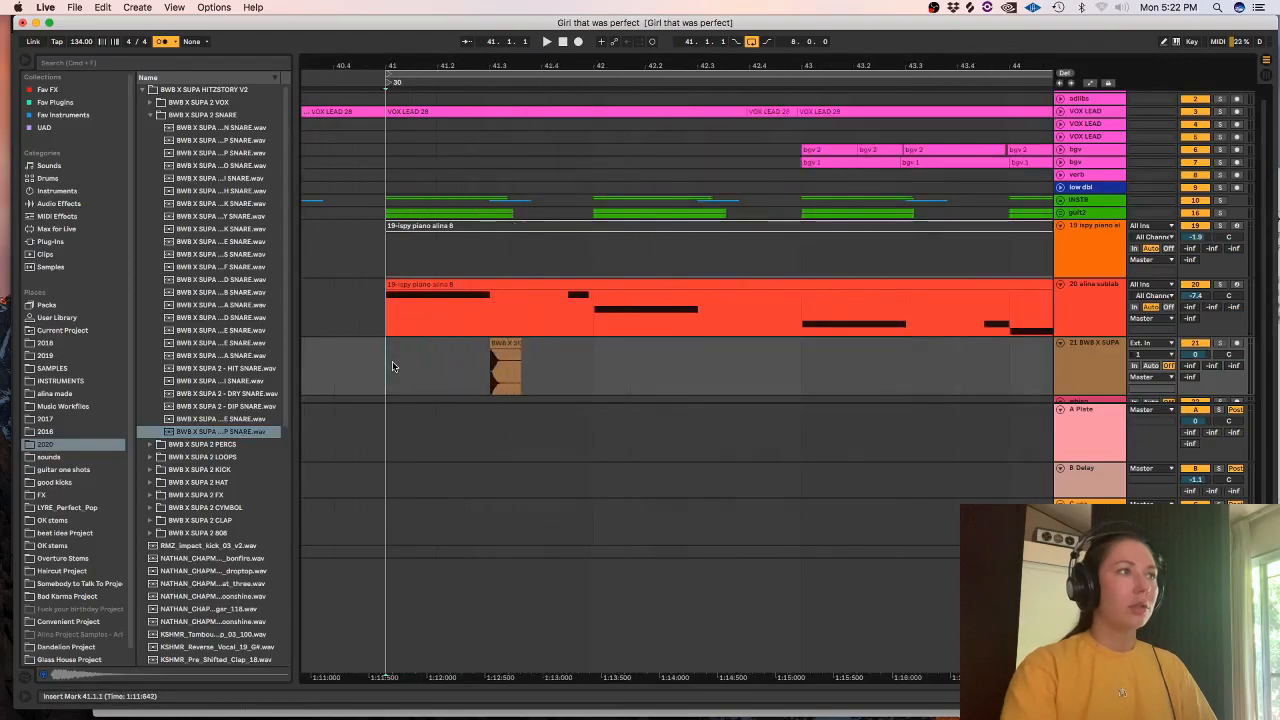
{"action": "right_click", "coordinate": [392, 361]}
{"action": "left_click", "coordinate": [408, 512]}
{"action": "mouse_move", "coordinate": [507, 342]}
{"action": "left_mouse_down"}
{"action": "mouse_move", "coordinate": [433, 351]}
{"action": "mouse_move", "coordinate": [511, 351]}
{"action": "left_mouse_up"}
{"action": "left_click", "coordinate": [404, 369]}
{"action": "key", "text": "space"}
{"action": "key", "text": "space"}
{"action": "left_click", "coordinate": [388, 347]}
{"action": "key", "text": "space"}
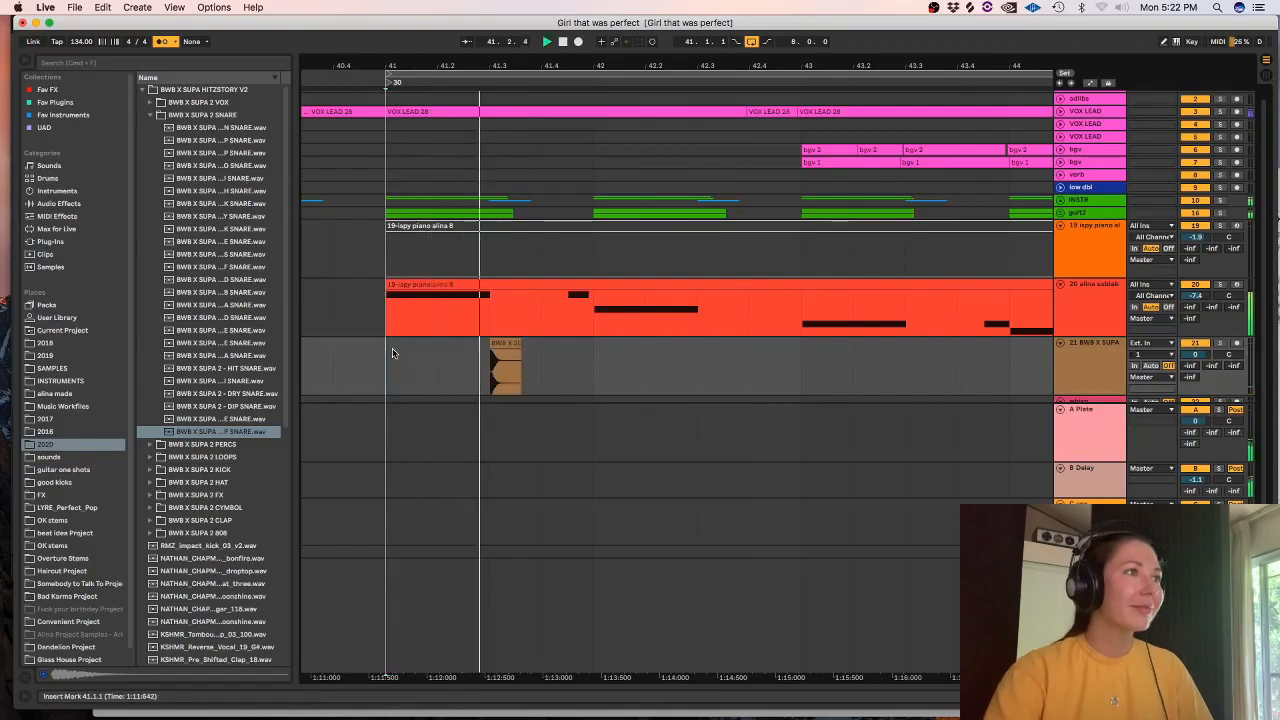
{"action": "left_click_drag", "start_coordinate": [513, 361], "coordinate": [395, 355]}
{"action": "key", "text": "space"}
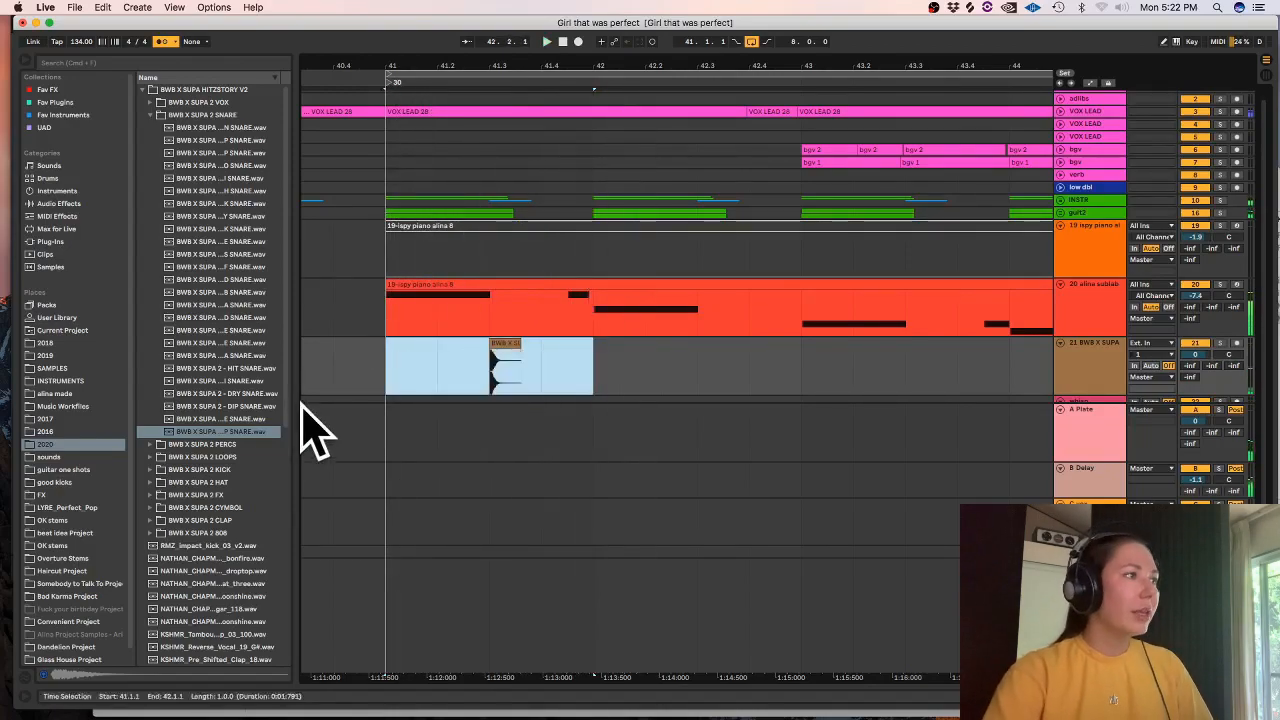
- Try the "A SNARE" sample at 41.3.1 in place of the first snare, play it with the bass, and delete it
{"action": "left_click", "coordinate": [248, 406]}
{"action": "left_click", "coordinate": [241, 369]}
{"action": "left_click", "coordinate": [240, 305]}
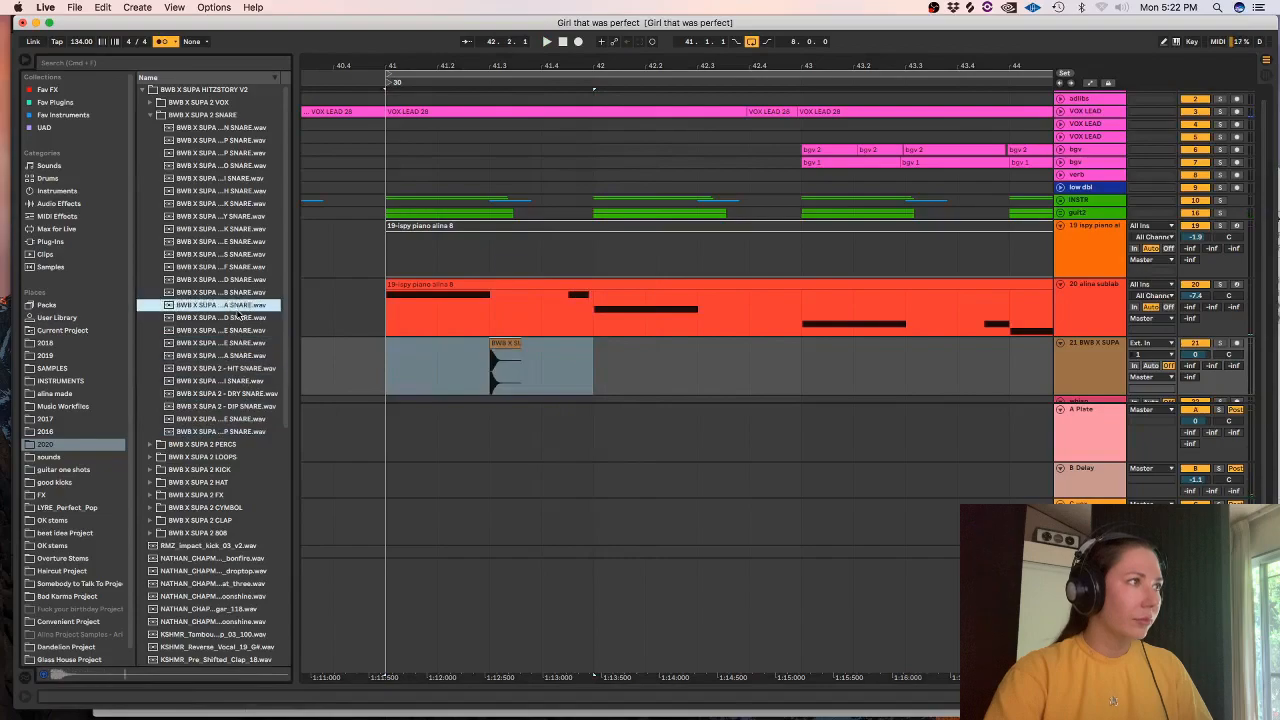
{"action": "left_click_drag", "start_coordinate": [241, 304], "coordinate": [496, 372]}
{"action": "left_click", "coordinate": [425, 371]}
{"action": "key", "text": "space"}
{"action": "left_click", "coordinate": [514, 345]}
{"action": "key", "text": "space"}
{"action": "key", "text": "Delete"}
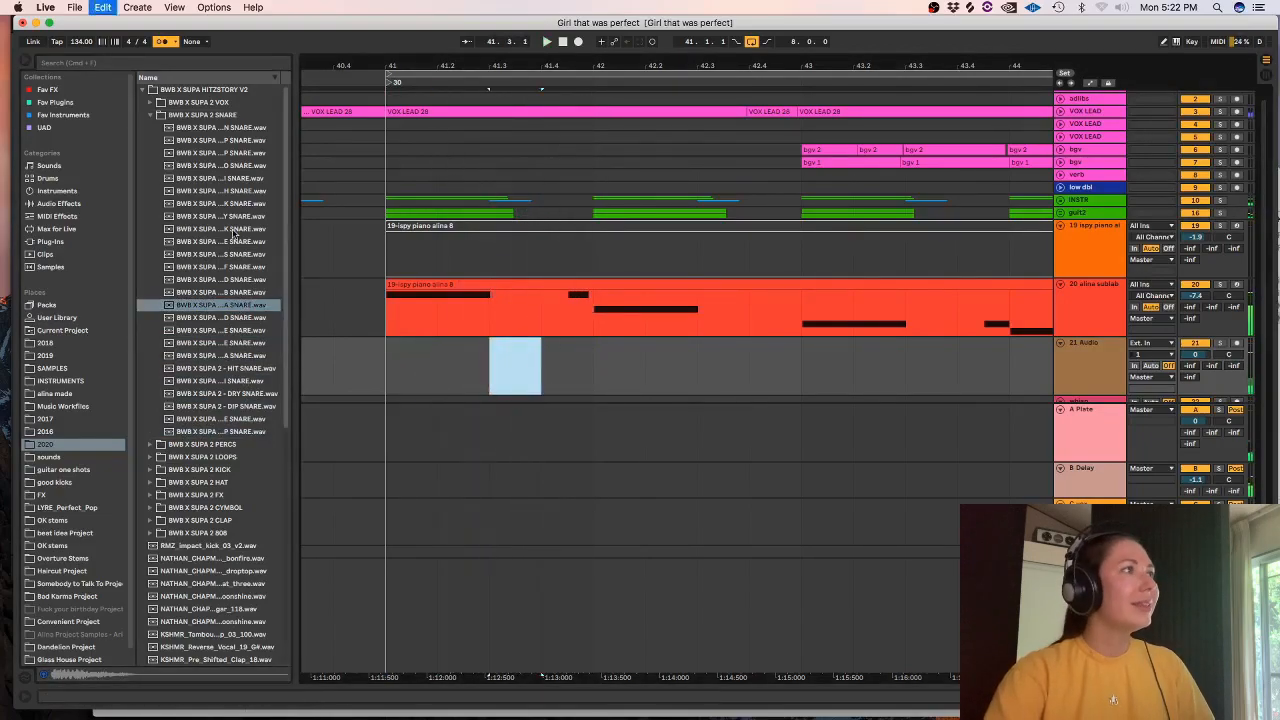
- Place the "K SNARE" sample at 41.3.1 on the new audio track and play it with the chorus
{"action": "left_click", "coordinate": [235, 229]}
{"action": "left_click_drag", "start_coordinate": [232, 228], "coordinate": [542, 372]}
{"action": "key", "text": "space"}
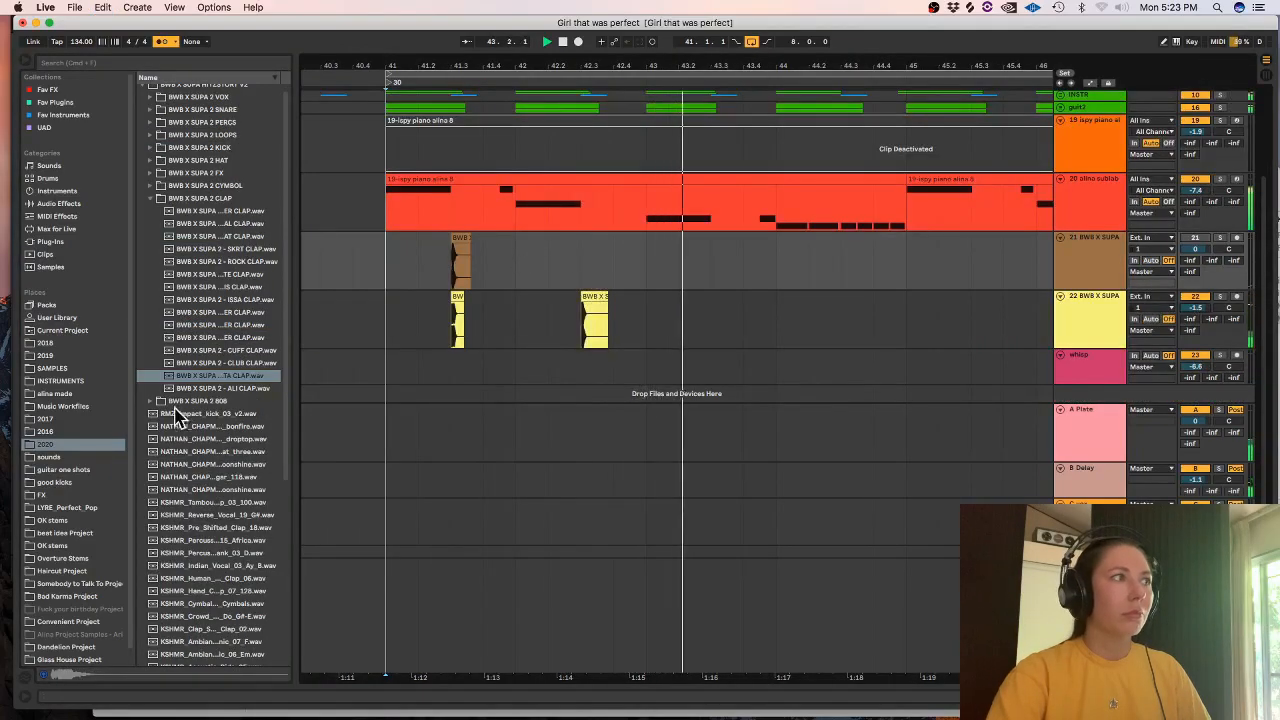
{"action": "key", "text": "space"}
- Preview the ALI CLAP sample, switch to Splice and filter its Drums samples by claps instead of snares
{"action": "left_click", "coordinate": [230, 388]}
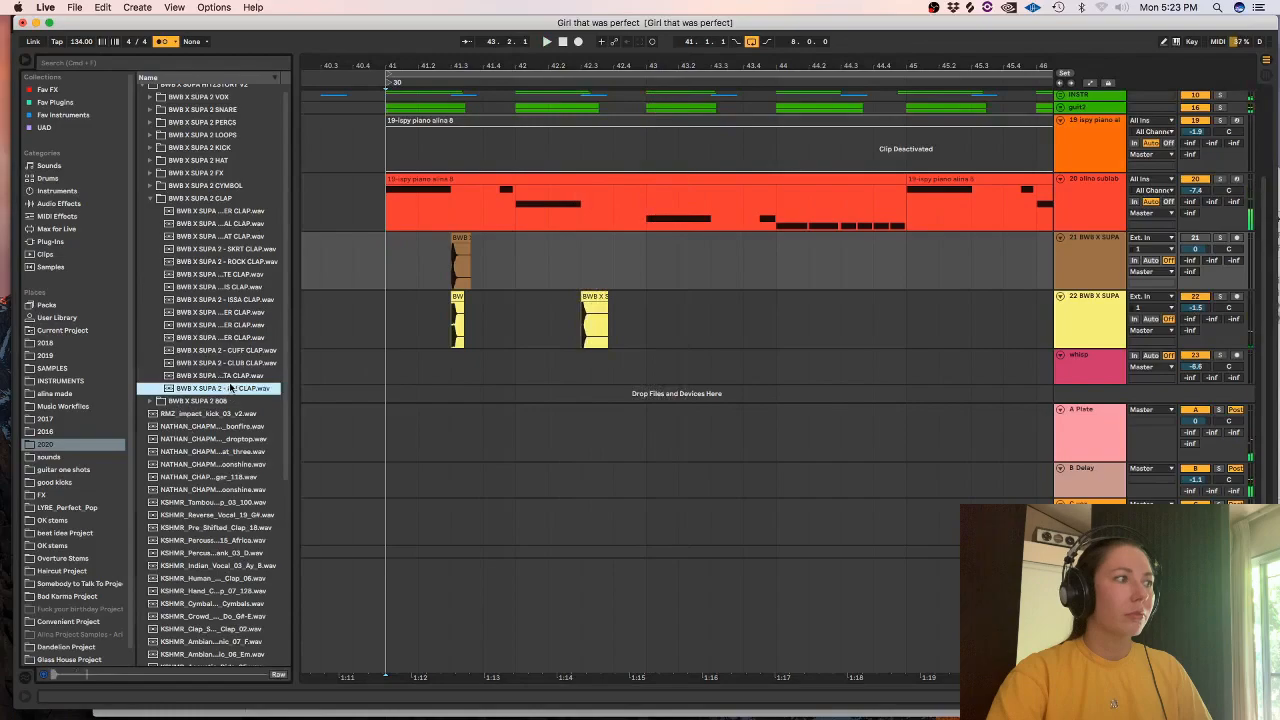
{"action": "left_click", "coordinate": [968, 8]}
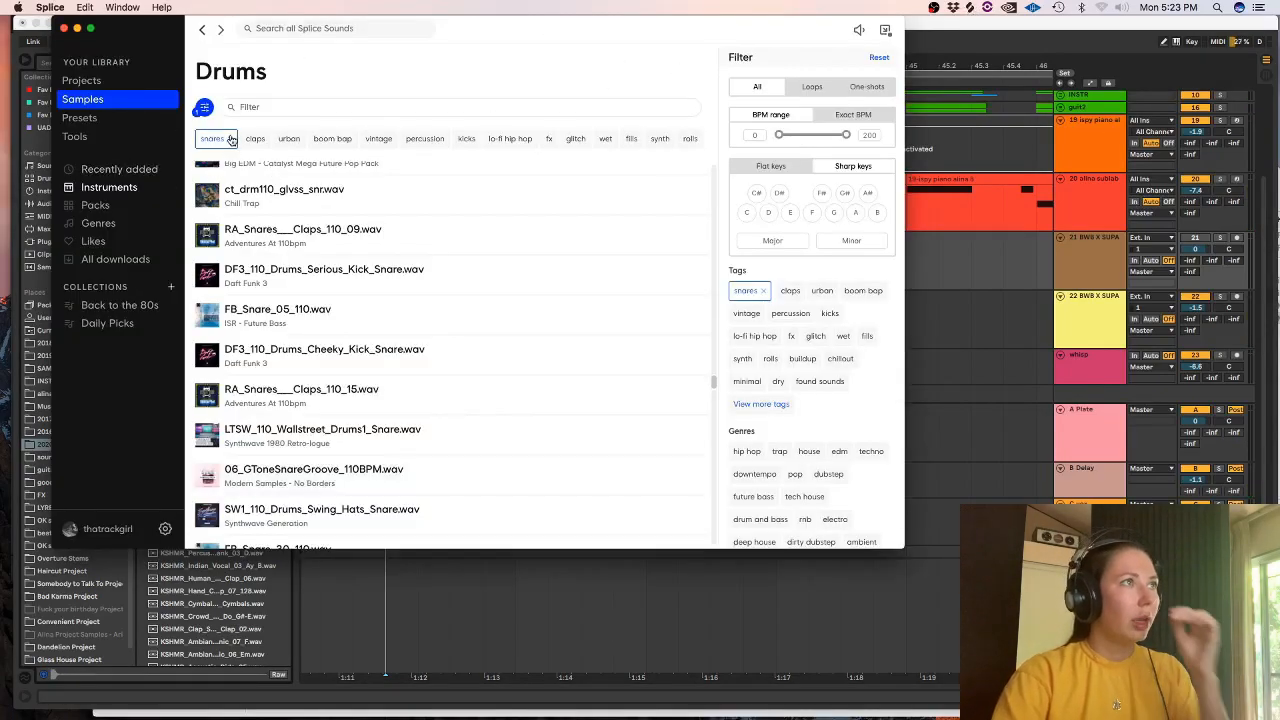
{"action": "left_click", "coordinate": [230, 140]}
{"action": "left_click", "coordinate": [228, 141]}
{"action": "left_click", "coordinate": [228, 143]}
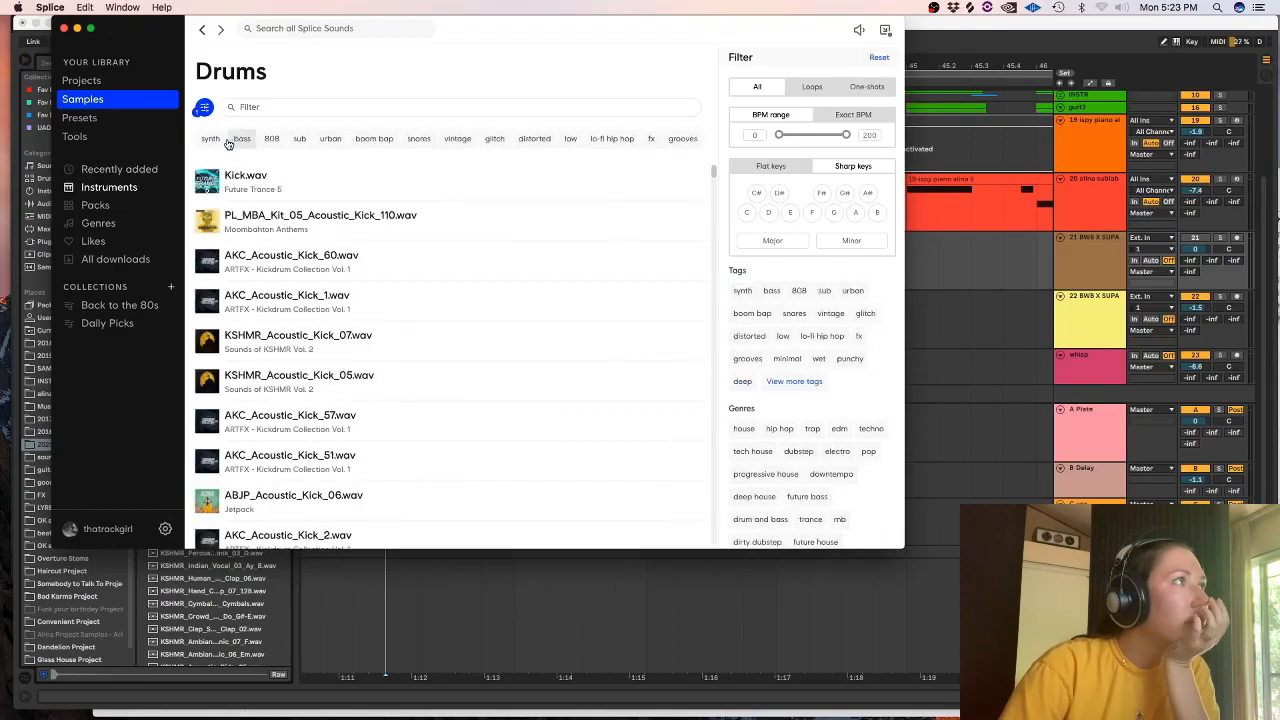
{"action": "left_click", "coordinate": [366, 139]}
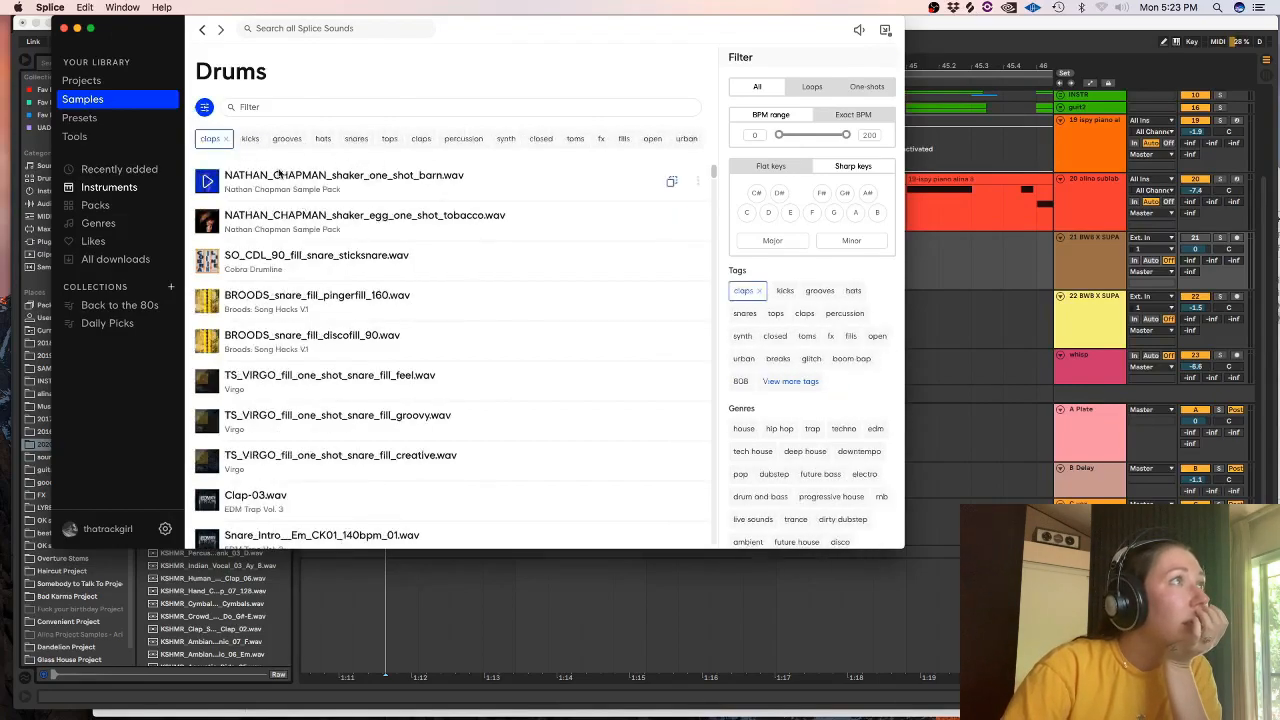
- Audition the clap samples in the filtered Splice list one after another for a chorus clap
{"action": "key", "text": "Down"}
{"action": "key", "text": "Down"}
{"action": "key", "text": "Down"}
{"action": "key", "text": "Down"}
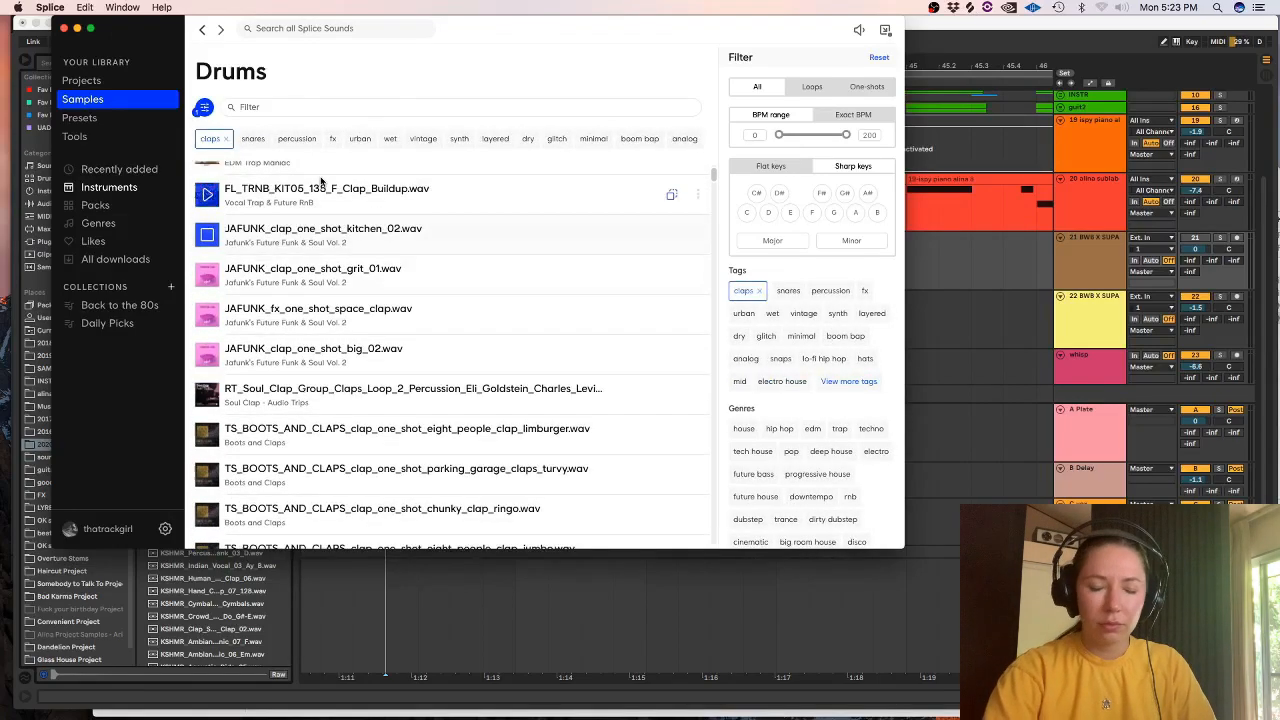
{"action": "key", "text": "Down"}
{"action": "key", "text": "Down"}
{"action": "key", "text": "Down"}
{"action": "key", "text": "Down"}
{"action": "key", "text": "Down"}
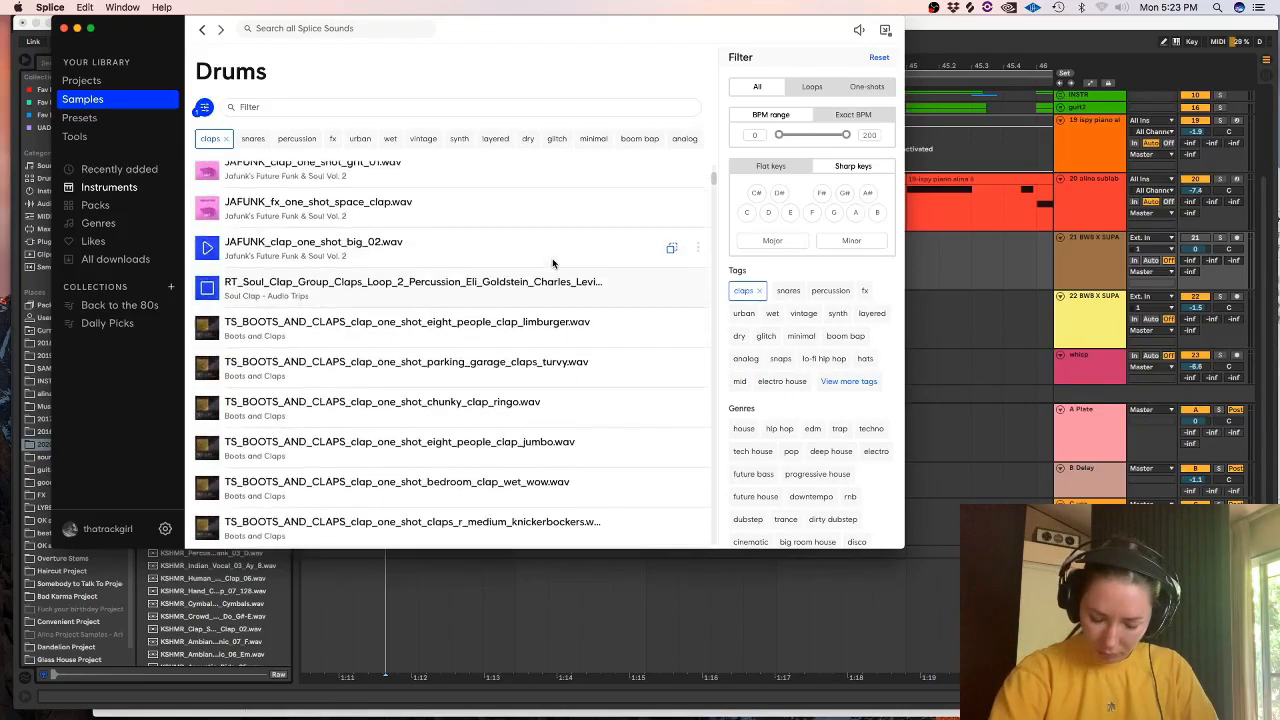
{"action": "key", "text": "Down"}
{"action": "key", "text": "Down"}
{"action": "key", "text": "Down"}
{"action": "key", "text": "Down"}
{"action": "key", "text": "Down"}
{"action": "left_click_drag", "start_coordinate": [714, 184], "coordinate": [714, 247]}
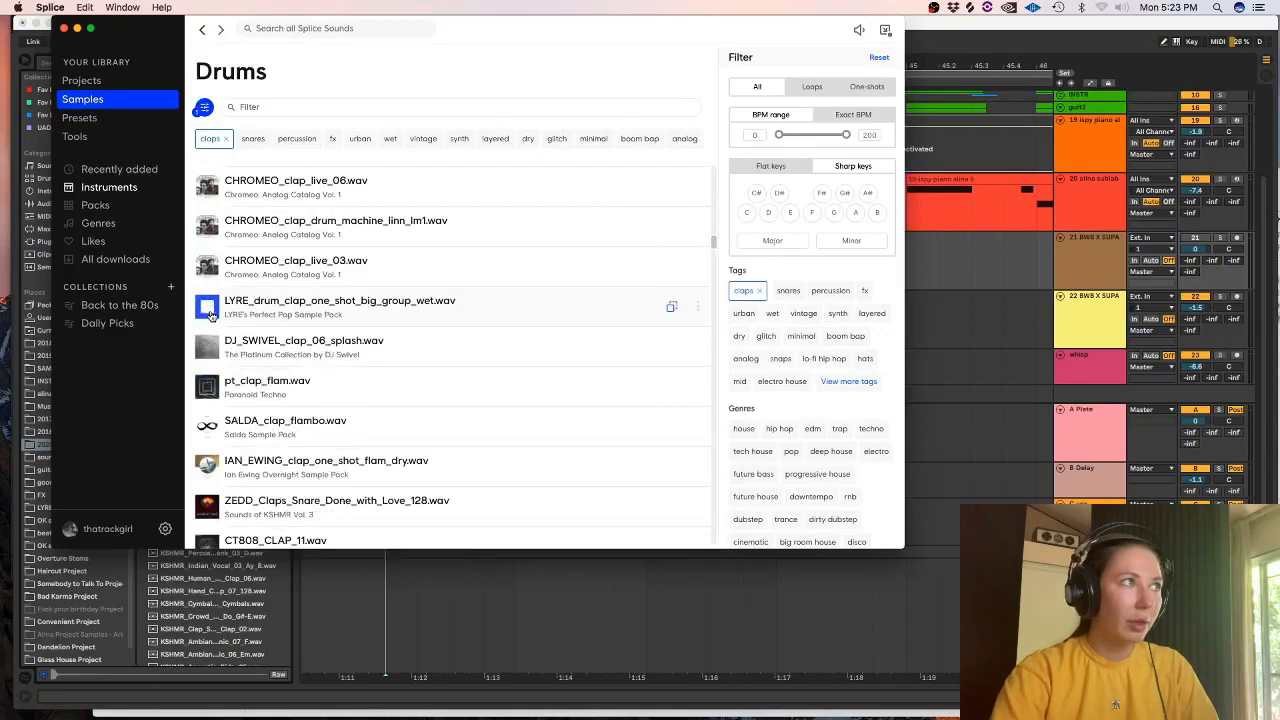
{"action": "key", "text": "Down"}
{"action": "key", "text": "Up"}
{"action": "key", "text": "Up"}
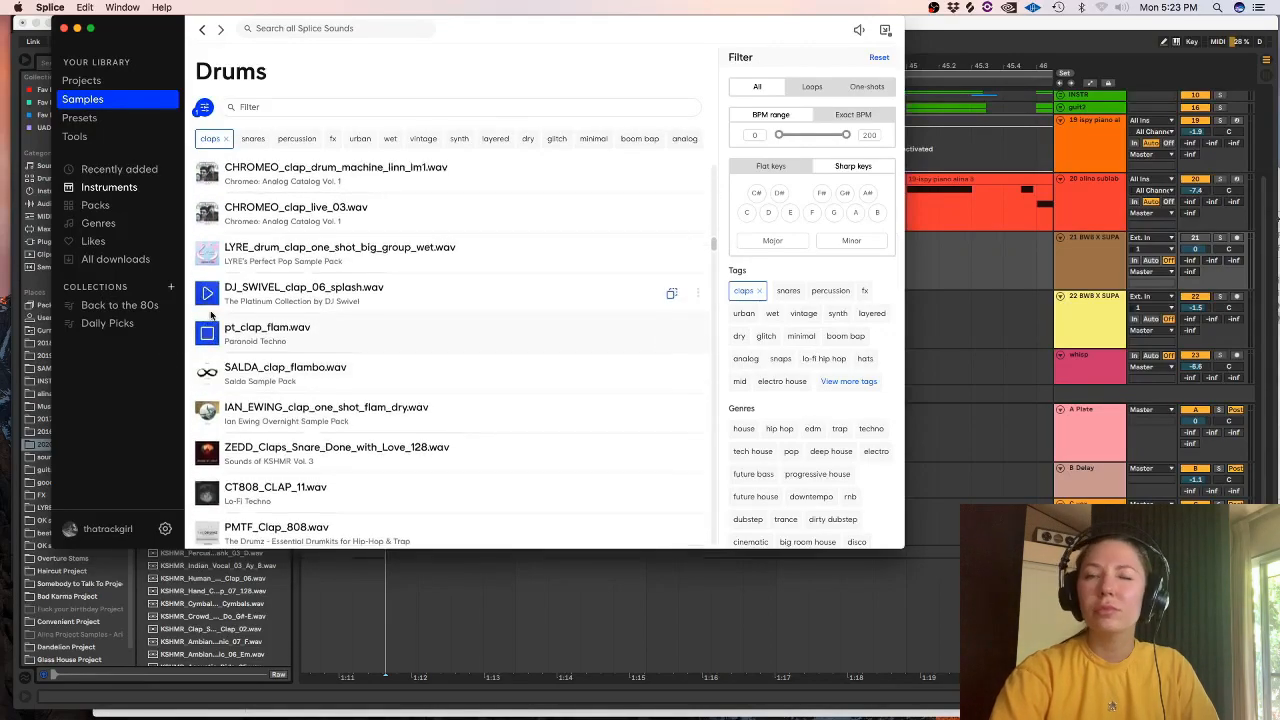
{"action": "key", "text": "Down"}
{"action": "key", "text": "Down"}
{"action": "key", "text": "Down"}
{"action": "key", "text": "Down"}
{"action": "key", "text": "Down"}
{"action": "key", "text": "Down"}
{"action": "key", "text": "Down"}
{"action": "key", "text": "Down"}
{"action": "key", "text": "Down"}
{"action": "key", "text": "Down"}
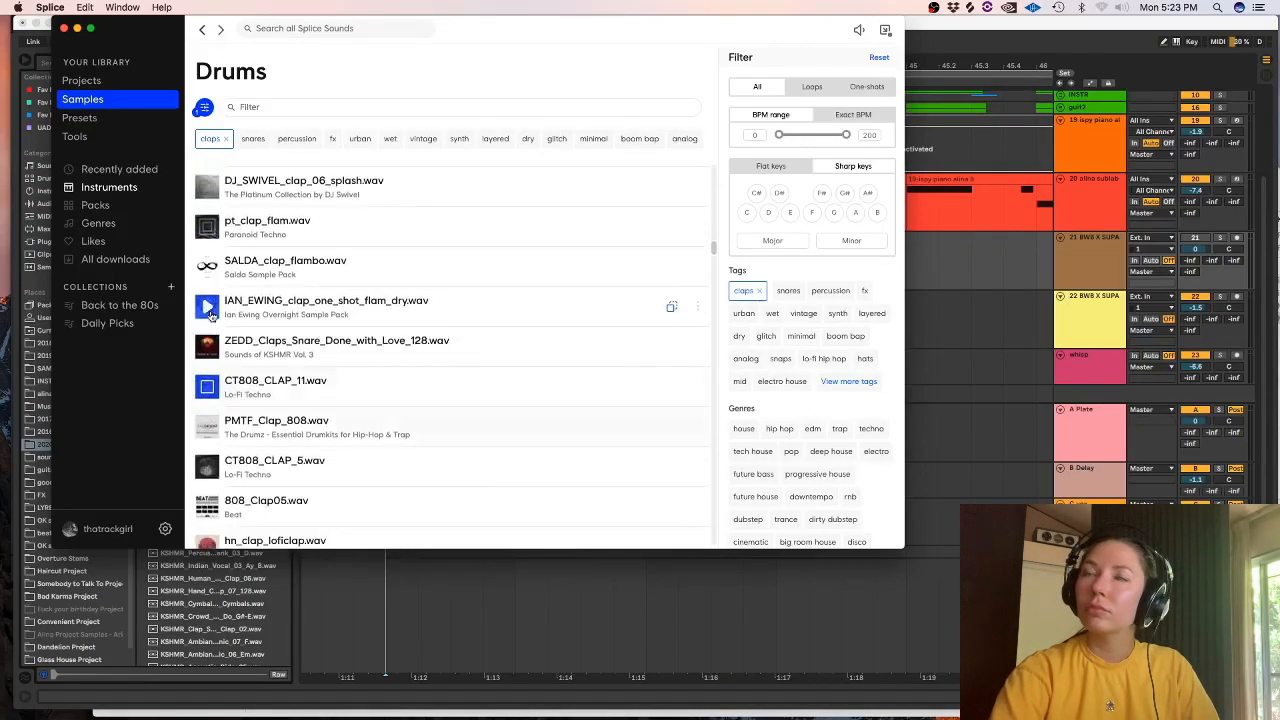
{"action": "key", "text": "Down"}
{"action": "key", "text": "Down"}
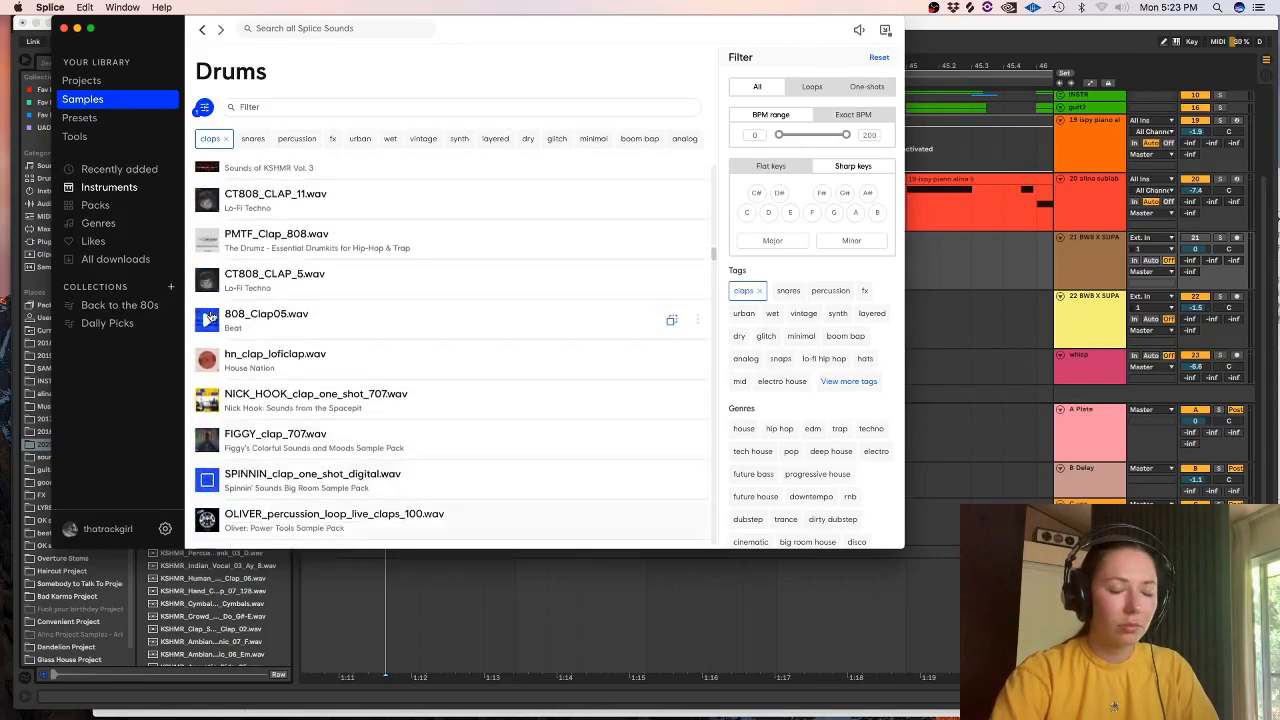
- Switch back to Ableton Live and place FIGGY_clap_707.wav at 42.3.1 on a new audio track below the yellow clap track
{"action": "scroll", "coordinate": [333, 435], "scroll_direction": "up", "scroll_amount": 1}
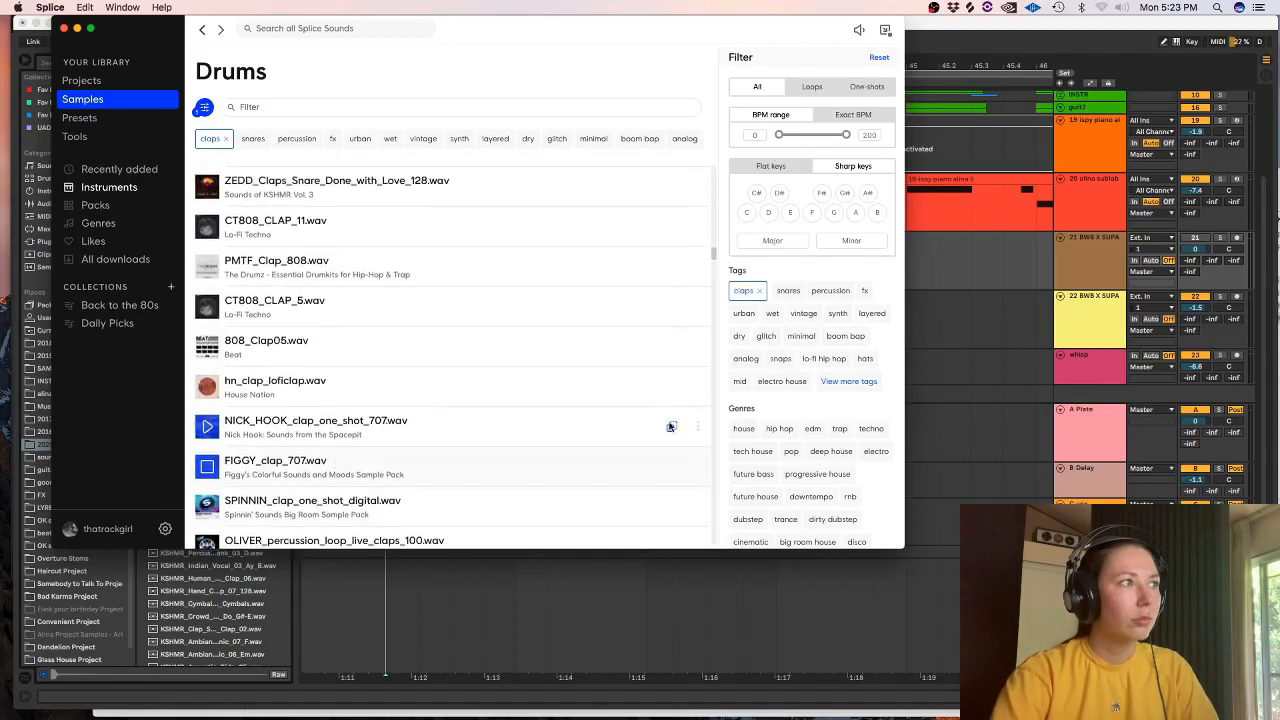
{"action": "left_click", "coordinate": [646, 607]}
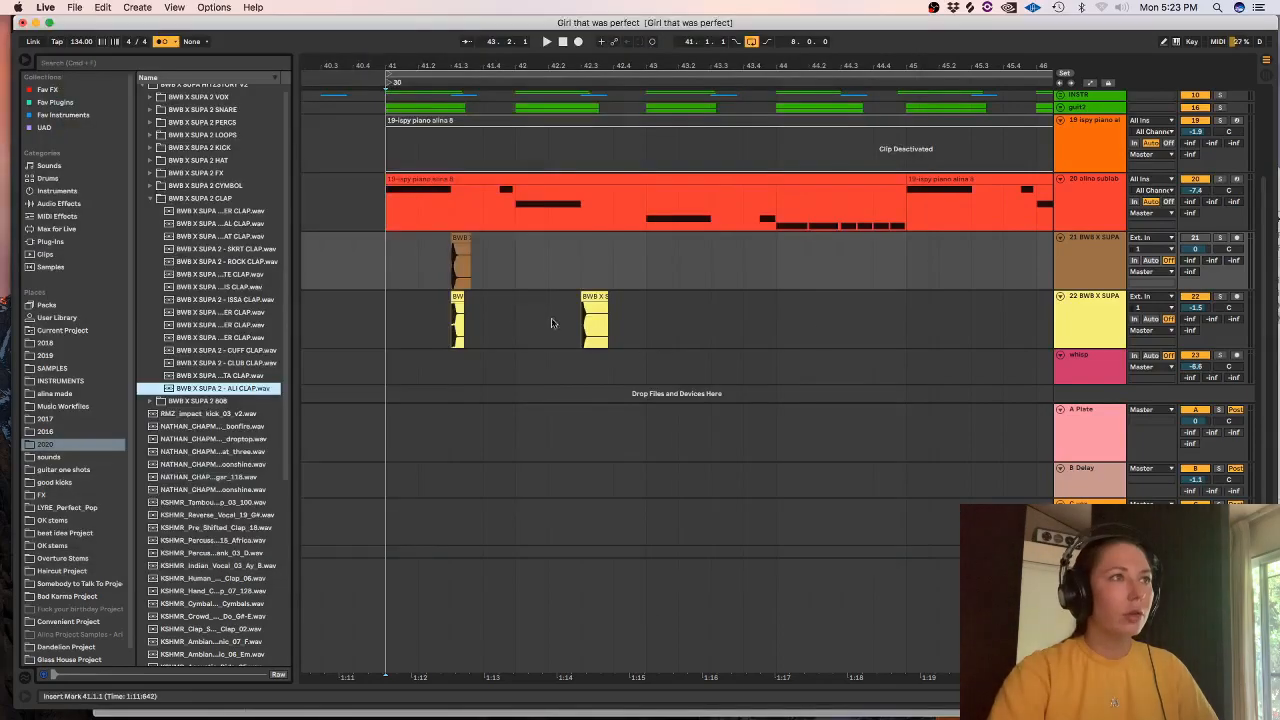
{"action": "left_click_drag", "start_coordinate": [1068, 322], "coordinate": [583, 360]}
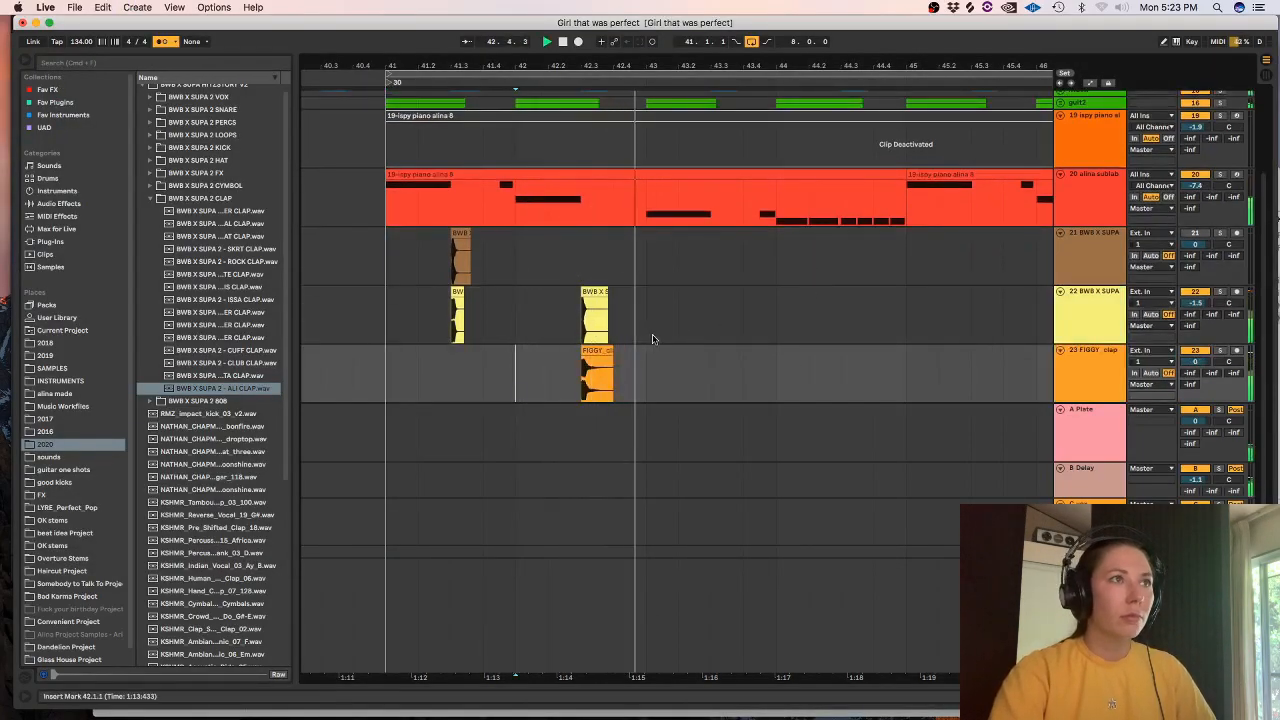
- Set the yellow clap track's volume to -3.2 dB and play the chorus with the two claps layered
{"action": "left_click", "coordinate": [586, 313]}
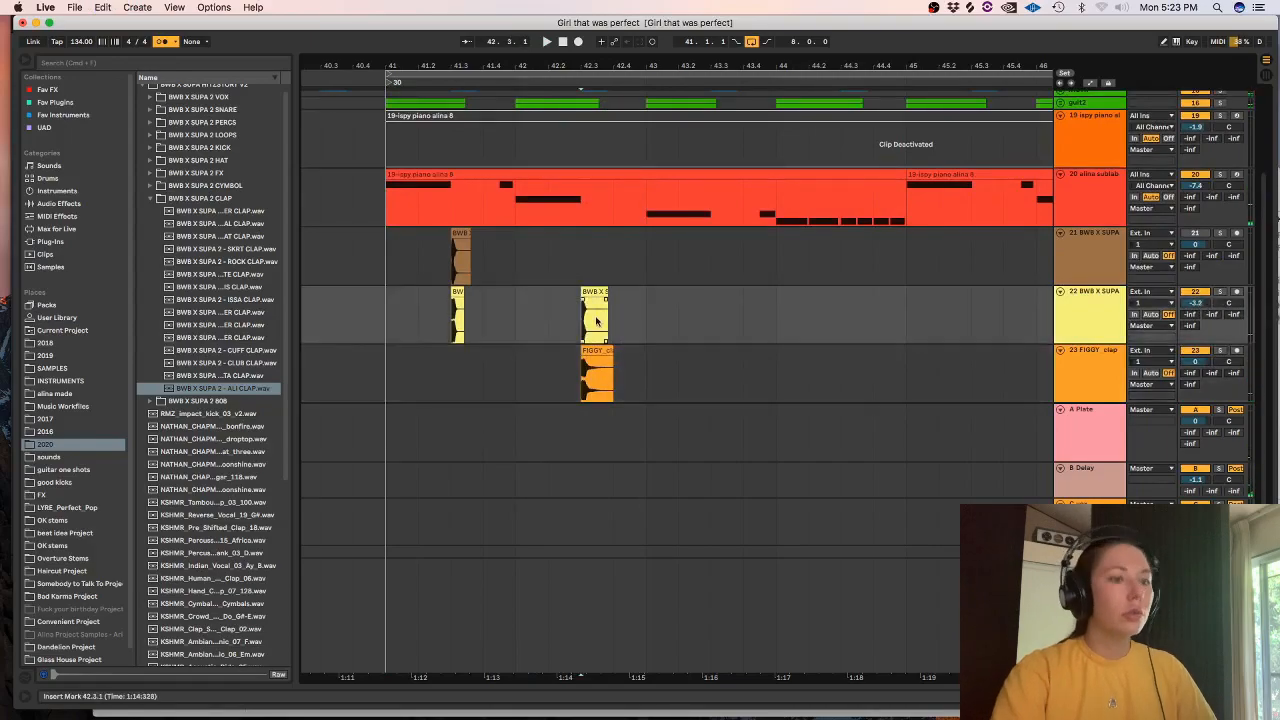
{"action": "scroll", "coordinate": [590, 316], "scroll_direction": "up", "scroll_amount": 5}
{"action": "scroll", "coordinate": [595, 320], "scroll_direction": "down", "scroll_amount": 10}
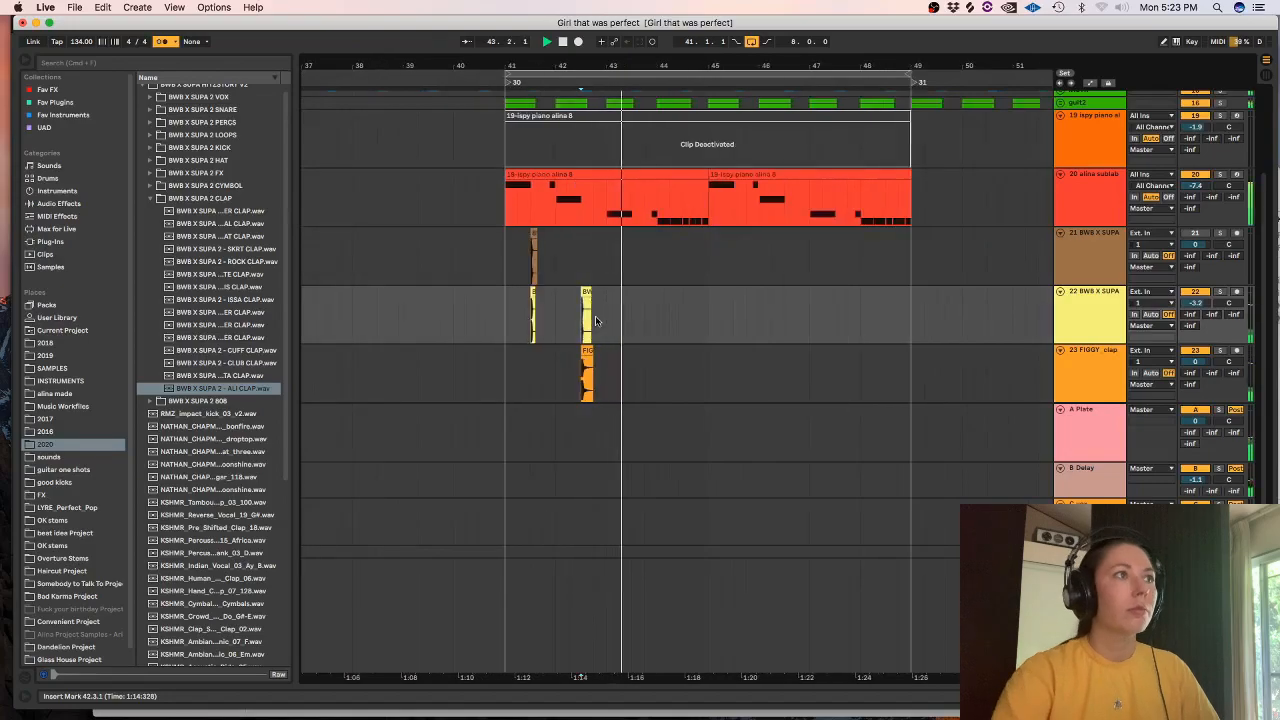
{"action": "left_click", "coordinate": [515, 316]}
{"action": "scroll", "coordinate": [515, 316], "scroll_direction": "up", "scroll_amount": 4}
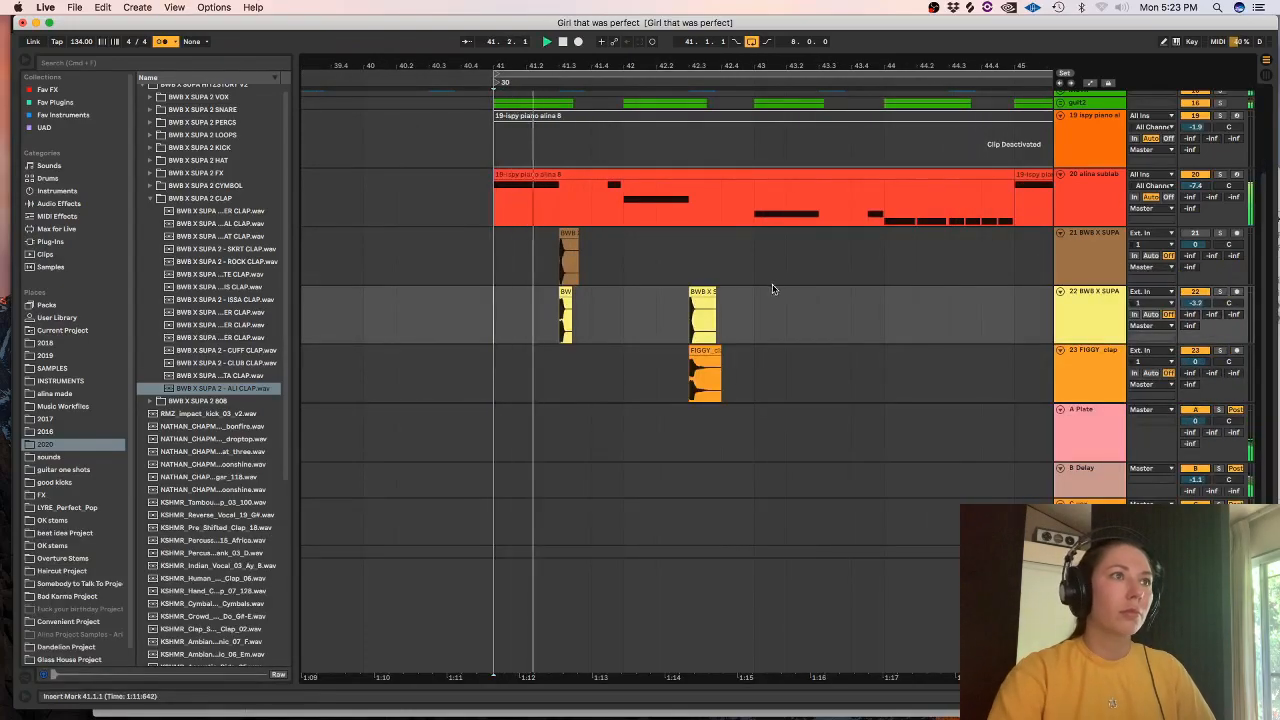
- Trim the start of the FIGGY clap so its attack lines up with the yellow clap at 42.3.1, and play it
{"action": "left_click_drag", "start_coordinate": [760, 296], "coordinate": [622, 390]}
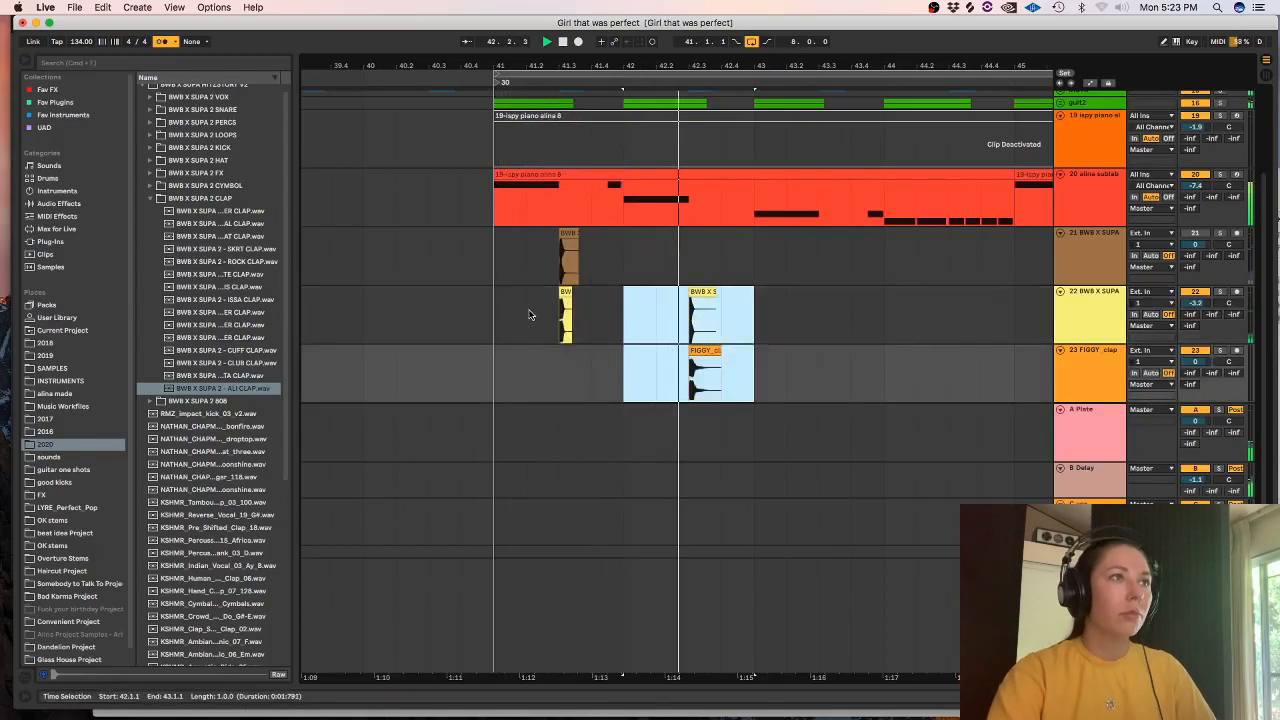
{"action": "left_click", "coordinate": [686, 382]}
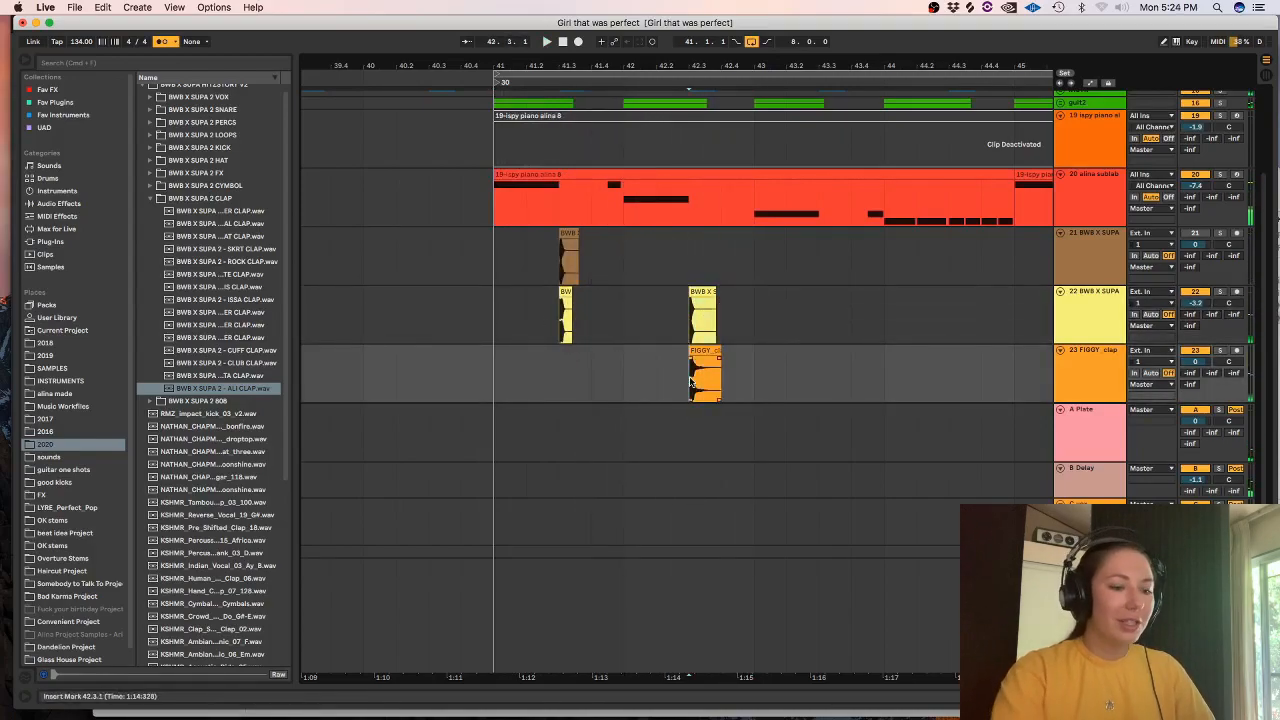
{"action": "scroll", "coordinate": [689, 382], "scroll_direction": "up", "scroll_amount": 5}
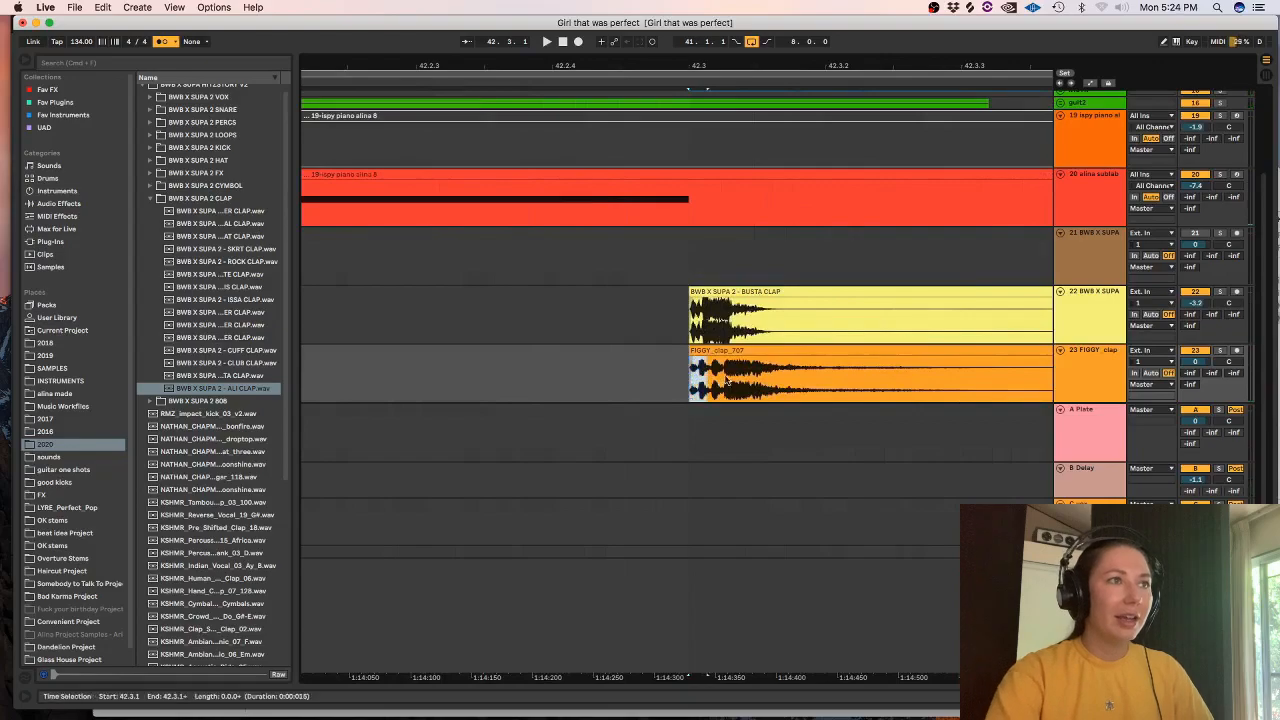
{"action": "key", "text": "space"}
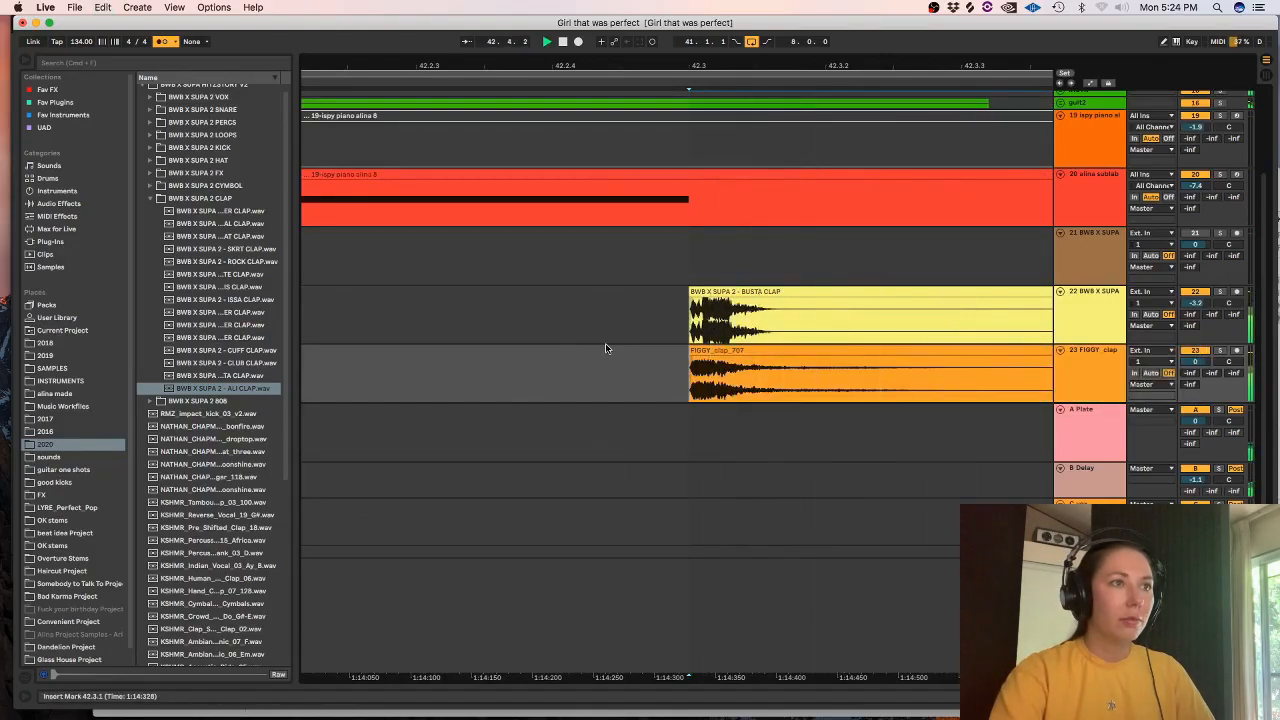
- Copy the layered yellow and FIGGY claps from bar 42 to bar 41, replacing the shorter clap at 41.3.1
{"action": "scroll", "coordinate": [605, 348], "scroll_direction": "down", "scroll_amount": 5}
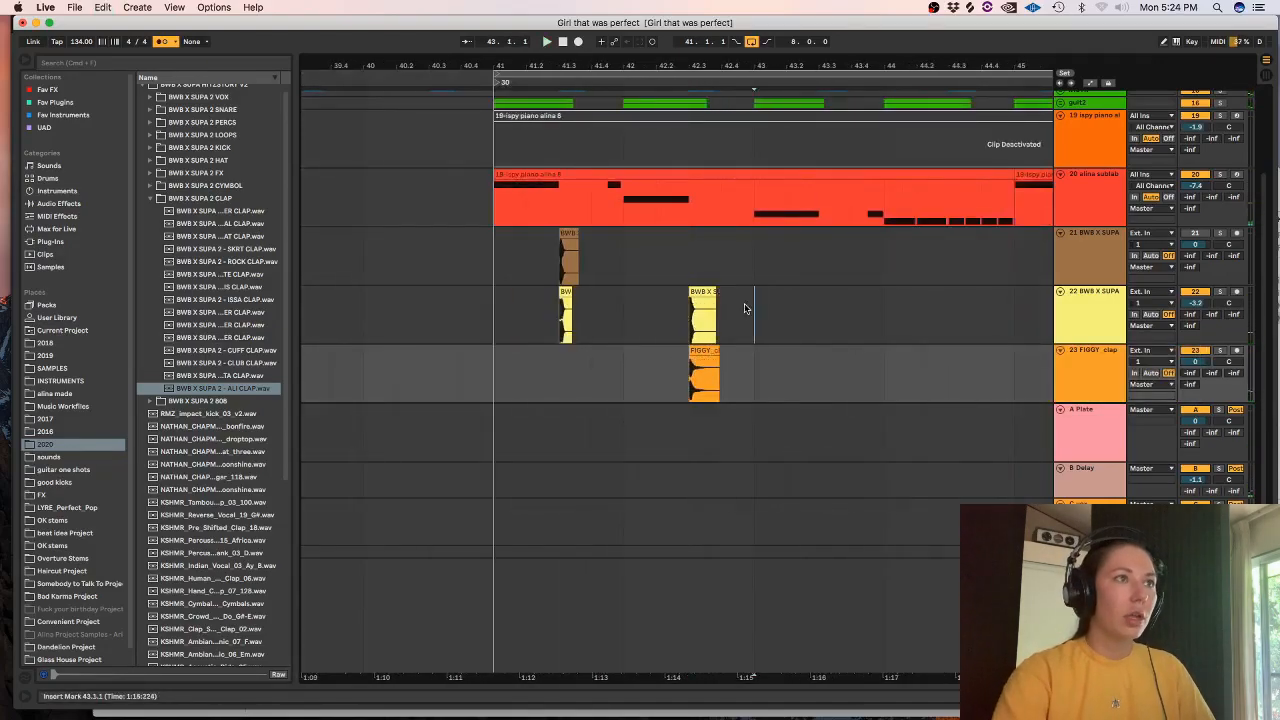
{"action": "left_click_drag", "start_coordinate": [744, 308], "coordinate": [625, 375]}
{"action": "left_click", "coordinate": [562, 313]}
{"action": "key", "text": "super+v"}
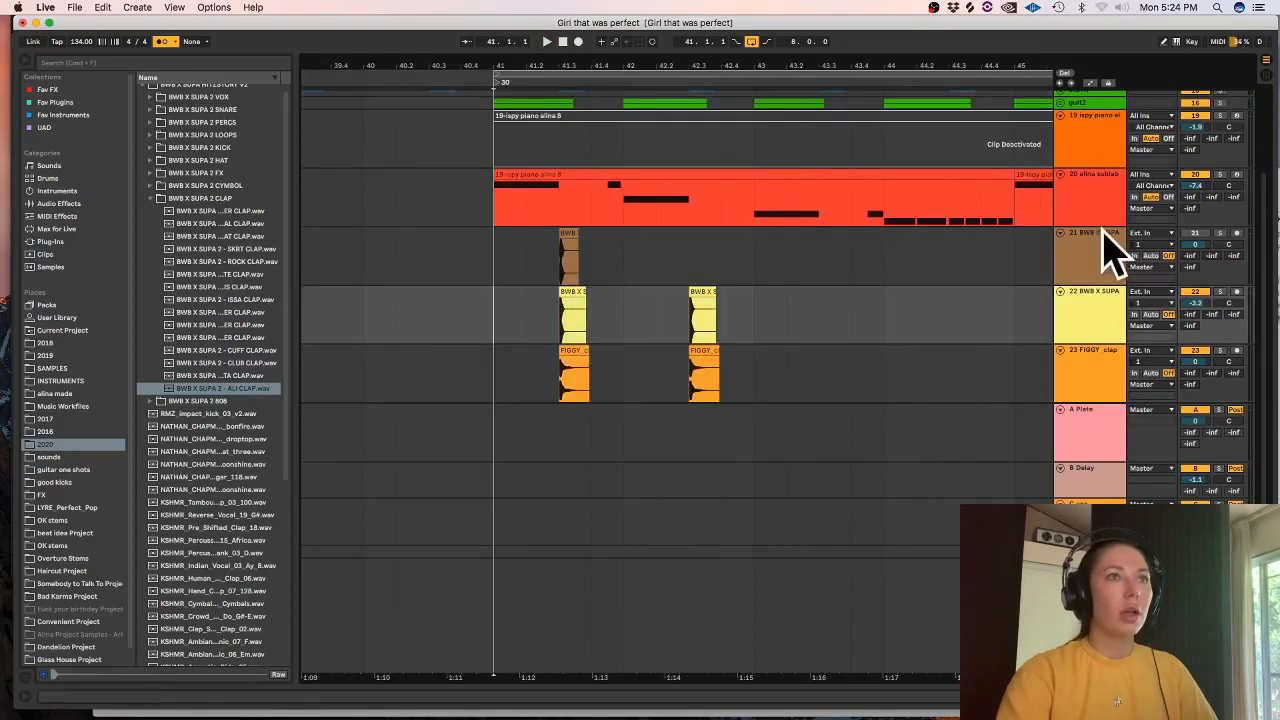
- Move the snare clip to 42.3.1 and duplicate the two-bar snare and clap pattern from bar 41 to bar 43
{"action": "left_click_drag", "start_coordinate": [568, 255], "coordinate": [698, 255]}
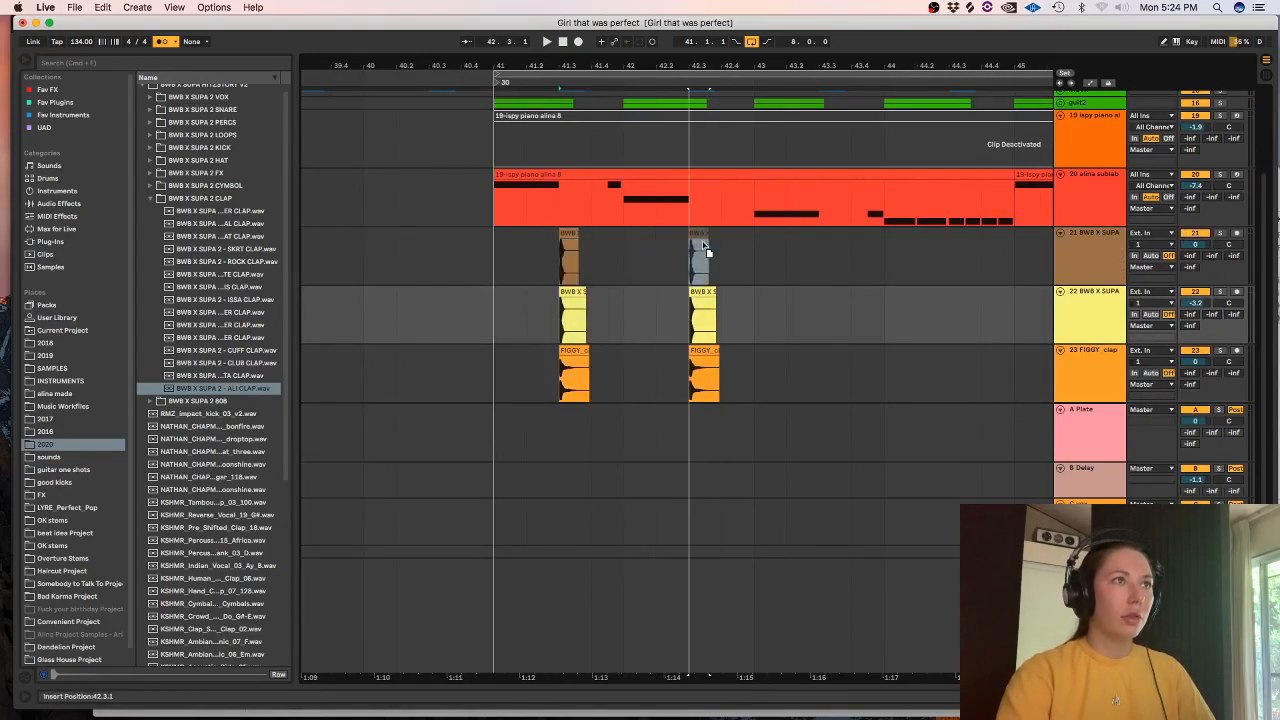
{"action": "key", "text": "space"}
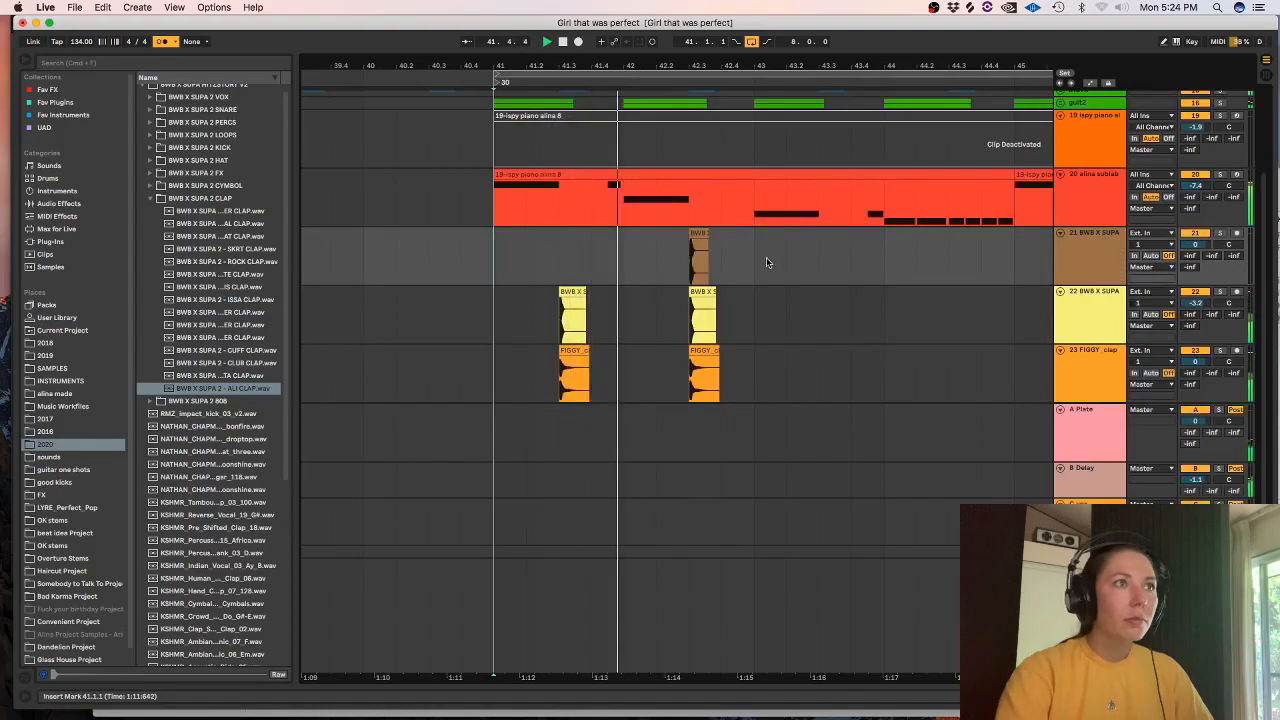
{"action": "key", "text": "space"}
{"action": "left_click_drag", "start_coordinate": [752, 258], "coordinate": [501, 367]}
{"action": "key", "text": "super+d"}
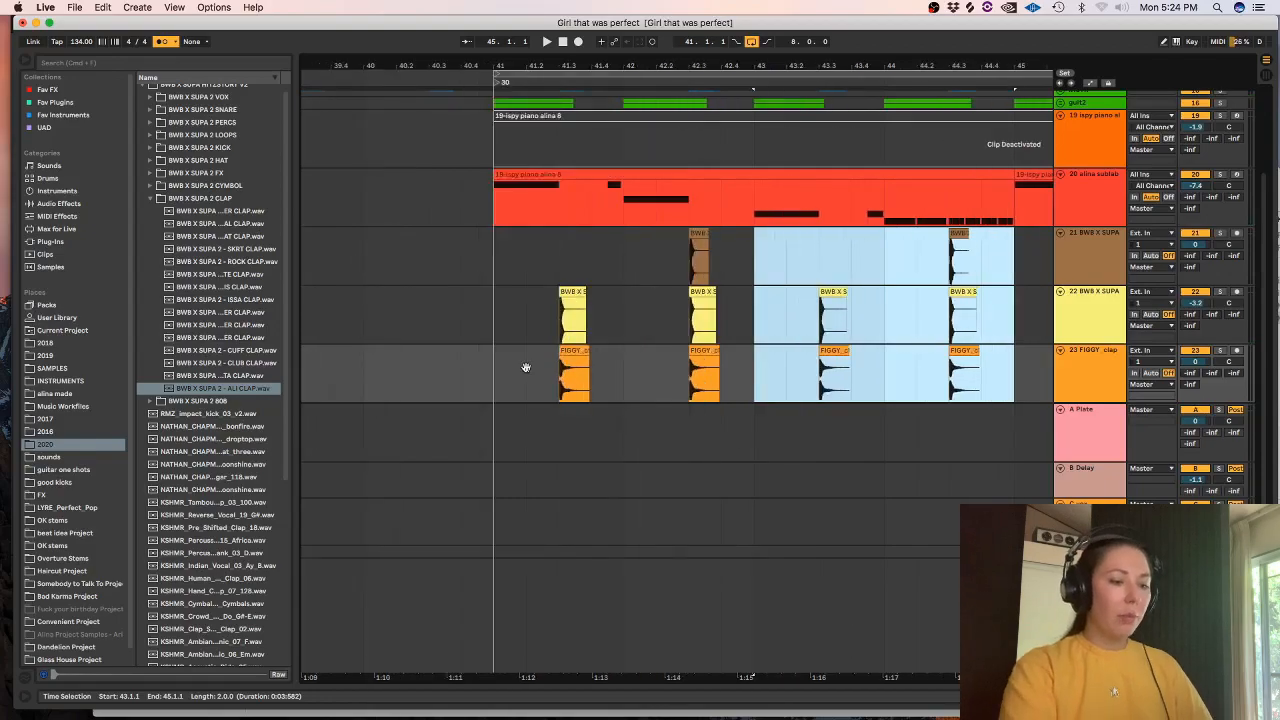
- Insert an empty audio track directly below the WHOP SNARE track
{"action": "left_click", "coordinate": [688, 256]}
{"action": "key", "text": "plus"}
{"action": "key", "text": "plus"}
{"action": "key", "text": "plus"}
{"action": "key", "text": "plus"}
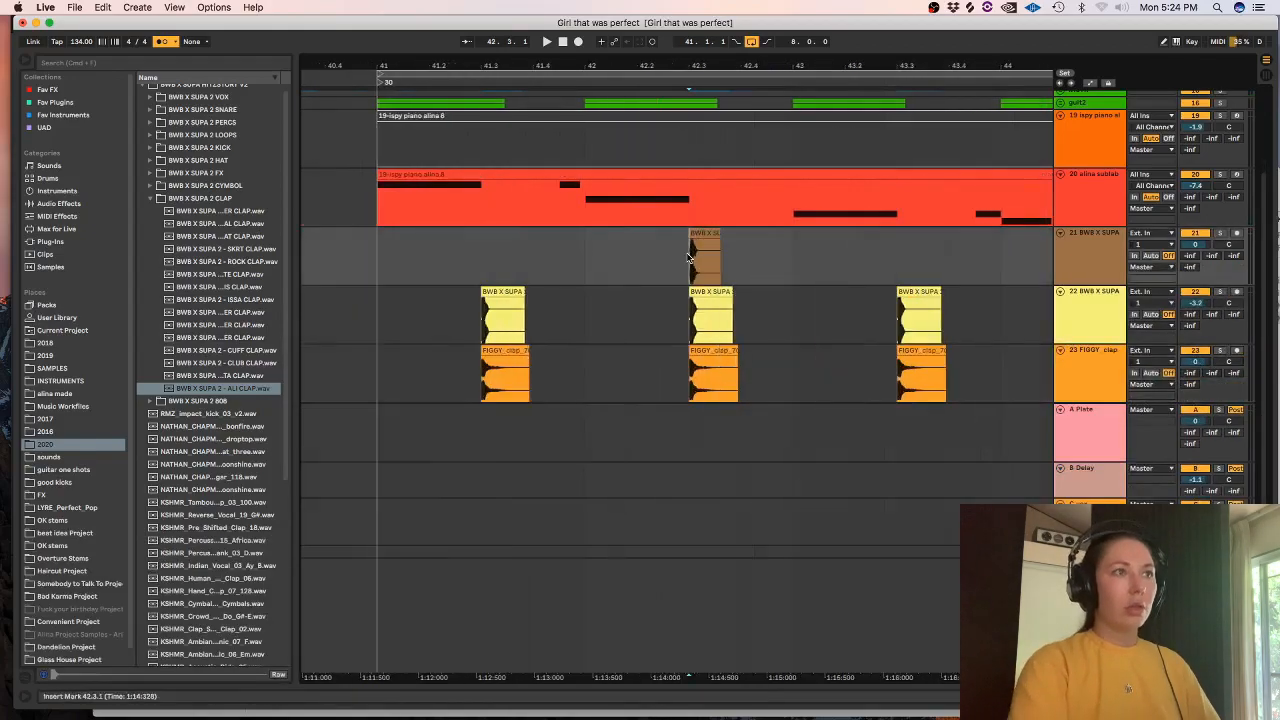
{"action": "left_click", "coordinate": [733, 235]}
{"action": "left_click", "coordinate": [1074, 260]}
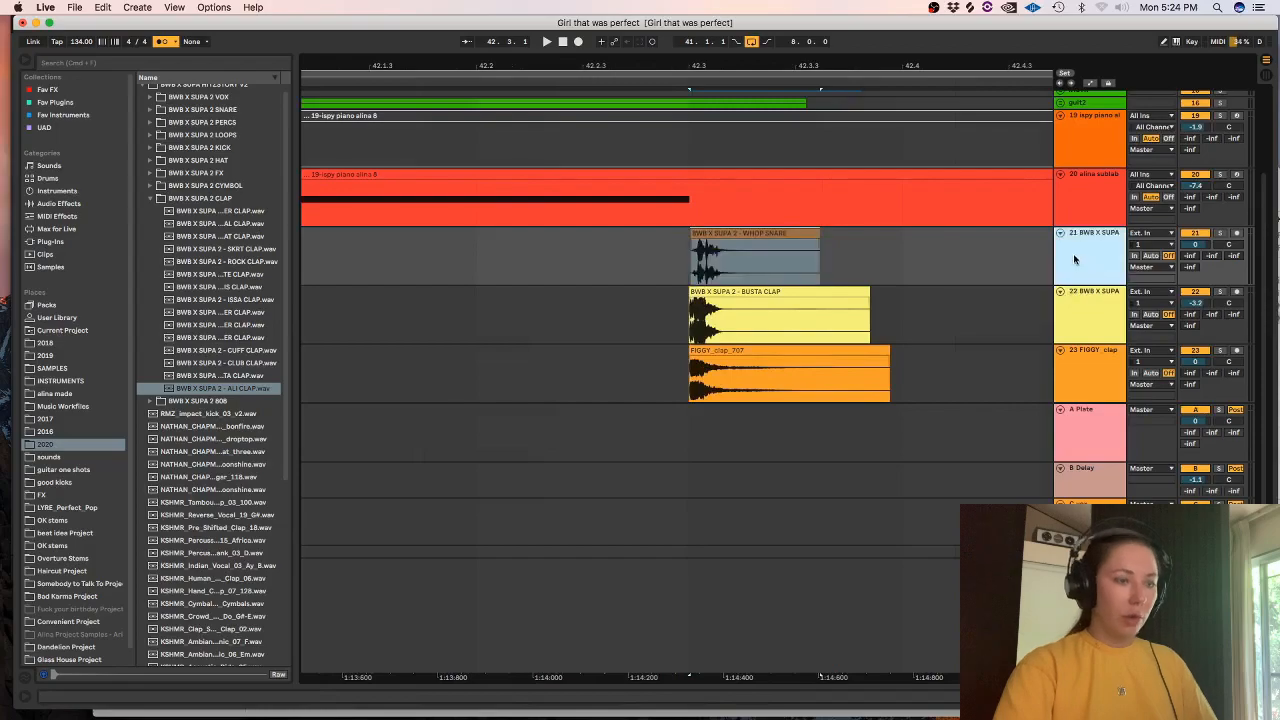
{"action": "key", "text": "super+t"}
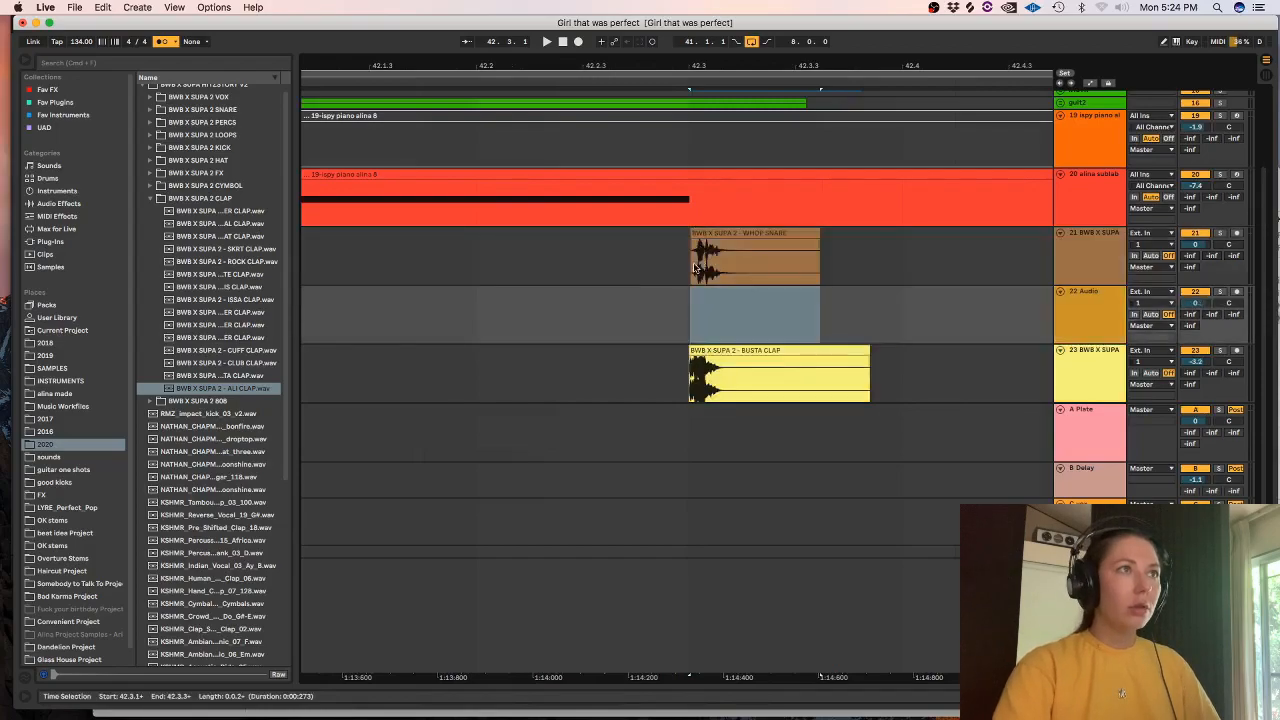
- Switch to Splice, search the samples for "flam" and filter the results by claps
{"action": "left_click", "coordinate": [969, 9]}
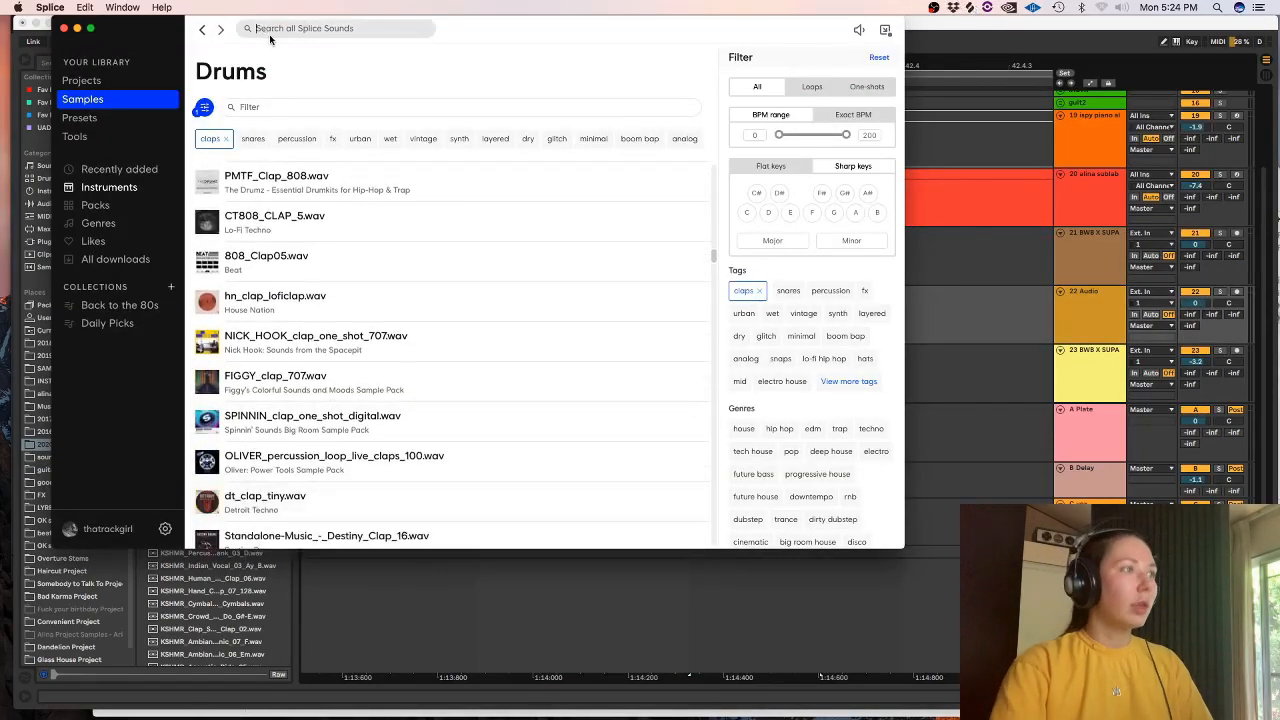
{"action": "key", "text": "Return"}
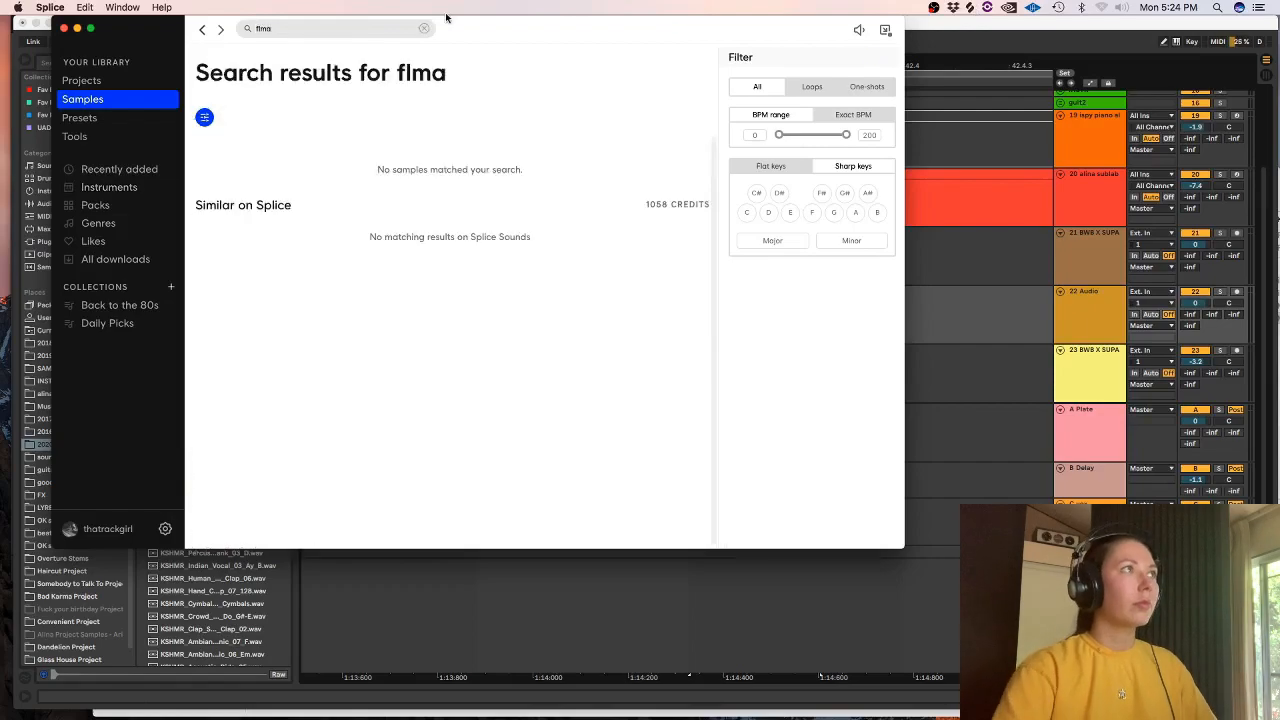
{"action": "type", "text": "am"}
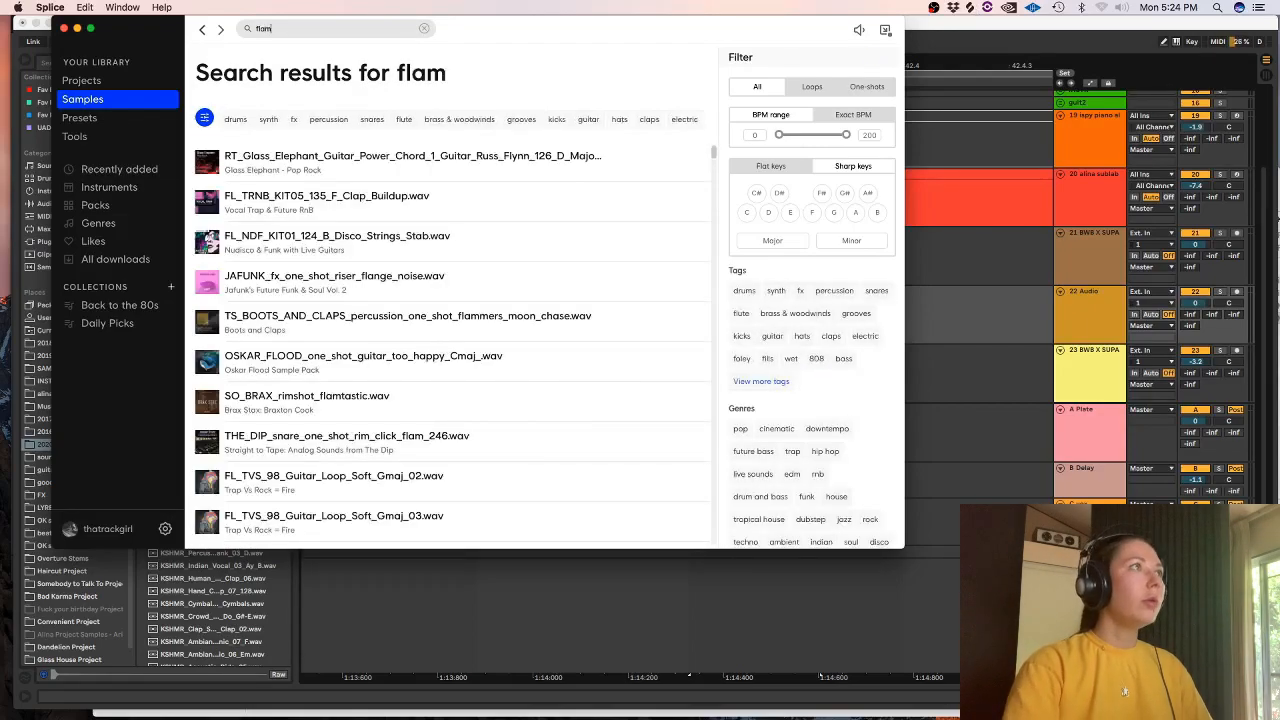
{"action": "scroll", "coordinate": [654, 216], "scroll_direction": "down", "scroll_amount": 5}
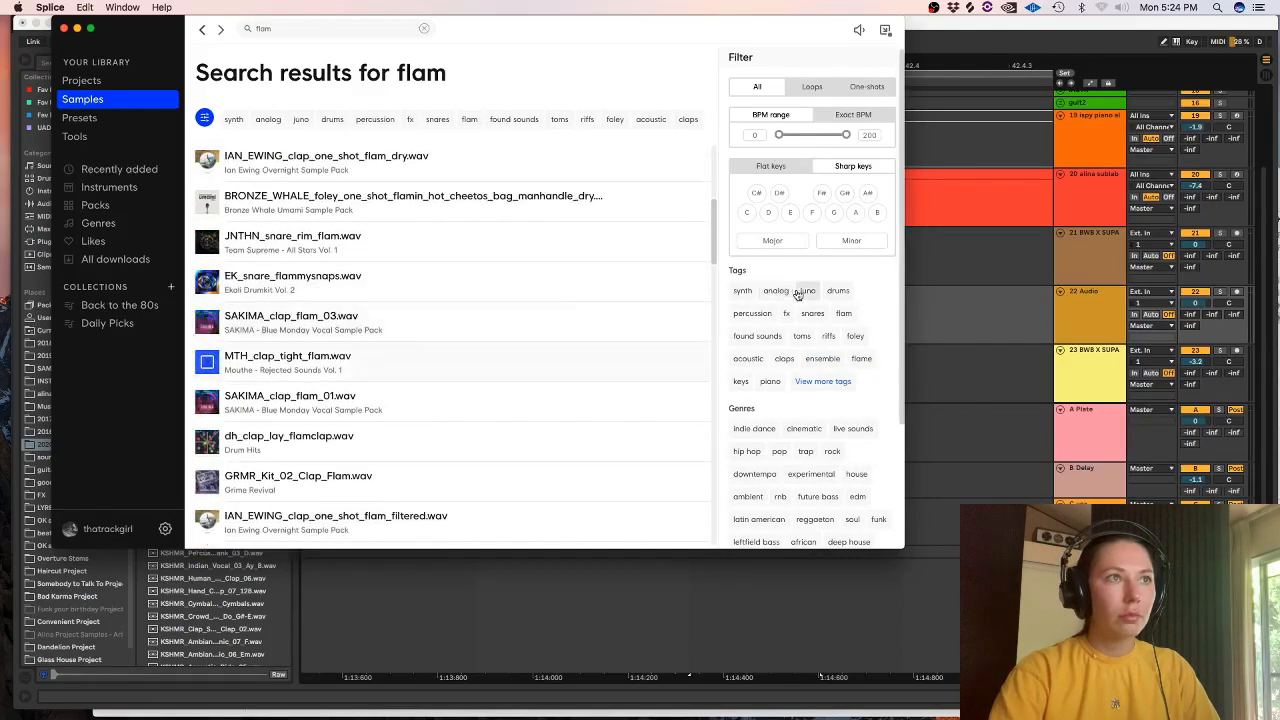
{"action": "left_click", "coordinate": [794, 359]}
{"action": "scroll", "coordinate": [685, 288], "scroll_direction": "down", "scroll_amount": 4}
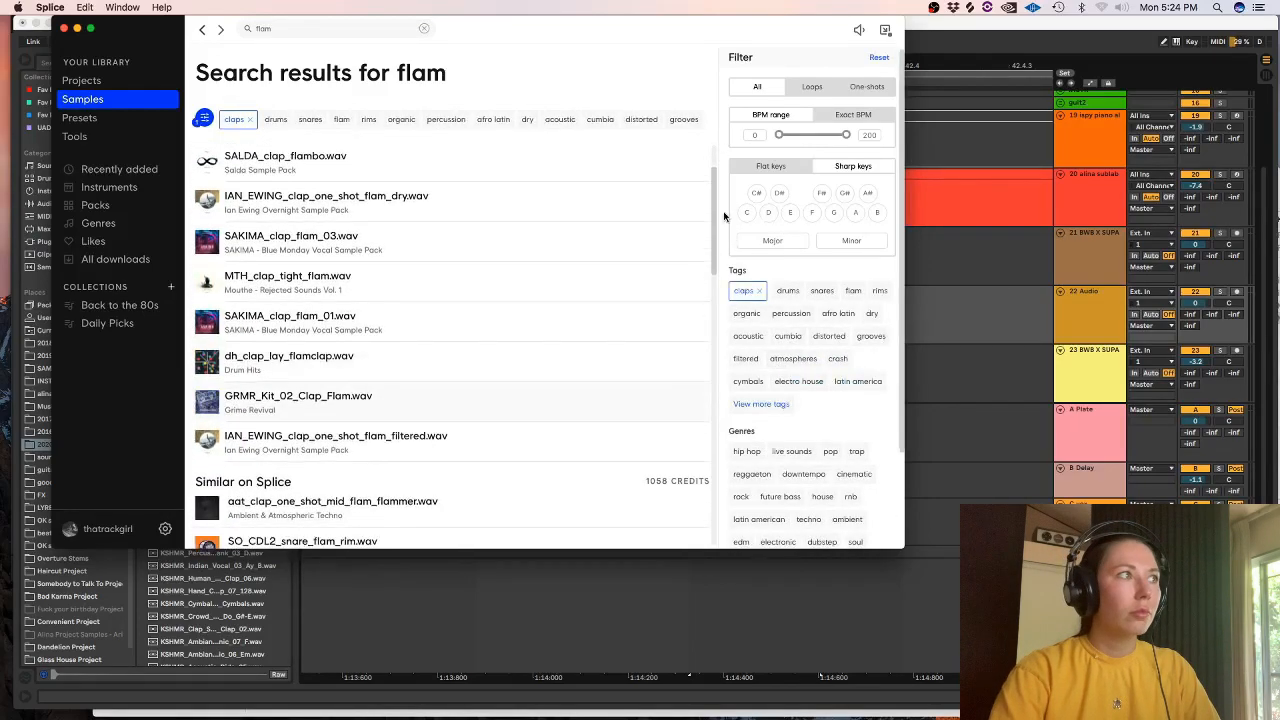
{"action": "scroll", "coordinate": [685, 288], "scroll_direction": "down", "scroll_amount": 4}
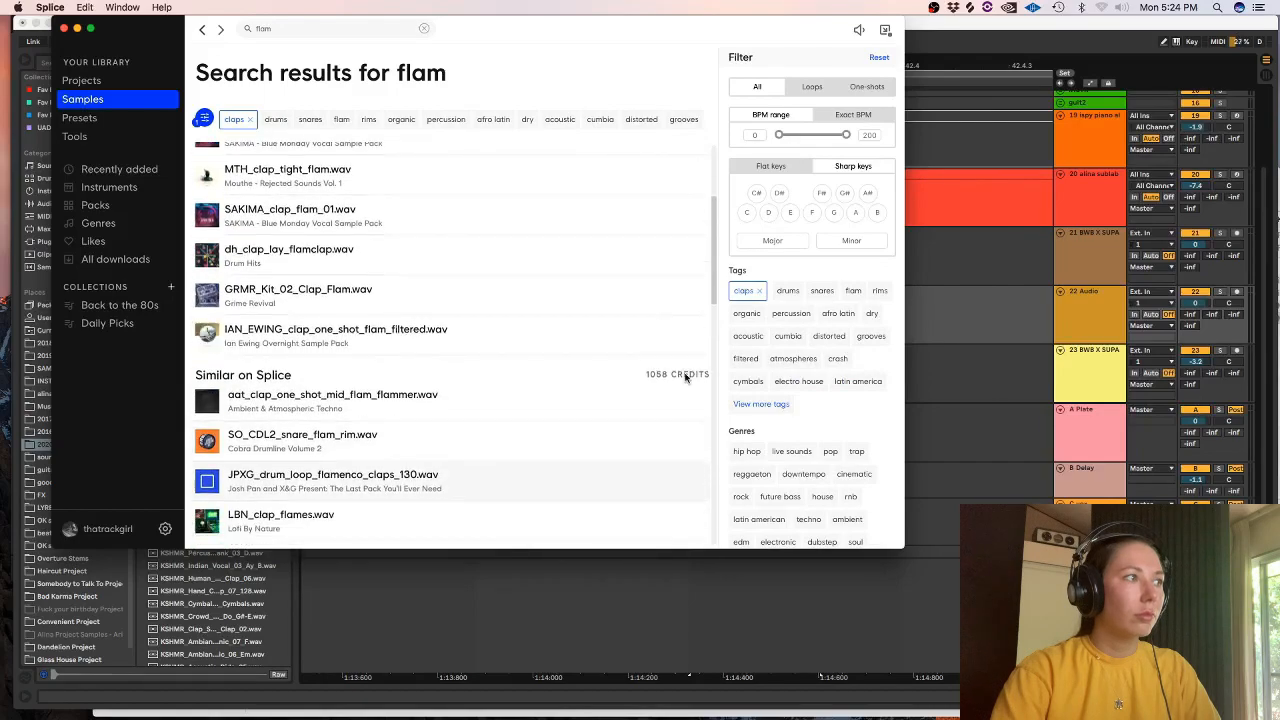
- Audition the flam claps, switch back to Ableton Live and place EVIGAN_clap_one_shot_flam.wav at 42.3.1 on the empty audio track
{"action": "key", "text": "Down"}
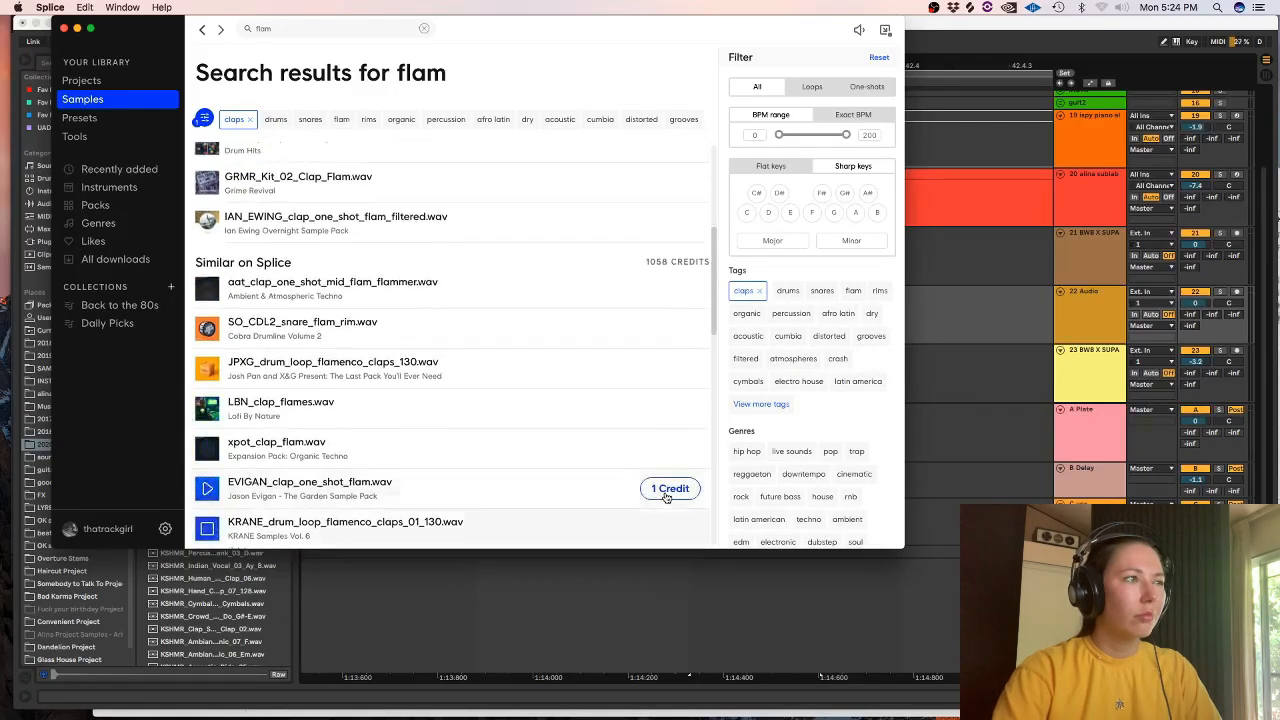
{"action": "key", "text": "Up"}
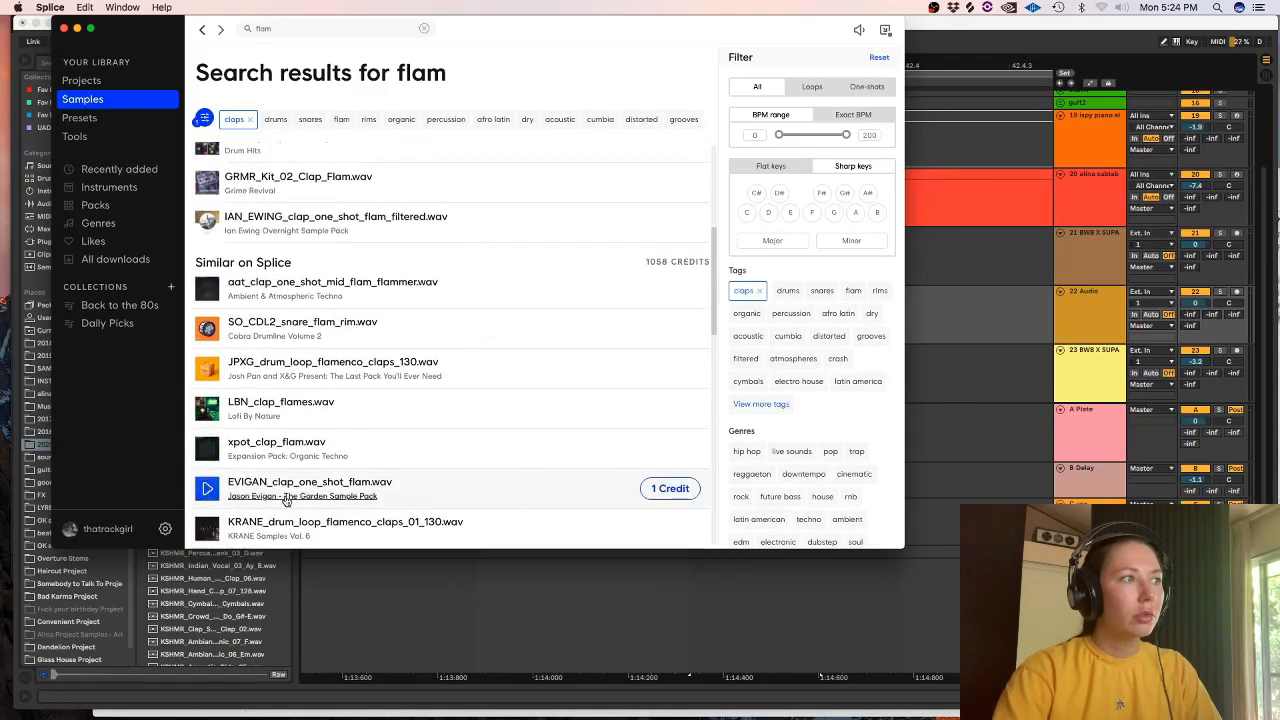
{"action": "key", "text": "Down"}
{"action": "key", "text": "Down"}
{"action": "key", "text": "Down"}
{"action": "key", "text": "Down"}
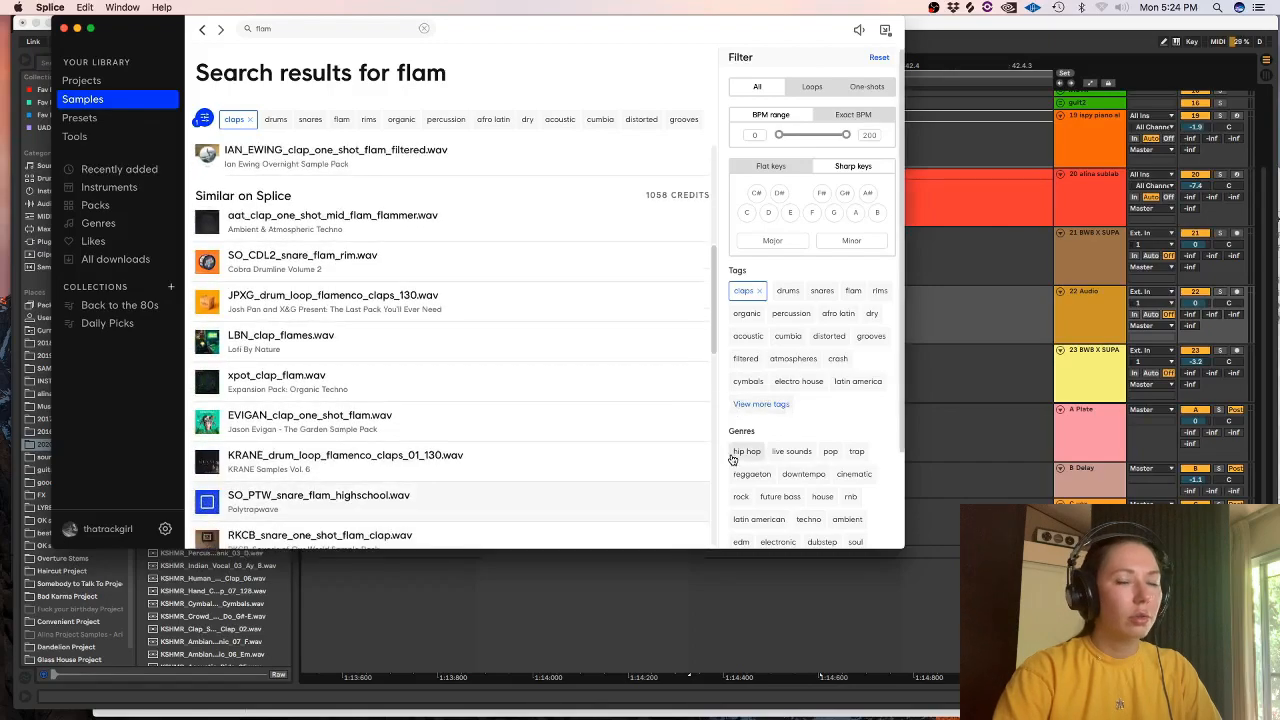
{"action": "key", "text": "Down"}
{"action": "key", "text": "Down"}
{"action": "key", "text": "Down"}
{"action": "key", "text": "Down"}
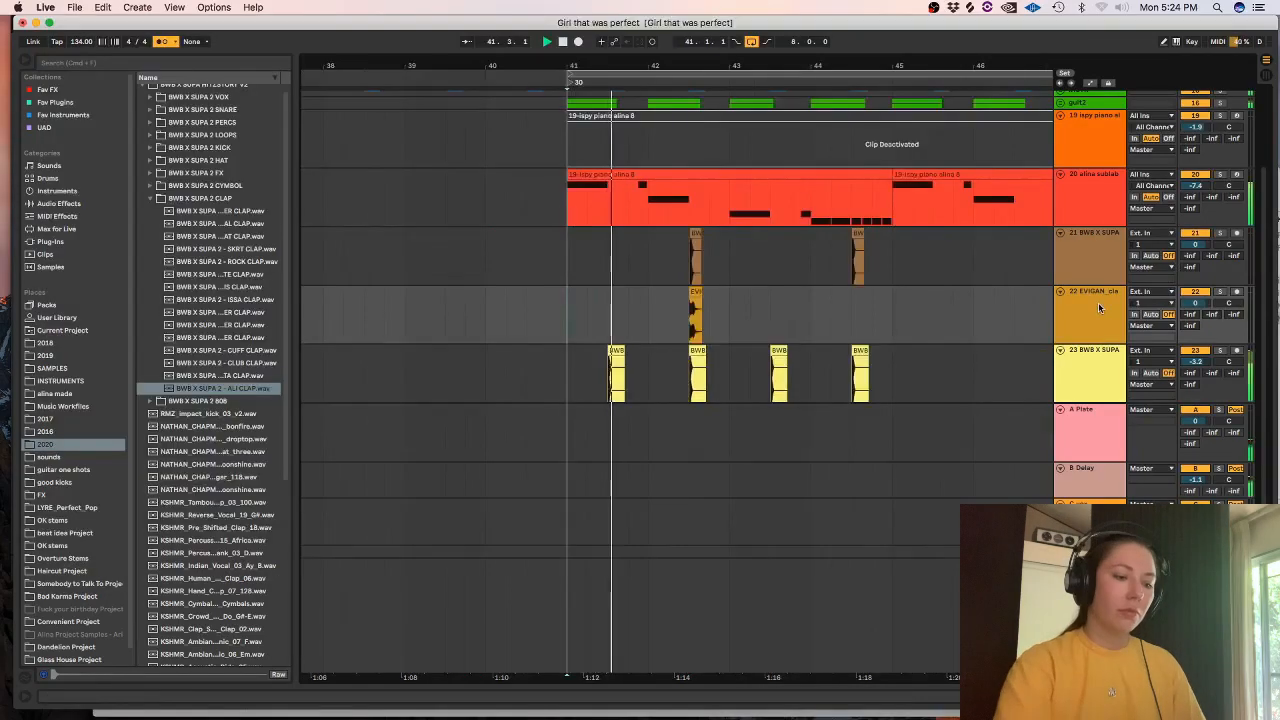
- Lower the EVIGAN clap track's volume to -3.8 dB and copy its clip to 41.3.1
{"action": "key", "text": "alt+super+l"}
{"action": "key", "text": "alt+super+l"}
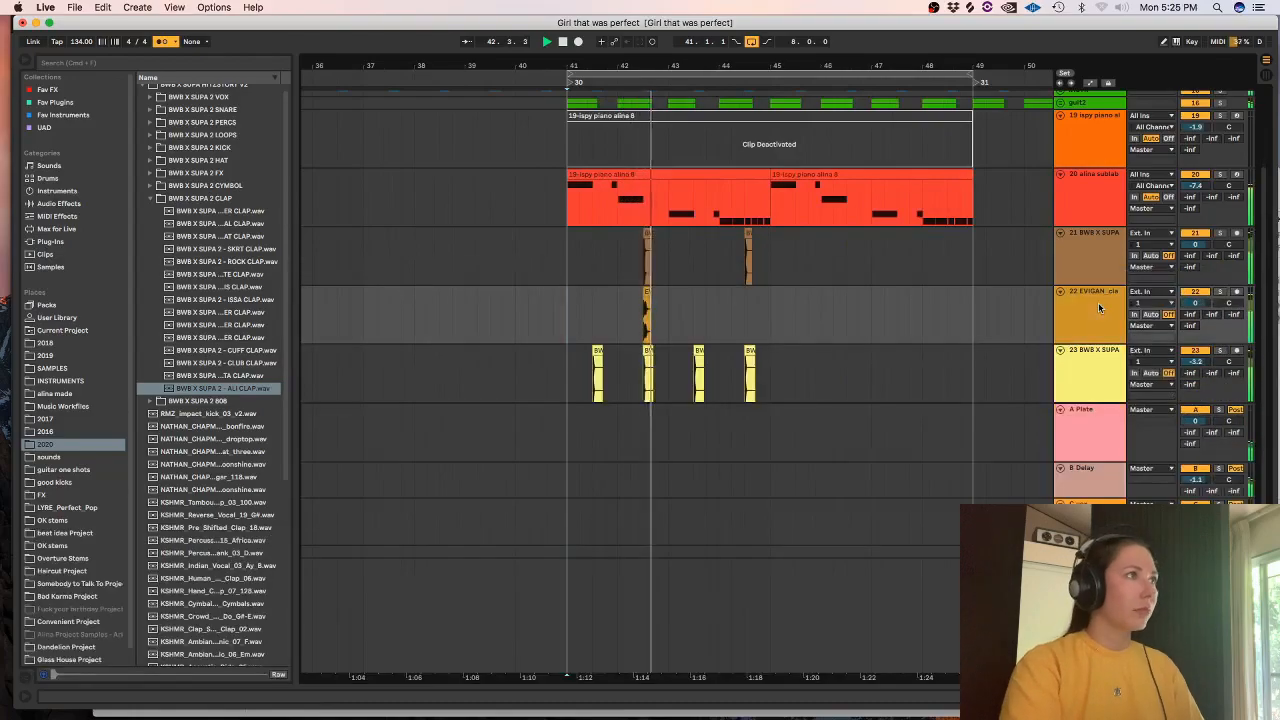
{"action": "key", "text": "plus"}
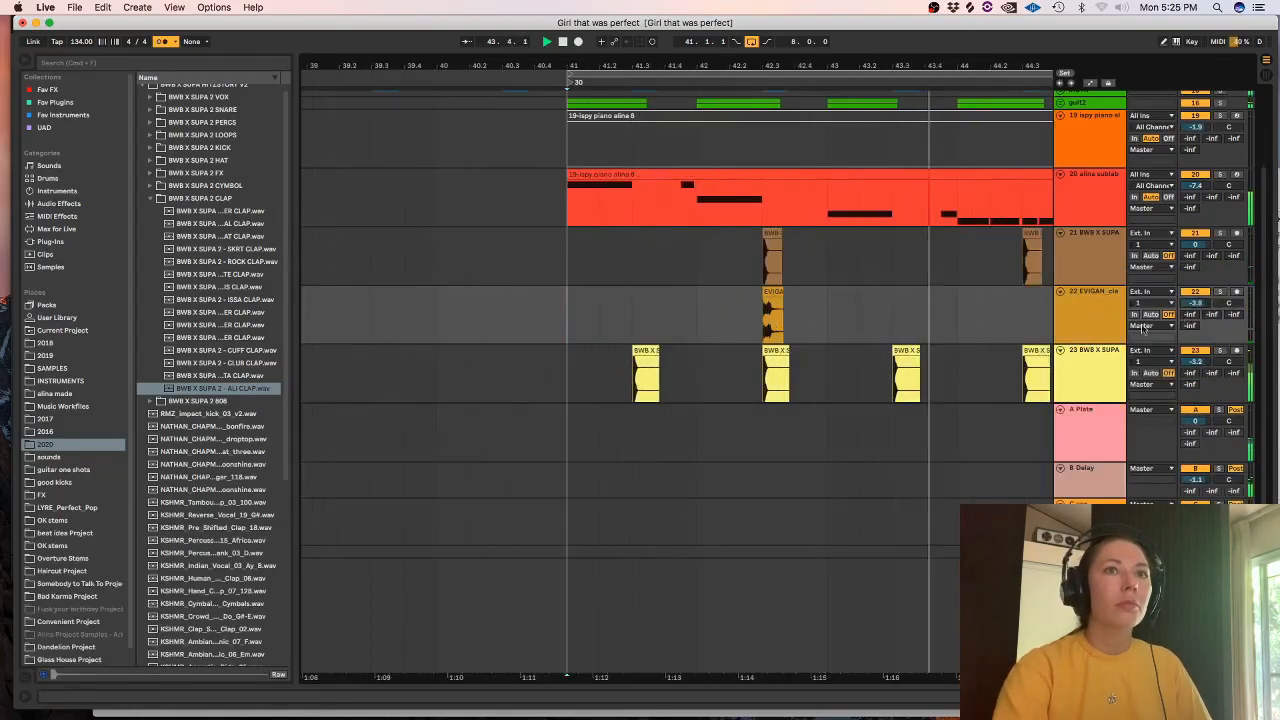
{"action": "left_click_drag", "start_coordinate": [770, 291], "coordinate": [652, 312]}
- Play the chorus with the layered claps and duplicate the two-bar EVIGAN clap pattern from bar 41 to bar 43
{"action": "left_click", "coordinate": [529, 297]}
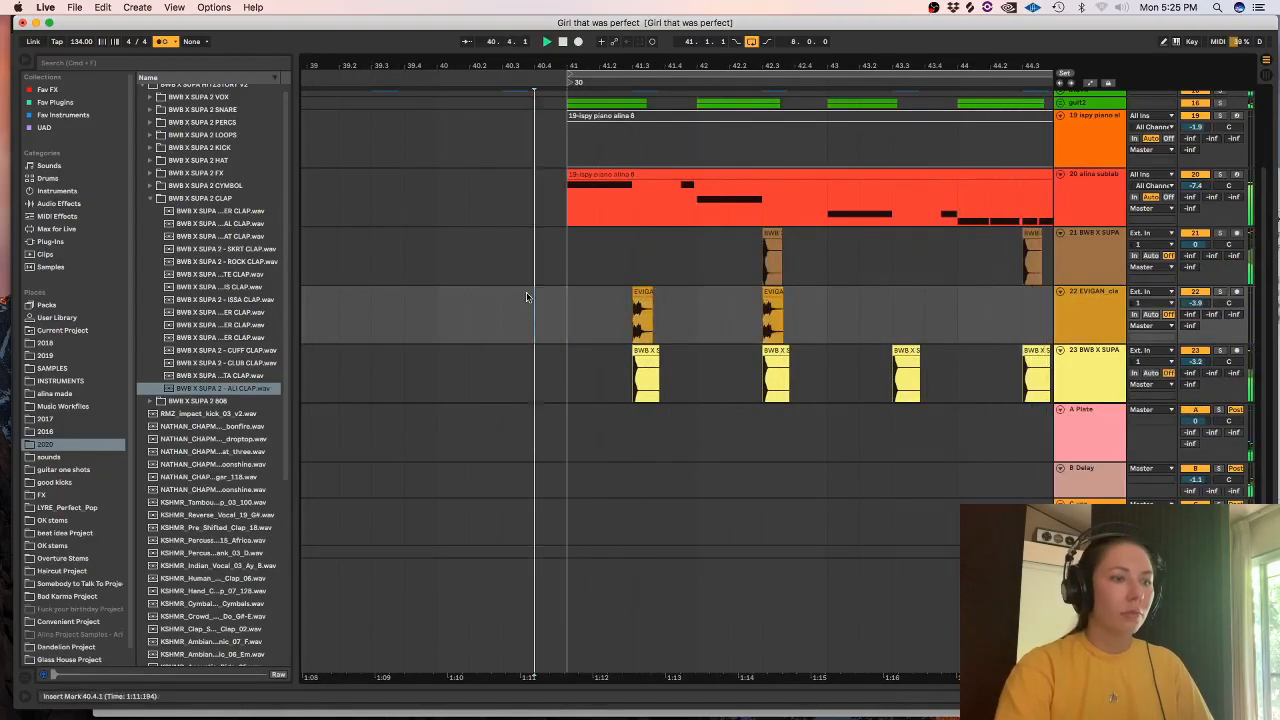
{"action": "key", "text": "space"}
{"action": "key", "text": "space"}
{"action": "key", "text": "minus"}
{"action": "key", "text": "minus"}
{"action": "key", "text": "alt+super+l"}
{"action": "key", "text": "alt+super+l"}
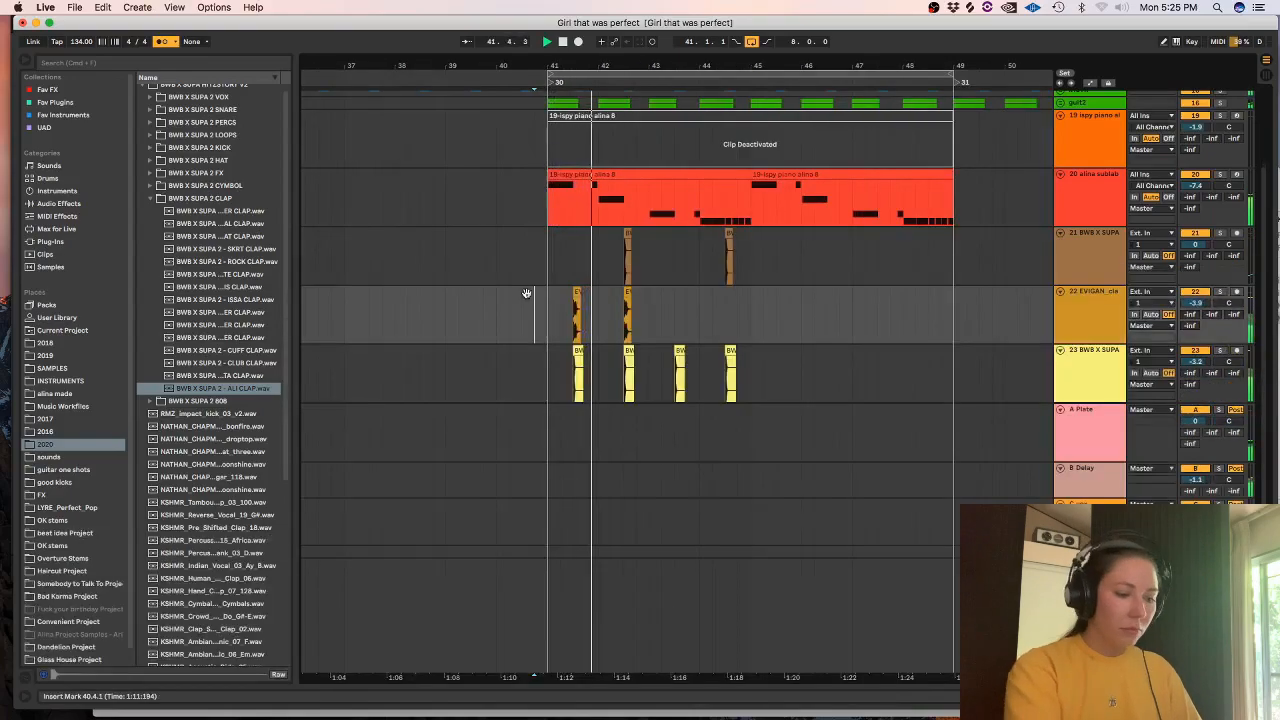
{"action": "key", "text": "alt+super+t"}
{"action": "key", "text": "plus"}
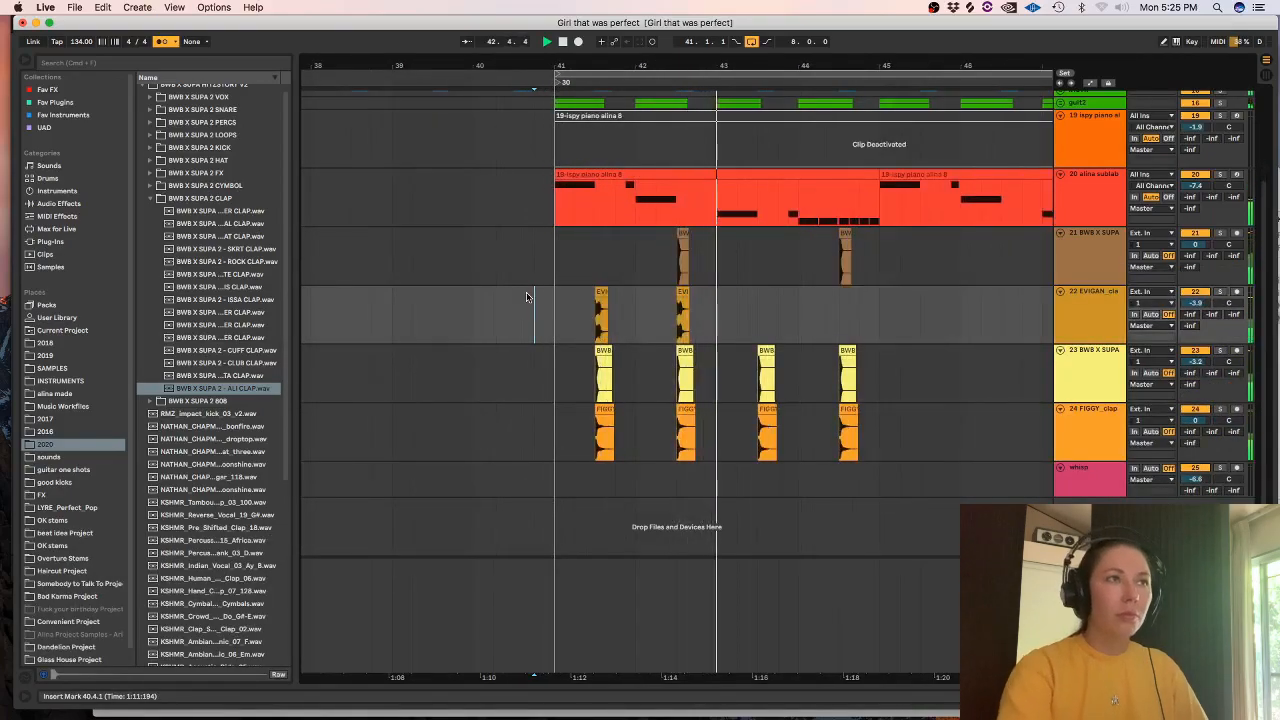
{"action": "left_click_drag", "start_coordinate": [717, 322], "coordinate": [557, 309]}
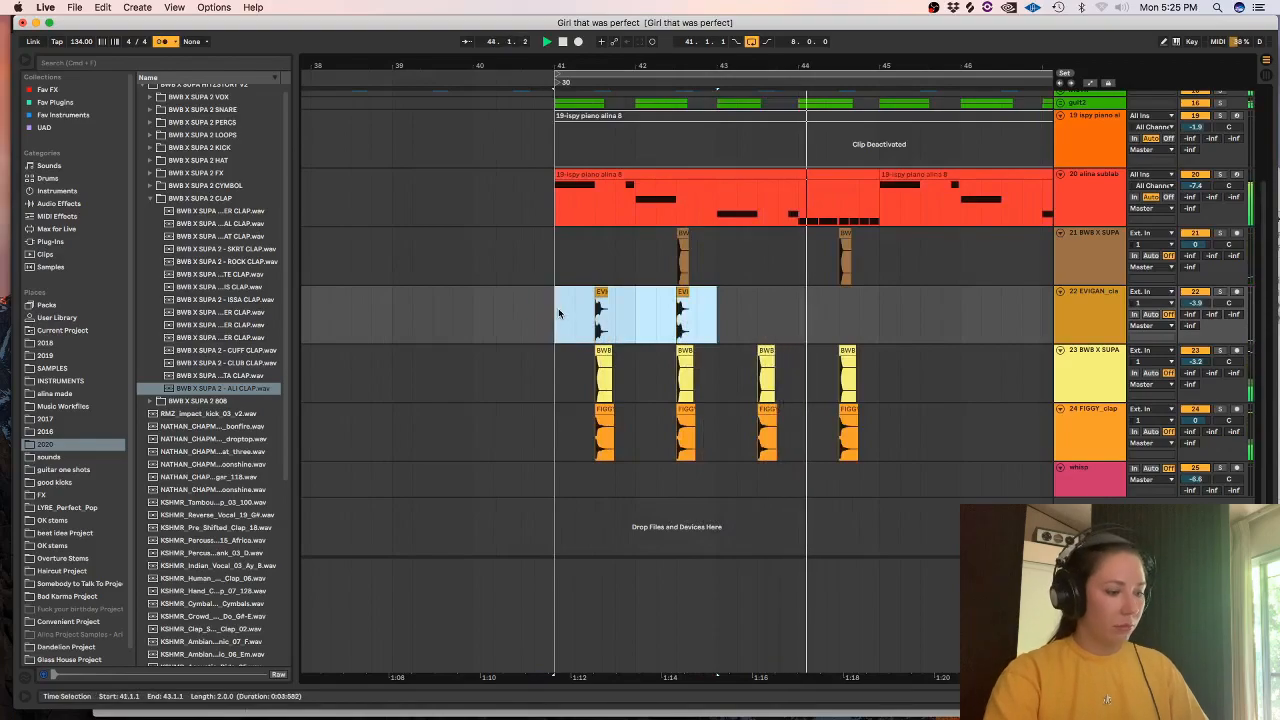
{"action": "key", "text": "super+d"}
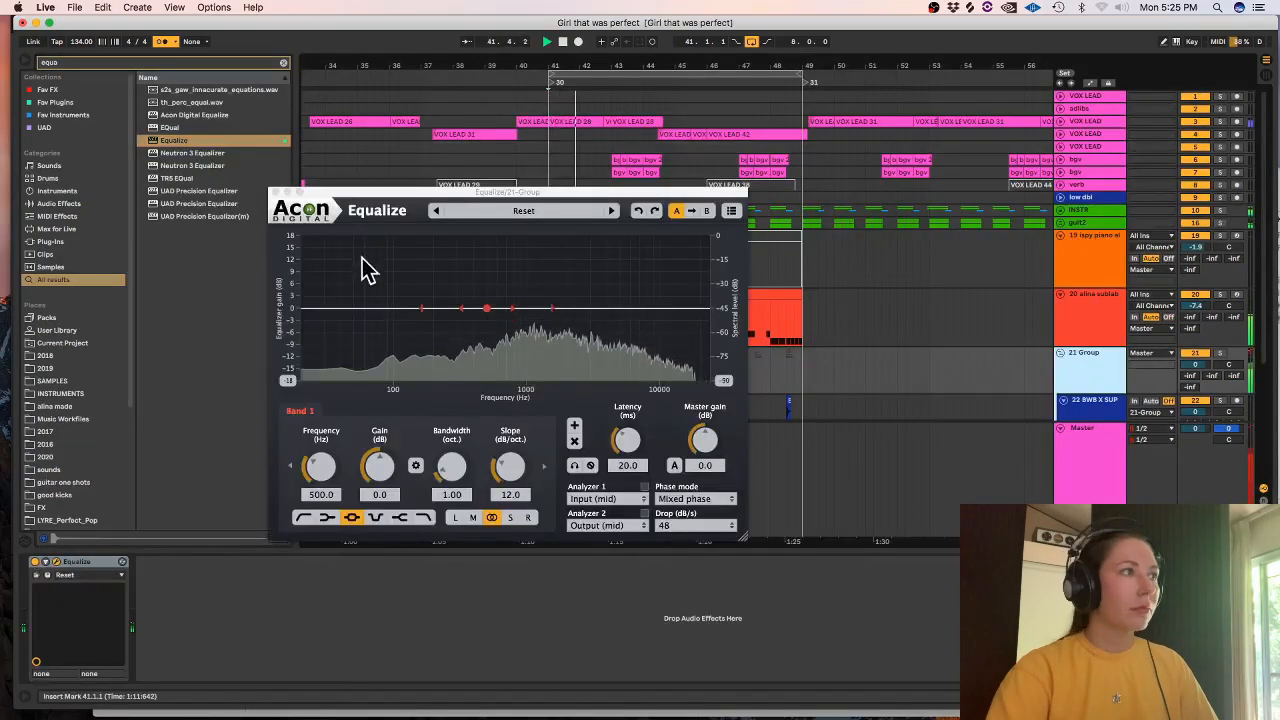
- Adjust the frequency and slope of the low band in the drum group's Equalize plug-in
{"action": "left_click_drag", "start_coordinate": [320, 310], "coordinate": [450, 308]}
{"action": "left_click_drag", "start_coordinate": [515, 467], "coordinate": [518, 452]}
{"action": "mouse_move", "coordinate": [450, 308]}
{"action": "left_mouse_down"}
{"action": "mouse_move", "coordinate": [506, 318]}
{"action": "mouse_move", "coordinate": [488, 330]}
{"action": "mouse_move", "coordinate": [473, 309]}
{"action": "left_mouse_up"}
{"action": "left_click", "coordinate": [513, 309]}
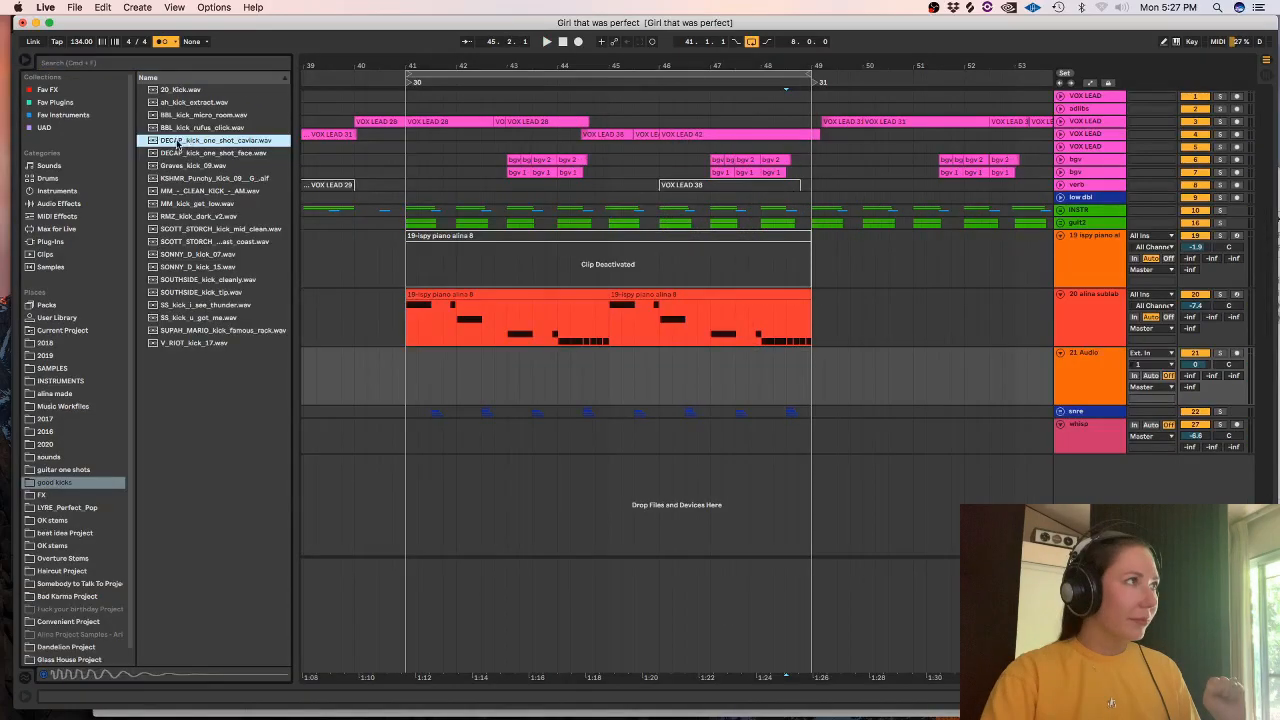
- Audition the kick samples in the good kicks folder one after another to find a fitting kick
{"action": "left_click", "coordinate": [175, 127]}
{"action": "left_click", "coordinate": [174, 102]}
{"action": "left_click", "coordinate": [173, 89]}
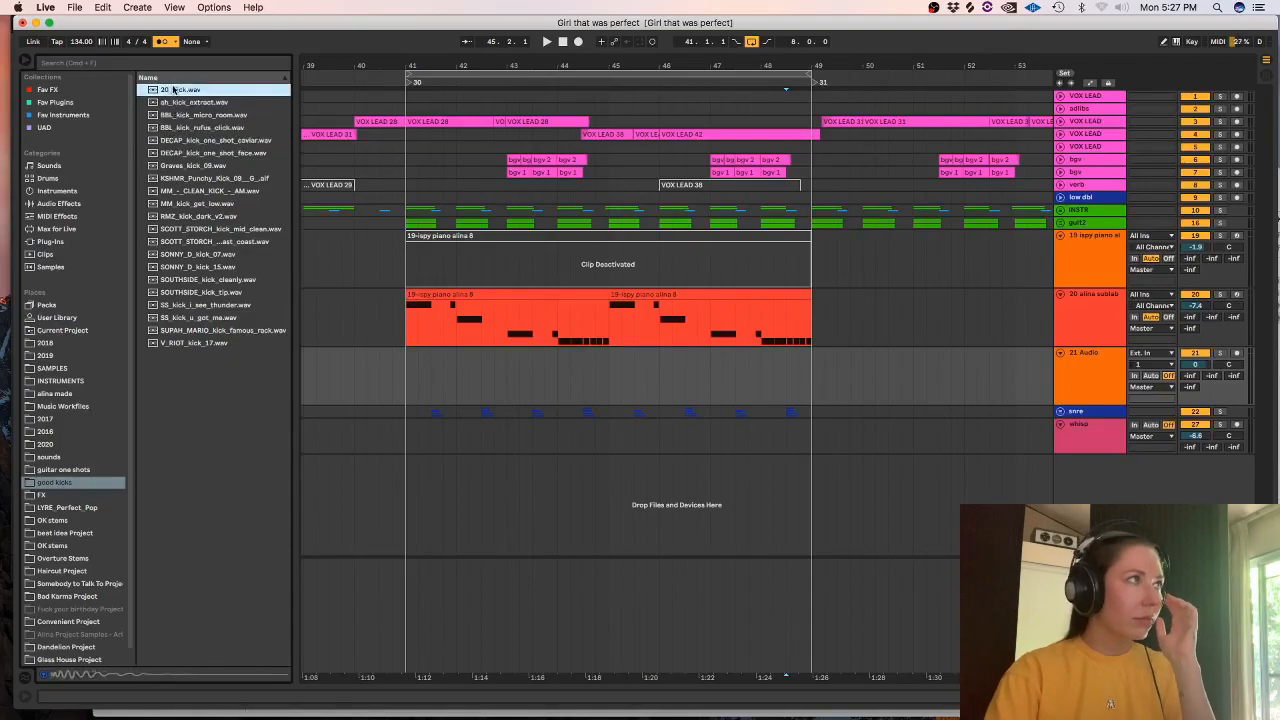
{"action": "key", "text": "Down"}
{"action": "key", "text": "Down"}
{"action": "key", "text": "Down"}
{"action": "key", "text": "Down"}
{"action": "key", "text": "Down"}
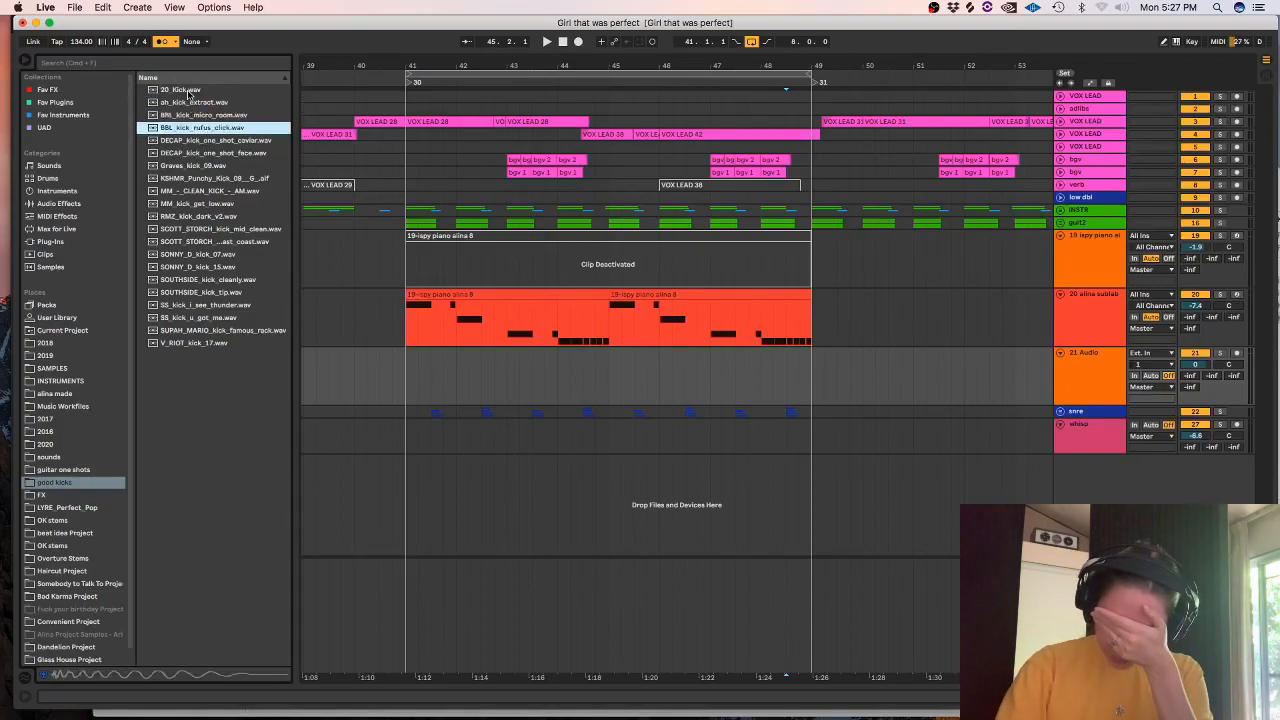
{"action": "key", "text": "Down"}
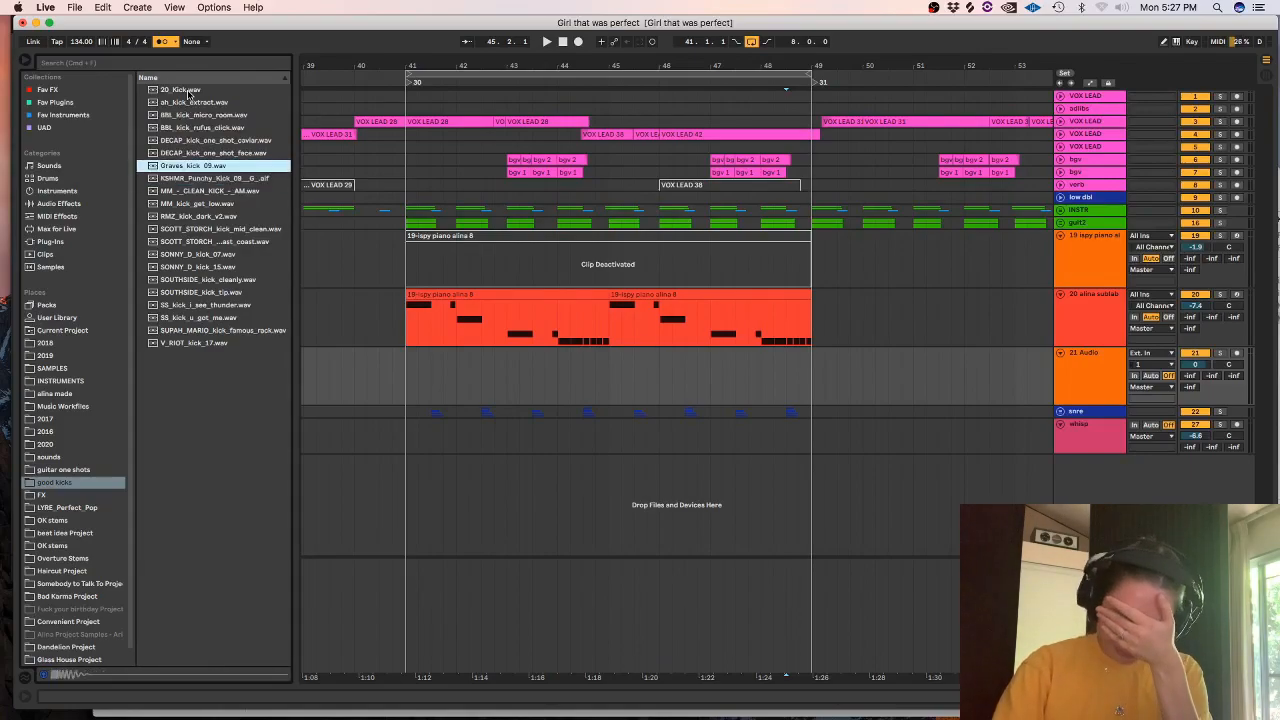
{"action": "key", "text": "Down"}
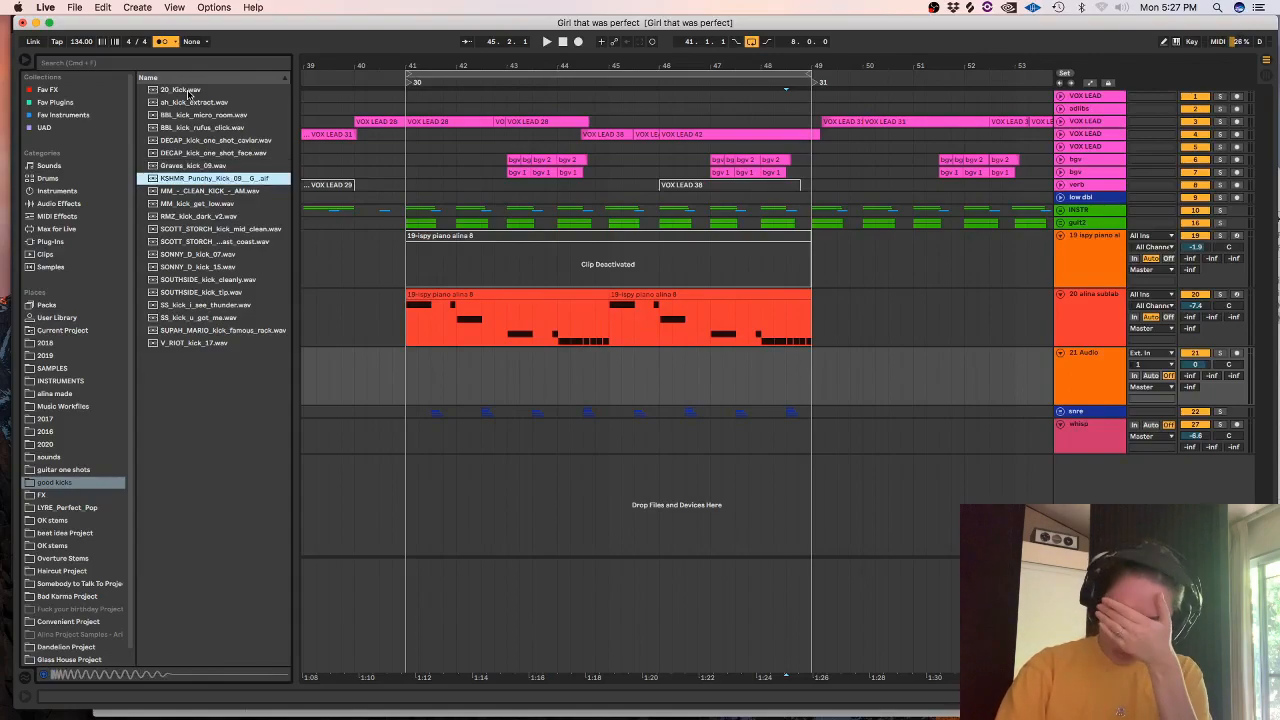
{"action": "key", "text": "Down"}
{"action": "key", "text": "Down"}
{"action": "key", "text": "Down"}
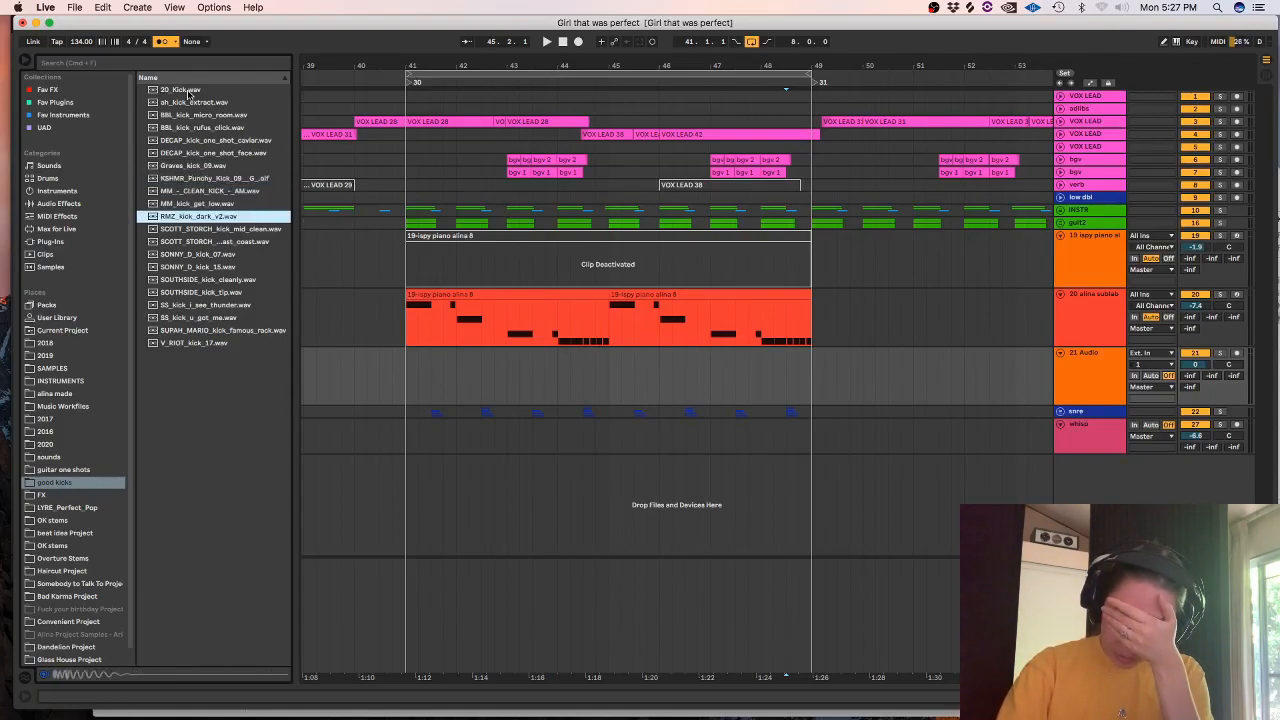
{"action": "key", "text": "Down"}
{"action": "key", "text": "Down"}
{"action": "key", "text": "Down"}
{"action": "key", "text": "Down"}
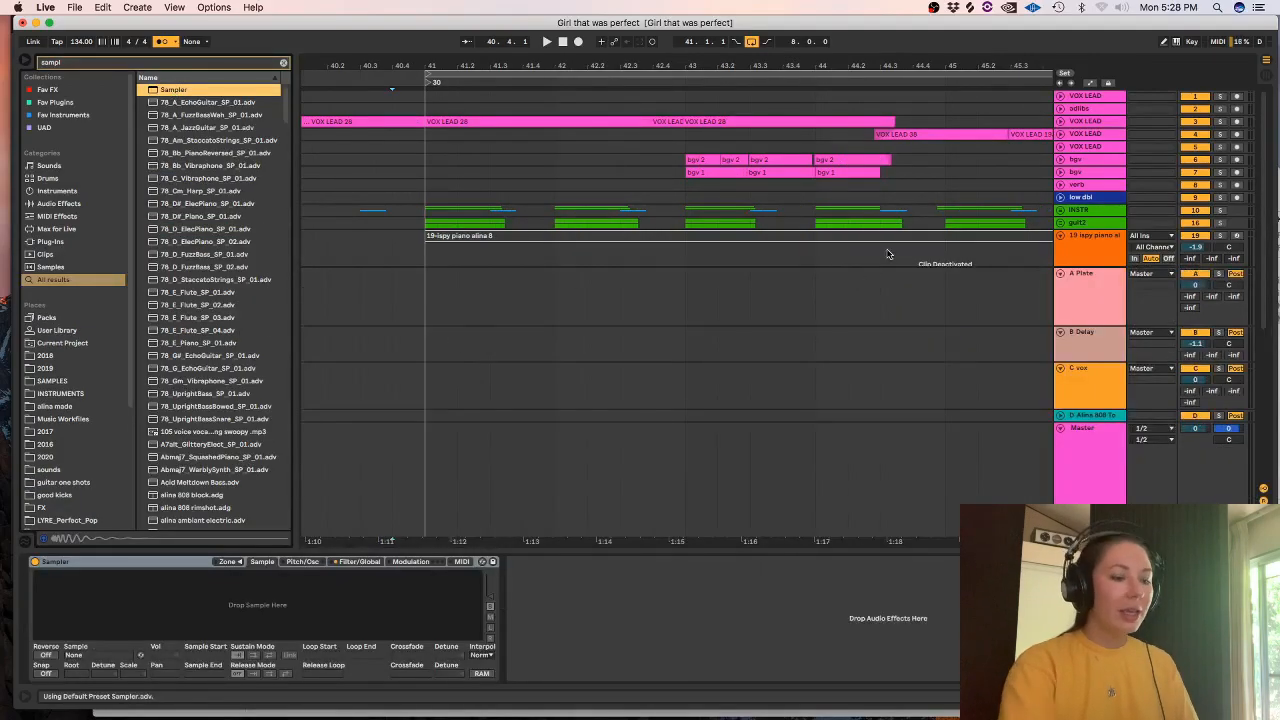
- Load SONNY_D_kick_07.wav from the good kicks folder into the new track's Sampler and raise its volume to about -5 dB
{"action": "key", "text": "alt+super+l"}
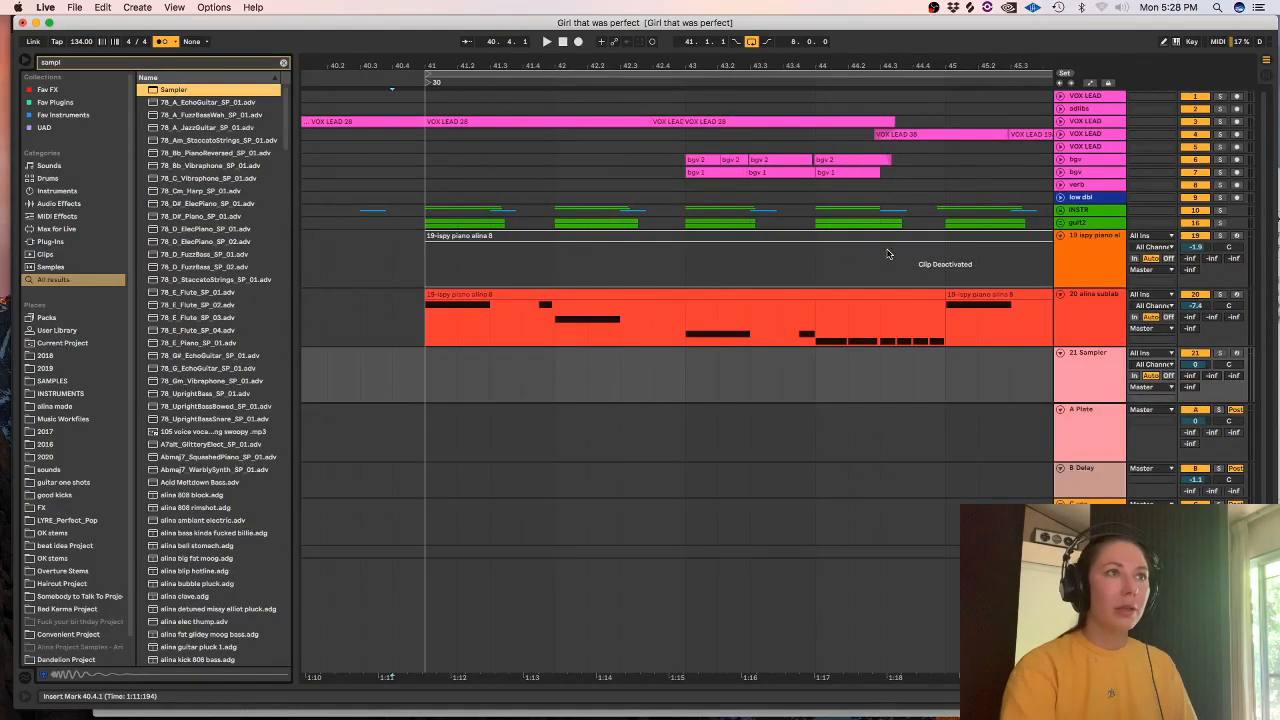
{"action": "left_click", "coordinate": [284, 62]}
{"action": "double_click", "coordinate": [1097, 380]}
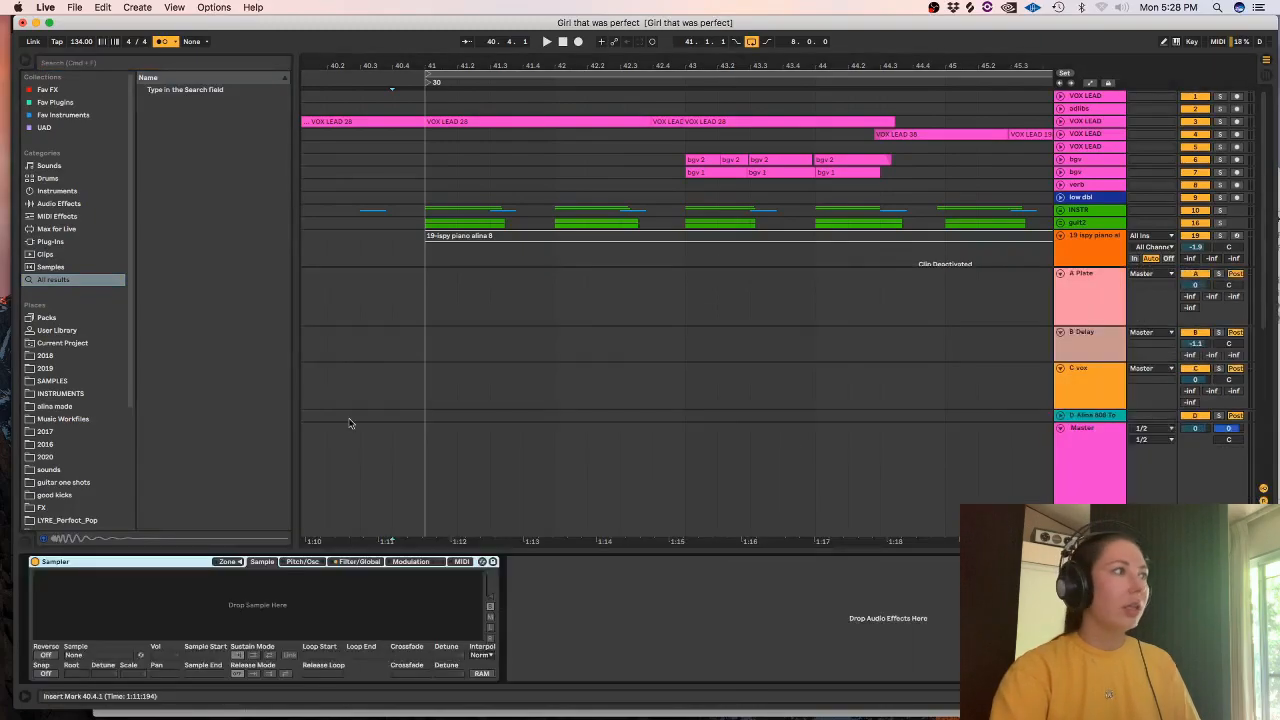
{"action": "left_click", "coordinate": [58, 494]}
{"action": "left_click_drag", "start_coordinate": [190, 259], "coordinate": [117, 616]}
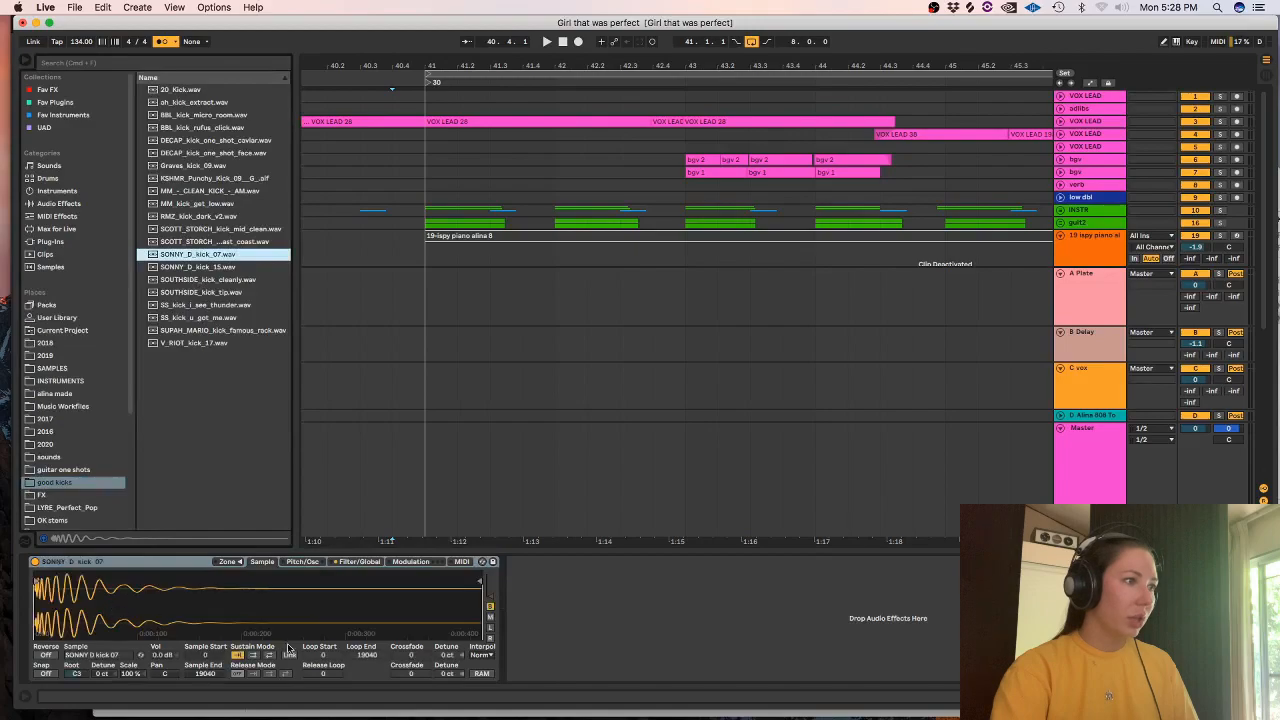
{"action": "left_click", "coordinate": [350, 562]}
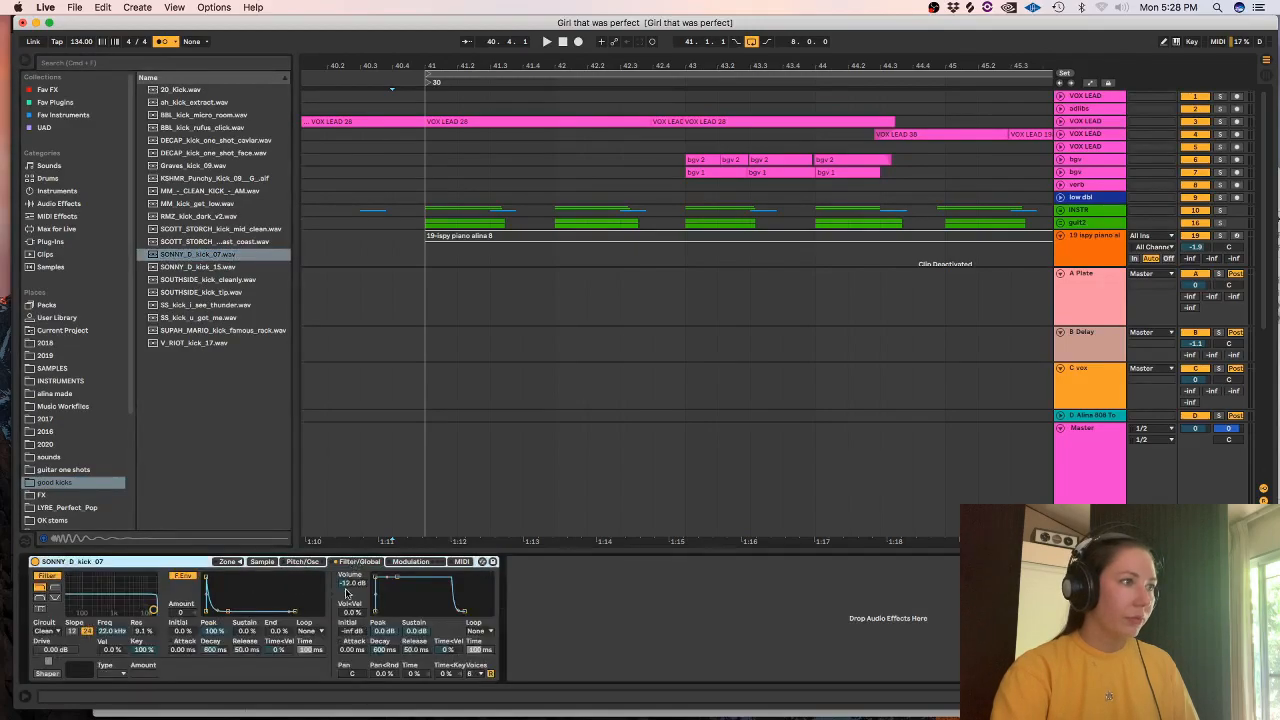
{"action": "left_click_drag", "start_coordinate": [346, 591], "coordinate": [346, 545]}
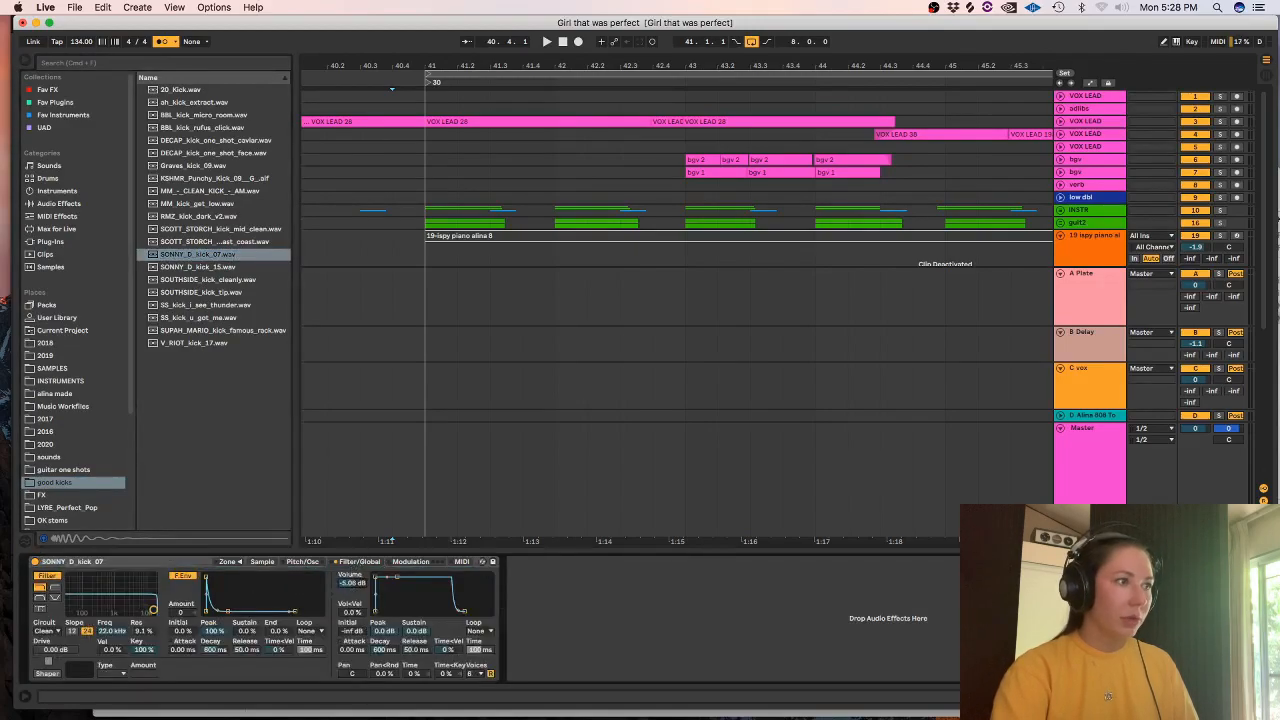
- Arm the SONNY_D kick track and record a MIDI kick pattern from bar 40 to the end of bar 48
{"action": "left_click", "coordinate": [407, 272]}
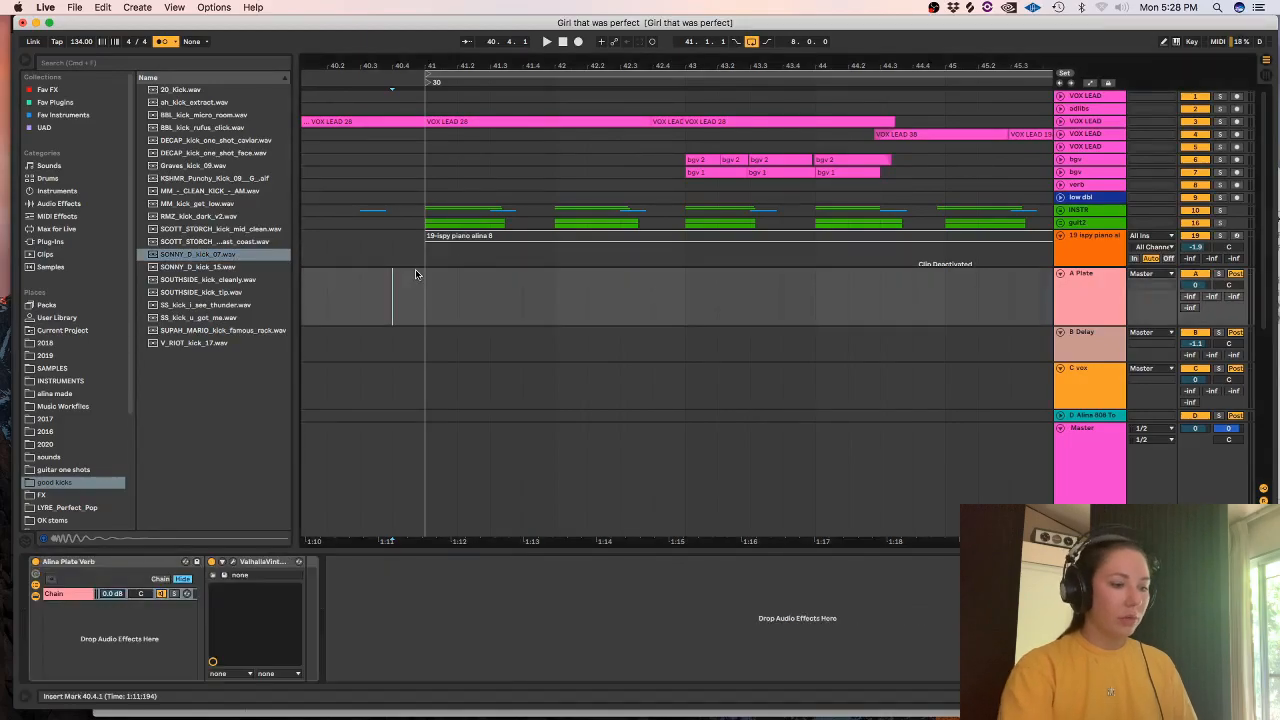
{"action": "key", "text": "alt+super+r"}
{"action": "key", "text": "minus"}
{"action": "key", "text": "minus"}
{"action": "key", "text": "alt+super+l"}
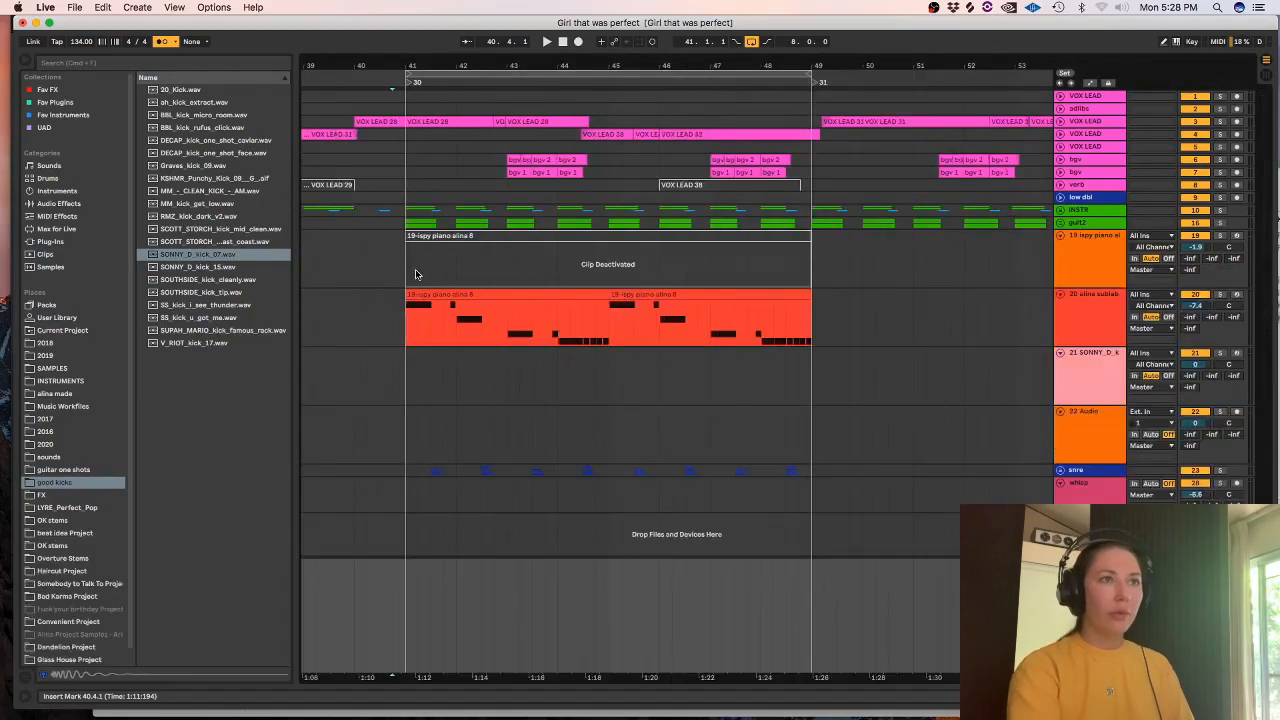
{"action": "left_click", "coordinate": [1049, 364]}
{"action": "left_click", "coordinate": [1238, 353]}
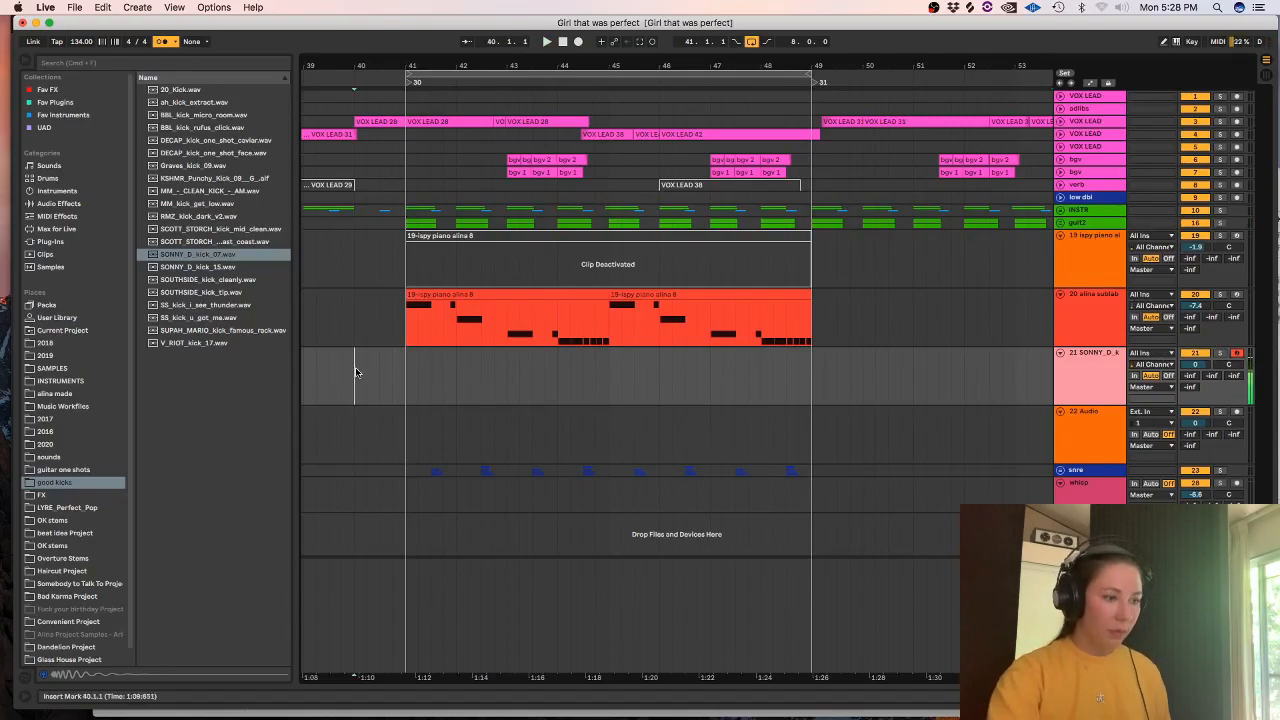
{"action": "left_click", "coordinate": [578, 41]}
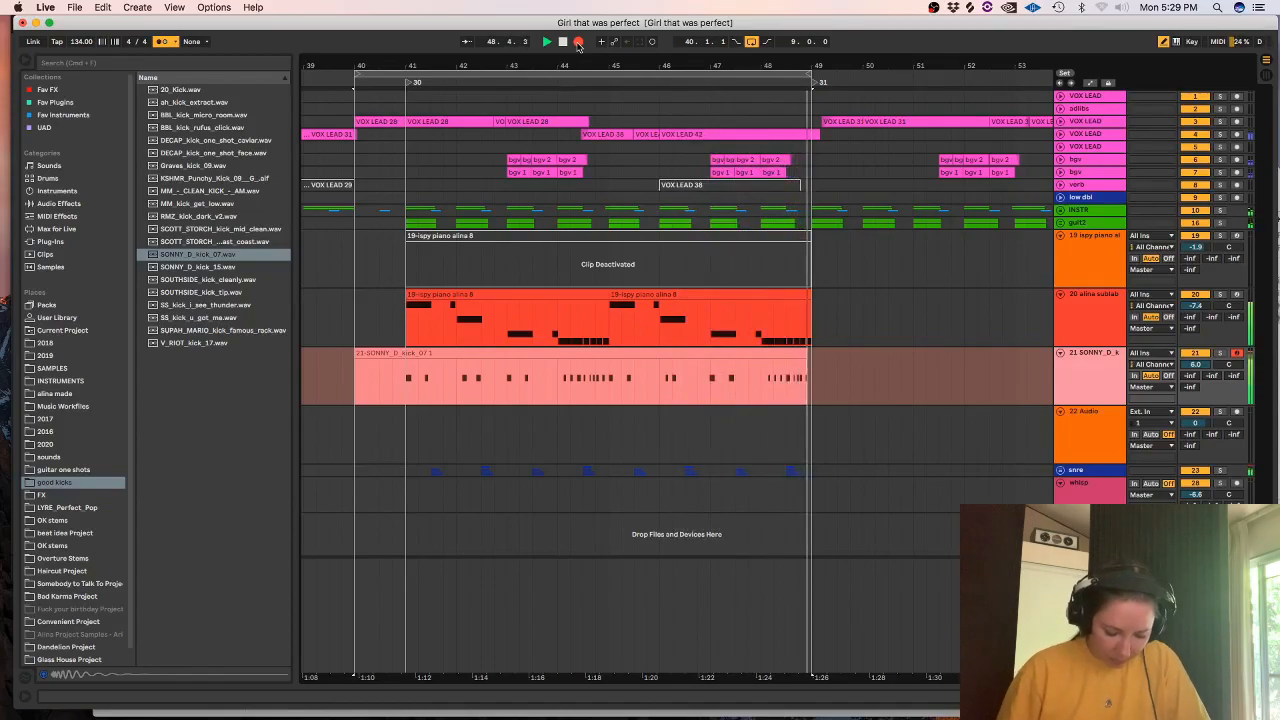
{"action": "left_click", "coordinate": [578, 42]}
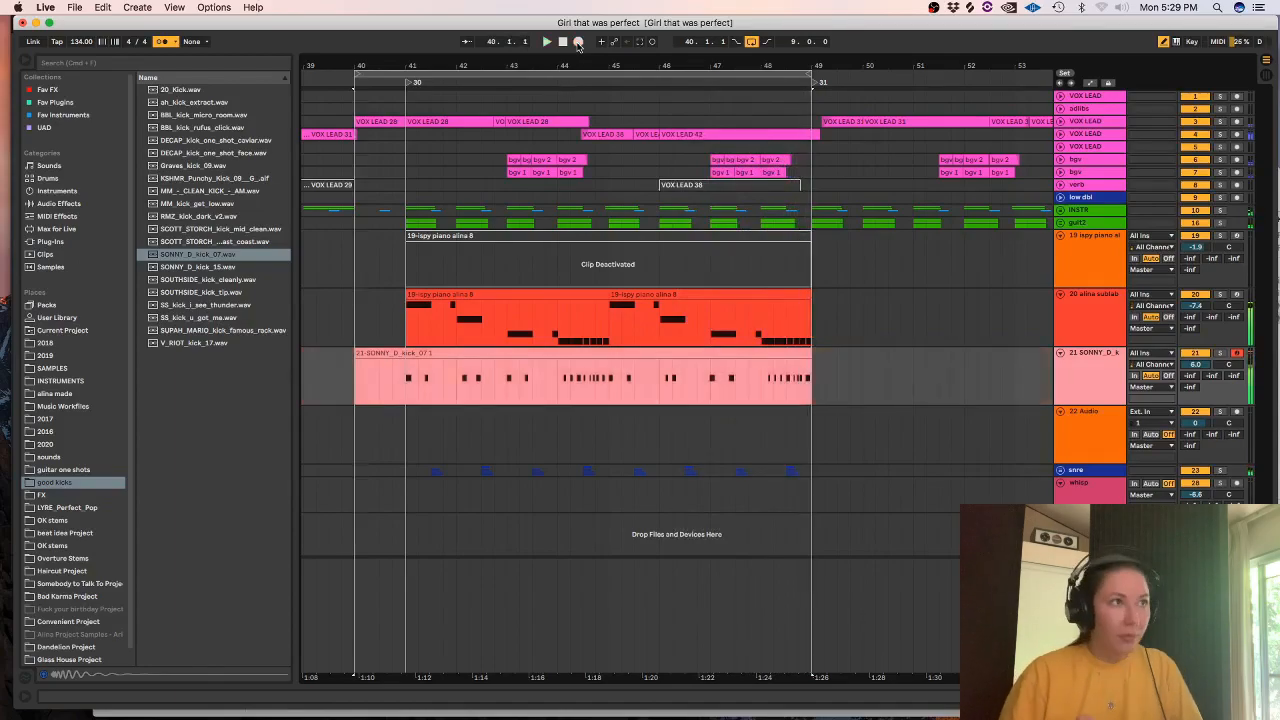
- Review the recorded kick clip's notes during playback, switch on Delay Compensation and return to the arrangement
{"action": "double_click", "coordinate": [401, 392]}
{"action": "left_click", "coordinate": [533, 168]}
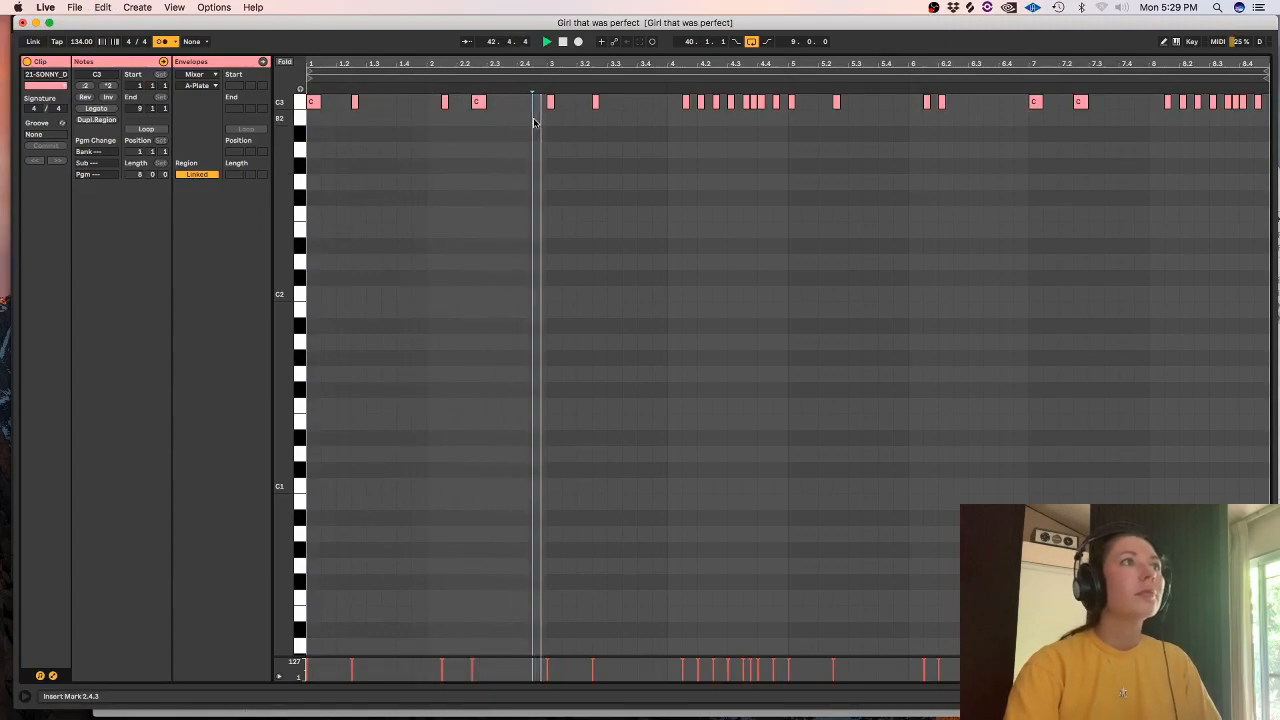
{"action": "left_click", "coordinate": [686, 101]}
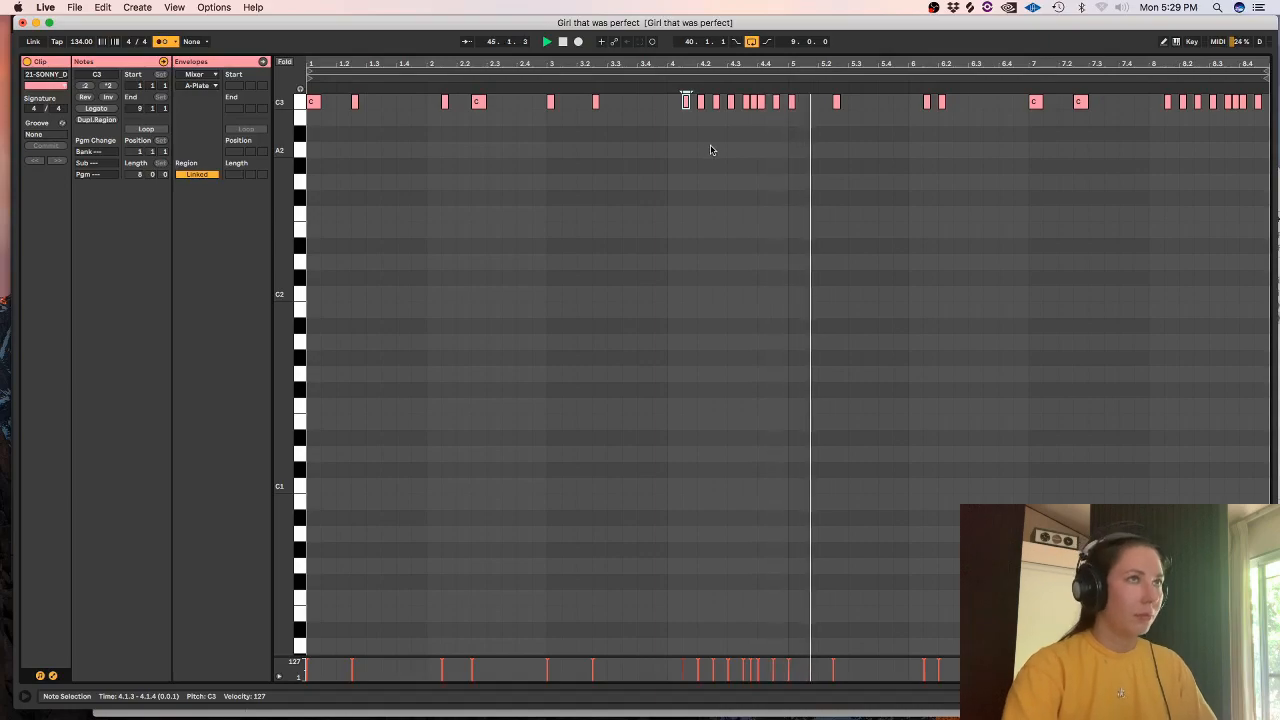
{"action": "left_click", "coordinate": [893, 160]}
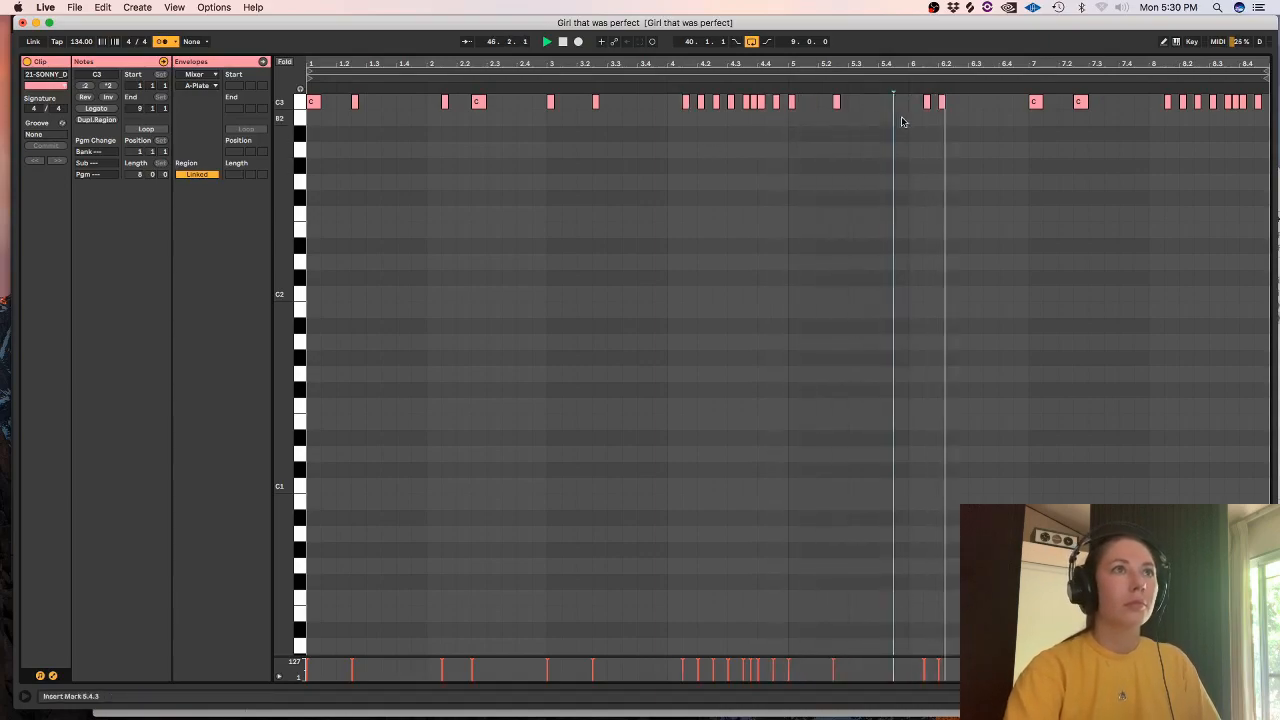
{"action": "left_click", "coordinate": [215, 7]}
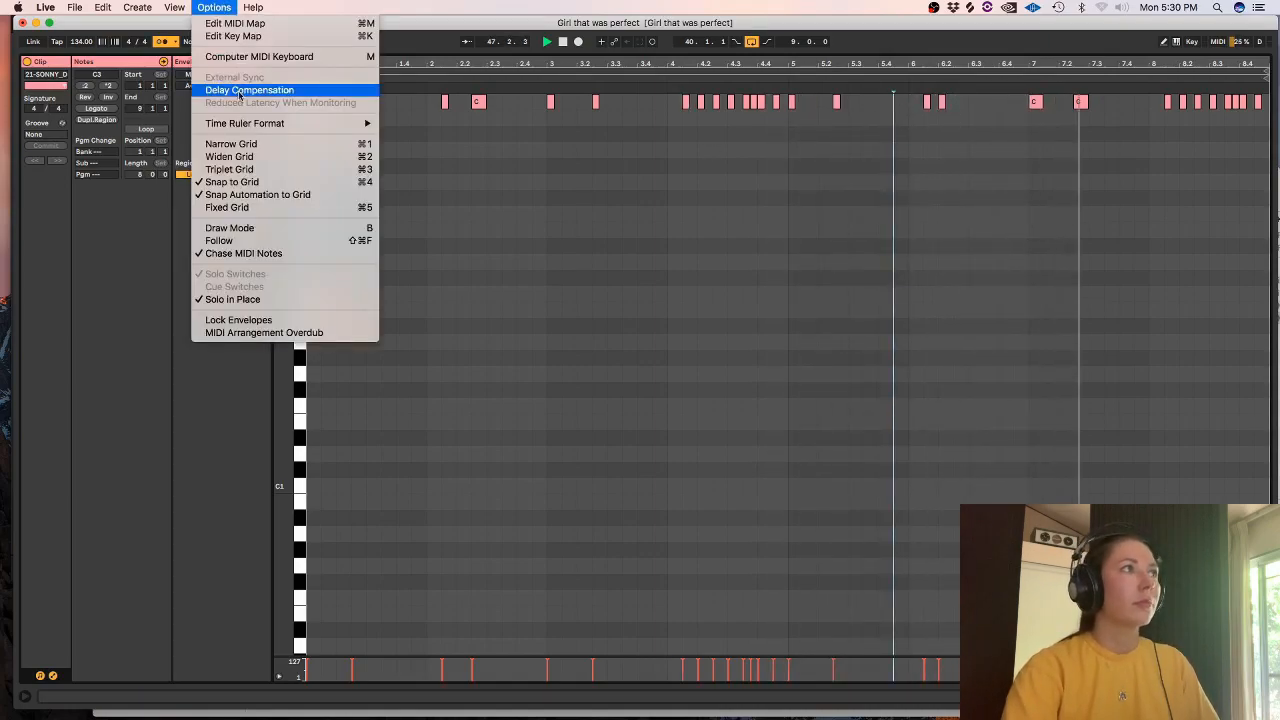
{"action": "left_click", "coordinate": [240, 92]}
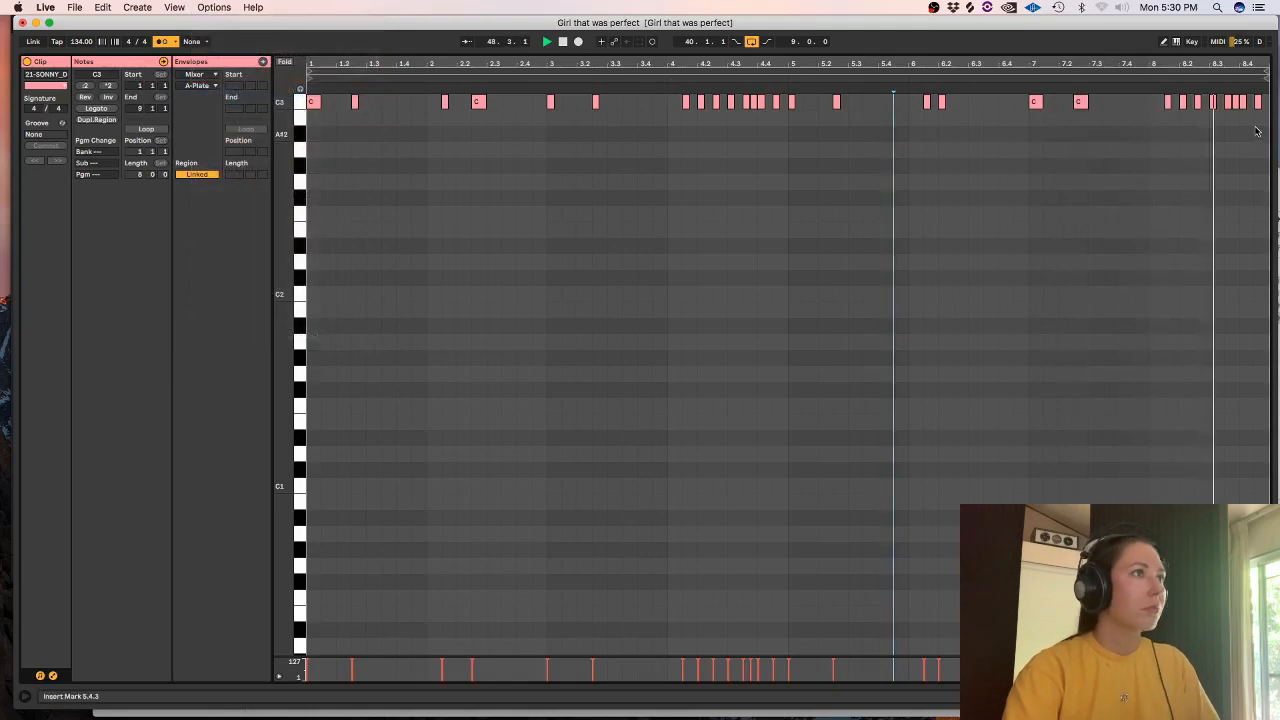
{"action": "key", "text": "Tab"}
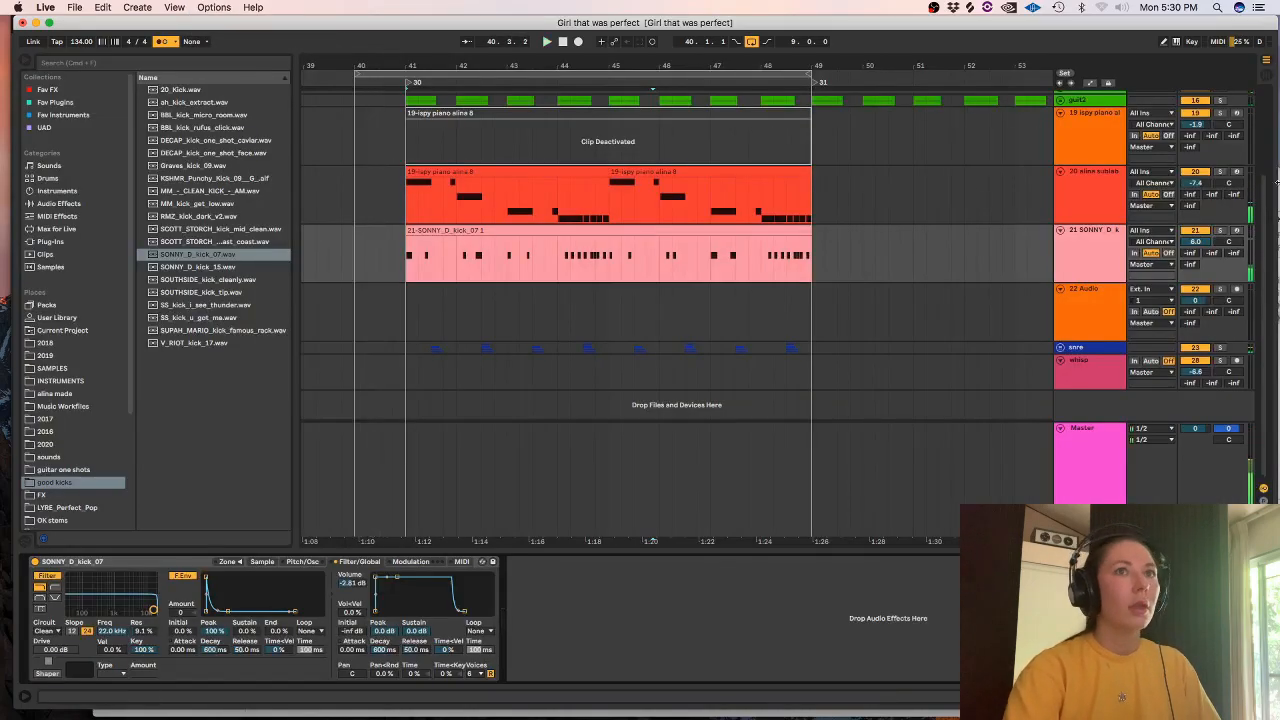
- Color the SONNY_D kick track dark blue and apply the track color to its clip
{"action": "right_click", "coordinate": [1097, 264]}
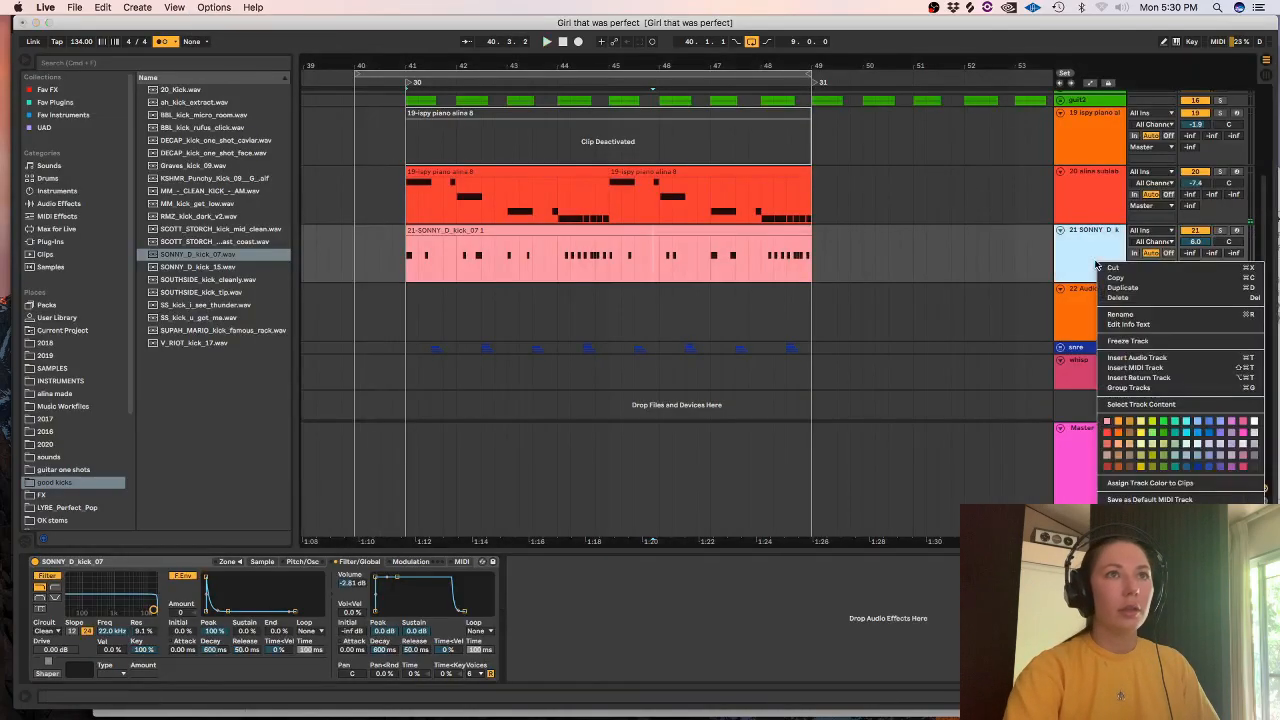
{"action": "left_click", "coordinate": [1198, 468]}
{"action": "right_click", "coordinate": [1098, 252]}
{"action": "left_click", "coordinate": [1131, 471]}
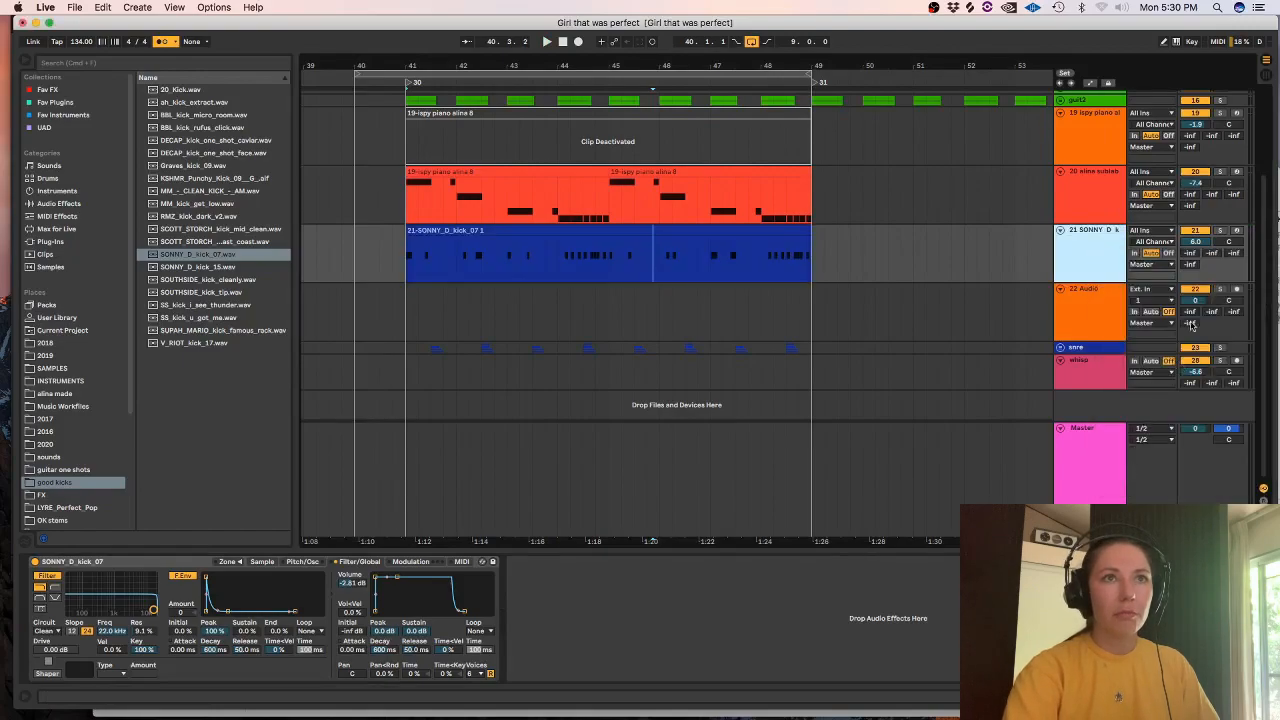
- Reset the kick track's volume to 0 dB and raise its Sampler volume to 1.69 dB
{"action": "left_click", "coordinate": [1198, 243]}
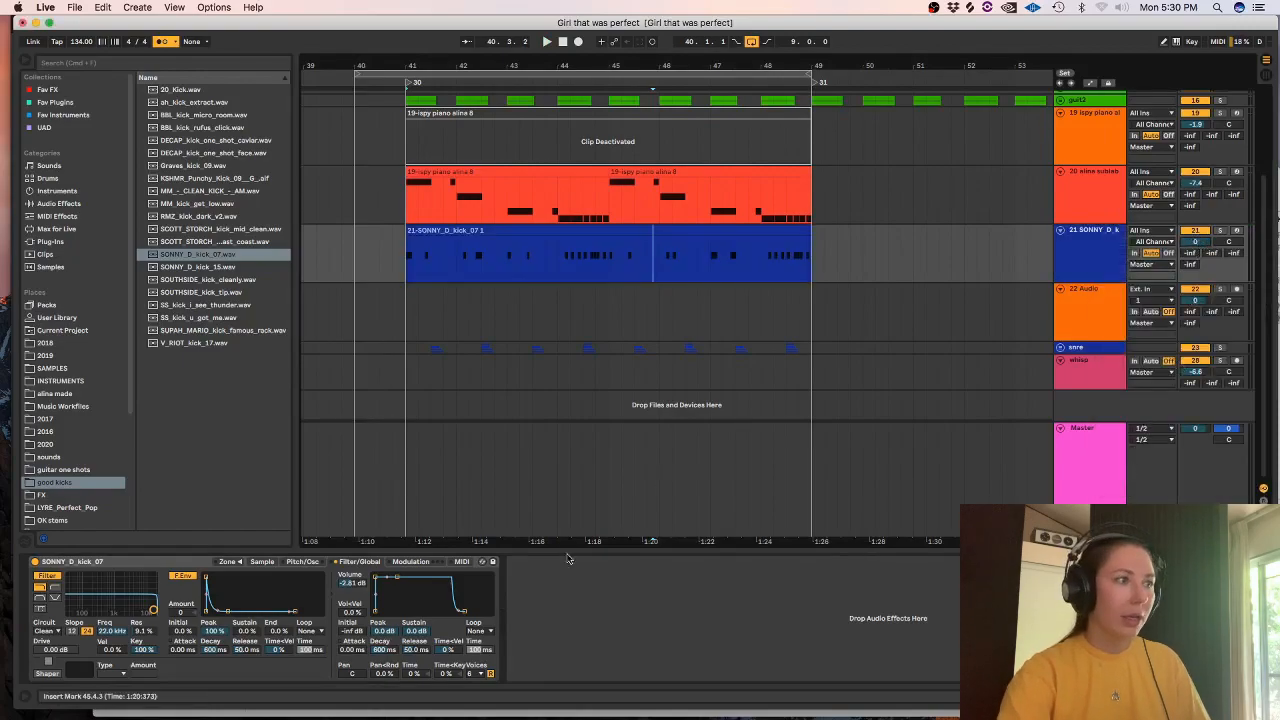
{"action": "left_click_drag", "start_coordinate": [351, 582], "coordinate": [351, 568]}
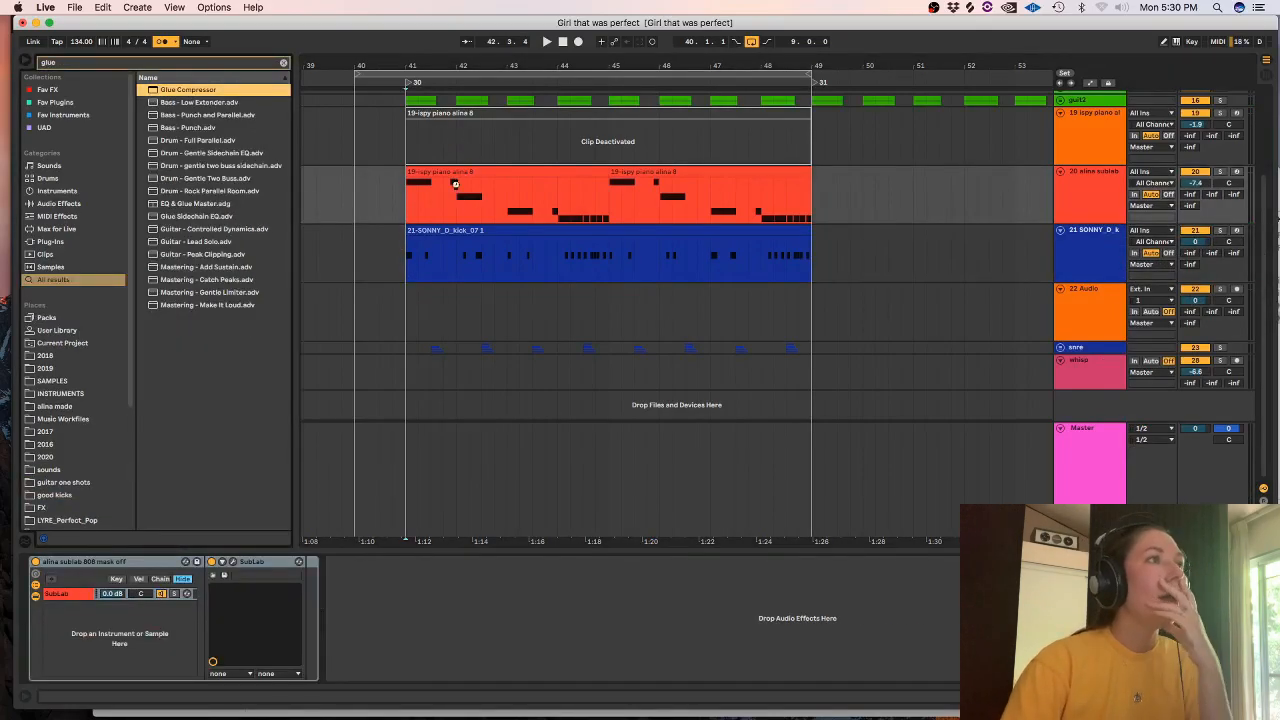
- Add a Glue Compressor to the SubLab track, sidechain it from the SONNY_D kick with a -13 dB threshold, and play the chorus
{"action": "left_click_drag", "start_coordinate": [455, 184], "coordinate": [457, 188]}
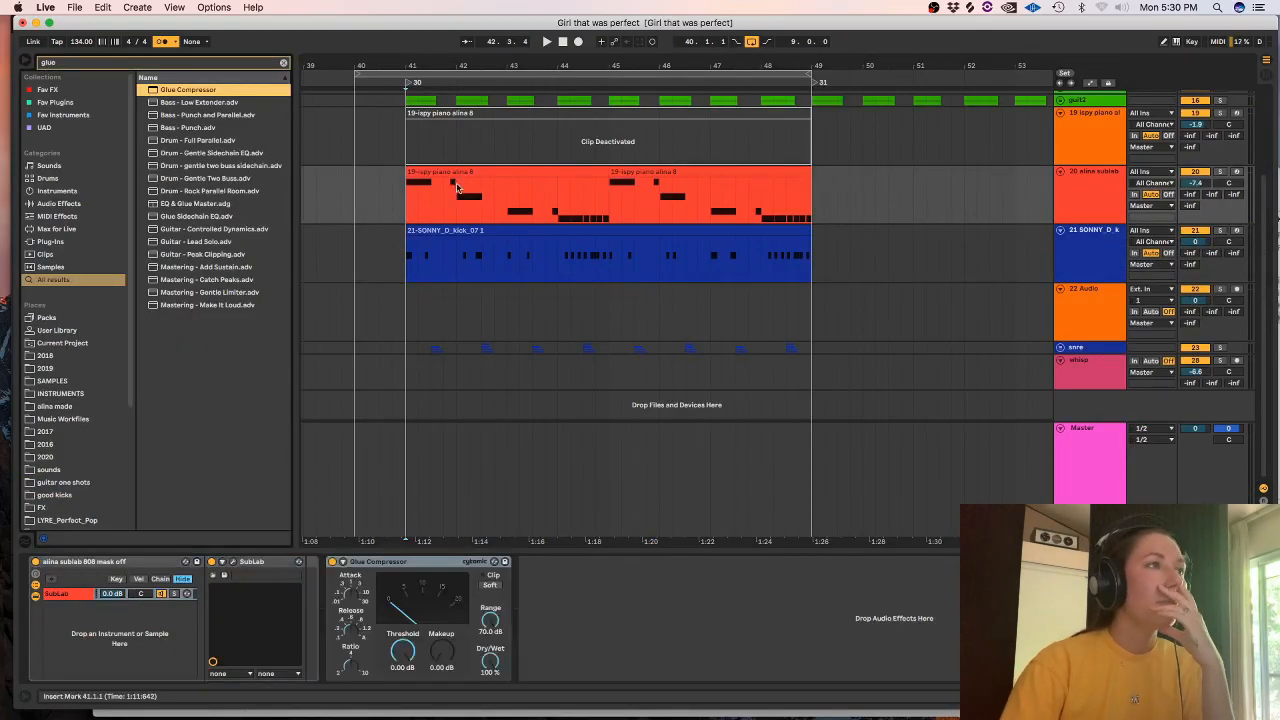
{"action": "left_click", "coordinate": [343, 561]}
{"action": "left_click", "coordinate": [352, 594]}
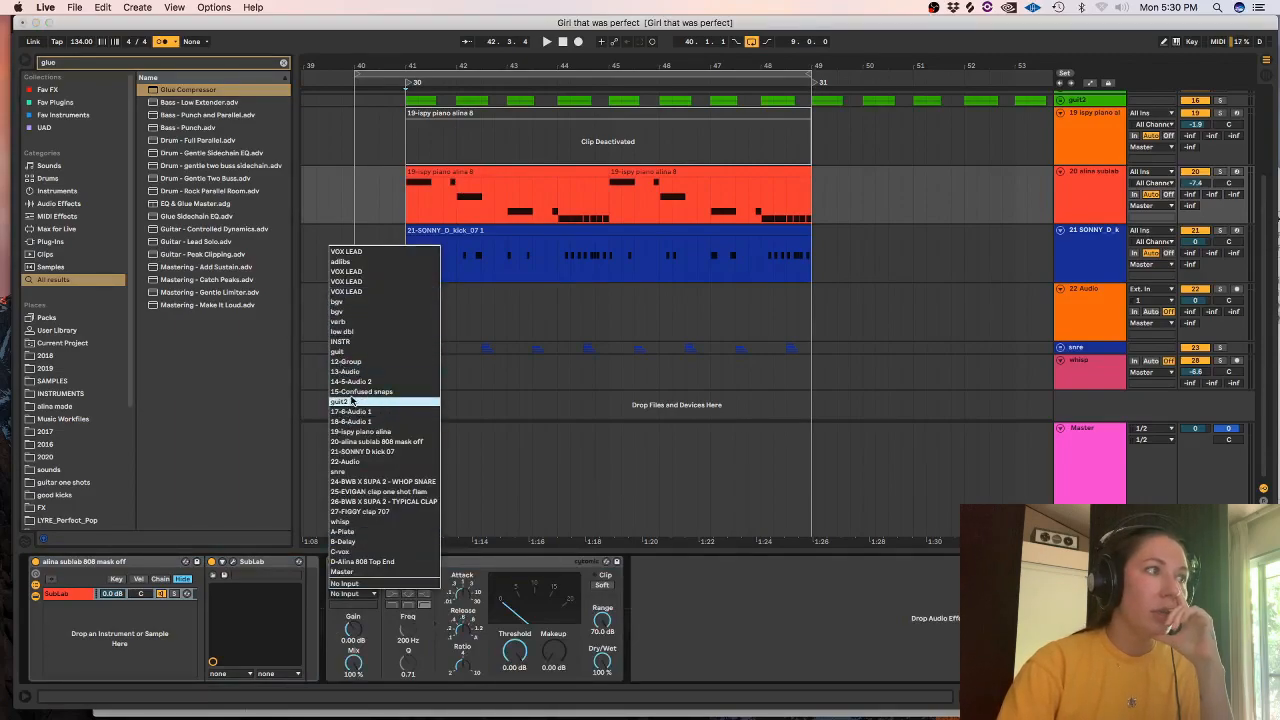
{"action": "left_click", "coordinate": [362, 451]}
{"action": "key", "text": "space"}
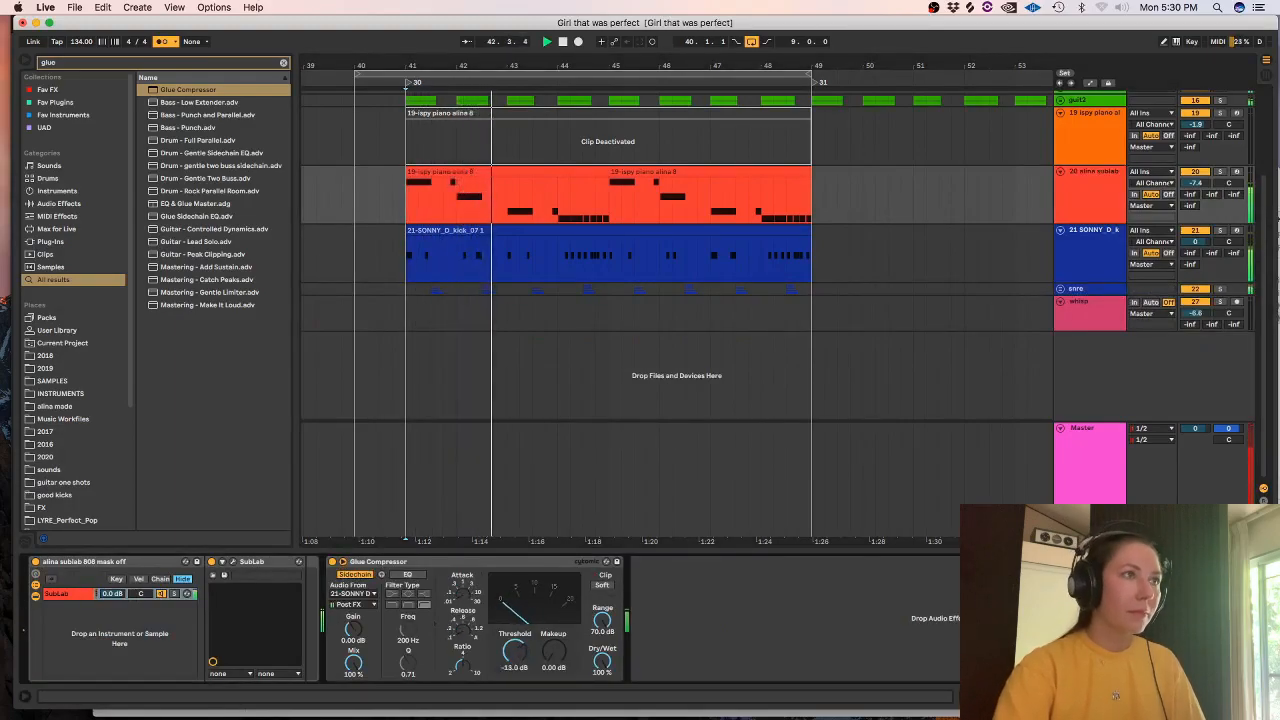
{"action": "left_click_drag", "start_coordinate": [563, 263], "coordinate": [575, 276]}
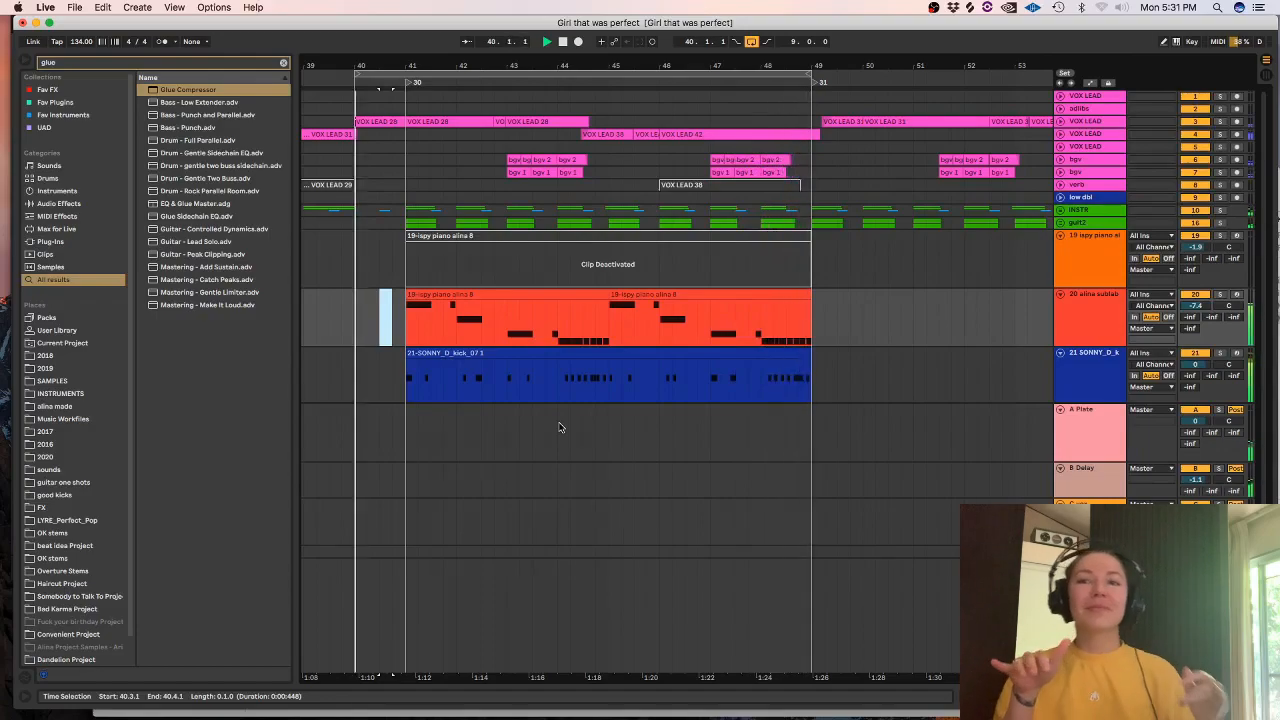
- Duplicate the SONNY_D kick track together with its recorded clip
{"action": "left_click", "coordinate": [1089, 380]}
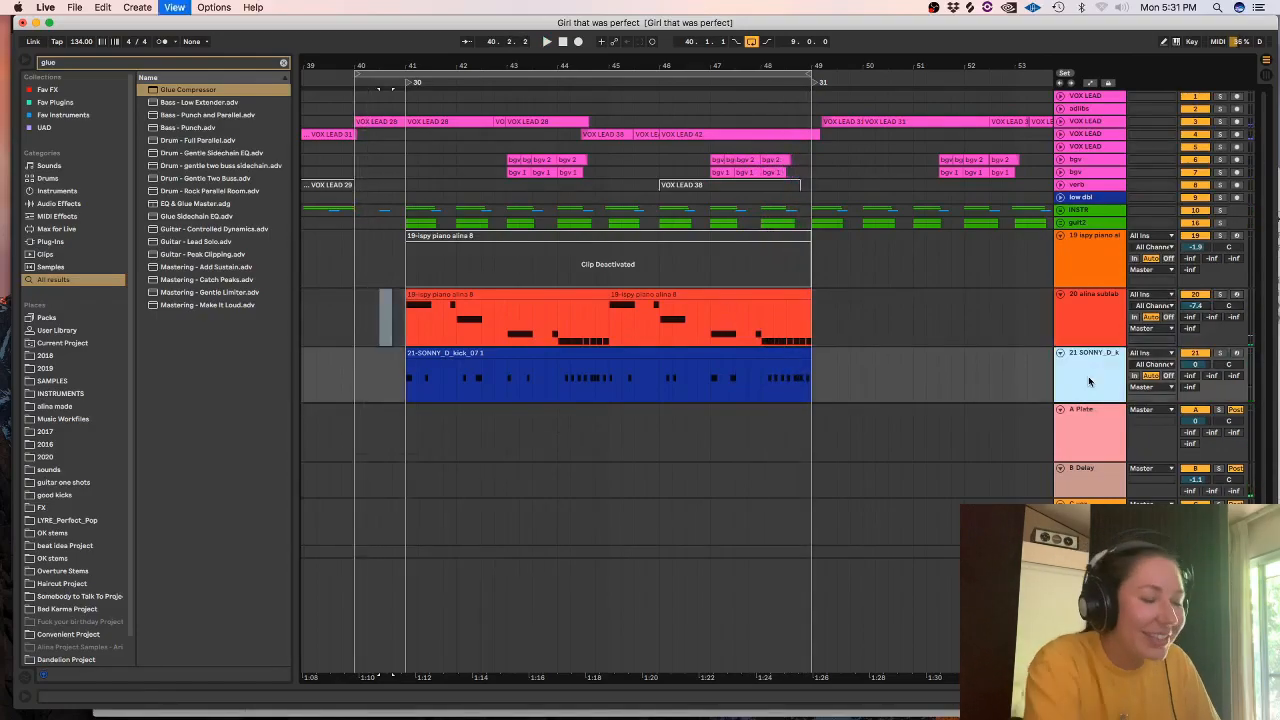
{"action": "key", "text": "super+alt+r"}
{"action": "key", "text": "super+d"}
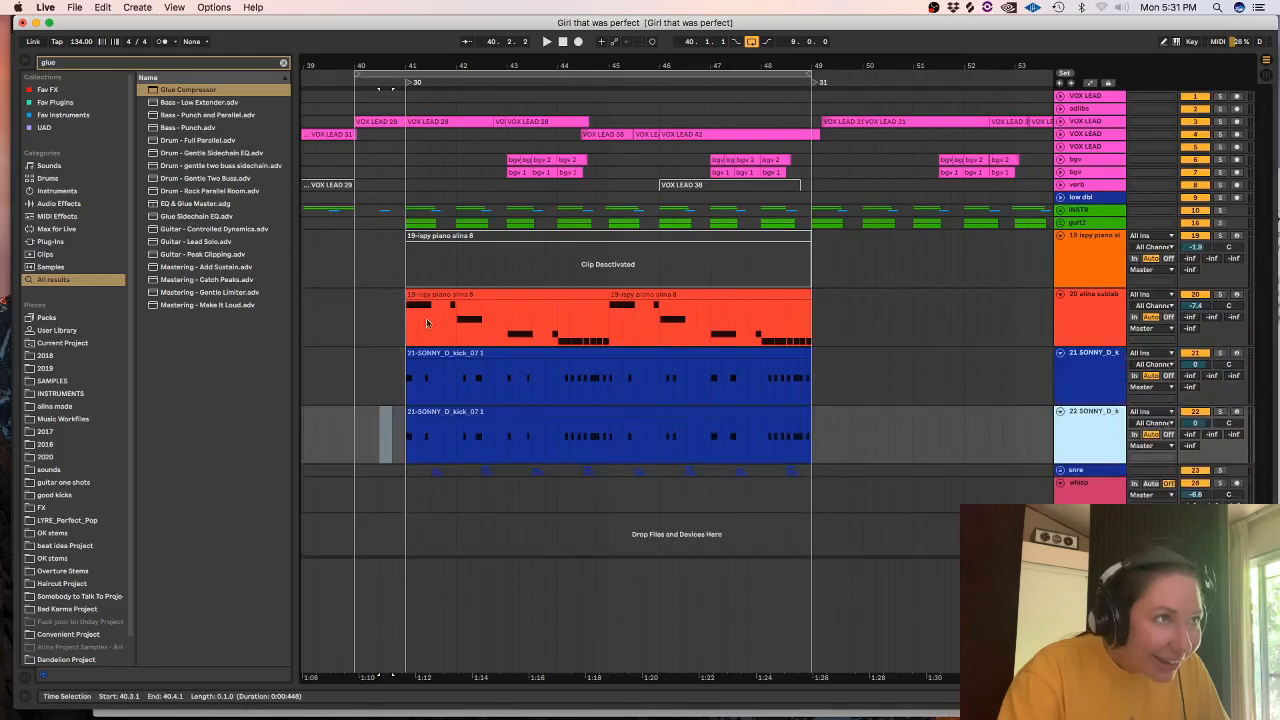
- Search the whole library for "kick top" samples and audition the KSHMR, POINT_POINT and short kick top results
{"action": "left_click", "coordinate": [284, 62]}
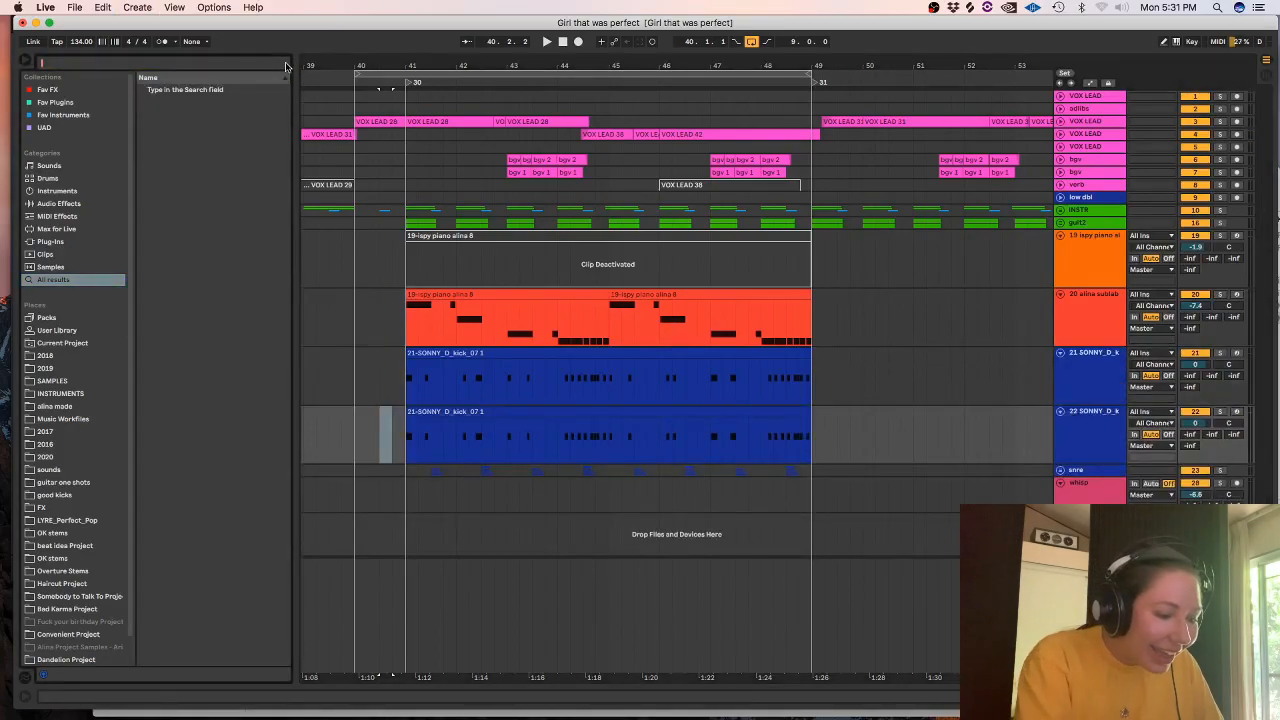
{"action": "type", "text": "click"}
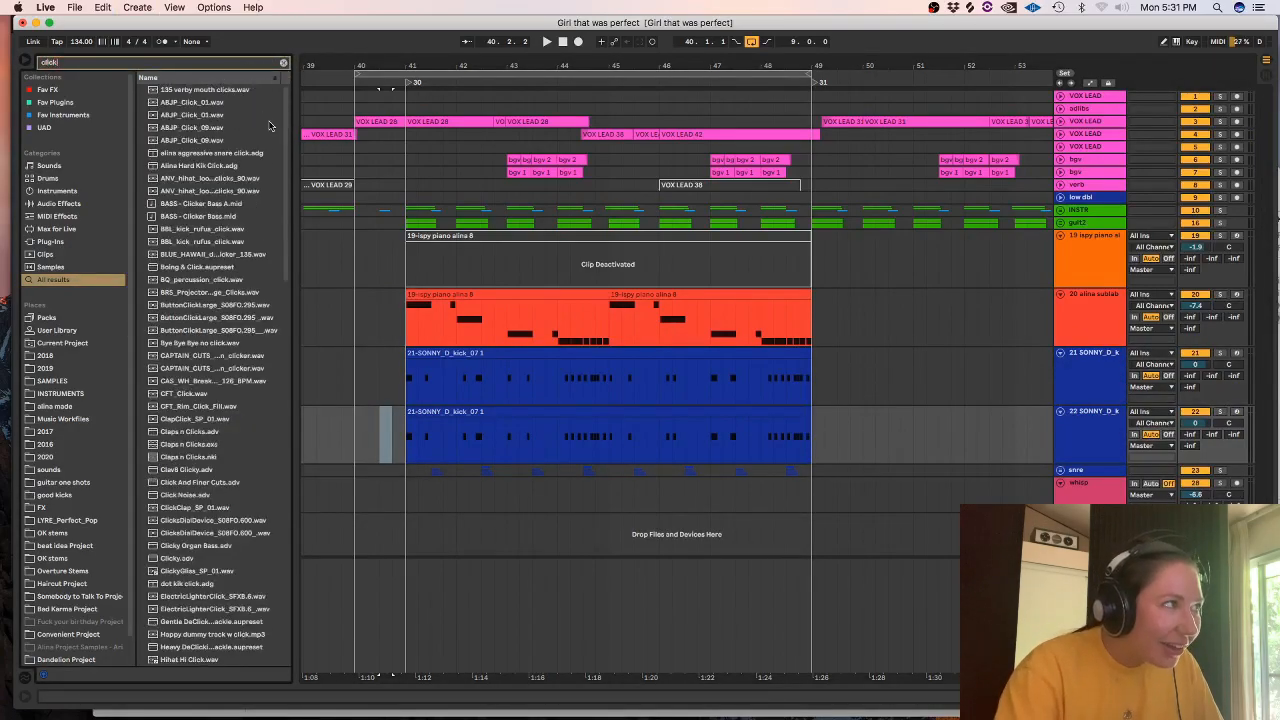
{"action": "key", "text": "BackSpace"}
{"action": "key", "text": "BackSpace"}
{"action": "key", "text": "BackSpace"}
{"action": "left_click", "coordinate": [190, 140]}
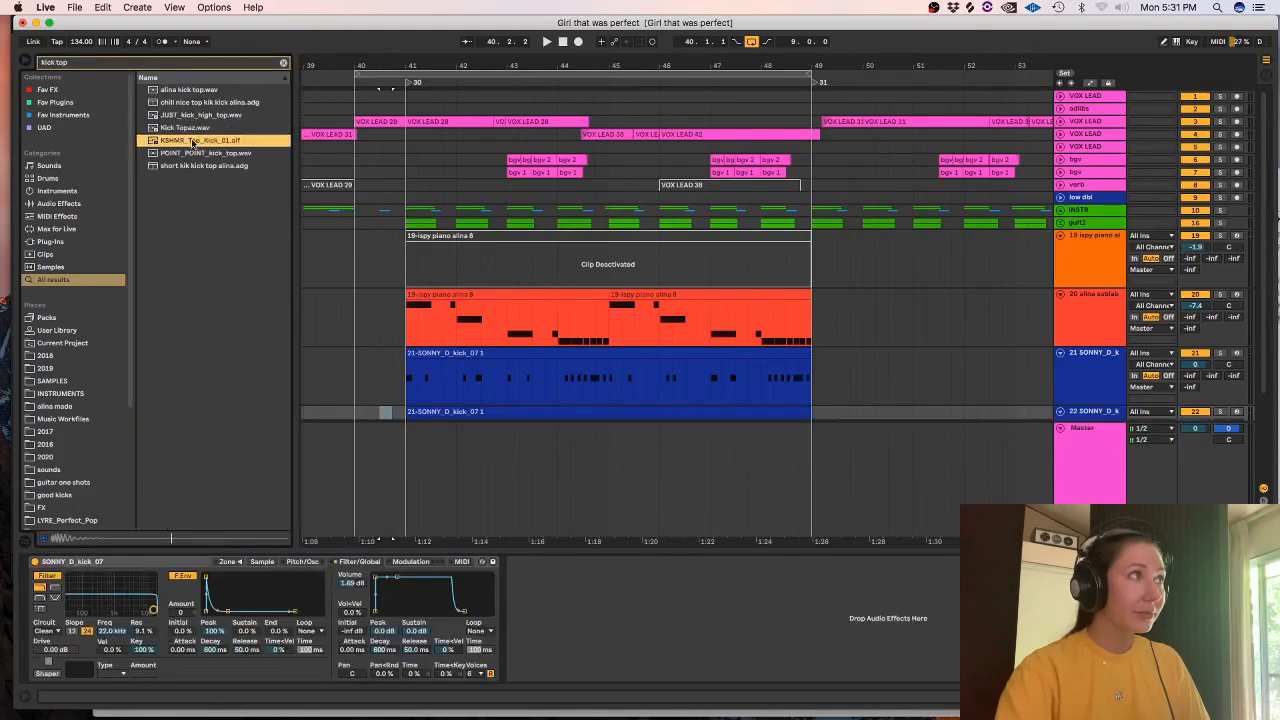
{"action": "left_click", "coordinate": [197, 153]}
{"action": "left_click", "coordinate": [195, 167]}
{"action": "left_click", "coordinate": [197, 150]}
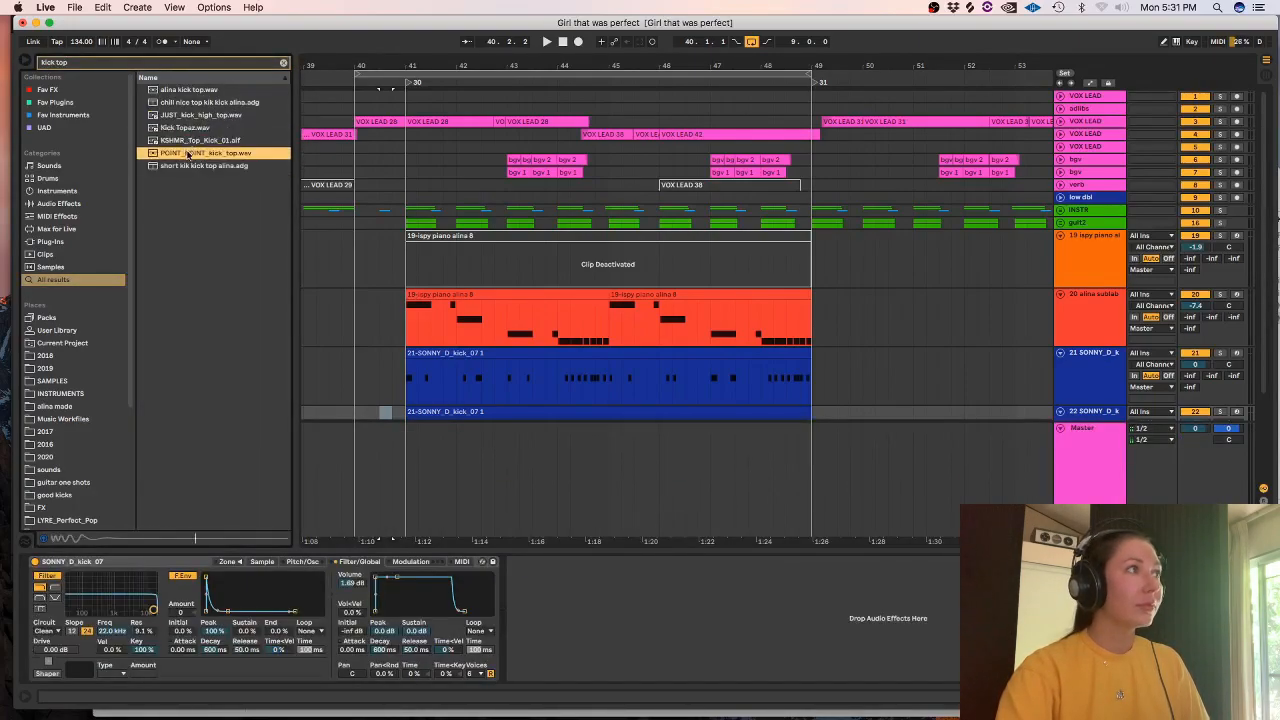
- Replace the duplicated kick track's Sampler sample with POINT_POINT_kick_top.wav and play the chorus with it
{"action": "scroll", "coordinate": [1262, 308], "scroll_direction": "down", "scroll_amount": 3}
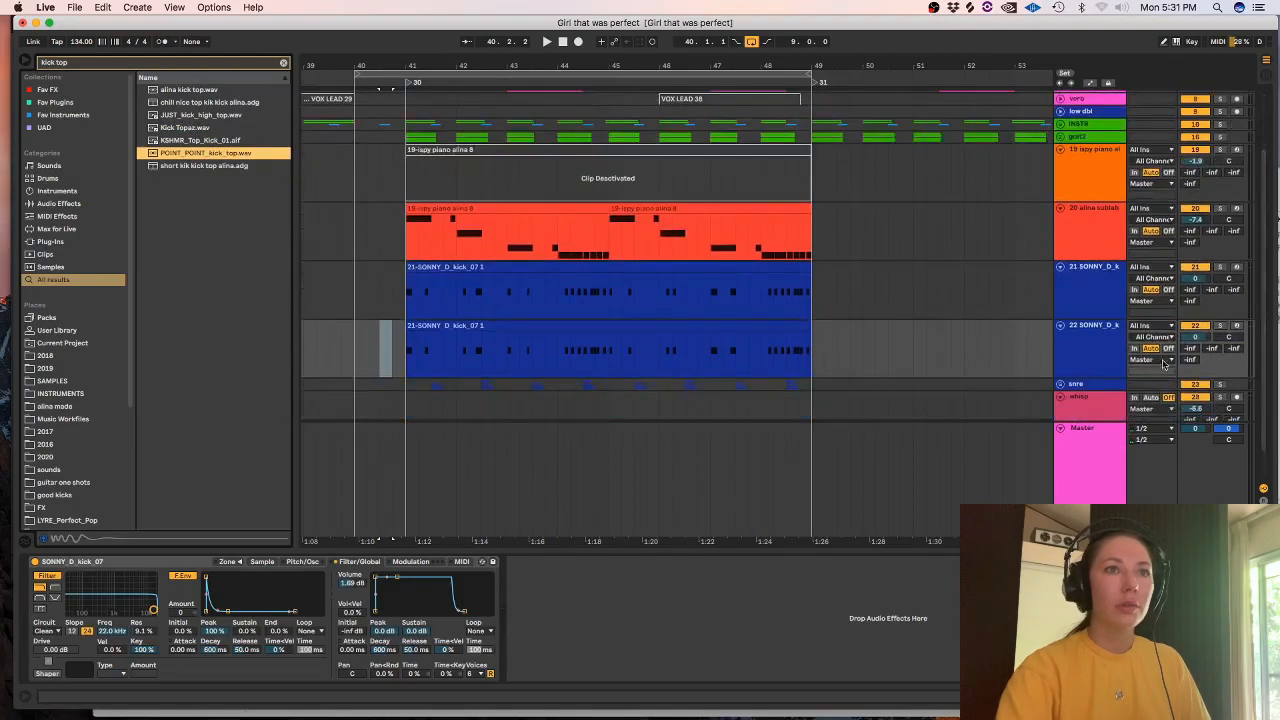
{"action": "left_click", "coordinate": [261, 562]}
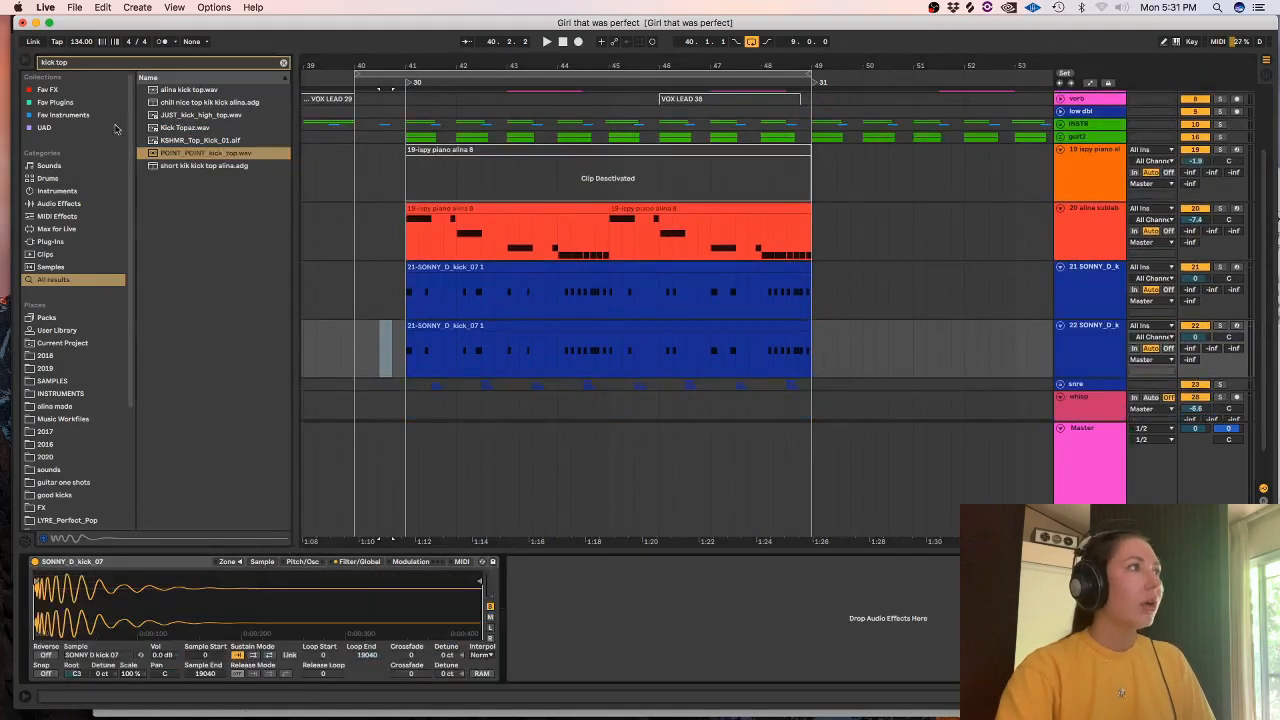
{"action": "left_click", "coordinate": [166, 155]}
{"action": "left_click_drag", "start_coordinate": [162, 617], "coordinate": [161, 614]}
{"action": "key", "text": "space"}
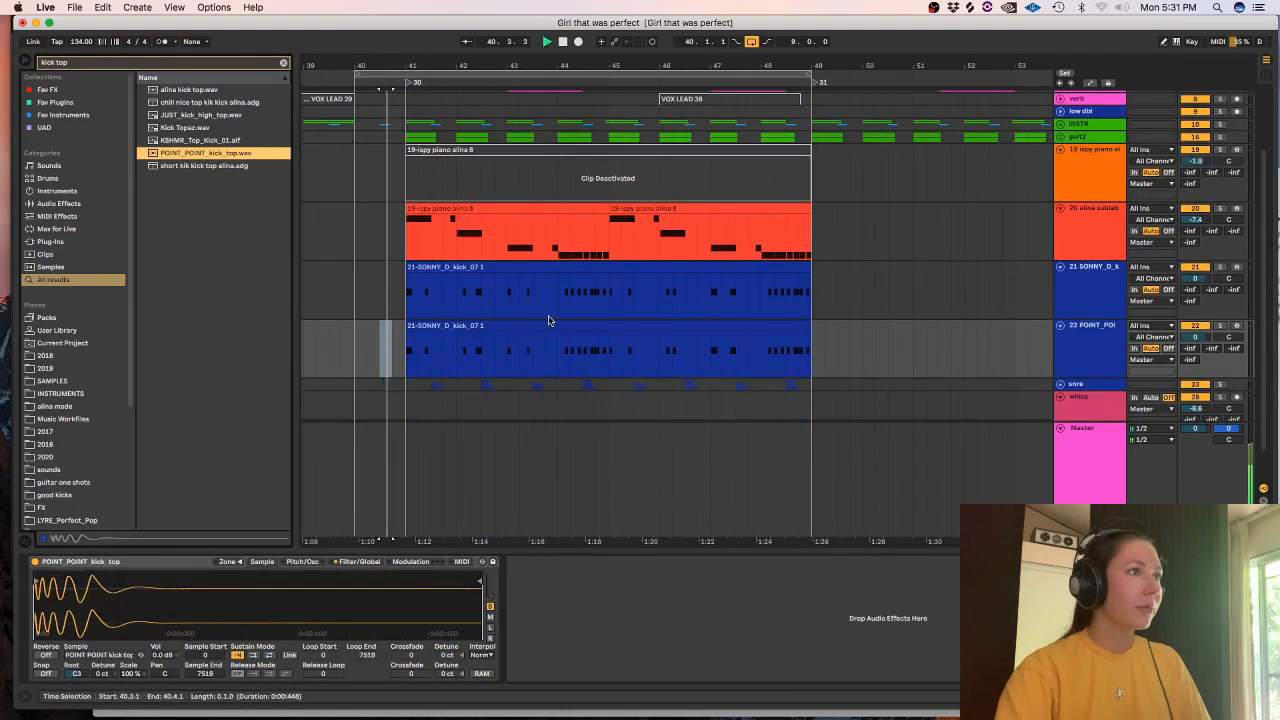
{"action": "left_click", "coordinate": [366, 563]}
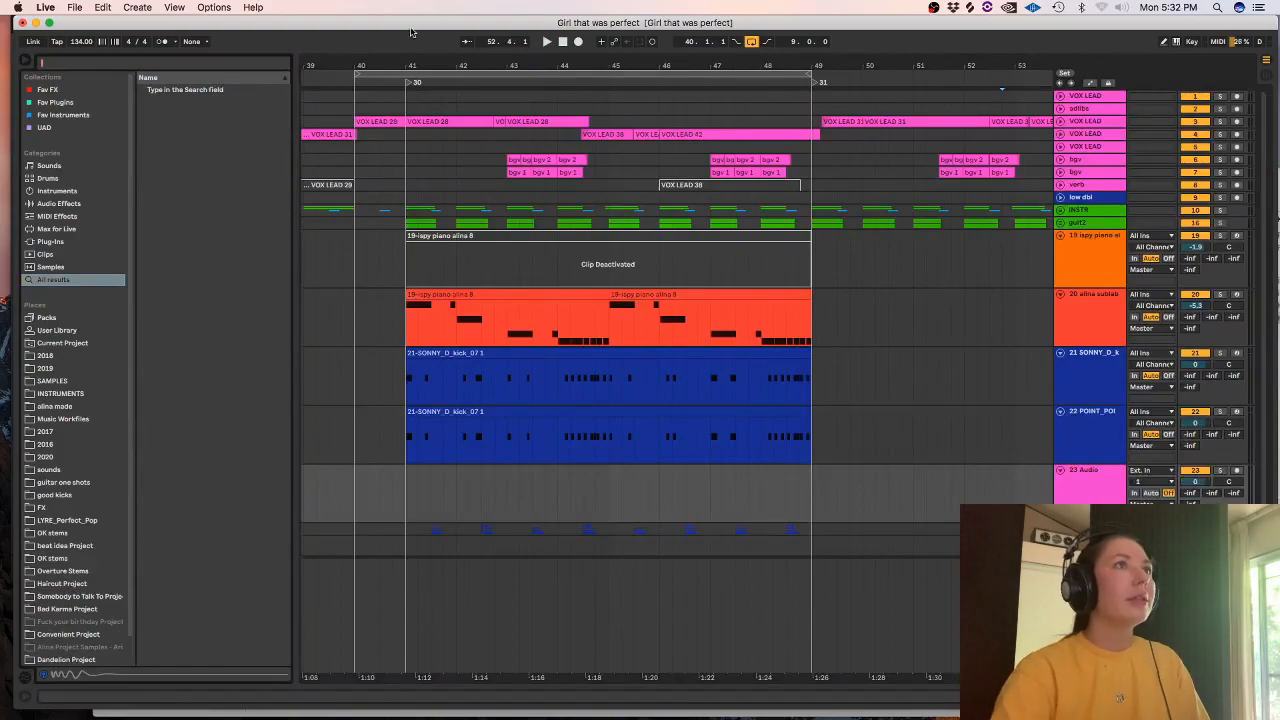
- Switch to Splice, search the downloaded samples for "kshmr", and replace the claps tag filter with fx
{"action": "left_click", "coordinate": [958, 8]}
{"action": "left_click", "coordinate": [424, 28]}
{"action": "left_click", "coordinate": [109, 187]}
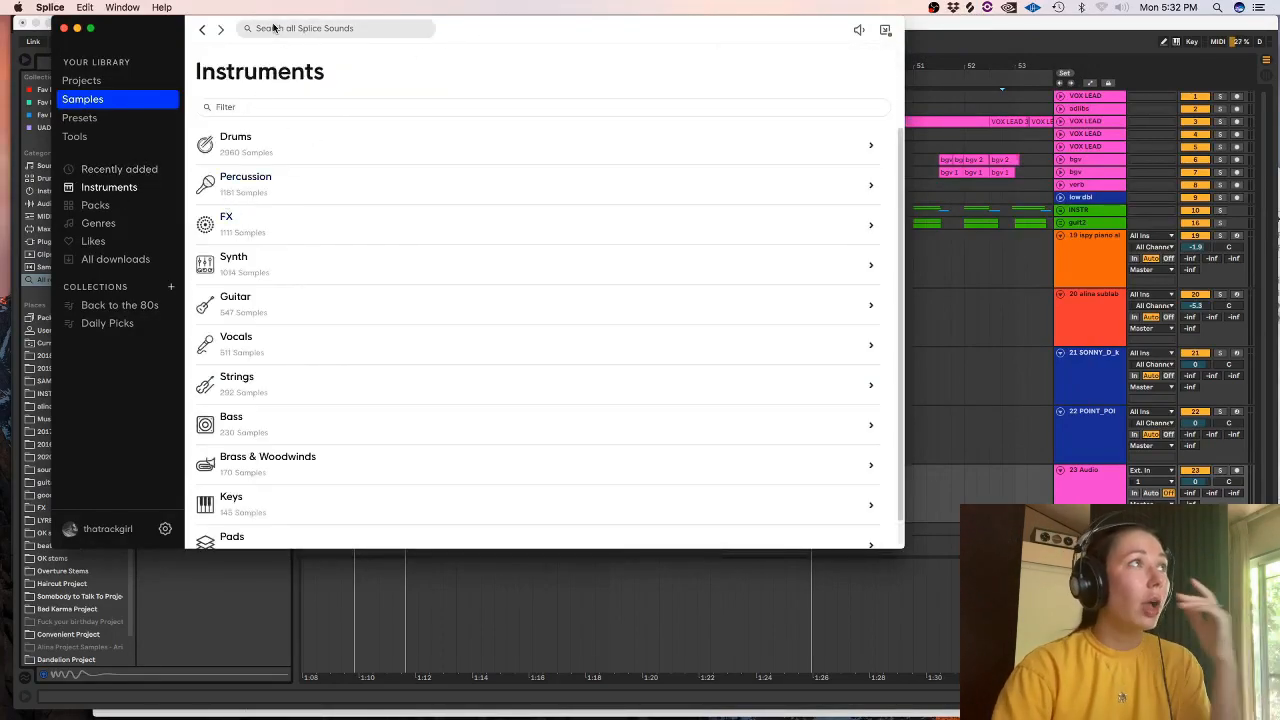
{"action": "type", "text": "ks"}
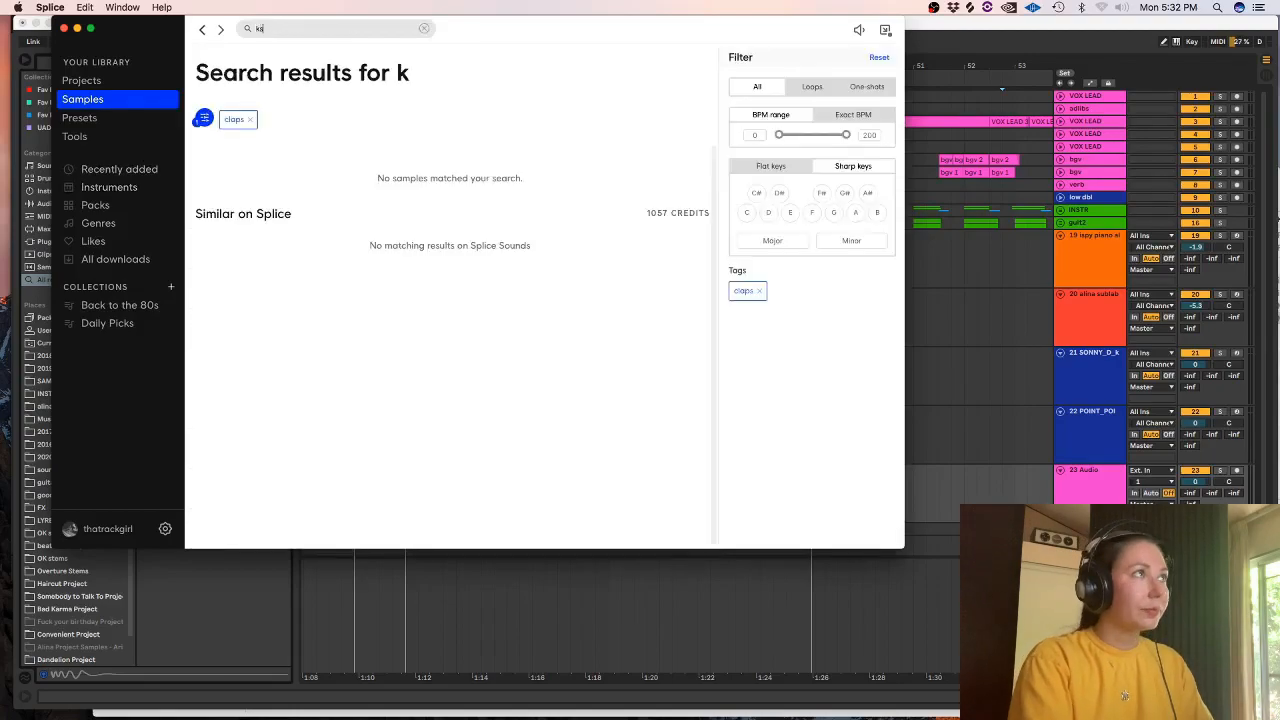
{"action": "type", "text": "hmt"}
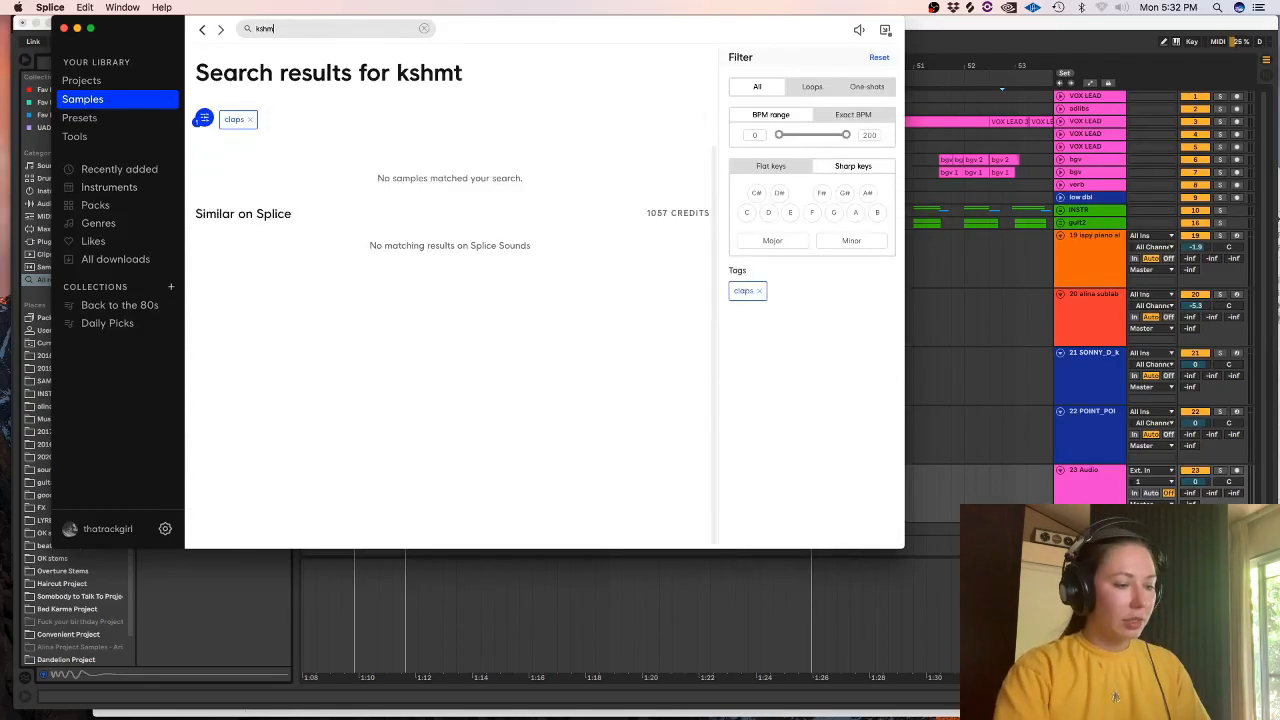
{"action": "left_click", "coordinate": [757, 290]}
{"action": "left_click", "coordinate": [802, 291]}
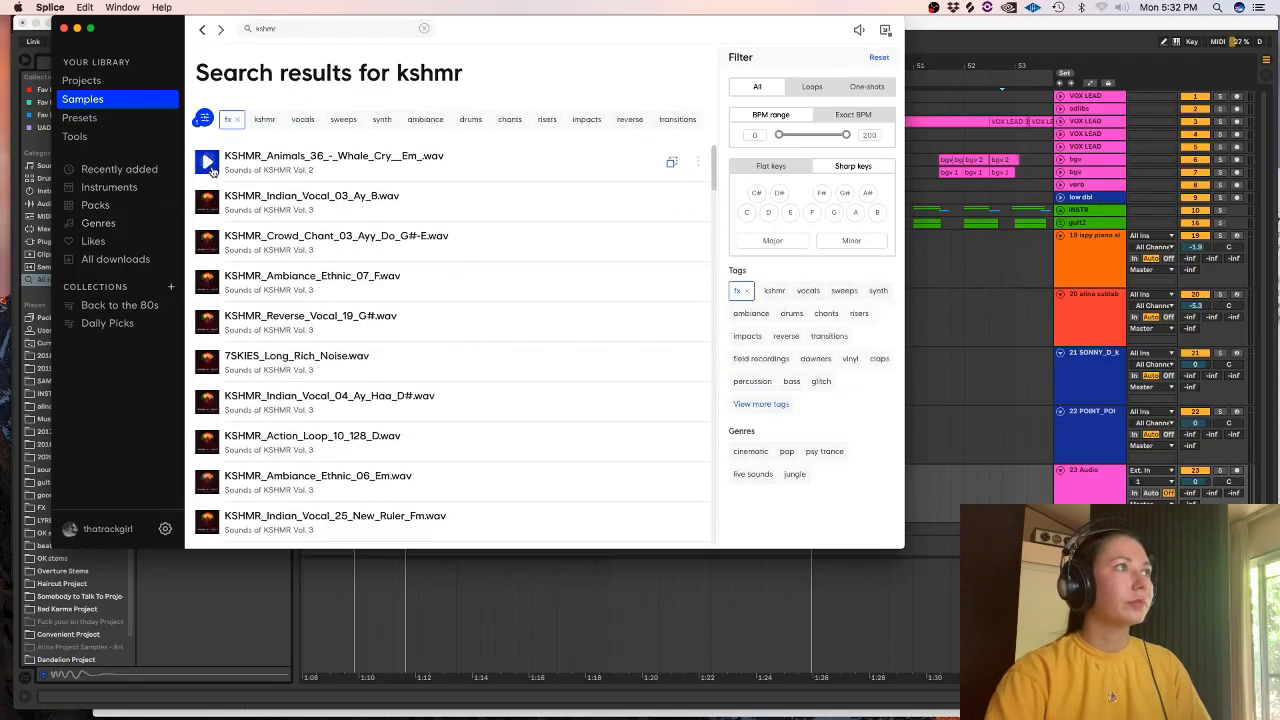
- Audition the KSHMR fx samples one after another, covering the chants, vocals, ambiances, noise, kick and vocal shouts
{"action": "scroll", "coordinate": [211, 168], "scroll_direction": "down", "scroll_amount": 1}
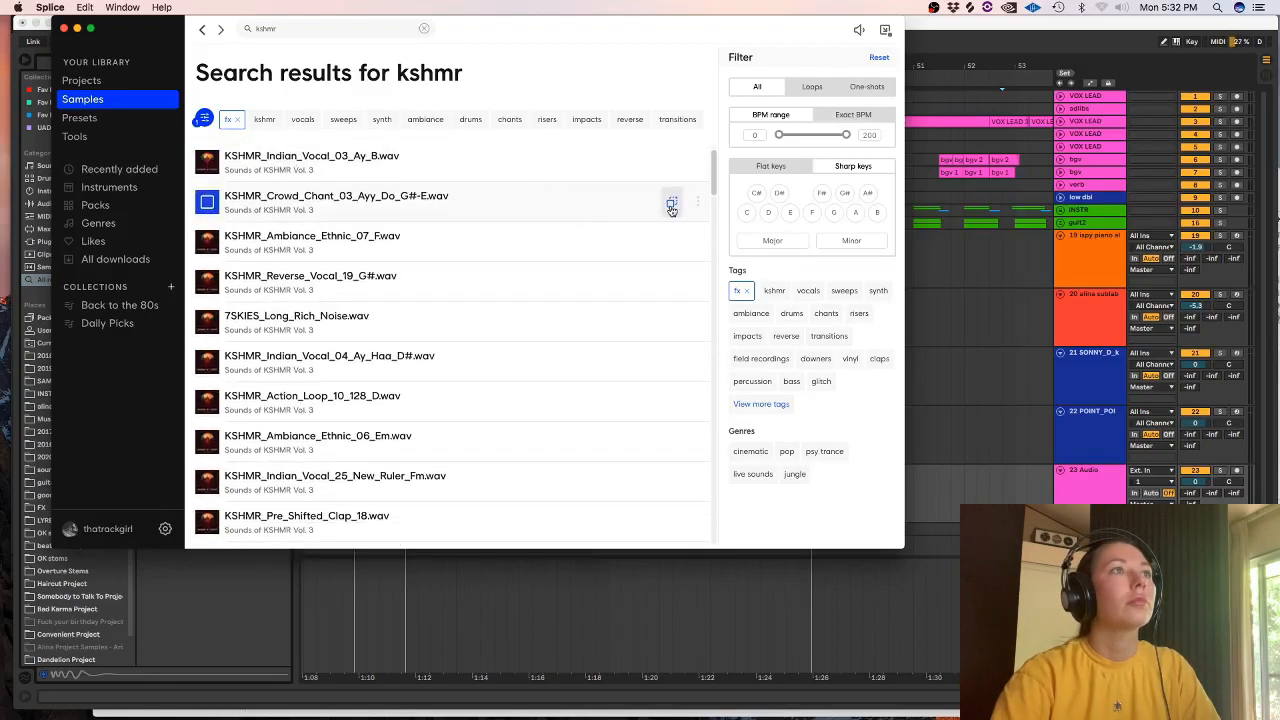
{"action": "key", "text": "Down"}
{"action": "key", "text": "Down"}
{"action": "key", "text": "Down"}
{"action": "key", "text": "Down"}
{"action": "key", "text": "Down"}
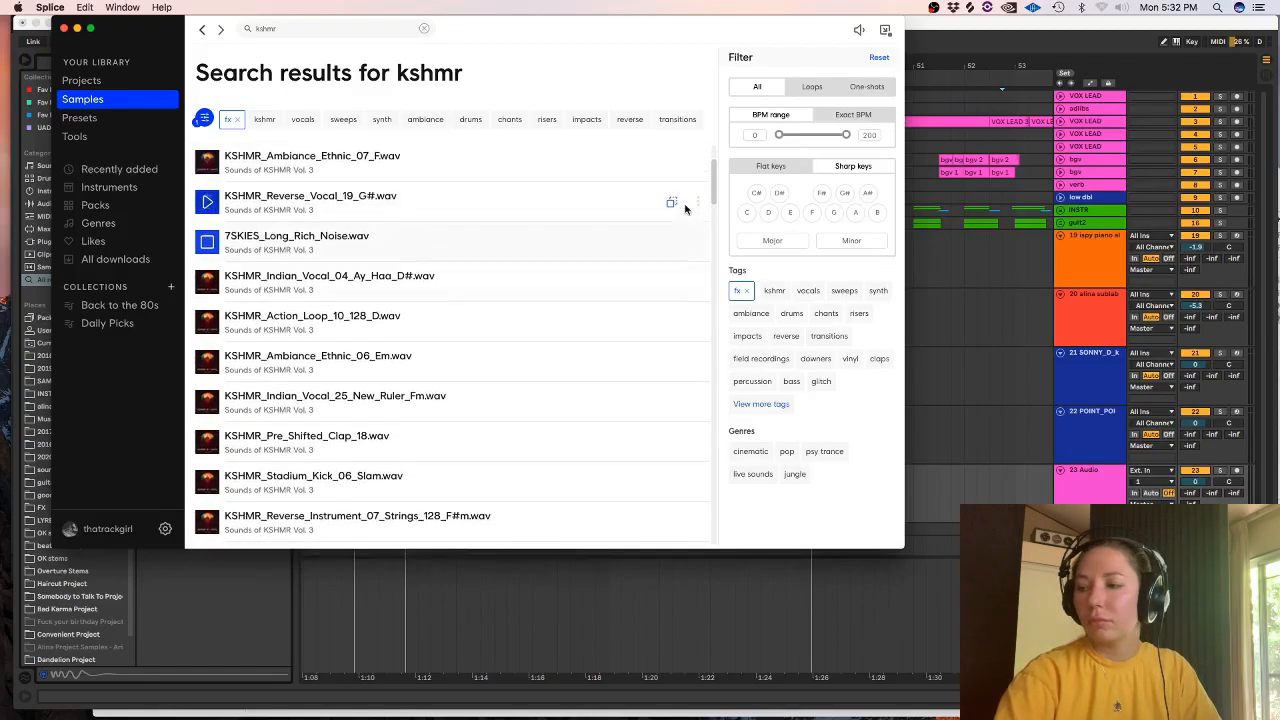
{"action": "key", "text": "Up"}
{"action": "key", "text": "Down"}
{"action": "key", "text": "Down"}
{"action": "key", "text": "Down"}
{"action": "key", "text": "Down"}
{"action": "key", "text": "Down"}
{"action": "key", "text": "Down"}
{"action": "key", "text": "Down"}
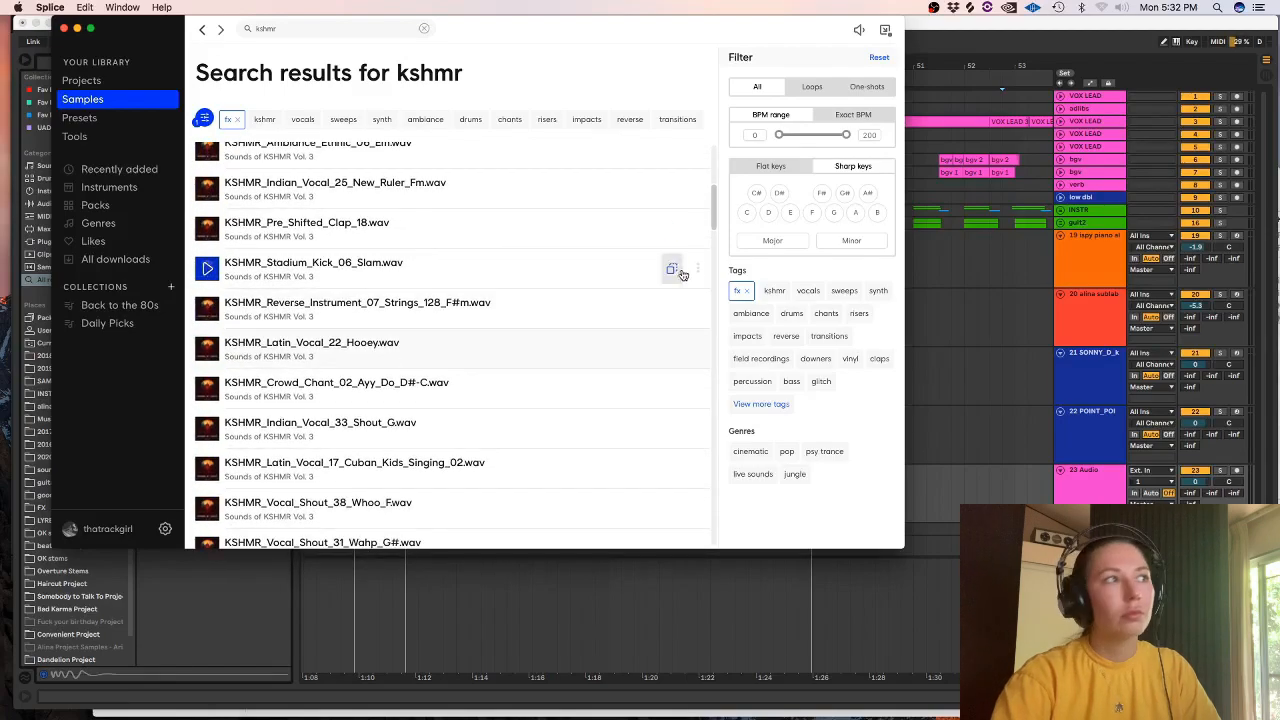
{"action": "key", "text": "Down"}
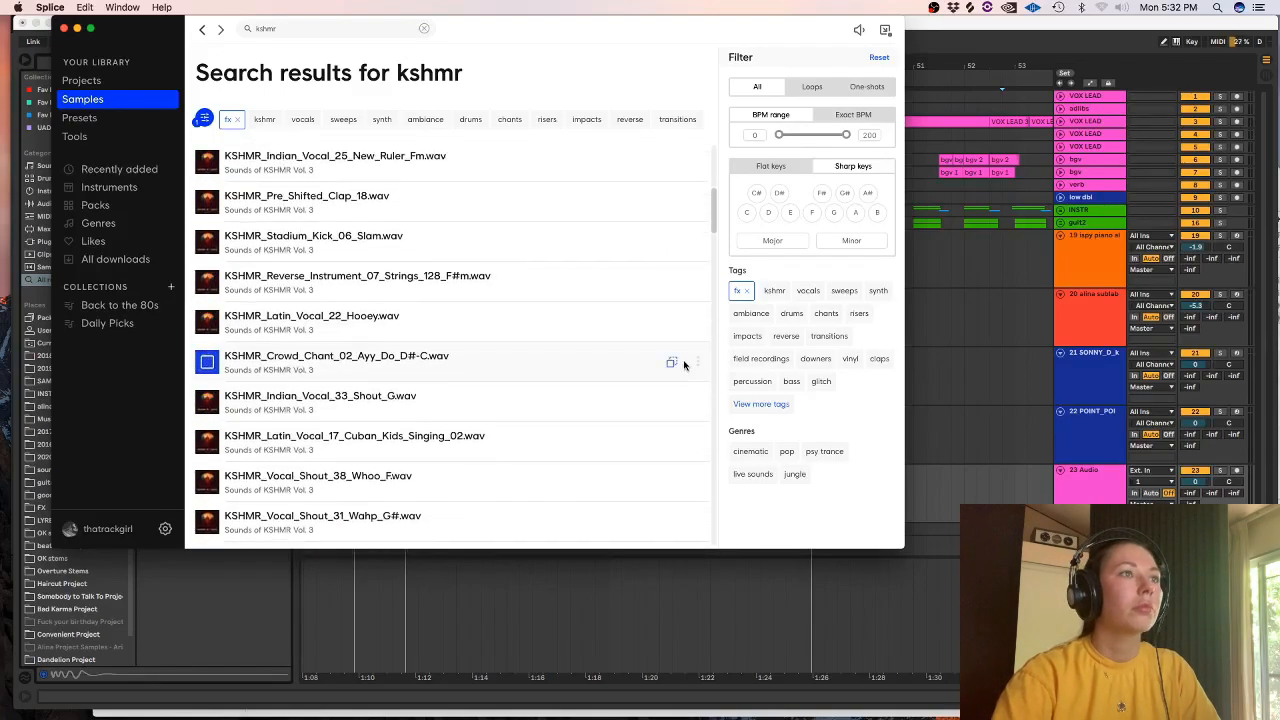
{"action": "key", "text": "Down"}
{"action": "key", "text": "Down"}
{"action": "key", "text": "Down"}
{"action": "key", "text": "Down"}
- Place KSHMR_Vocal_Shout_38_Whoo_F.wav at bar 41 on the empty audio track below the kick top
{"action": "key", "text": "Up"}
{"action": "left_click", "coordinate": [1113, 465]}
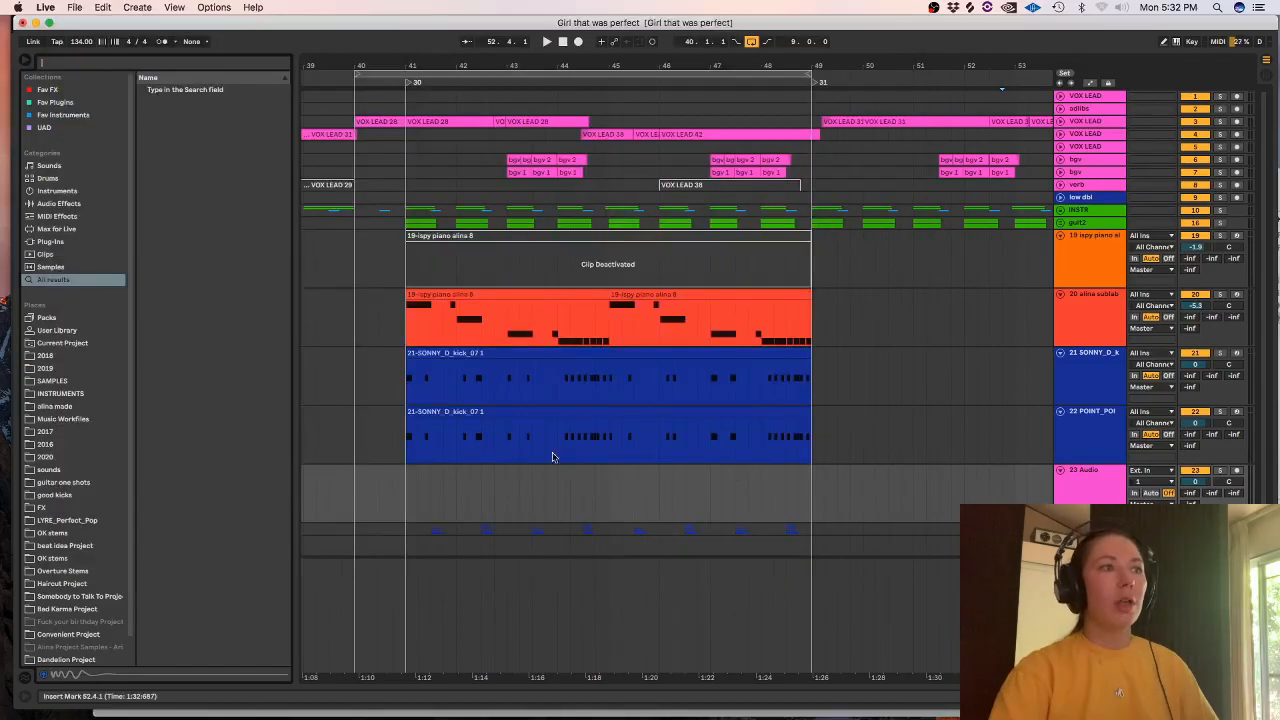
{"action": "left_click_drag", "start_coordinate": [410, 498], "coordinate": [412, 497]}
{"action": "scroll", "coordinate": [307, 445], "scroll_direction": "down", "scroll_amount": 2}
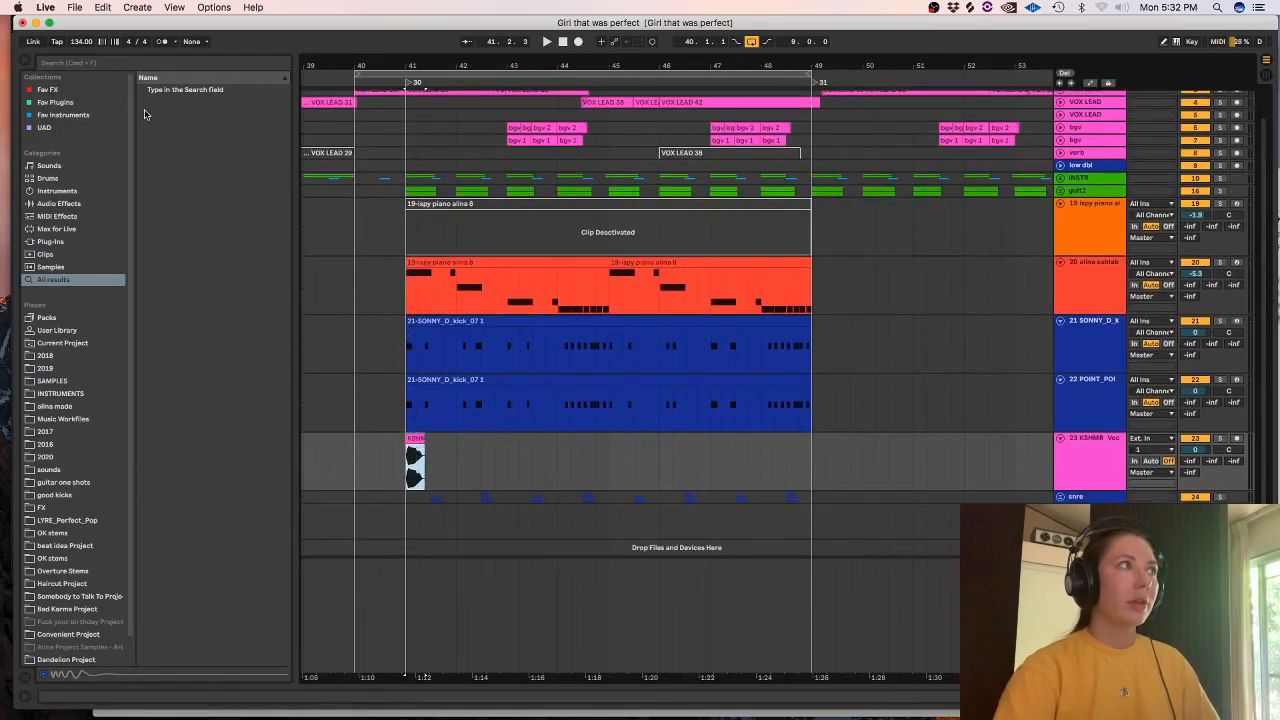
- Add the RC-20 Retro Color plug-in to the vocal shout track and raise its Space amount to 99%
{"action": "left_click", "coordinate": [49, 116]}
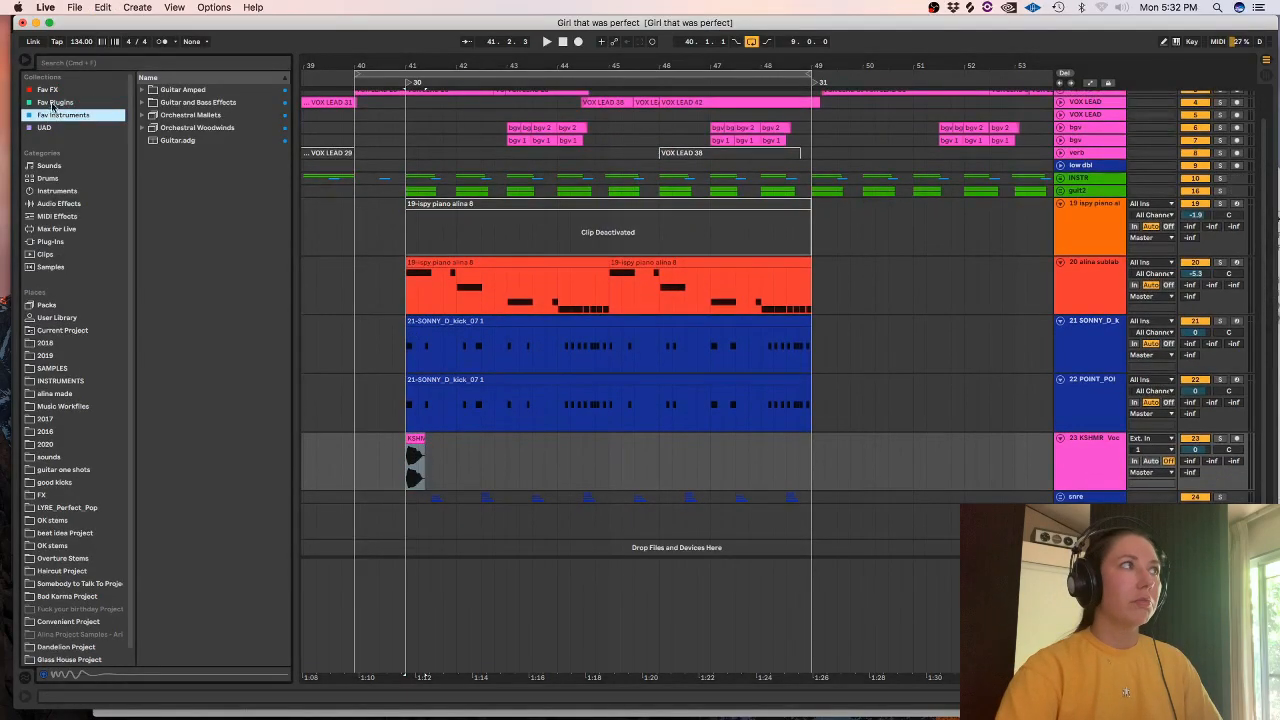
{"action": "left_click", "coordinate": [53, 104]}
{"action": "left_click", "coordinate": [195, 192]}
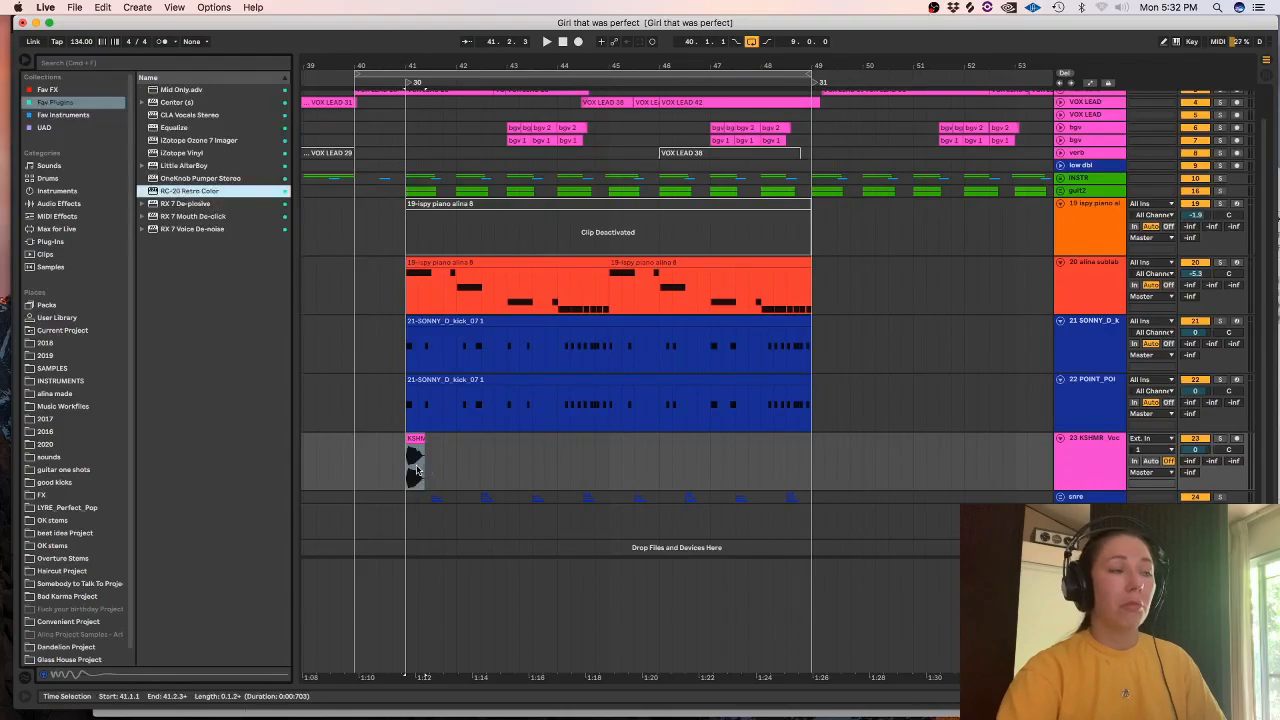
{"action": "left_click_drag", "start_coordinate": [417, 470], "coordinate": [404, 469]}
{"action": "left_click", "coordinate": [52, 566]}
{"action": "left_click", "coordinate": [52, 566]}
{"action": "left_click", "coordinate": [52, 566]}
{"action": "left_click", "coordinate": [667, 519]}
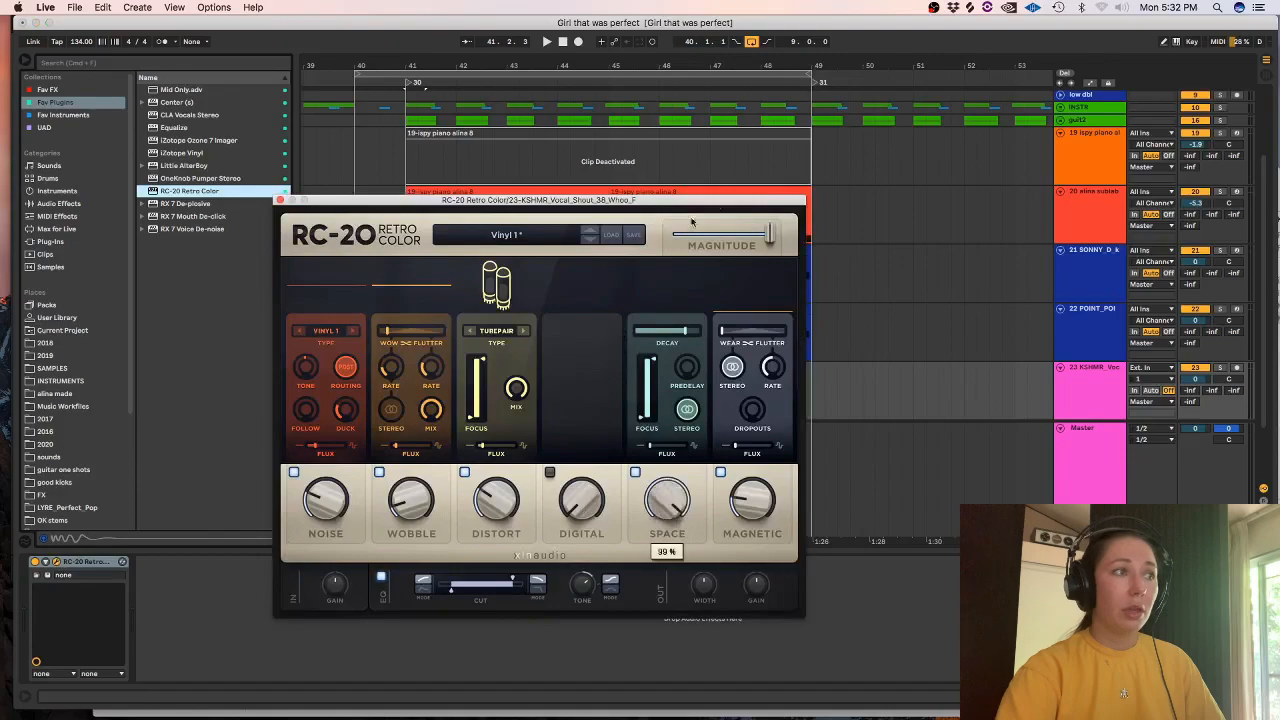
- Reduce RC-20's Noise to 0% during playback, lower the vocal shout track to about -13.9 dB, and close the plug-in window
{"action": "key", "text": "space"}
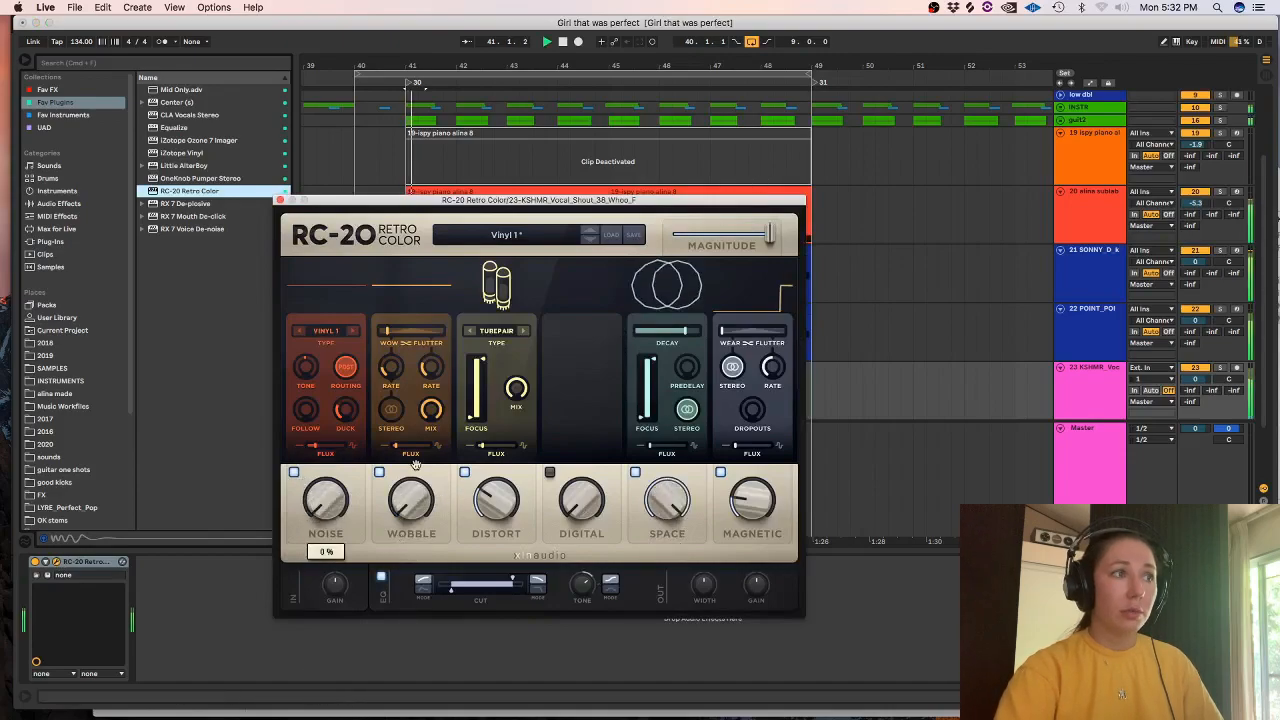
{"action": "key", "text": "space"}
{"action": "left_click_drag", "start_coordinate": [1264, 262], "coordinate": [1204, 335]}
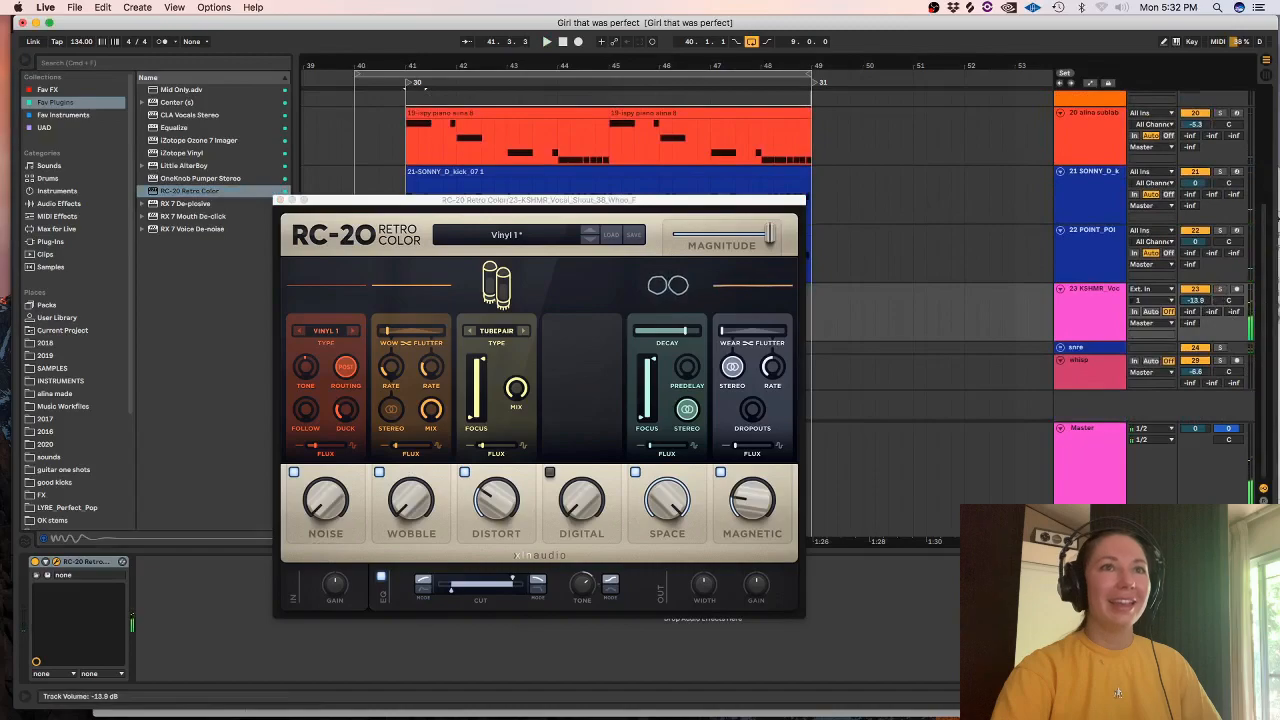
{"action": "key", "text": "space"}
{"action": "left_click", "coordinate": [280, 200]}
{"action": "key", "text": "space"}
- Warp the vocal shout clip in Complex mode, transpose it up 2 semitones, and listen to it in the chorus
{"action": "double_click", "coordinate": [414, 288]}
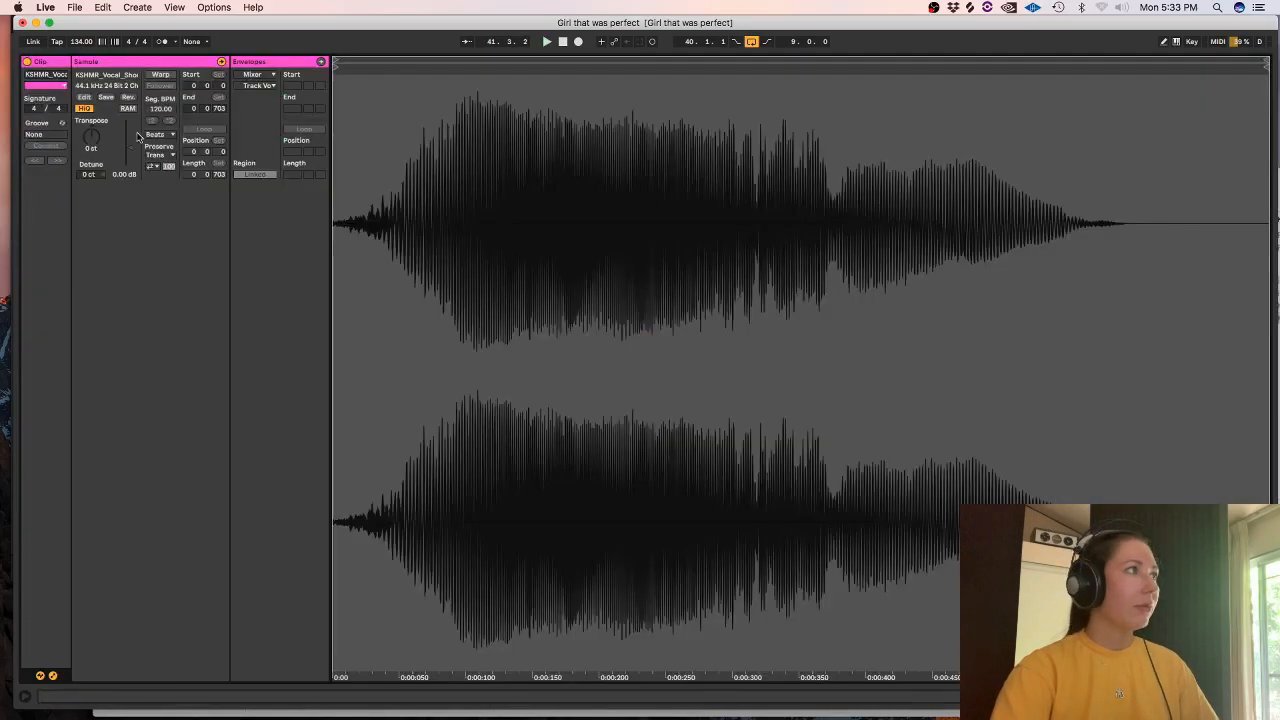
{"action": "left_click", "coordinate": [159, 74]}
{"action": "left_click", "coordinate": [160, 134]}
{"action": "left_click", "coordinate": [166, 185]}
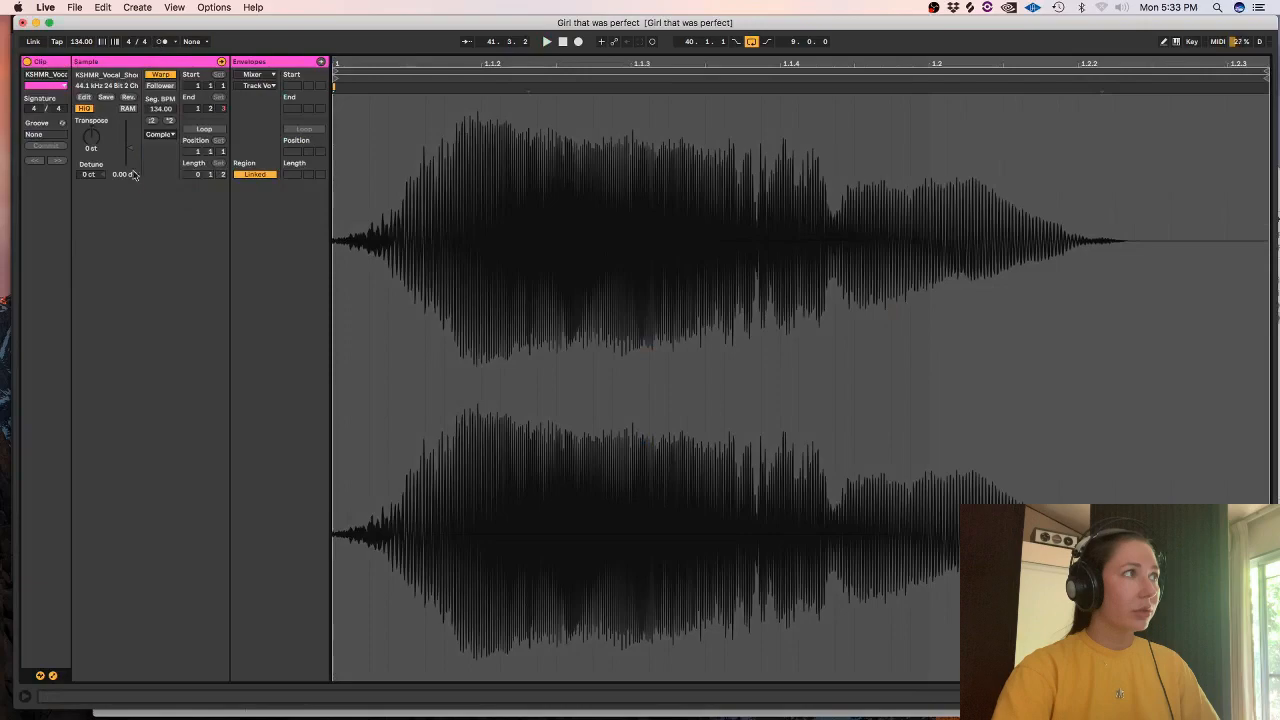
{"action": "key", "text": "space"}
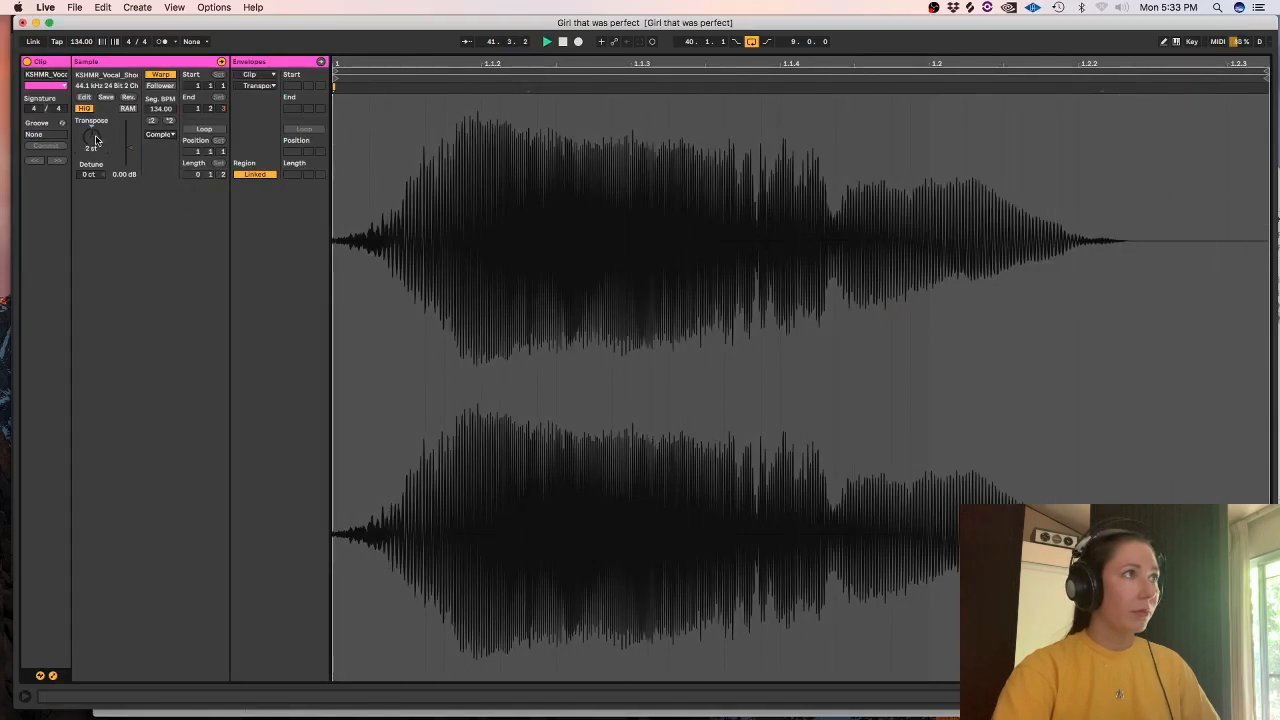
{"action": "key", "text": "shift+Tab"}
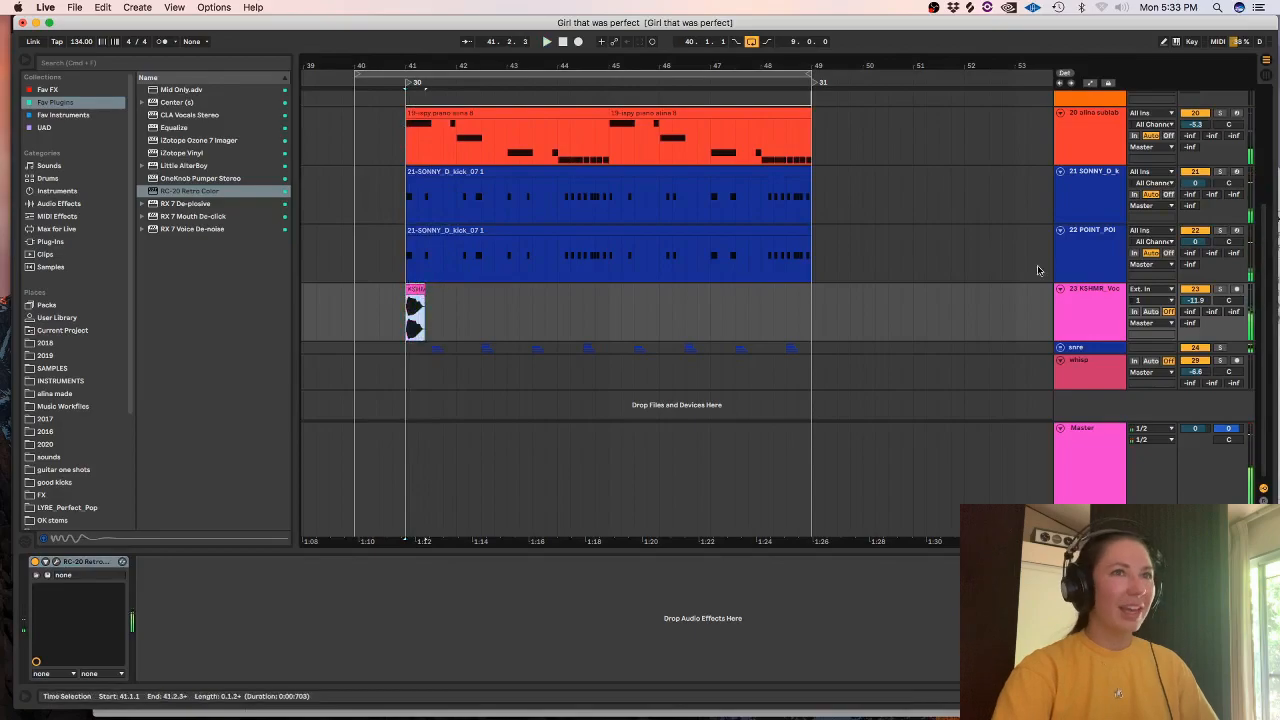
- Delete the vocal shout track and insert a new audio track below the POINT_POINT kick top track
{"action": "left_click", "coordinate": [1075, 316]}
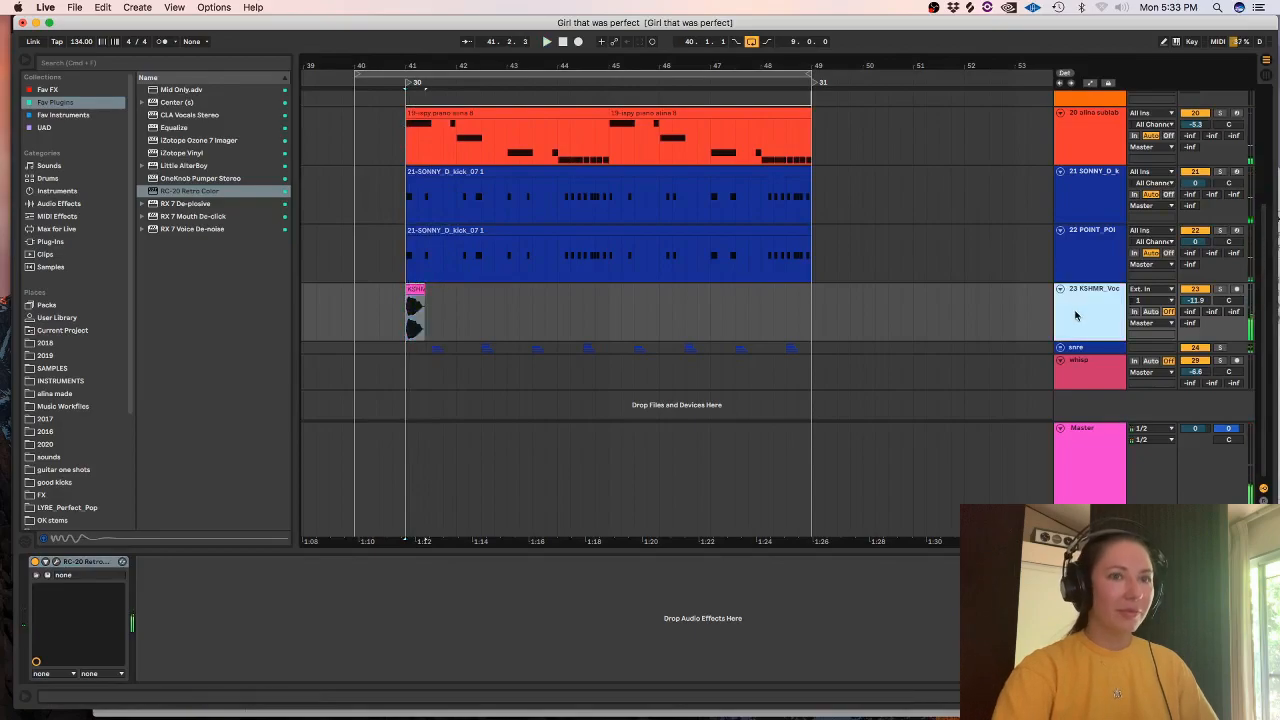
{"action": "key", "text": "Delete"}
{"action": "left_click", "coordinate": [1091, 250]}
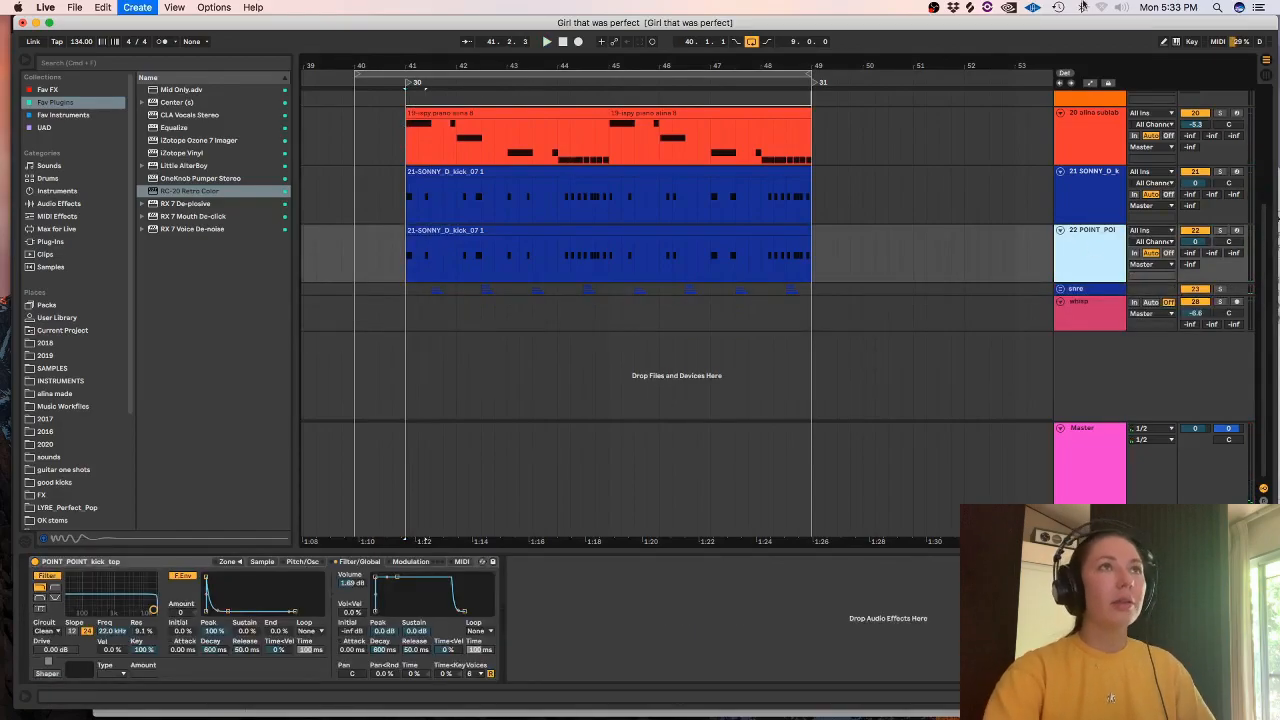
{"action": "key", "text": "super+t"}
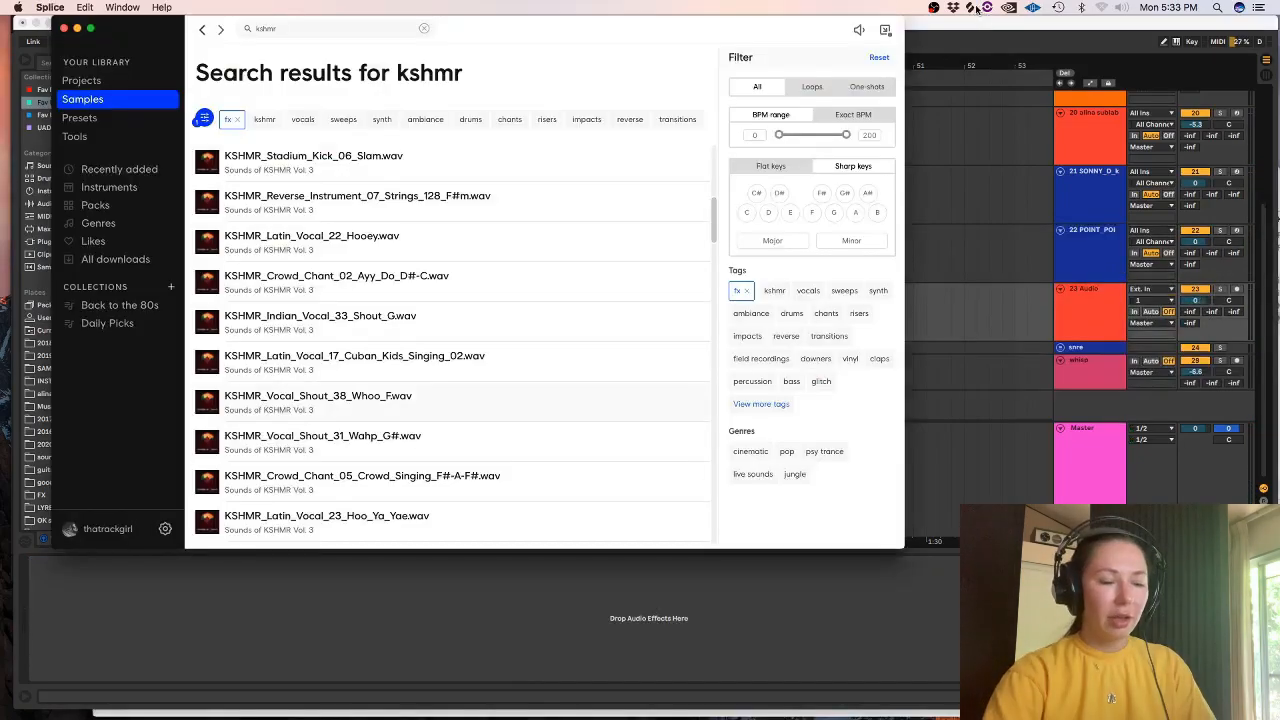
- Place Splice's KSHMR_Crowd_Chant_05_Crowd_Singing_F#-A-F#.wav at bar 41 on the new audio track and cut off its tail
{"action": "scroll", "coordinate": [690, 228], "scroll_direction": "down", "scroll_amount": 3}
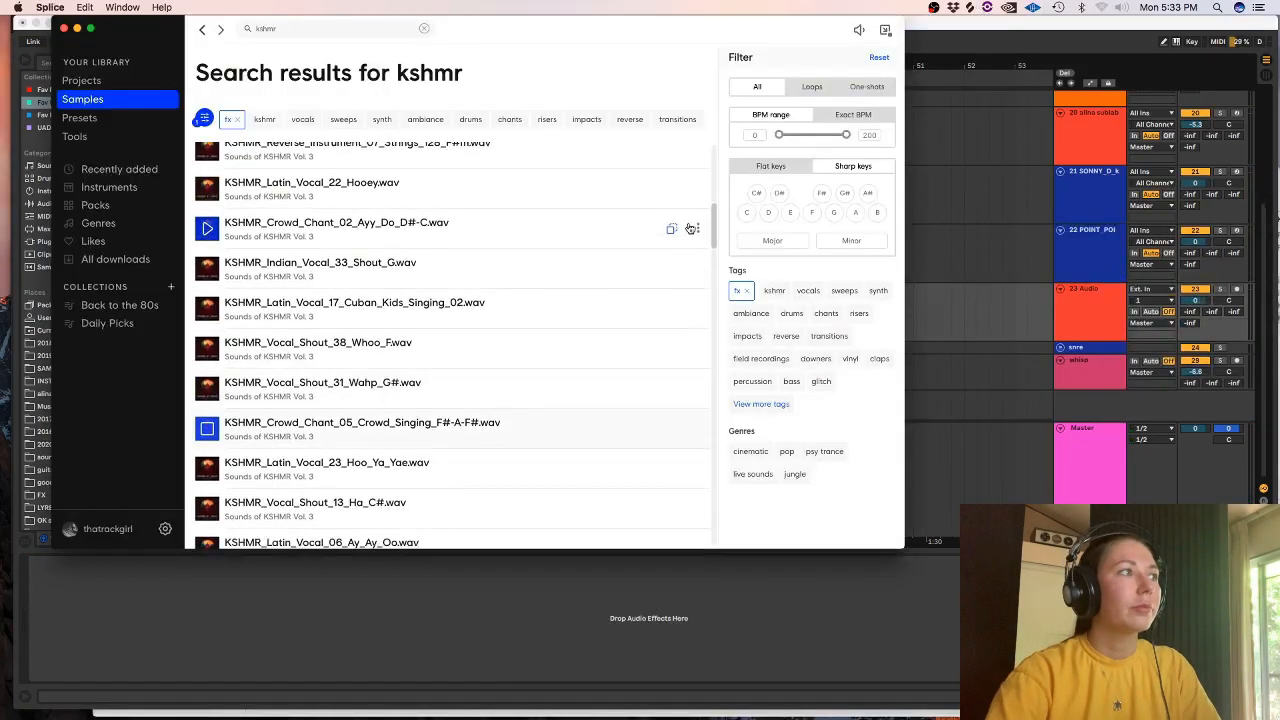
{"action": "left_click_drag", "start_coordinate": [213, 430], "coordinate": [412, 302]}
{"action": "left_click_drag", "start_coordinate": [570, 320], "coordinate": [391, 306]}
{"action": "key", "text": "Delete"}
{"action": "key", "text": "Delete"}
- Play the crowd chant from bar 41 and shorten its clip to about half a bar
{"action": "left_click", "coordinate": [406, 310]}
{"action": "key", "text": "space"}
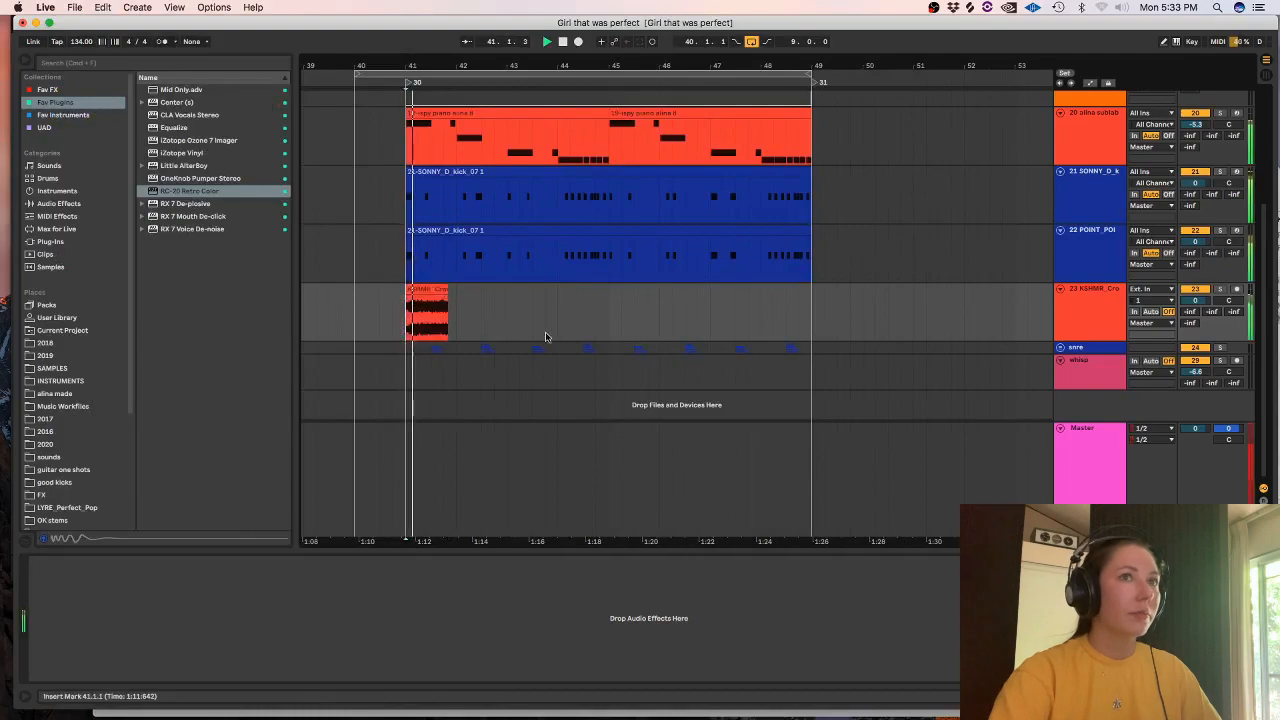
{"action": "key", "text": "space"}
{"action": "left_click_drag", "start_coordinate": [480, 321], "coordinate": [432, 312]}
{"action": "key", "text": "Delete"}
{"action": "left_click", "coordinate": [356, 314]}
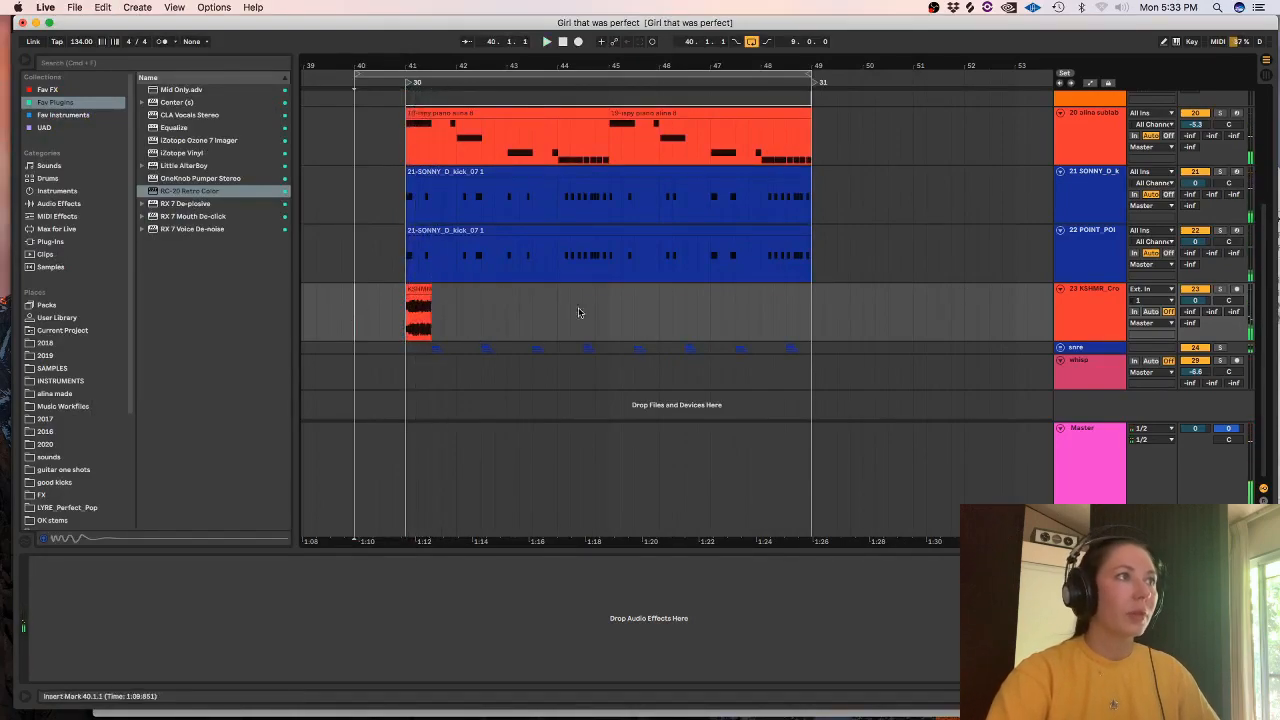
- Play the chorus from bar 40, lower the crowd chant track to -8.2 dB, and repeat its clip at bar 43
{"action": "key", "text": "space"}
{"action": "left_click_drag", "start_coordinate": [1196, 299], "coordinate": [1198, 300]}
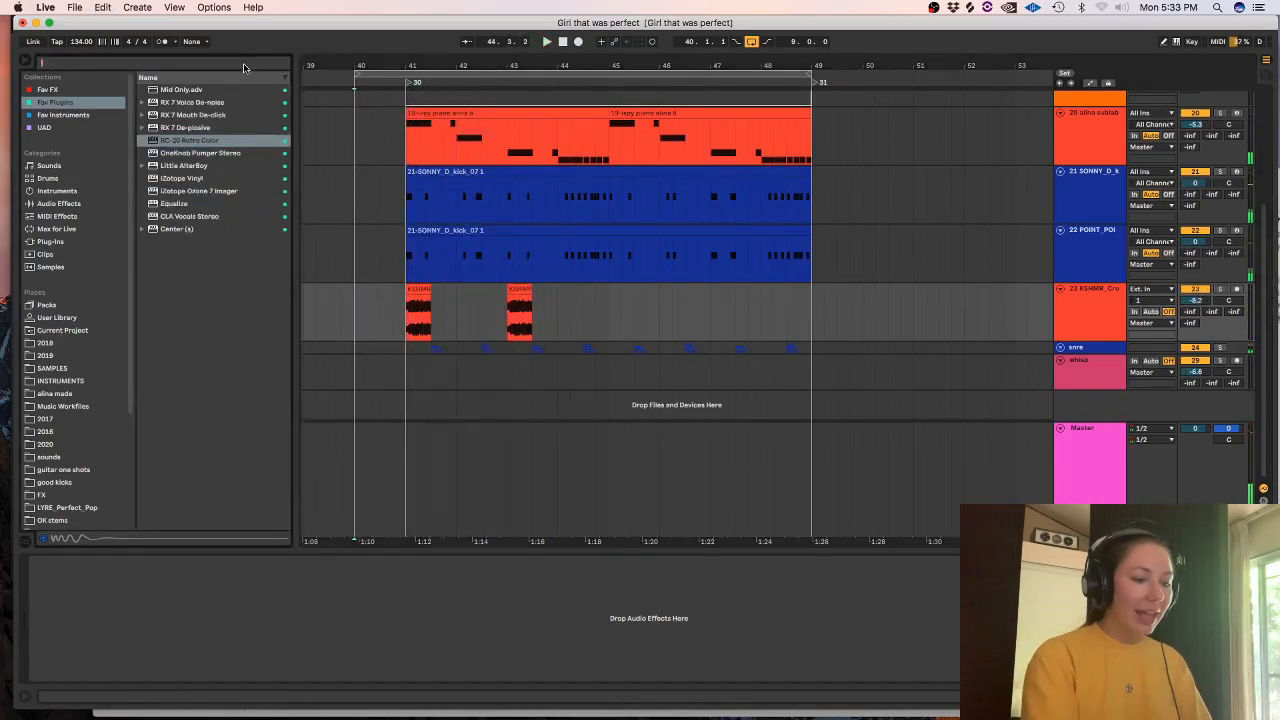
- Add a Utility device to the crowd chant track, widen it to 195%, and play into bar 41
{"action": "type", "text": "il"}
{"action": "left_click", "coordinate": [68, 282]}
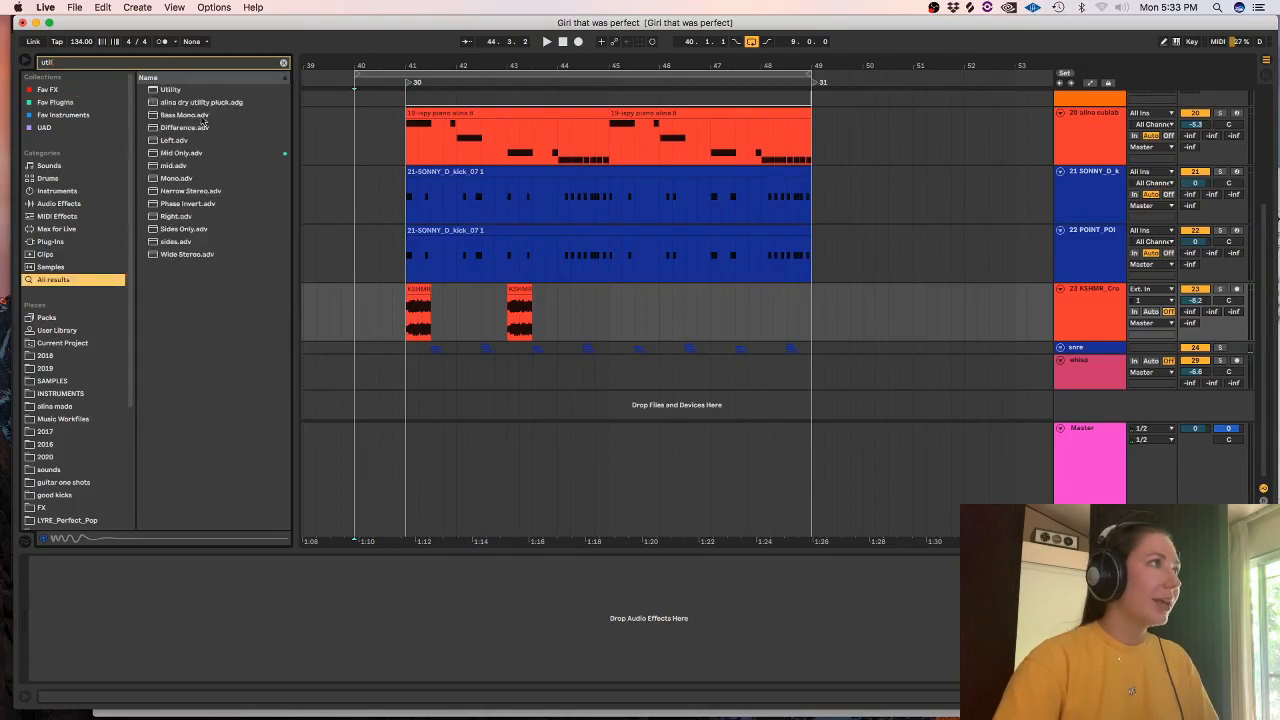
{"action": "left_click", "coordinate": [180, 90]}
{"action": "left_click_drag", "start_coordinate": [410, 289], "coordinate": [397, 307]}
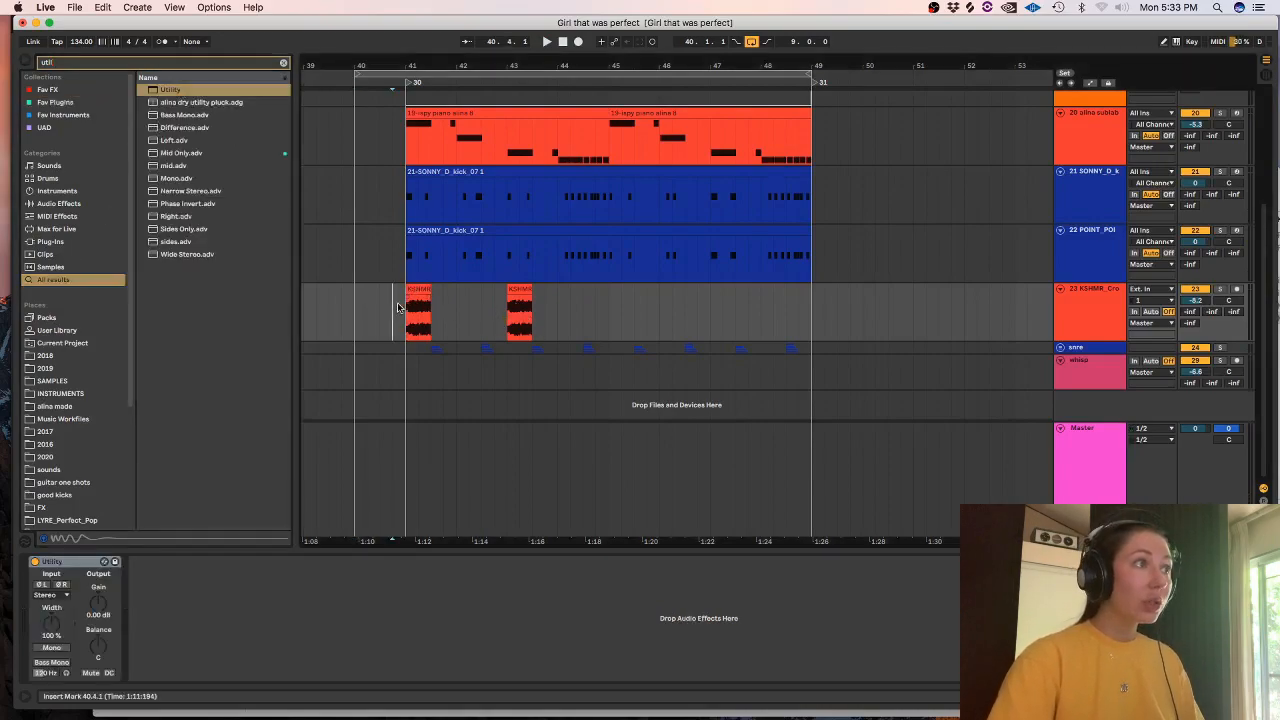
{"action": "key", "text": "space"}
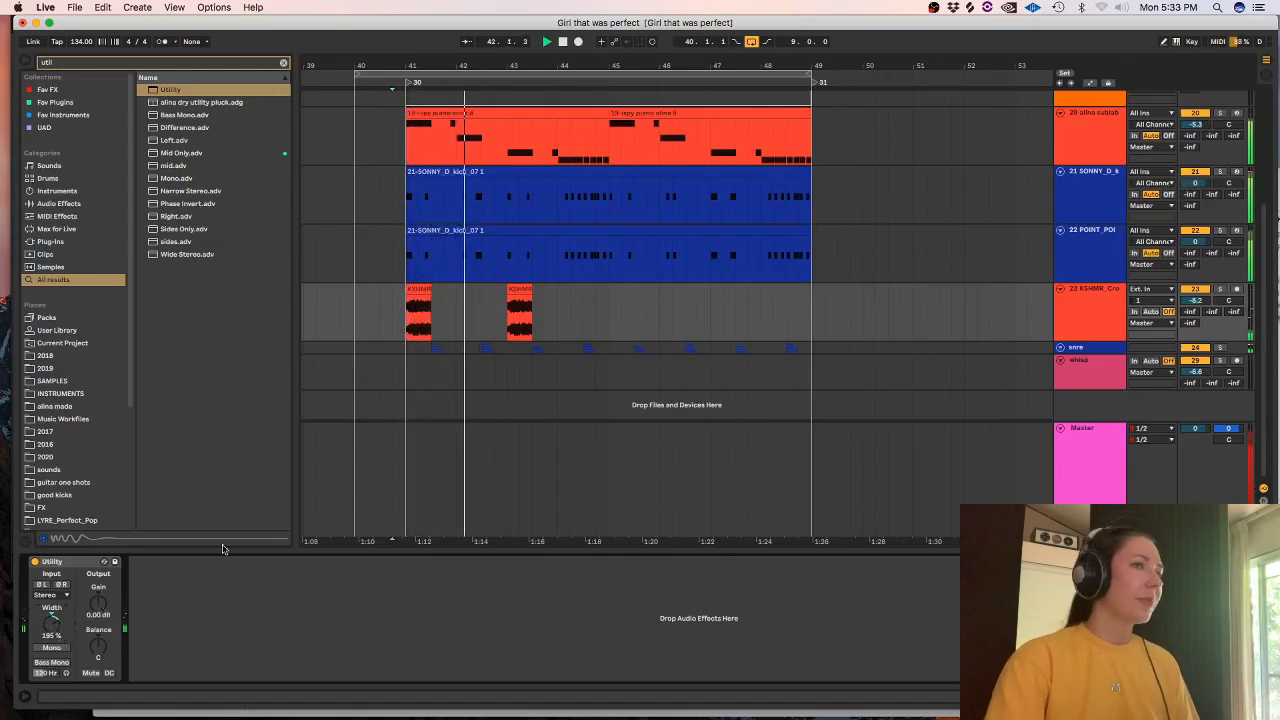
- Raise the crowd chant track to -7.5 dB and listen to its bar 43 clip soloed
{"action": "left_click_drag", "start_coordinate": [1190, 300], "coordinate": [1190, 294]}
{"action": "key", "text": "space"}
{"action": "left_click", "coordinate": [516, 289]}
{"action": "key", "text": "space"}
{"action": "key", "text": "space"}
{"action": "key", "text": "space"}
{"action": "key", "text": "space"}
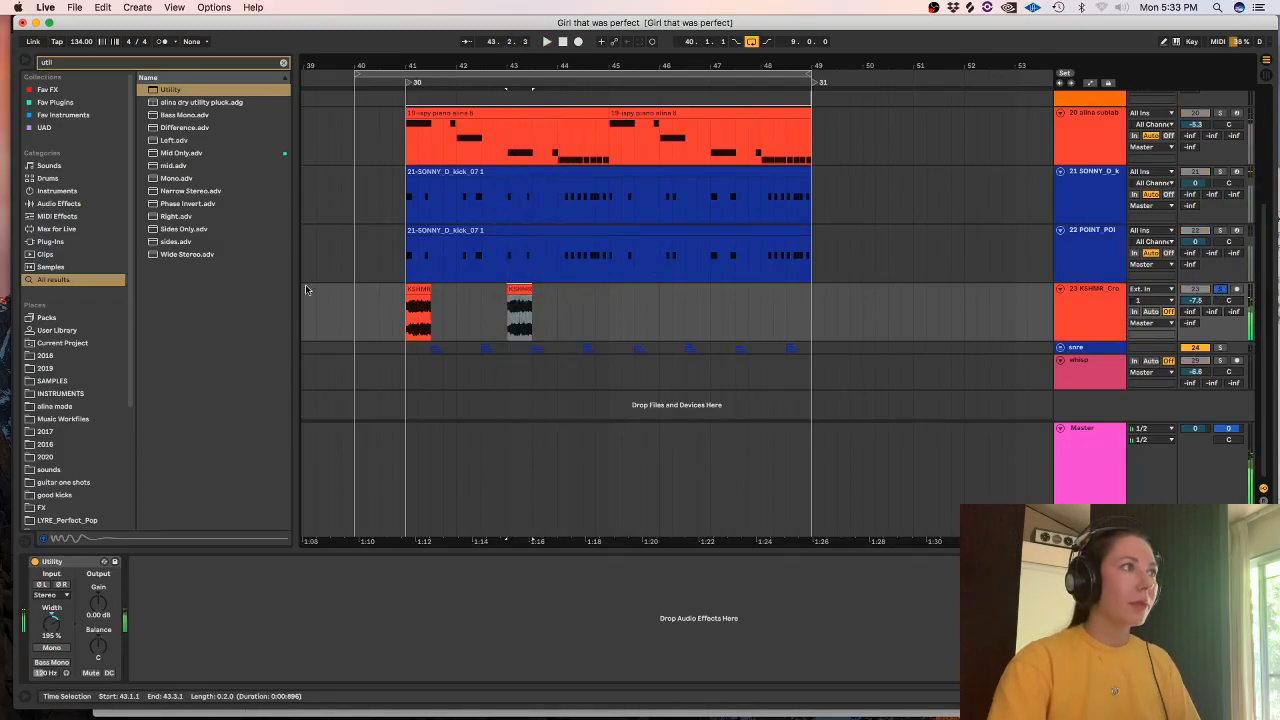
- Unsolo the crowd chant track and raise its volume to -6.9 dB
{"action": "key", "text": "shift+Tab"}
{"action": "left_click", "coordinate": [157, 134]}
{"action": "left_click", "coordinate": [158, 184]}
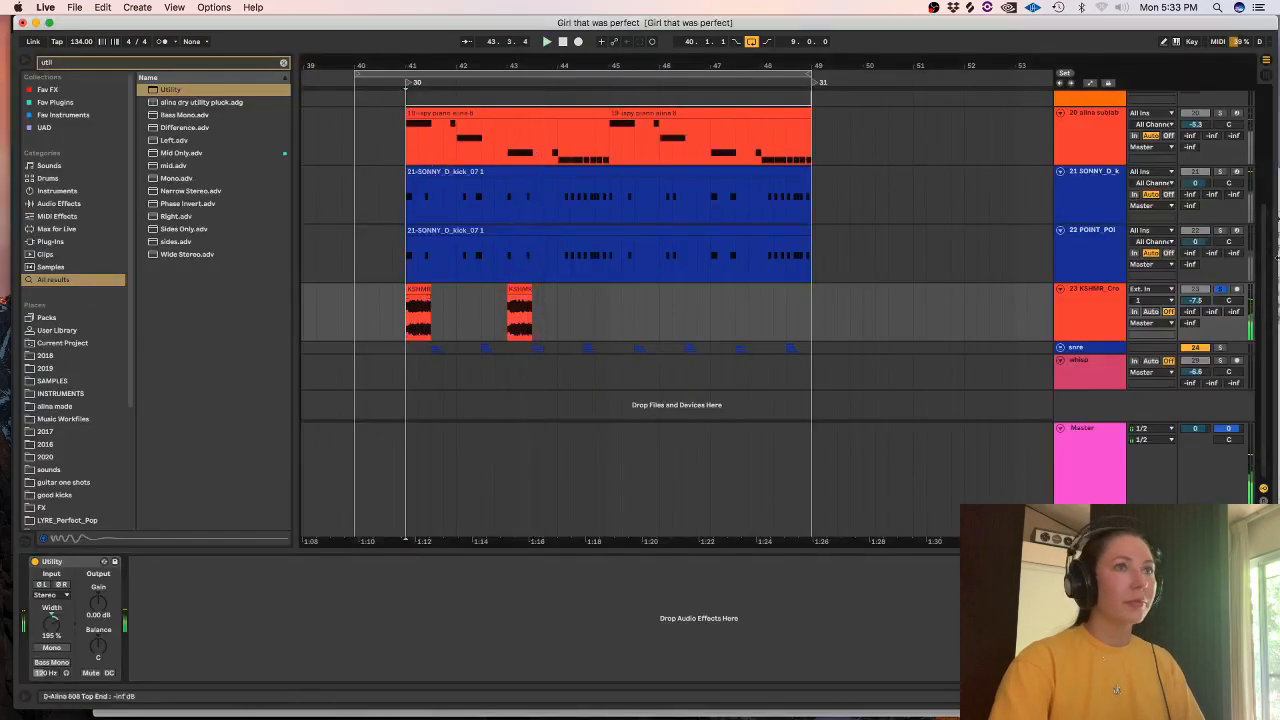
{"action": "left_click_drag", "start_coordinate": [1196, 300], "coordinate": [1192, 304]}
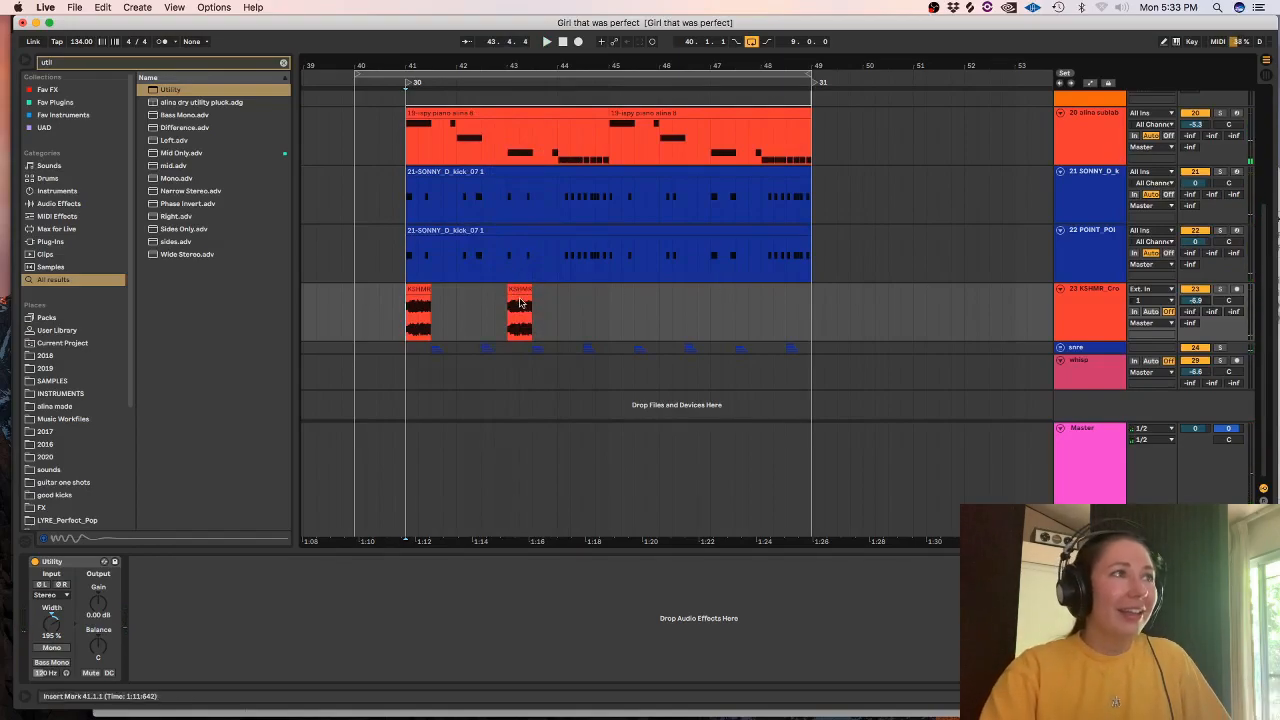
- Move the second crowd chant clip to bar 44, lengthen it to one bar, and play it
{"action": "left_click_drag", "start_coordinate": [526, 290], "coordinate": [609, 289]}
{"action": "left_click", "coordinate": [554, 308]}
{"action": "key", "text": "space"}
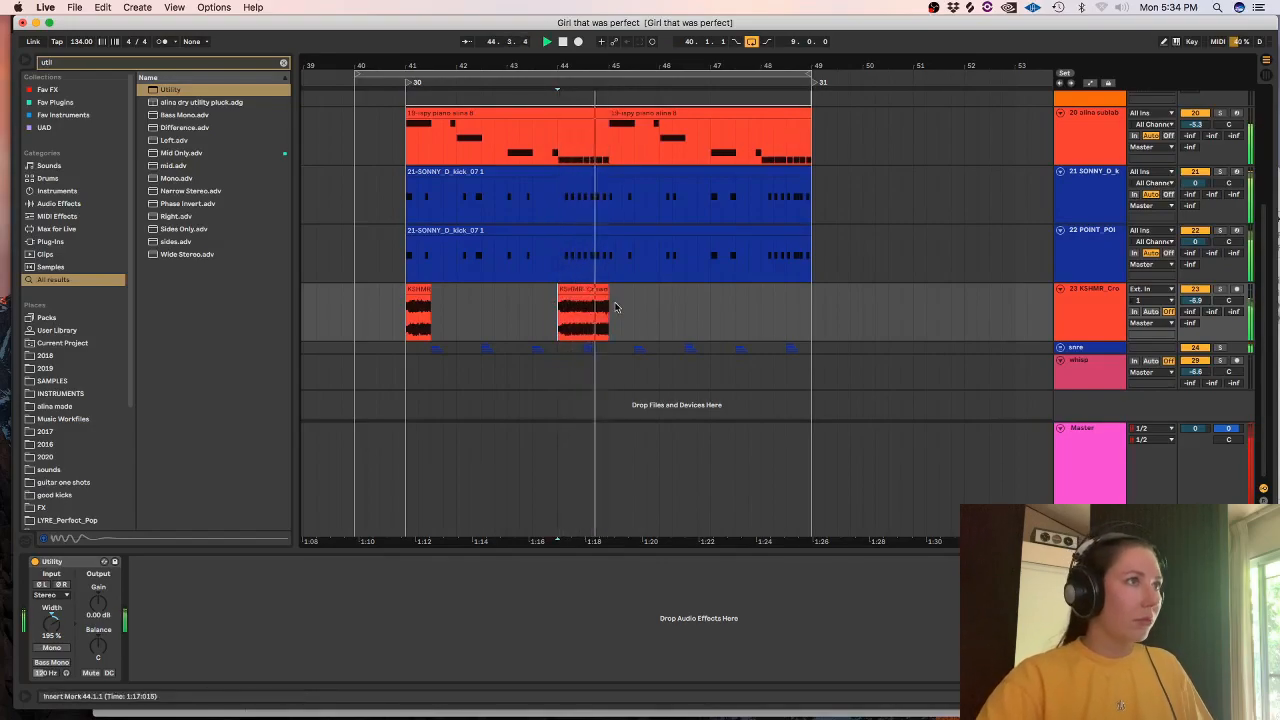
{"action": "key", "text": "space"}
- Copy the half-bar crowd chant clip from bar 41 to bar 45 and delete the clip at bar 44
{"action": "left_click_drag", "start_coordinate": [416, 290], "coordinate": [626, 296]}
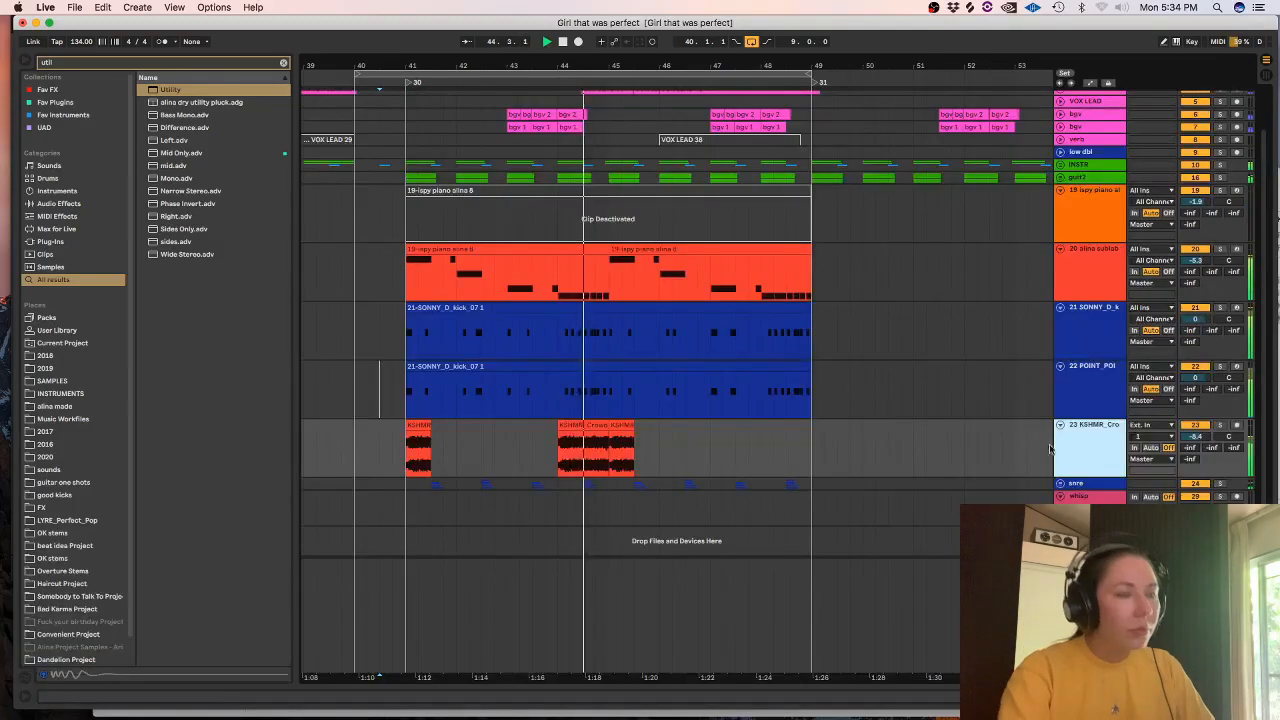
{"action": "key", "text": "space"}
{"action": "left_click", "coordinate": [589, 426]}
{"action": "key", "text": "Delete"}
- Lower the crowd chant track to -9.0 dB and insert a new audio track below it
{"action": "left_click", "coordinate": [436, 432]}
{"action": "left_click", "coordinate": [1197, 437]}
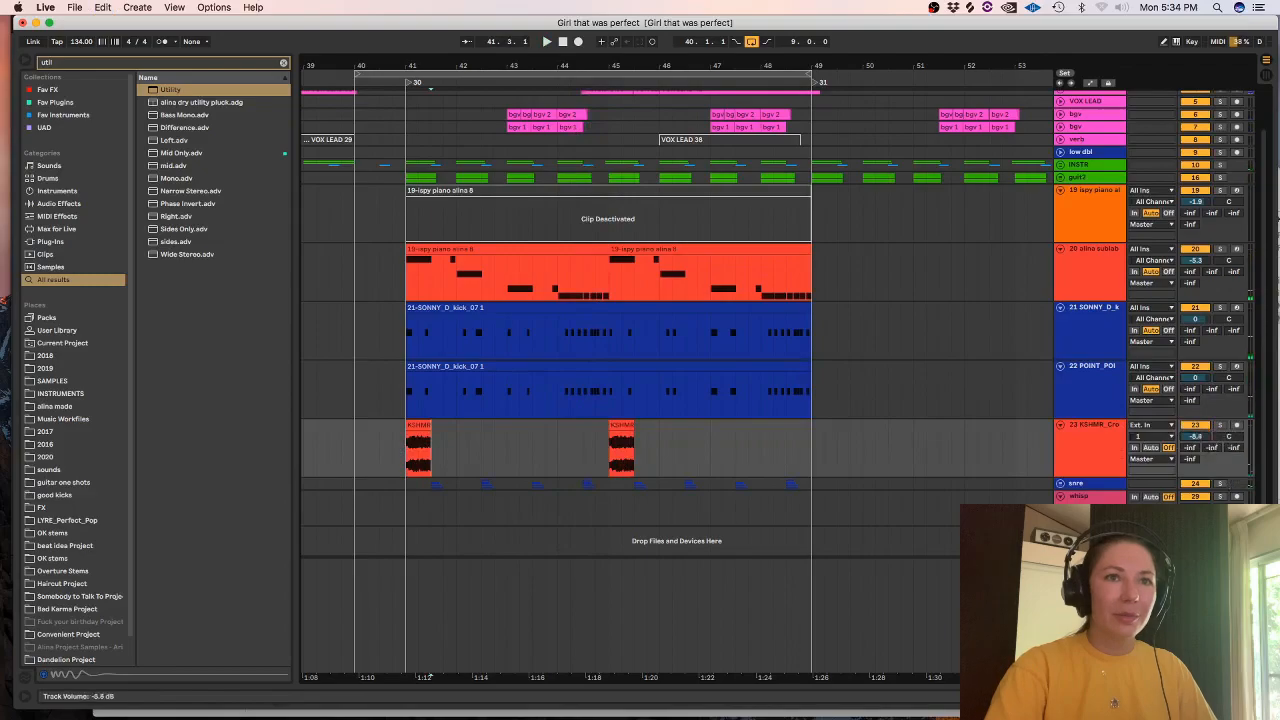
{"action": "left_click", "coordinate": [1101, 451]}
{"action": "key", "text": "super+t"}
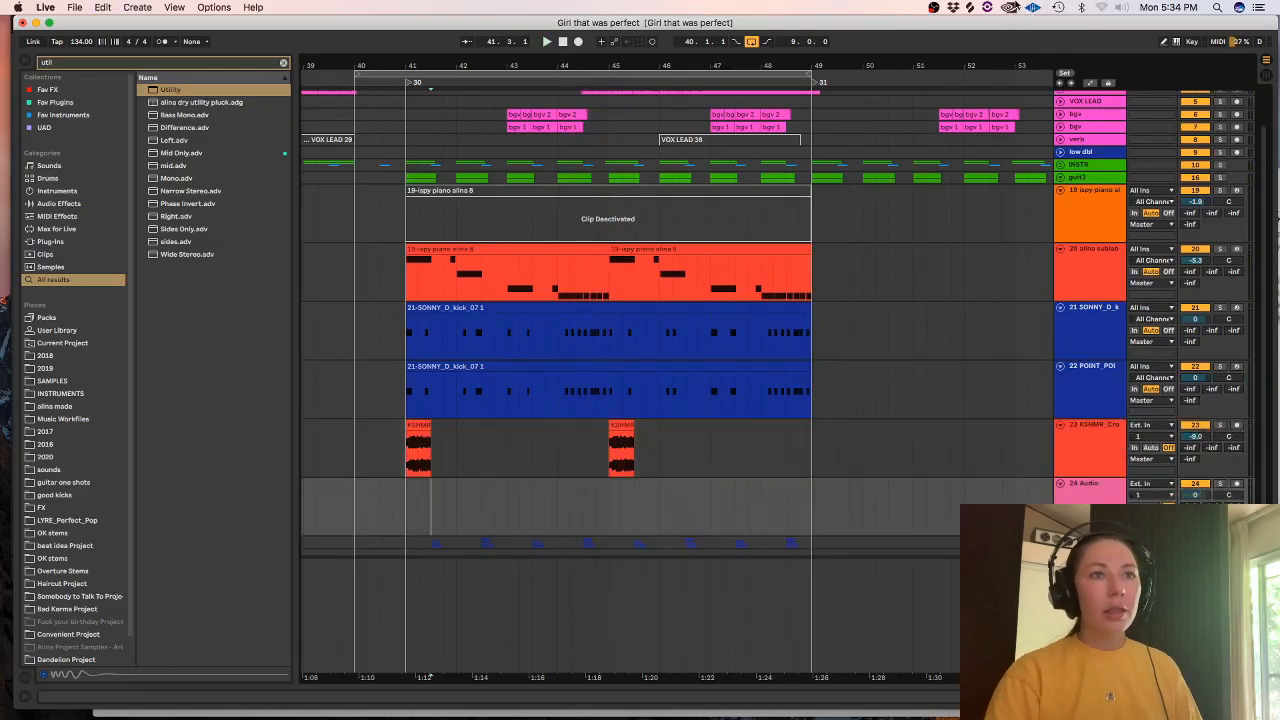
- Switch to Splice and preview the KSHMR vocal and shout samples near the crowd chant in the search results
{"action": "left_click", "coordinate": [970, 8]}
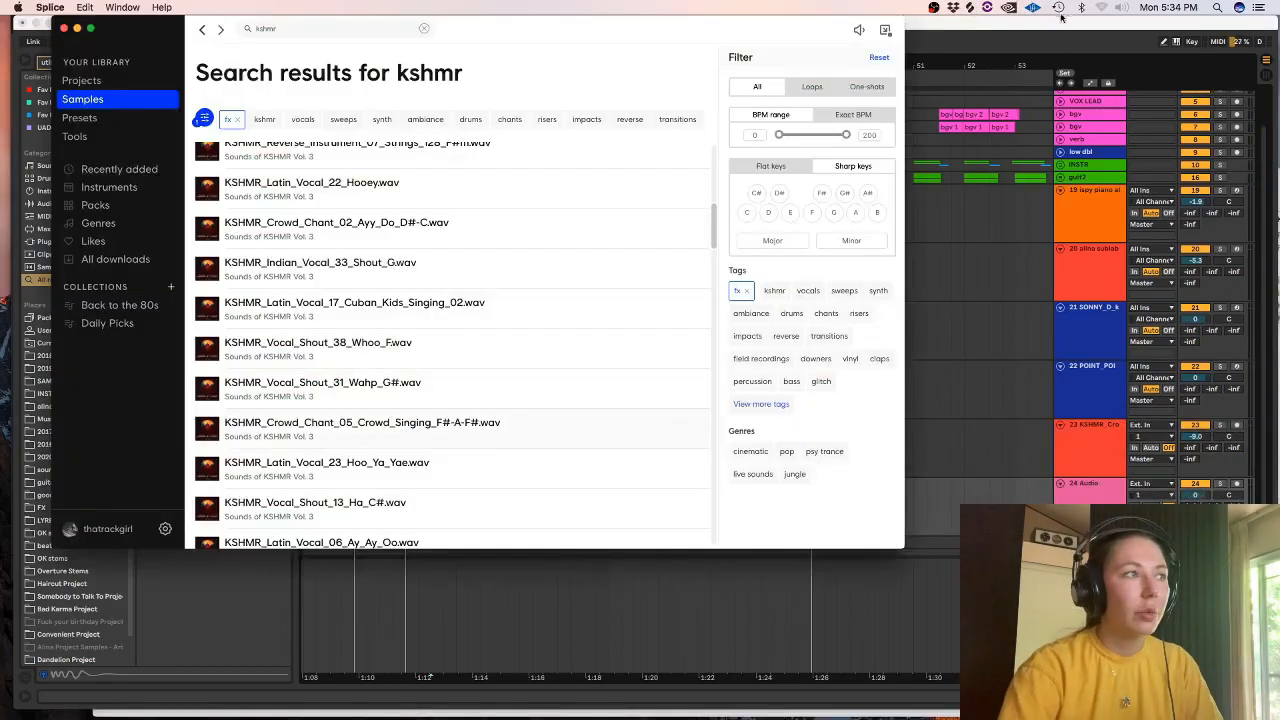
{"action": "key", "text": "Down"}
{"action": "key", "text": "Down"}
{"action": "key", "text": "Down"}
{"action": "key", "text": "Up"}
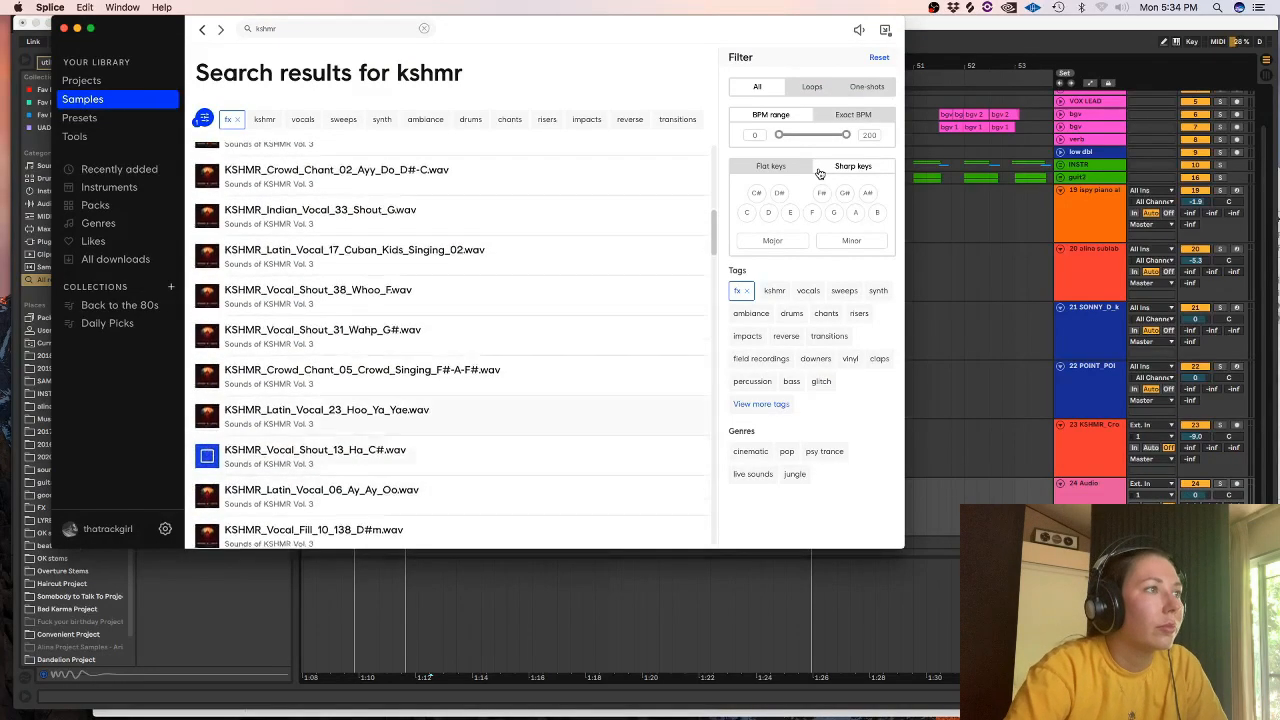
{"action": "key", "text": "Up"}
{"action": "key", "text": "Down"}
{"action": "key", "text": "Down"}
{"action": "key", "text": "Up"}
{"action": "key", "text": "Down"}
{"action": "key", "text": "Up"}
{"action": "scroll", "coordinate": [678, 278], "scroll_direction": "down", "scroll_amount": 4}
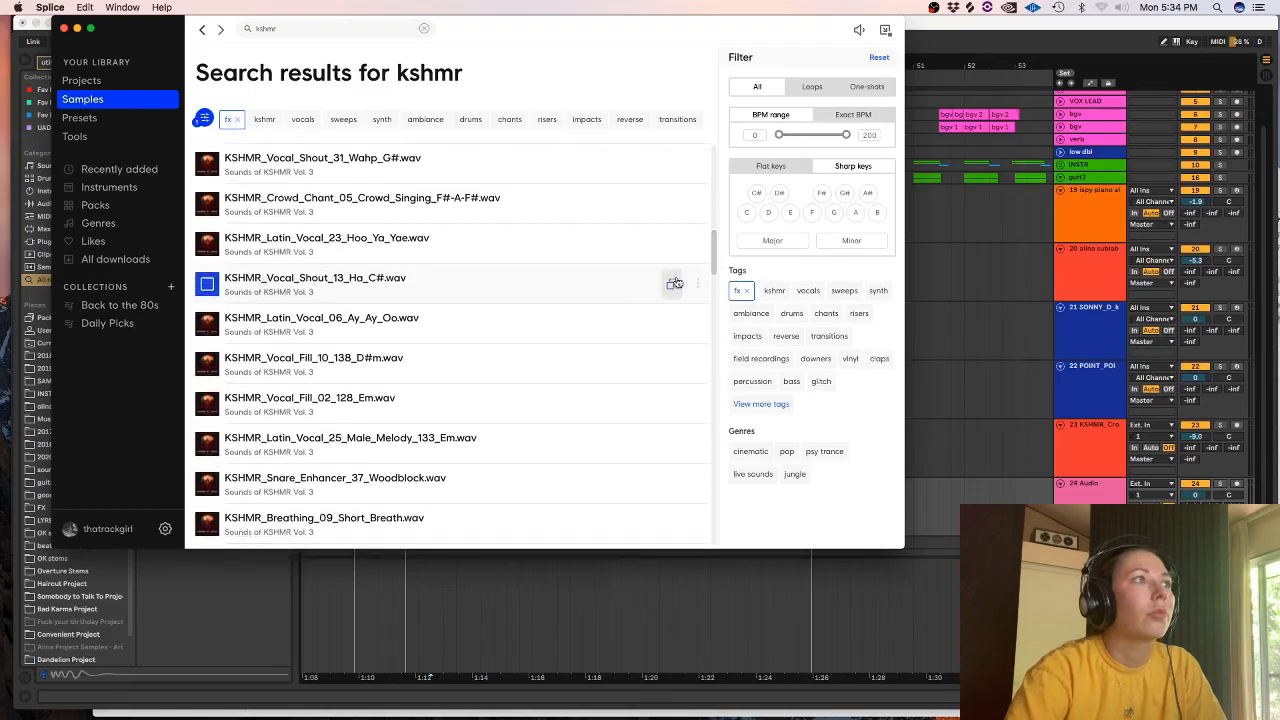
- Try KSHMR_Vocal_Shout_13_Ha_C#.wav at bar 41 on the new audio track, listen to it soloed, and delete the clip
{"action": "left_click", "coordinate": [648, 604]}
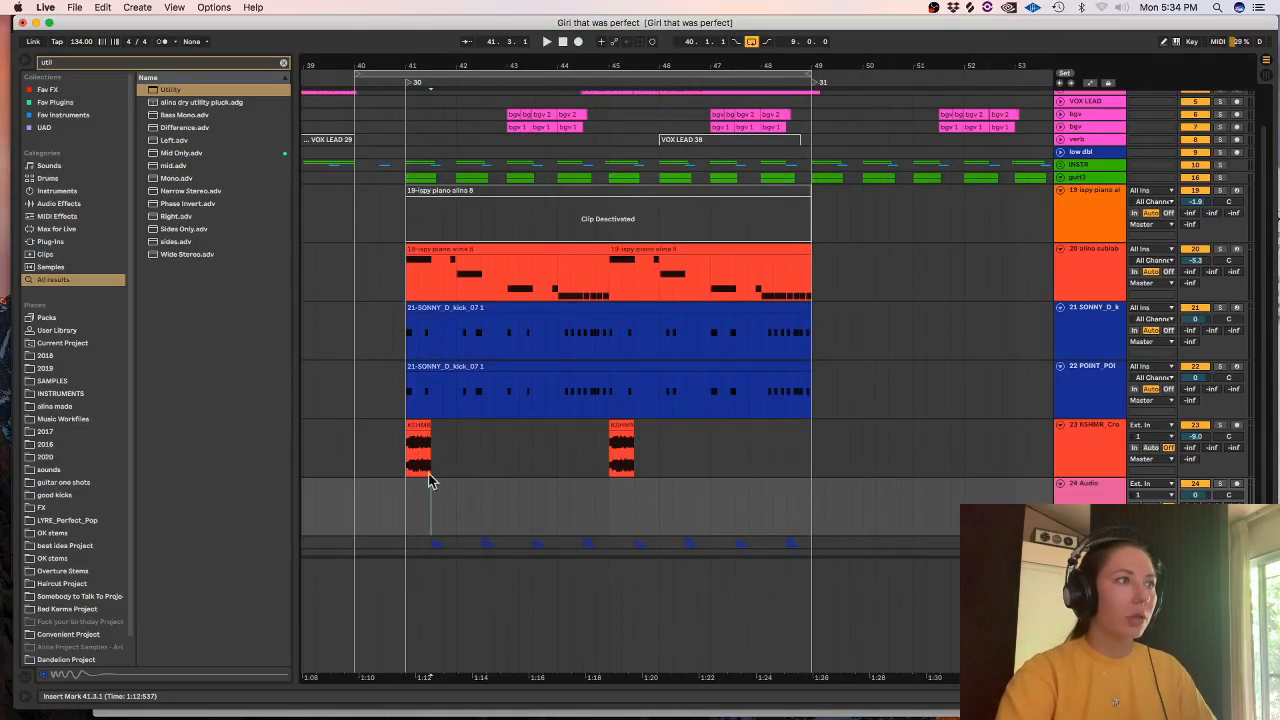
{"action": "left_click_drag", "start_coordinate": [407, 507], "coordinate": [410, 505]}
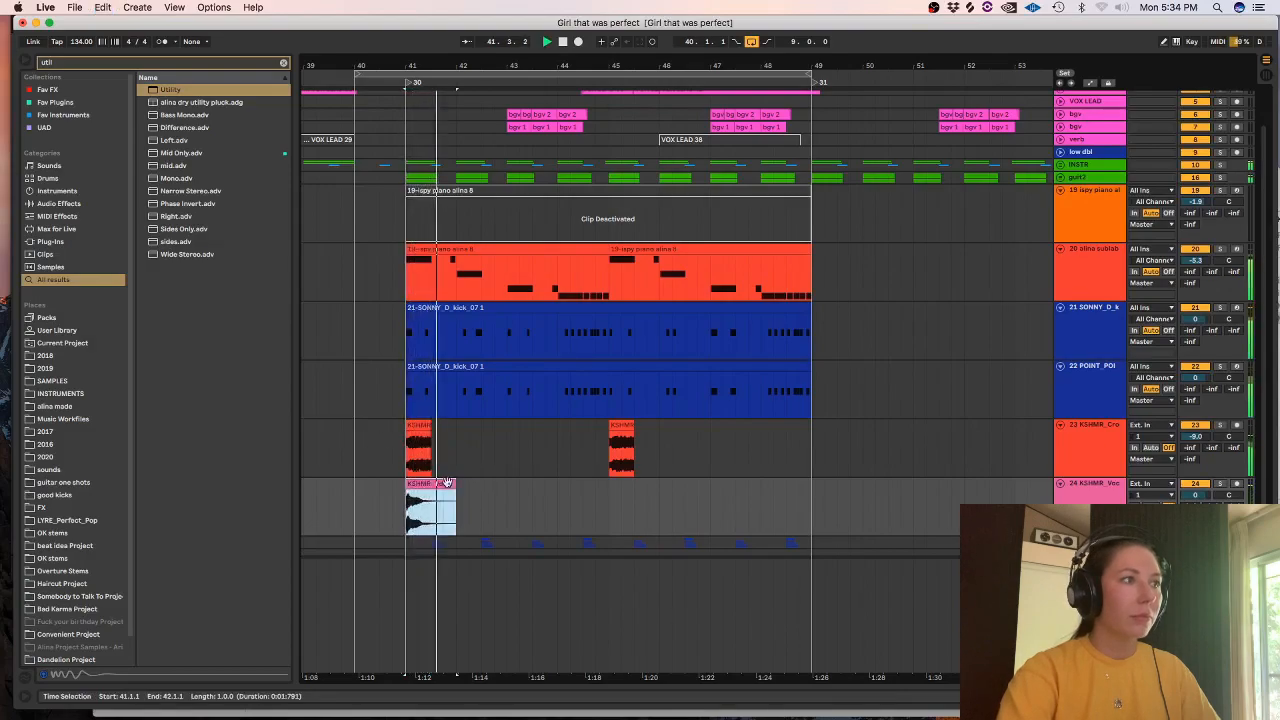
{"action": "left_click", "coordinate": [1220, 484]}
{"action": "key", "text": "space"}
{"action": "key", "text": "Delete"}
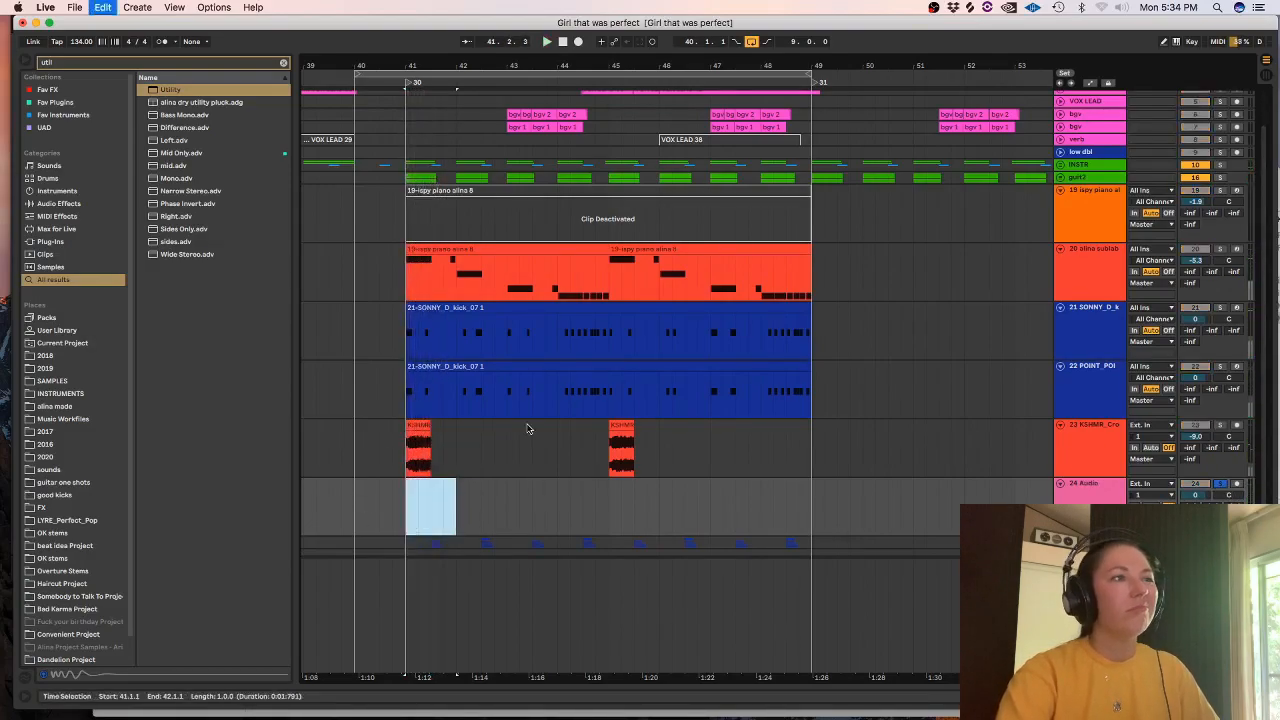
- Preview further KSHMR samples in Splice and place KSHMR_Stadium_Clap_04.wav at bar 41 on the empty audio track
{"action": "left_click", "coordinate": [969, 8]}
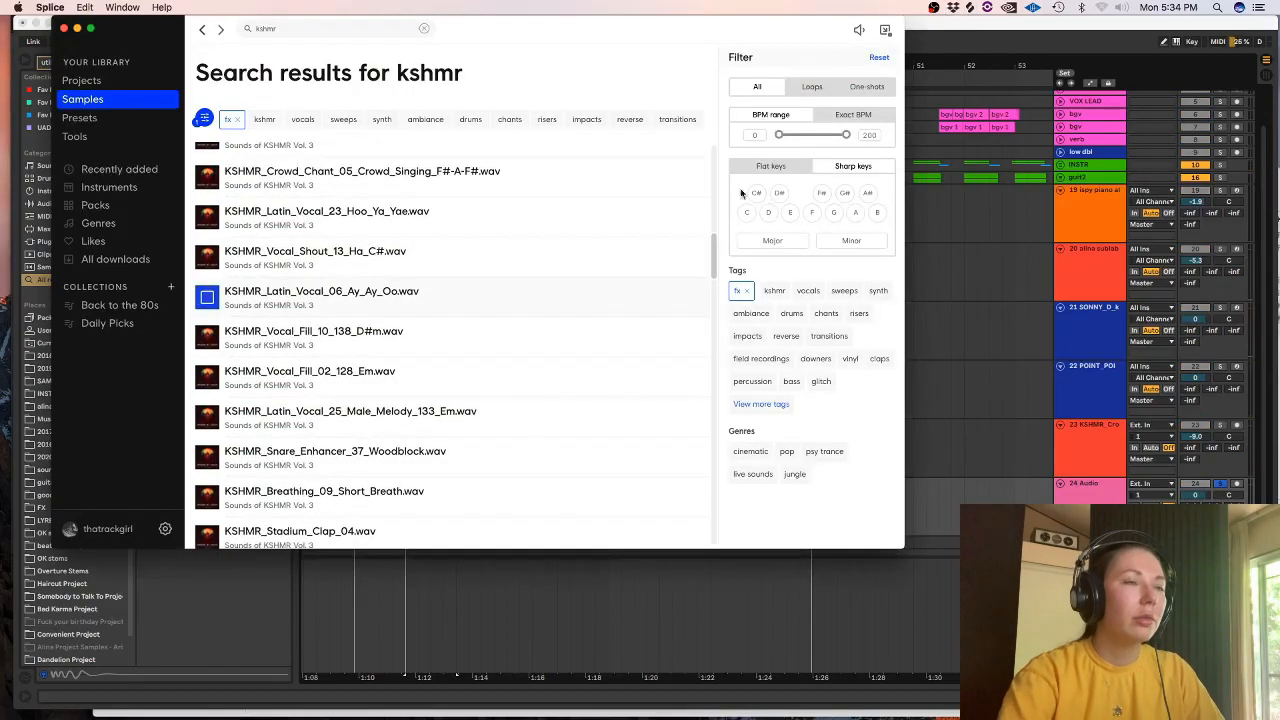
{"action": "key", "text": "Down"}
{"action": "key", "text": "Down"}
{"action": "key", "text": "Down"}
{"action": "key", "text": "Down"}
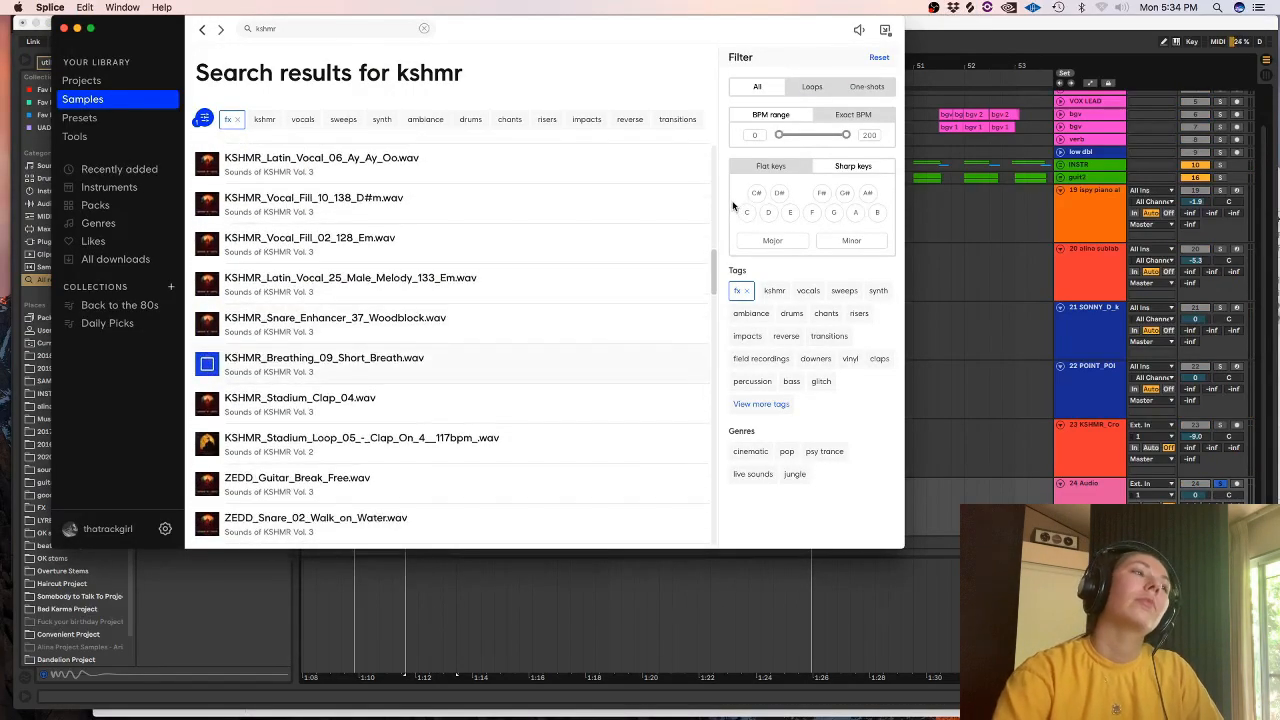
{"action": "left_click_drag", "start_coordinate": [673, 385], "coordinate": [405, 498]}
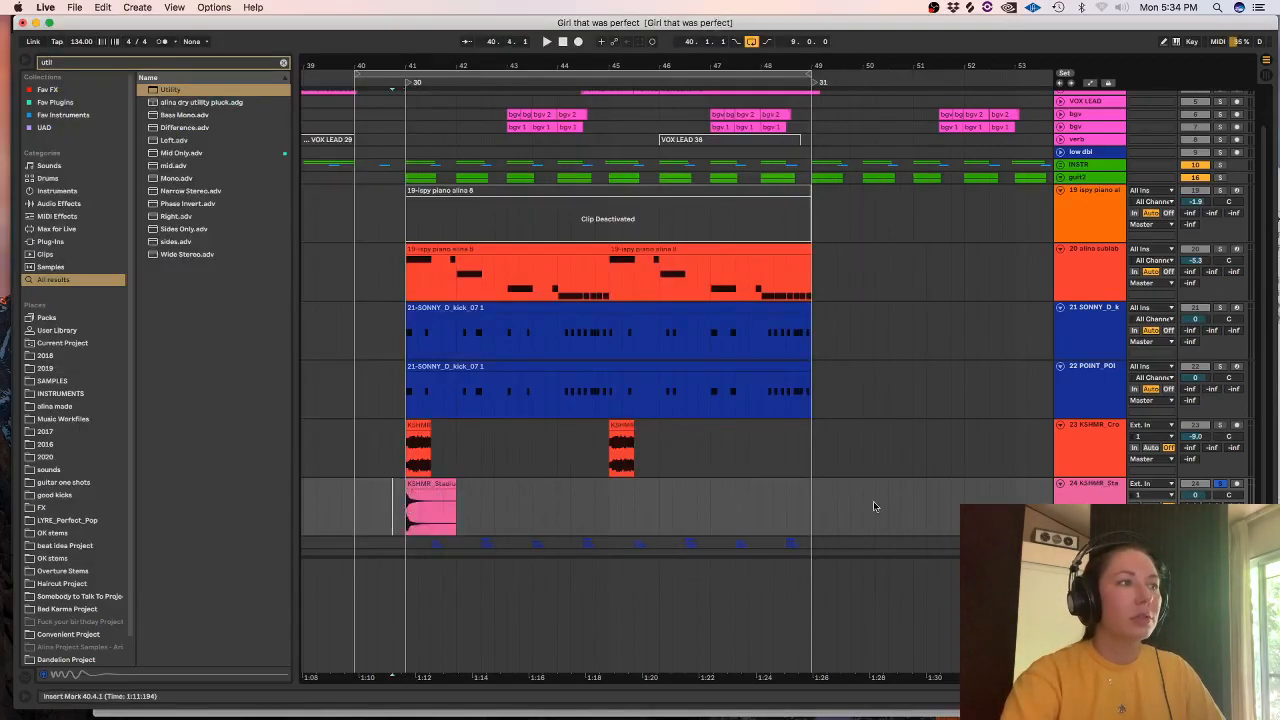
- Play the chorus with the stadium clap and undo the sample's placement
{"action": "key", "text": "space"}
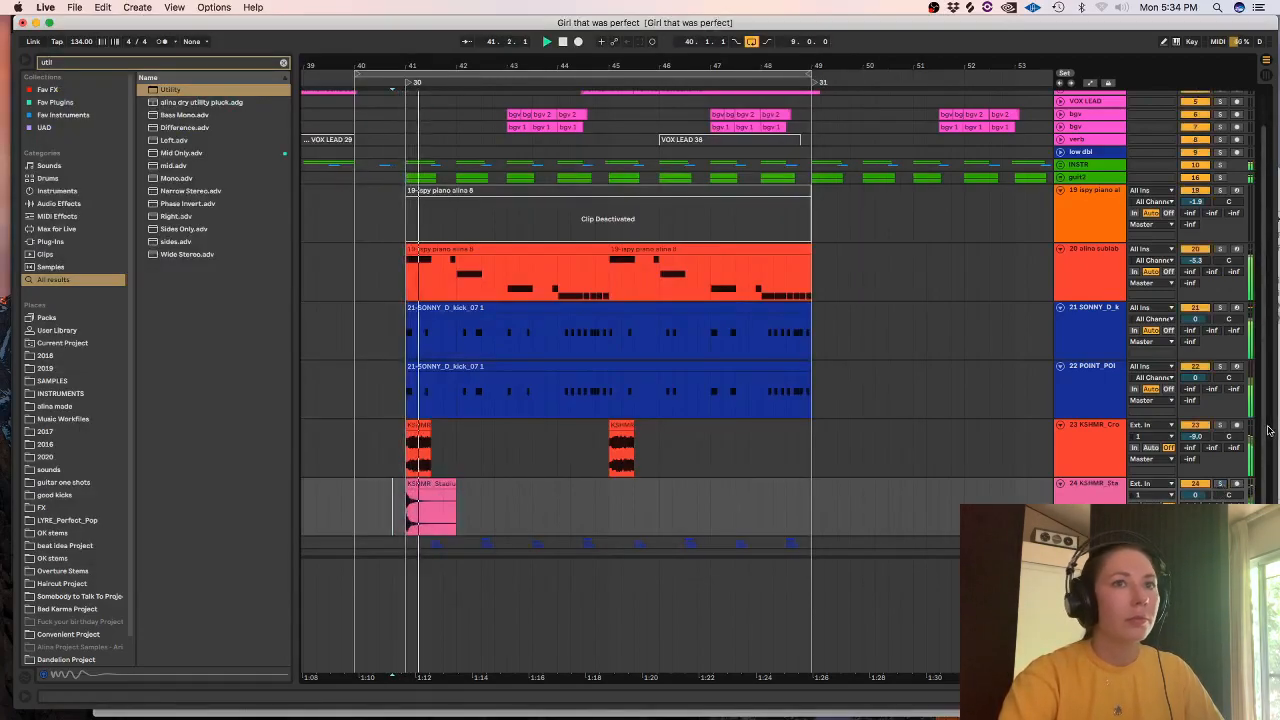
{"action": "scroll", "coordinate": [411, 479], "scroll_direction": "down", "scroll_amount": 3}
{"action": "key", "text": "space"}
{"action": "key", "text": "super+z"}
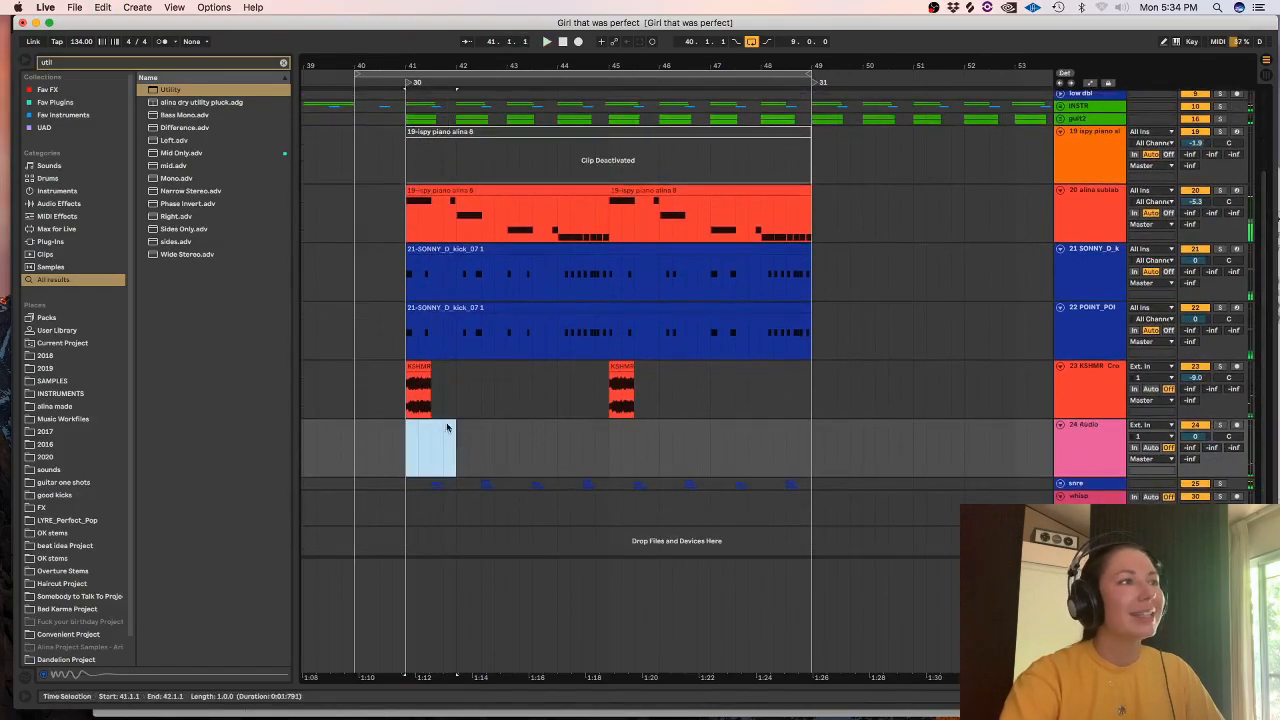
- Find KSHMR_Group_Shout_09_Hey_G#.wav in Splice and place it at bar 41 on the empty audio track
{"action": "left_click", "coordinate": [971, 8]}
{"action": "scroll", "coordinate": [207, 390], "scroll_direction": "down", "scroll_amount": 3}
{"action": "scroll", "coordinate": [207, 400], "scroll_direction": "up", "scroll_amount": 1}
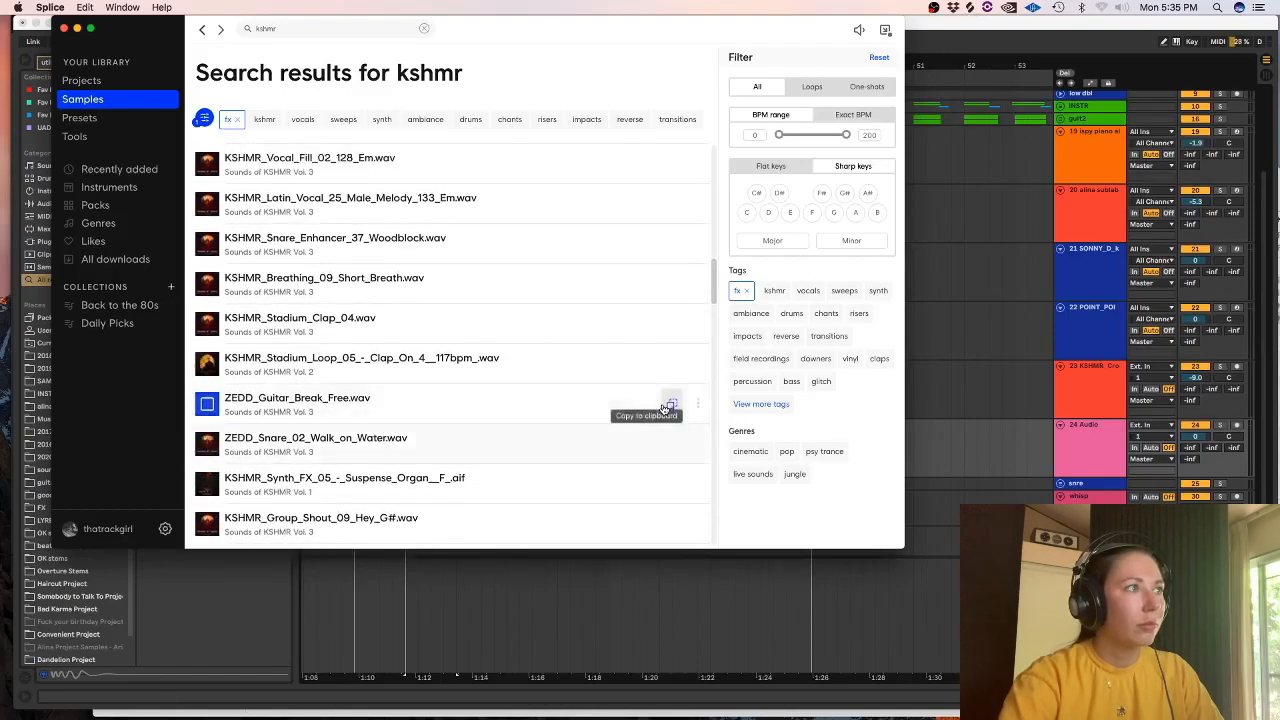
{"action": "scroll", "coordinate": [664, 408], "scroll_direction": "down", "scroll_amount": 1}
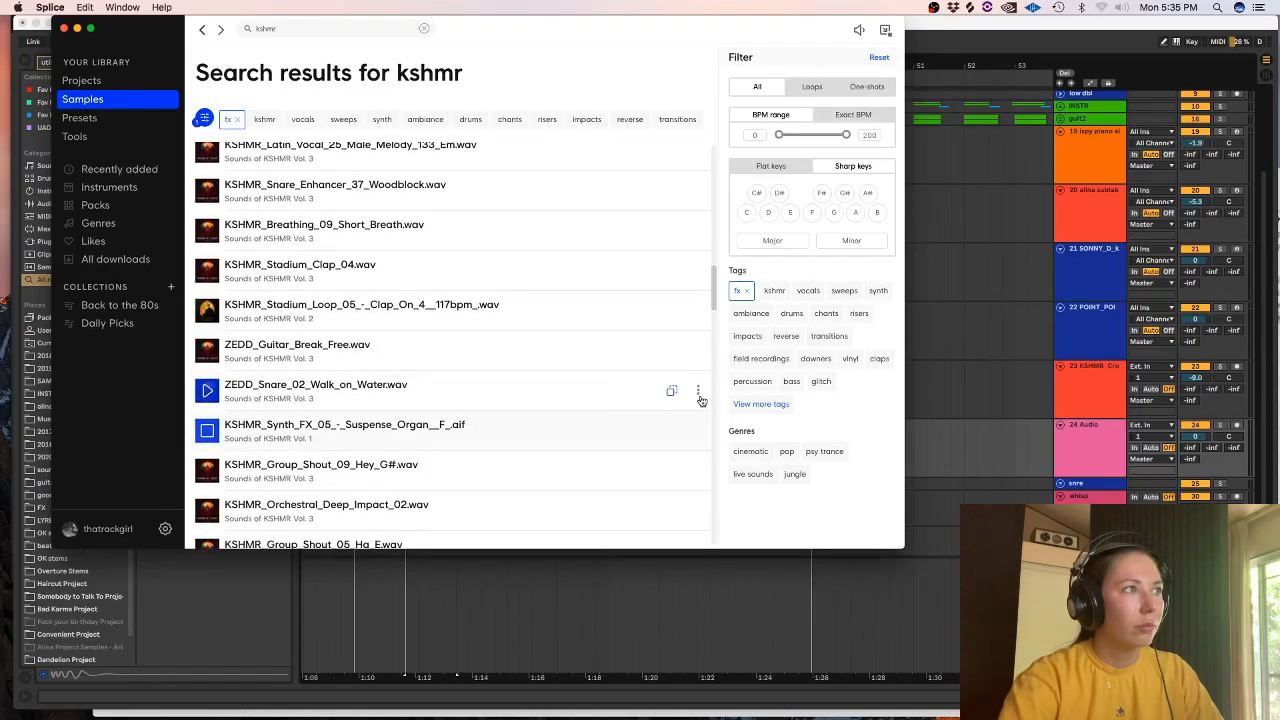
{"action": "scroll", "coordinate": [701, 400], "scroll_direction": "down", "scroll_amount": 1}
{"action": "scroll", "coordinate": [693, 440], "scroll_direction": "up", "scroll_amount": 1}
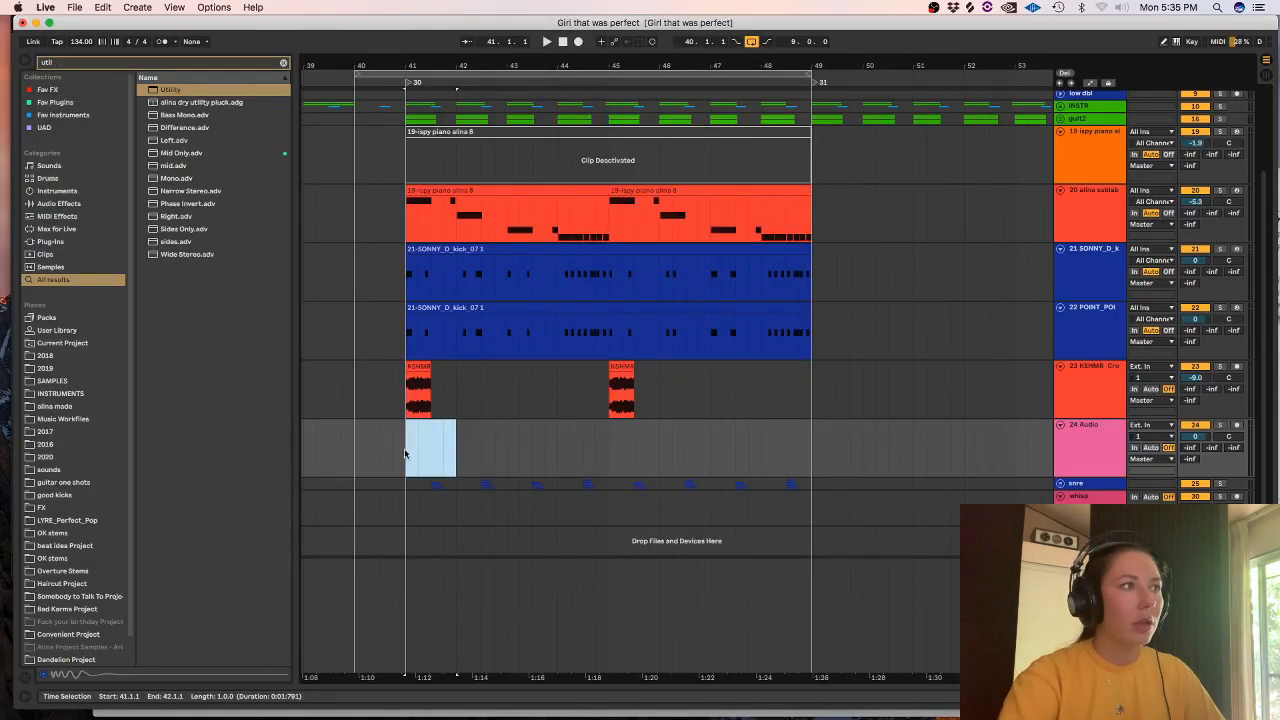
{"action": "left_click_drag", "start_coordinate": [404, 453], "coordinate": [405, 453]}
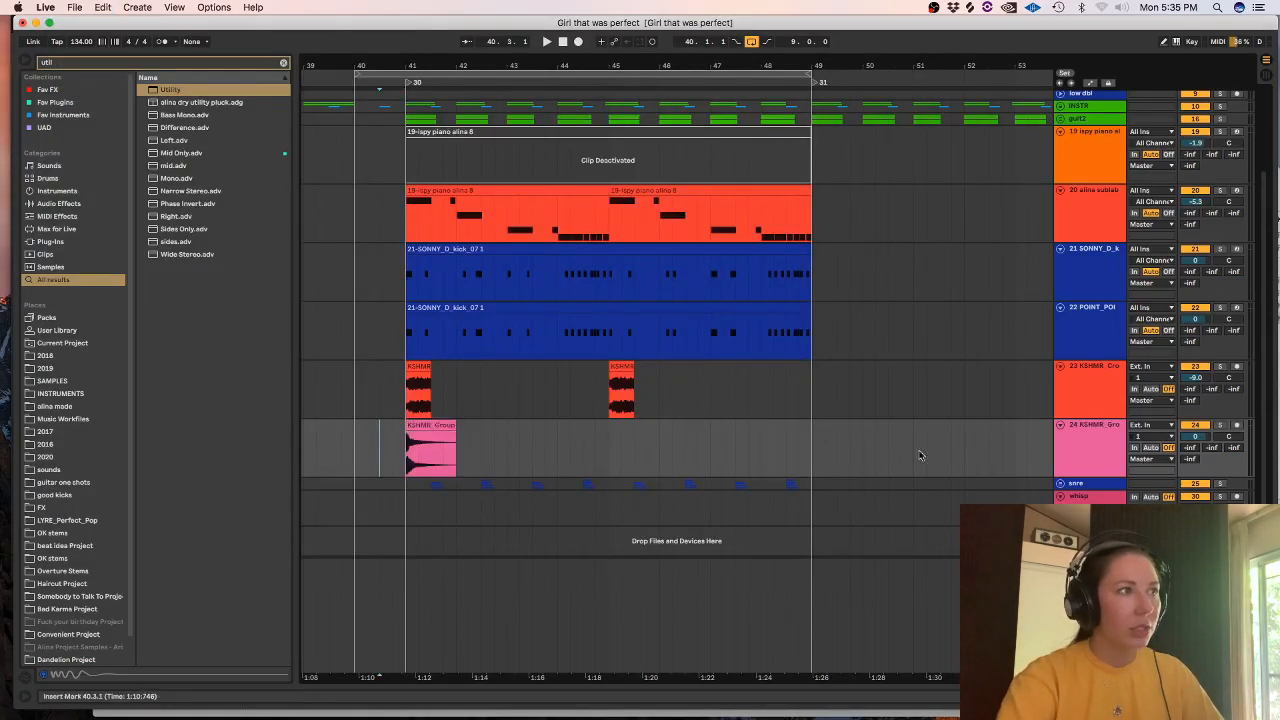
- Set the group shout track to -4.6 dB panned 16R and load ValhallaVintageVerb on it
{"action": "key", "text": "space"}
{"action": "left_click_drag", "start_coordinate": [1195, 436], "coordinate": [1198, 439]}
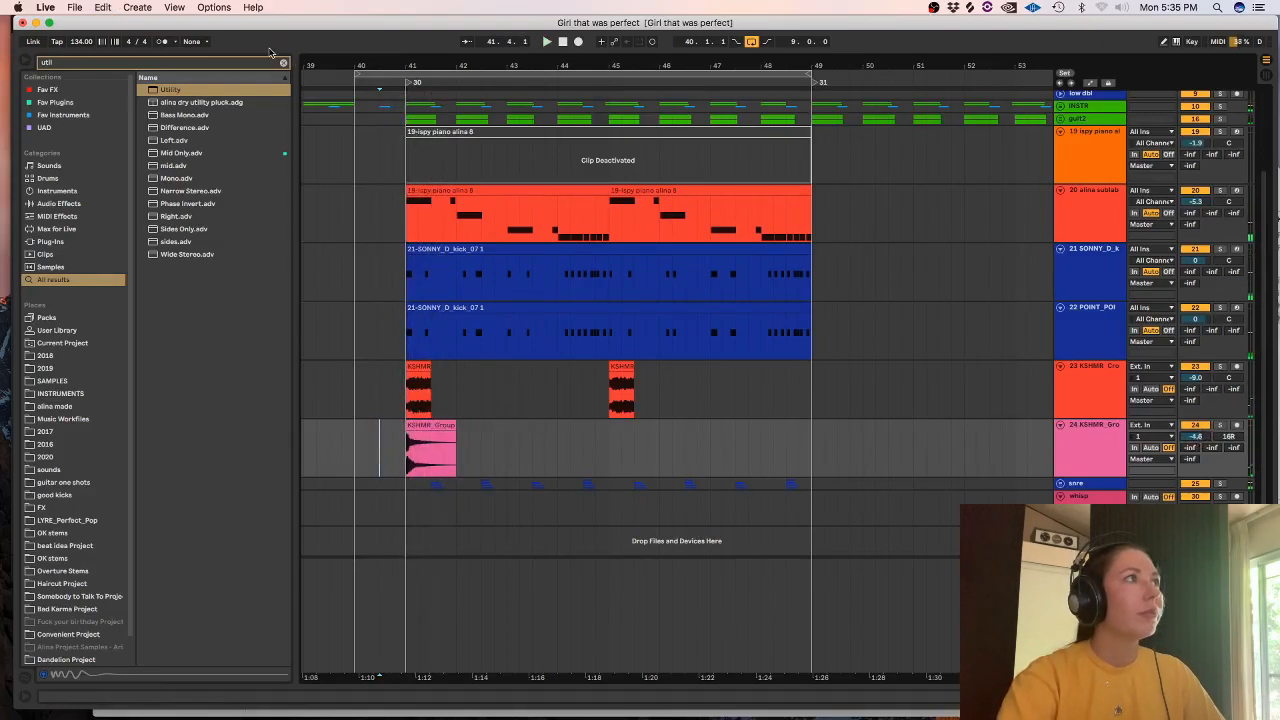
{"action": "left_click", "coordinate": [283, 63]}
{"action": "type", "text": "voha"}
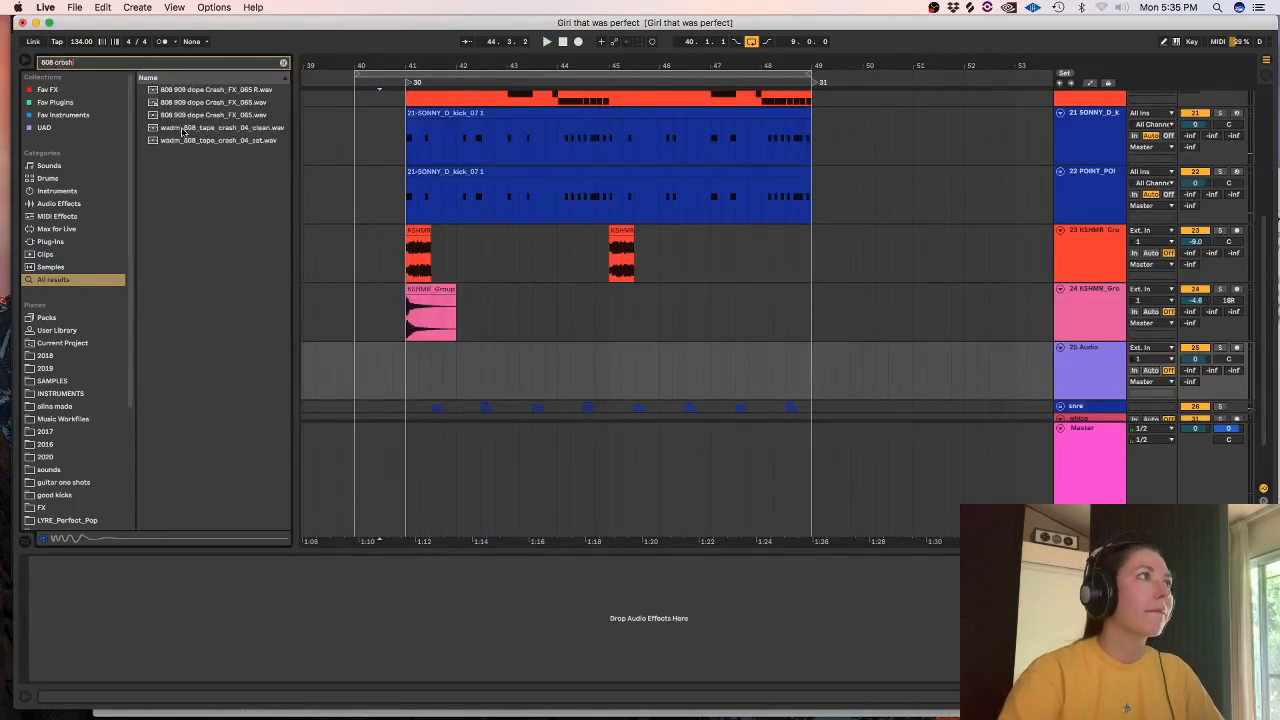
- Place 808 909 dope Crash_FX_065.wav at bar 41 on a new audio track and lower the track to -10.5 dB
{"action": "left_click", "coordinate": [181, 114]}
{"action": "left_click_drag", "start_coordinate": [183, 113], "coordinate": [408, 371]}
{"action": "left_click", "coordinate": [341, 377]}
{"action": "key", "text": "space"}
{"action": "left_click_drag", "start_coordinate": [1188, 357], "coordinate": [1188, 362]}
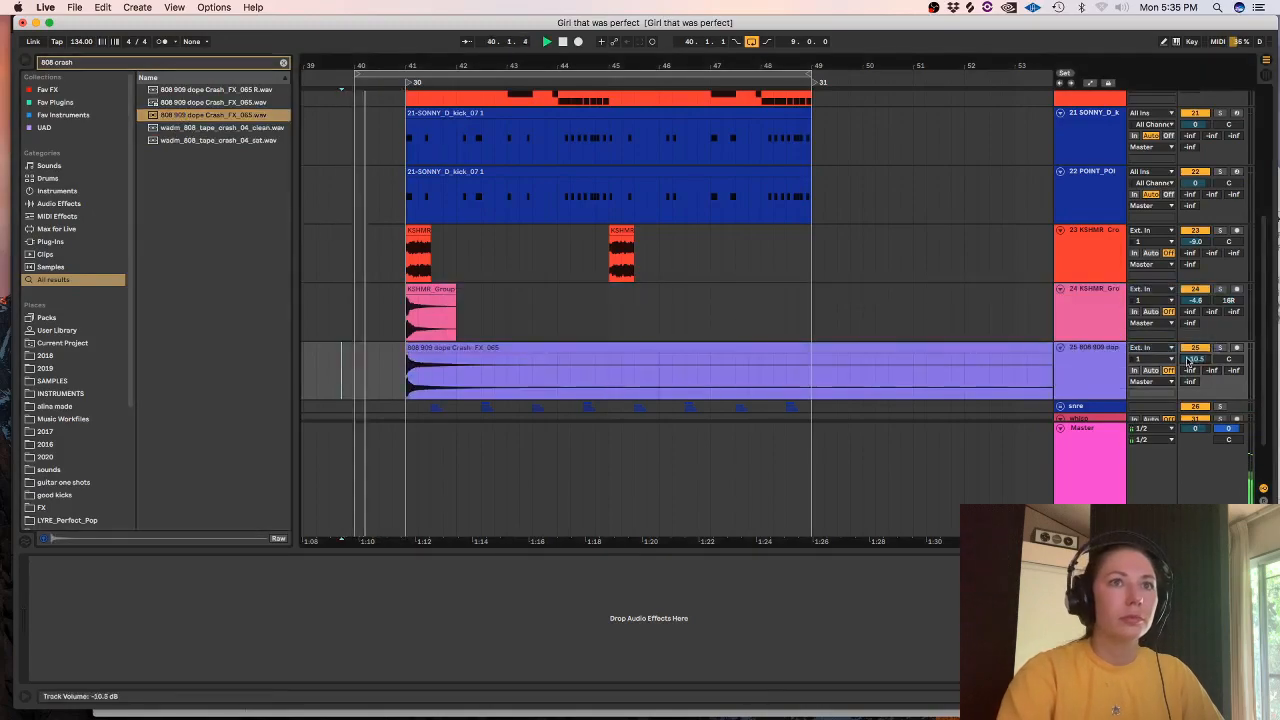
- Cut the group shout and crash to half a bar by deleting their audio up to bar 47, and set the crash track to -8.0 dB
{"action": "left_click_drag", "start_coordinate": [713, 373], "coordinate": [381, 310]}
{"action": "key", "text": "Delete"}
{"action": "left_click", "coordinate": [767, 347]}
{"action": "key", "text": "Delete"}
{"action": "key", "text": "space"}
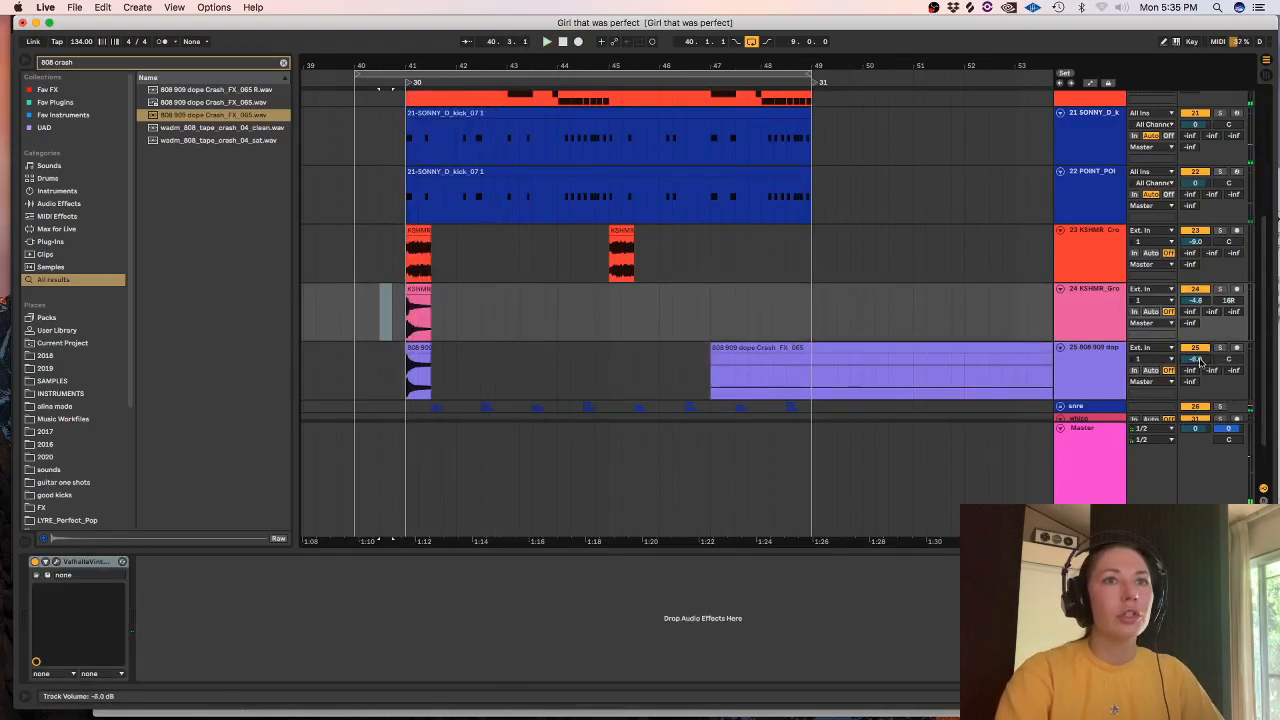
- Play the lead-in to the chorus with the shortened crash and turn off the arrangement loop
{"action": "left_click", "coordinate": [350, 369]}
{"action": "key", "text": "space"}
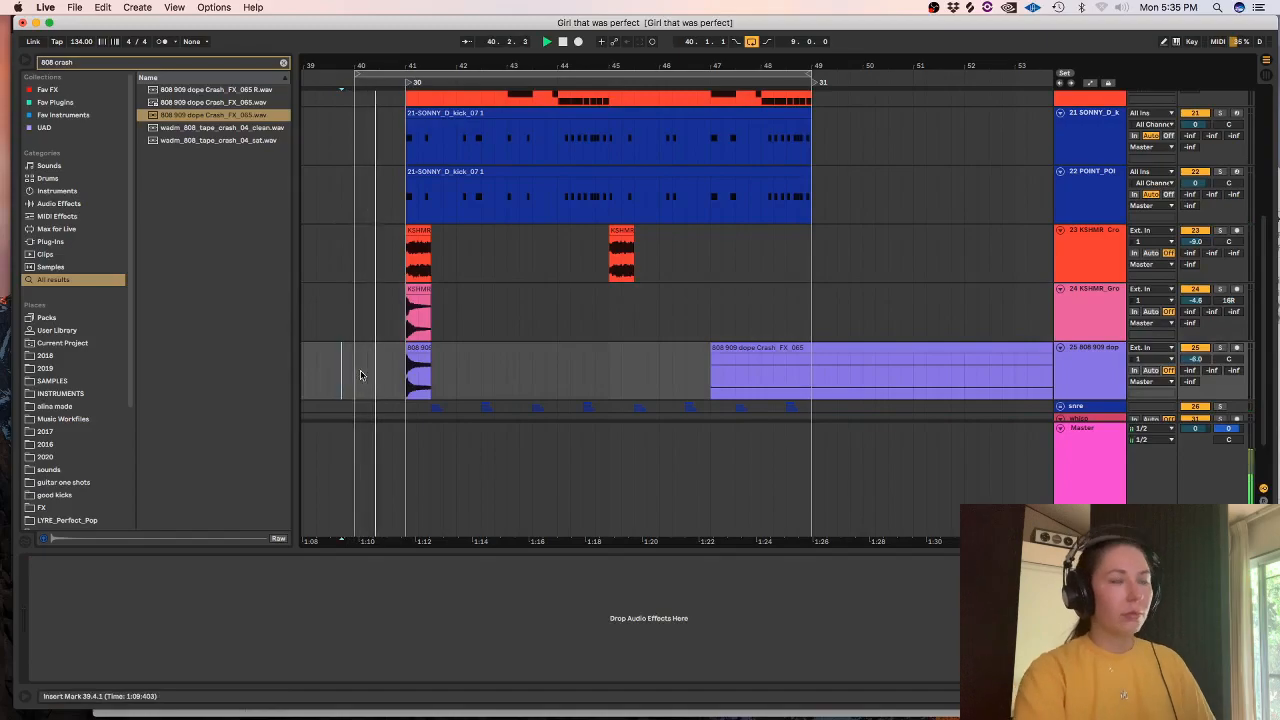
{"action": "left_click", "coordinate": [750, 43]}
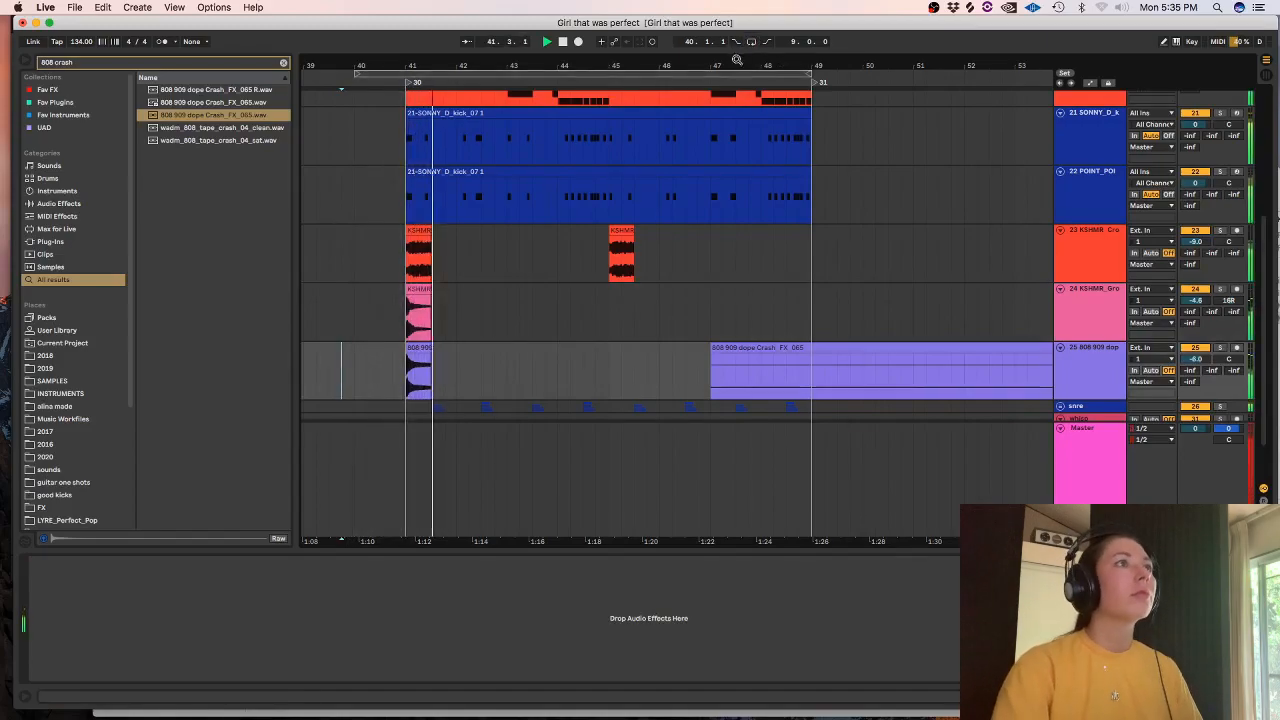
- Tighten the crash clip's start so it hits on bar 41, and delete the leftover crash audio from bar 47 onward
{"action": "scroll", "coordinate": [401, 386], "scroll_direction": "up", "scroll_amount": 5}
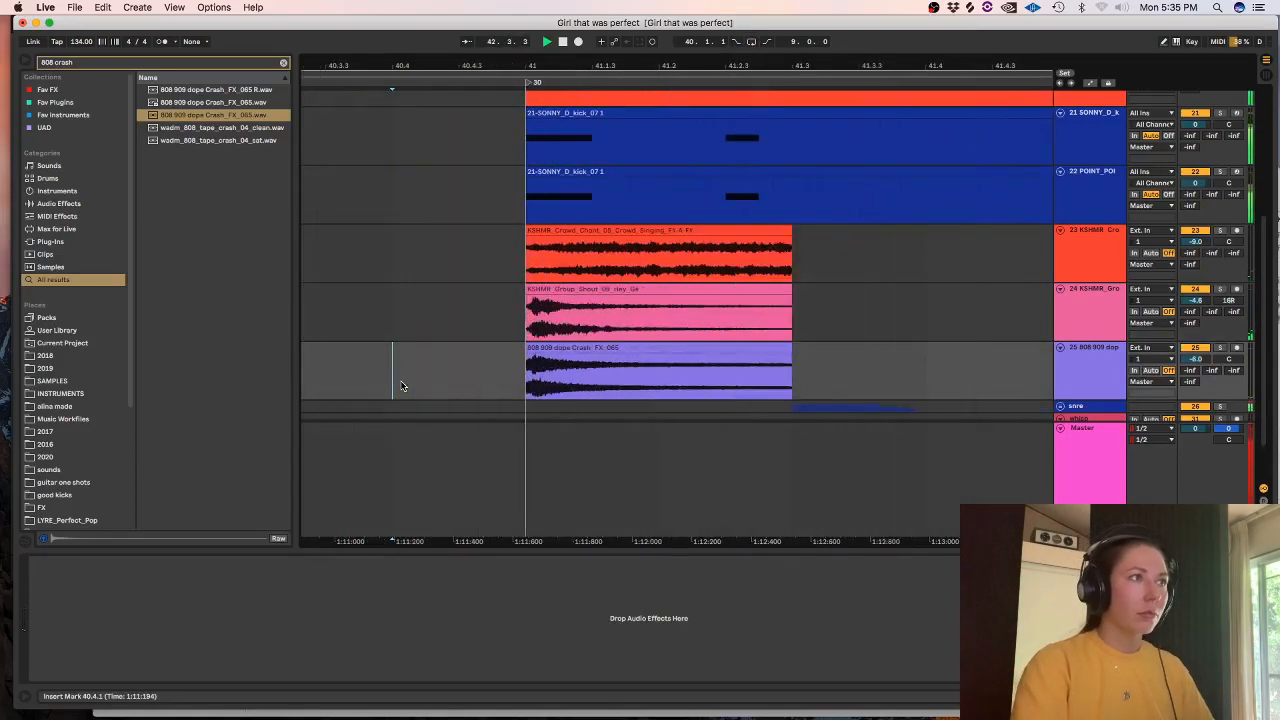
{"action": "left_click", "coordinate": [531, 369]}
{"action": "left_click", "coordinate": [423, 360]}
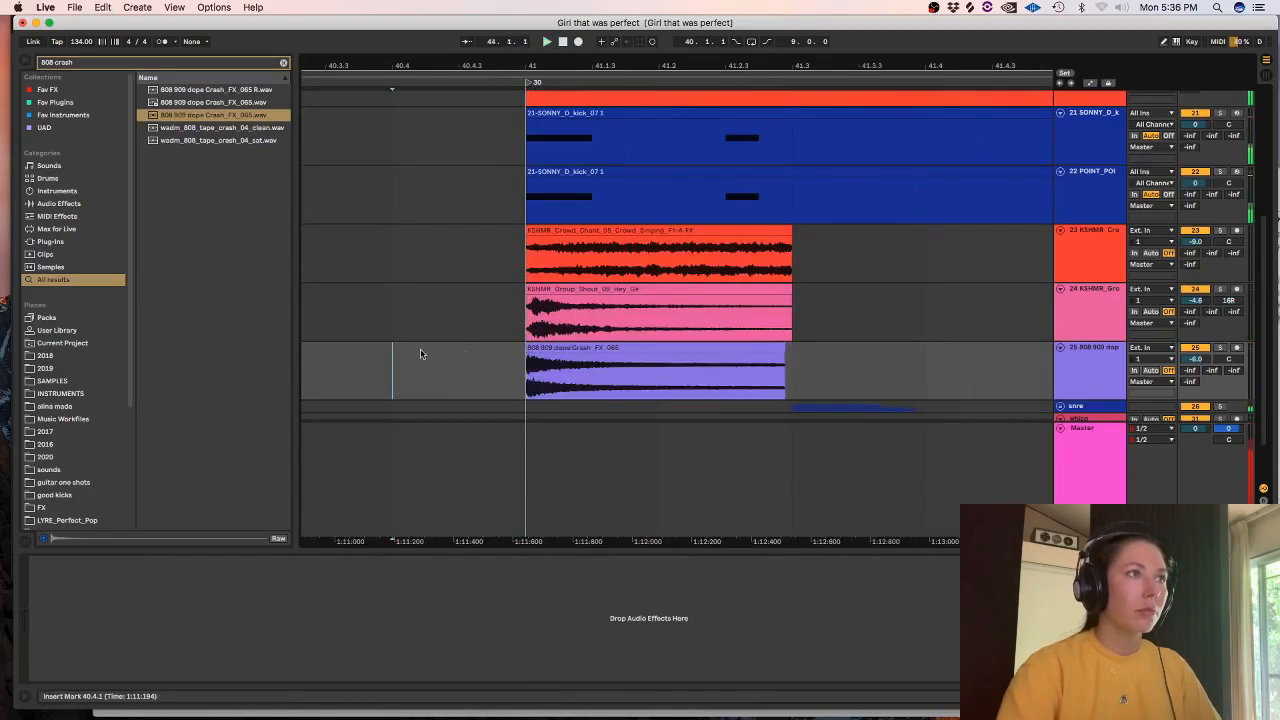
{"action": "left_click", "coordinate": [521, 307]}
{"action": "scroll", "coordinate": [521, 307], "scroll_direction": "down", "scroll_amount": 6}
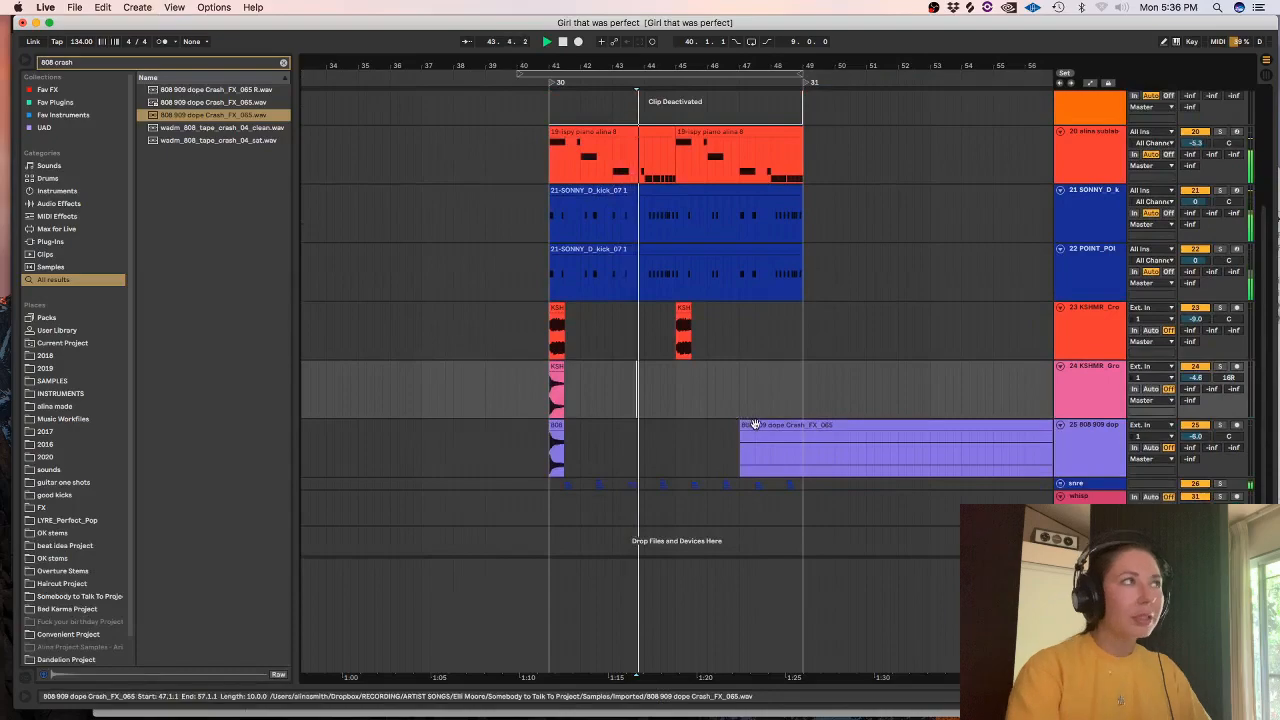
{"action": "left_click", "coordinate": [1077, 463]}
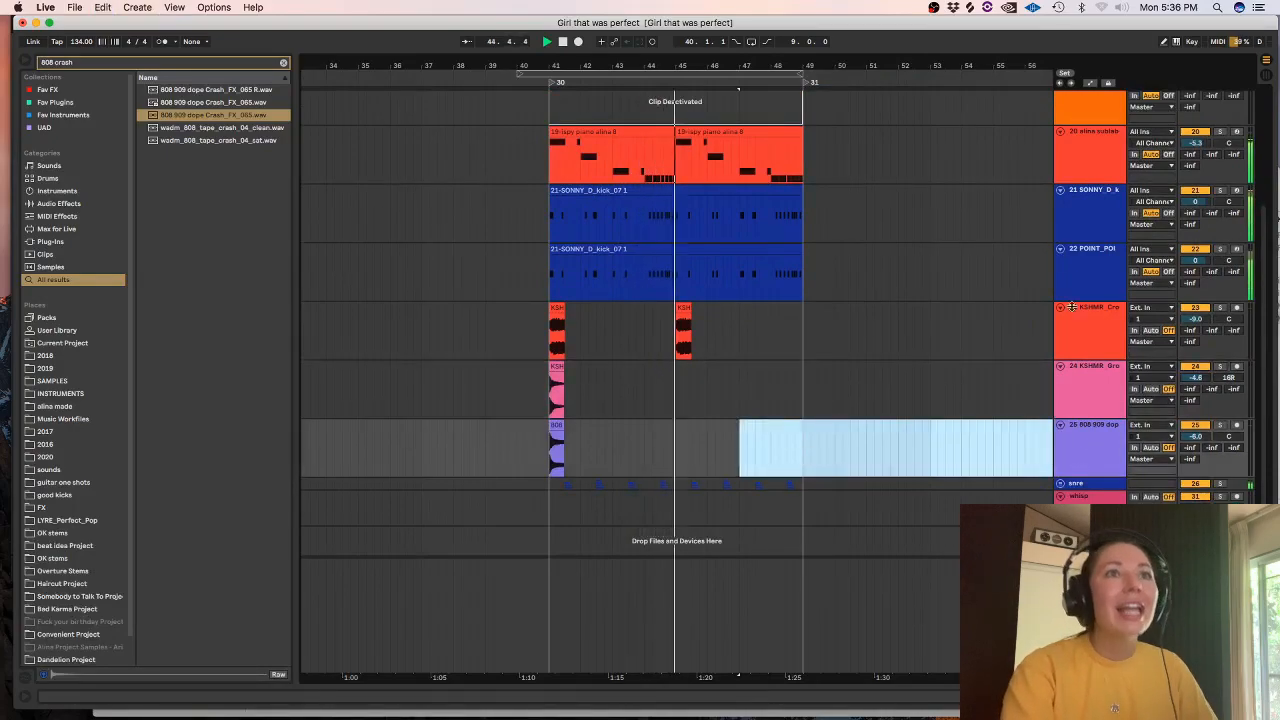
- Add a new audio track directly below the second kick track, POINT_POI
{"action": "key", "text": "Up"}
{"action": "key", "text": "Up"}
{"action": "key", "text": "Up"}
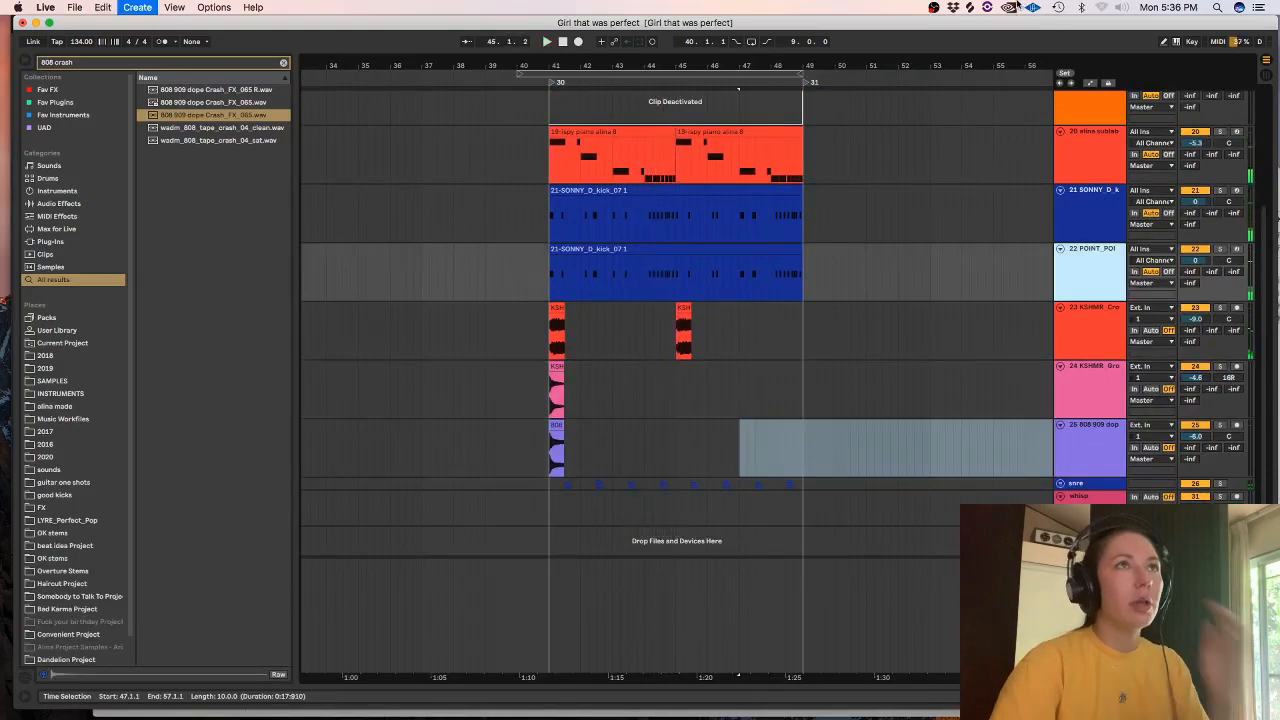
{"action": "key", "text": "super+t"}
- Audition drum loops in Splice and place a Zenhiser TEB loop at bar 41 on another new audio track below POINT_POI
{"action": "left_click", "coordinate": [980, 7]}
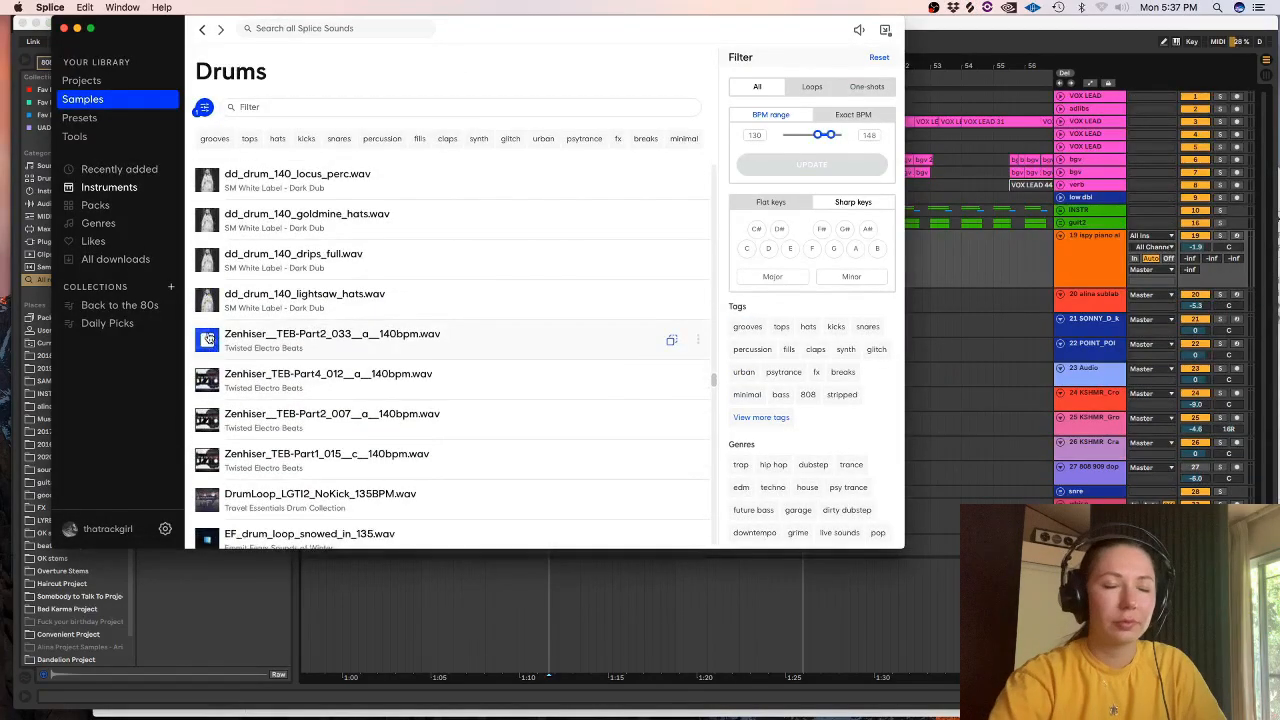
{"action": "scroll", "coordinate": [208, 337], "scroll_direction": "down", "scroll_amount": 2}
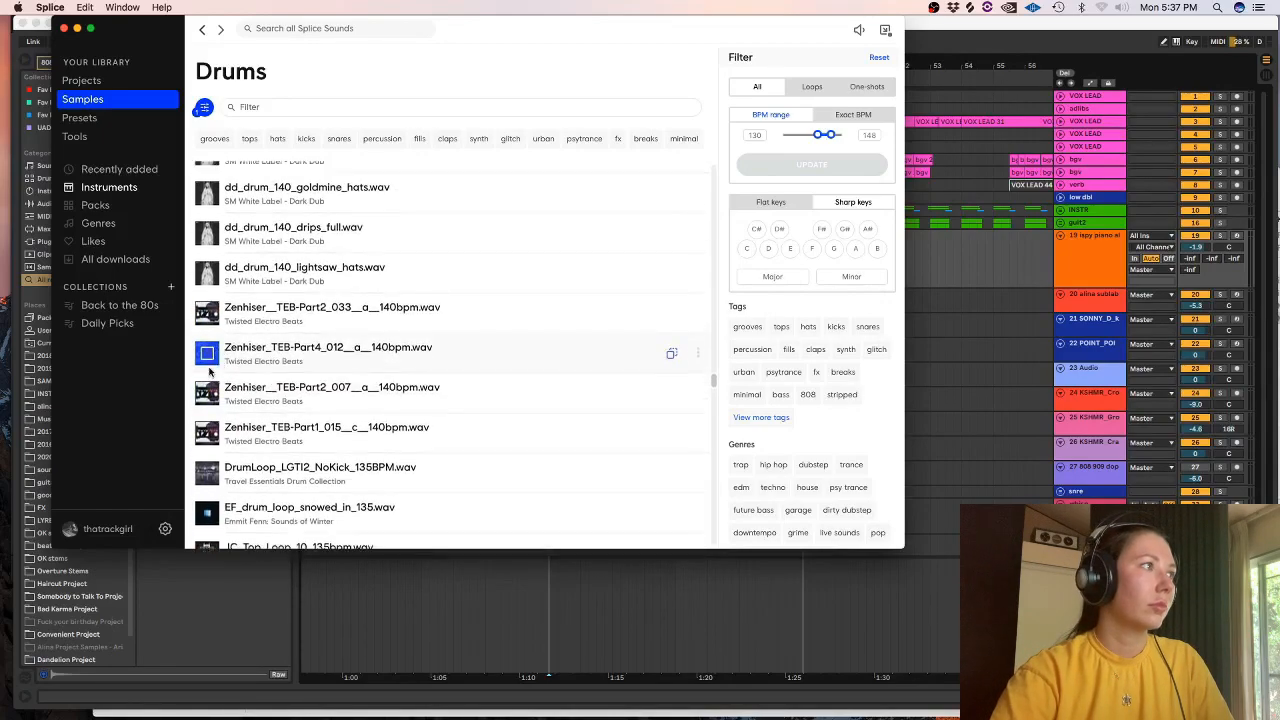
{"action": "left_click", "coordinate": [926, 354]}
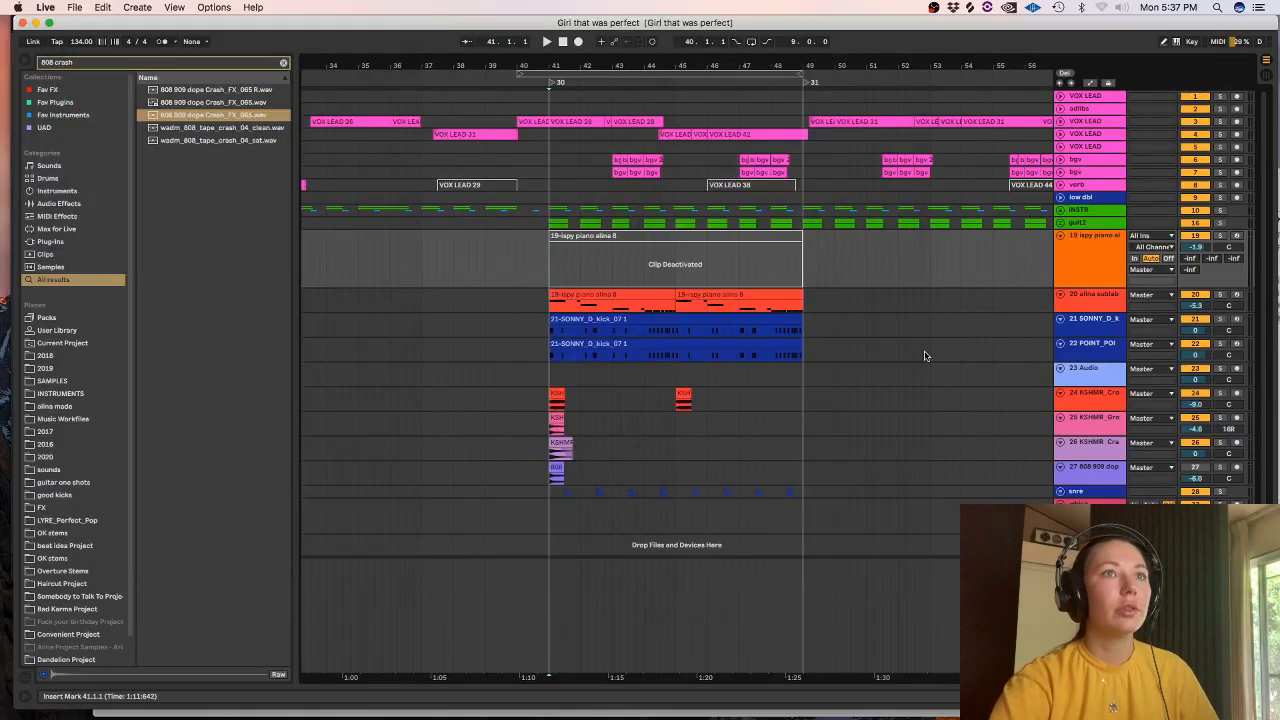
{"action": "left_click", "coordinate": [1087, 353]}
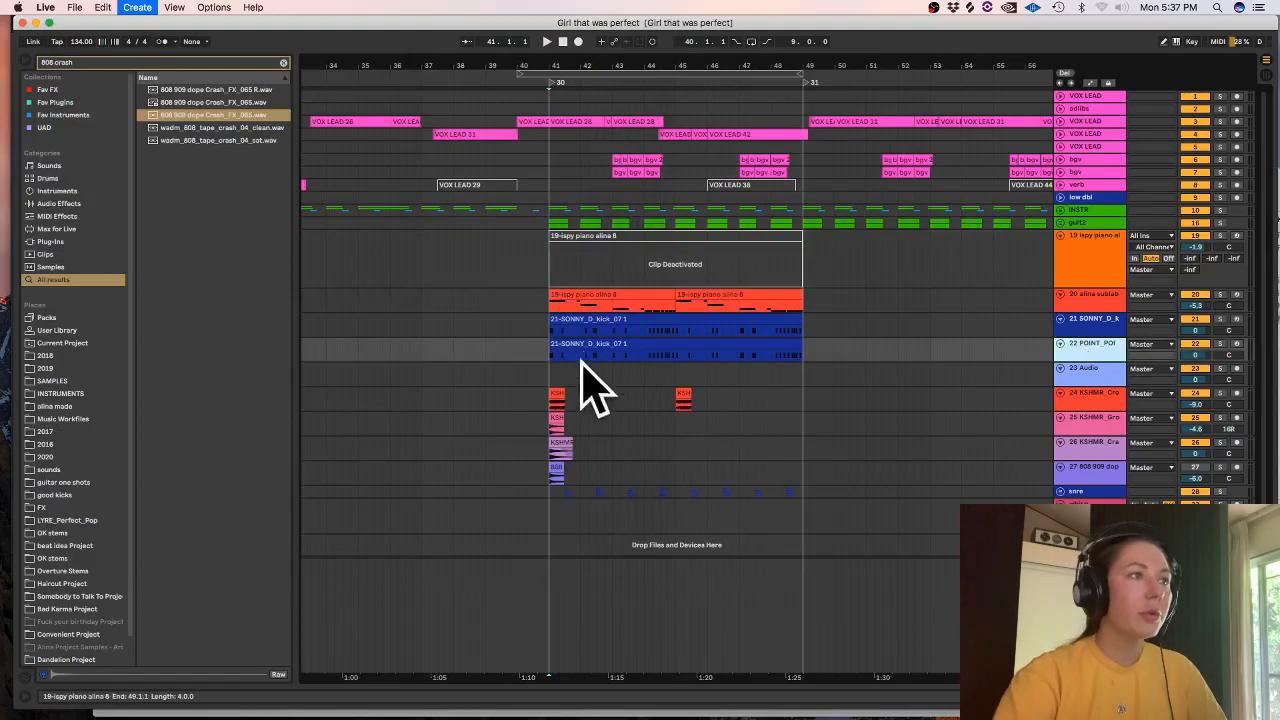
{"action": "left_click_drag", "start_coordinate": [595, 380], "coordinate": [597, 393]}
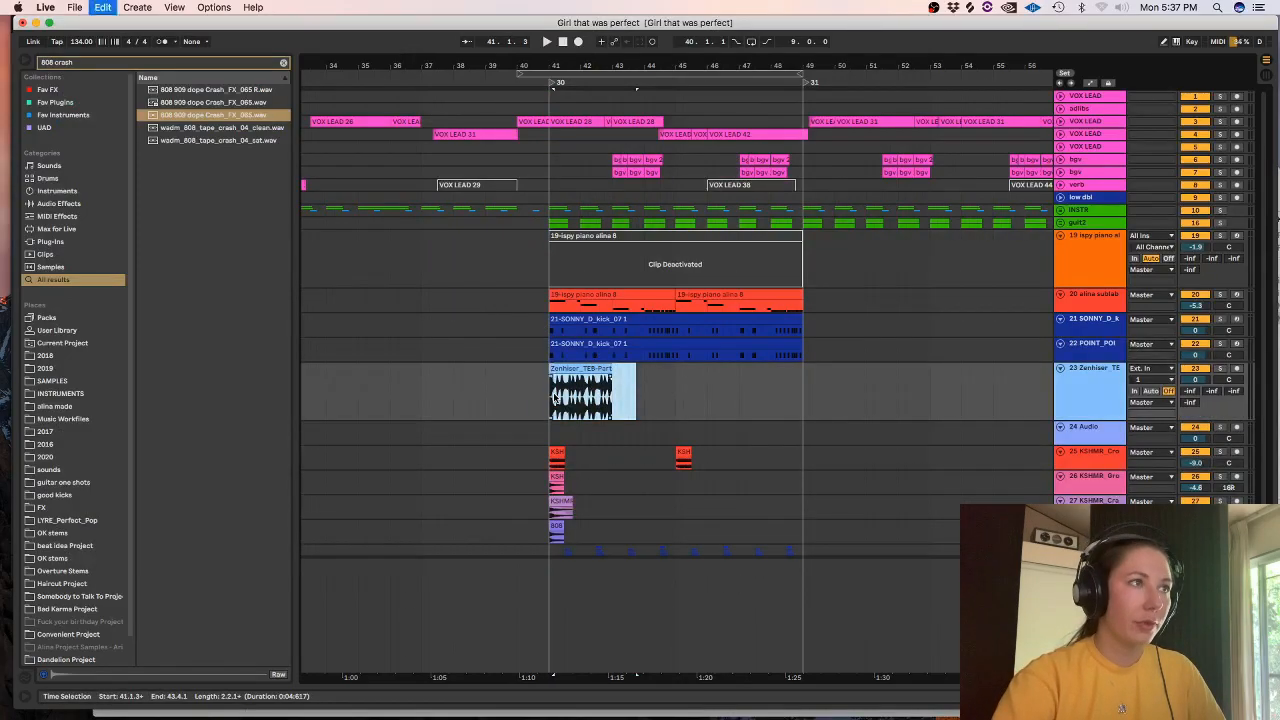
- Shorten the Zenhiser loop to its first hit, play it in the mix and soloed, and delete the clip
{"action": "left_click", "coordinate": [553, 396]}
{"action": "scroll", "coordinate": [551, 385], "scroll_direction": "up", "scroll_amount": 5}
{"action": "key", "text": "space"}
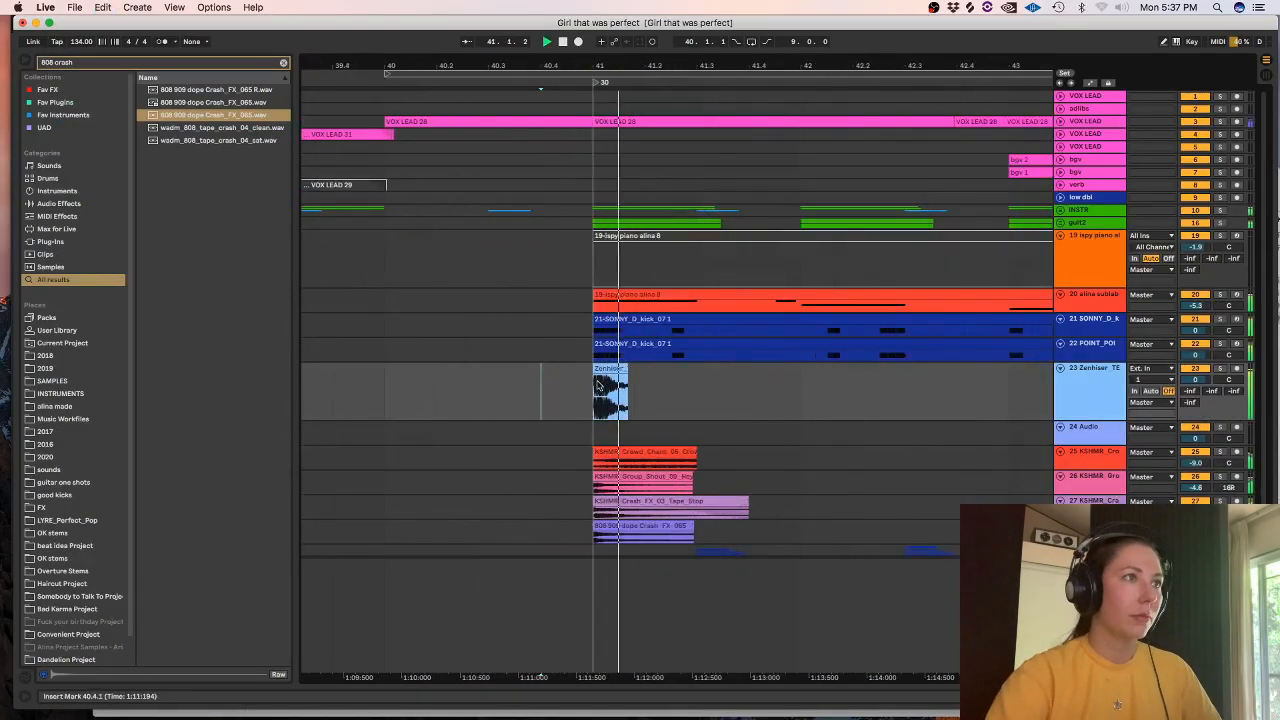
{"action": "left_click", "coordinate": [1220, 369]}
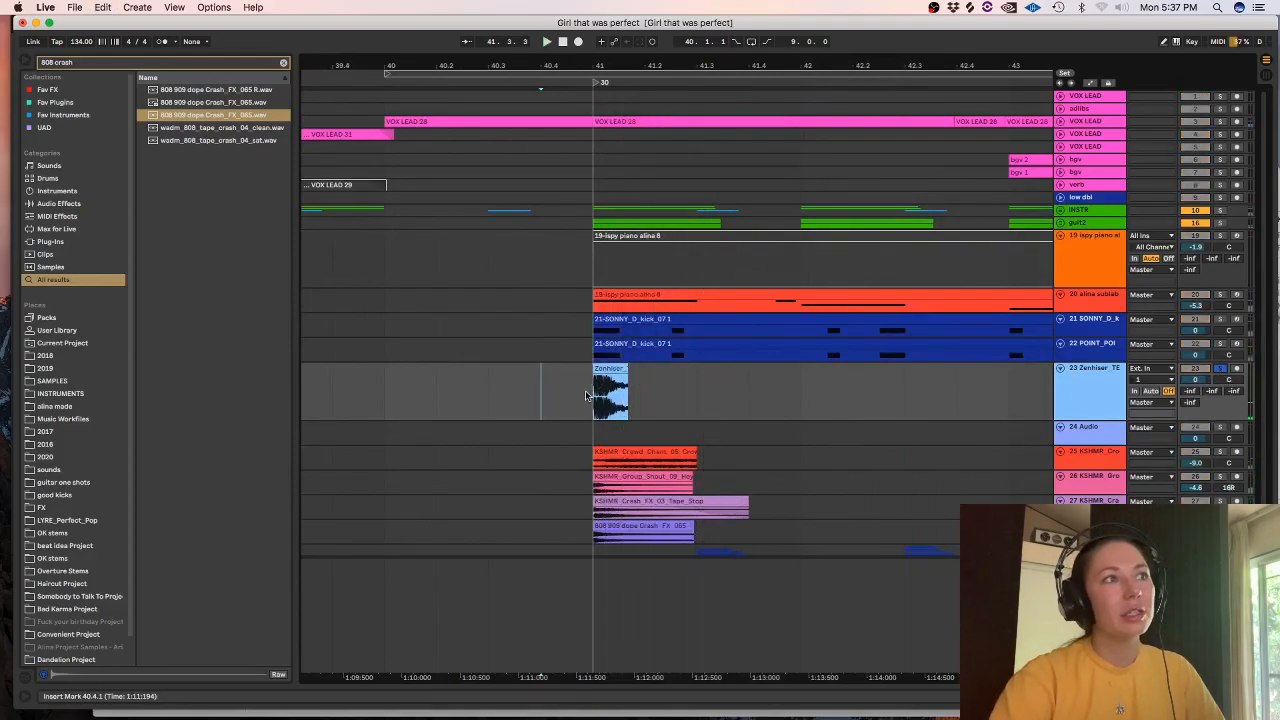
{"action": "key", "text": "space"}
{"action": "left_click", "coordinate": [610, 388]}
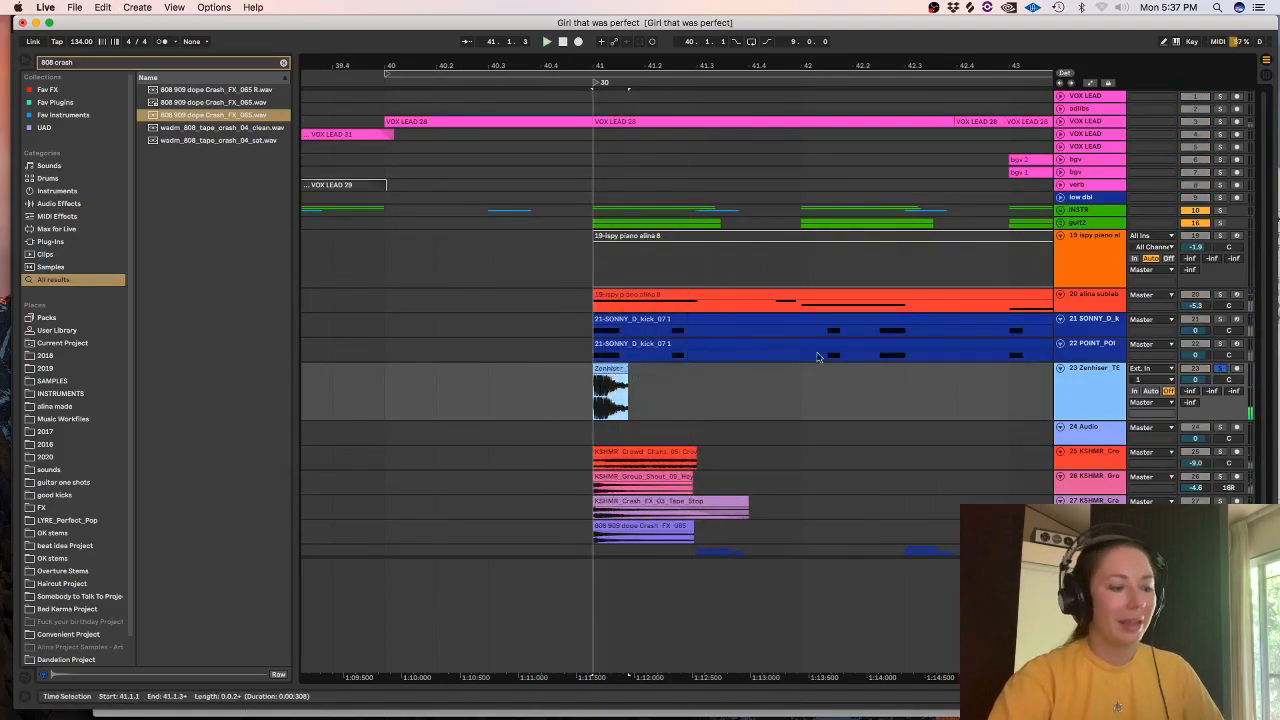
- Search the browser for "stomp", unsolo the emptied audio track, and place CJ_tom_stomp.wav on it at bar 41
{"action": "left_click", "coordinate": [283, 63]}
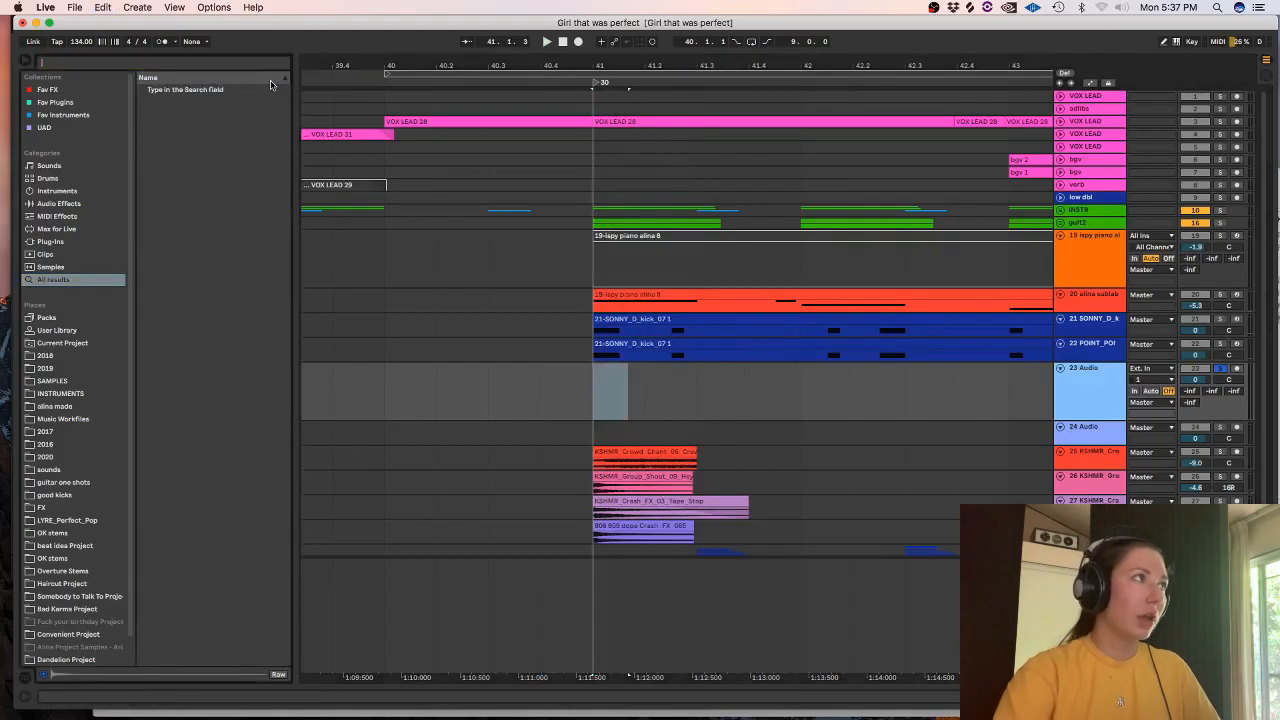
{"action": "type", "text": "stomp"}
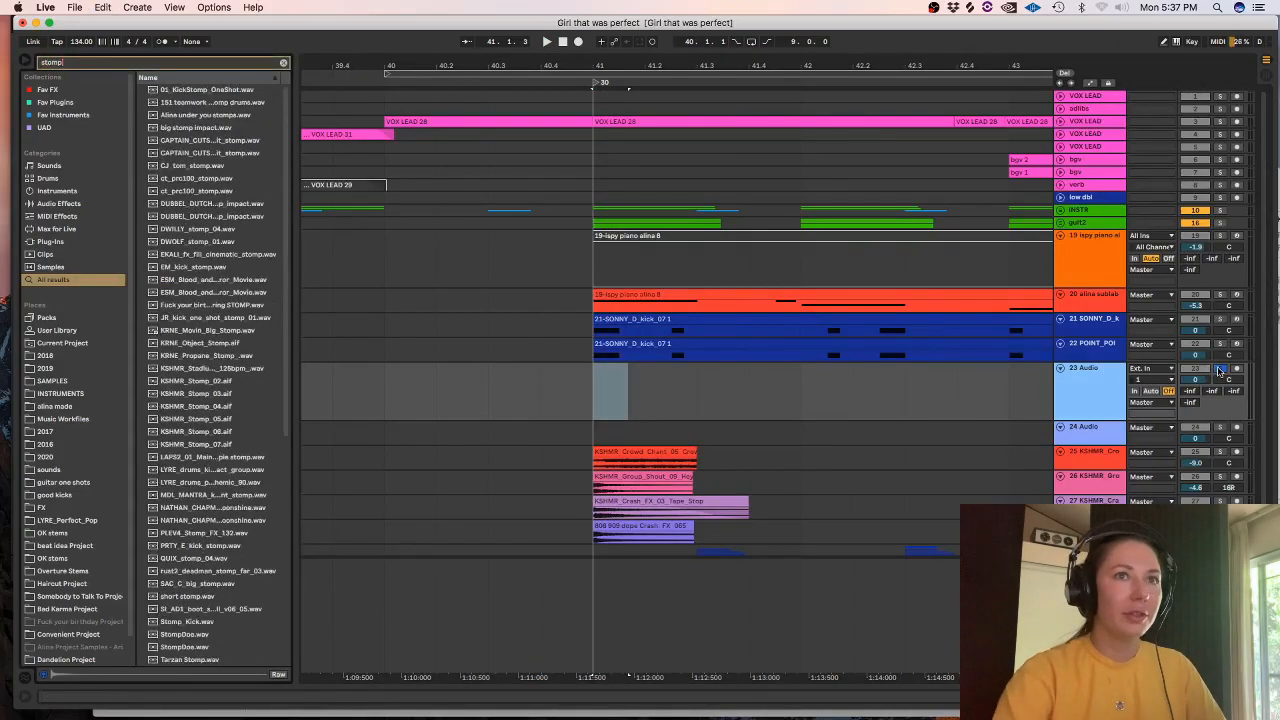
{"action": "left_click", "coordinate": [1220, 369]}
{"action": "left_click", "coordinate": [205, 141]}
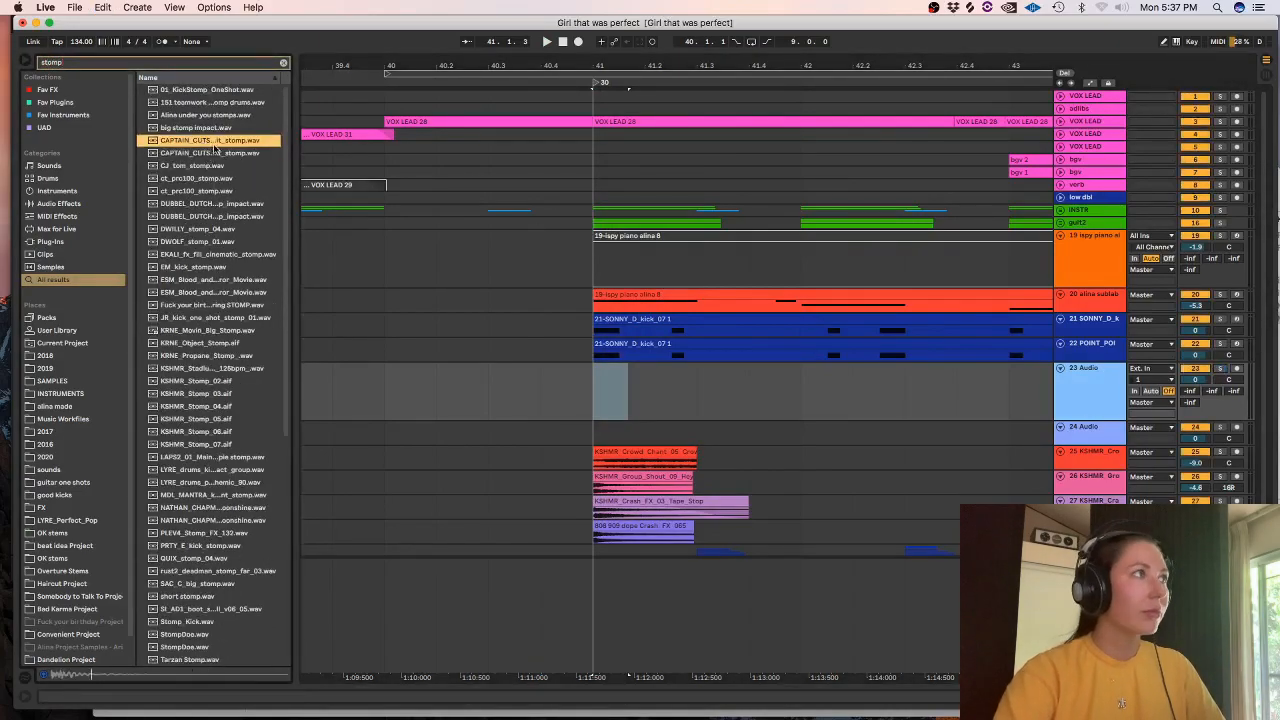
{"action": "left_click", "coordinate": [210, 128]}
{"action": "left_click", "coordinate": [228, 165]}
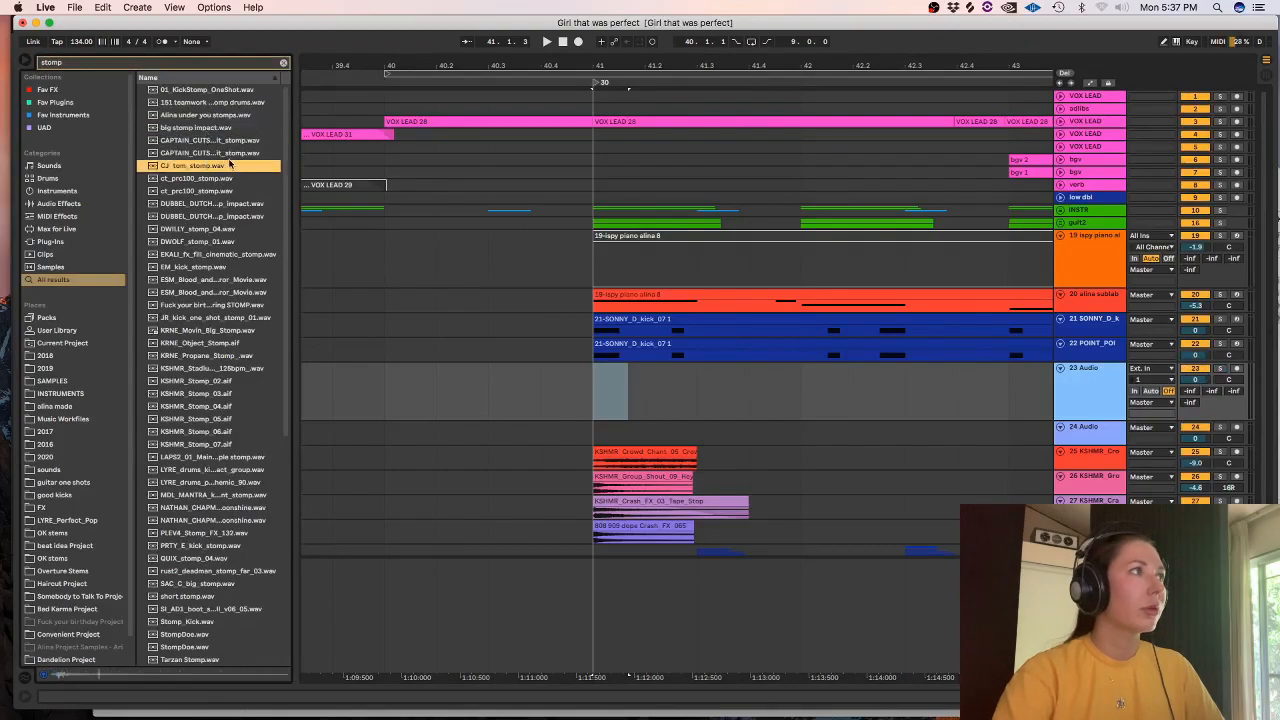
{"action": "key", "text": "Return"}
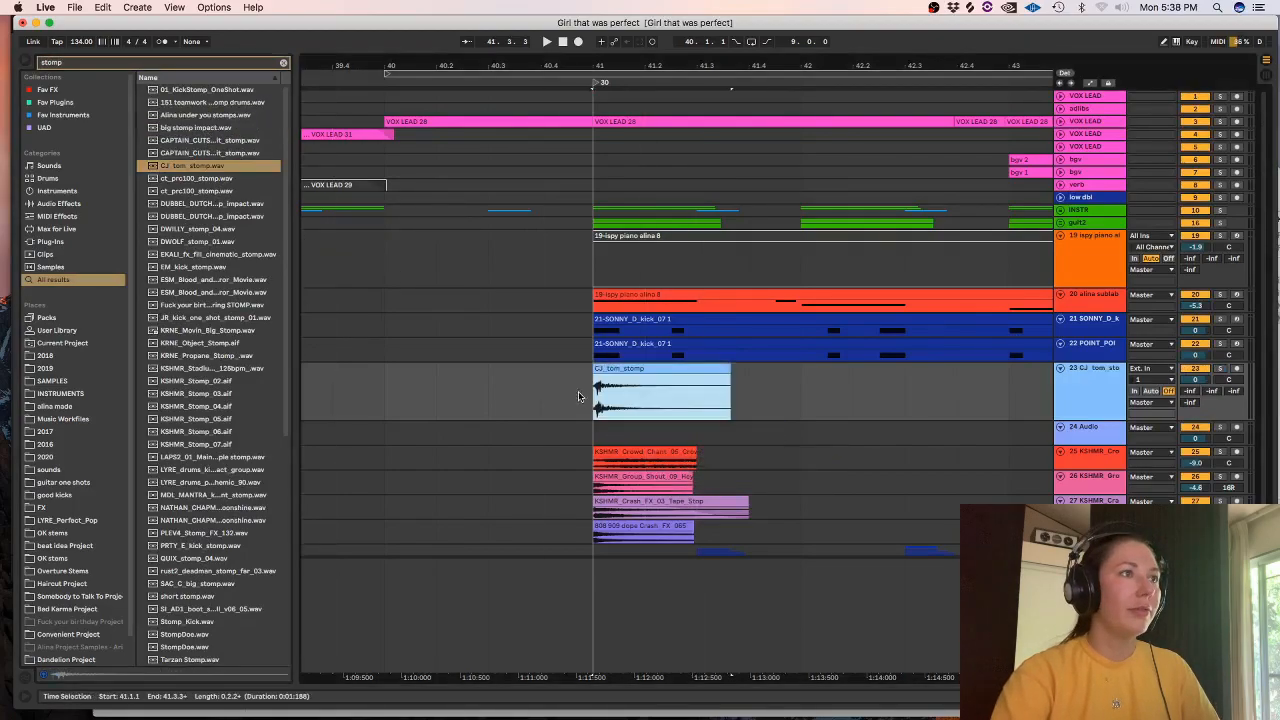
- Insert Equalize on the tom stomp track with a low cut at 137.1 Hz, a 17.7 dB/oct slope and 4.6 dB master gain
{"action": "left_click", "coordinate": [283, 63]}
{"action": "type", "text": "equa"}
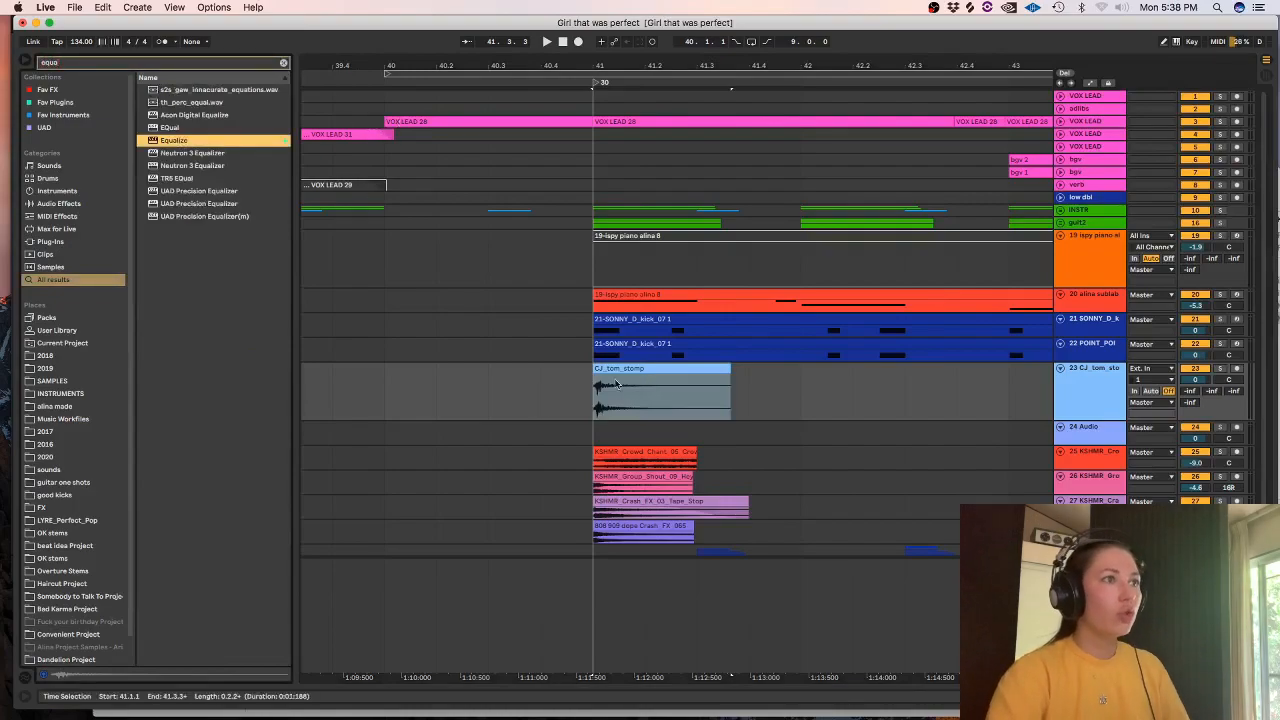
{"action": "key", "text": "Return"}
{"action": "double_click", "coordinate": [350, 332]}
{"action": "left_click_drag", "start_coordinate": [350, 332], "coordinate": [425, 332]}
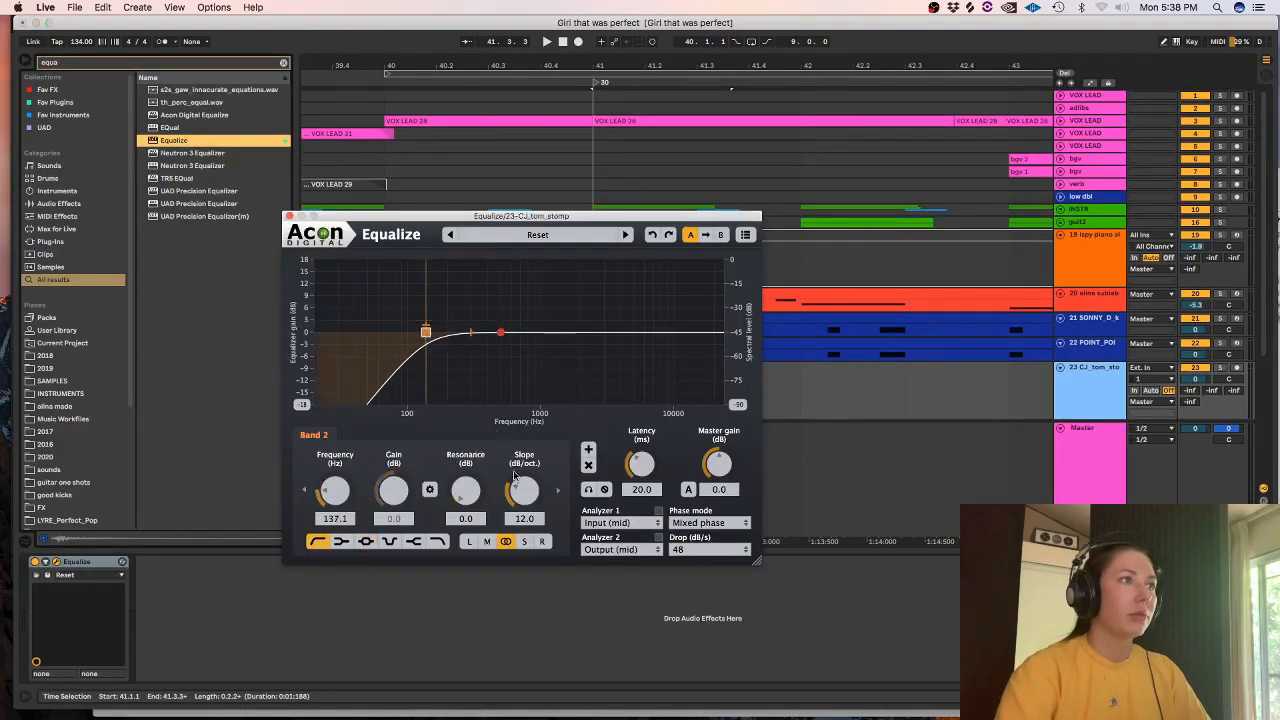
{"action": "key", "text": "space"}
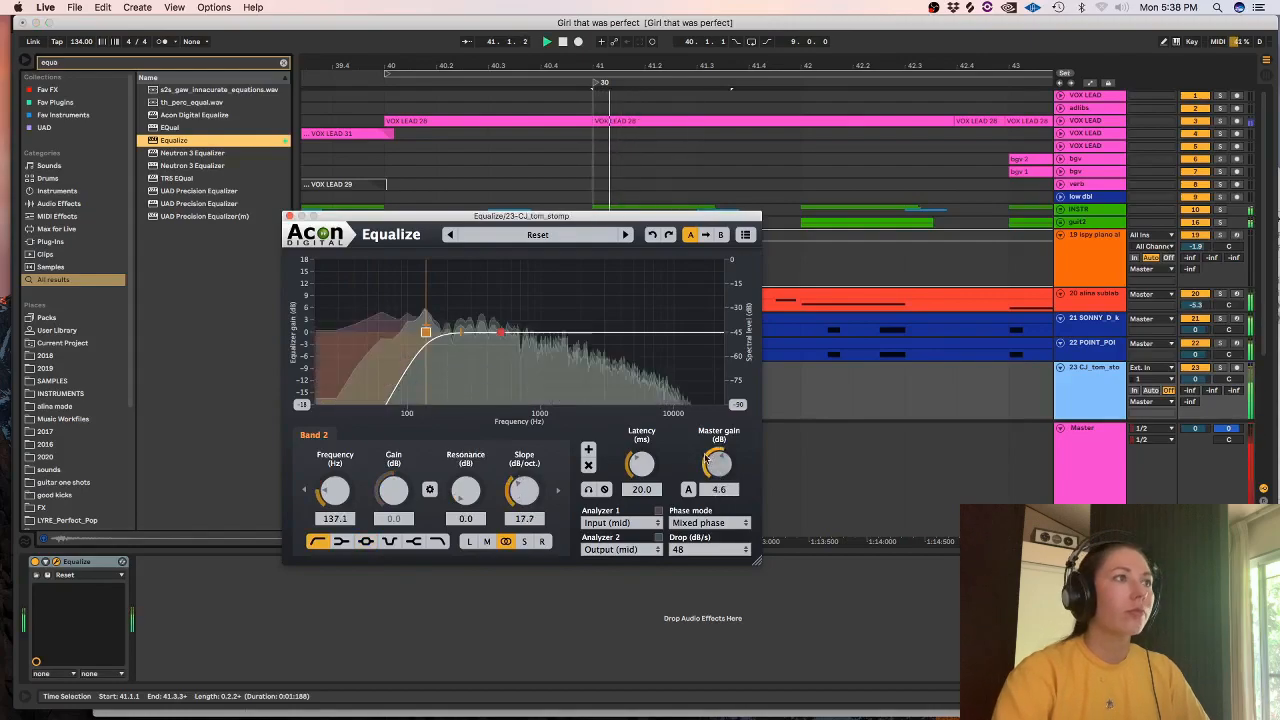
- Raise the low cut to about 220 Hz, add a high shelf of 6.2 dB at 1593 Hz, and close Equalize
{"action": "left_click_drag", "start_coordinate": [427, 333], "coordinate": [453, 333]}
{"action": "key", "text": "space"}
{"action": "double_click", "coordinate": [590, 333]}
{"action": "left_click_drag", "start_coordinate": [590, 333], "coordinate": [574, 312]}
{"action": "key", "text": "space"}
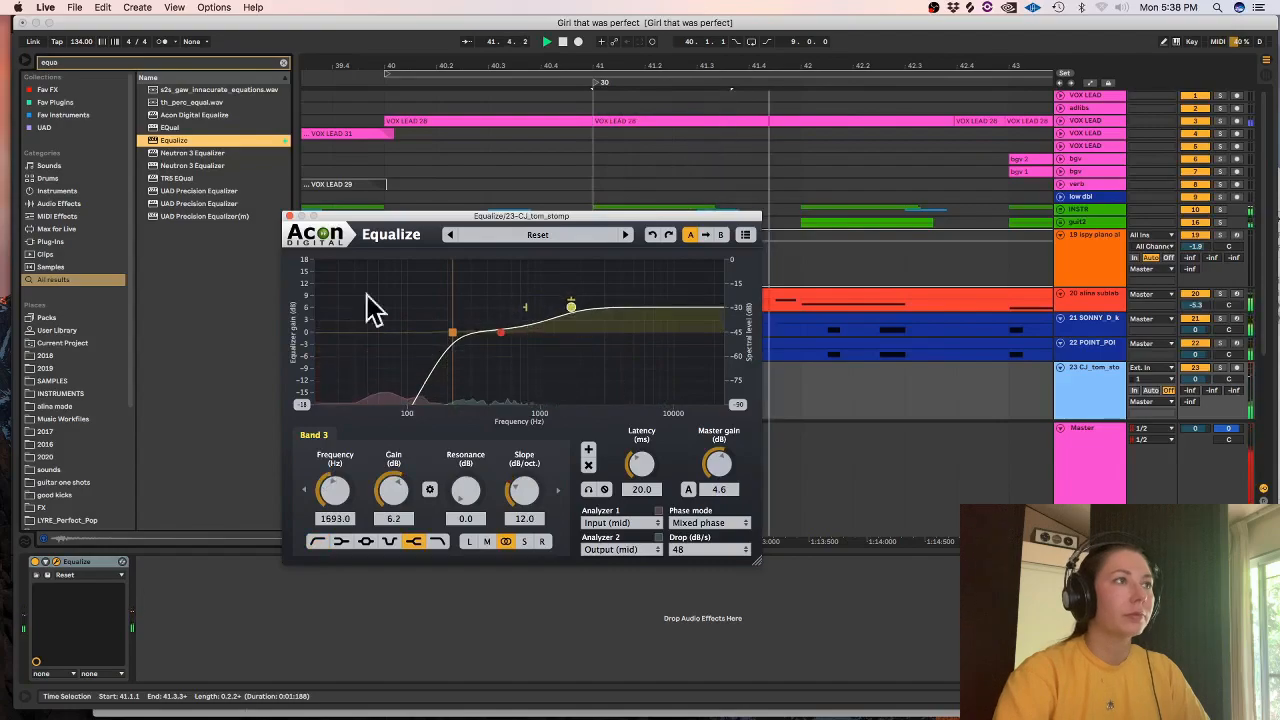
{"action": "left_click", "coordinate": [290, 216]}
- Copy the tom stomp clip to the first two beats of bar 43
{"action": "left_click", "coordinate": [850, 387]}
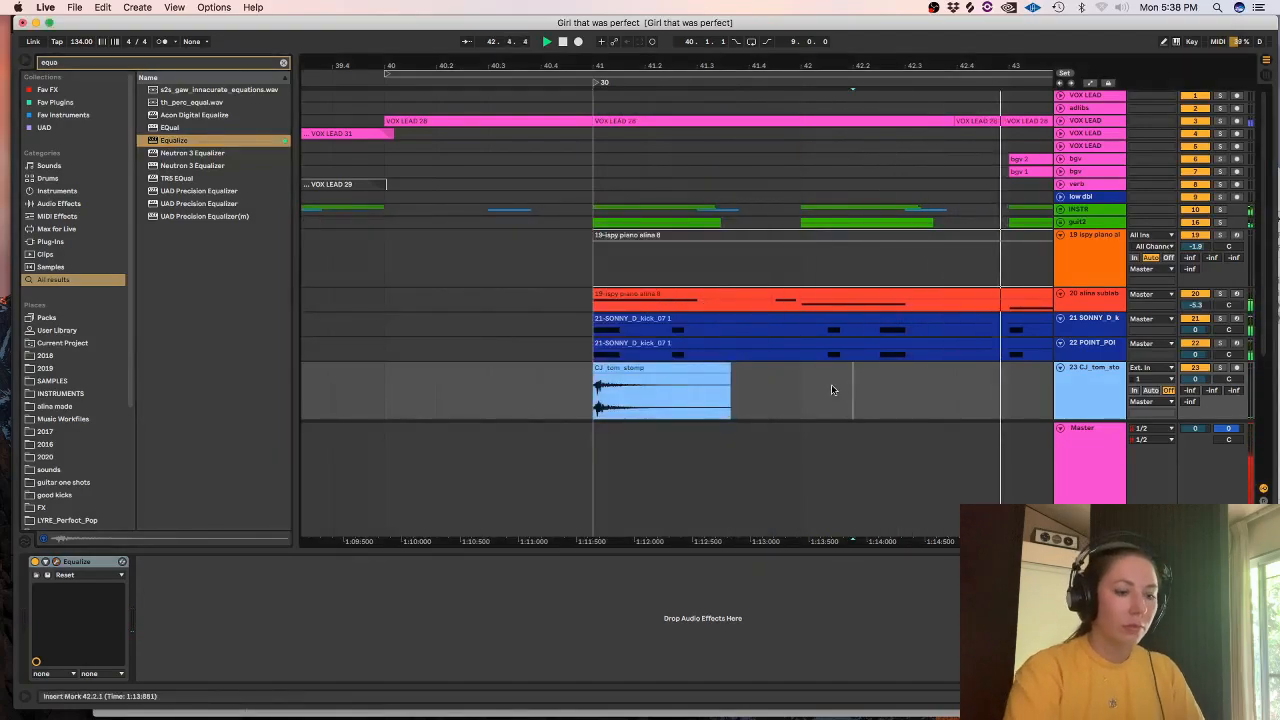
{"action": "key", "text": "minus"}
{"action": "key", "text": "minus"}
{"action": "key", "text": "alt+super+l"}
{"action": "left_click_drag", "start_coordinate": [808, 369], "coordinate": [909, 383]}
{"action": "left_click", "coordinate": [869, 383]}
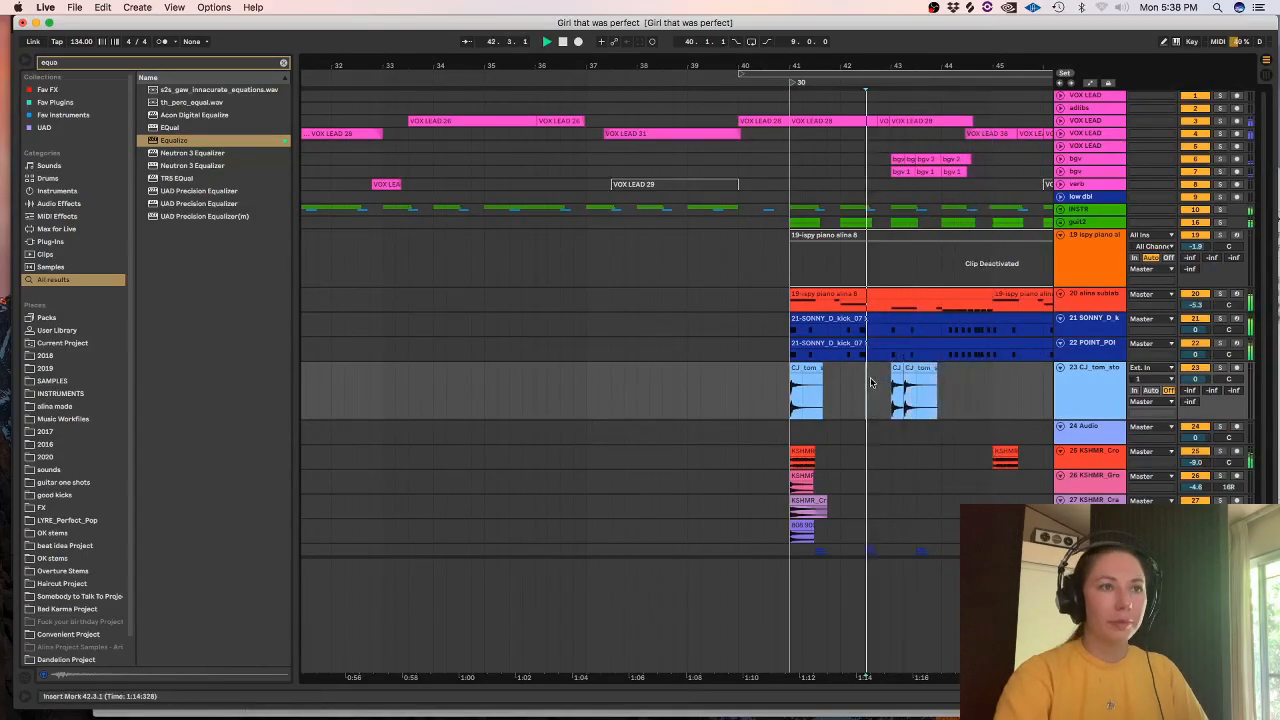
- Extend the tom stomps to one per beat through bars 43 and 44, and play the fill from bar 42
{"action": "key", "text": "plus"}
{"action": "key", "text": "plus"}
{"action": "right_click", "coordinate": [860, 384]}
{"action": "left_click", "coordinate": [951, 533]}
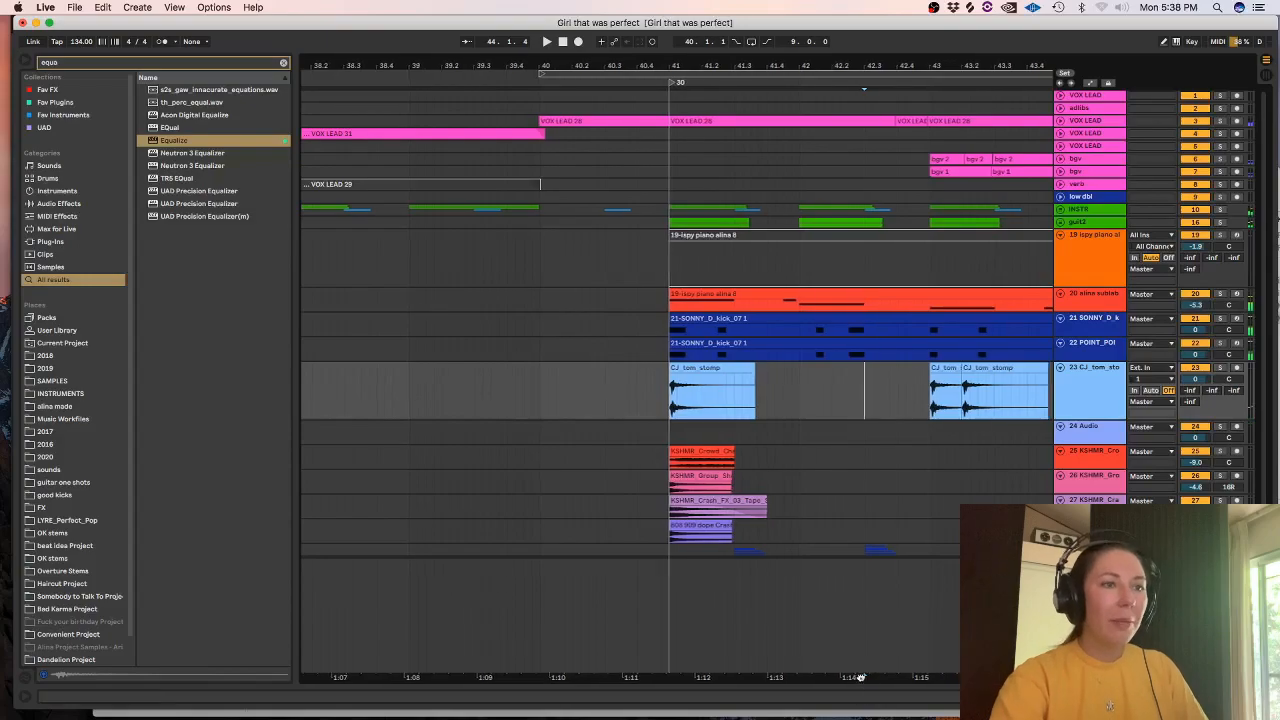
{"action": "scroll", "coordinate": [928, 390], "scroll_direction": "right", "scroll_amount": 6}
{"action": "left_click", "coordinate": [1075, 404]}
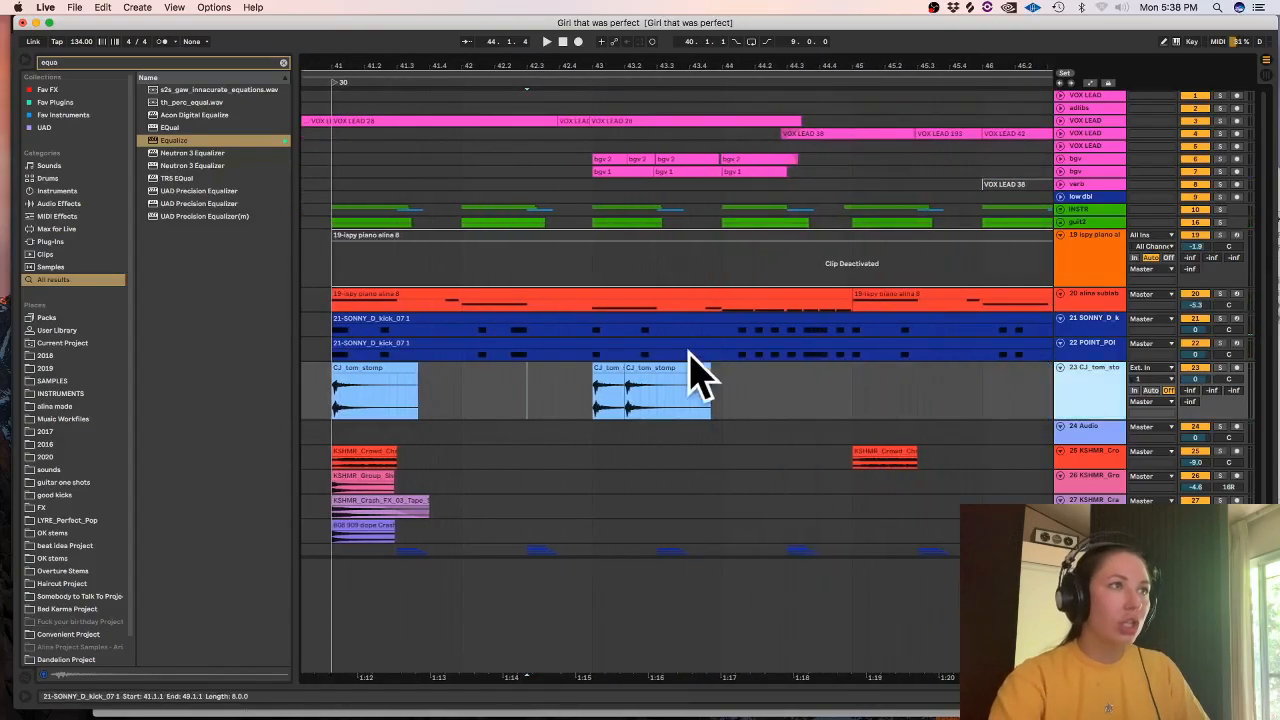
{"action": "left_click_drag", "start_coordinate": [651, 371], "coordinate": [596, 390]}
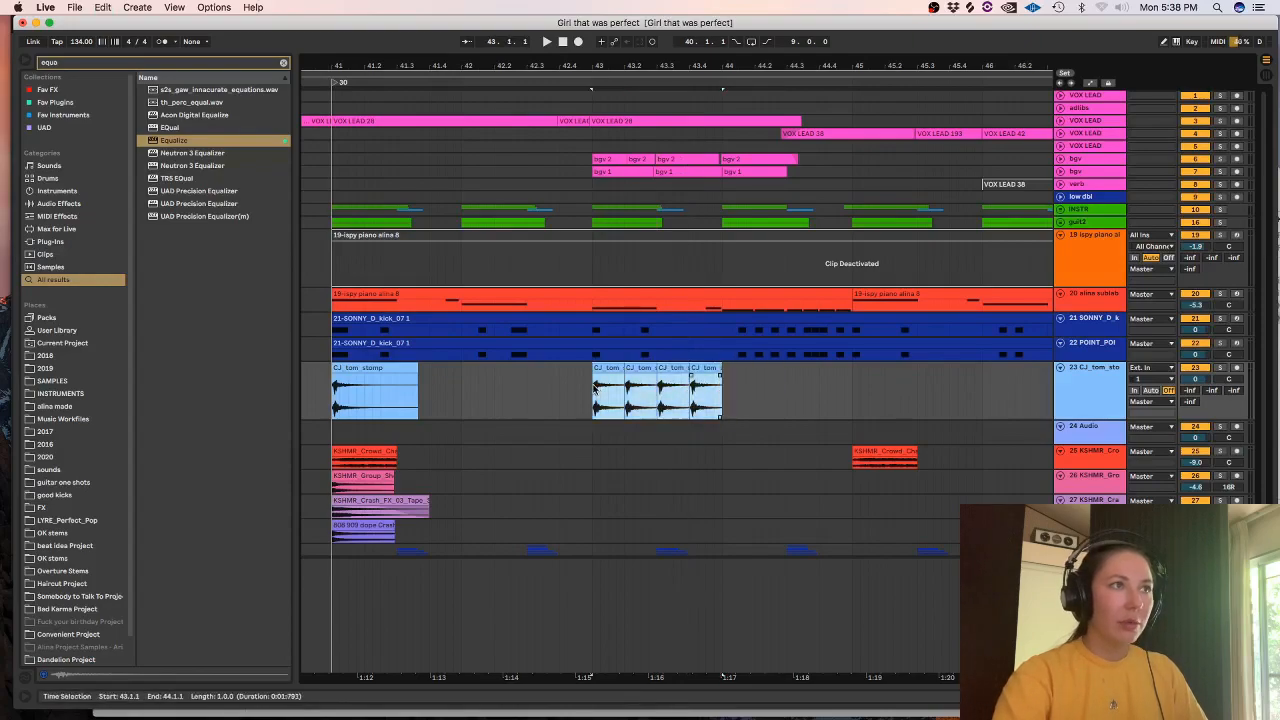
{"action": "key", "text": "super+d"}
{"action": "left_click", "coordinate": [519, 393]}
{"action": "key", "text": "space"}
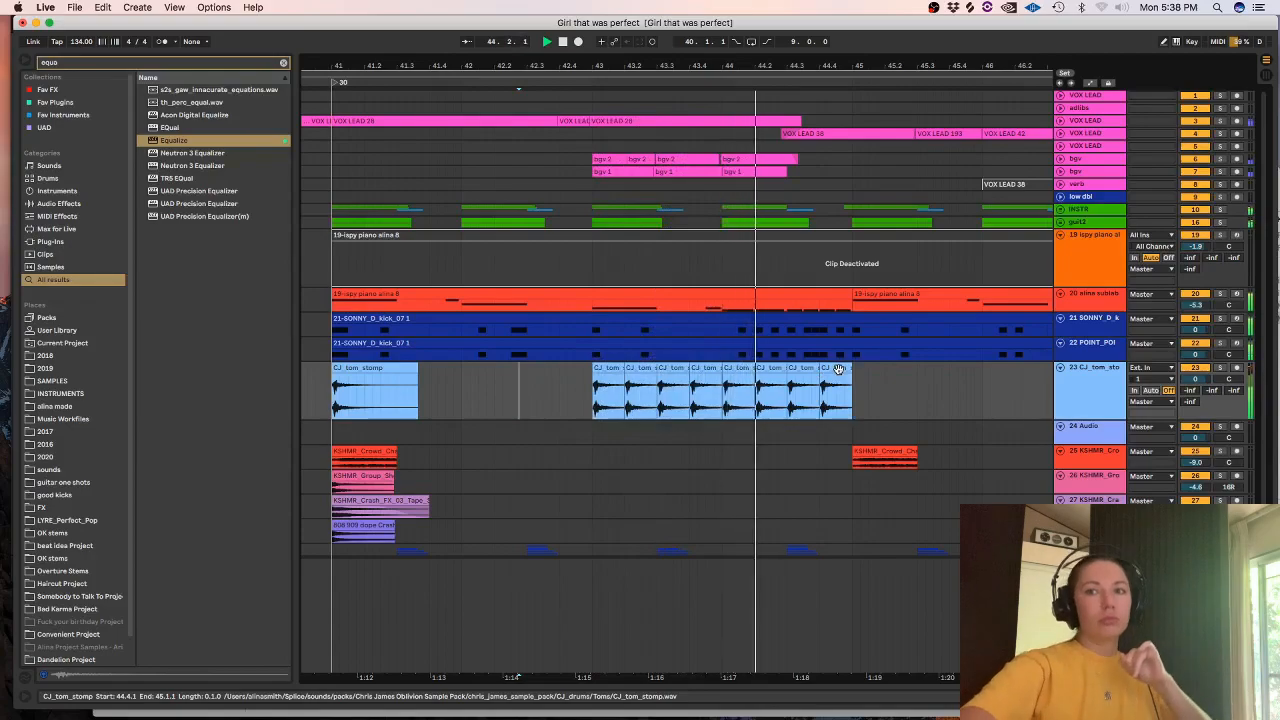
{"action": "key", "text": "space"}
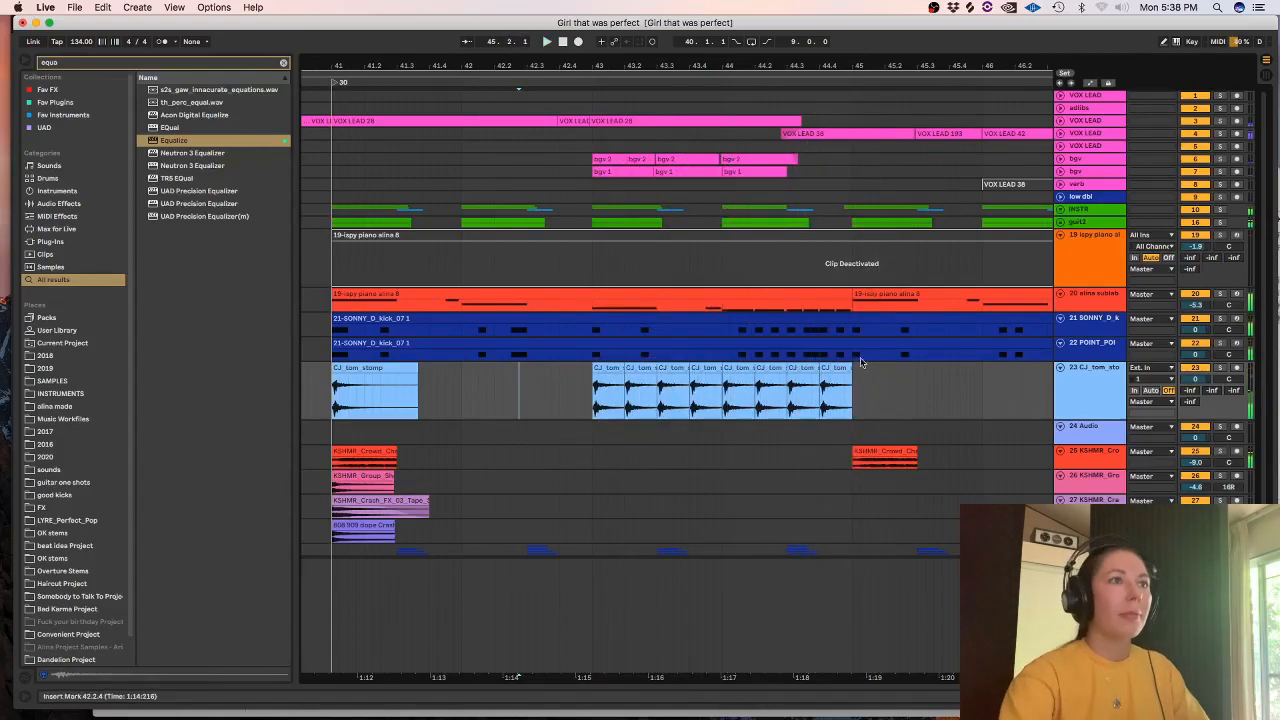
- Consolidate the eight tom stomp clips in bars 43 and 44 into one clip and solo the track
{"action": "left_click", "coordinate": [648, 367]}
{"action": "left_click", "coordinate": [618, 376]}
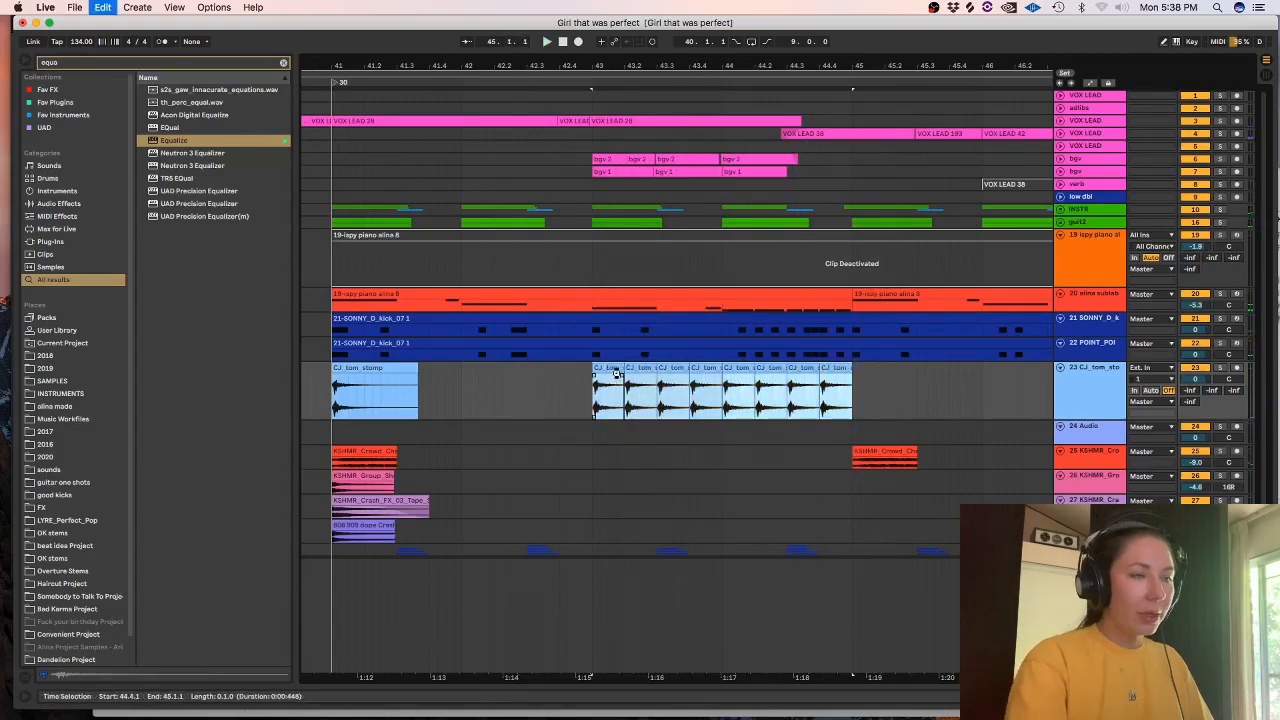
{"action": "key", "text": "super+j"}
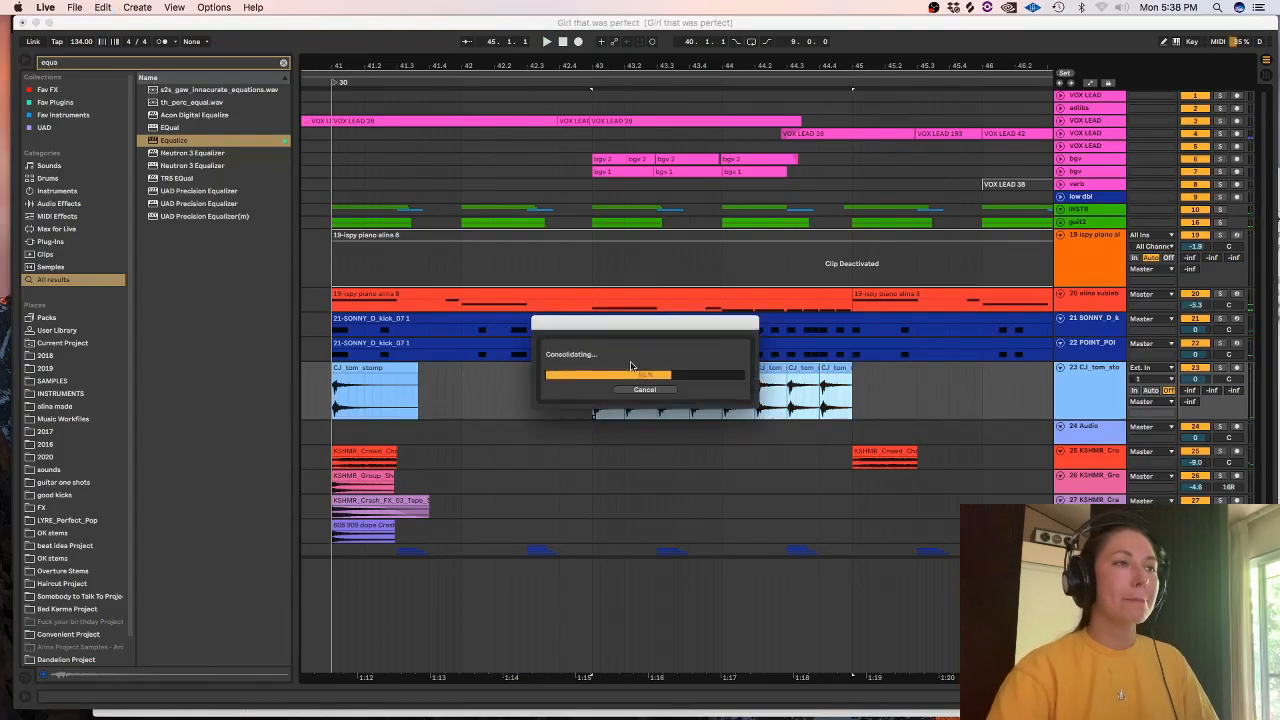
{"action": "double_click", "coordinate": [632, 369]}
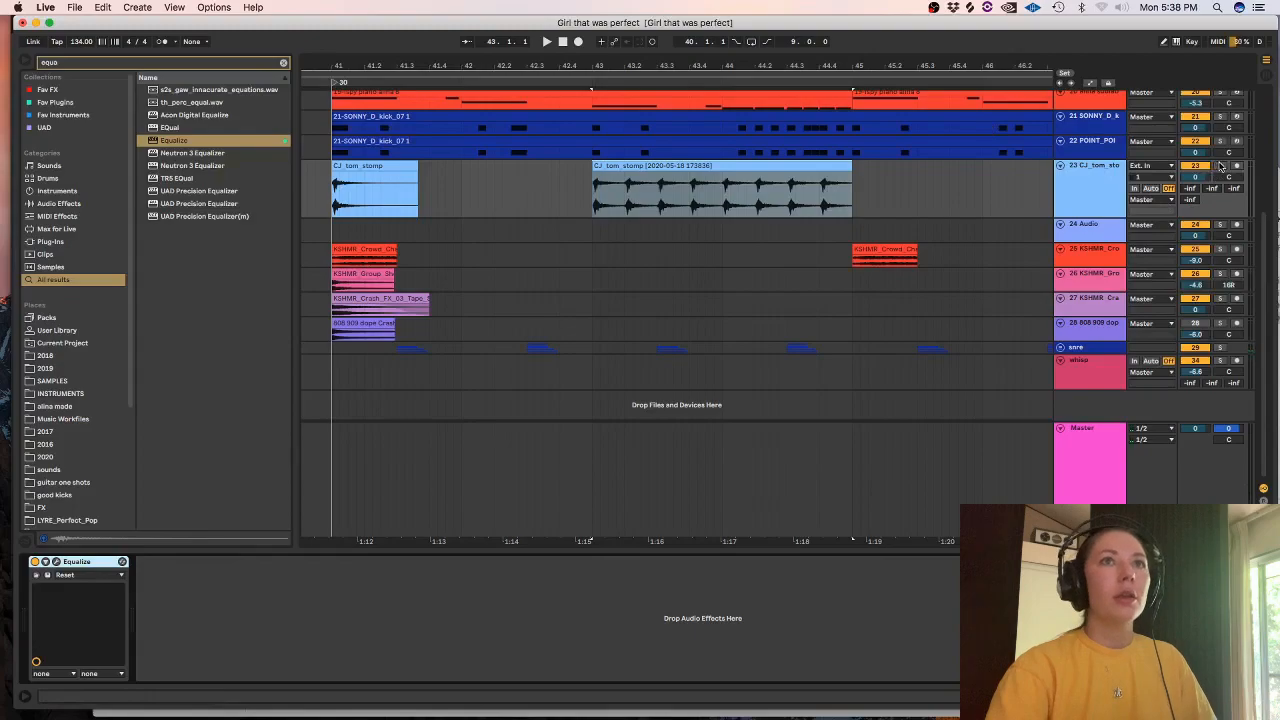
{"action": "left_click", "coordinate": [726, 185]}
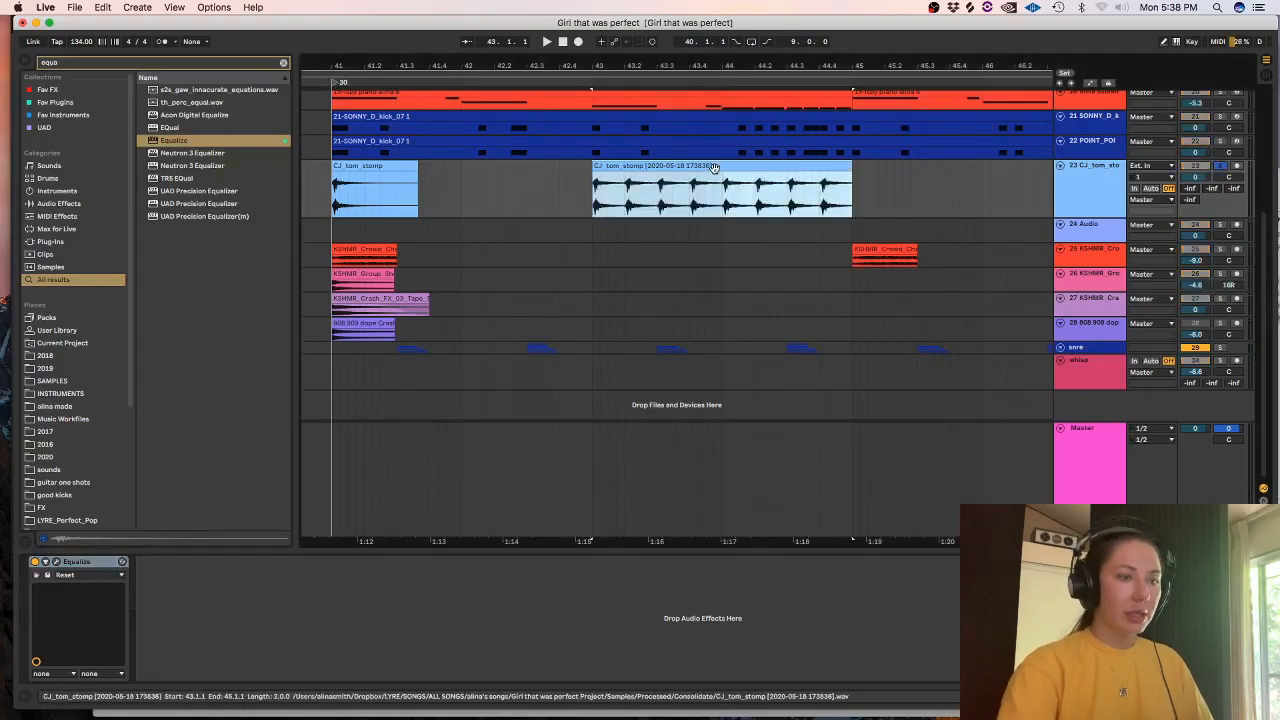
- In the consolidated clip's transposition envelope, draw a dip to about -22 st just before bar 2, rising to -2 st near 2.3.3
{"action": "double_click", "coordinate": [724, 180]}
{"action": "left_click", "coordinate": [265, 76]}
{"action": "left_click", "coordinate": [266, 85]}
{"action": "left_click", "coordinate": [266, 86]}
{"action": "left_click", "coordinate": [268, 106]}
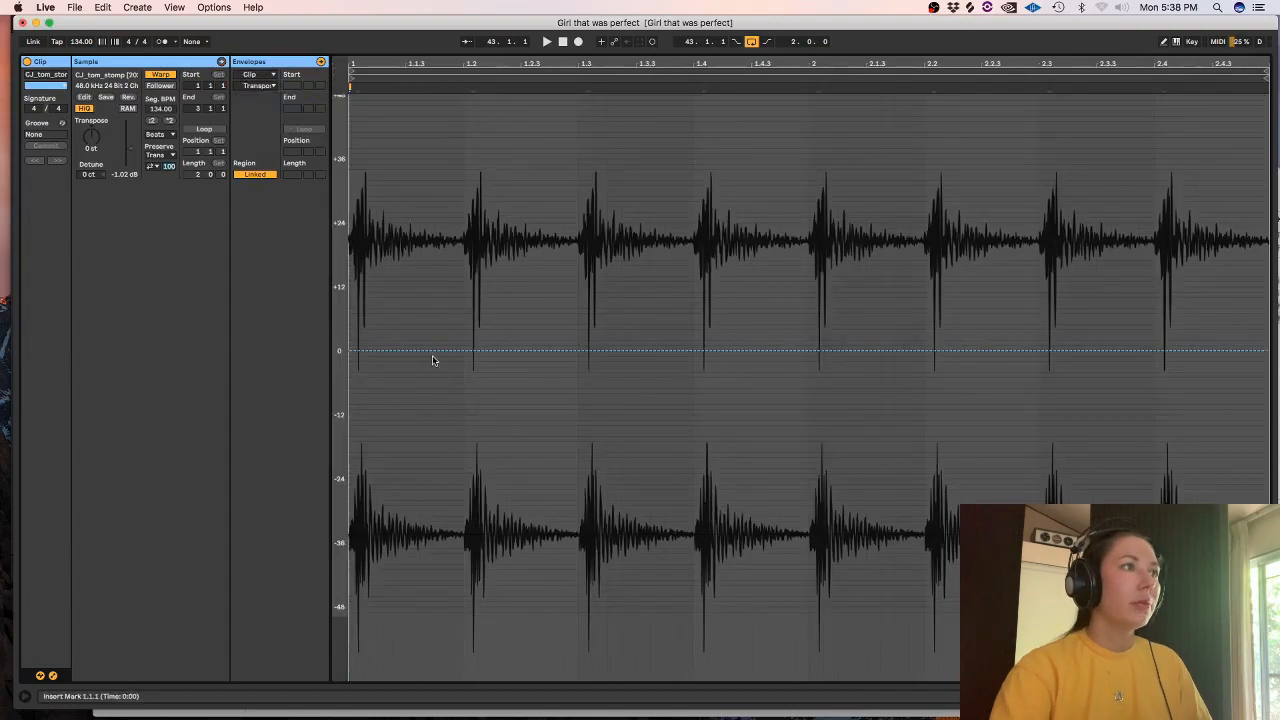
{"action": "left_click_drag", "start_coordinate": [465, 355], "coordinate": [800, 478]}
{"action": "left_click_drag", "start_coordinate": [1096, 468], "coordinate": [1125, 361]}
- Set the stomp clip's warp mode to Complex and play the looped fill
{"action": "left_click", "coordinate": [157, 136]}
{"action": "left_click", "coordinate": [165, 177]}
{"action": "key", "text": "space"}
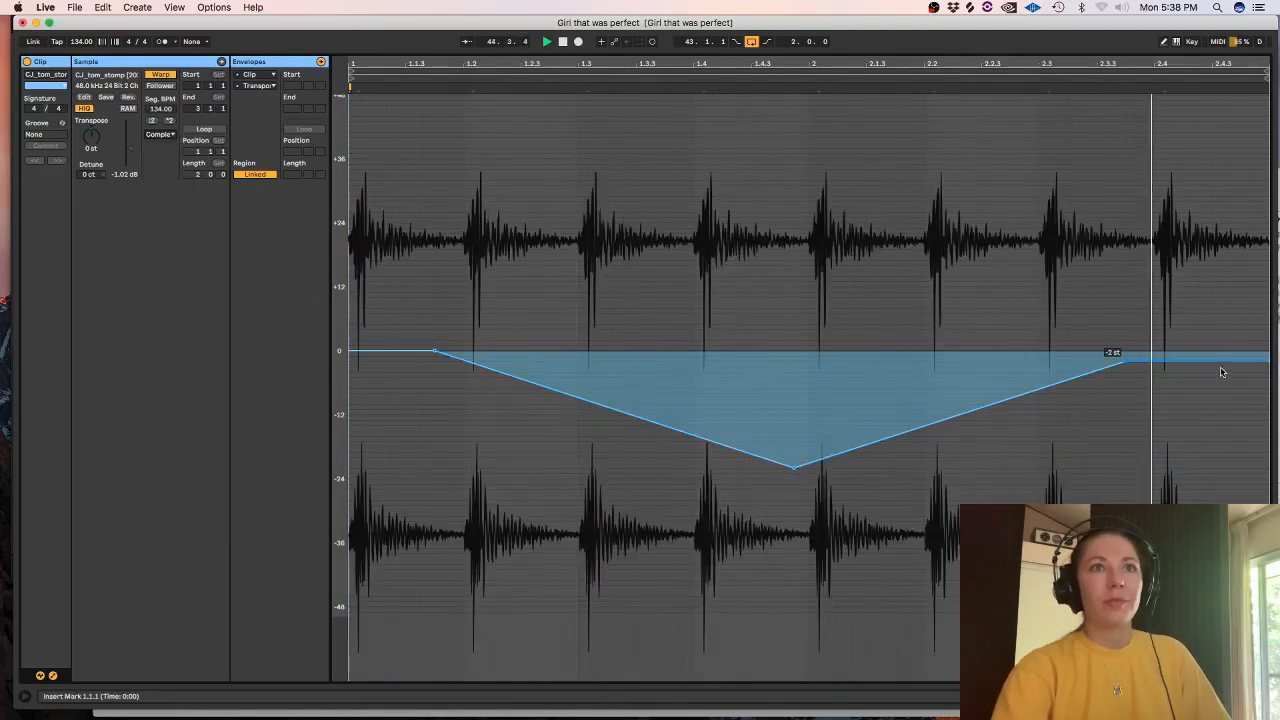
- Reshape the transposition envelope to reach +7 st near 2.3.3 and about +12 st at the end, with the dip at about -15 st
{"action": "left_click_drag", "start_coordinate": [1122, 360], "coordinate": [1125, 316]}
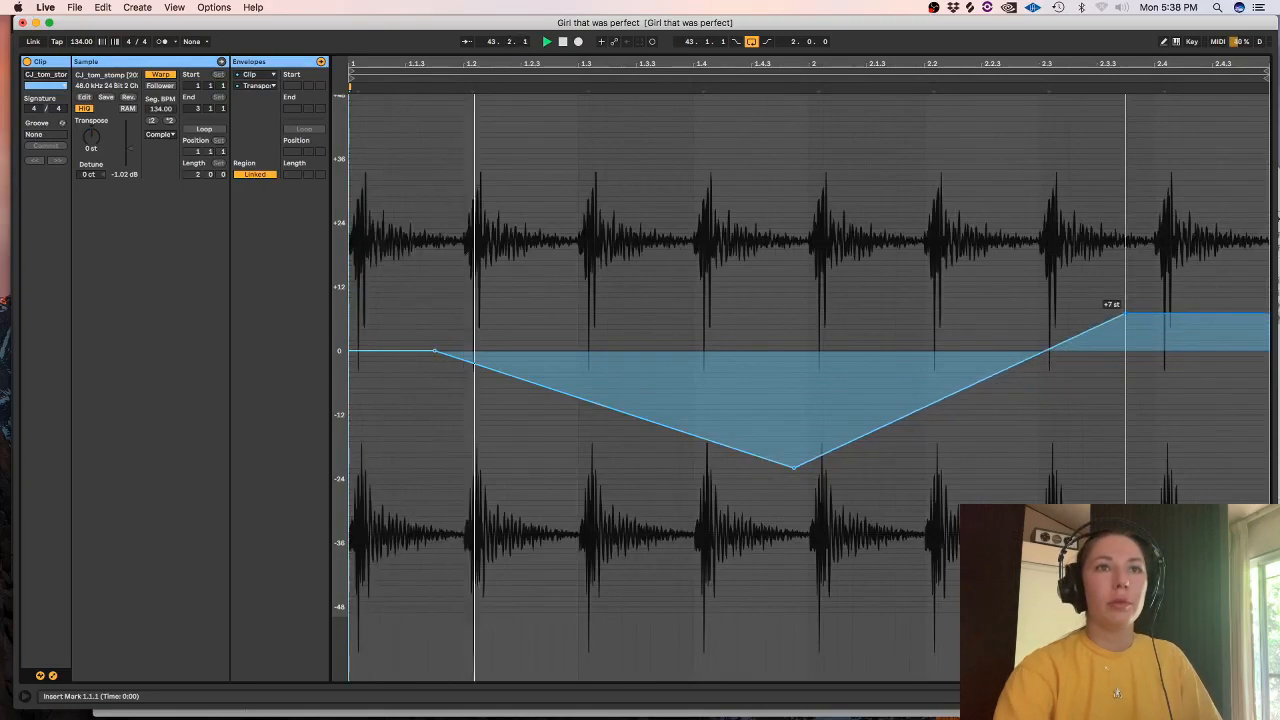
{"action": "left_click_drag", "start_coordinate": [1248, 316], "coordinate": [1240, 288]}
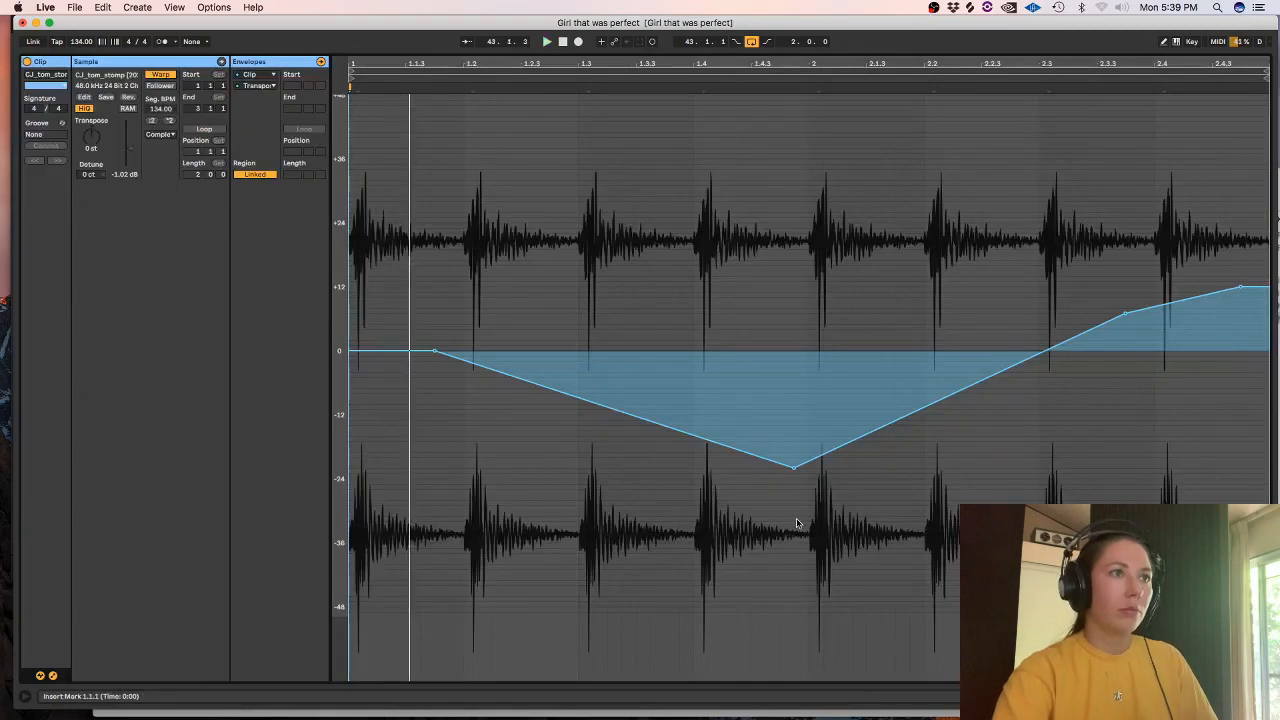
{"action": "left_click_drag", "start_coordinate": [791, 466], "coordinate": [796, 429]}
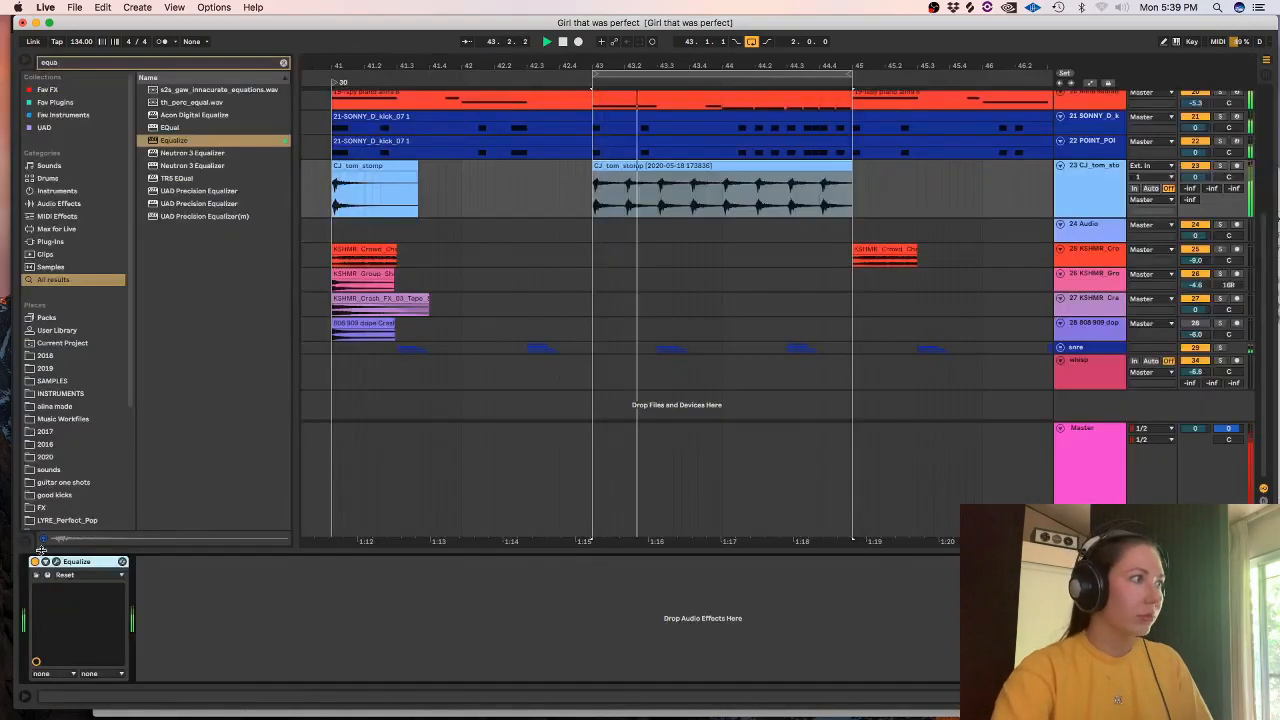
- Open Equalize on the tom stomp track and raise its low-cut frequency
{"action": "left_click", "coordinate": [56, 561]}
{"action": "left_click_drag", "start_coordinate": [466, 333], "coordinate": [492, 333]}
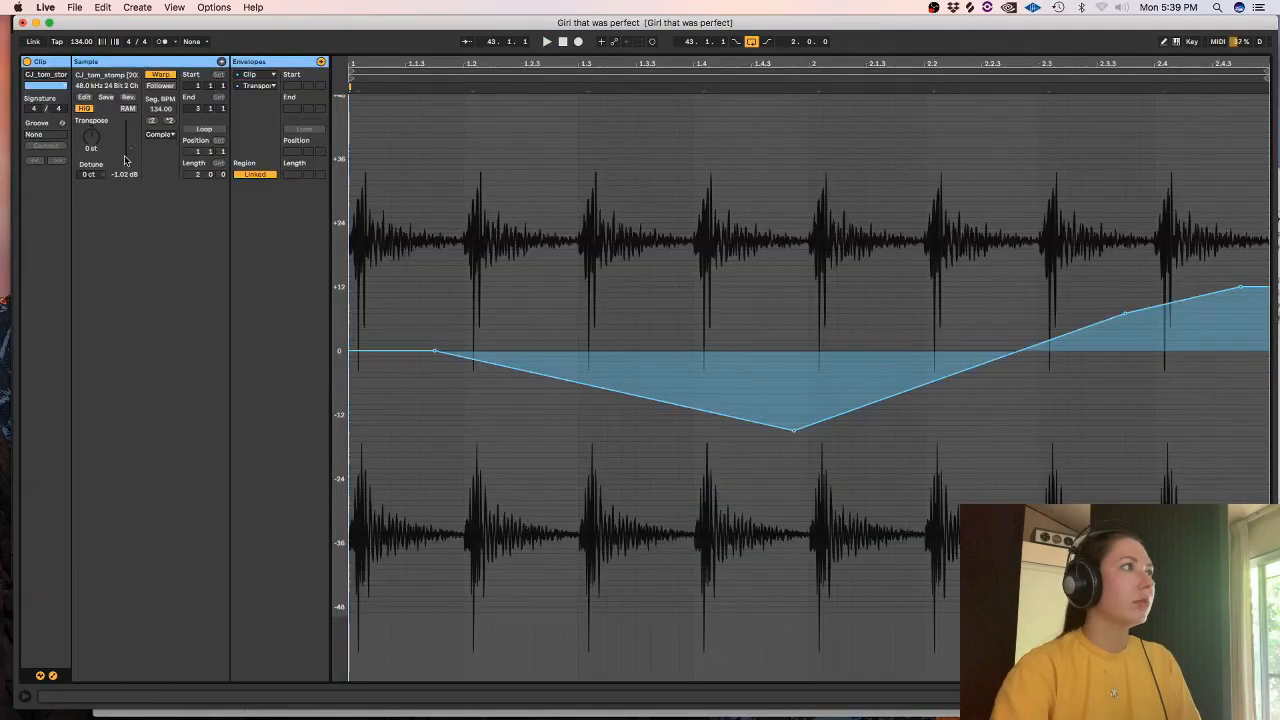
- Lower the stomp fill's clip gain, and copy the single tom stomp to bar 45 and the fill to bar 47
{"action": "left_click_drag", "start_coordinate": [125, 160], "coordinate": [125, 168]}
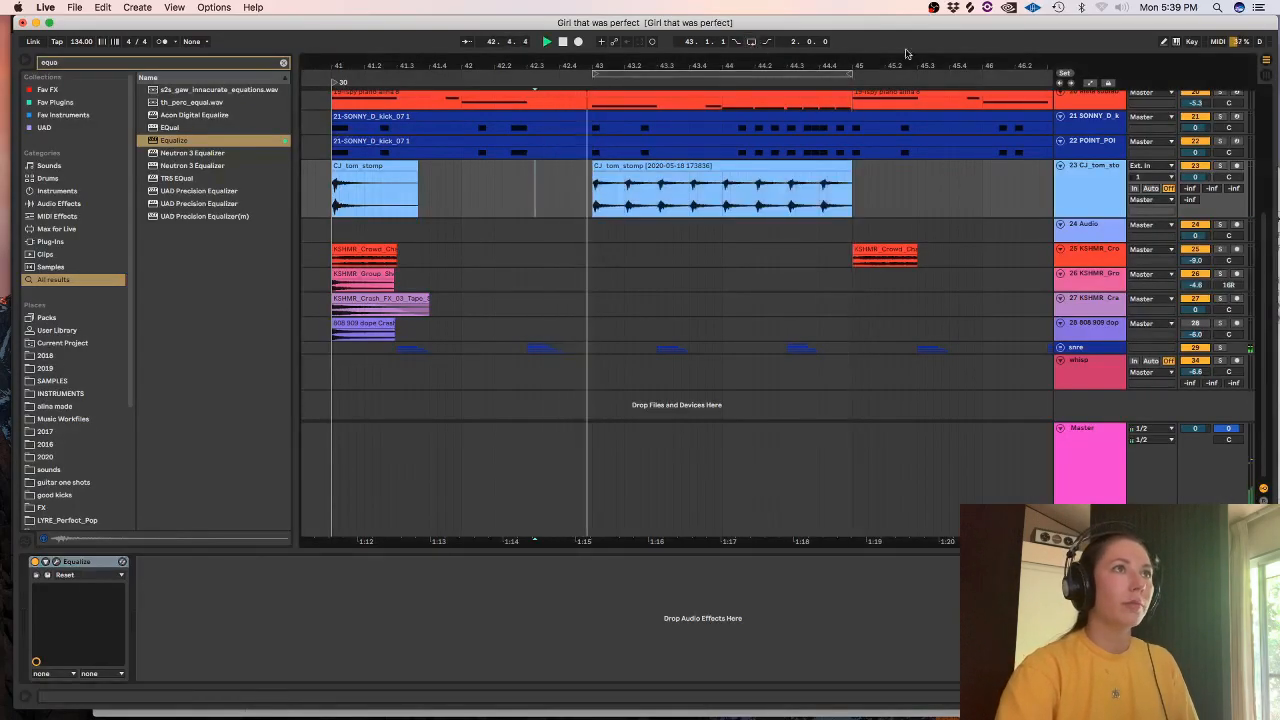
{"action": "scroll", "coordinate": [1263, 300], "scroll_direction": "up", "scroll_amount": 3}
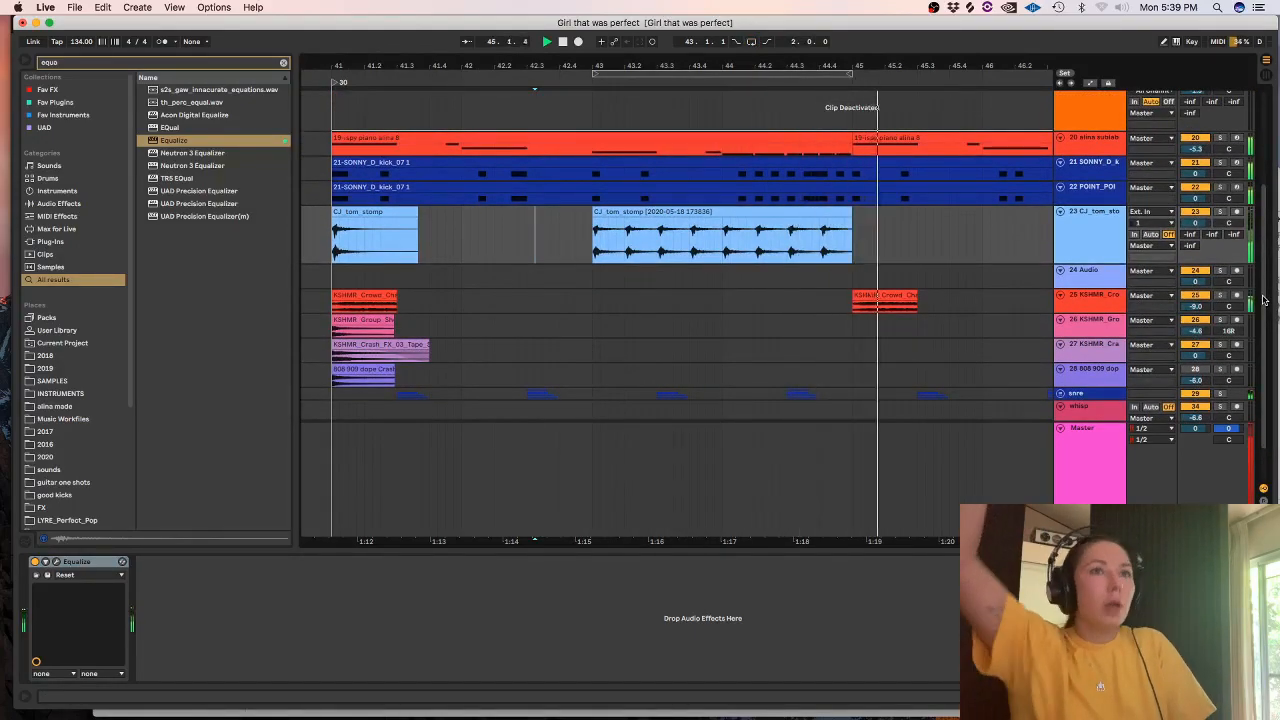
{"action": "mouse_move", "coordinate": [368, 212]}
{"action": "left_mouse_down"}
{"action": "mouse_move", "coordinate": [437, 234]}
{"action": "mouse_move", "coordinate": [900, 215]}
{"action": "mouse_move", "coordinate": [897, 225]}
{"action": "left_mouse_up"}
{"action": "key", "text": "minus"}
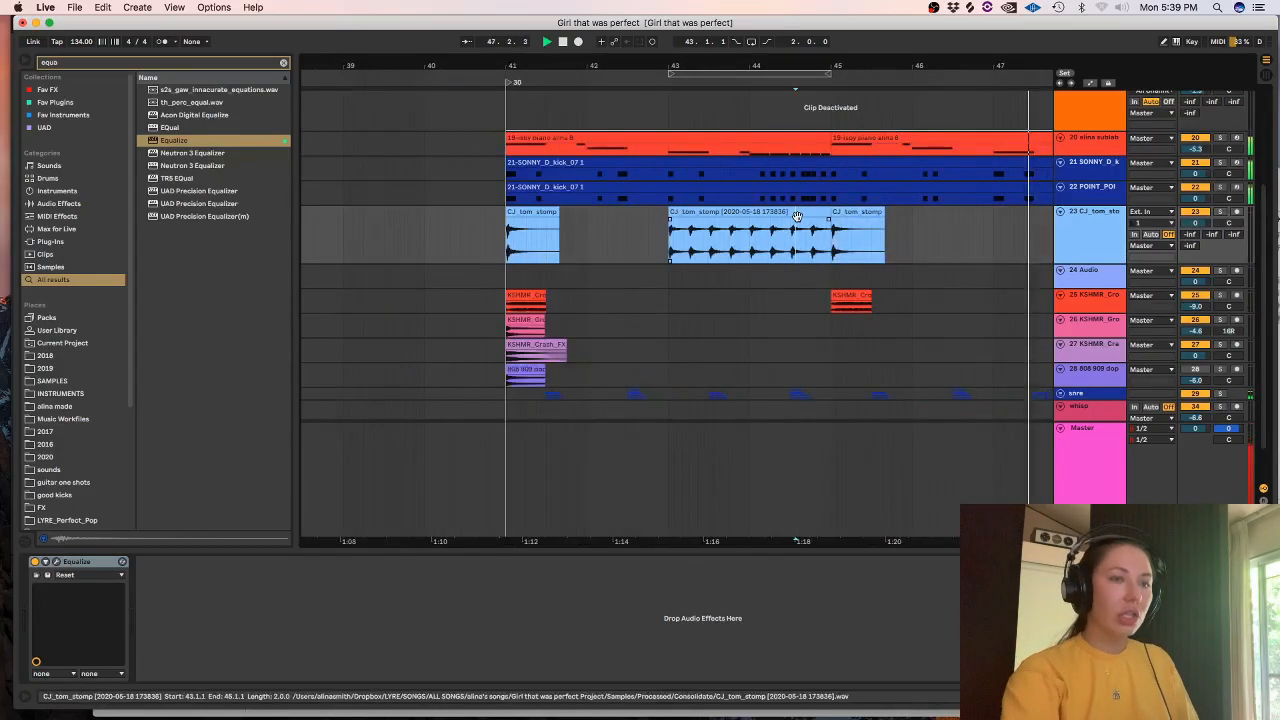
{"action": "left_click_drag", "start_coordinate": [772, 211], "coordinate": [987, 237]}
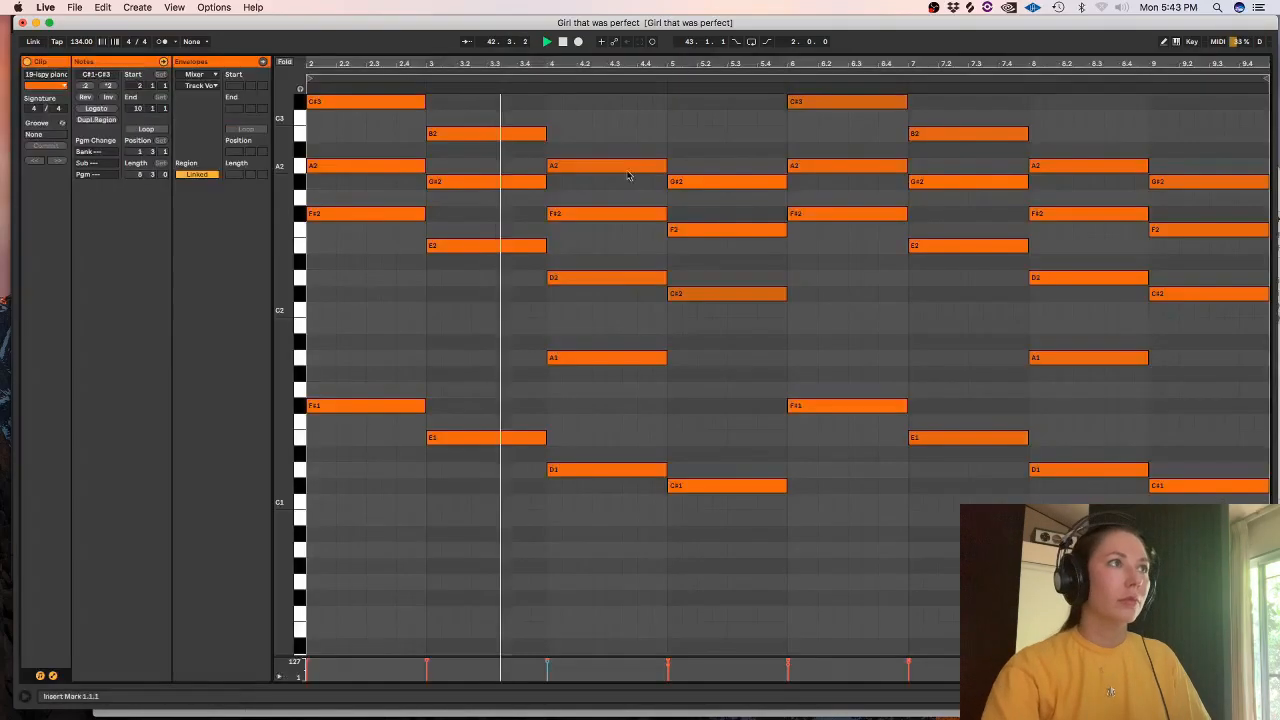
- Shorten all piano chords to two beats, and extend the fourth chord to about 3.5 beats and the last one to the clip end
{"action": "key", "text": "super+a"}
{"action": "left_click_drag", "start_coordinate": [545, 437], "coordinate": [481, 436]}
{"action": "left_click_drag", "start_coordinate": [733, 538], "coordinate": [772, 183]}
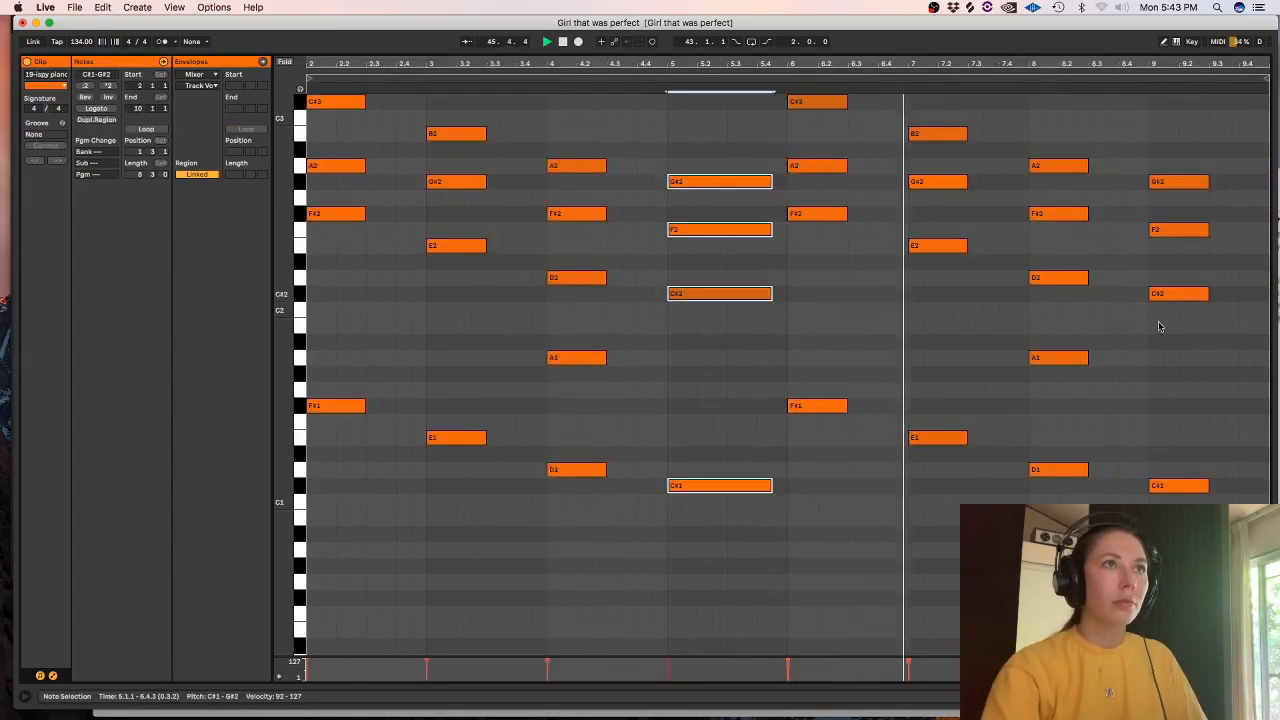
{"action": "left_click_drag", "start_coordinate": [1225, 530], "coordinate": [1180, 138]}
{"action": "left_click_drag", "start_coordinate": [1206, 181], "coordinate": [1267, 181]}
{"action": "left_click", "coordinate": [1076, 113]}
{"action": "key", "text": "shift+Tab"}
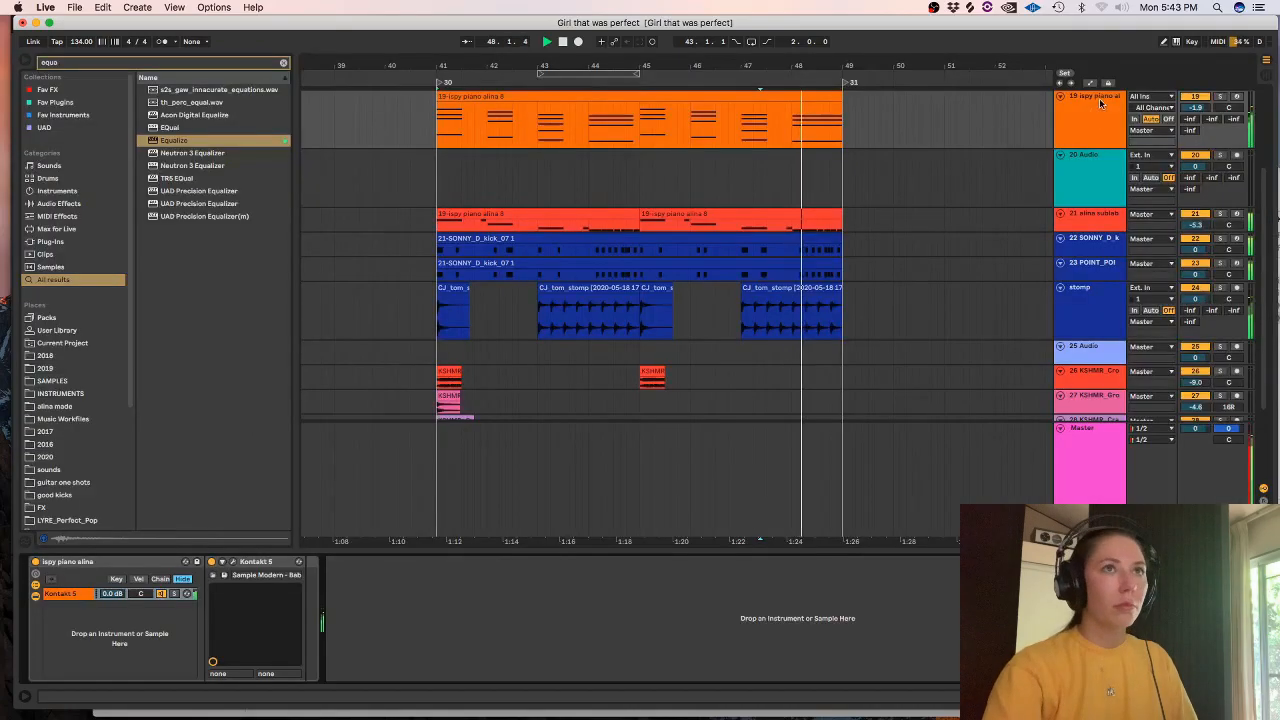
- Set the piano track's volume to 0.6 dB and add a locator at bar 50
{"action": "left_click_drag", "start_coordinate": [1197, 106], "coordinate": [1197, 102]}
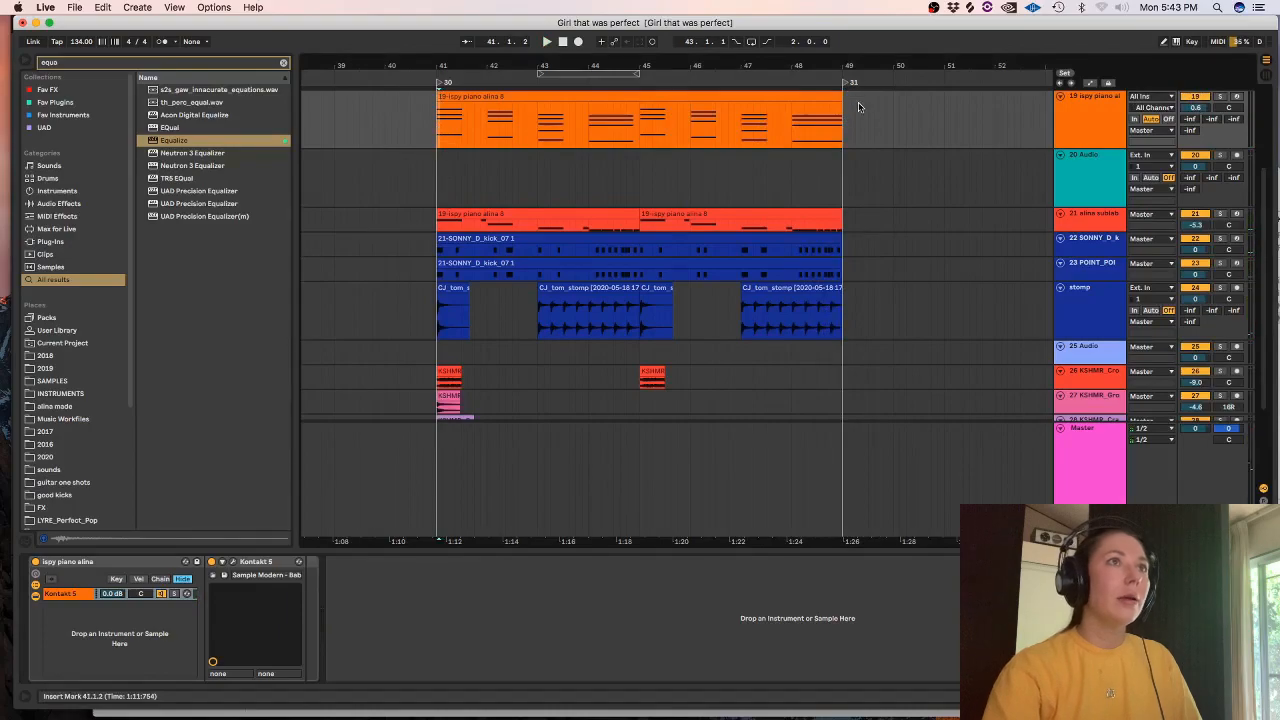
{"action": "left_click", "coordinate": [894, 118]}
{"action": "right_click", "coordinate": [893, 76]}
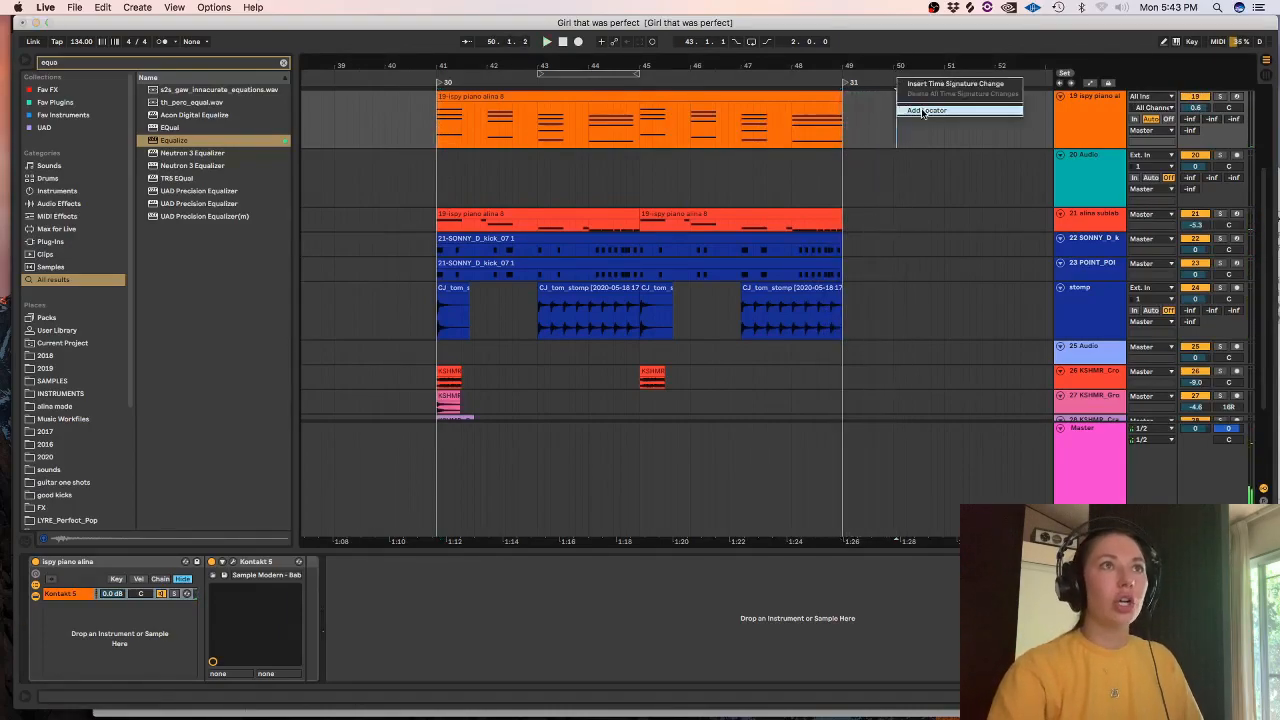
{"action": "left_click", "coordinate": [922, 111]}
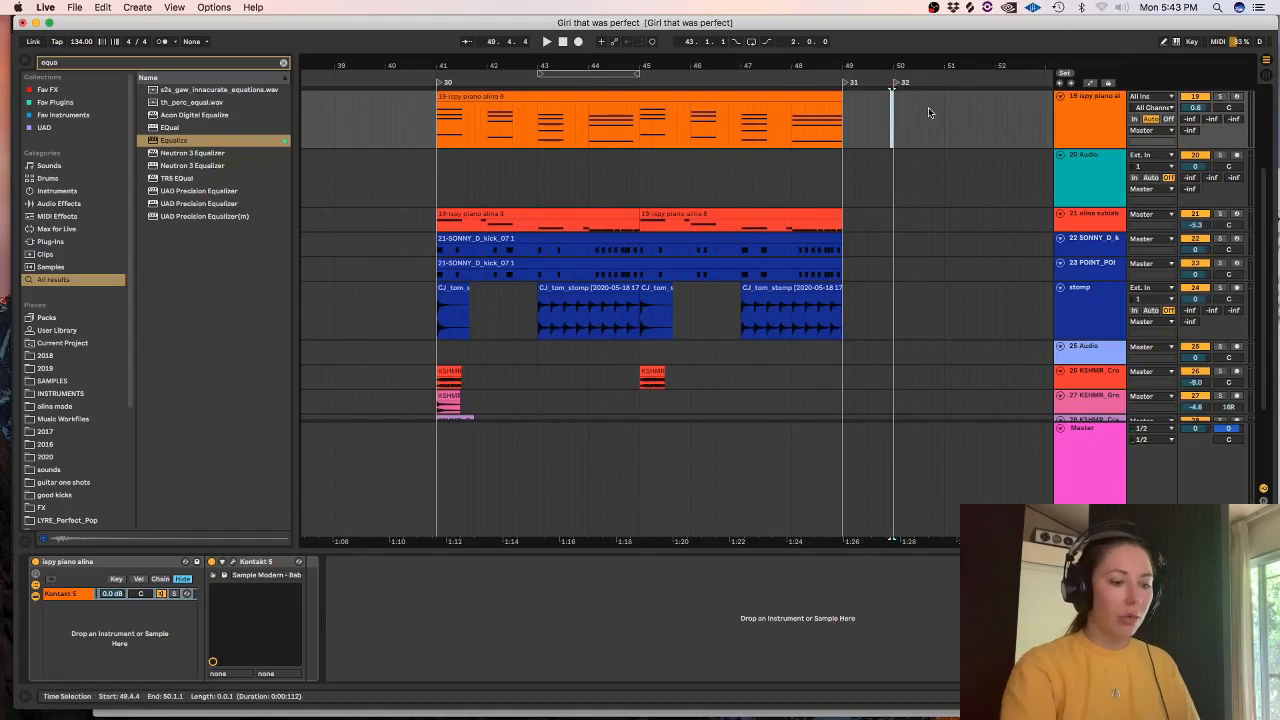
- Duplicate the kick, stomp, accent and snare clips of bars 41 to 49 so the copy starts at bar 49
{"action": "key", "text": "super+alt+l"}
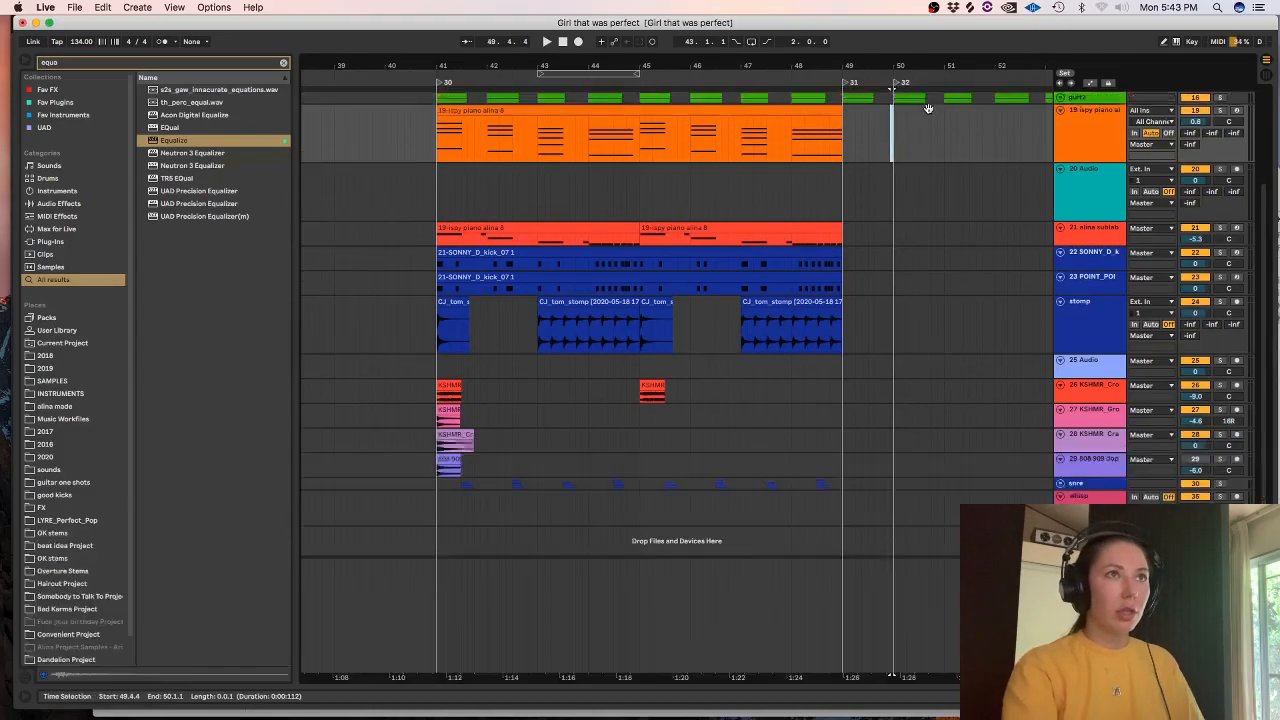
{"action": "right_click", "coordinate": [843, 491]}
{"action": "left_click", "coordinate": [957, 577]}
{"action": "left_click_drag", "start_coordinate": [845, 492], "coordinate": [440, 229]}
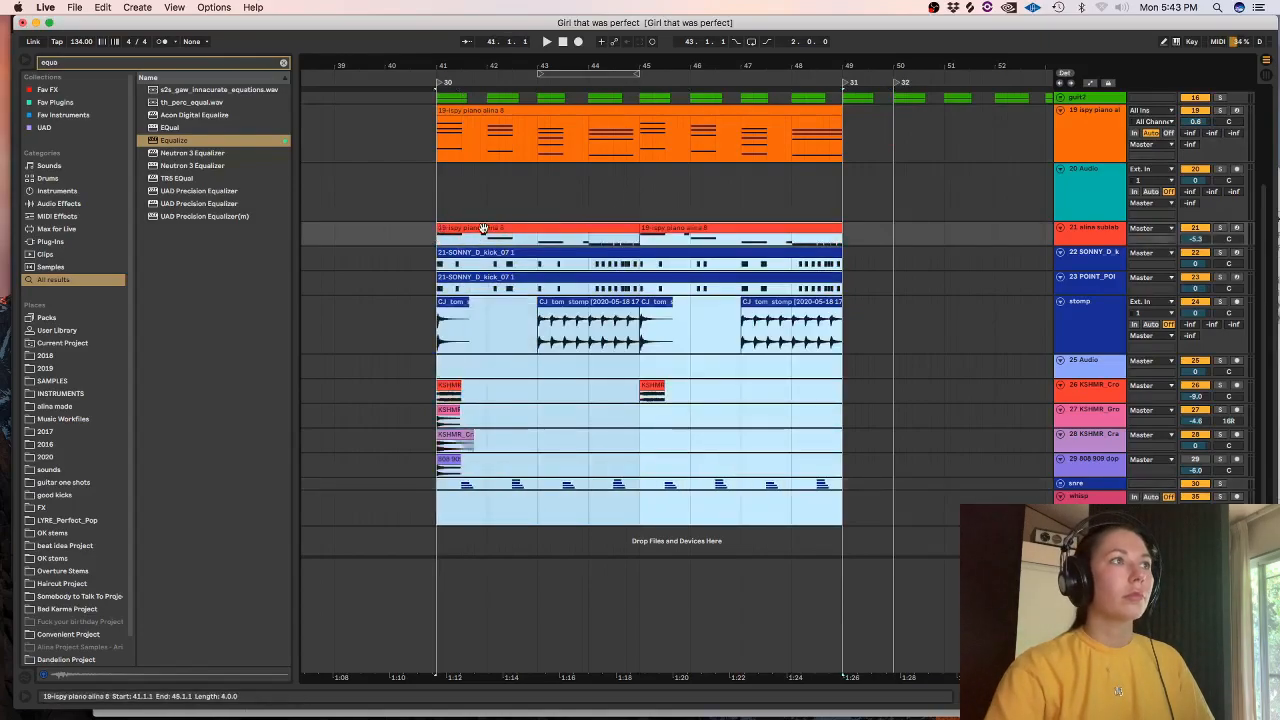
{"action": "left_click_drag", "start_coordinate": [843, 501], "coordinate": [842, 318]}
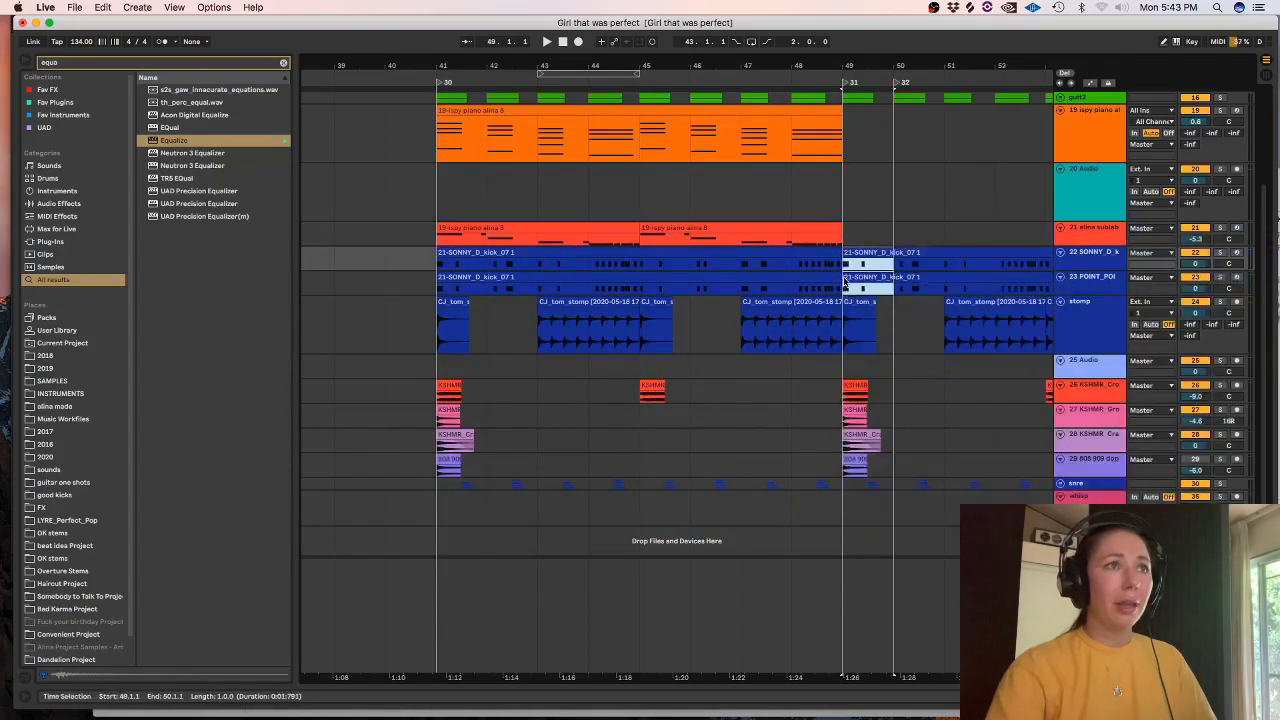
- Clear both kick tracks in bar 49 and move that bar's stomp, chant, shout, crash and 808 clips to bar 50
{"action": "left_click", "coordinate": [848, 289]}
{"action": "scroll", "coordinate": [823, 676], "scroll_direction": "right", "scroll_amount": 5}
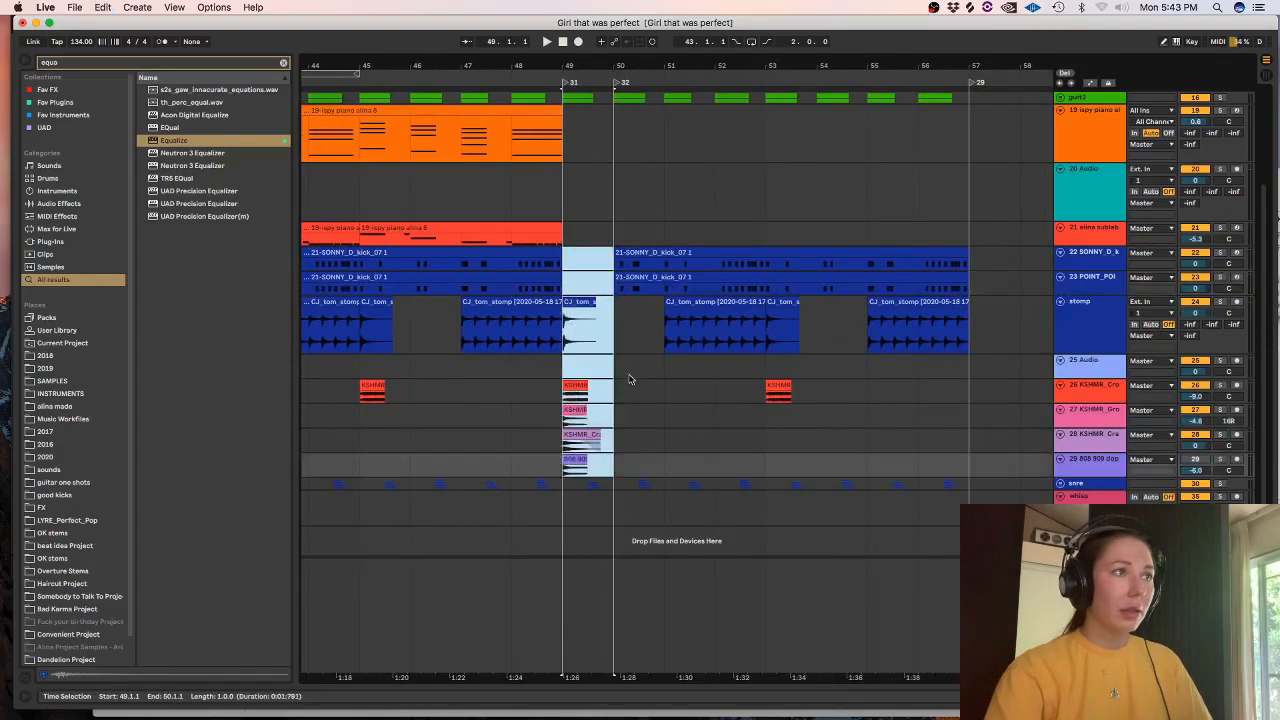
{"action": "left_click_drag", "start_coordinate": [618, 390], "coordinate": [577, 447]}
{"action": "left_click_drag", "start_coordinate": [580, 385], "coordinate": [631, 386]}
{"action": "left_click_drag", "start_coordinate": [587, 302], "coordinate": [638, 305]}
- Play from bar 49 and delete the snare in bar 49
{"action": "left_click", "coordinate": [563, 324]}
{"action": "key", "text": "space"}
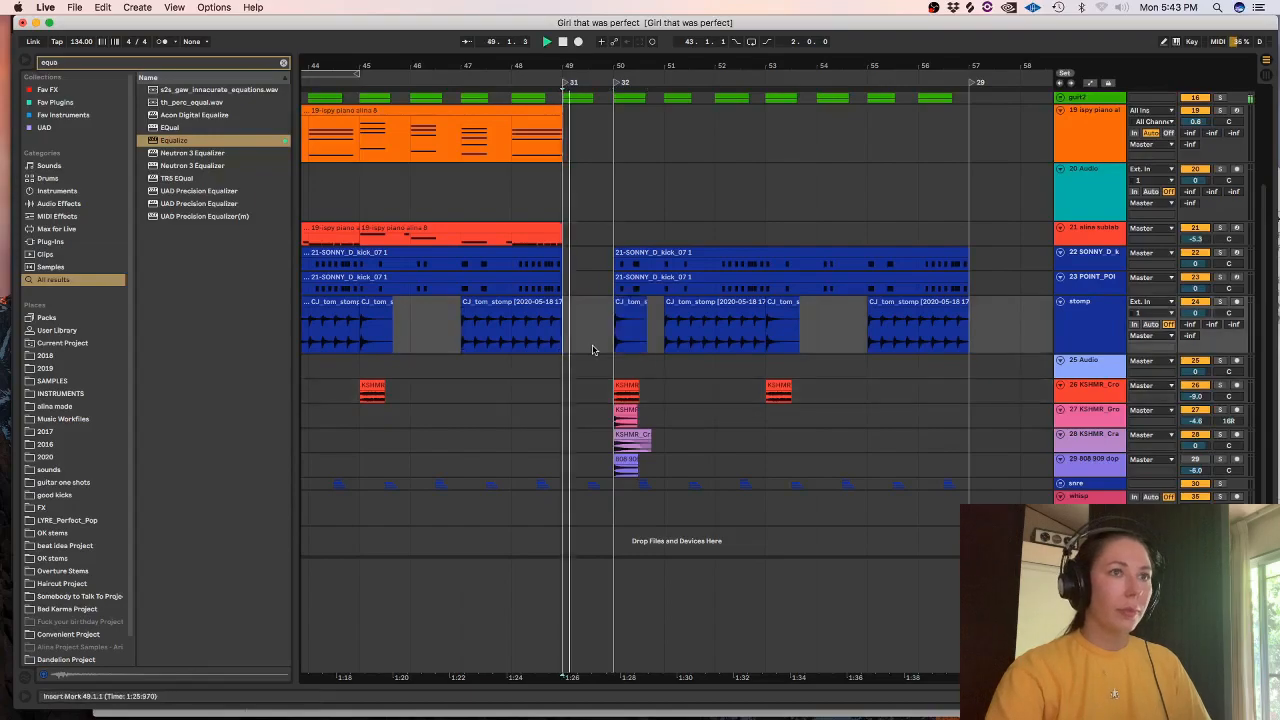
{"action": "left_click_drag", "start_coordinate": [613, 487], "coordinate": [573, 487]}
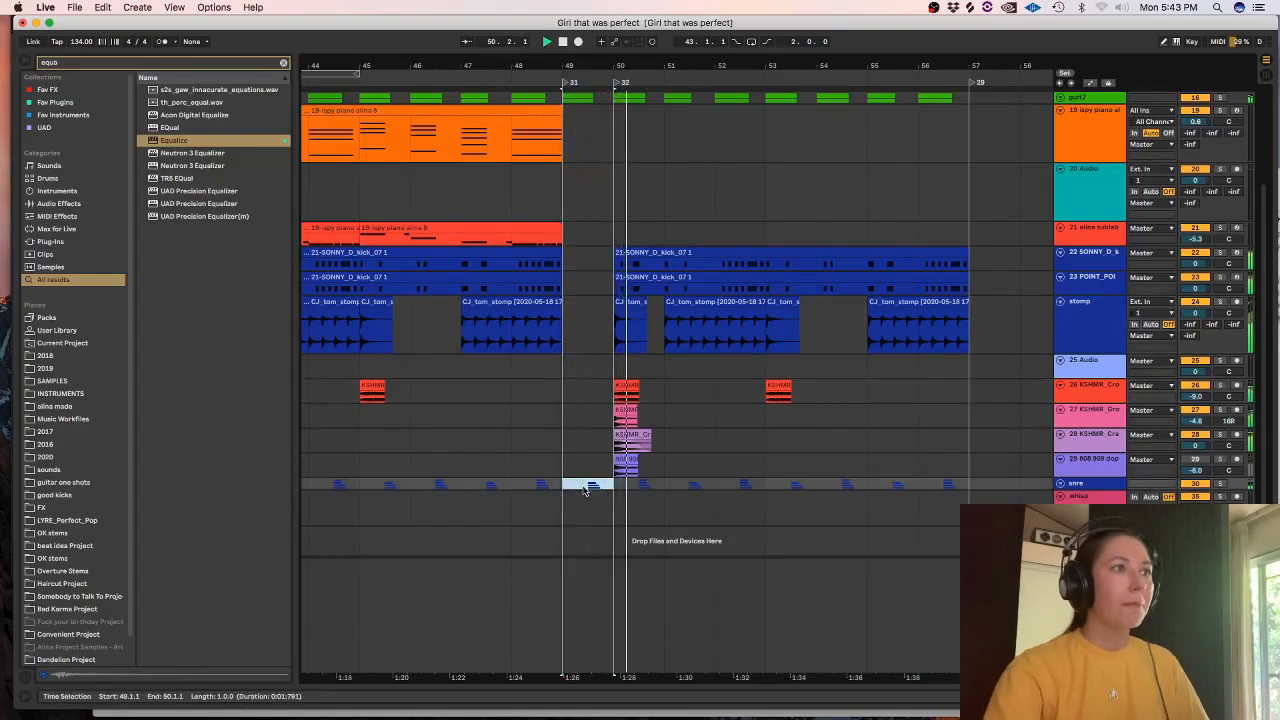
{"action": "key", "text": "Delete"}
- Copy the busy kick pattern from bar 52 into bar 50 on both kick tracks
{"action": "left_click", "coordinate": [546, 341]}
{"action": "key", "text": "space"}
{"action": "key", "text": "space"}
{"action": "left_click", "coordinate": [588, 267]}
{"action": "key", "text": "minus"}
{"action": "key", "text": "plus"}
{"action": "key", "text": "plus"}
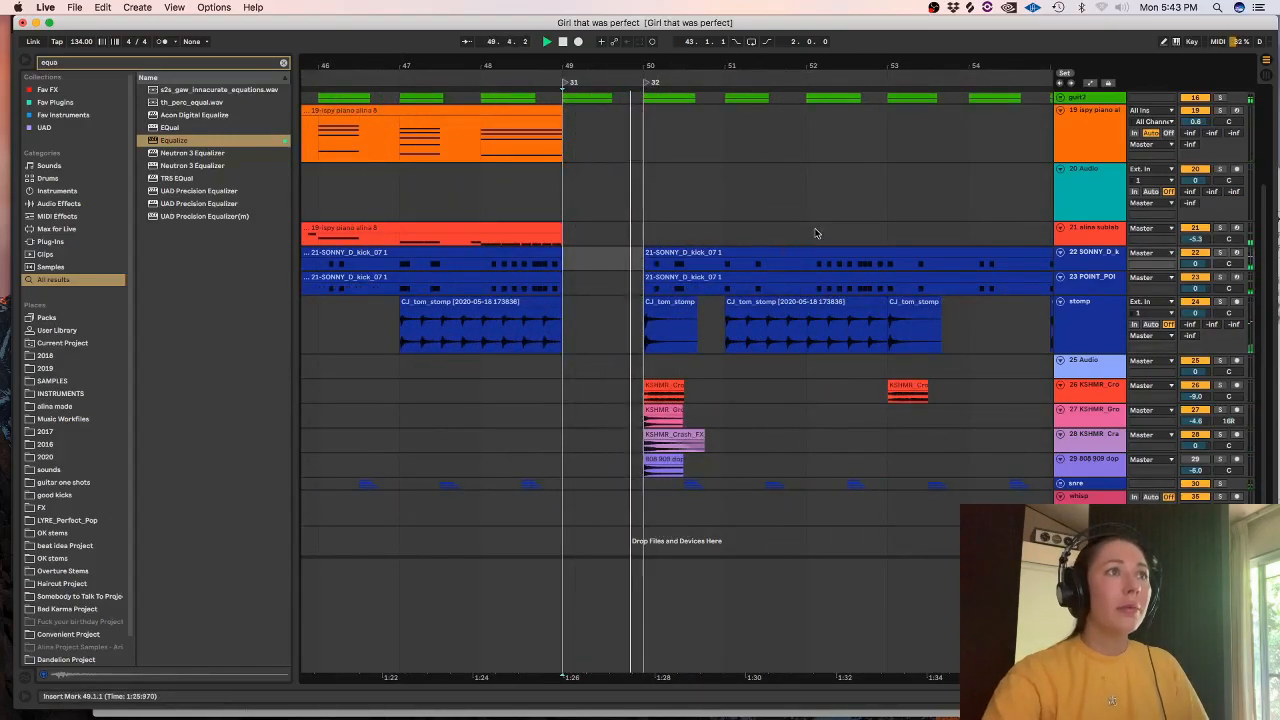
{"action": "left_click_drag", "start_coordinate": [811, 263], "coordinate": [695, 288]}
{"action": "key", "text": "space"}
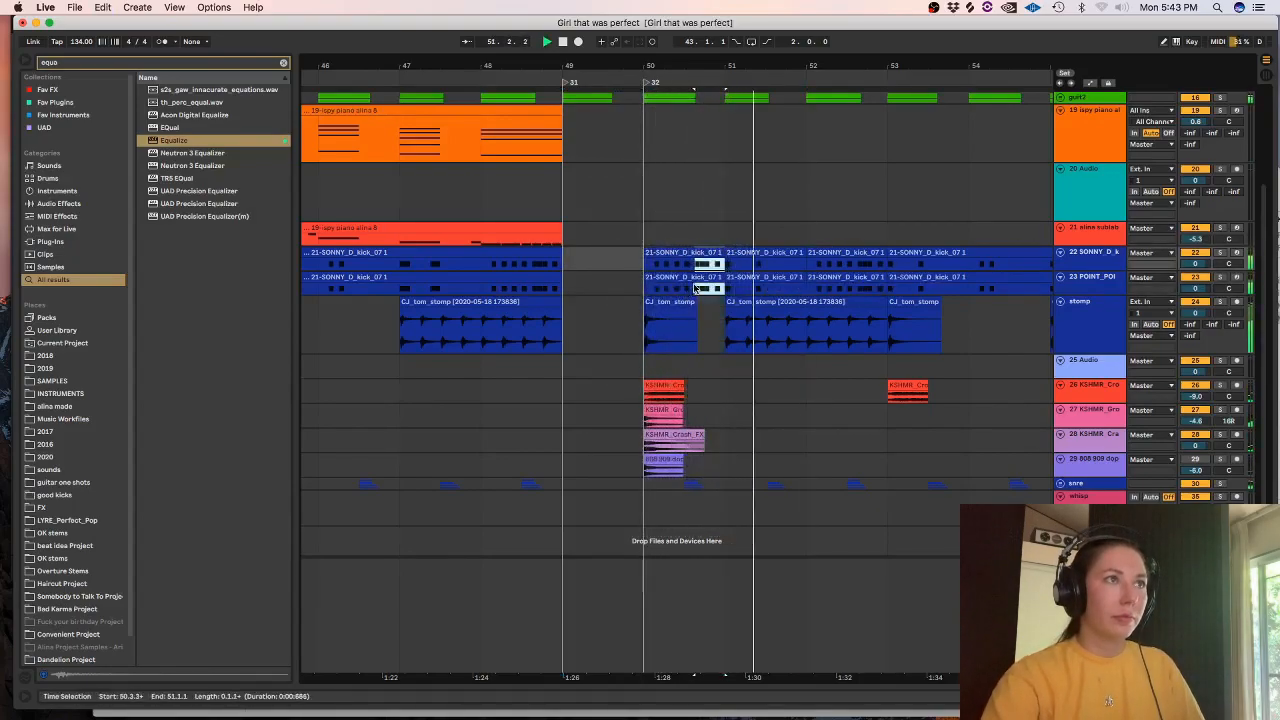
- Set the grid to 1/16 and trim the kicks in bar 50 on both tracks to about the first half of the bar
{"action": "key", "text": "Delete"}
{"action": "left_click", "coordinate": [662, 268]}
{"action": "left_click_drag", "start_coordinate": [690, 255], "coordinate": [647, 282]}
{"action": "right_click", "coordinate": [664, 271]}
{"action": "left_click", "coordinate": [734, 178]}
{"action": "right_click", "coordinate": [734, 178]}
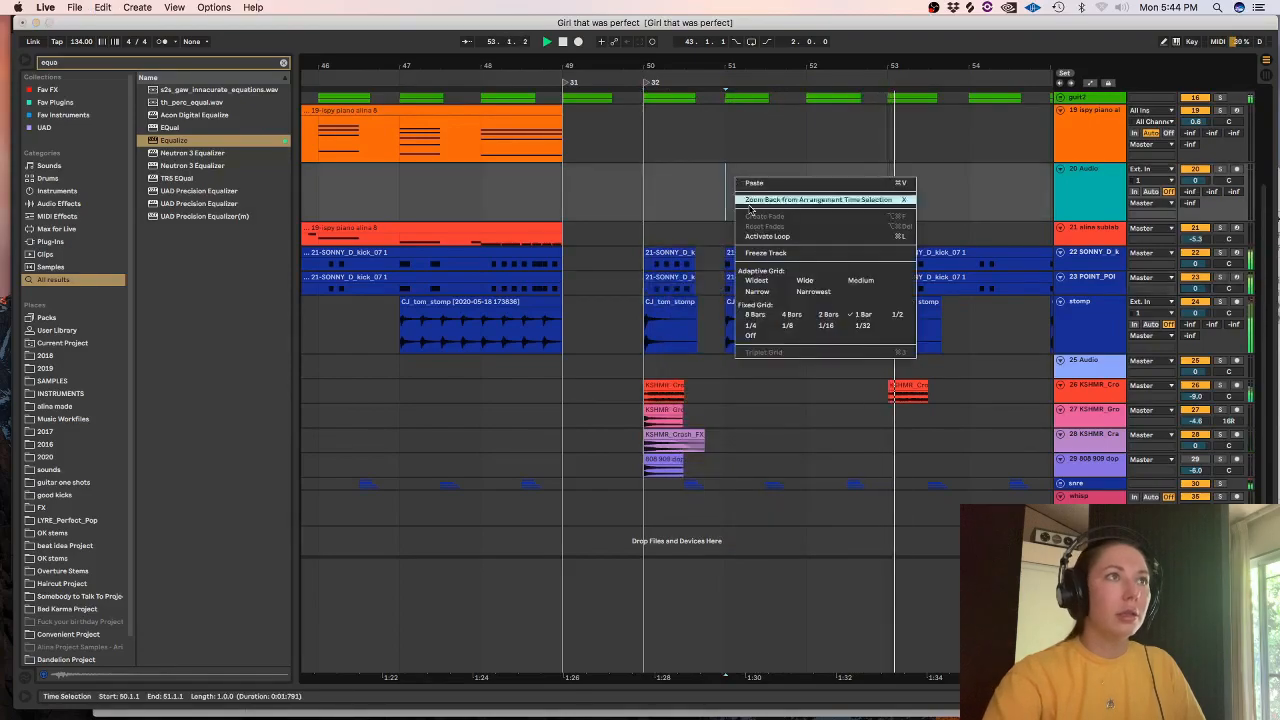
{"action": "left_click", "coordinate": [829, 325]}
{"action": "left_click", "coordinate": [698, 266]}
{"action": "mouse_move", "coordinate": [698, 268]}
{"action": "left_mouse_down"}
{"action": "mouse_move", "coordinate": [655, 283]}
{"action": "mouse_move", "coordinate": [662, 253]}
{"action": "mouse_move", "coordinate": [683, 282]}
{"action": "left_mouse_up"}
{"action": "left_click", "coordinate": [526, 252]}
{"action": "key", "text": "Delete"}
- Play the transition from bar 48 through the break into bar 50
{"action": "left_click", "coordinate": [513, 198]}
{"action": "key", "text": "space"}
{"action": "key", "text": "space"}
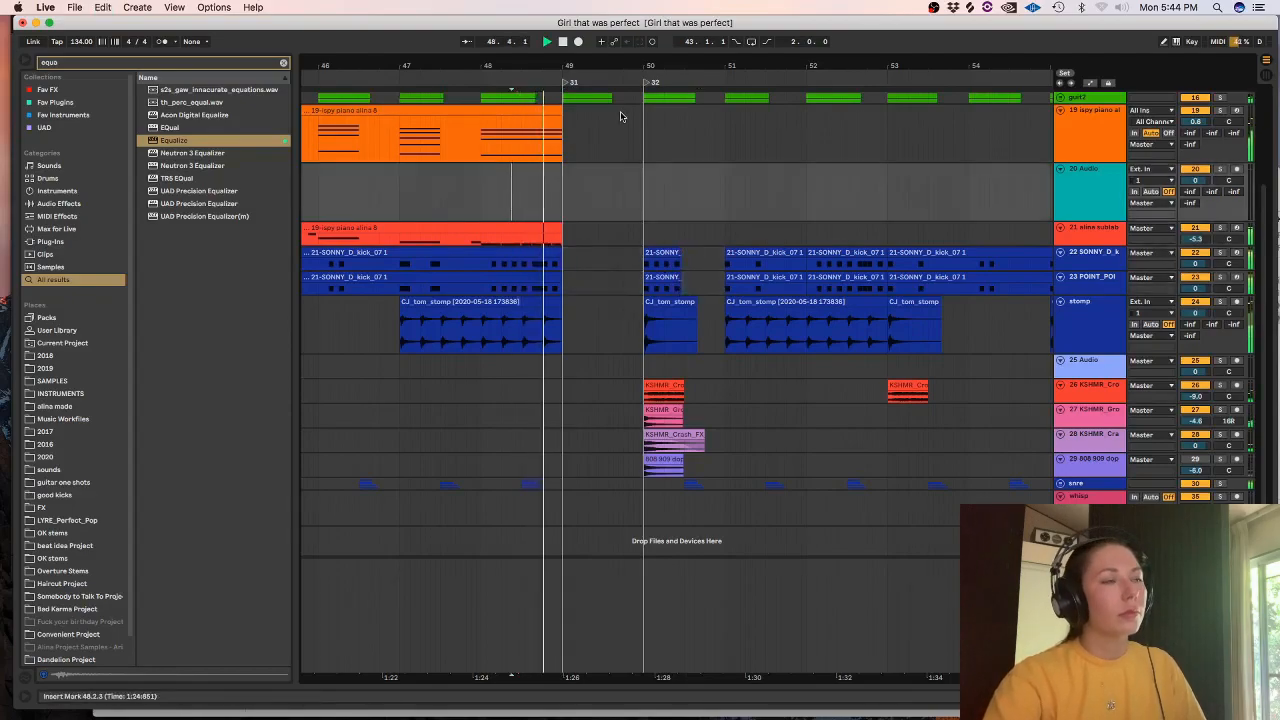
{"action": "left_click", "coordinate": [684, 204]}
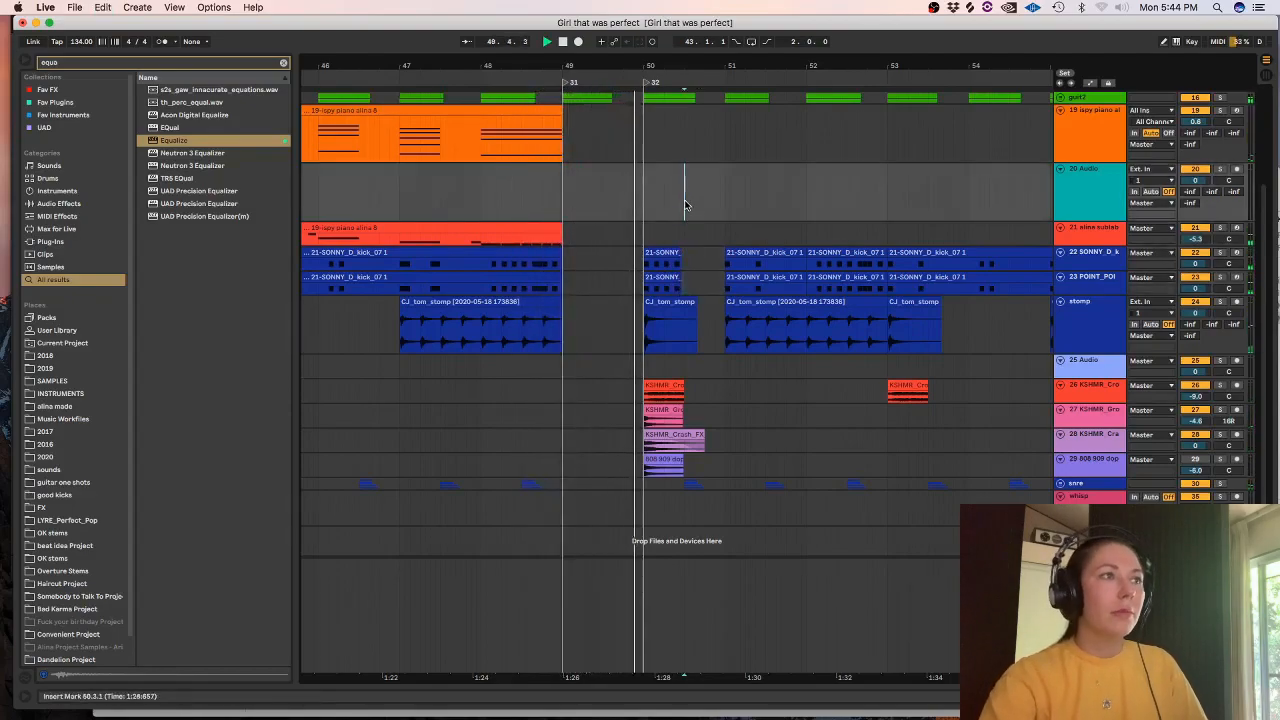
{"action": "key", "text": "minus"}
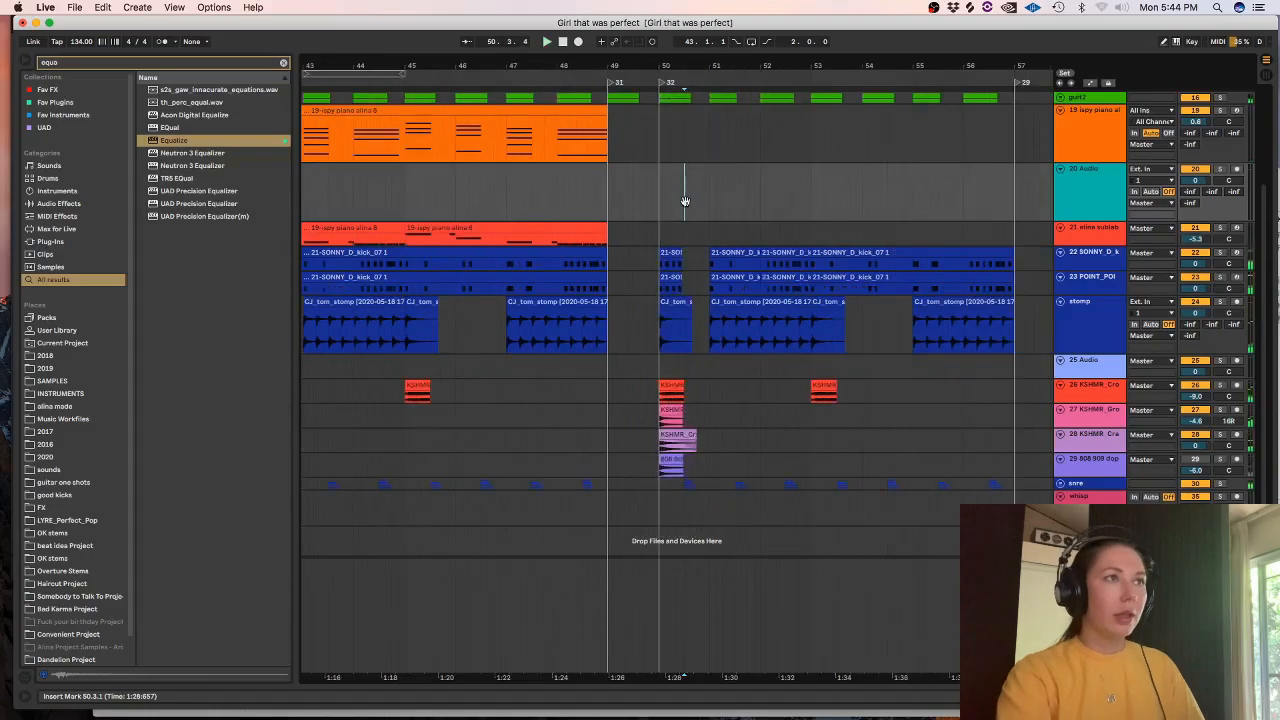
{"action": "key", "text": "minus"}
- Look over the piano clip's notes and duplicate the piano track with its Kontakt instrument
{"action": "key", "text": "super+alt+l"}
{"action": "double_click", "coordinate": [521, 125]}
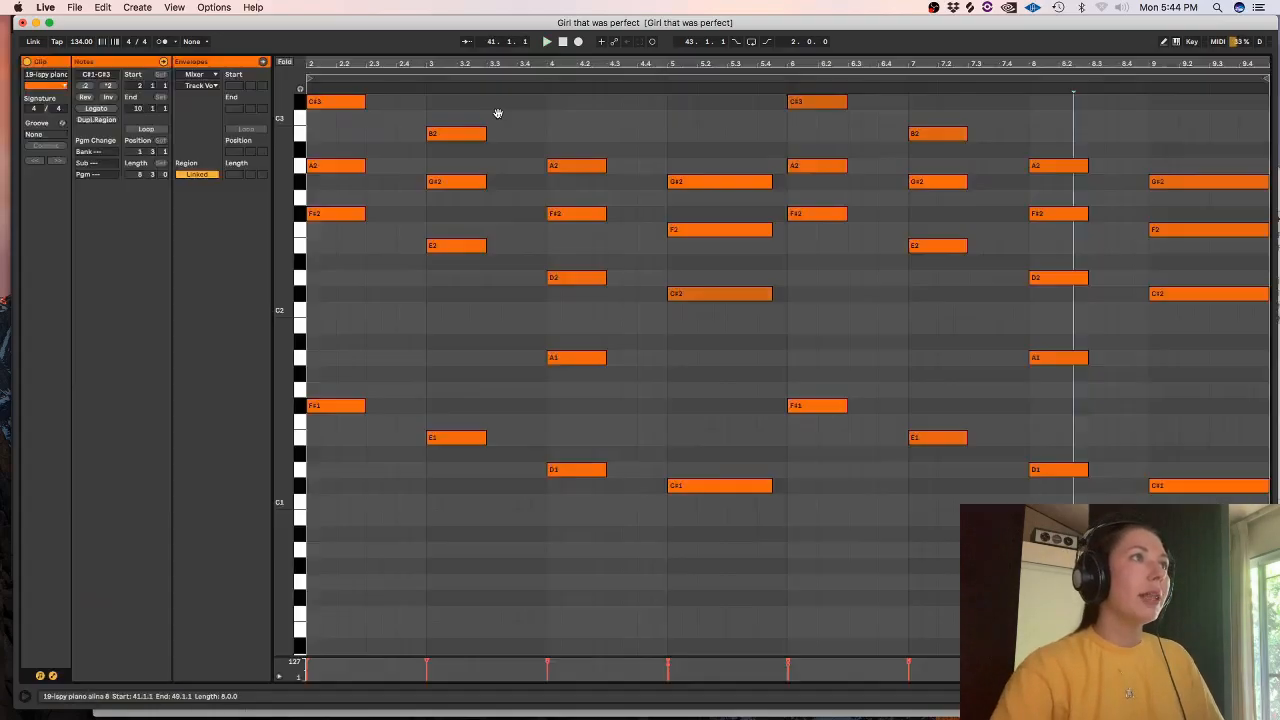
{"action": "left_click_drag", "start_coordinate": [1146, 339], "coordinate": [634, 194]}
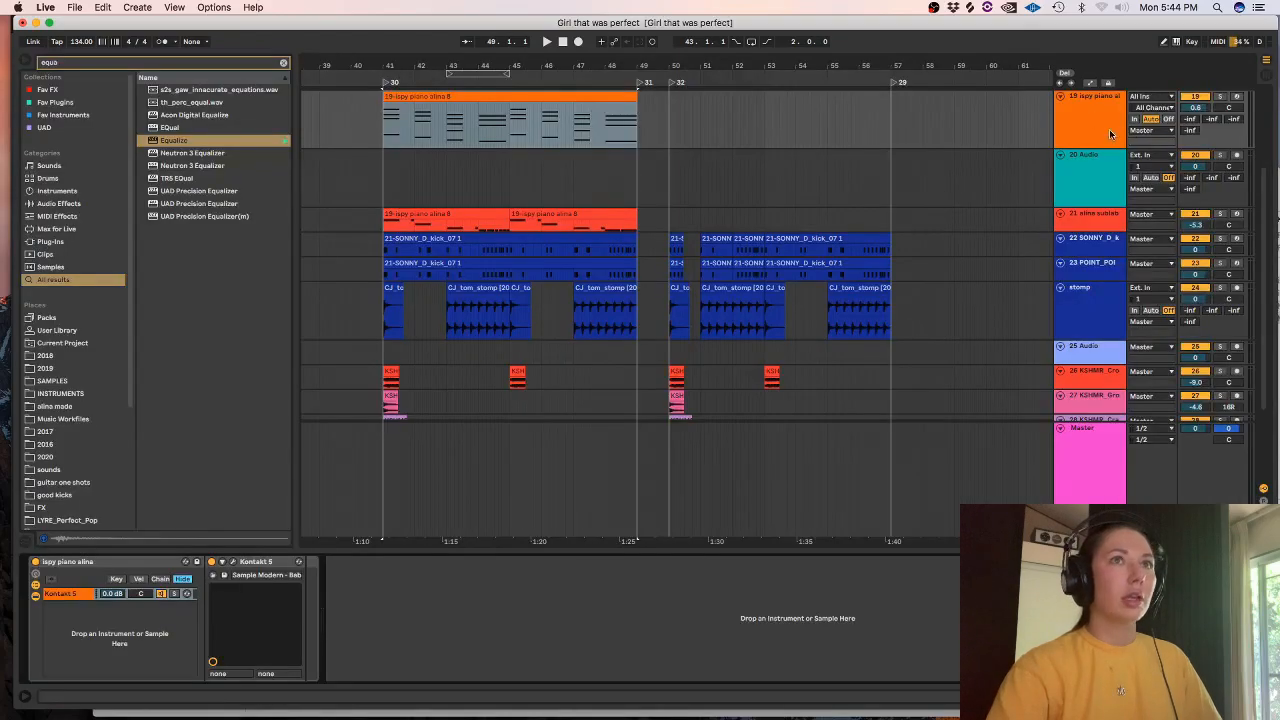
{"action": "left_click", "coordinate": [1111, 132]}
{"action": "key", "text": "super+d"}
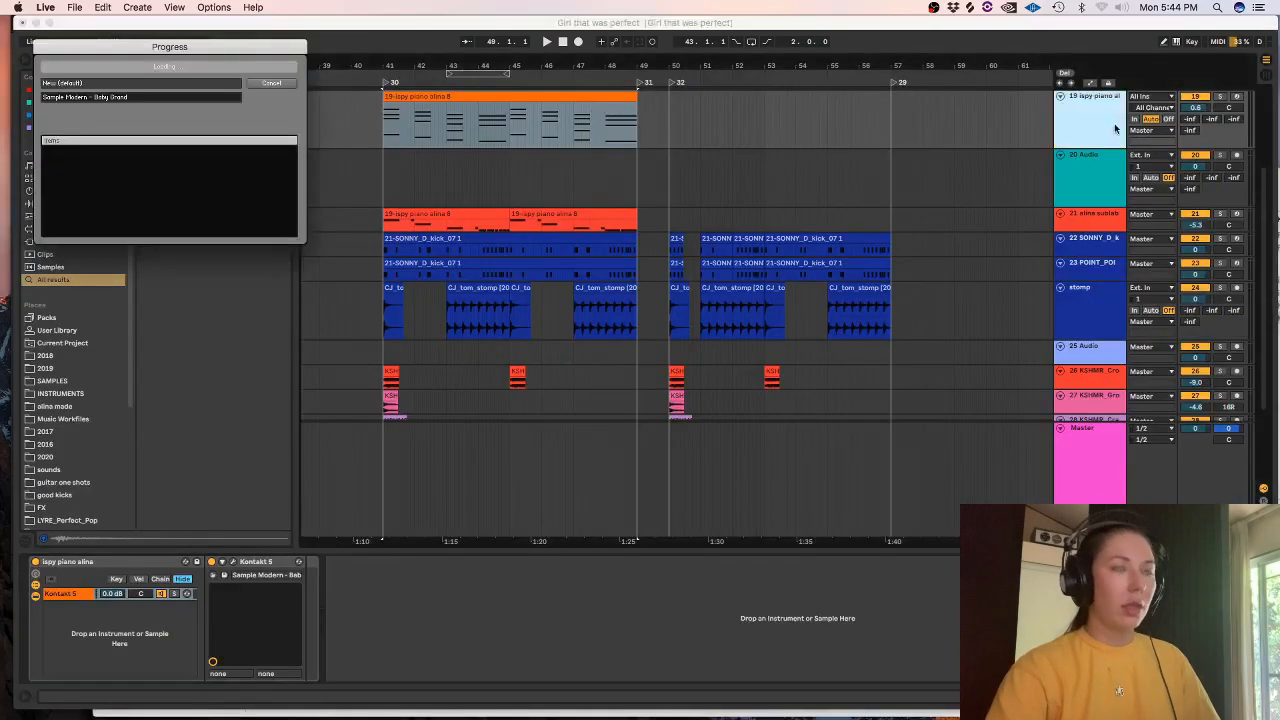
- Delete the upper chord notes in the duplicated piano clip, leaving only the lowest note of each chord
{"action": "double_click", "coordinate": [431, 134]}
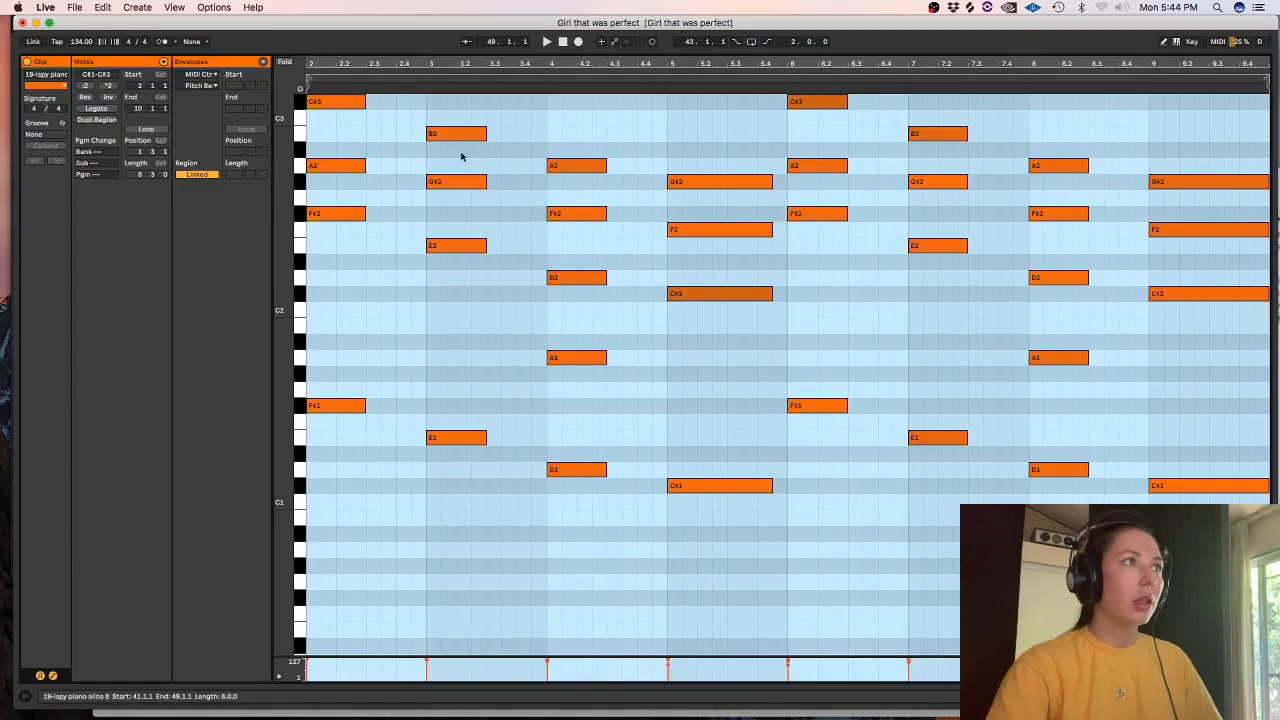
{"action": "left_click_drag", "start_coordinate": [1159, 377], "coordinate": [307, 94]}
{"action": "key", "text": "Delete"}
{"action": "left_click", "coordinate": [877, 169]}
{"action": "key", "text": "super+a"}
{"action": "key", "text": "shift+Tab"}
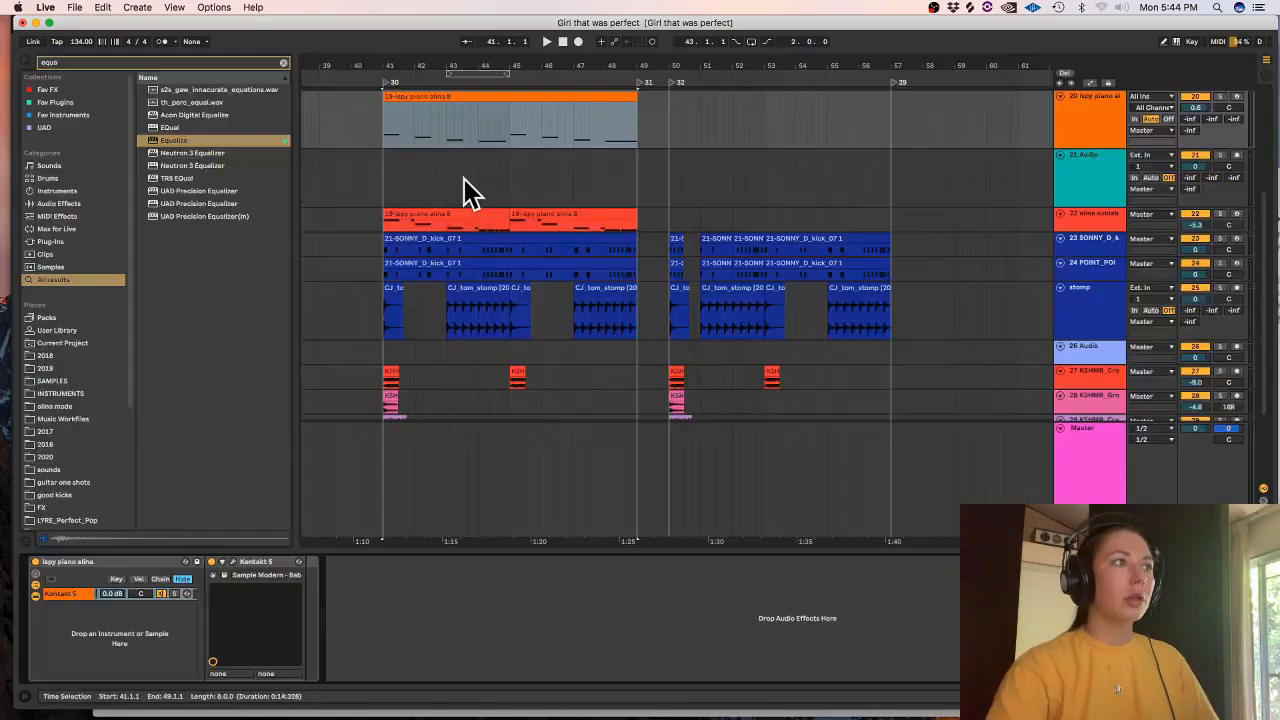
- Play the duplicated piano track on its own and transpose all of its bass notes down an octave
{"action": "left_click", "coordinate": [372, 118]}
{"action": "key", "text": "space"}
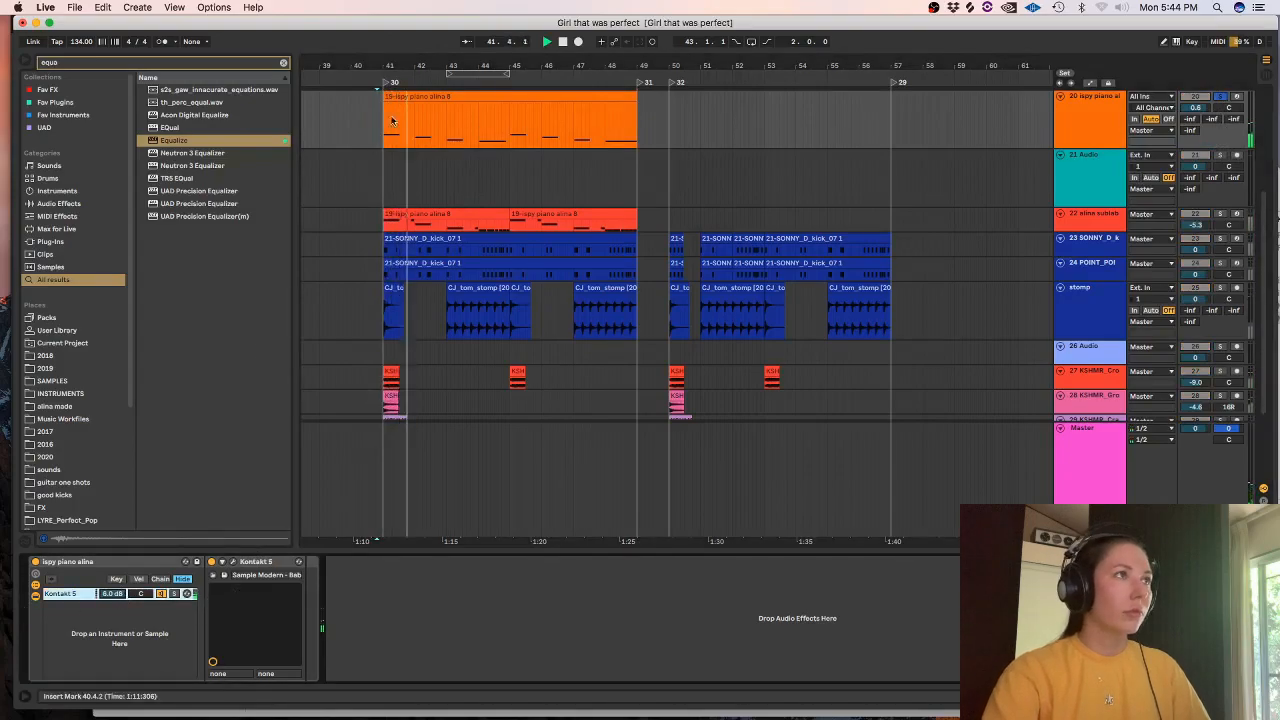
{"action": "double_click", "coordinate": [420, 97]}
{"action": "left_click", "coordinate": [477, 284]}
{"action": "key", "text": "space"}
{"action": "key", "text": "super+a"}
{"action": "key", "text": "shift+Down"}
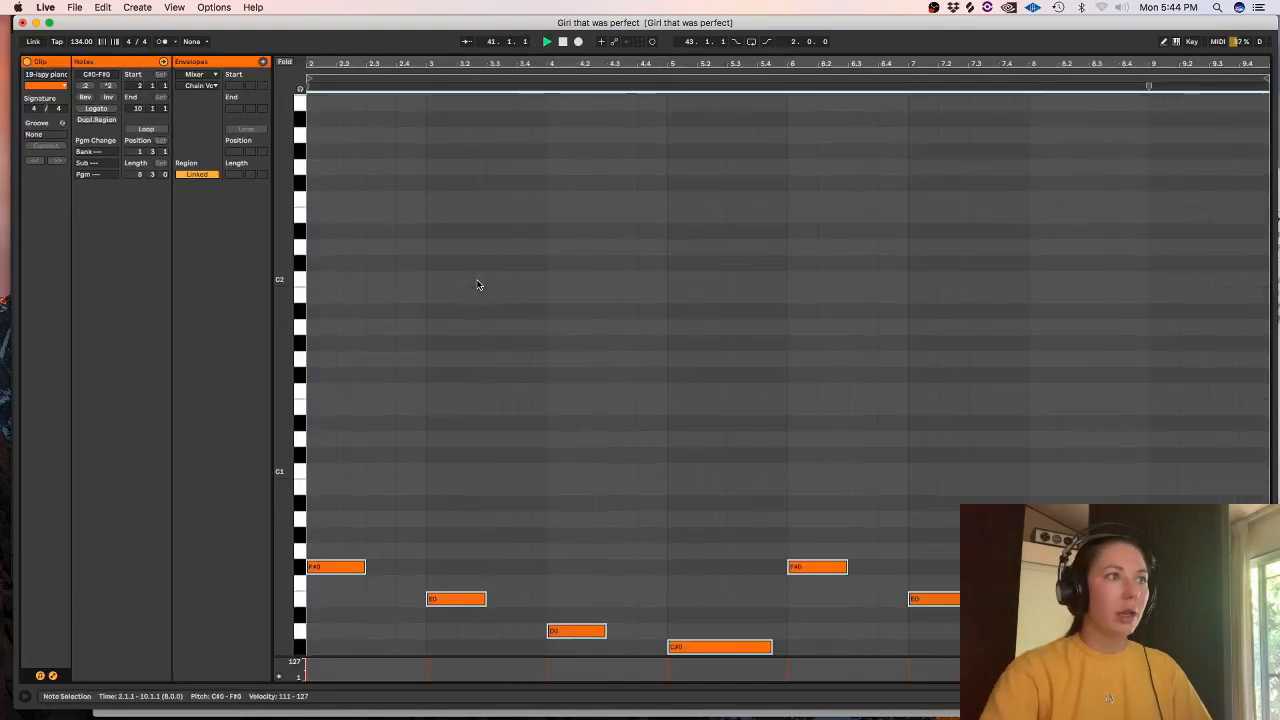
{"action": "key", "text": "shift+Tab"}
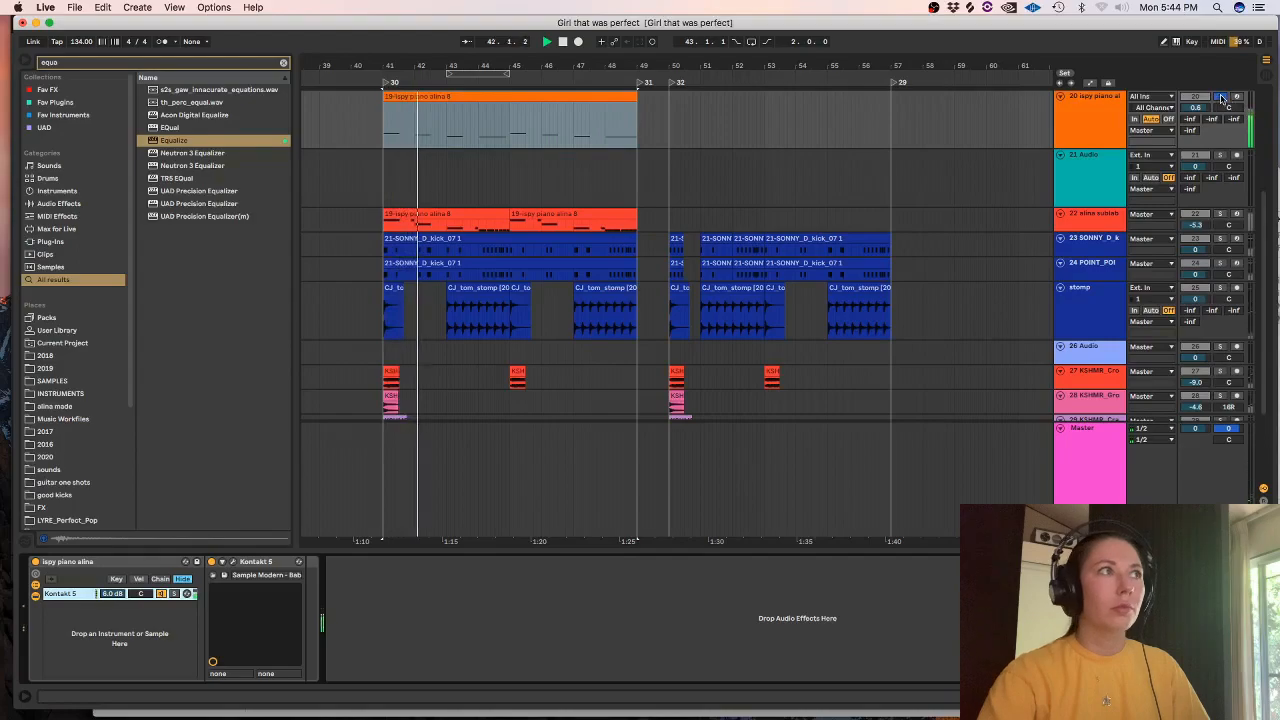
- Enlarge the SubLab bass track, copy its two clips over the duplicated piano track's clip and consolidate them into one
{"action": "scroll", "coordinate": [1080, 292], "scroll_direction": "up", "scroll_amount": 2}
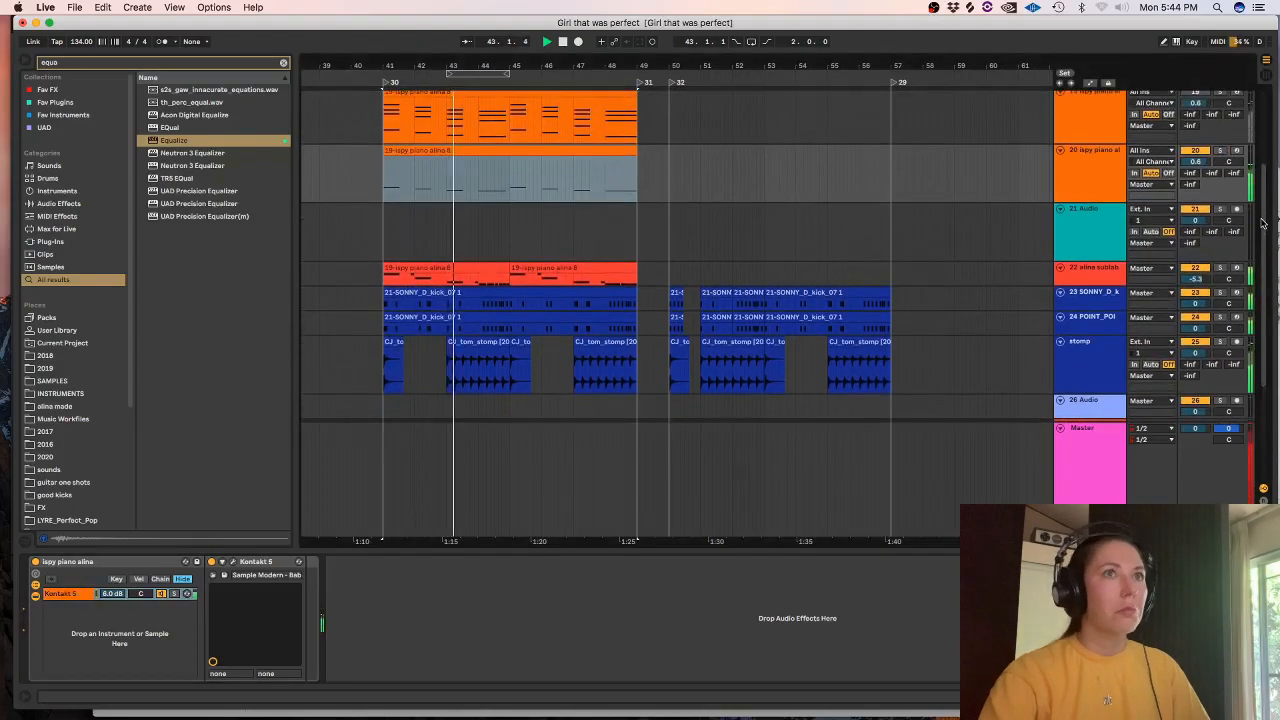
{"action": "left_click_drag", "start_coordinate": [1088, 284], "coordinate": [1084, 328]}
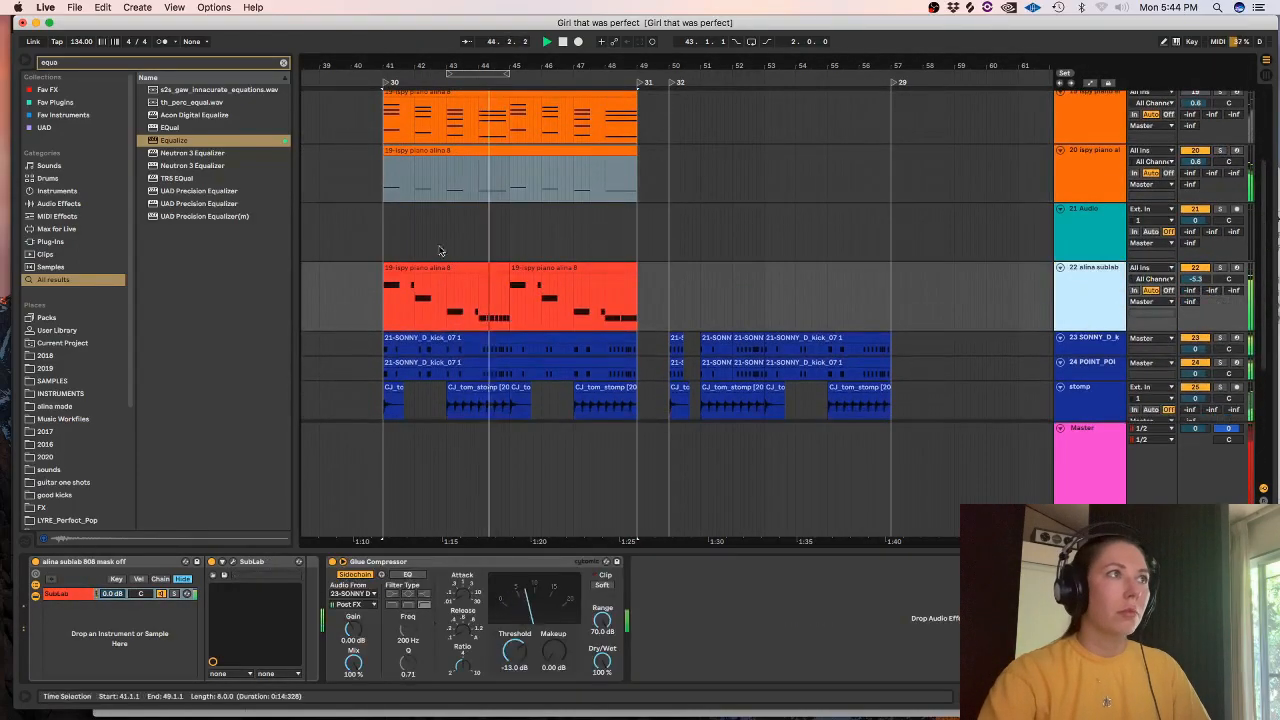
{"action": "left_click", "coordinate": [518, 267]}
{"action": "left_click", "coordinate": [480, 269], "text": "shift"}
{"action": "left_click_drag", "start_coordinate": [480, 269], "coordinate": [476, 170]}
{"action": "key", "text": "super+j"}
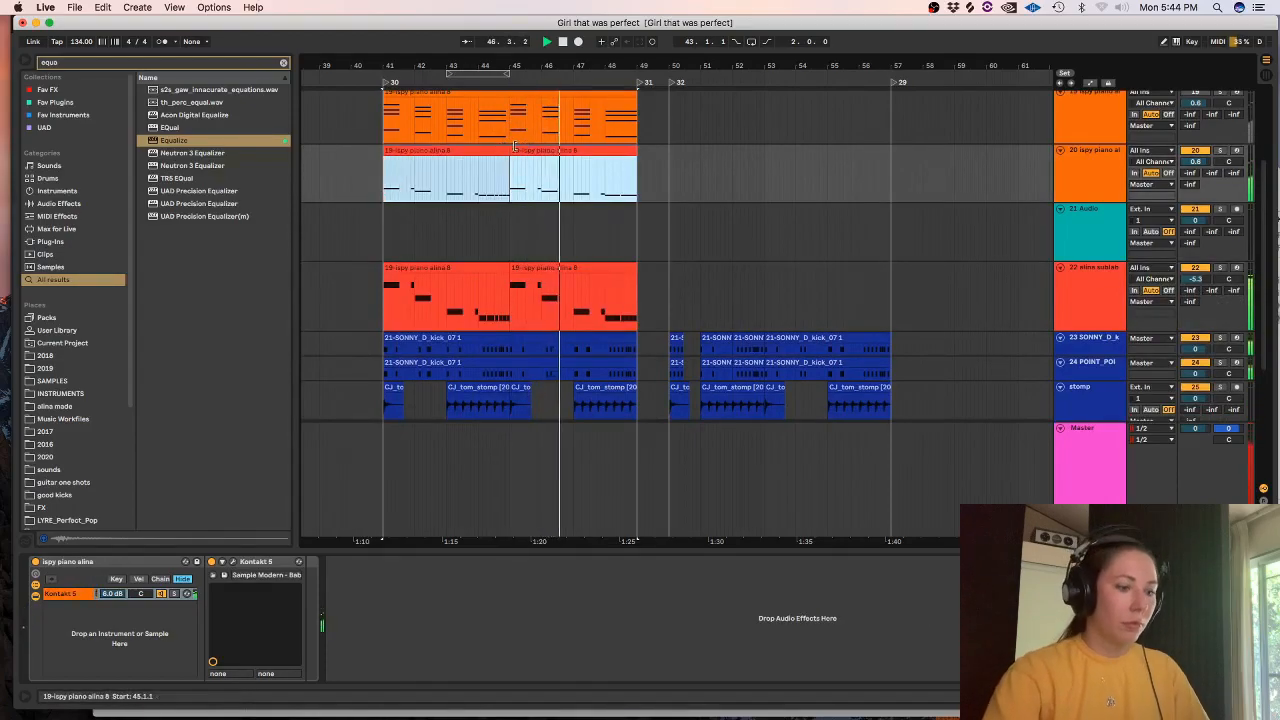
- Open the consolidated piano bass clip's notes and set that track's volume to about 3.5 dB
{"action": "double_click", "coordinate": [514, 145]}
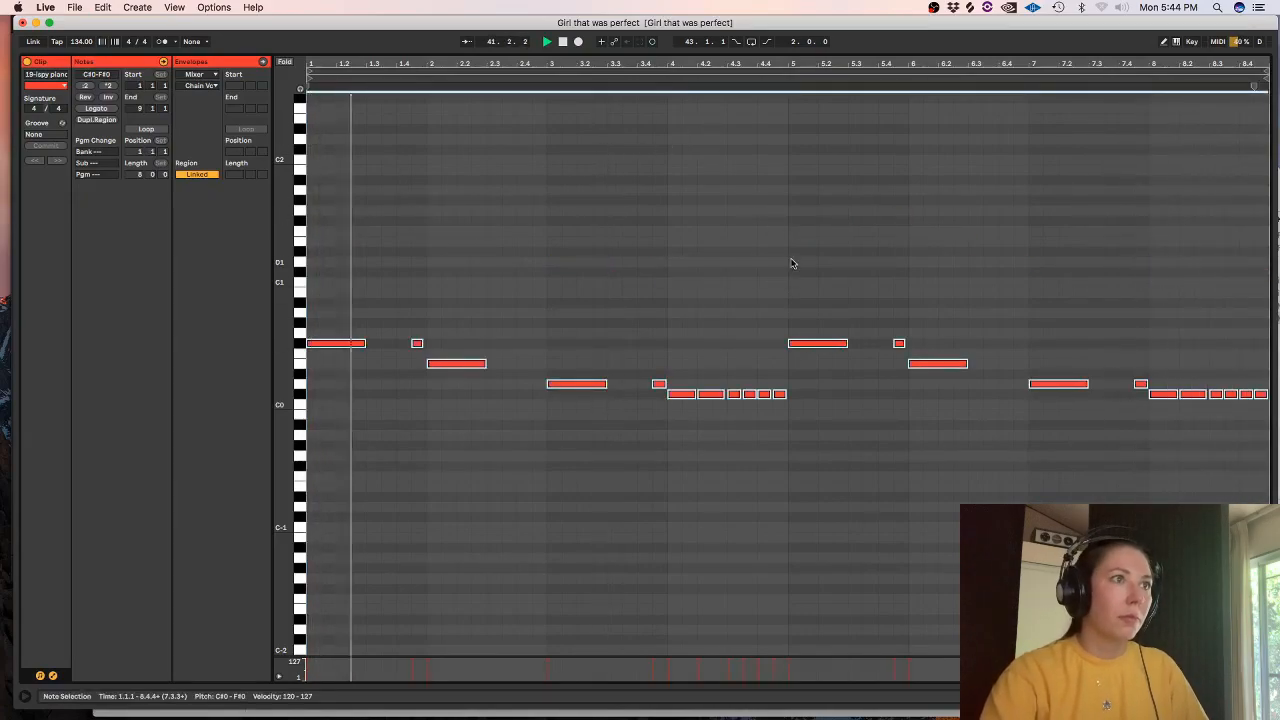
{"action": "key", "text": "shift+Tab"}
{"action": "left_click_drag", "start_coordinate": [1195, 108], "coordinate": [1195, 101]}
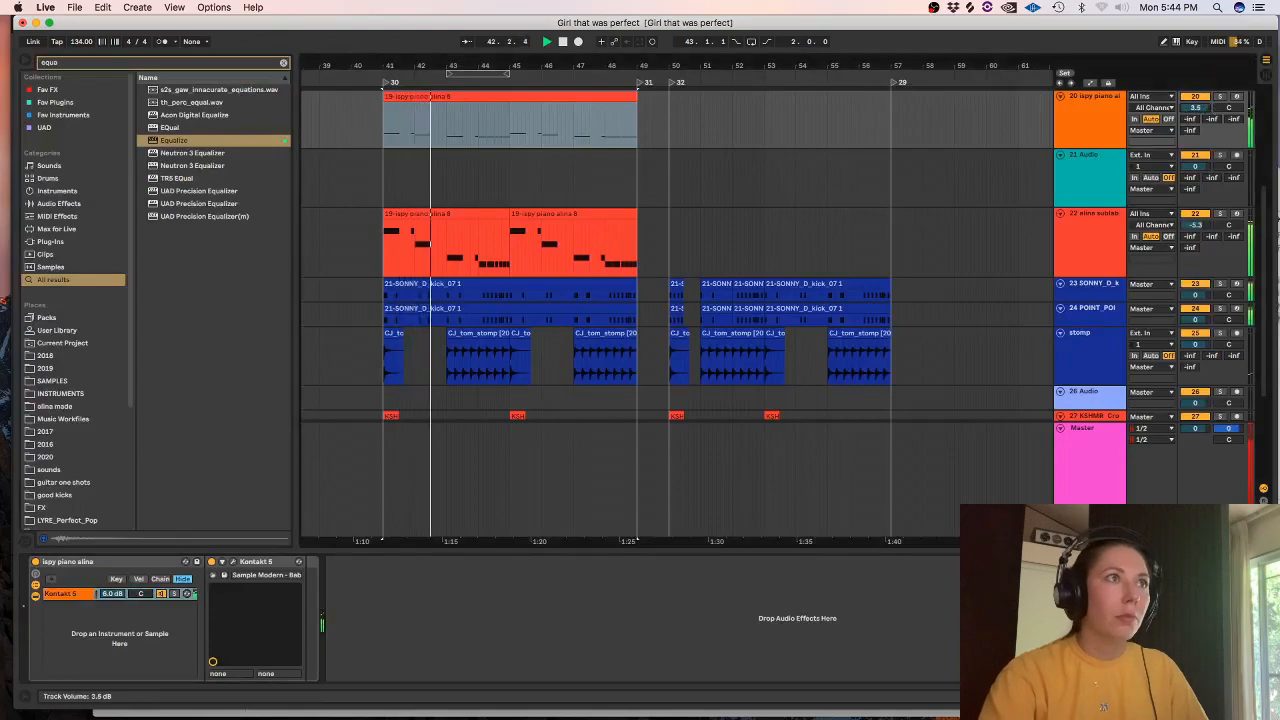
{"action": "double_click", "coordinate": [560, 120]}
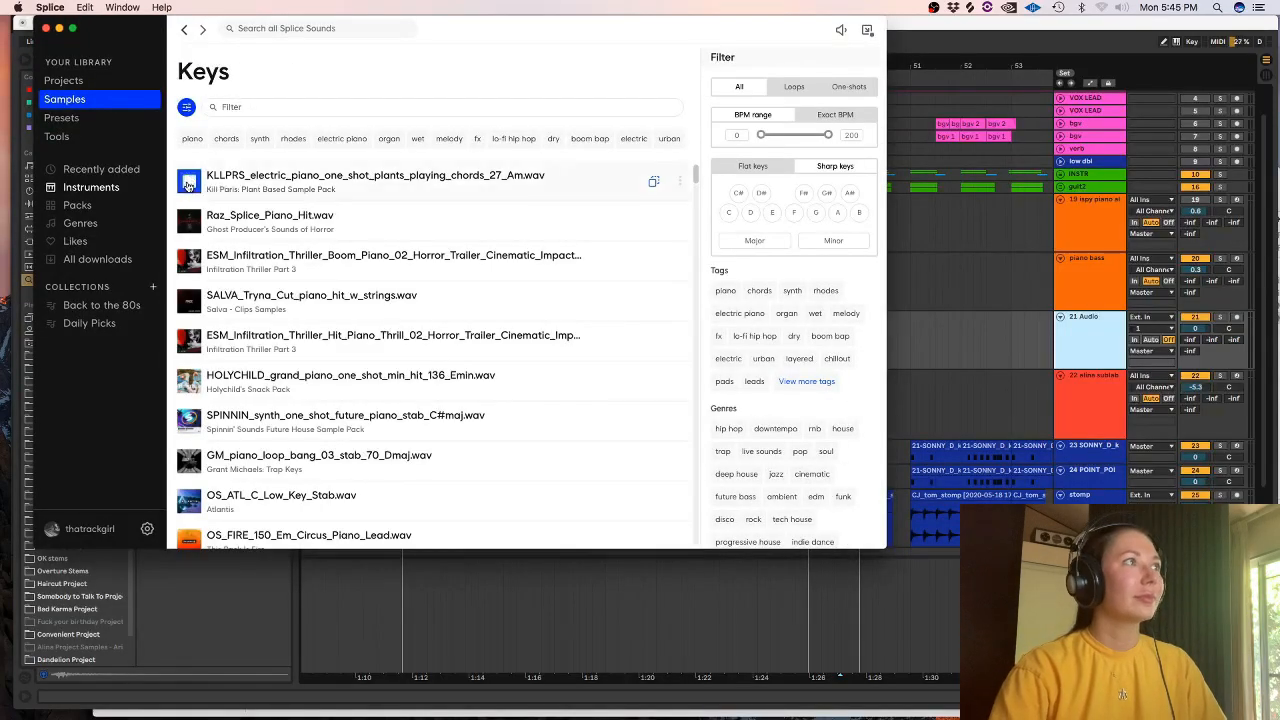
- In the sample library, switch from Keys to the Strings samples and filter them to the key of F#
{"action": "scroll", "coordinate": [235, 163], "scroll_direction": "down", "scroll_amount": 1}
{"action": "scroll", "coordinate": [284, 136], "scroll_direction": "up", "scroll_amount": 1}
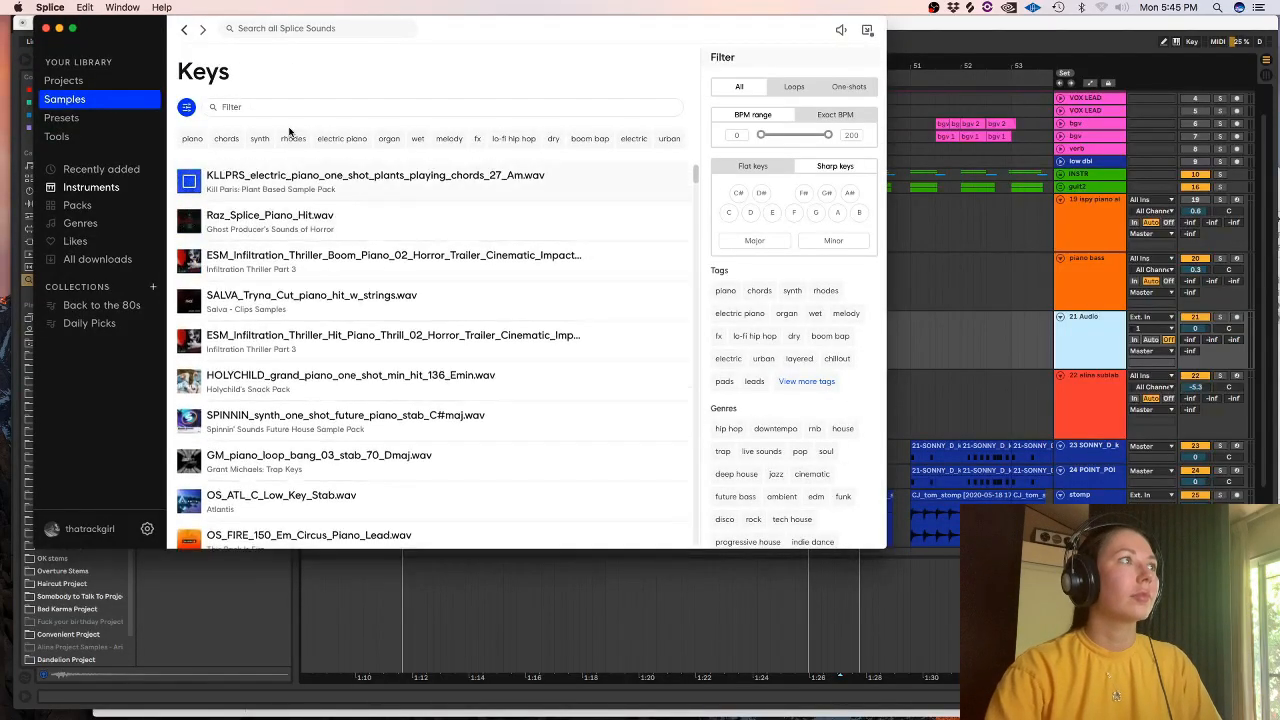
{"action": "left_click", "coordinate": [185, 31]}
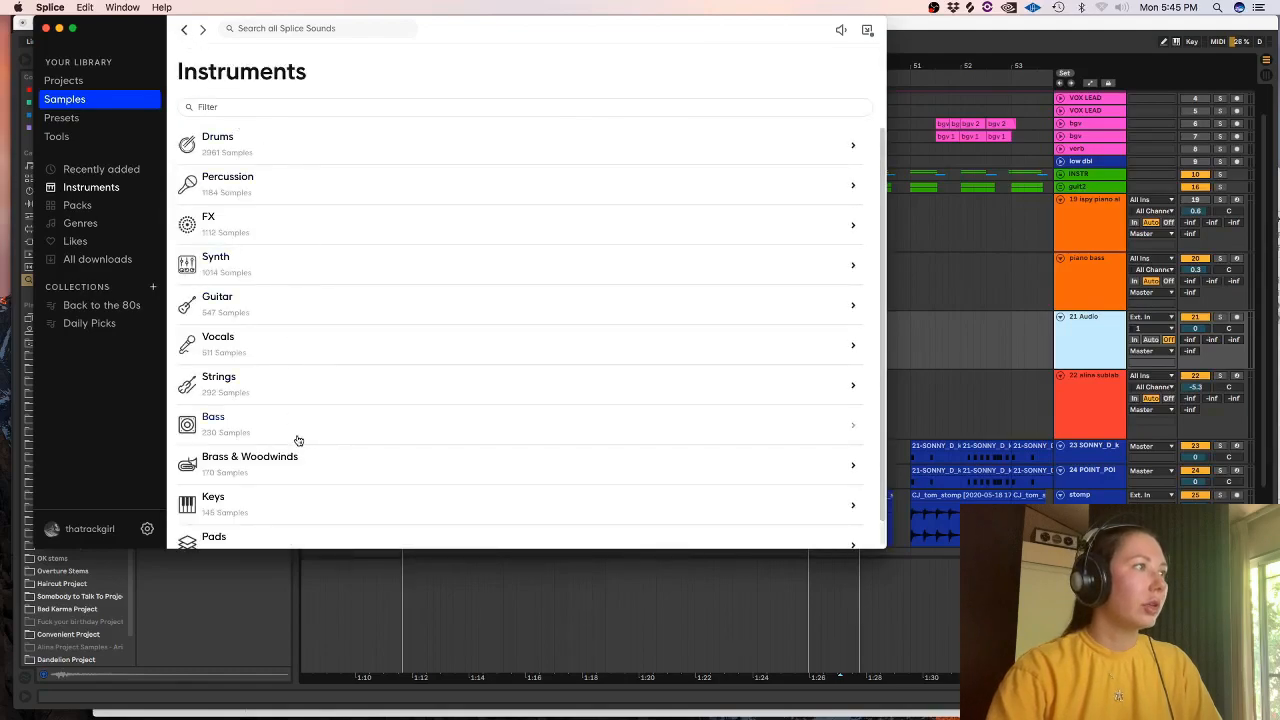
{"action": "scroll", "coordinate": [318, 356], "scroll_direction": "down", "scroll_amount": 1}
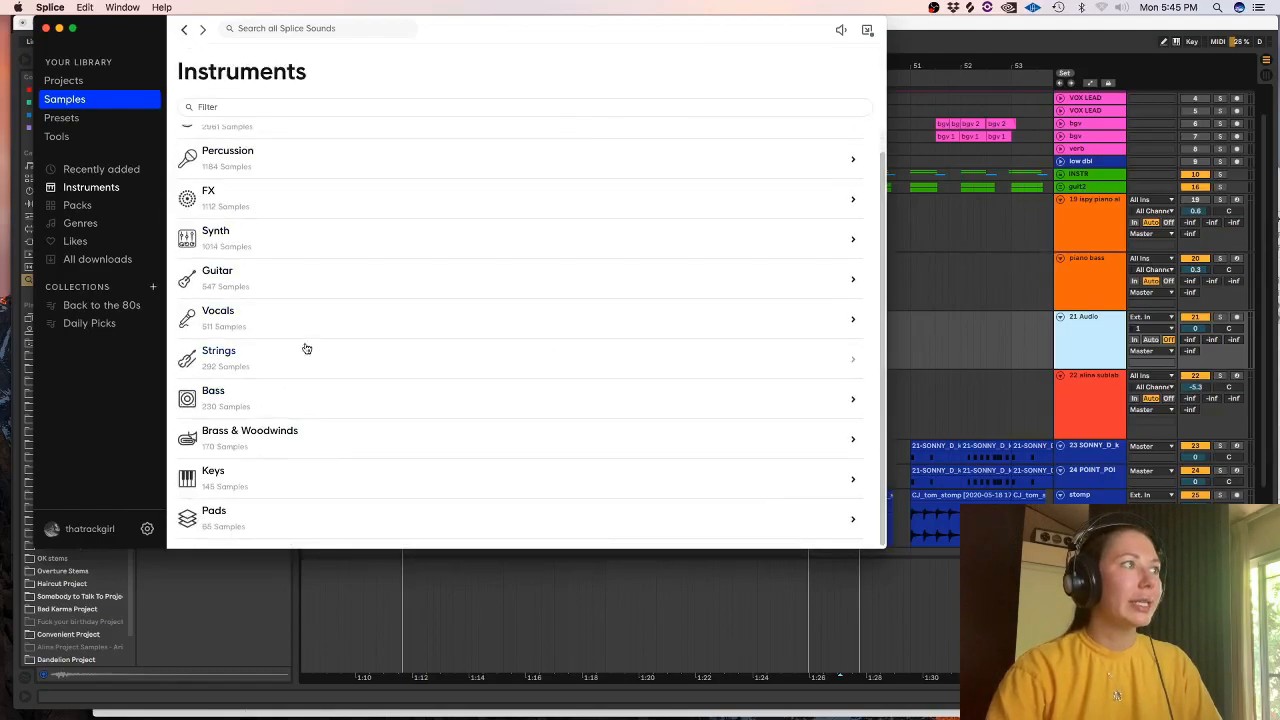
{"action": "left_click", "coordinate": [263, 364]}
{"action": "left_click", "coordinate": [803, 190]}
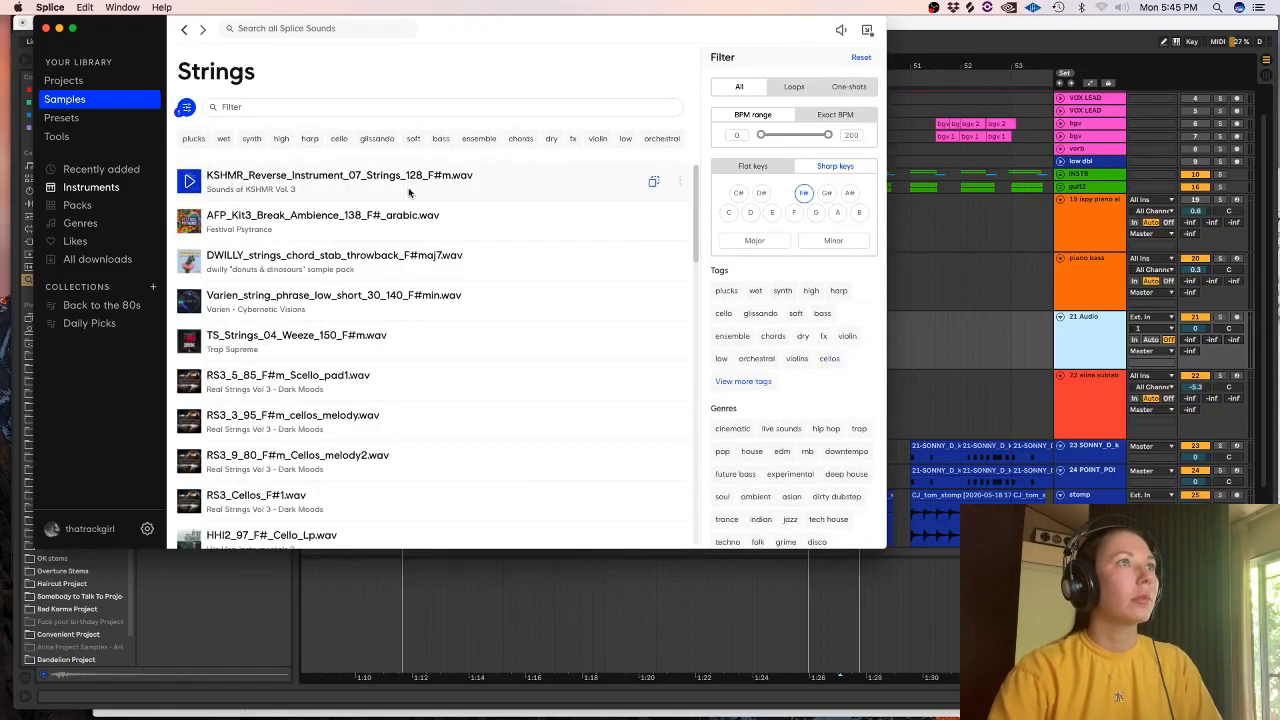
- Switch to Ableton Live, place the KSHMR reverse strings sample on the empty audio track and cut it off at bar 50
{"action": "left_click", "coordinate": [908, 327]}
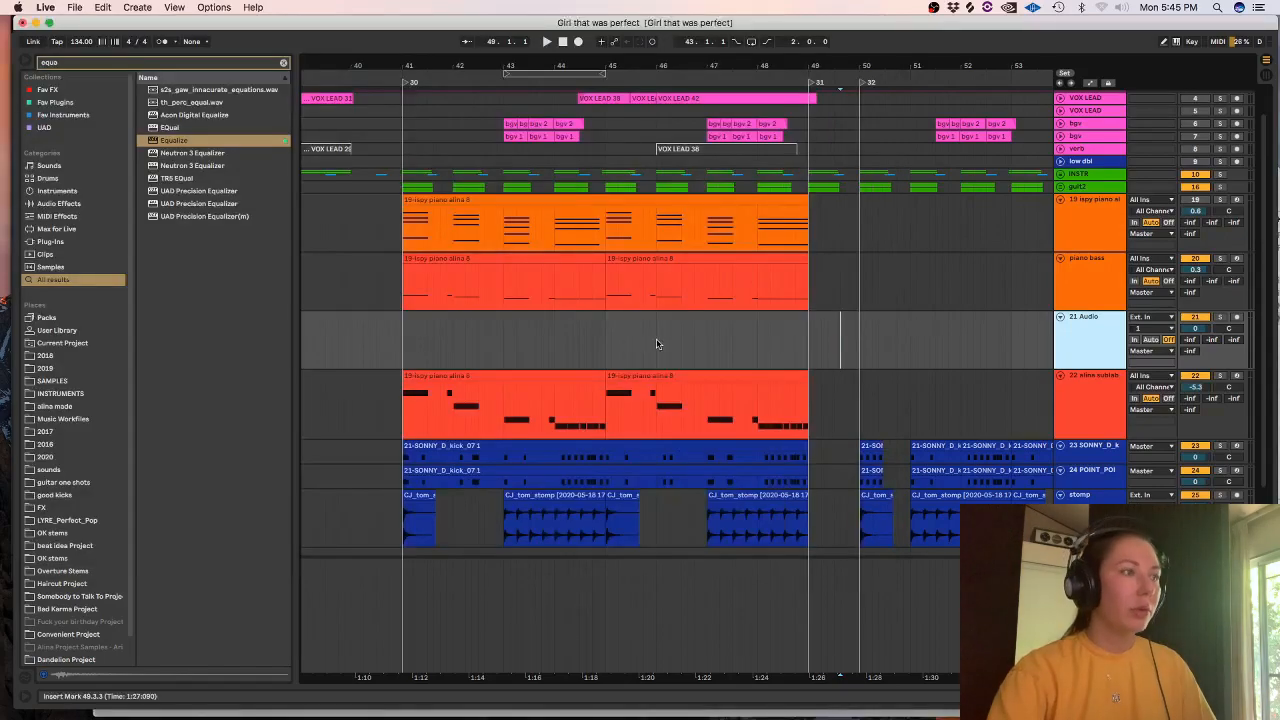
{"action": "left_click", "coordinate": [793, 336]}
{"action": "left_click_drag", "start_coordinate": [806, 338], "coordinate": [869, 324]}
{"action": "left_click", "coordinate": [786, 332]}
{"action": "key", "text": "space"}
{"action": "left_click_drag", "start_coordinate": [839, 325], "coordinate": [860, 327]}
{"action": "left_click", "coordinate": [796, 340]}
{"action": "key", "text": "space"}
{"action": "key", "text": "space"}
{"action": "left_click_drag", "start_coordinate": [977, 345], "coordinate": [862, 348]}
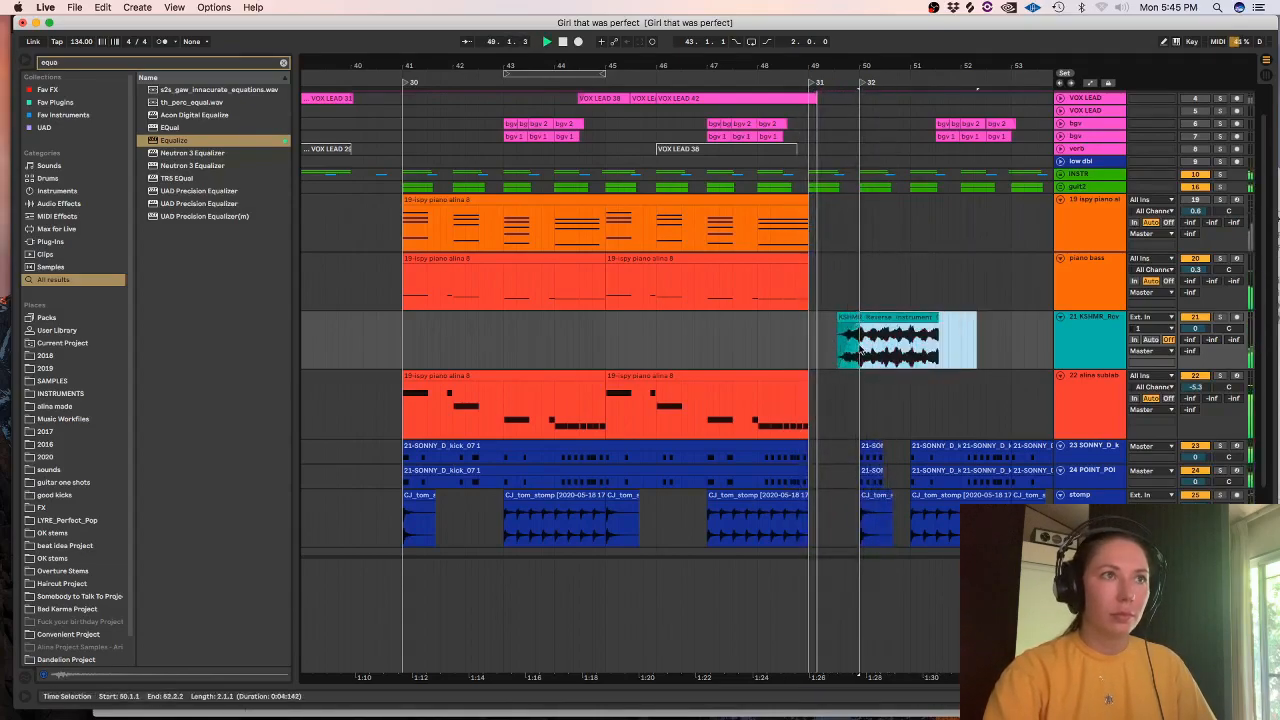
- Trim the start of the reverse strings clip, keeping only about a third of a bar before bar 50
{"action": "left_click", "coordinate": [767, 338]}
{"action": "key", "text": "plus"}
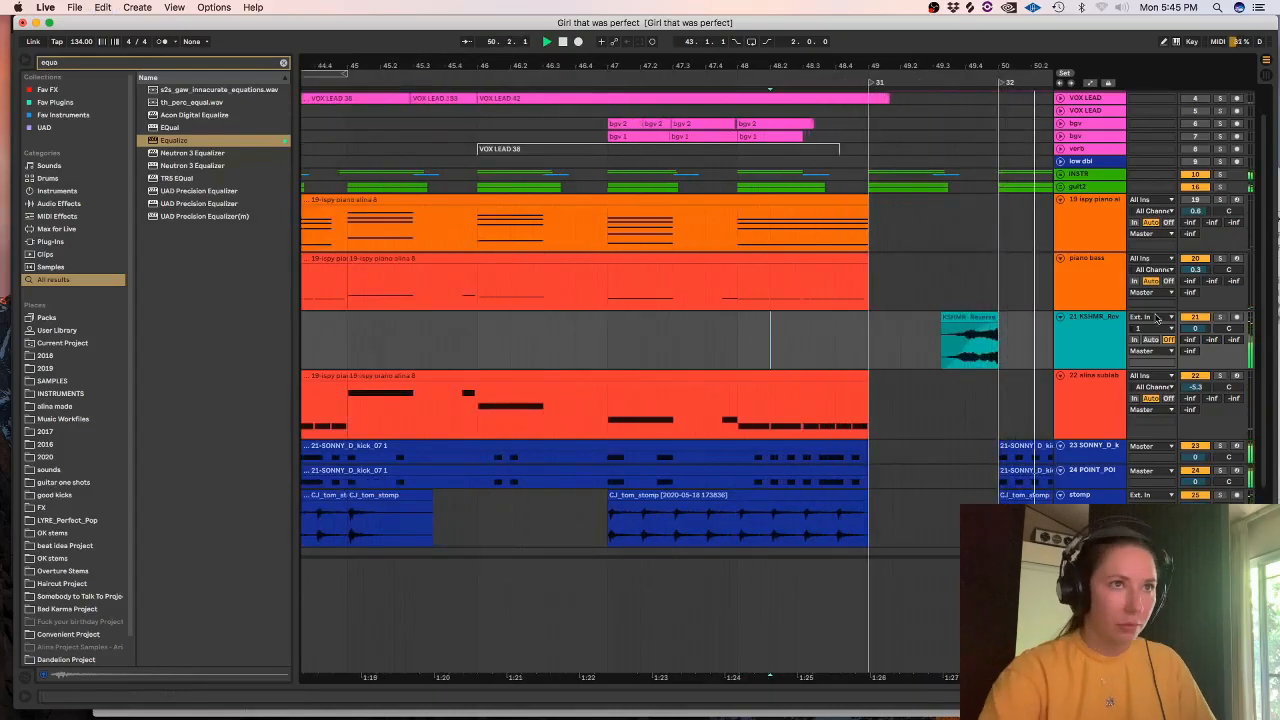
{"action": "left_click_drag", "start_coordinate": [923, 335], "coordinate": [952, 338]}
{"action": "key", "text": "Delete"}
{"action": "left_click", "coordinate": [790, 376]}
{"action": "key", "text": "space"}
{"action": "key", "text": "space"}
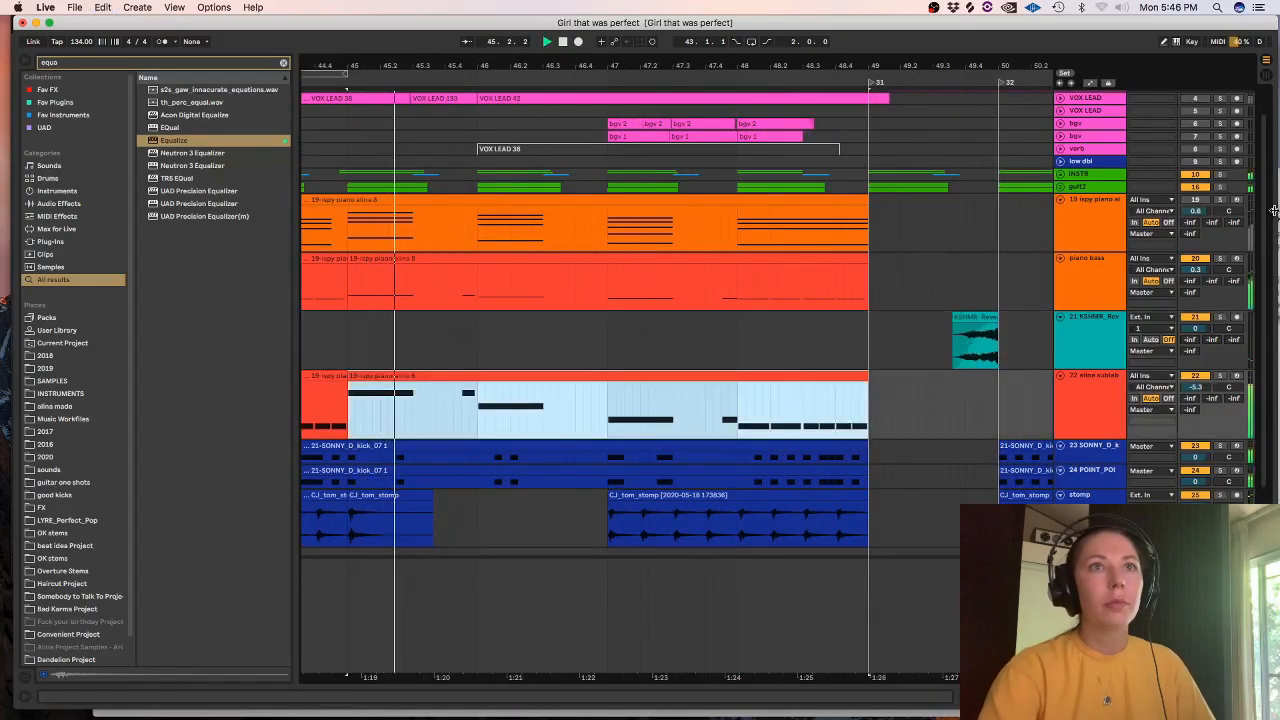
- Reactivate the muted vocal tracks at the head of the arrangement together
{"action": "left_click_drag", "start_coordinate": [1266, 209], "coordinate": [1266, 176]}
{"action": "left_click", "coordinate": [1209, 97]}
{"action": "left_click", "coordinate": [1209, 186], "text": "shift"}
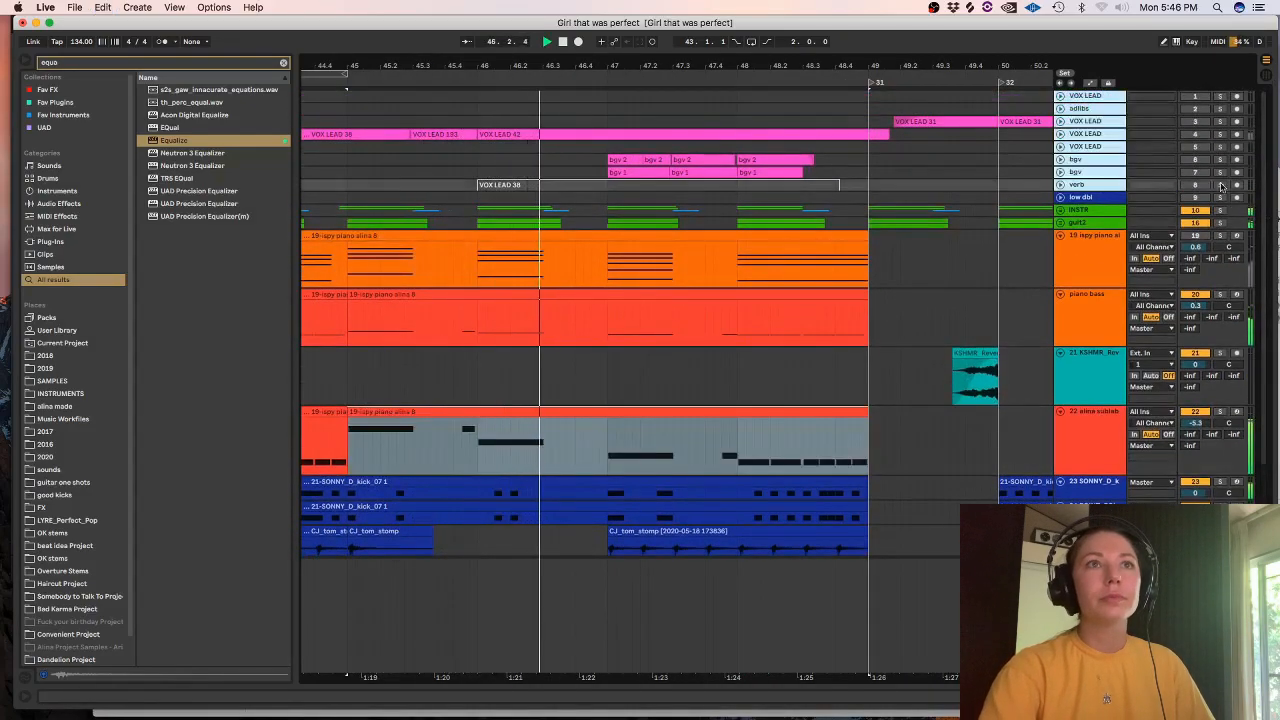
{"action": "left_click", "coordinate": [1202, 186]}
{"action": "left_click", "coordinate": [871, 168]}
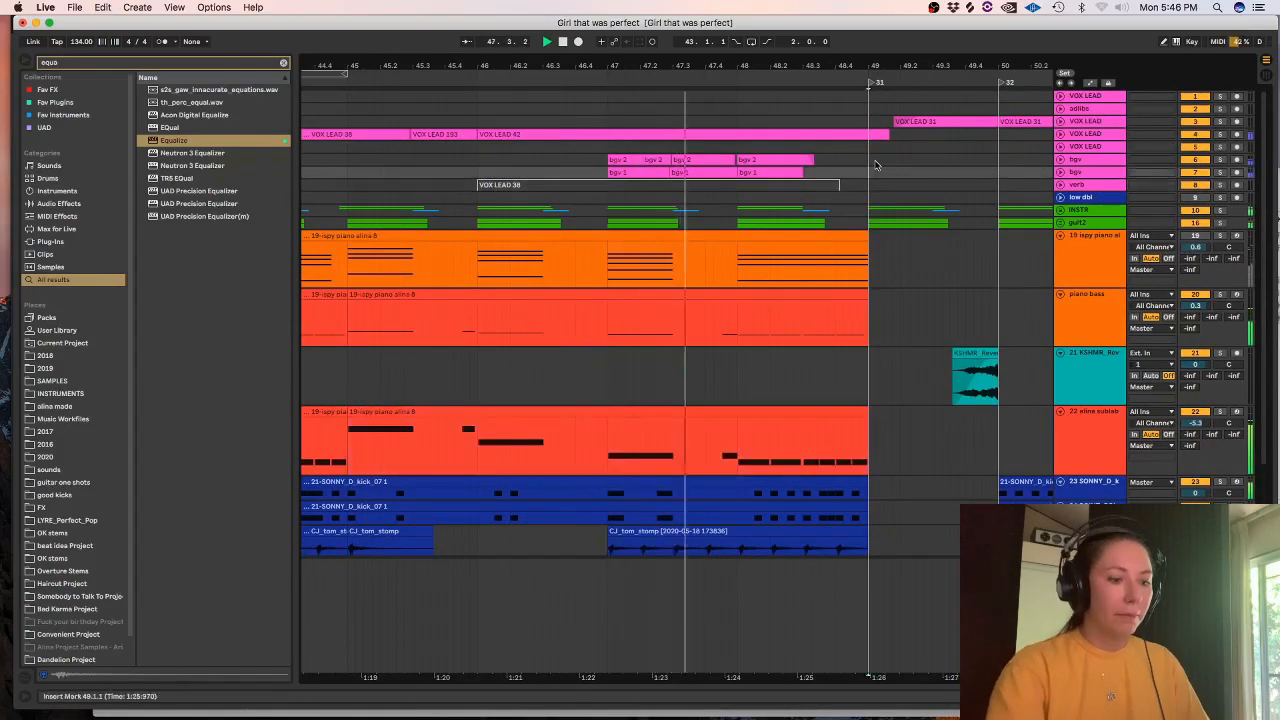
- Browse Splice's similar F# strings, get 119_Bpm_Long_Pizz_Chords_F#min and place it from bar 41 on its own track in Live
{"action": "key", "text": "minus"}
{"action": "key", "text": "minus"}
{"action": "key", "text": "alt+super+l"}
{"action": "key", "text": "alt+super+l"}
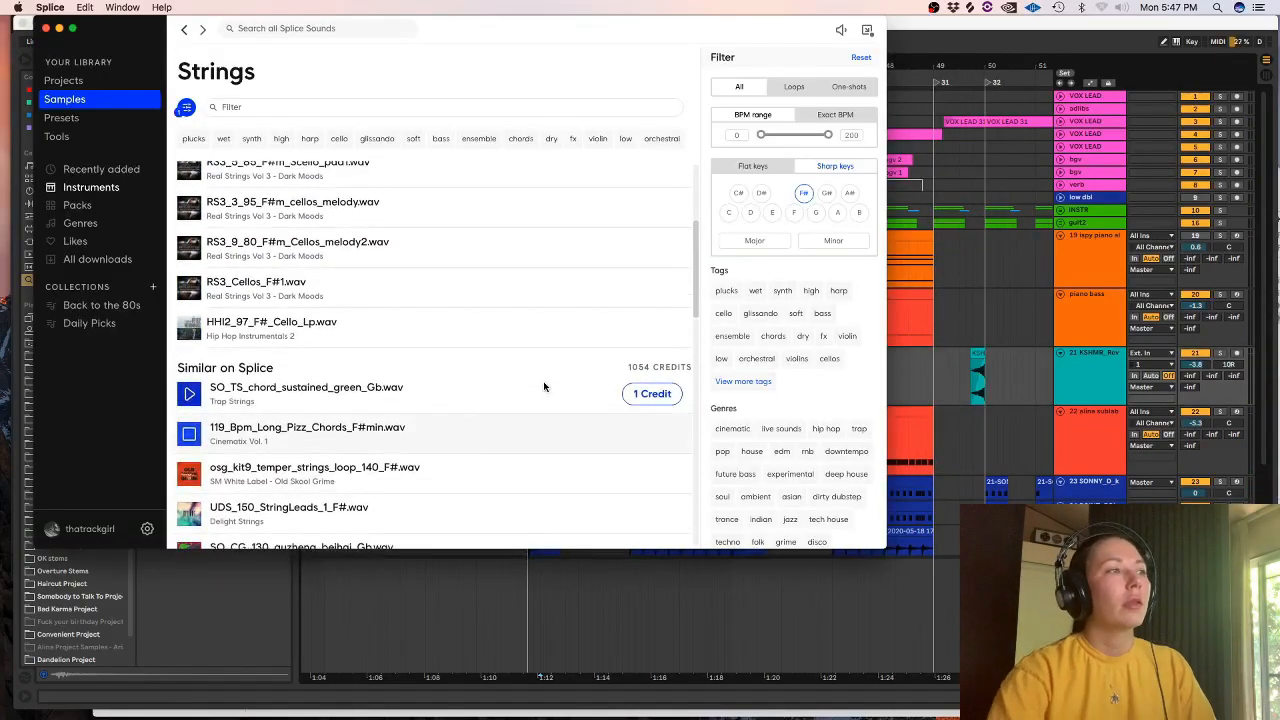
{"action": "scroll", "coordinate": [689, 282], "scroll_direction": "down", "scroll_amount": 3}
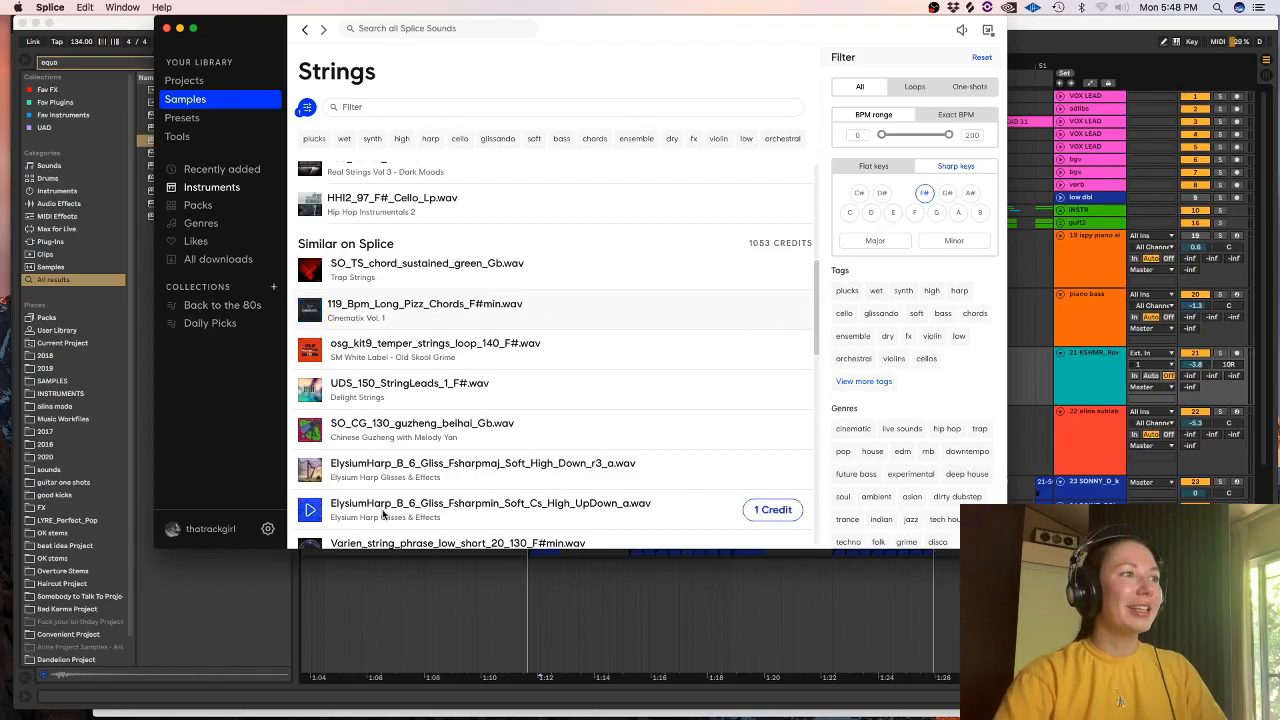
{"action": "left_click", "coordinate": [395, 589]}
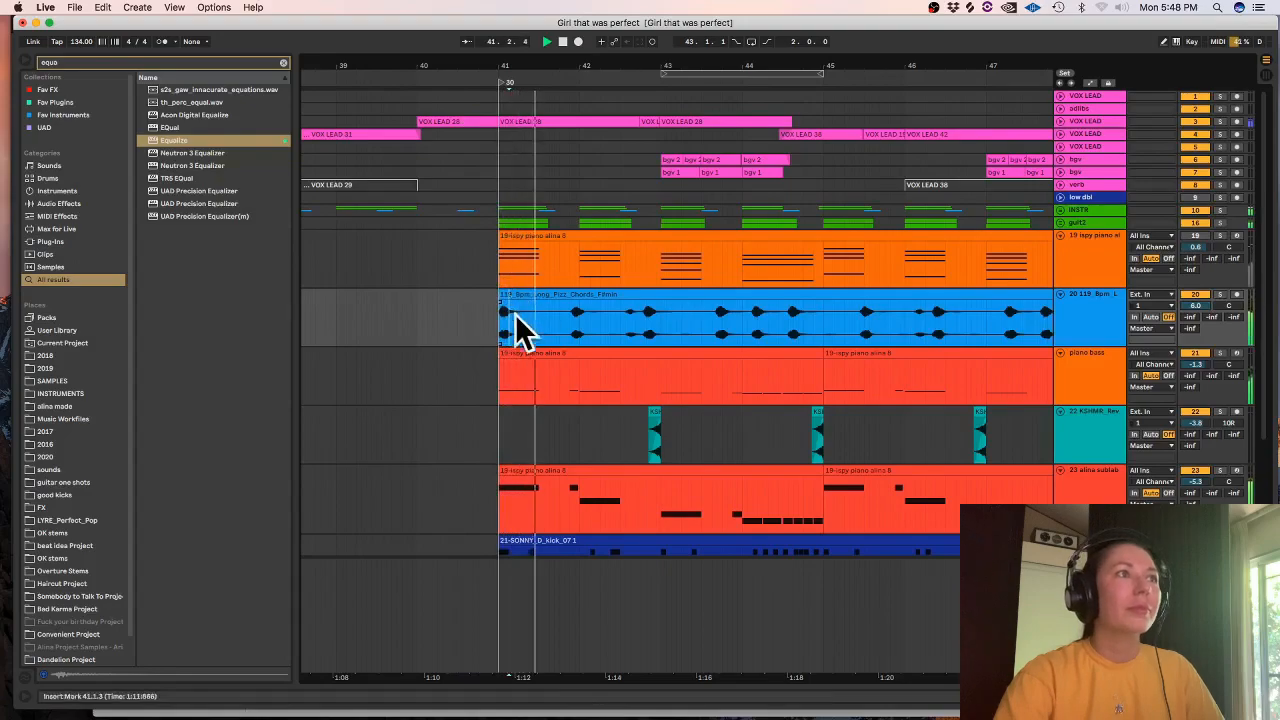
- Split the pizzicato clip before its second chord and shift the remainder so that chord falls on bar 42
{"action": "left_click", "coordinate": [533, 313]}
{"action": "key", "text": "plus"}
{"action": "mouse_move", "coordinate": [437, 315]}
{"action": "left_mouse_down"}
{"action": "mouse_move", "coordinate": [637, 322]}
{"action": "mouse_move", "coordinate": [685, 307]}
{"action": "left_mouse_up"}
{"action": "key", "text": "super+e"}
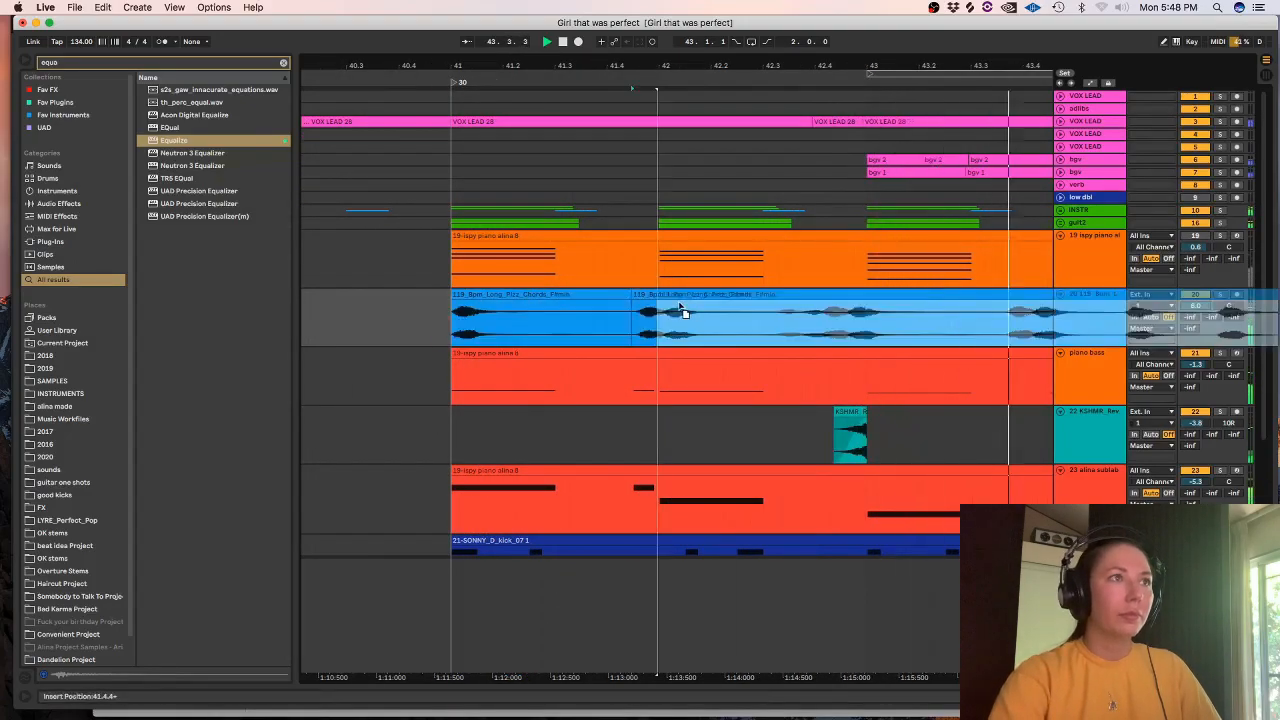
{"action": "left_click", "coordinate": [378, 332]}
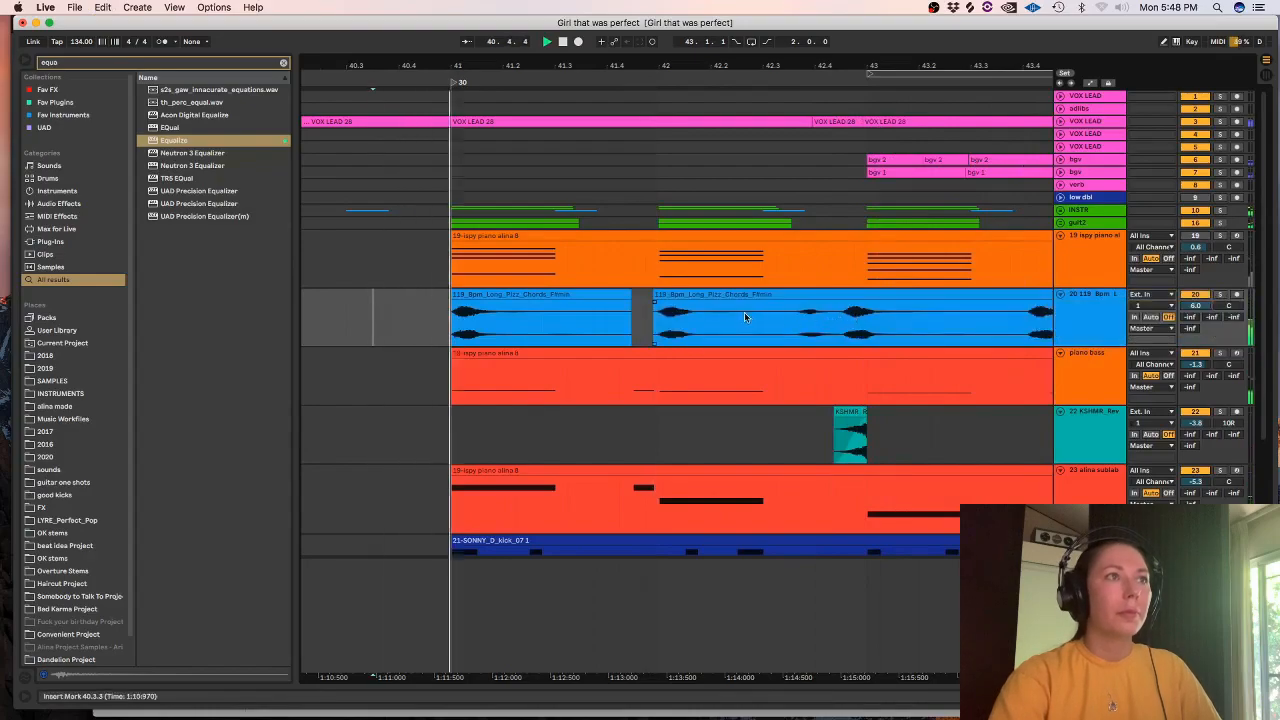
- Cut the tails of the first two pizzicato chords, leaving gaps before the chords on bars 42 and 43
{"action": "left_click_drag", "start_coordinate": [646, 322], "coordinate": [541, 322]}
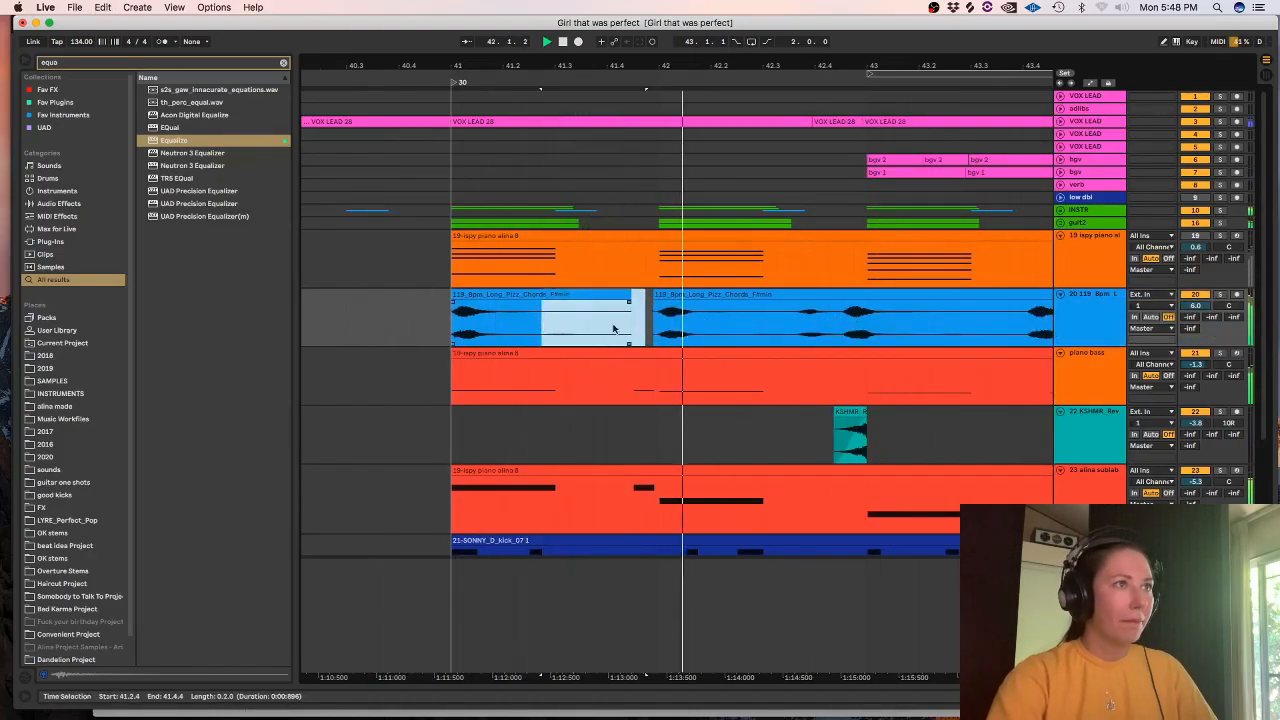
{"action": "key", "text": "space"}
{"action": "left_click_drag", "start_coordinate": [776, 322], "coordinate": [902, 305]}
{"action": "key", "text": "Delete"}
- Try moving the first two pizzicato chords about half a bar later, with a fade-out on the second, and play them
{"action": "left_click_drag", "start_coordinate": [500, 293], "coordinate": [603, 313]}
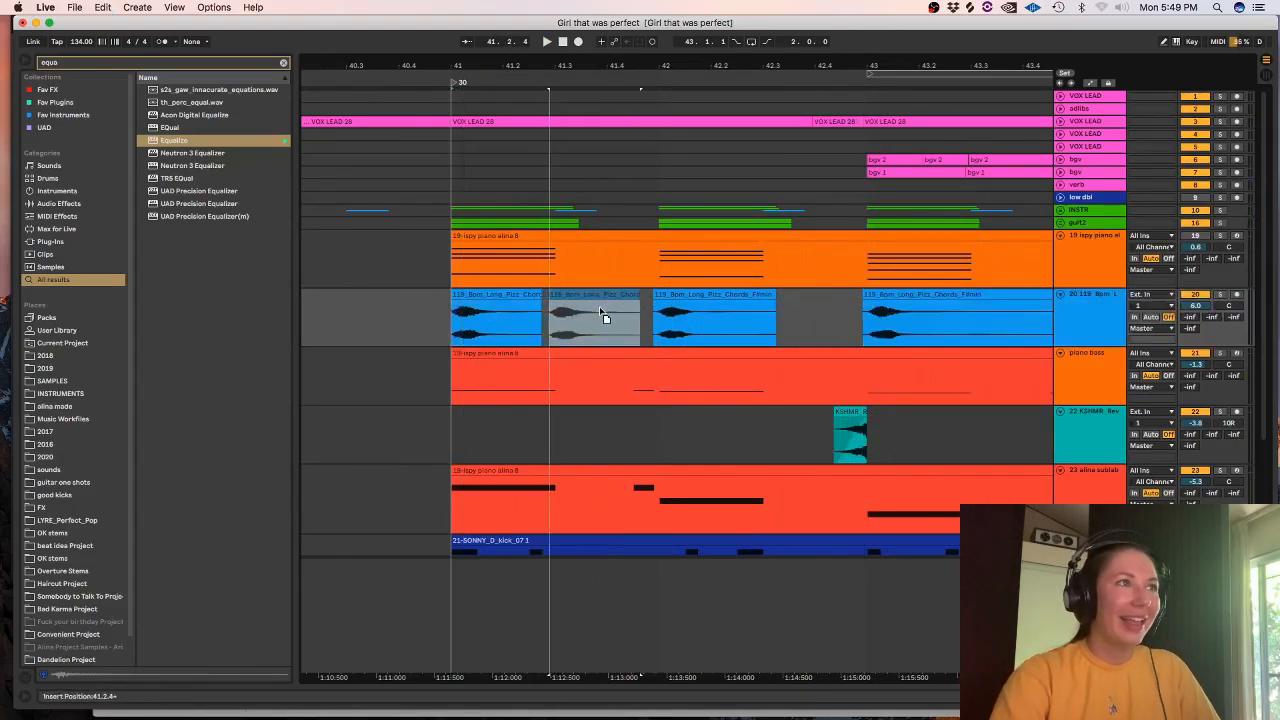
{"action": "left_click_drag", "start_coordinate": [686, 293], "coordinate": [788, 307]}
{"action": "left_click", "coordinate": [861, 299]}
{"action": "left_click_drag", "start_coordinate": [866, 329], "coordinate": [814, 290]}
{"action": "left_click", "coordinate": [594, 306]}
{"action": "left_click_drag", "start_coordinate": [554, 304], "coordinate": [561, 305]}
{"action": "key", "text": "space"}
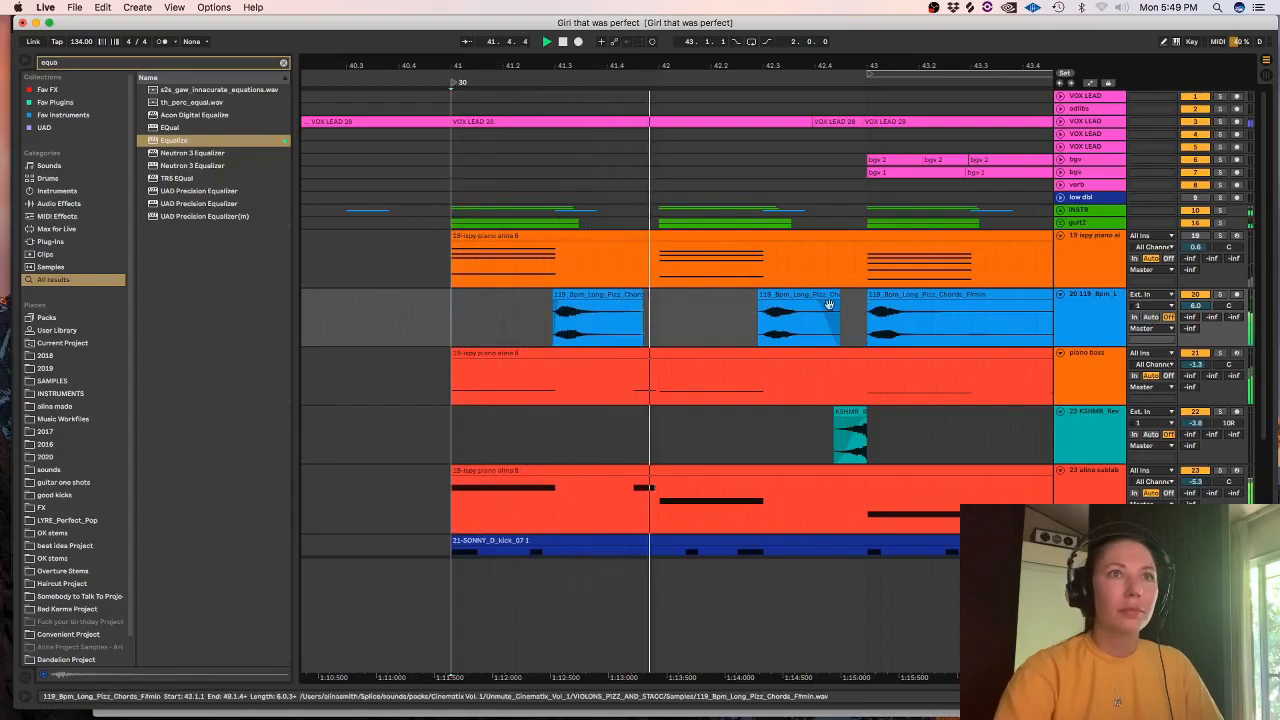
- Try reversing the first pizzicato chord and moving it earlier, and listen to it in the mix
{"action": "key", "text": "space"}
{"action": "left_click", "coordinate": [603, 296]}
{"action": "key", "text": "r"}
{"action": "left_click_drag", "start_coordinate": [604, 298], "coordinate": [571, 303]}
{"action": "key", "text": "space"}
{"action": "key", "text": "space"}
{"action": "key", "text": "space"}
{"action": "key", "text": "space"}
- Try shifting the reversed pizzicato chord further forward, trim its start, and then delete it
{"action": "mouse_move", "coordinate": [532, 296]}
{"action": "left_mouse_down"}
{"action": "mouse_move", "coordinate": [520, 302]}
{"action": "mouse_move", "coordinate": [543, 298]}
{"action": "mouse_move", "coordinate": [366, 314]}
{"action": "mouse_move", "coordinate": [405, 315]}
{"action": "mouse_move", "coordinate": [382, 316]}
{"action": "mouse_move", "coordinate": [373, 297]}
{"action": "mouse_move", "coordinate": [510, 297]}
{"action": "left_mouse_up"}
{"action": "left_click", "coordinate": [437, 318]}
{"action": "key", "text": "space"}
{"action": "key", "text": "space"}
{"action": "key", "text": "Delete"}
{"action": "left_click", "coordinate": [425, 316]}
{"action": "key", "text": "space"}
{"action": "key", "text": "space"}
{"action": "left_click", "coordinate": [541, 296]}
{"action": "key", "text": "Delete"}
{"action": "left_click", "coordinate": [783, 294]}
- Undo the deletion, reversal, fade and moves of the pizzicato chords, back to the trimmed clips on the downbeats
{"action": "key", "text": "super+z"}
{"action": "key", "text": "super+z"}
{"action": "key", "text": "super+z"}
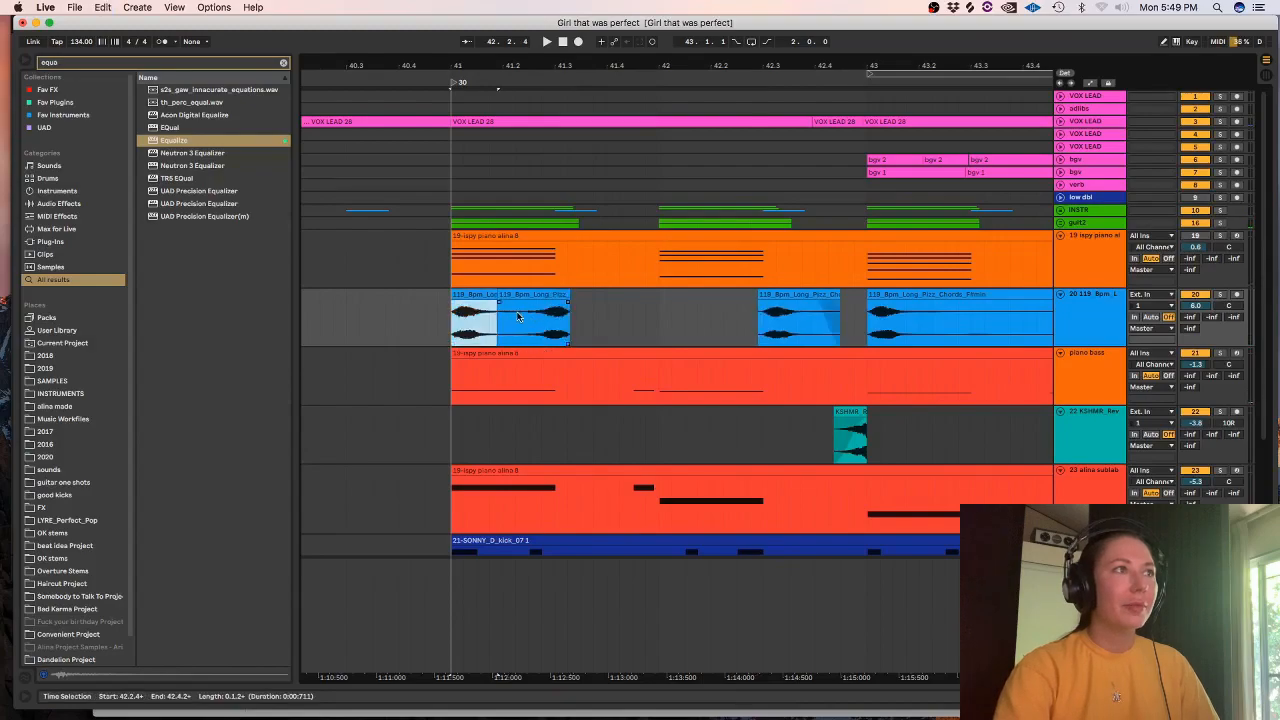
{"action": "key", "text": "super+z"}
{"action": "key", "text": "super+z"}
{"action": "key", "text": "super+z"}
{"action": "key", "text": "super+z"}
{"action": "key", "text": "super+z"}
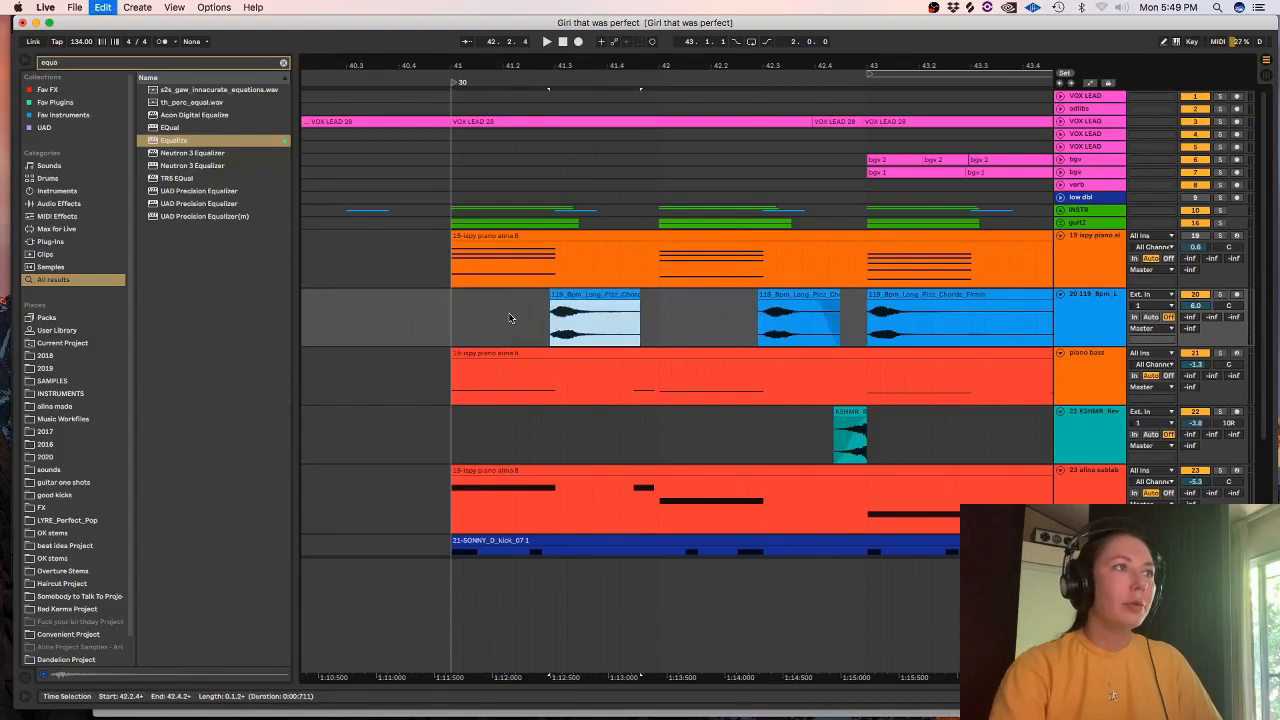
{"action": "key", "text": "super+z"}
{"action": "key", "text": "super+z"}
{"action": "key", "text": "super+z"}
{"action": "key", "text": "super+z"}
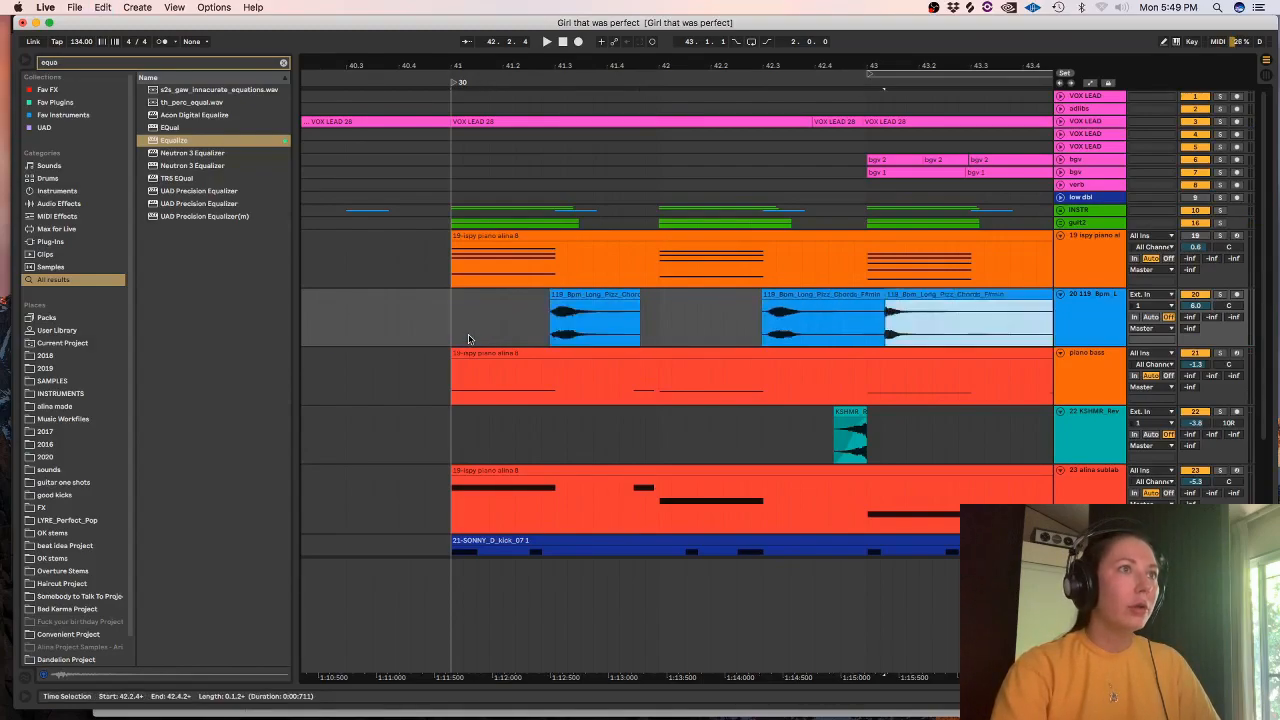
{"action": "key", "text": "super+z"}
{"action": "key", "text": "super+z"}
- Solo the pizzicato track, find the replika delay vinyl effect rack, load it on that track and close its plug-in windows
{"action": "key", "text": "space"}
{"action": "key", "text": "space"}
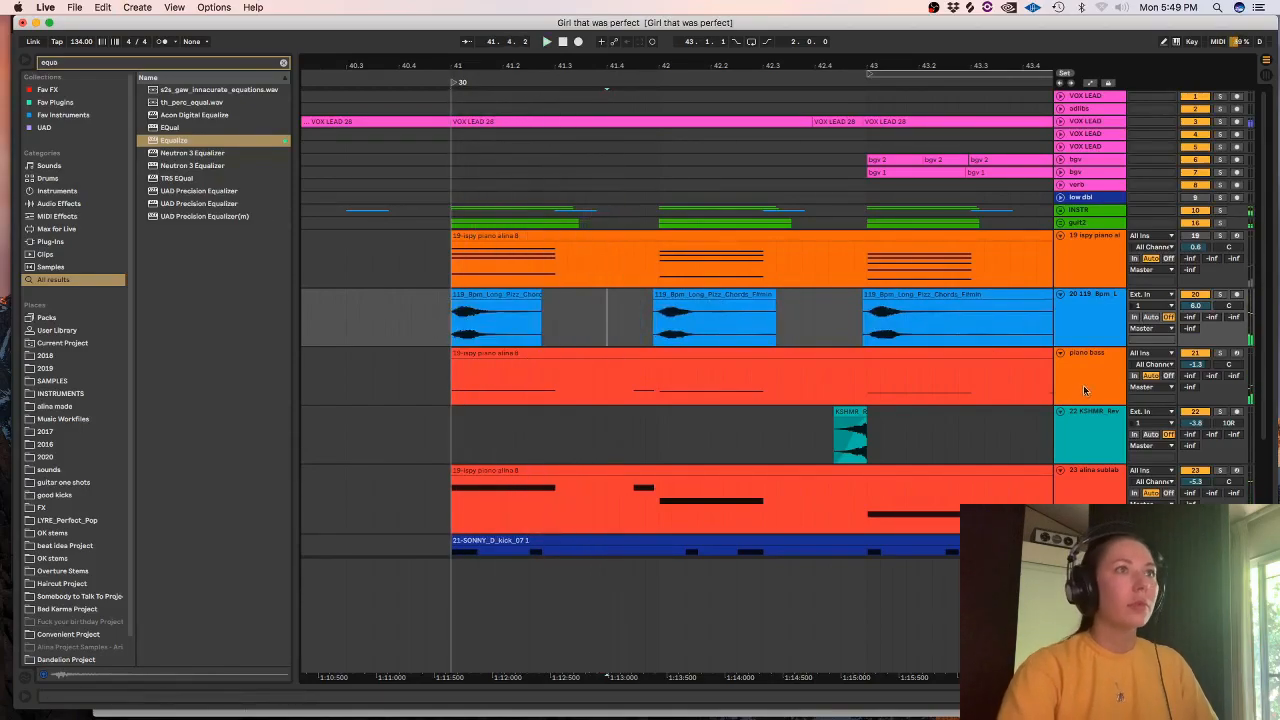
{"action": "left_click", "coordinate": [1220, 294]}
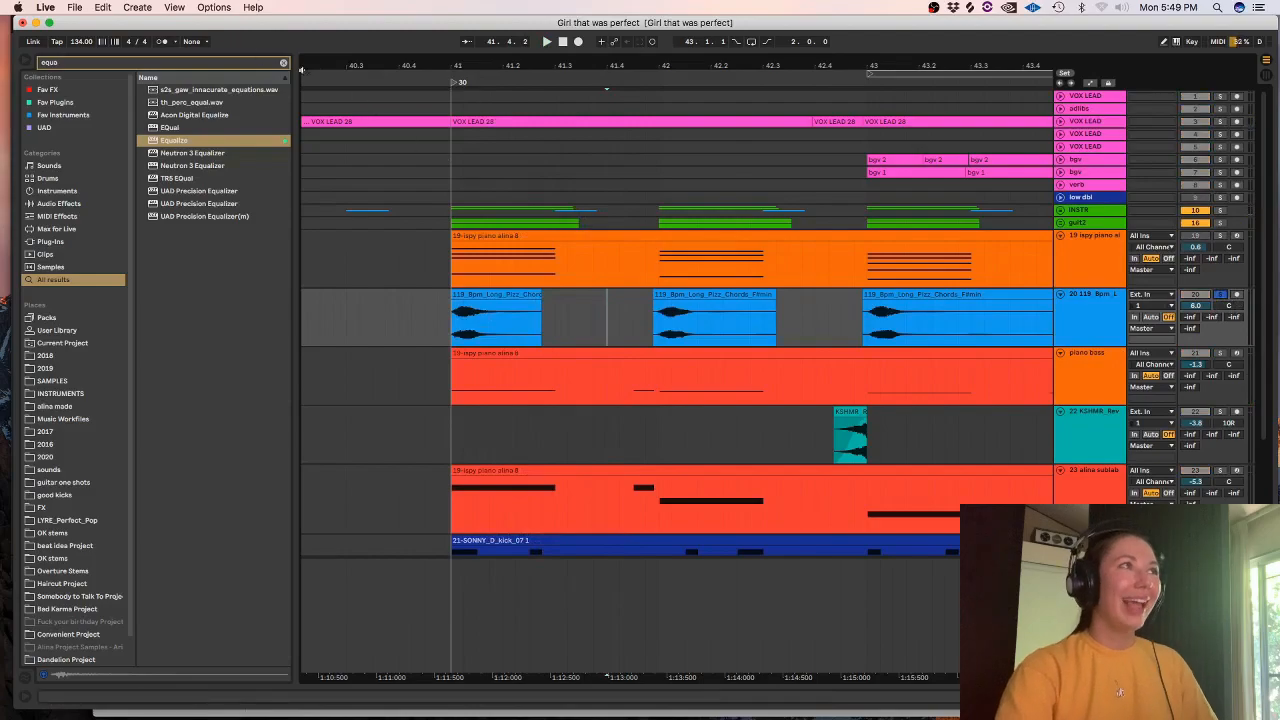
{"action": "left_click", "coordinate": [283, 63]}
{"action": "type", "text": "replik"}
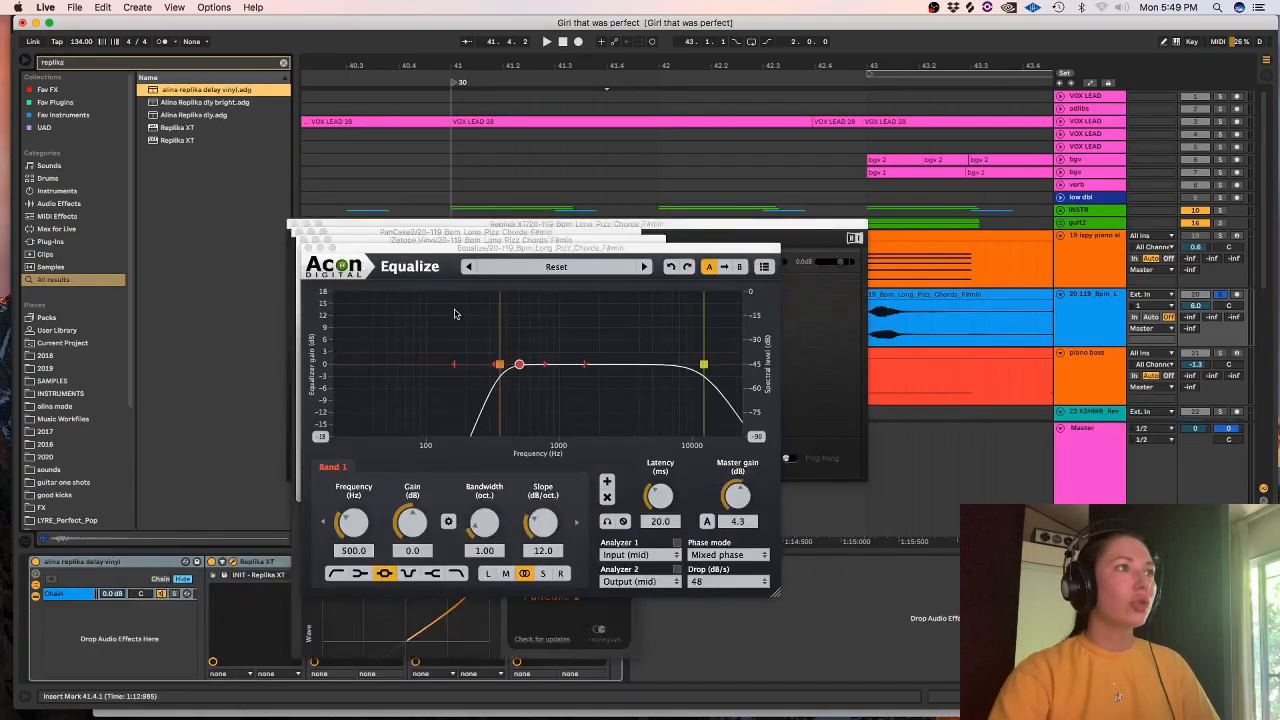
{"action": "left_click", "coordinate": [309, 248]}
{"action": "left_click", "coordinate": [299, 240]}
{"action": "left_click", "coordinate": [299, 234]}
{"action": "left_click", "coordinate": [298, 232]}
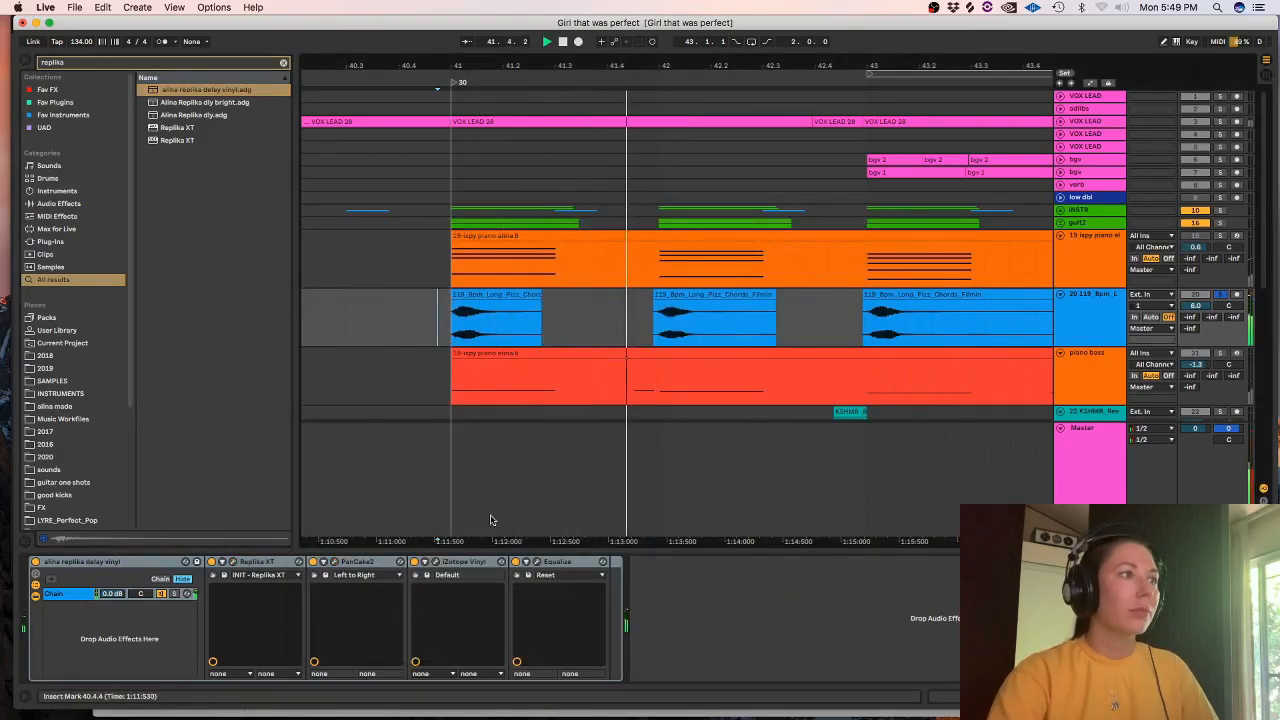
- Set Replika XT's delay time to 1/8 and lower Equalize's master gain to about -0.2 dB
{"action": "left_click", "coordinate": [233, 562]}
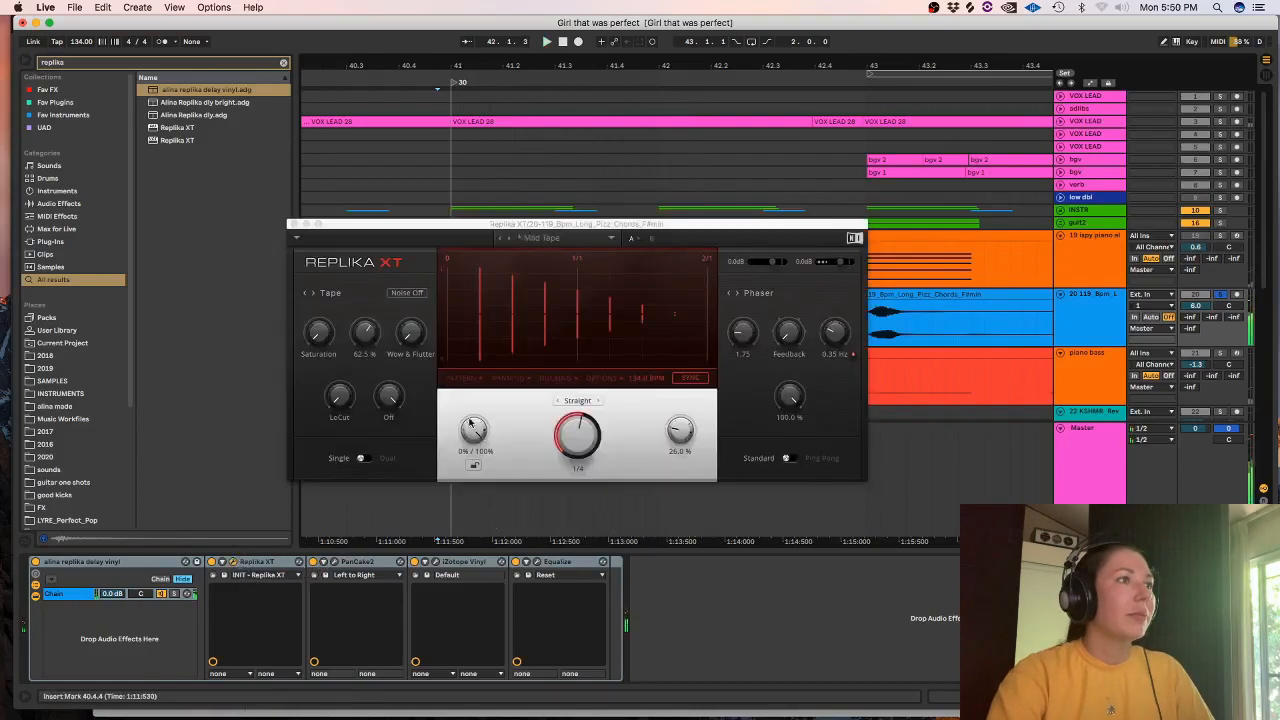
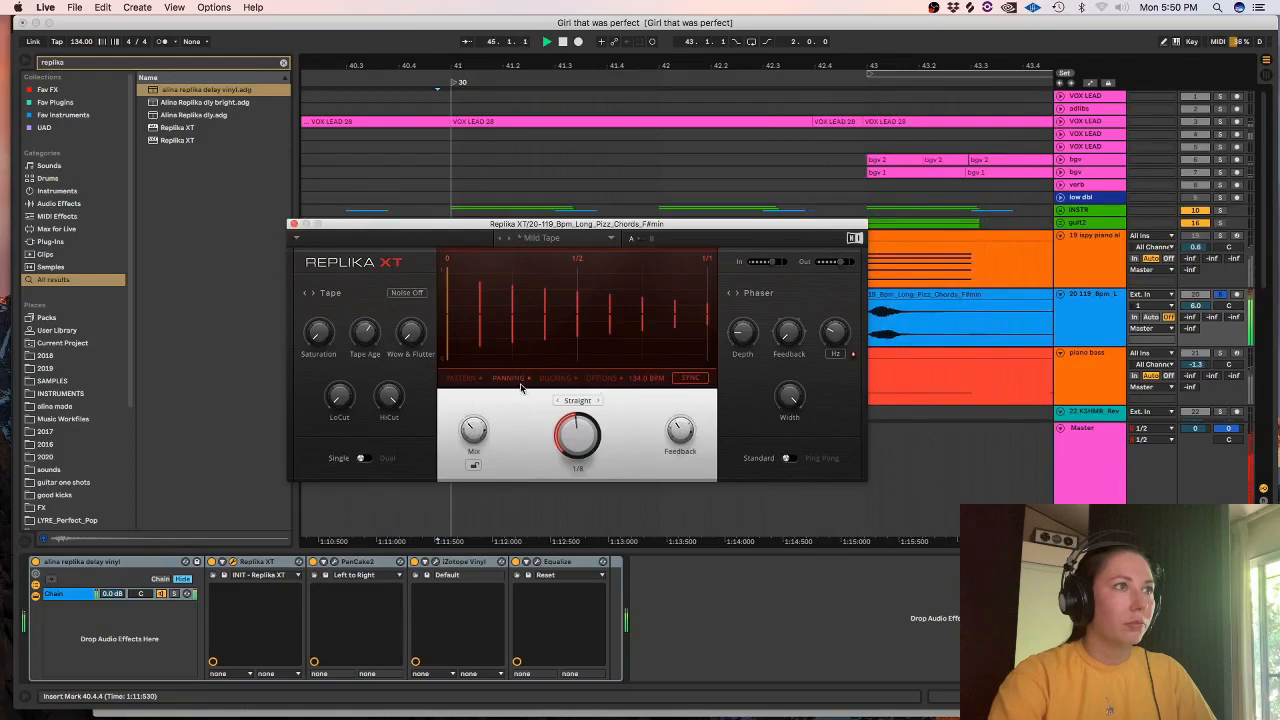
{"action": "left_click", "coordinate": [390, 578]}
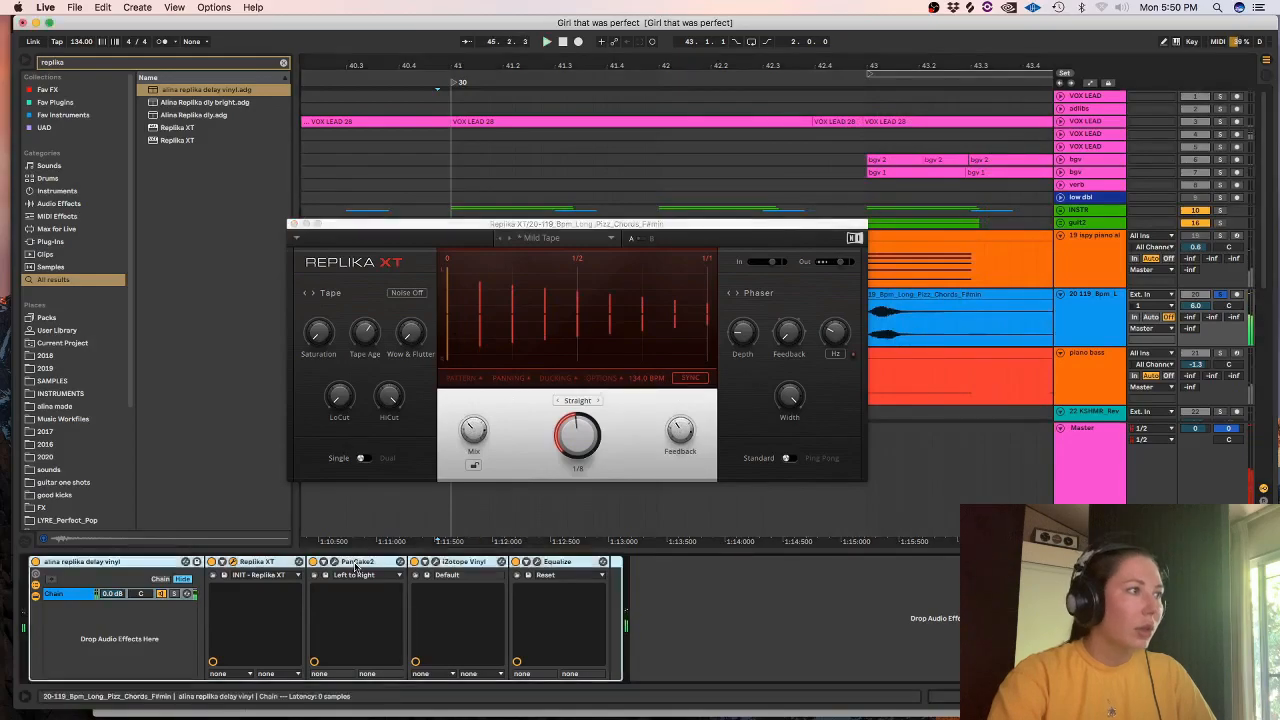
{"action": "left_click", "coordinate": [537, 563]}
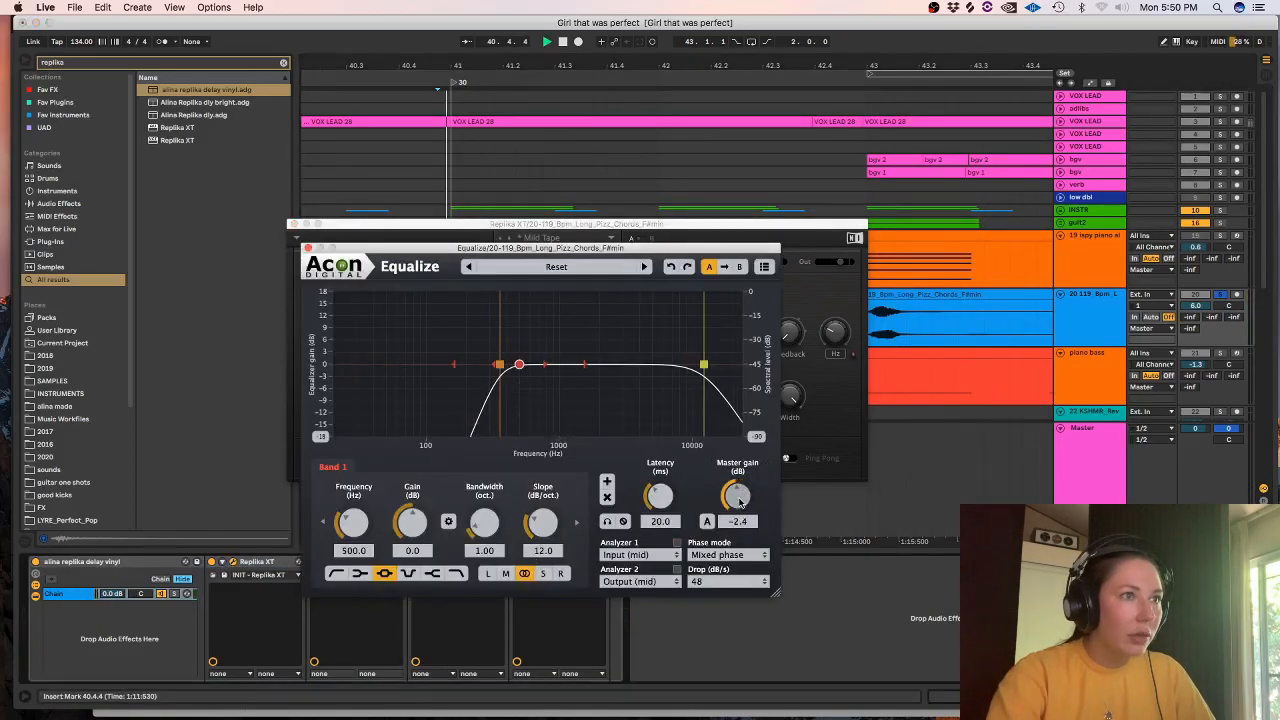
{"action": "key", "text": "space"}
{"action": "left_click_drag", "start_coordinate": [740, 503], "coordinate": [740, 495]}
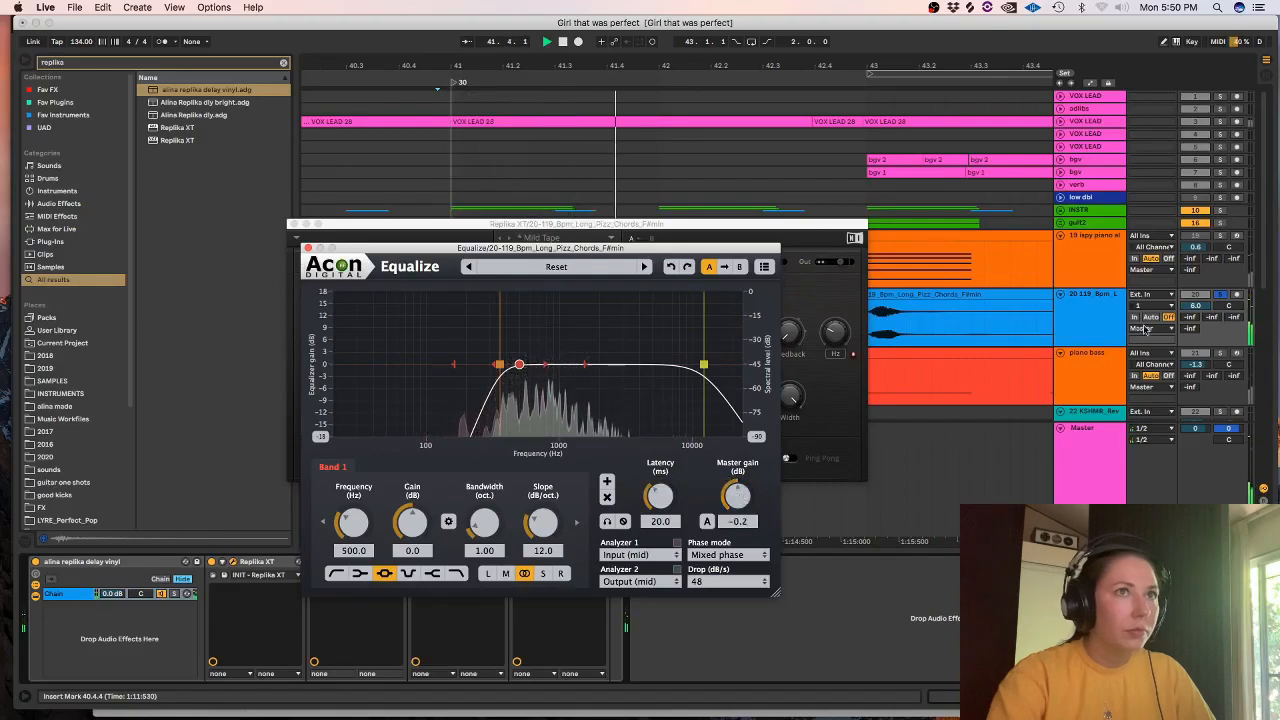
- Unsolo the pizzicato track, play it with the full mix and close the Equalize and Replika XT windows
{"action": "left_click", "coordinate": [1221, 294]}
{"action": "key", "text": "space"}
{"action": "key", "text": "space"}
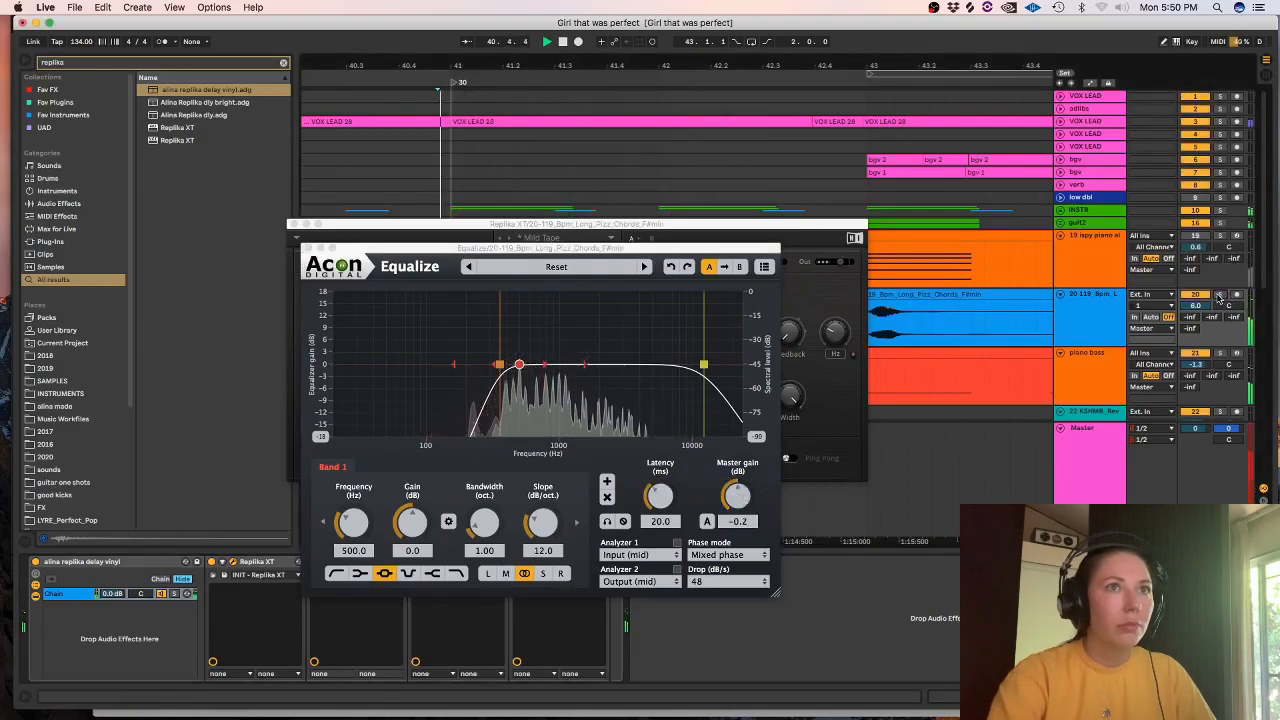
{"action": "left_click", "coordinate": [308, 248]}
{"action": "left_click", "coordinate": [293, 225]}
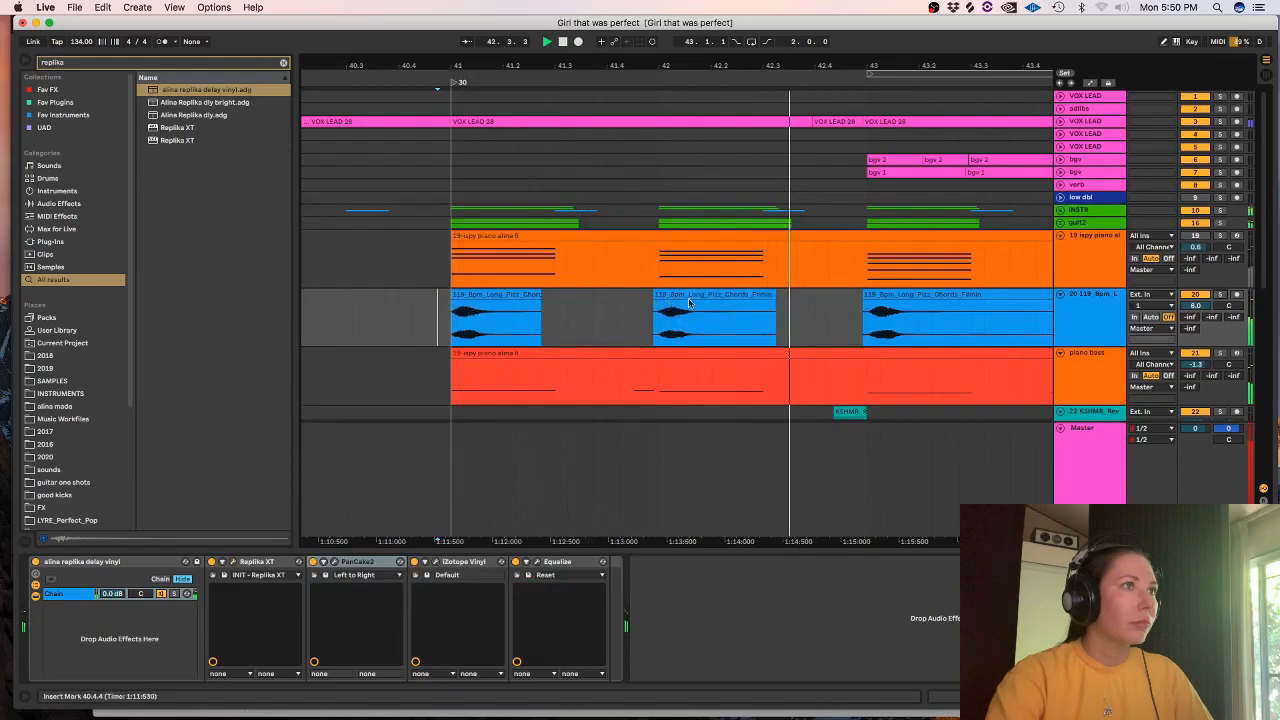
- Trim the second pizzicato chord of bar 44 to a short hit spanning 44.3.1 to 44.3.3, with the device view hidden
{"action": "scroll", "coordinate": [815, 318], "scroll_direction": "down", "scroll_amount": 3}
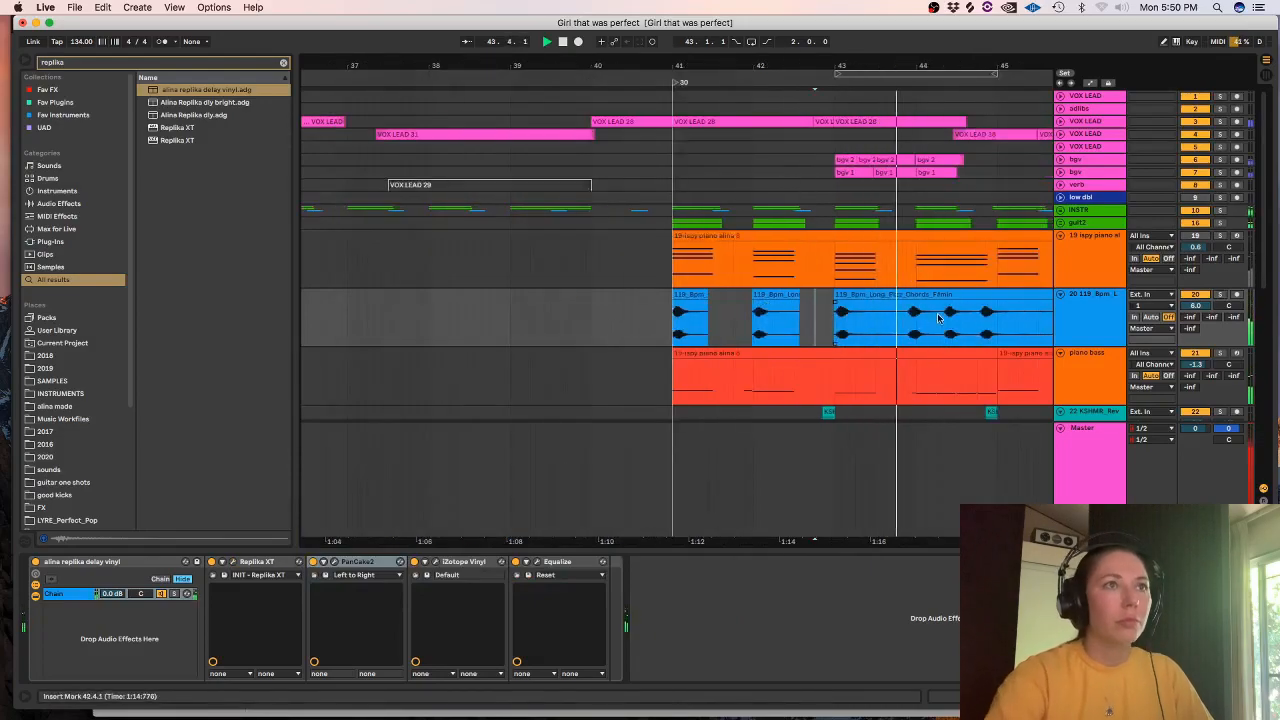
{"action": "scroll", "coordinate": [648, 316], "scroll_direction": "up", "scroll_amount": 3}
{"action": "left_click_drag", "start_coordinate": [862, 314], "coordinate": [811, 314]}
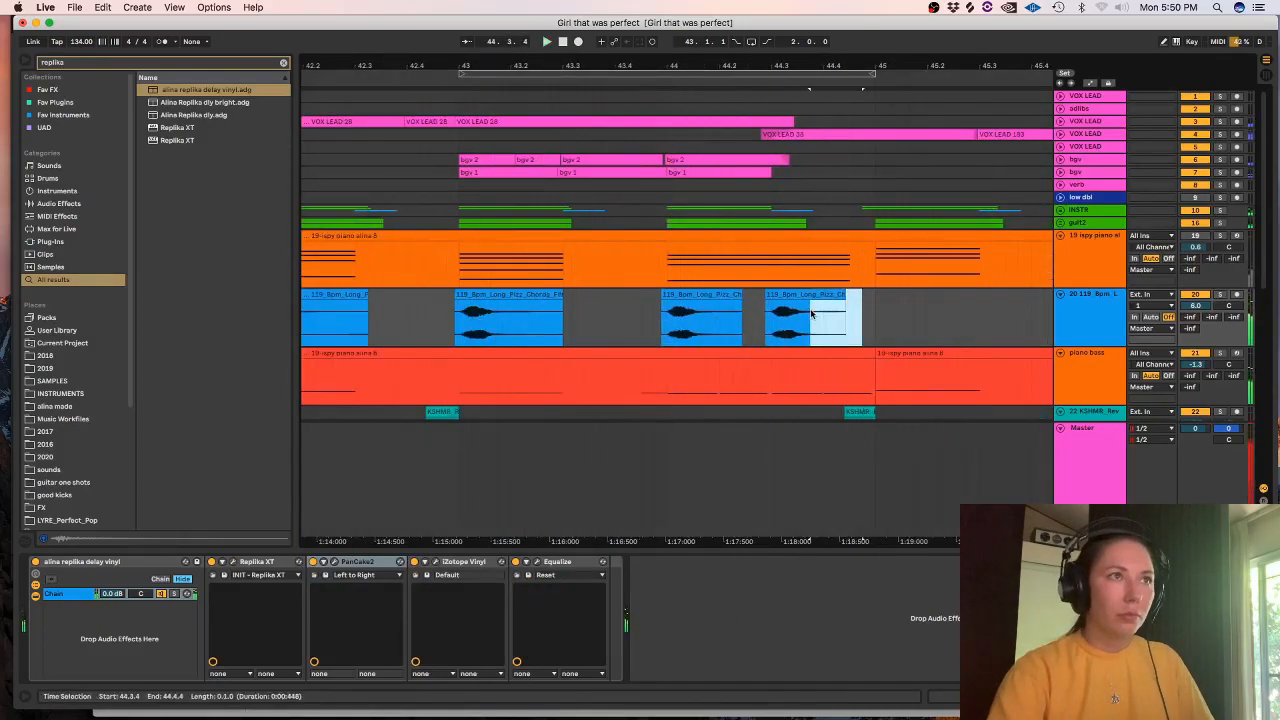
{"action": "key", "text": "super+alt+l"}
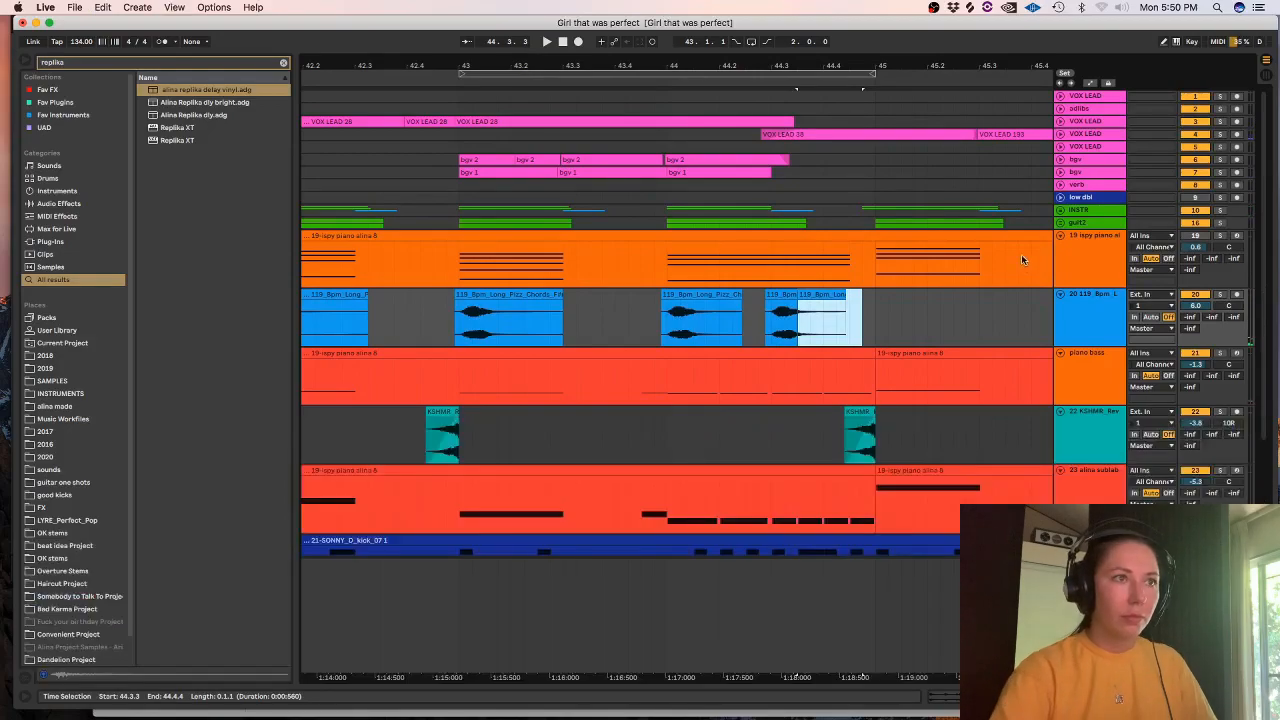
{"action": "left_click_drag", "start_coordinate": [846, 318], "coordinate": [798, 290]}
{"action": "key", "text": "Delete"}
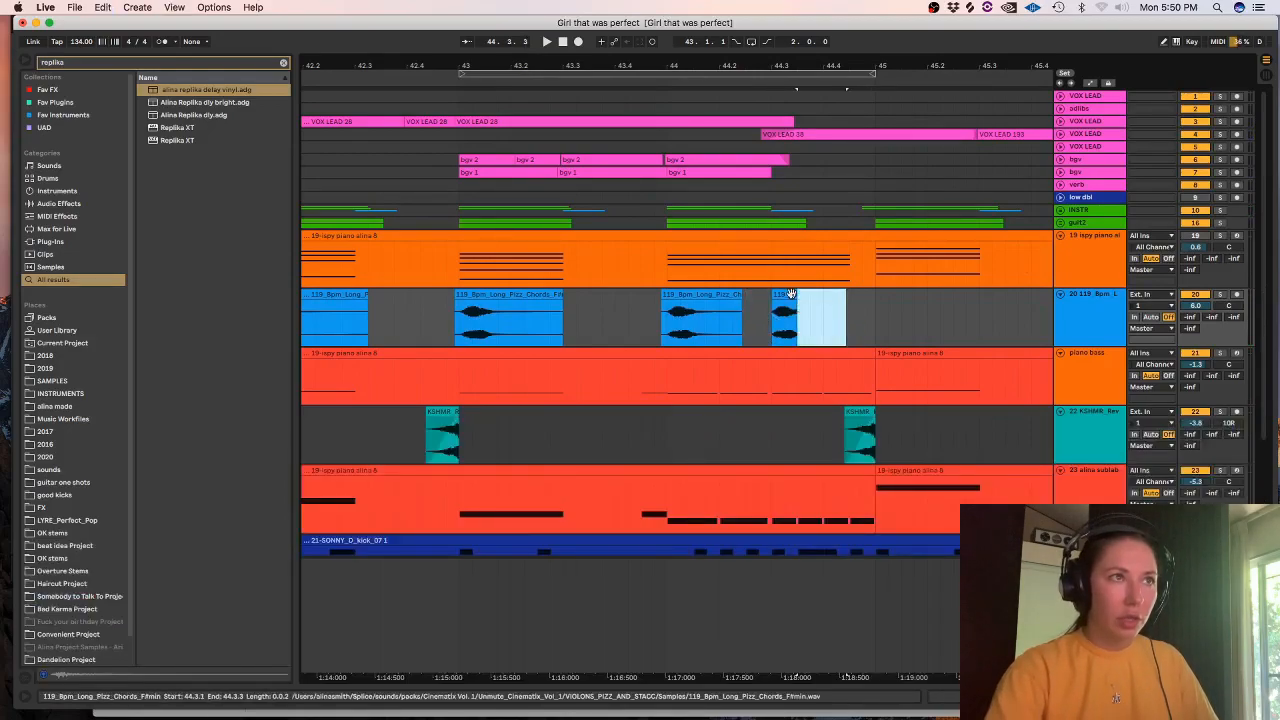
- Duplicate the short pizzicato hit three times to fill the end of bar 44, and play the run
{"action": "left_click", "coordinate": [788, 293]}
{"action": "key", "text": "ctrl+d"}
{"action": "key", "text": "ctrl+d"}
{"action": "key", "text": "ctrl+d"}
{"action": "left_click", "coordinate": [742, 305]}
{"action": "key", "text": "space"}
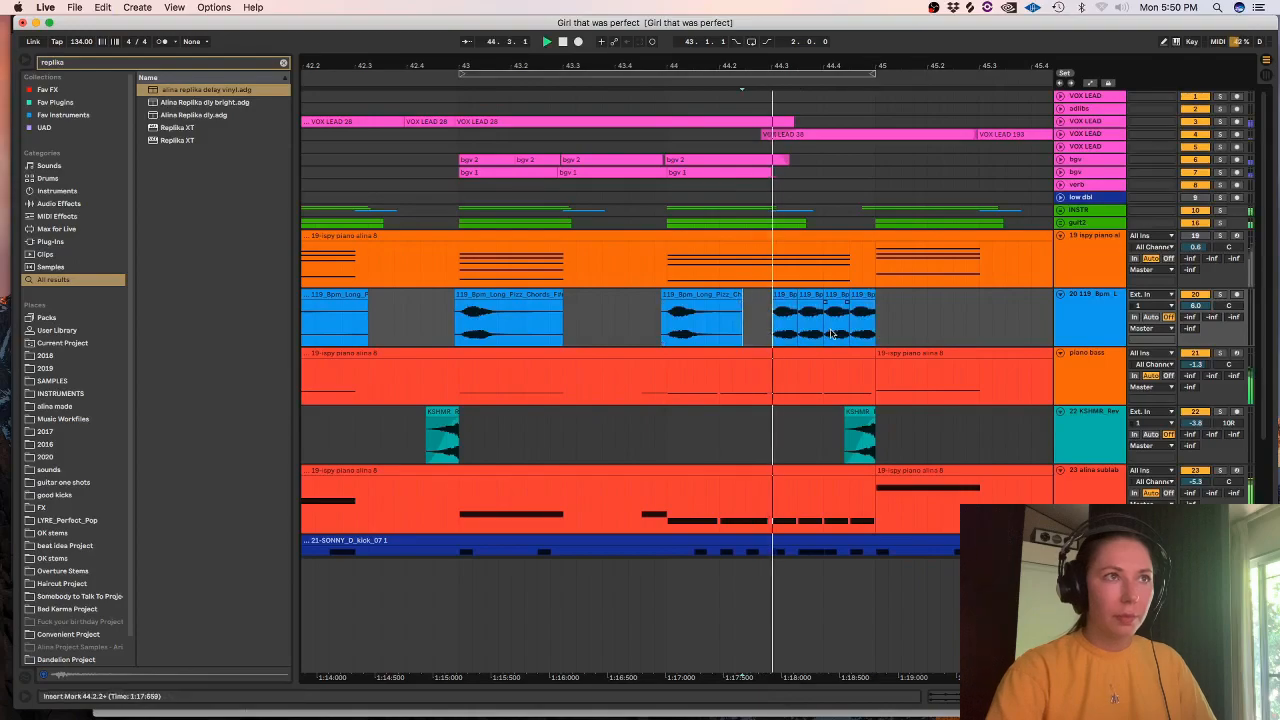
- Play the chorus from just before bar 41 and lower the pizzicato track's volume to 0.2 dB
{"action": "left_click", "coordinate": [882, 320]}
{"action": "key", "text": "minus"}
{"action": "key", "text": "minus"}
{"action": "left_click", "coordinate": [515, 297]}
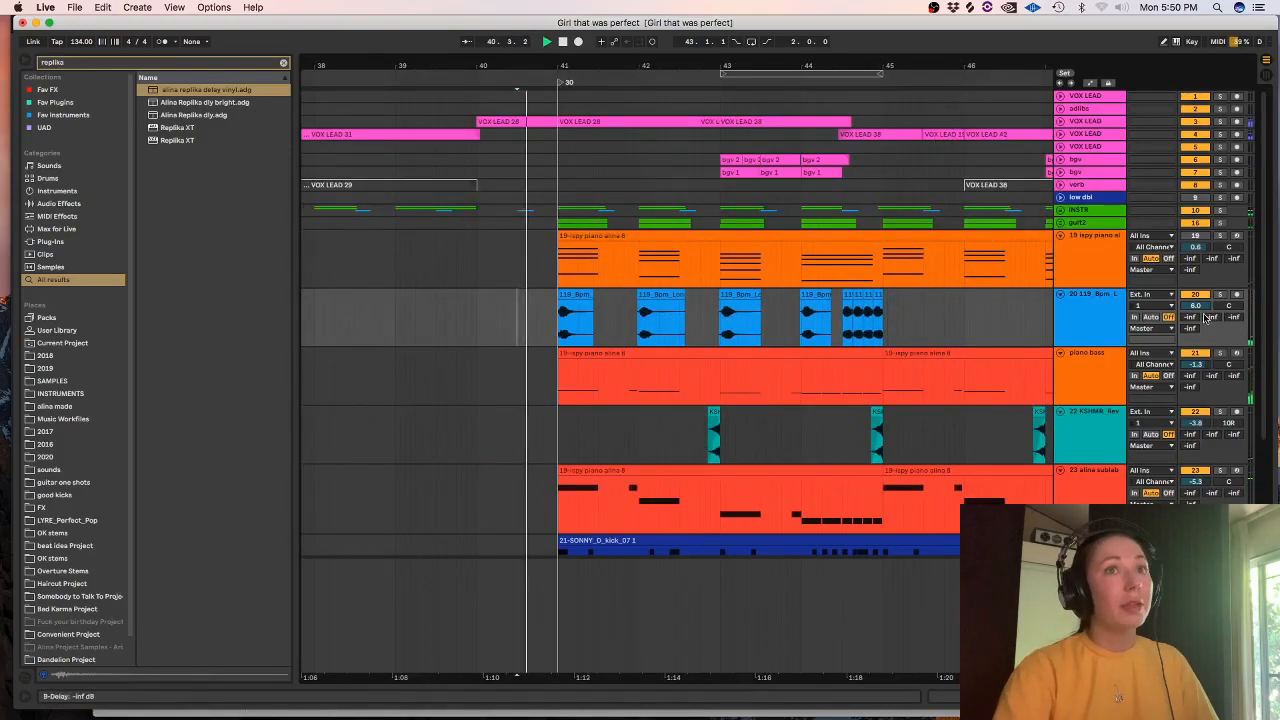
{"action": "left_click_drag", "start_coordinate": [1202, 306], "coordinate": [1202, 320]}
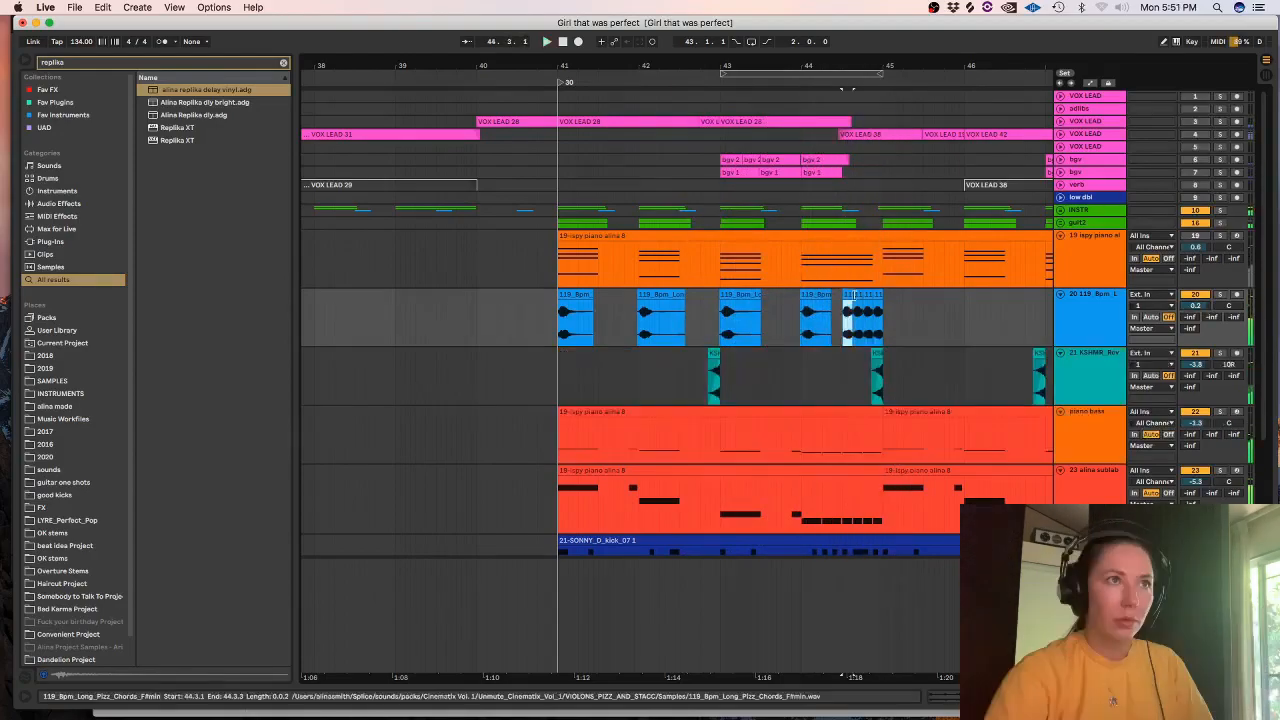
- Consolidate the four short pizzicato hits into one clip with a fade-in and cut off everything past bar 45
{"action": "left_click", "coordinate": [882, 298], "text": "shift"}
{"action": "key", "text": "super+j"}
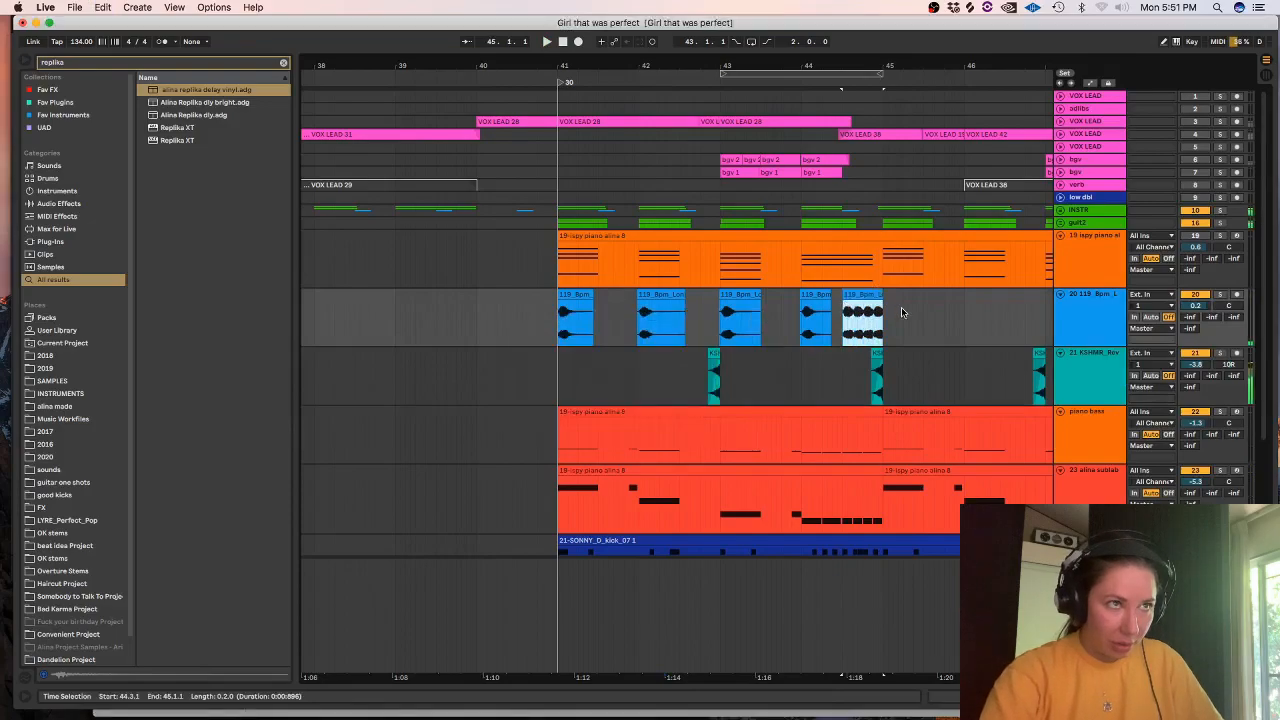
{"action": "key", "text": "super+j"}
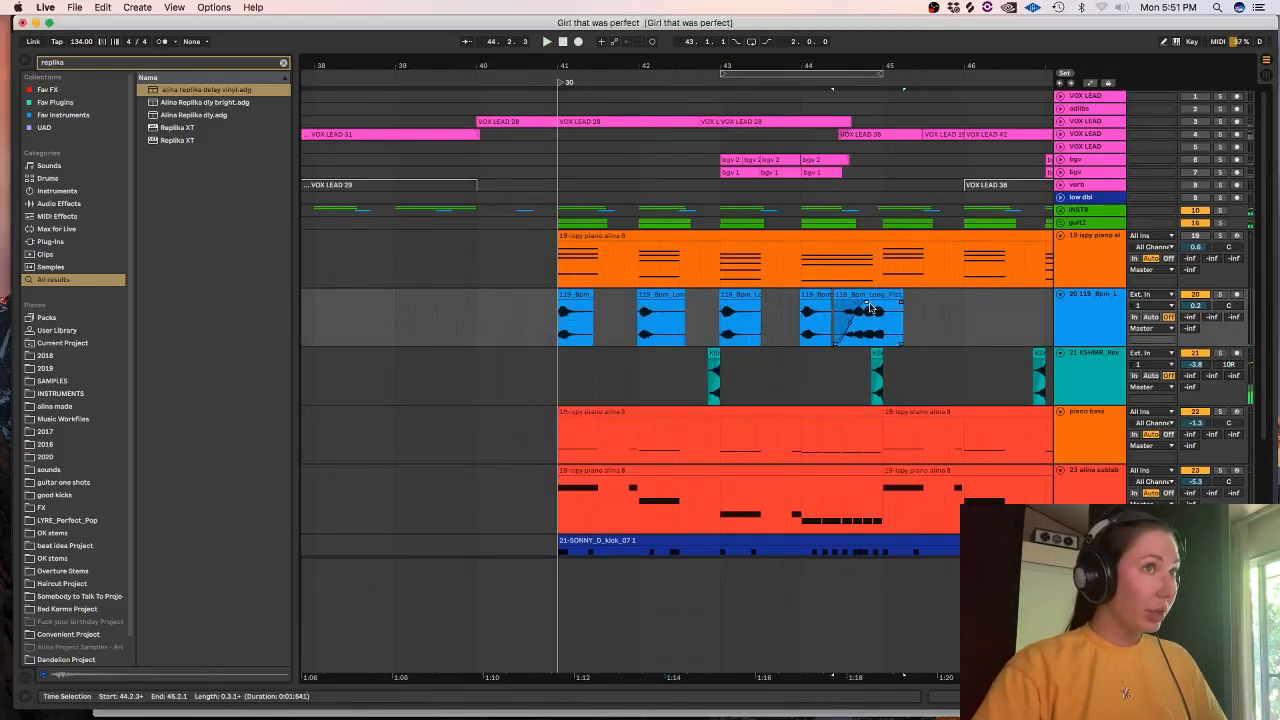
{"action": "left_click_drag", "start_coordinate": [919, 315], "coordinate": [883, 317]}
{"action": "key", "text": "Delete"}
- Play the chorus from before bar 41 to check the consolidated pizzicato hits, and select the pizzicato track
{"action": "left_click", "coordinate": [507, 322]}
{"action": "key", "text": "space"}
{"action": "key", "text": "space"}
{"action": "left_click", "coordinate": [1092, 297]}
{"action": "key", "text": "a"}
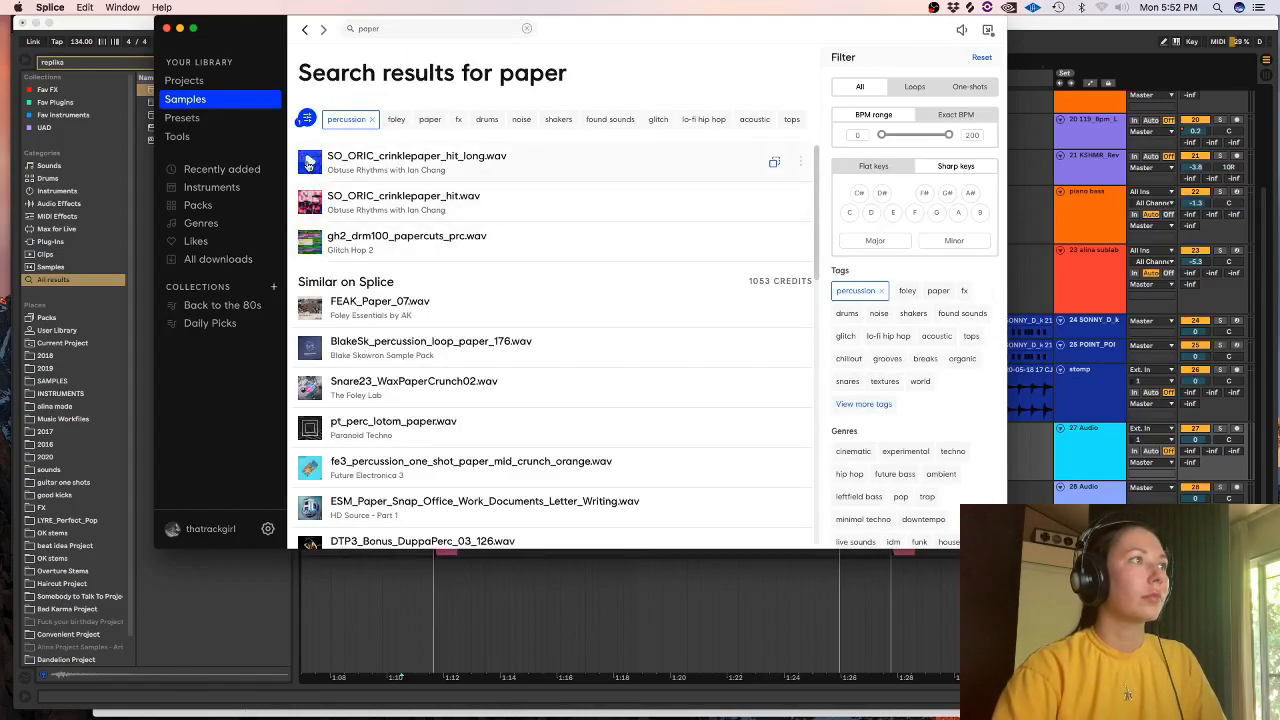
- Audition the paper percussion samples and download ESM_Paper_Snap_Office_Work_Documents_Letter_Writing.wav
{"action": "left_click", "coordinate": [310, 301]}
{"action": "left_click", "coordinate": [314, 350]}
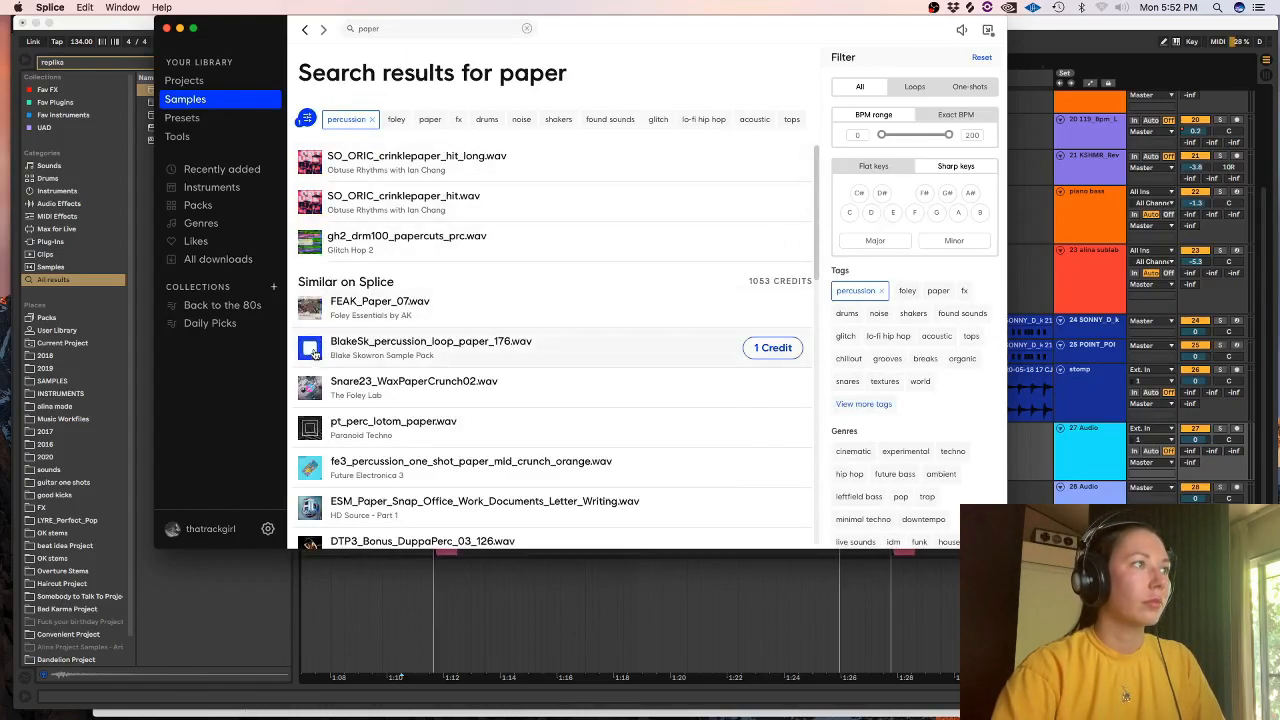
{"action": "key", "text": "Down"}
{"action": "key", "text": "Down"}
{"action": "key", "text": "Down"}
{"action": "key", "text": "Down"}
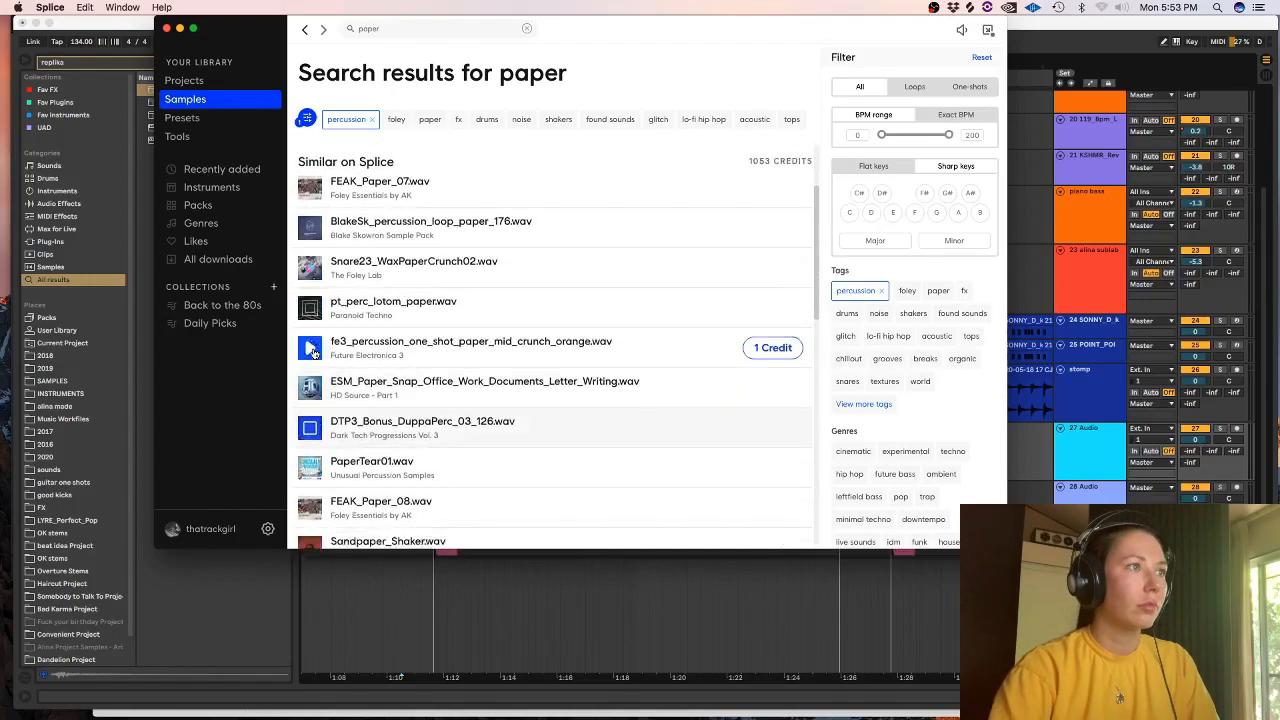
{"action": "key", "text": "Down"}
{"action": "key", "text": "Down"}
{"action": "key", "text": "Down"}
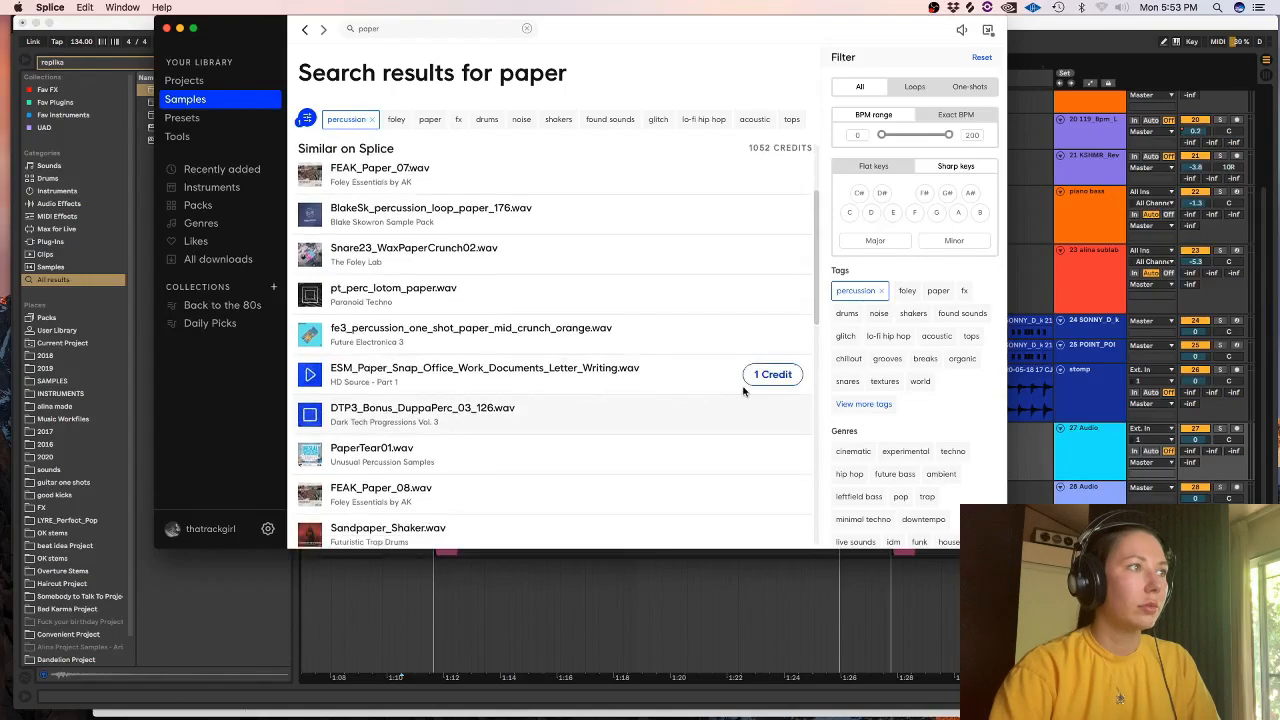
{"action": "key", "text": "Down"}
{"action": "key", "text": "Down"}
{"action": "key", "text": "Down"}
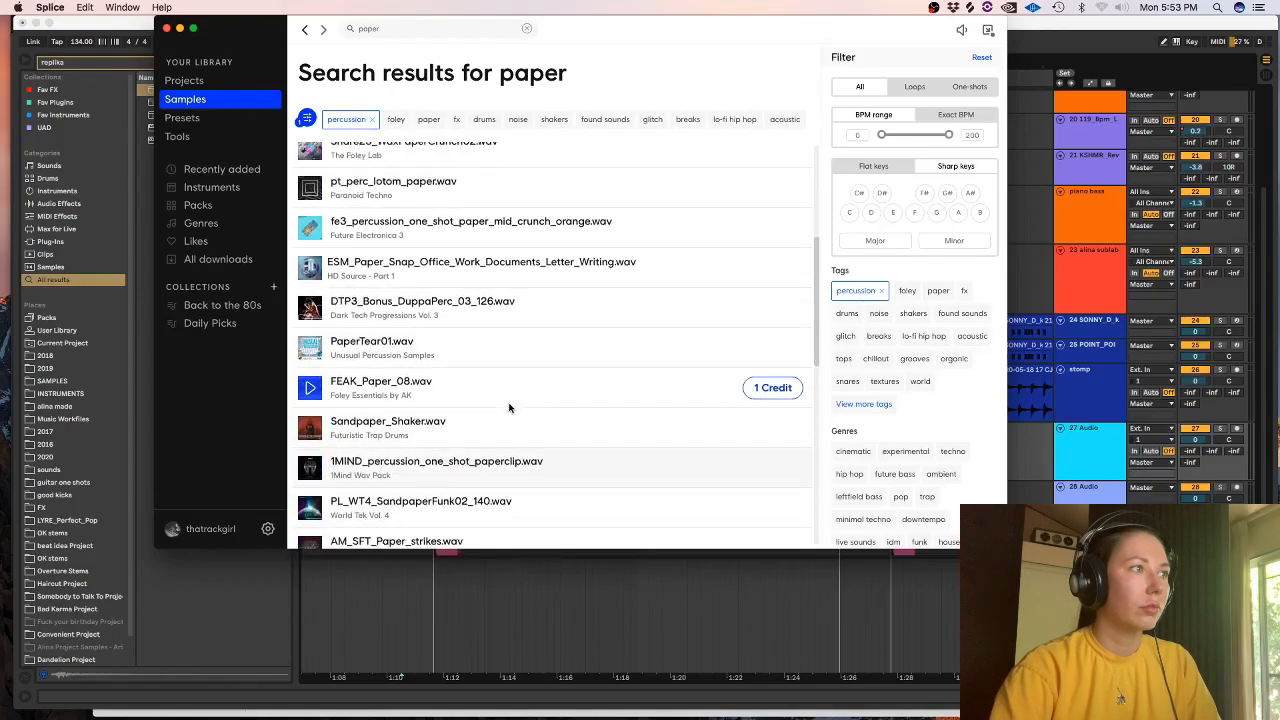
{"action": "key", "text": "Up"}
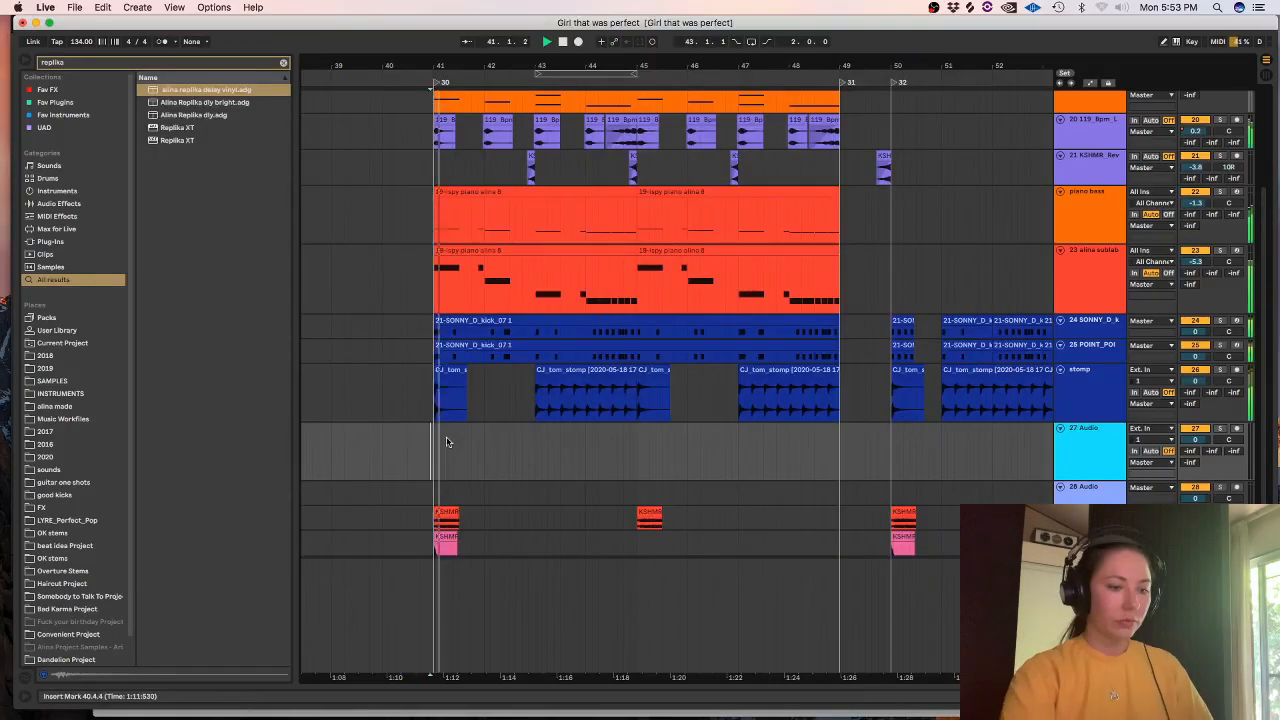
- Play the chorus and mark out the four bars from 41.1.1 on the empty audio track 27
{"action": "key", "text": "plus"}
{"action": "key", "text": "plus"}
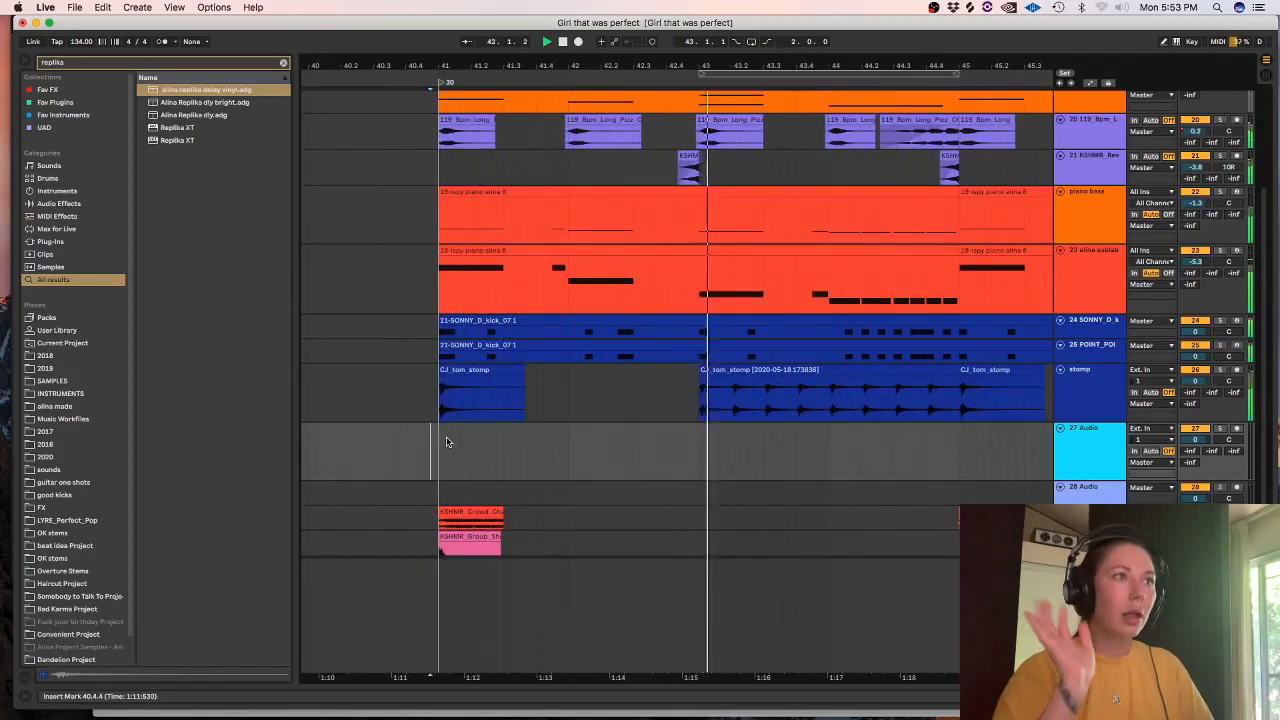
{"action": "left_click_drag", "start_coordinate": [950, 432], "coordinate": [439, 458]}
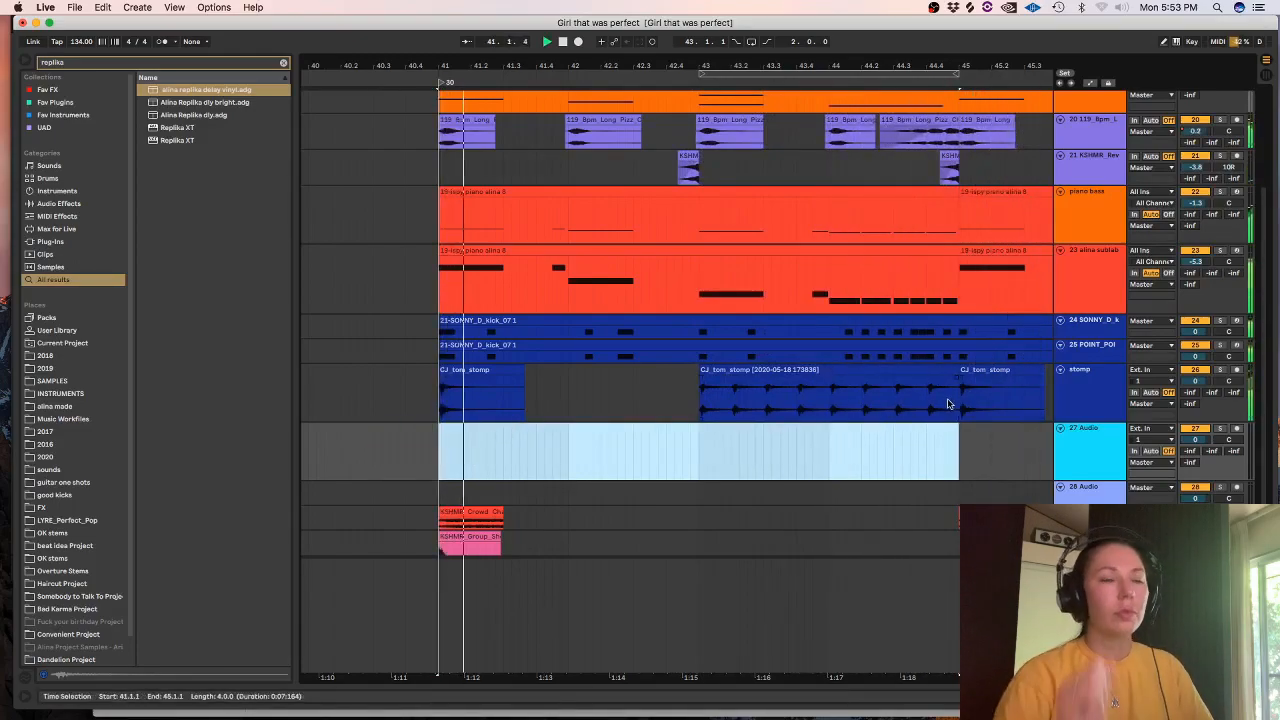
{"action": "left_click", "coordinate": [441, 454]}
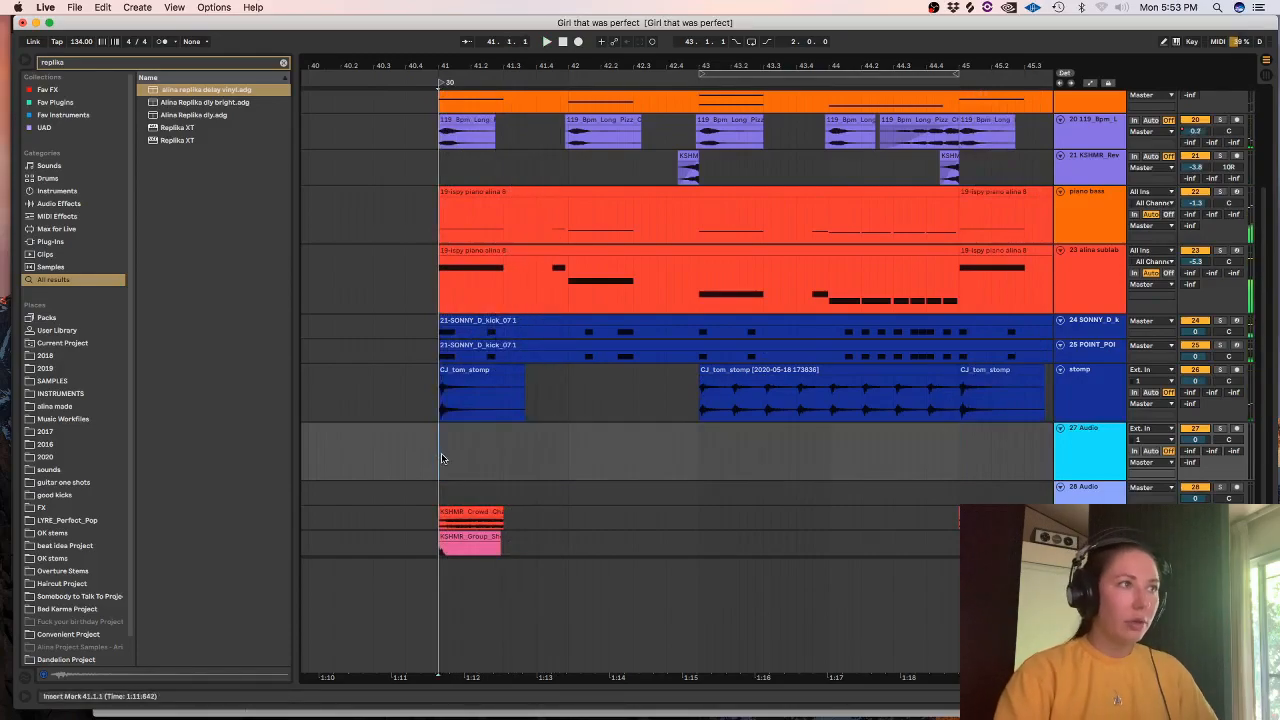
- Paste crinkle paper samples on track 27 from bar 41 and cut away the excess, leaving short hits
{"action": "key", "text": "plus"}
{"action": "key", "text": "plus"}
{"action": "key", "text": "super+v"}
{"action": "left_click_drag", "start_coordinate": [792, 465], "coordinate": [486, 453]}
{"action": "key", "text": "Delete"}
{"action": "key", "text": "Delete"}
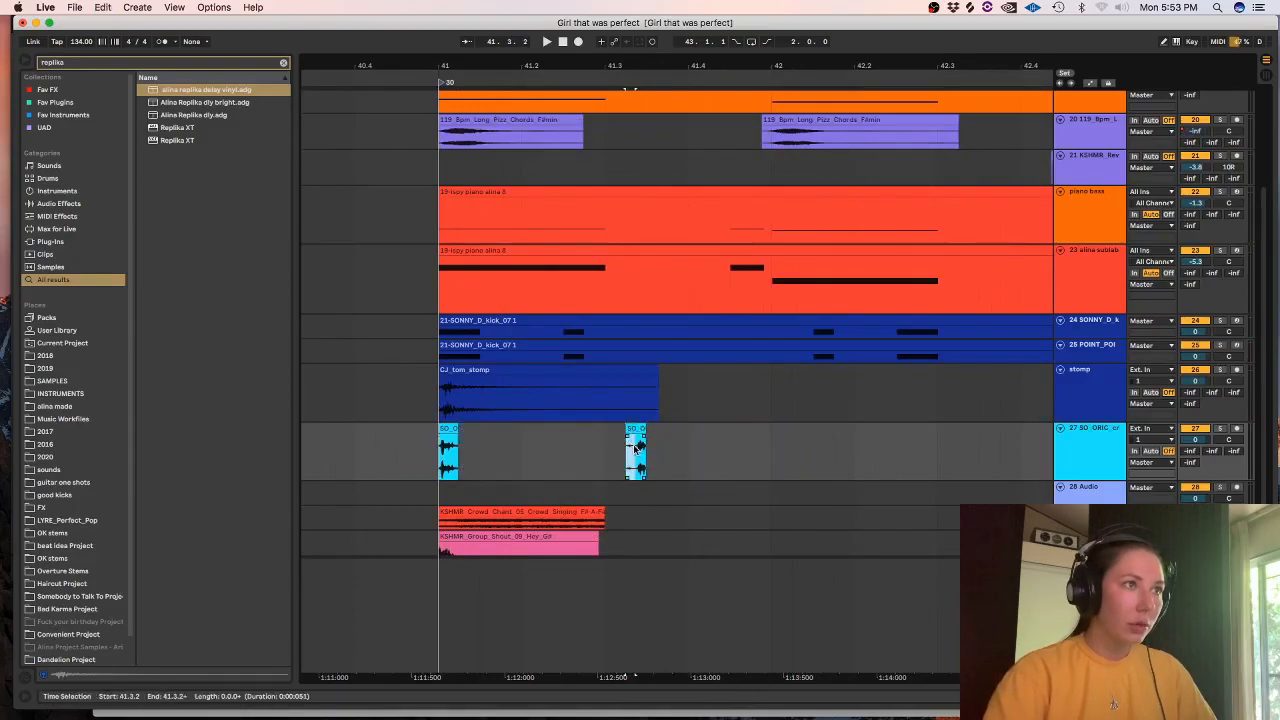
- Move the second paper hit to 41.1.3, play the pair and duplicate it into four alternating hits
{"action": "left_click", "coordinate": [488, 455]}
{"action": "left_click_drag", "start_coordinate": [491, 454], "coordinate": [439, 447]}
{"action": "left_click", "coordinate": [417, 447]}
{"action": "key", "text": "space"}
{"action": "key", "text": "space"}
{"action": "key", "text": "ctrl+d"}
- Play the paper pattern, solo track 27 and raise its volume to 4.3 dB
{"action": "left_click", "coordinate": [417, 446]}
{"action": "key", "text": "space"}
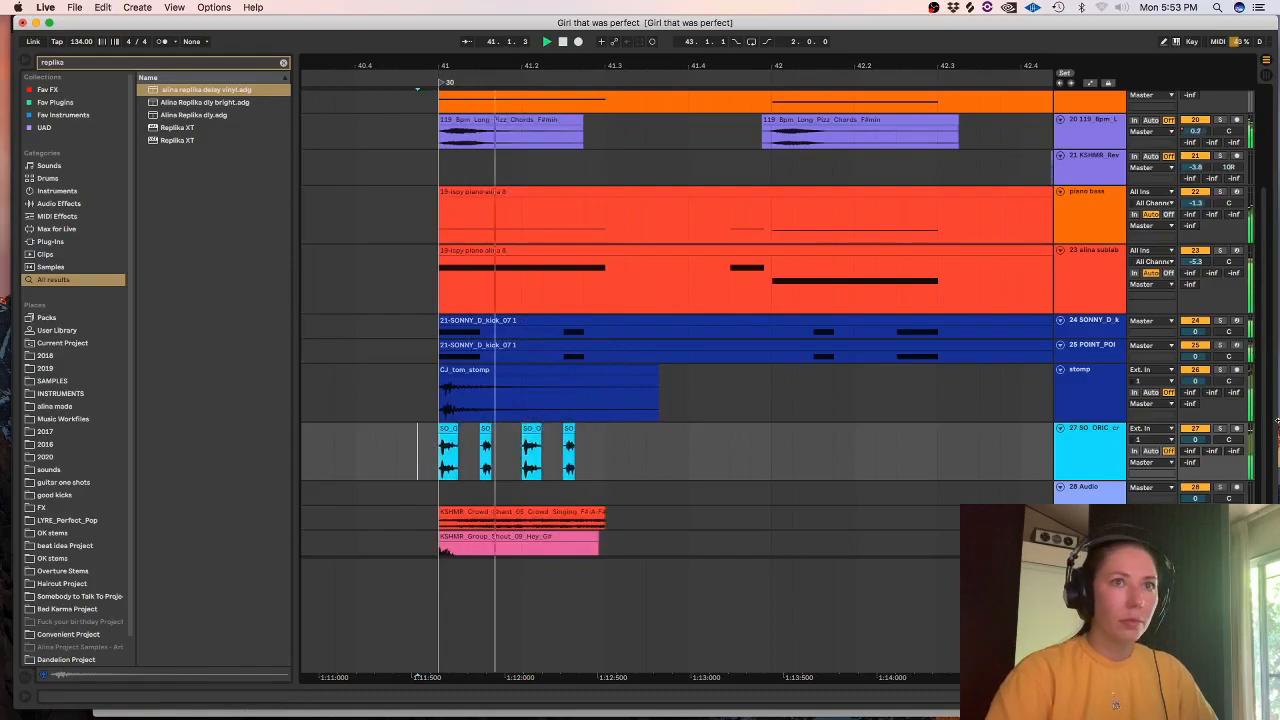
{"action": "left_click", "coordinate": [1220, 430]}
{"action": "key", "text": "space"}
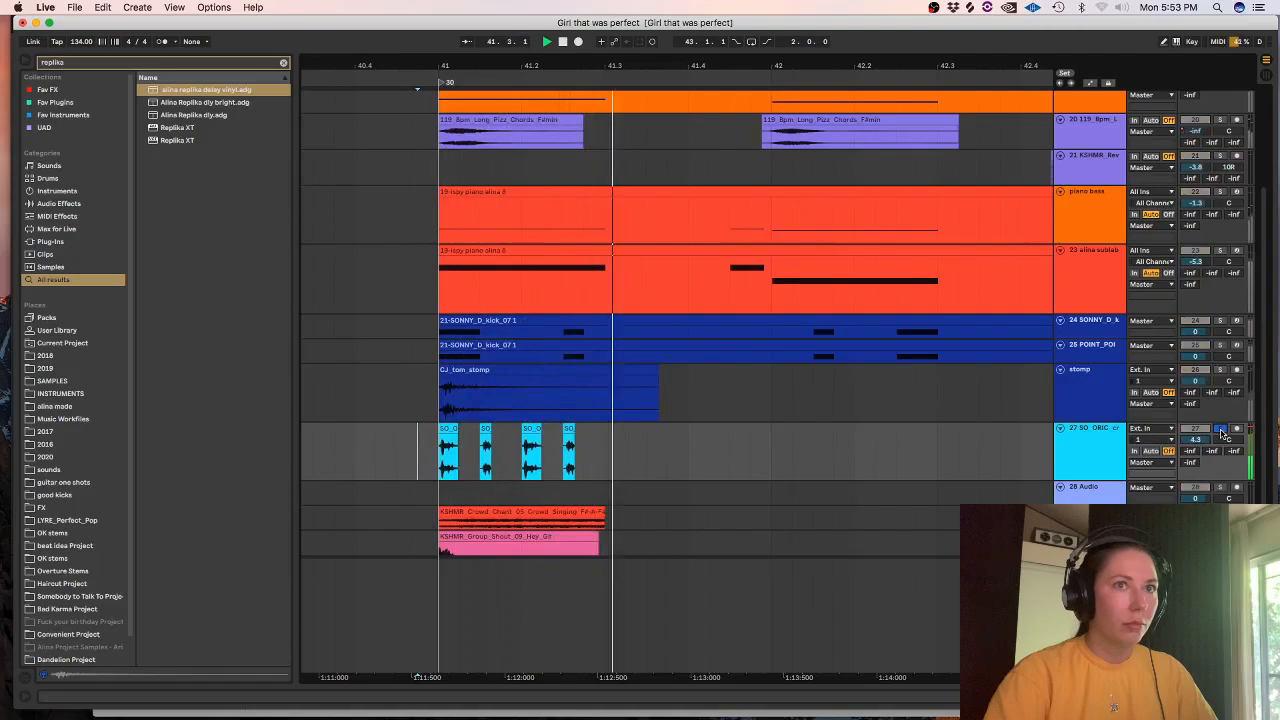
- Replace the second paper hit at 41.1.3 with SO_ORIC_crinklepaper_hit.wav from Splice and trim it while playing the pattern
{"action": "left_click", "coordinate": [969, 8]}
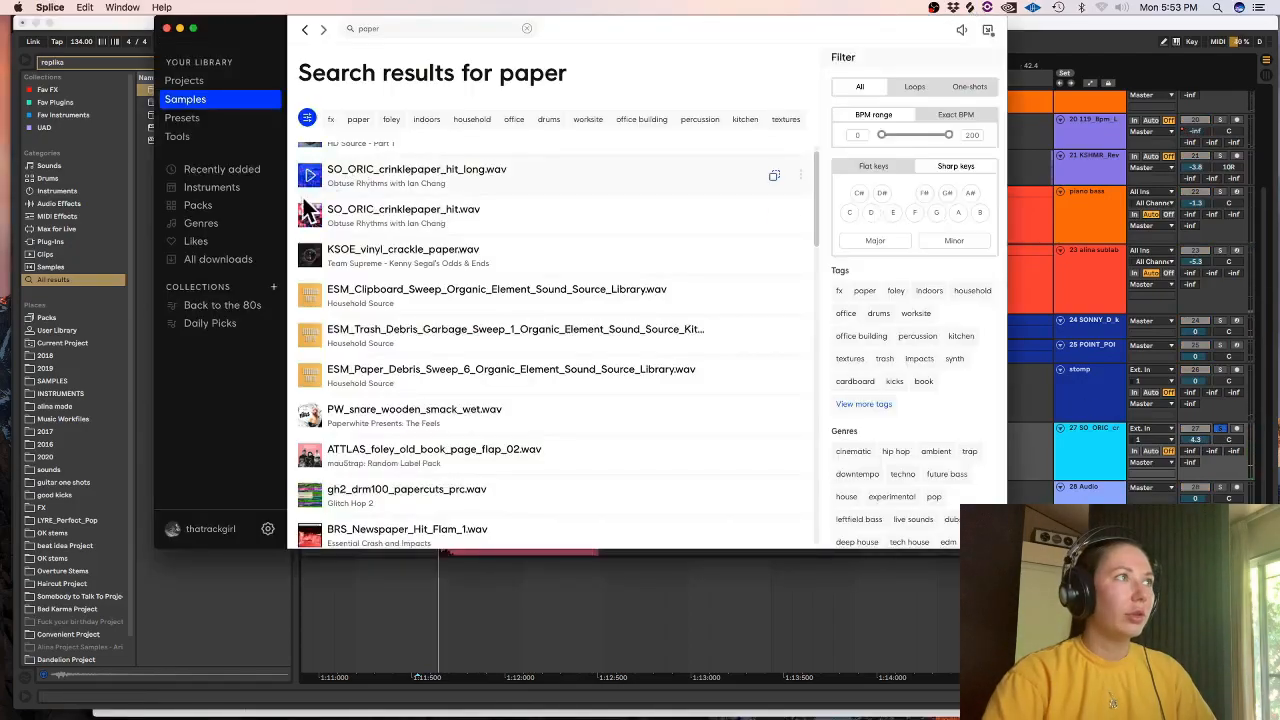
{"action": "left_click_drag", "start_coordinate": [773, 218], "coordinate": [493, 452]}
{"action": "key", "text": "Delete"}
{"action": "left_click", "coordinate": [406, 454]}
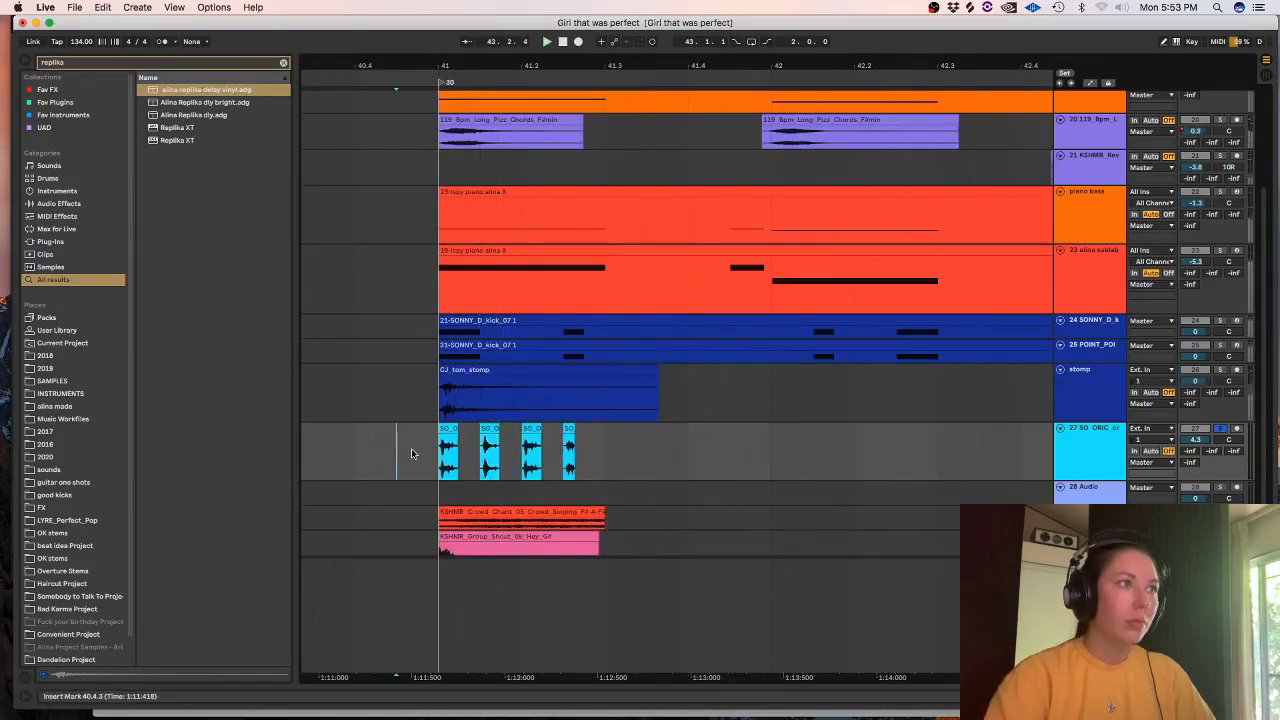
{"action": "key", "text": "space"}
{"action": "left_click", "coordinate": [487, 432]}
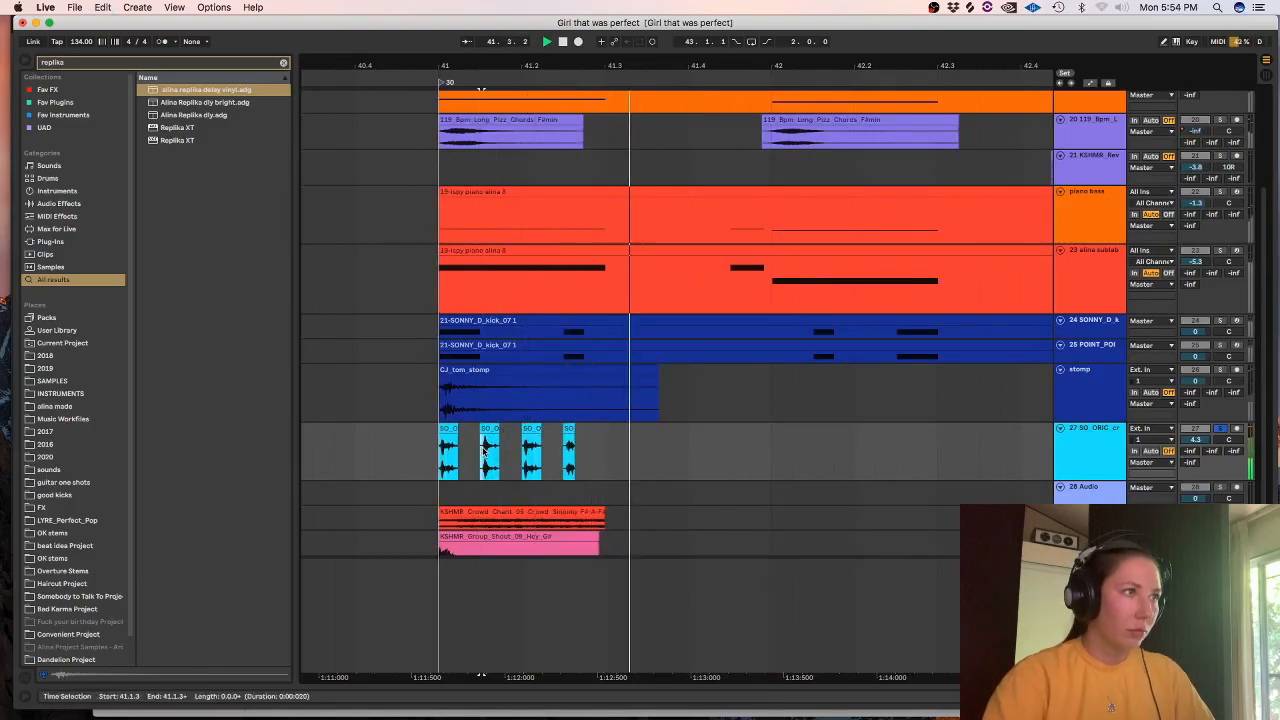
{"action": "left_click_drag", "start_coordinate": [487, 432], "coordinate": [483, 434]}
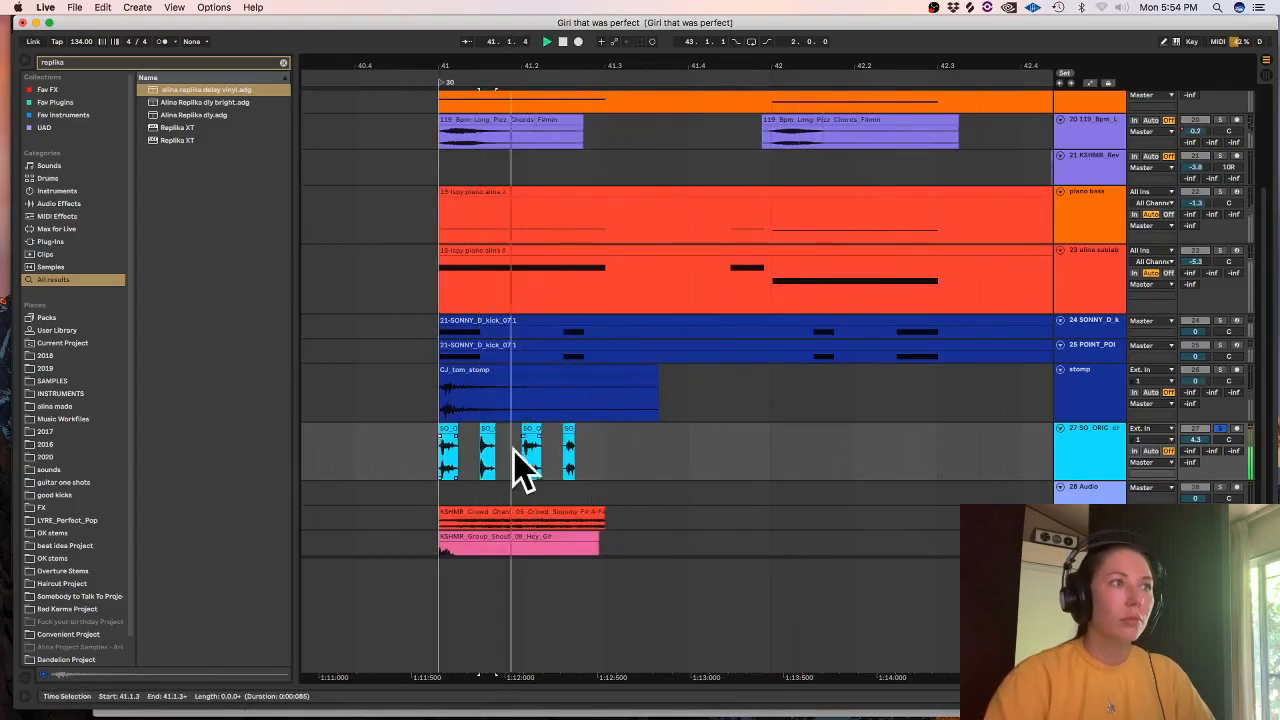
- Unsolo the paper track and lower its volume to 1.3 dB
{"action": "left_click", "coordinate": [1214, 431]}
{"action": "left_click", "coordinate": [1213, 431]}
{"action": "left_click_drag", "start_coordinate": [1203, 441], "coordinate": [1203, 444]}
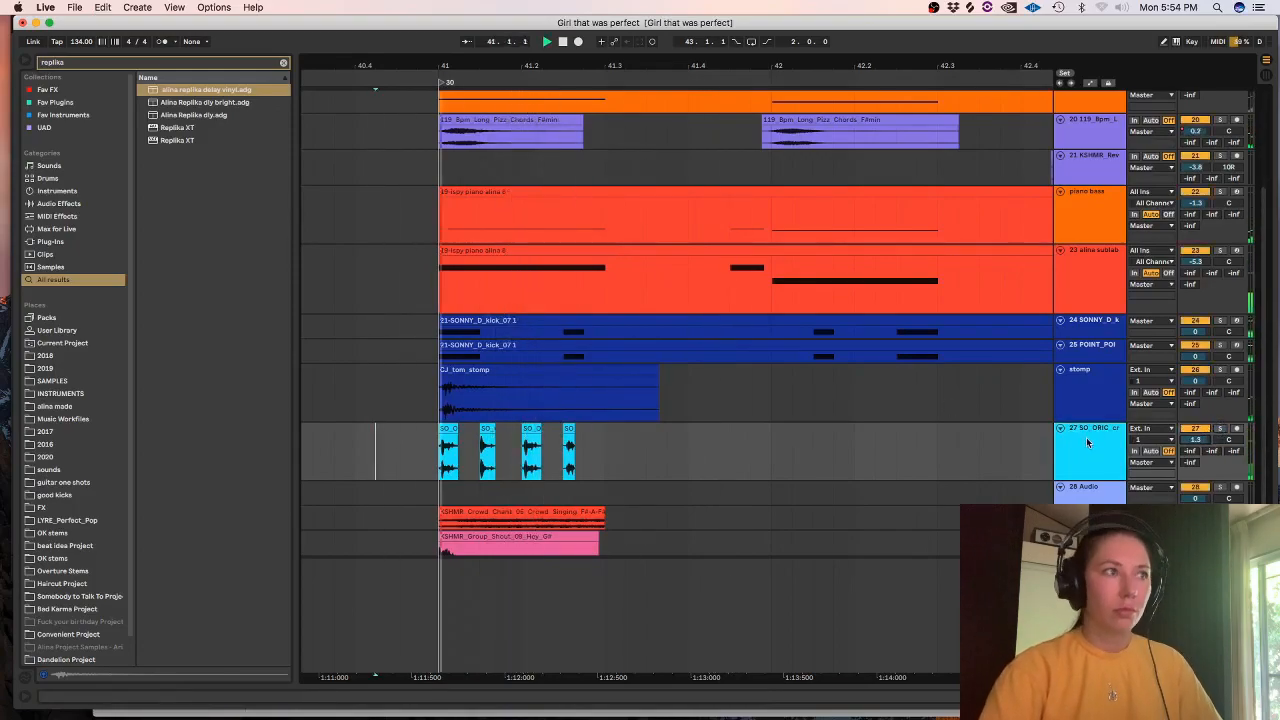
- Insert a new audio track below the paper track and stop playback
{"action": "left_click", "coordinate": [1088, 432]}
{"action": "key", "text": "super+t"}
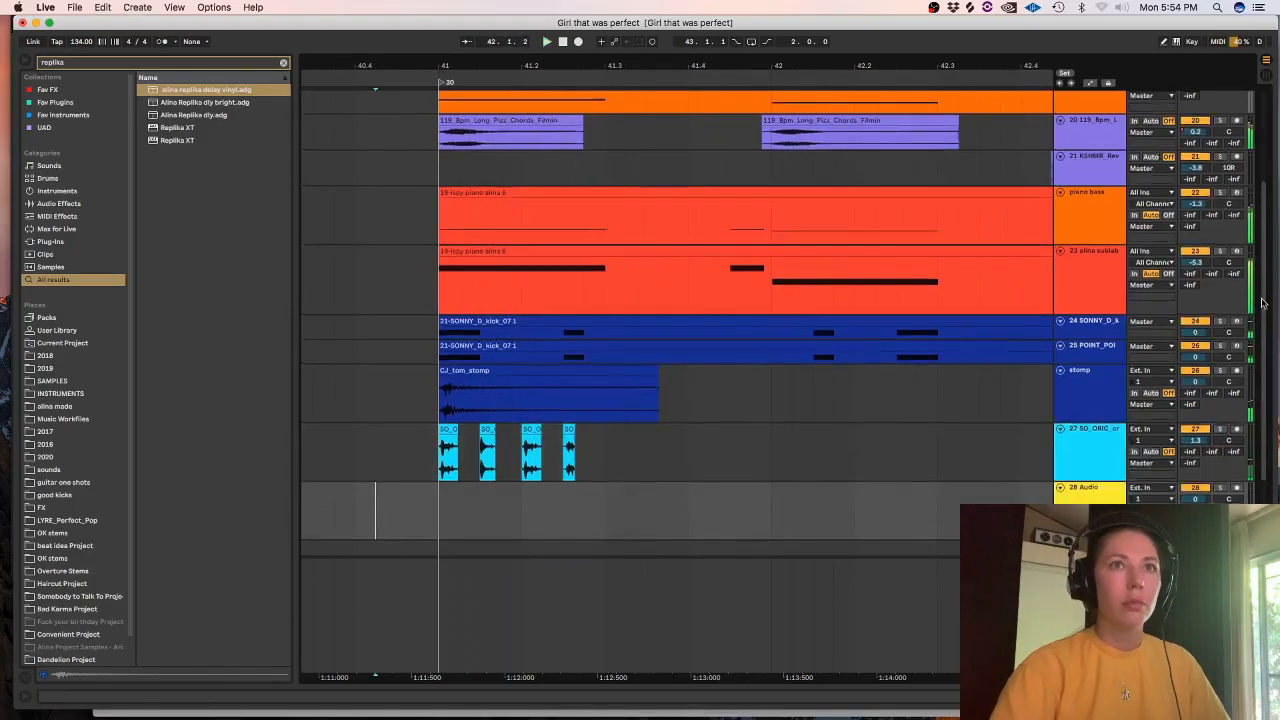
{"action": "scroll", "coordinate": [1244, 322], "scroll_direction": "down", "scroll_amount": 3}
{"action": "key", "text": "space"}
- Switch to Splice and audition the paper search results, including the newspaper hits, punches and crinkle loops
{"action": "left_click", "coordinate": [968, 8]}
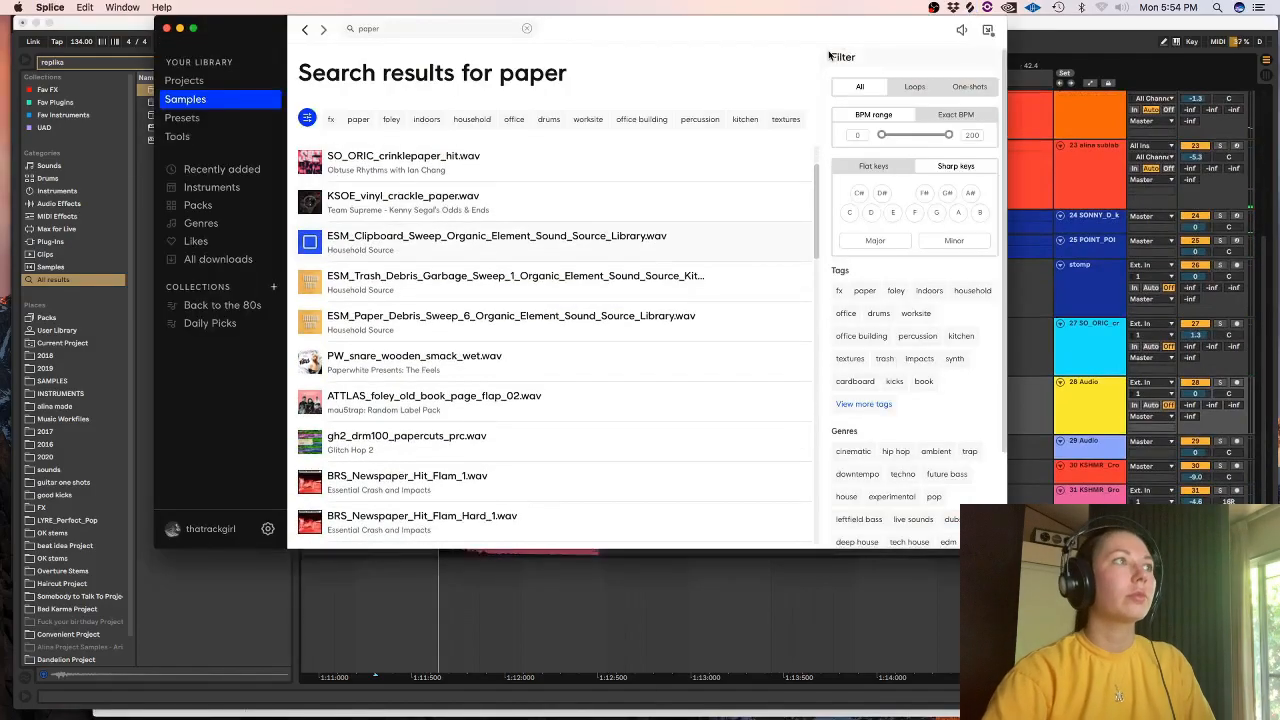
{"action": "scroll", "coordinate": [771, 211], "scroll_direction": "down", "scroll_amount": 5}
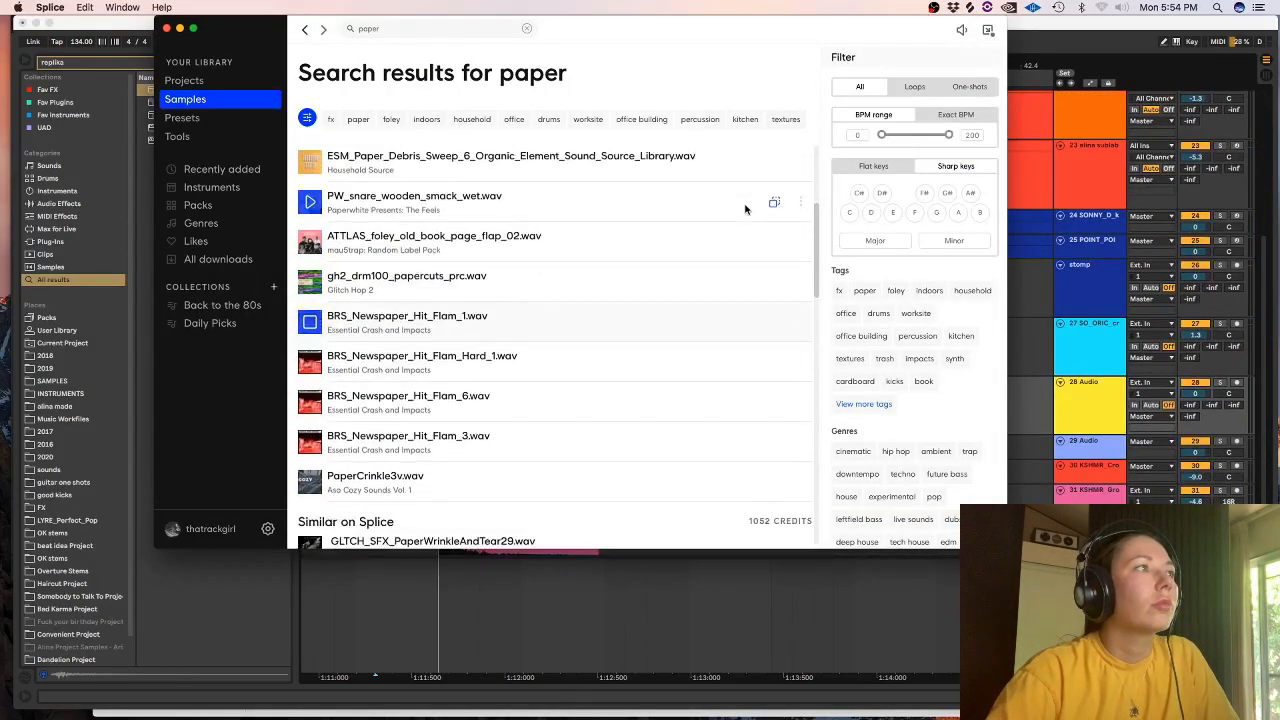
{"action": "scroll", "coordinate": [745, 209], "scroll_direction": "down", "scroll_amount": 2}
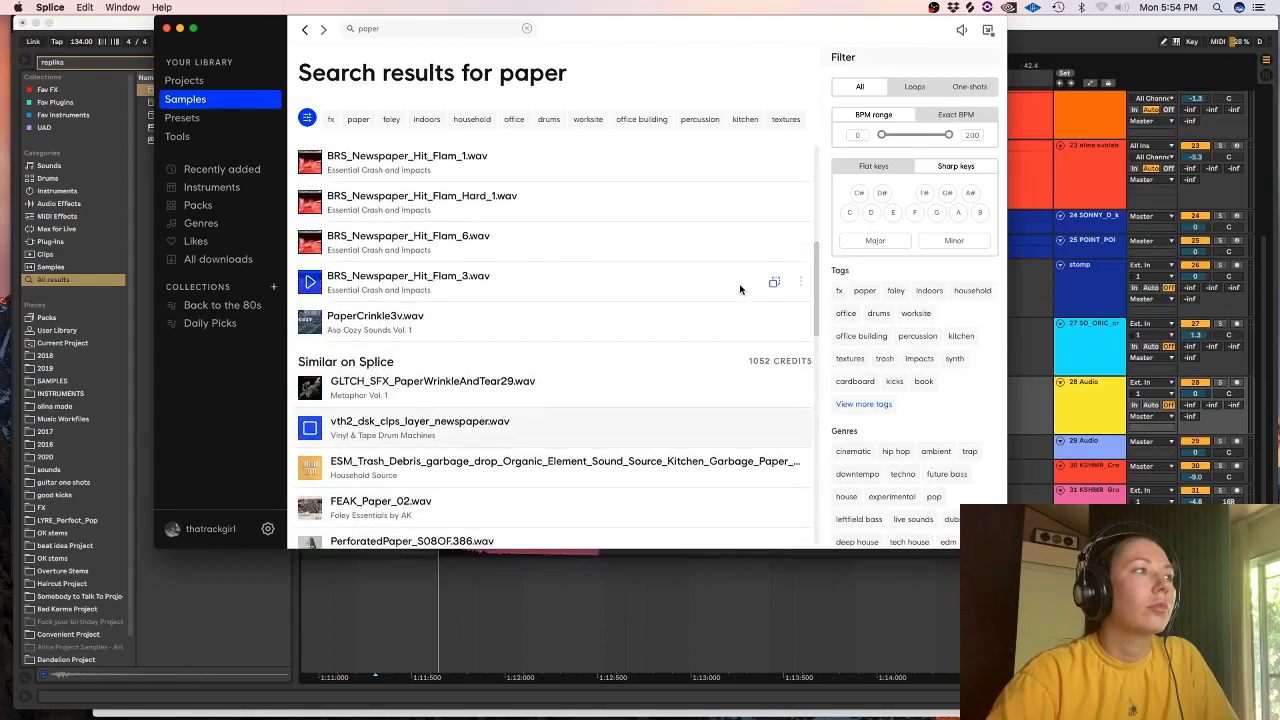
{"action": "scroll", "coordinate": [765, 385], "scroll_direction": "down", "scroll_amount": 4}
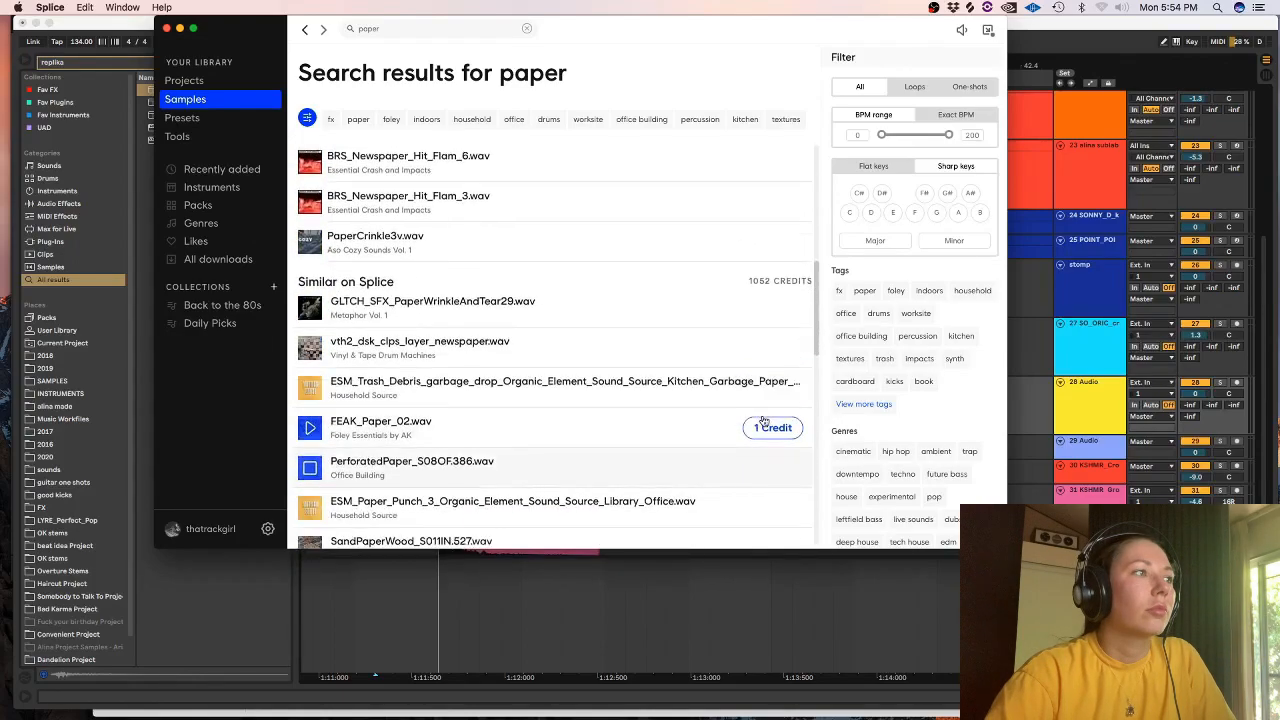
{"action": "scroll", "coordinate": [802, 362], "scroll_direction": "down", "scroll_amount": 5}
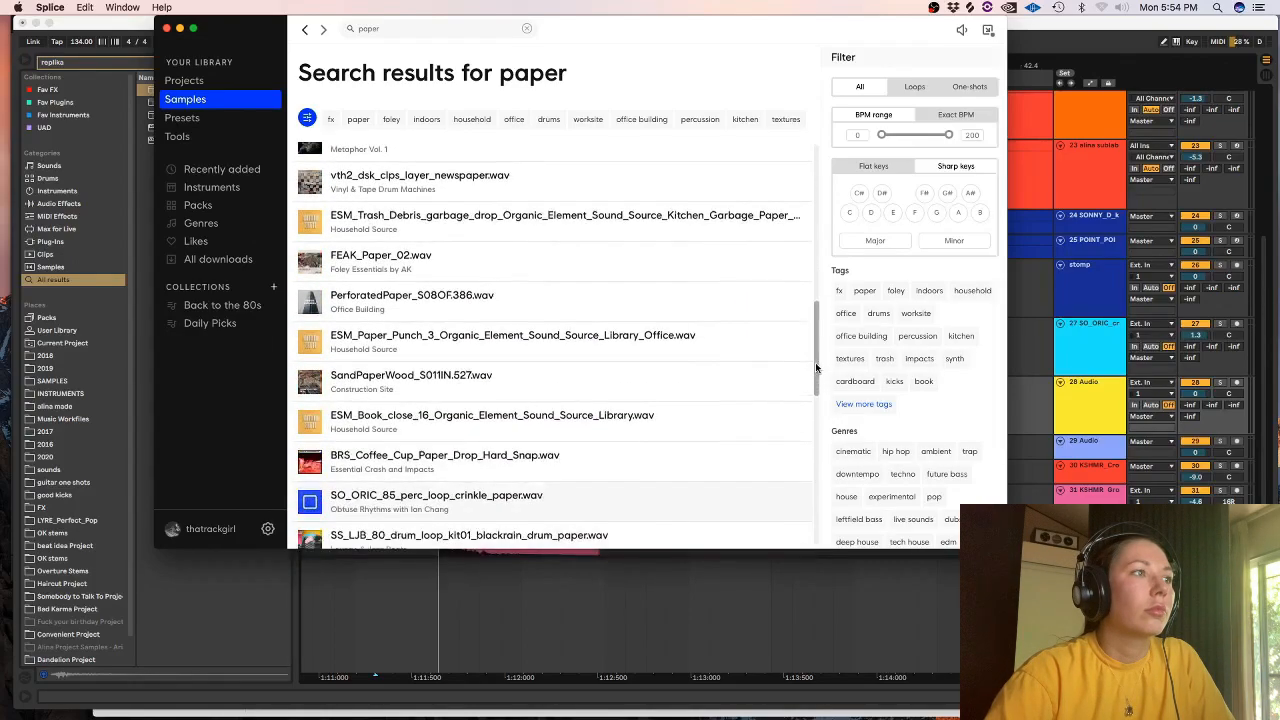
{"action": "left_click_drag", "start_coordinate": [816, 370], "coordinate": [809, 212]}
{"action": "scroll", "coordinate": [817, 361], "scroll_direction": "up", "scroll_amount": 5}
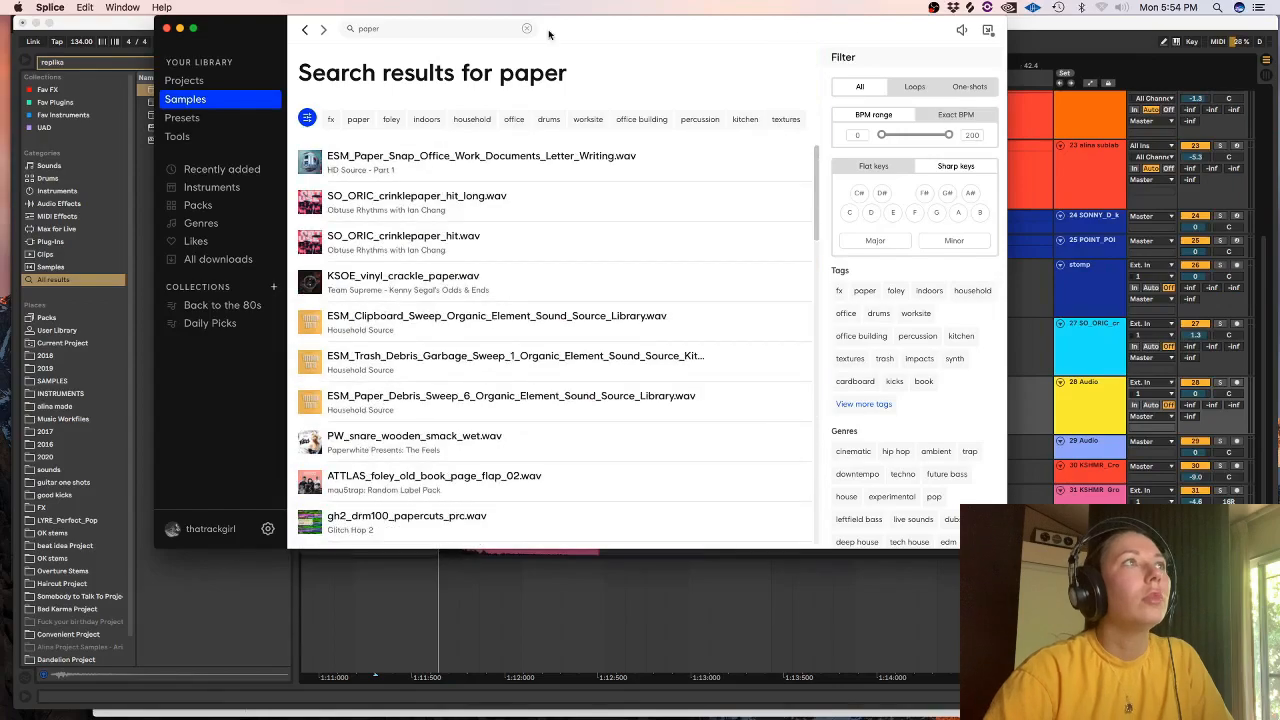
- Replace the sample search term with "shaker"
{"action": "left_click", "coordinate": [527, 28]}
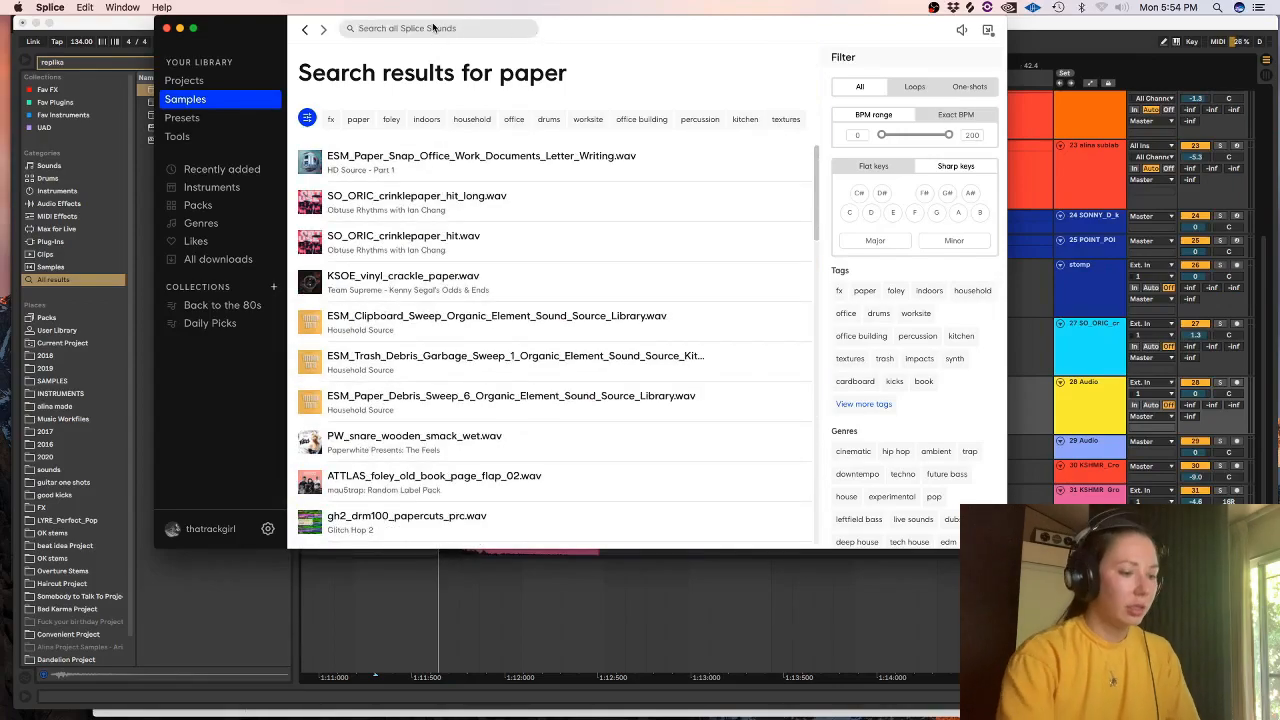
{"action": "type", "text": "shaker"}
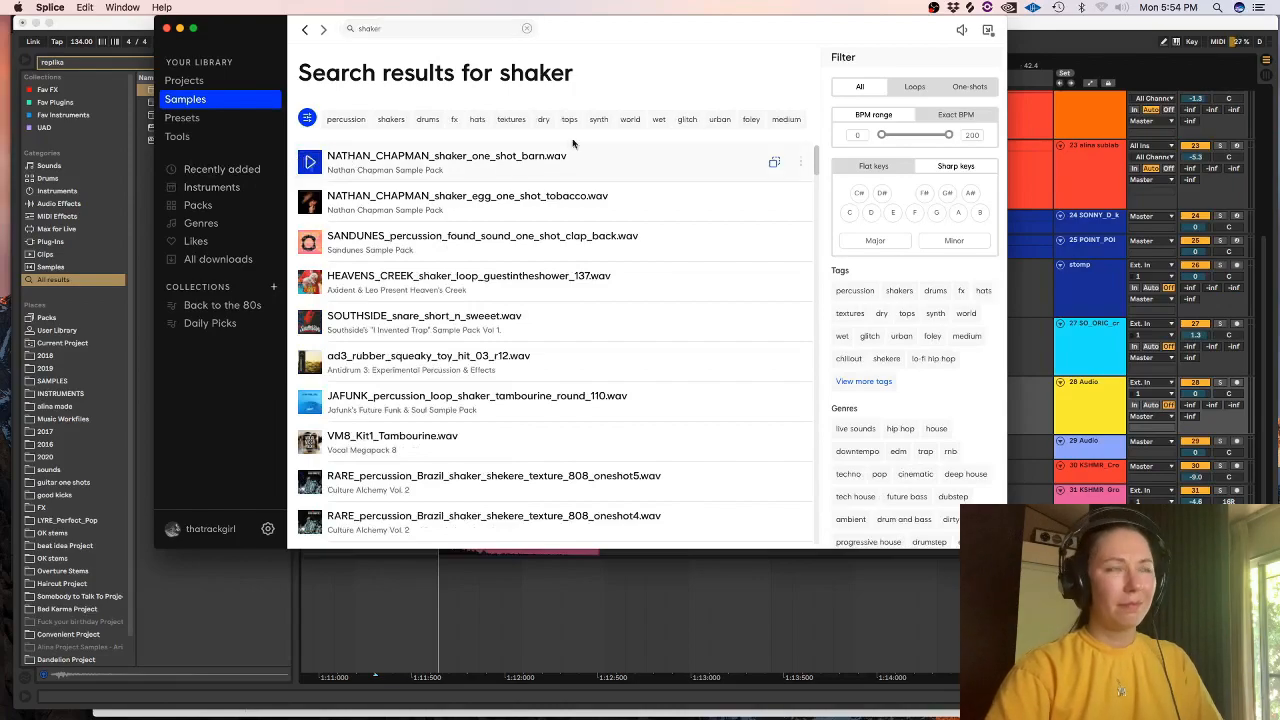
- Return to Live, place the NATHAN_CHAPMAN shaker one-shot on track 28 just after bar 41 and lower the paper track to -4.2 dB
{"action": "left_click", "coordinate": [557, 602]}
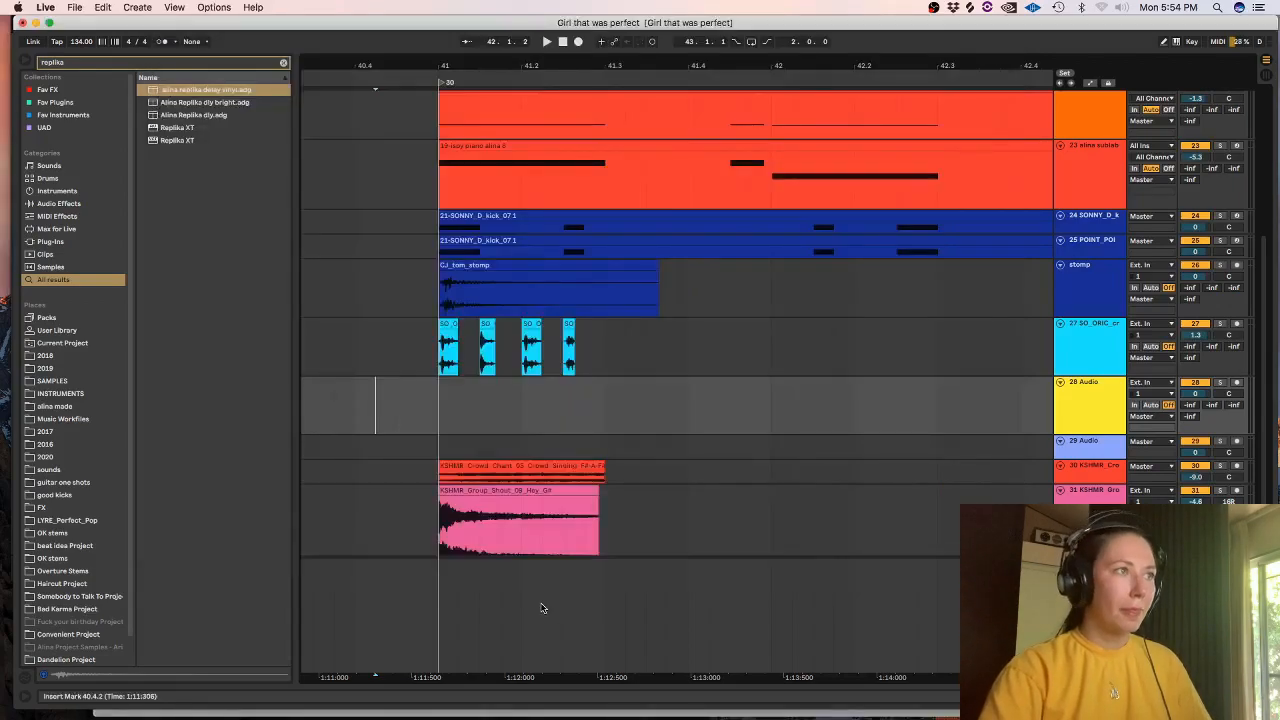
{"action": "left_click_drag", "start_coordinate": [482, 395], "coordinate": [482, 396]}
{"action": "key", "text": "space"}
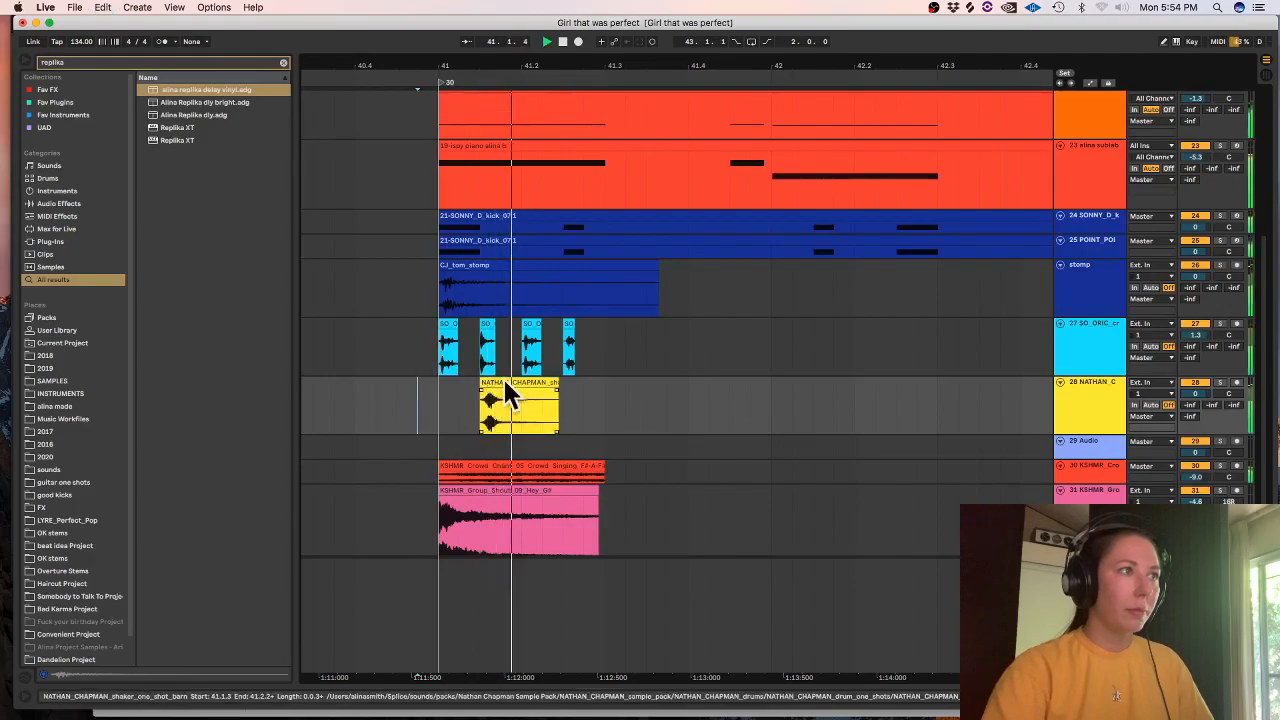
{"action": "left_click", "coordinate": [450, 347]}
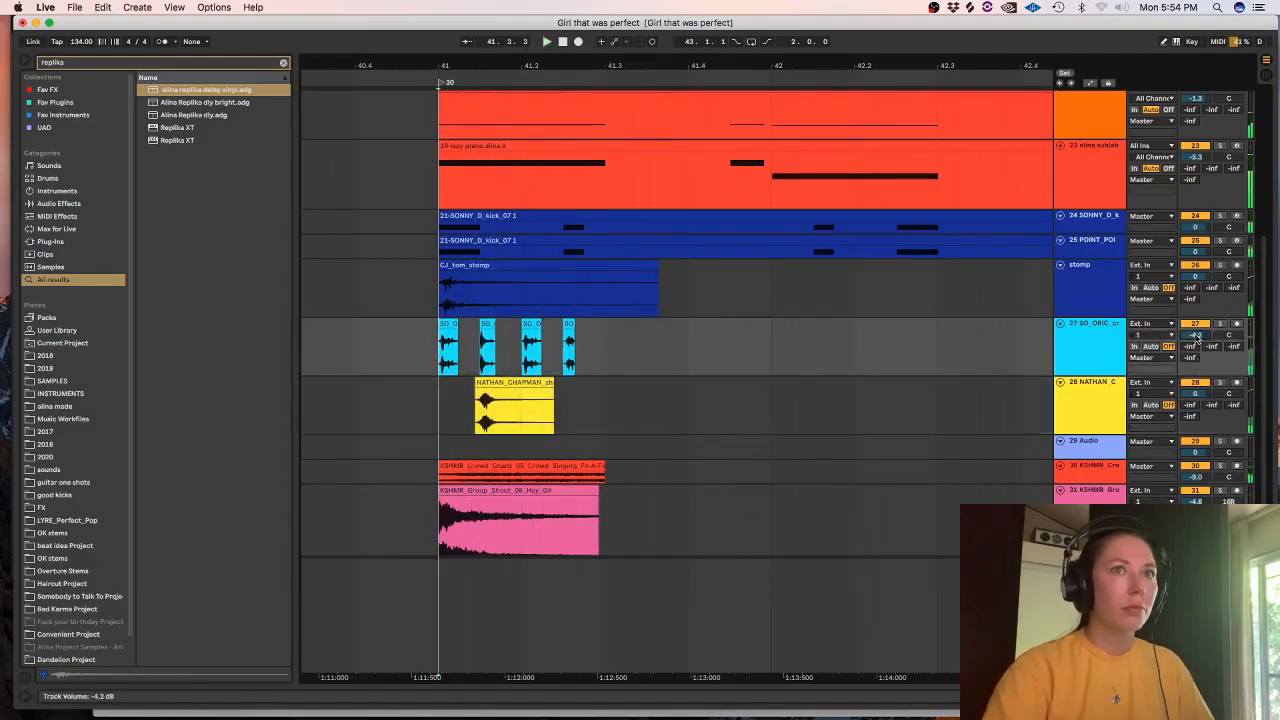
- Insert an audio track below the one-shot track and bring in HEAVENS_CREEK_shaker_loop_guestintheshower_137.wav from the Splice shaker results
{"action": "left_click", "coordinate": [1090, 400]}
{"action": "key", "text": "super+t"}
{"action": "key", "text": "super+Tab"}
{"action": "scroll", "coordinate": [677, 206], "scroll_direction": "down", "scroll_amount": 1}
{"action": "scroll", "coordinate": [675, 205], "scroll_direction": "up", "scroll_amount": 1}
{"action": "left_click", "coordinate": [670, 204]}
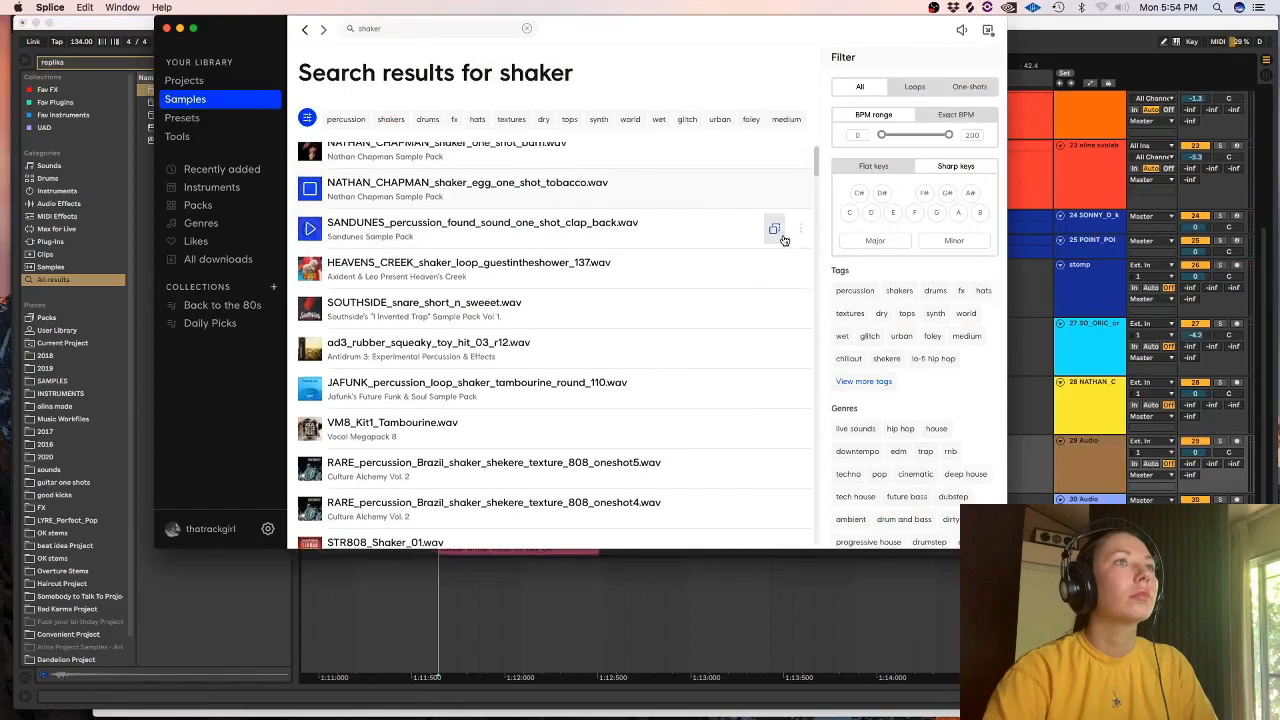
{"action": "scroll", "coordinate": [770, 240], "scroll_direction": "down", "scroll_amount": 2}
{"action": "scroll", "coordinate": [780, 245], "scroll_direction": "up", "scroll_amount": 1}
{"action": "scroll", "coordinate": [775, 248], "scroll_direction": "down", "scroll_amount": 1}
{"action": "scroll", "coordinate": [771, 246], "scroll_direction": "up", "scroll_amount": 1}
{"action": "left_click_drag", "start_coordinate": [778, 243], "coordinate": [613, 455]}
- Trim the HEAVENS_CREEK shaker loop to the first two beats of bar 41 and play it in the mix
{"action": "left_click", "coordinate": [607, 456]}
{"action": "key", "text": "super+e"}
{"action": "left_click", "coordinate": [627, 441]}
{"action": "key", "text": "Delete"}
{"action": "left_click", "coordinate": [402, 441]}
{"action": "key", "text": "space"}
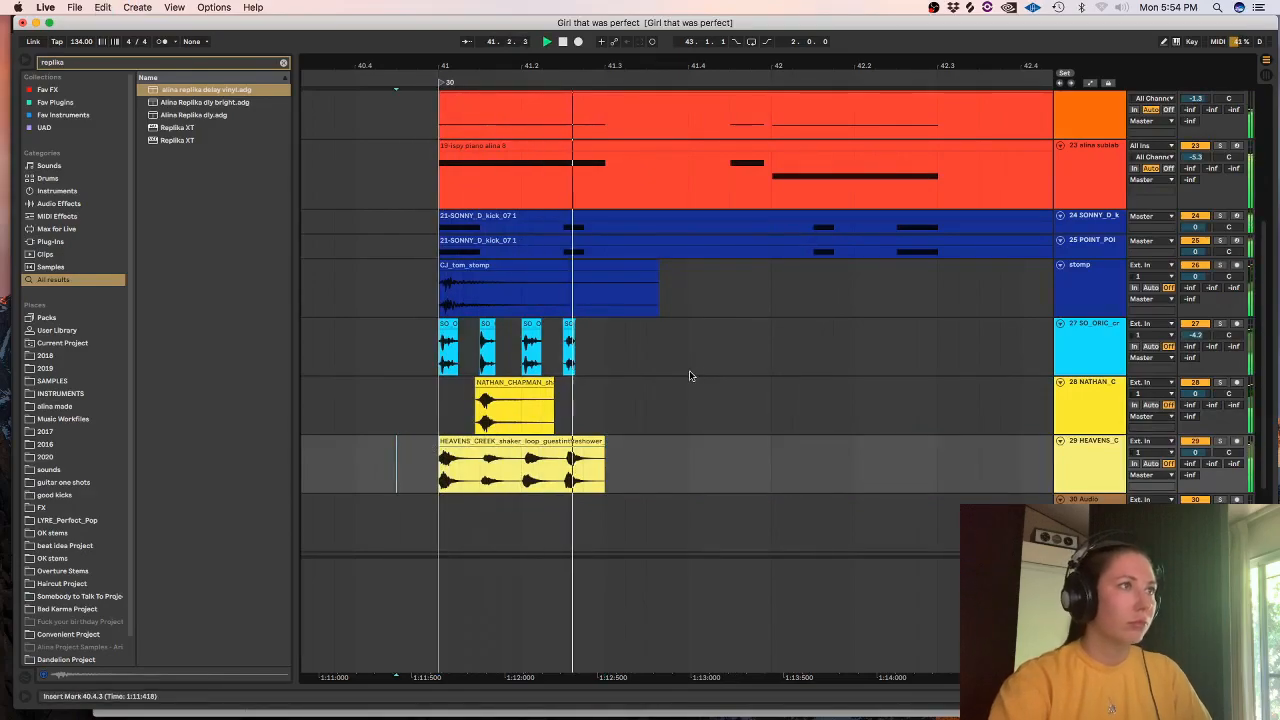
{"action": "key", "text": "space"}
- Solo the paper, NATHAN_CHAPMAN and HEAVENS_CREEK tracks together and play them back
{"action": "left_click", "coordinate": [1098, 328]}
{"action": "left_click", "coordinate": [1101, 450], "text": "shift"}
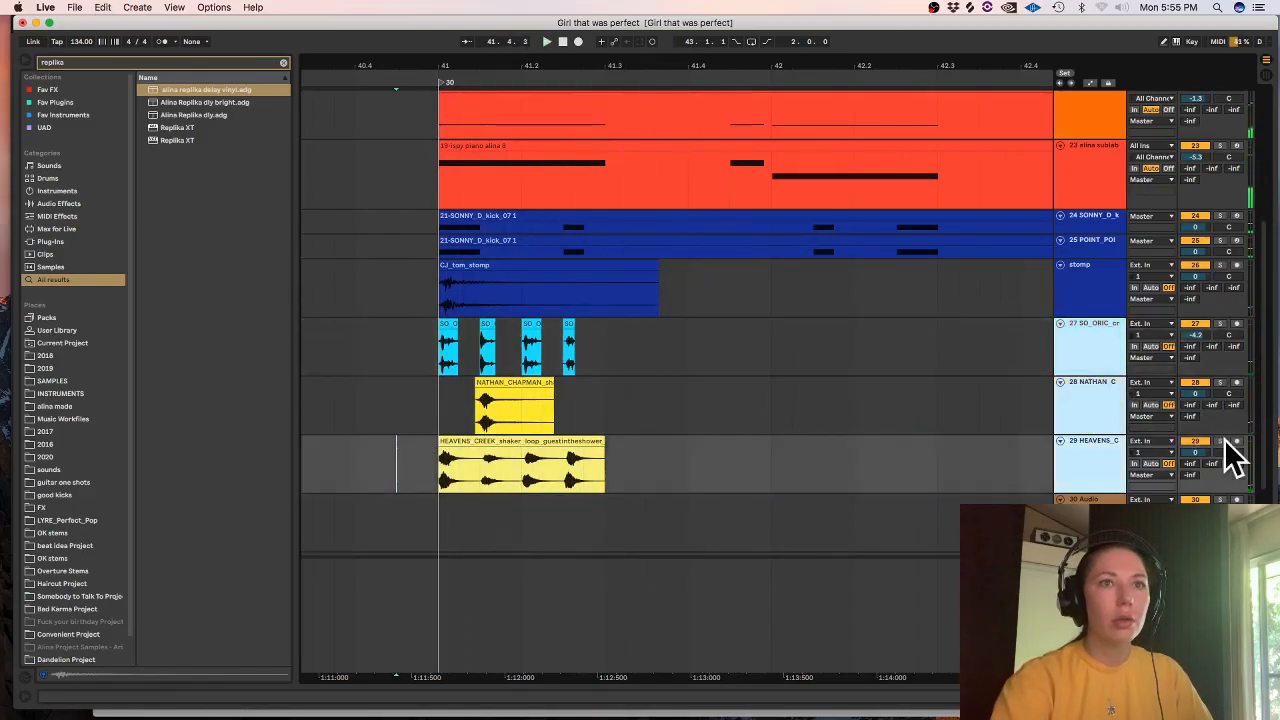
{"action": "left_click", "coordinate": [1221, 441]}
{"action": "key", "text": "space"}
{"action": "key", "text": "space"}
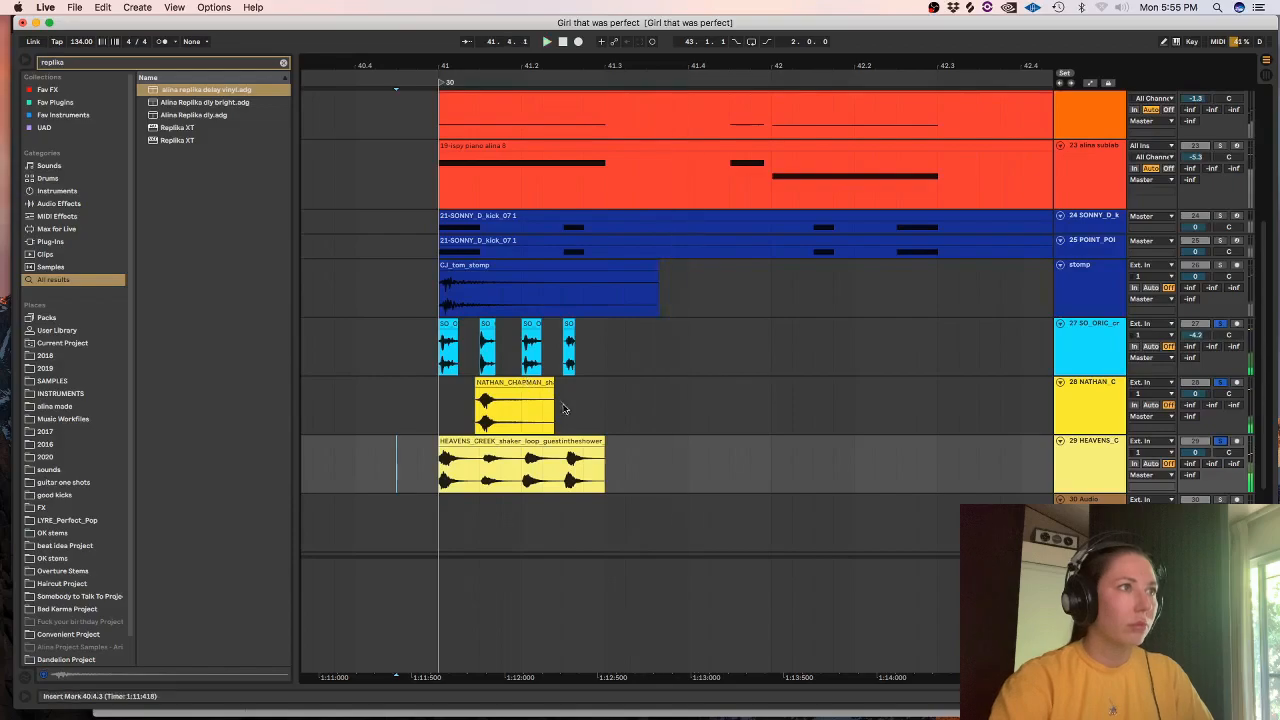
{"action": "key", "text": "space"}
- Cut the tail off the NATHAN_CHAPMAN shaker clip and pan its track to 12R
{"action": "left_click_drag", "start_coordinate": [583, 412], "coordinate": [534, 416]}
{"action": "key", "text": "Delete"}
{"action": "left_click", "coordinate": [421, 401]}
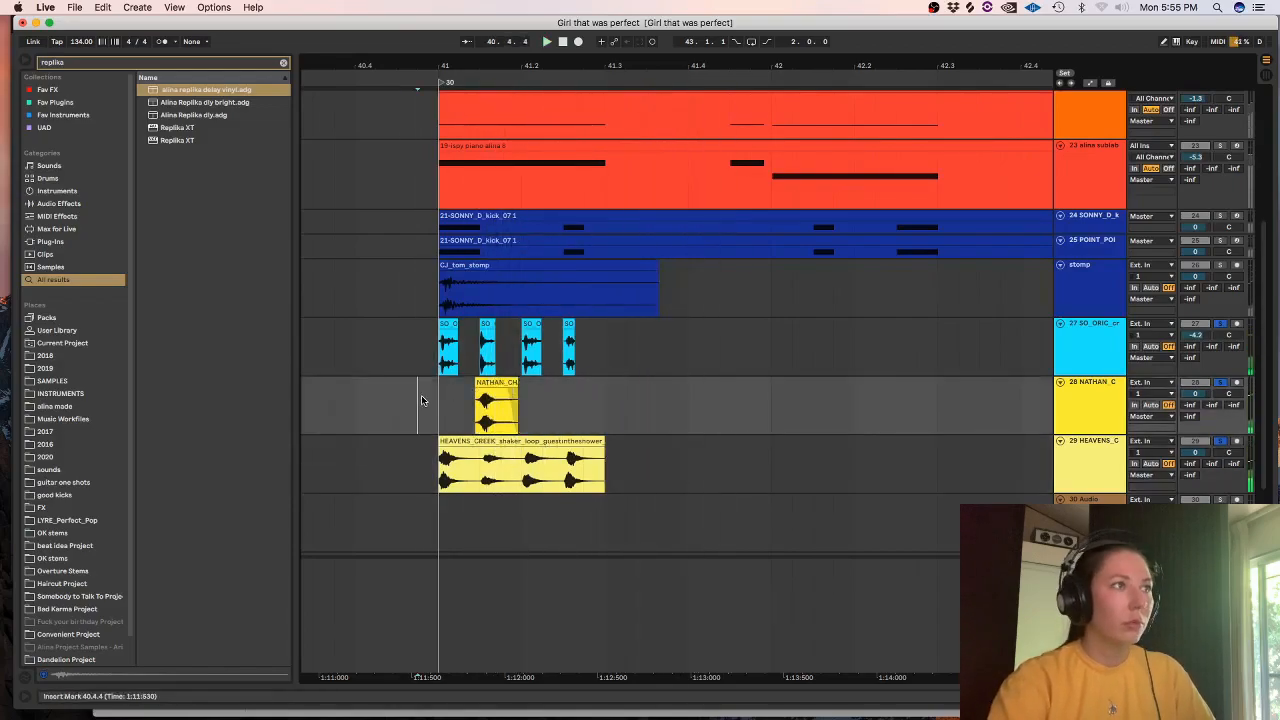
{"action": "left_click_drag", "start_coordinate": [1229, 394], "coordinate": [1229, 388]}
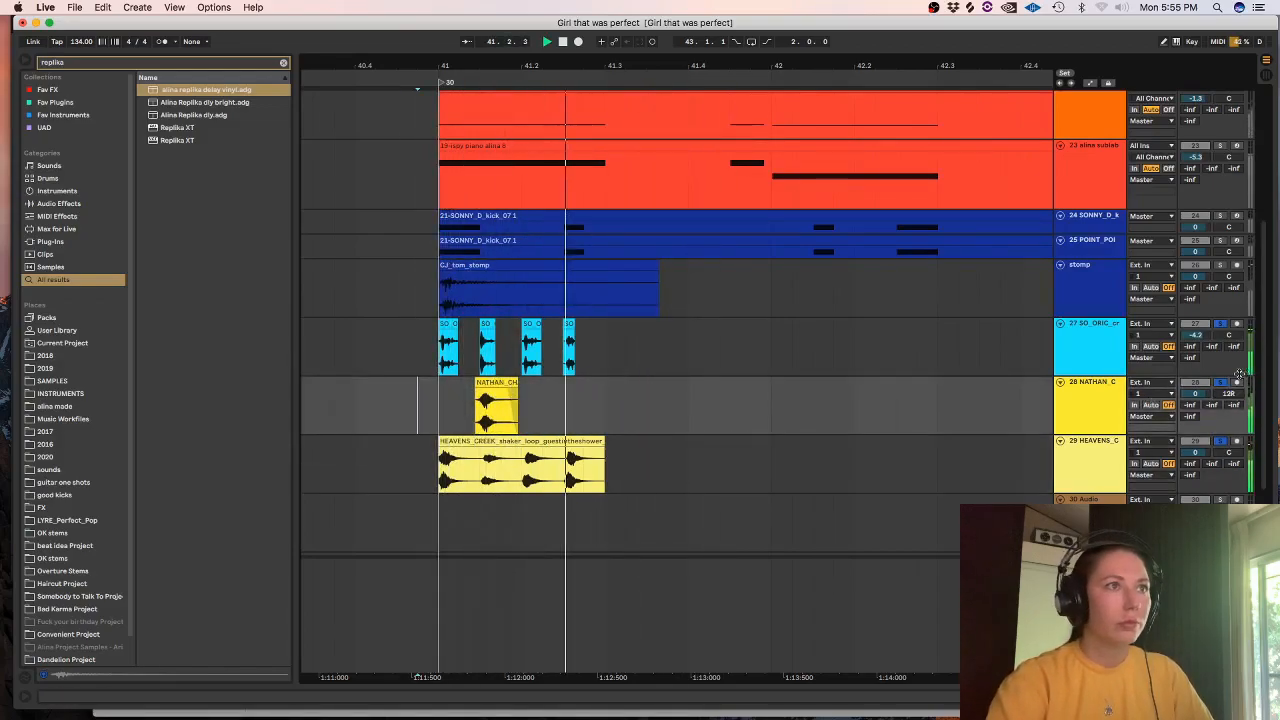
- Insert an audio track below the NATHAN_CHAPMAN track and audition the Splice shaker results down to STR808_Shaker_01.wav
{"action": "key", "text": "super+t"}
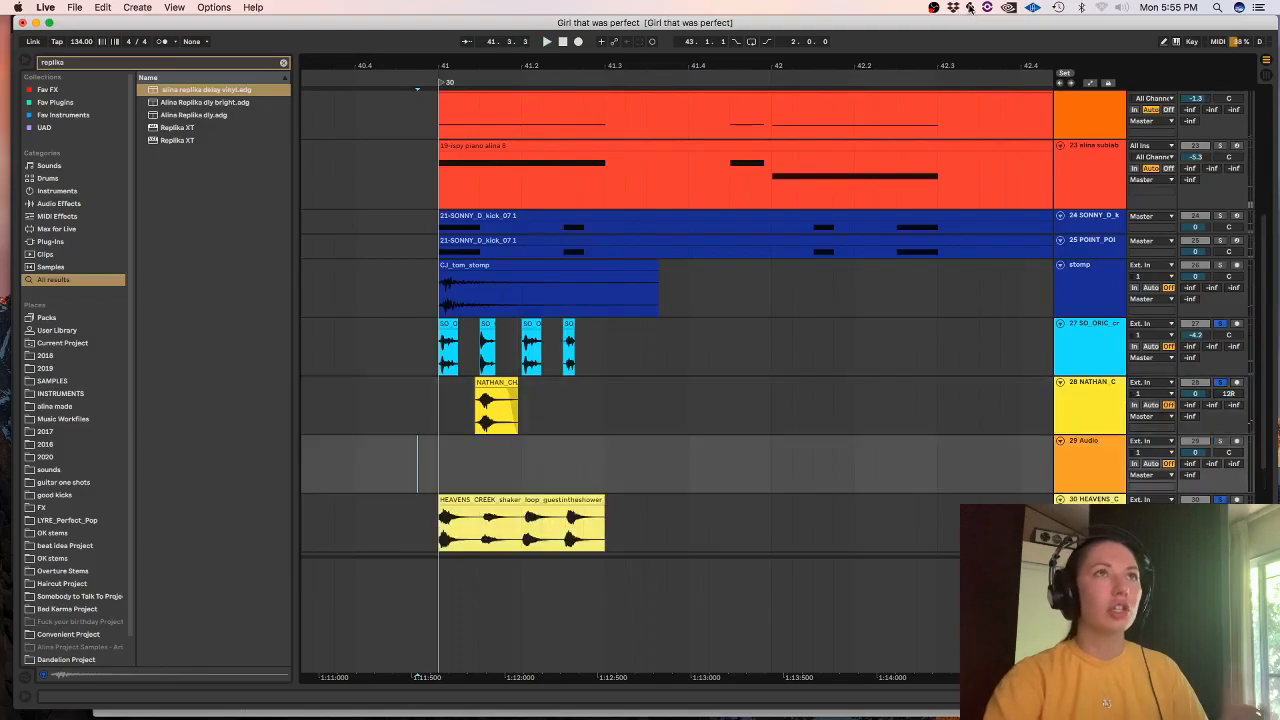
{"action": "left_click", "coordinate": [970, 10]}
{"action": "key", "text": "Down"}
{"action": "key", "text": "Down"}
{"action": "key", "text": "Down"}
{"action": "key", "text": "Down"}
{"action": "key", "text": "Down"}
{"action": "key", "text": "Down"}
{"action": "key", "text": "Down"}
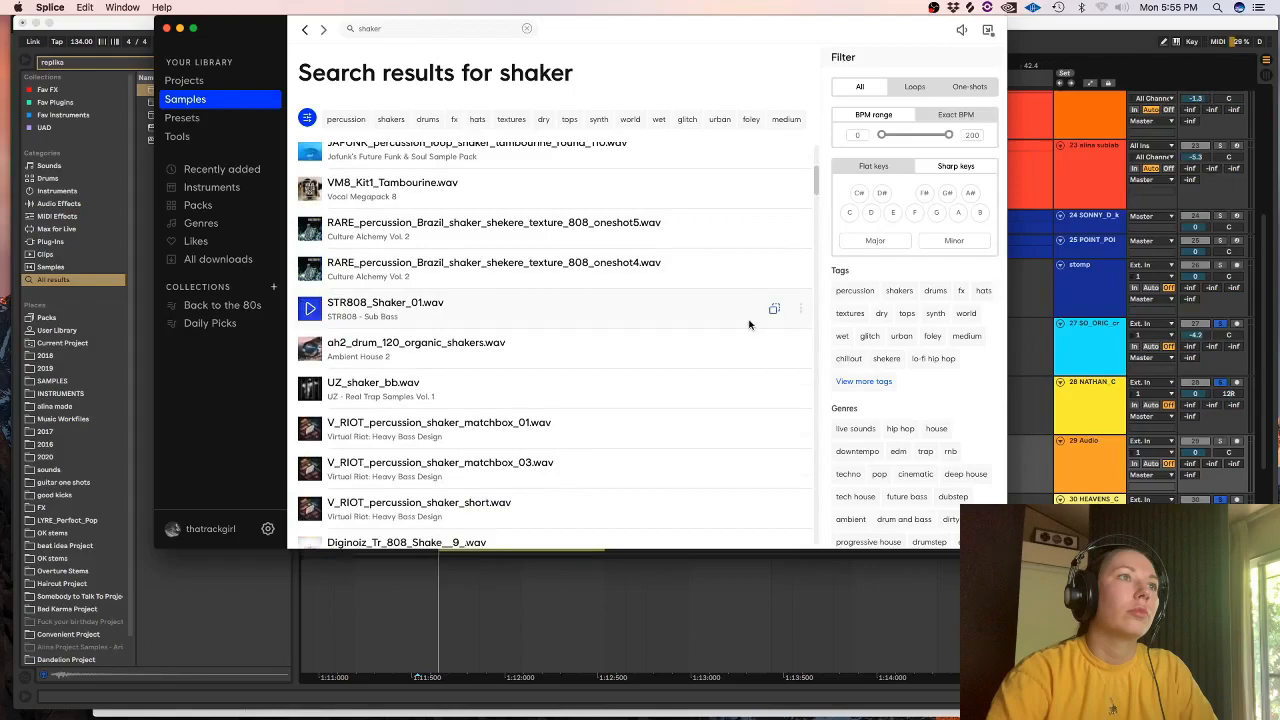
- Place STR808_Shaker_01 on the new track in Live at beats 41.1 and 41.2 and play it
{"action": "left_click", "coordinate": [533, 636]}
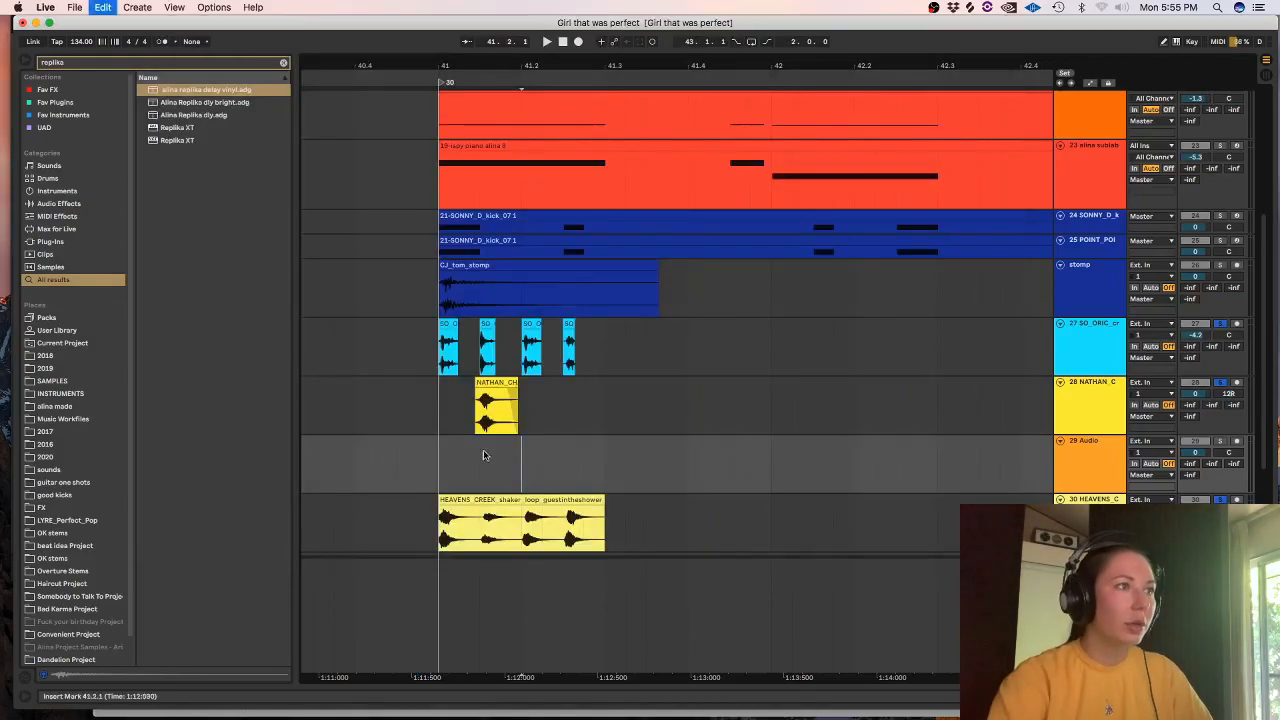
{"action": "left_click_drag", "start_coordinate": [527, 457], "coordinate": [410, 450]}
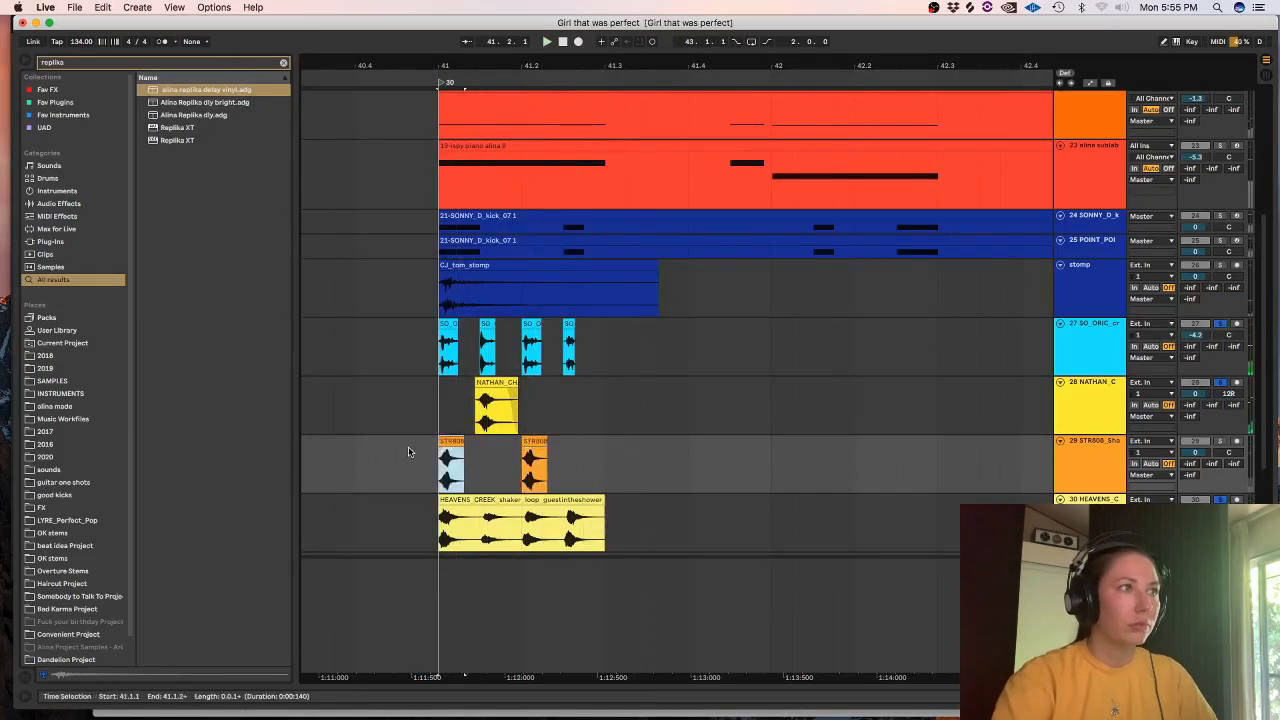
{"action": "key", "text": "space"}
- Split the HEAVENS_CREEK shaker loop just before its last hit, show the device view and play the percussion
{"action": "left_click_drag", "start_coordinate": [605, 529], "coordinate": [547, 527]}
{"action": "key", "text": "super+e"}
{"action": "double_click", "coordinate": [547, 527]}
{"action": "left_click_drag", "start_coordinate": [130, 148], "coordinate": [130, 154]}
{"action": "key", "text": "shift+Tab"}
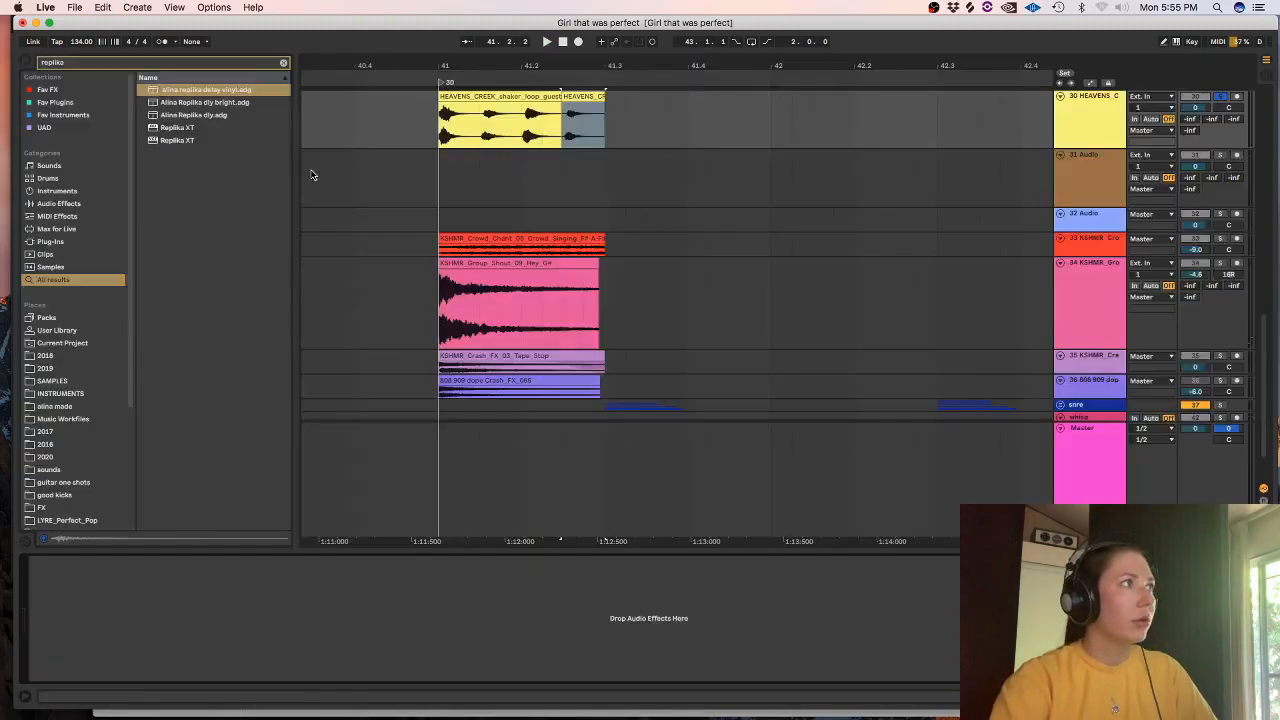
{"action": "left_click", "coordinate": [431, 173]}
{"action": "key", "text": "space"}
{"action": "left_click_drag", "start_coordinate": [1265, 352], "coordinate": [1247, 272]}
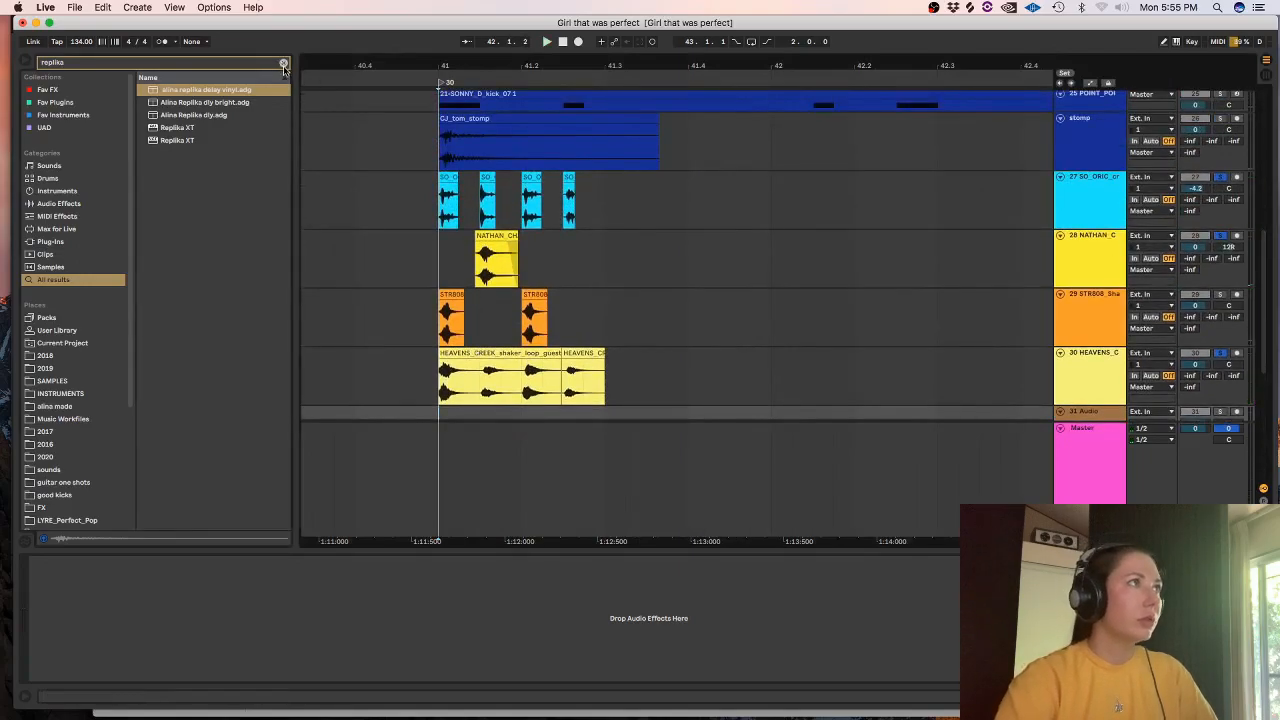
- Search the browser for the Equalize plug-in and add it to the HEAVENS_CREEK shaker track
{"action": "left_click", "coordinate": [283, 63]}
{"action": "type", "text": "equal"}
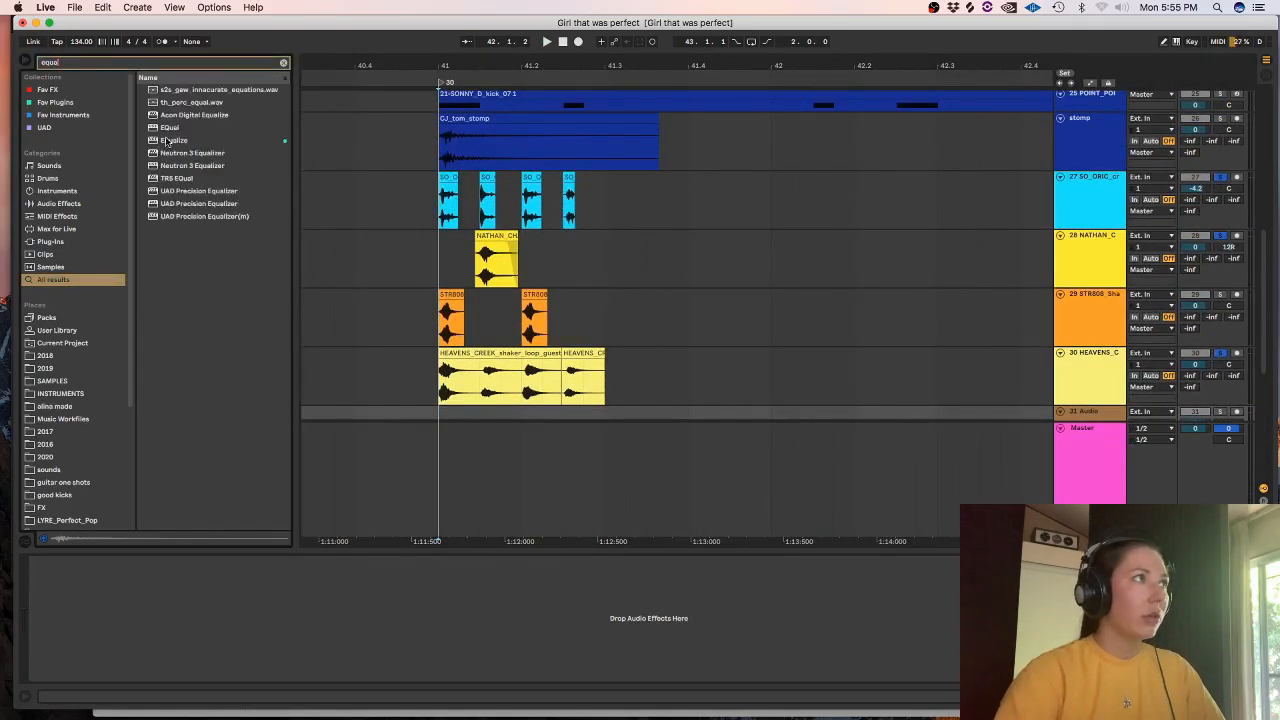
{"action": "key", "text": "space"}
{"action": "left_click", "coordinate": [363, 372]}
- Shape a low cut in Equalize at about 1008 Hz with a 16.4 dB/oct slope during playback and close the plug-in
{"action": "left_click_drag", "start_coordinate": [363, 372], "coordinate": [578, 470]}
{"action": "key", "text": "space"}
{"action": "left_click_drag", "start_coordinate": [548, 530], "coordinate": [548, 521]}
{"action": "key", "text": "space"}
{"action": "key", "text": "space"}
{"action": "left_click_drag", "start_coordinate": [557, 376], "coordinate": [568, 377]}
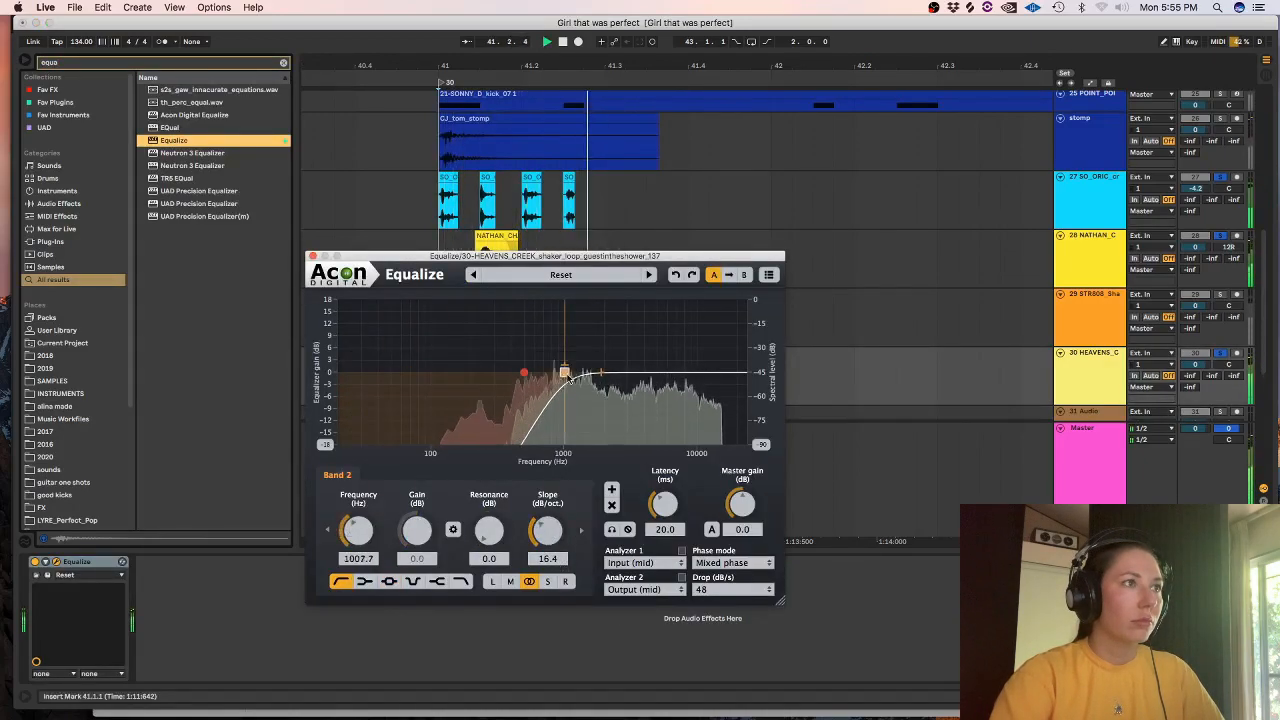
{"action": "left_click", "coordinate": [313, 256]}
{"action": "key", "text": "space"}
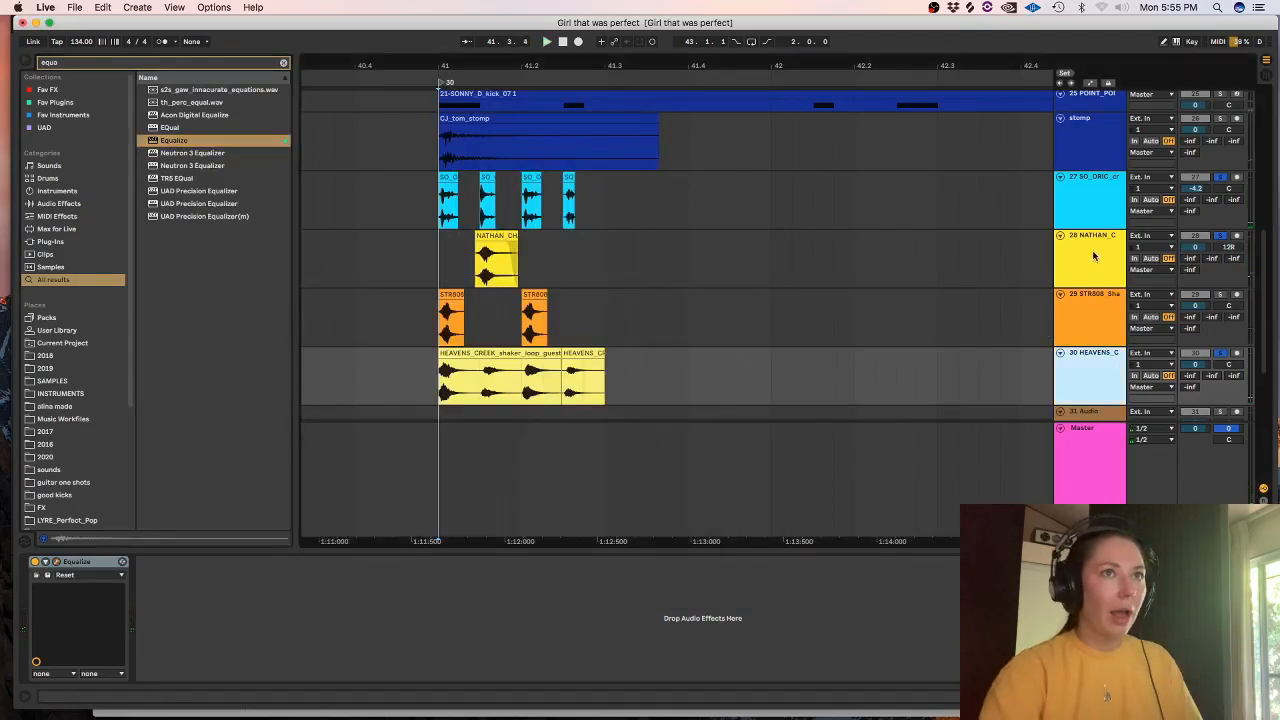
- Group the paper and three shaker tracks as "shaker" and balance them, with the group volume at -5.7 dB
{"action": "left_click", "coordinate": [1088, 211], "text": "shift"}
{"action": "right_click", "coordinate": [1093, 198]}
{"action": "left_click", "coordinate": [1057, 199]}
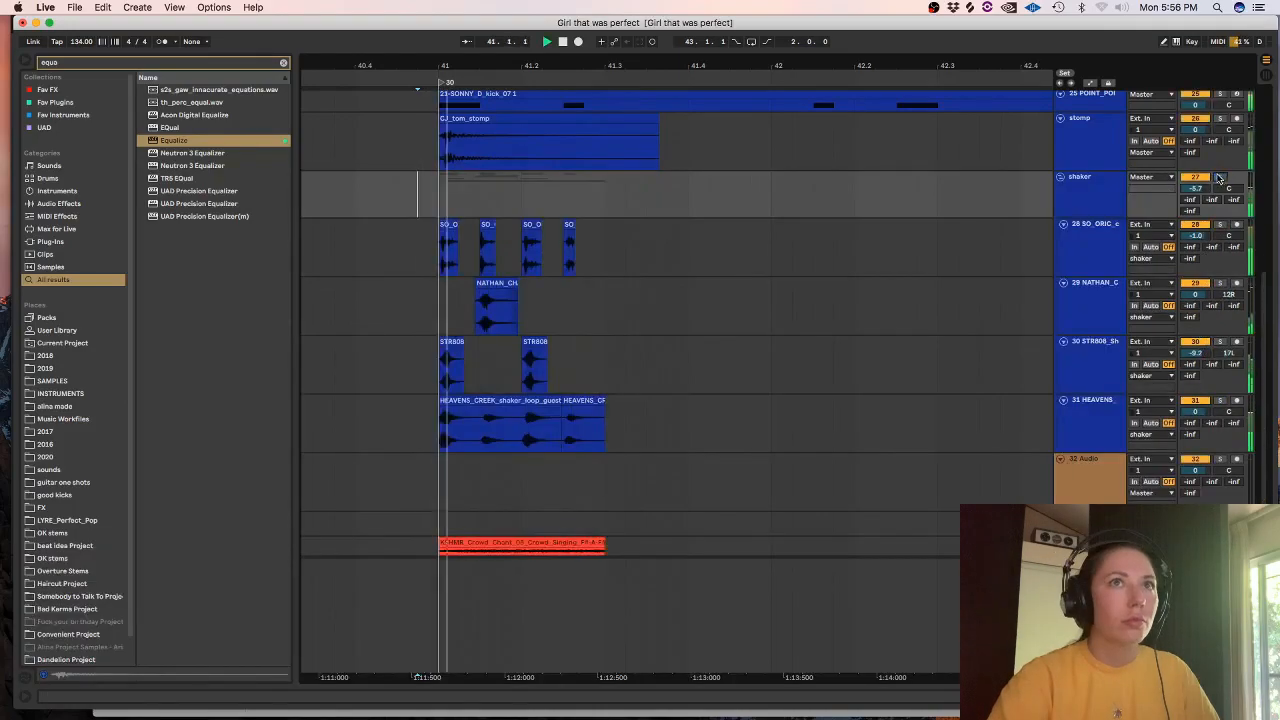
- Search the browser for "panc" and add PanCake2 to the shaker group
{"action": "left_click", "coordinate": [284, 63]}
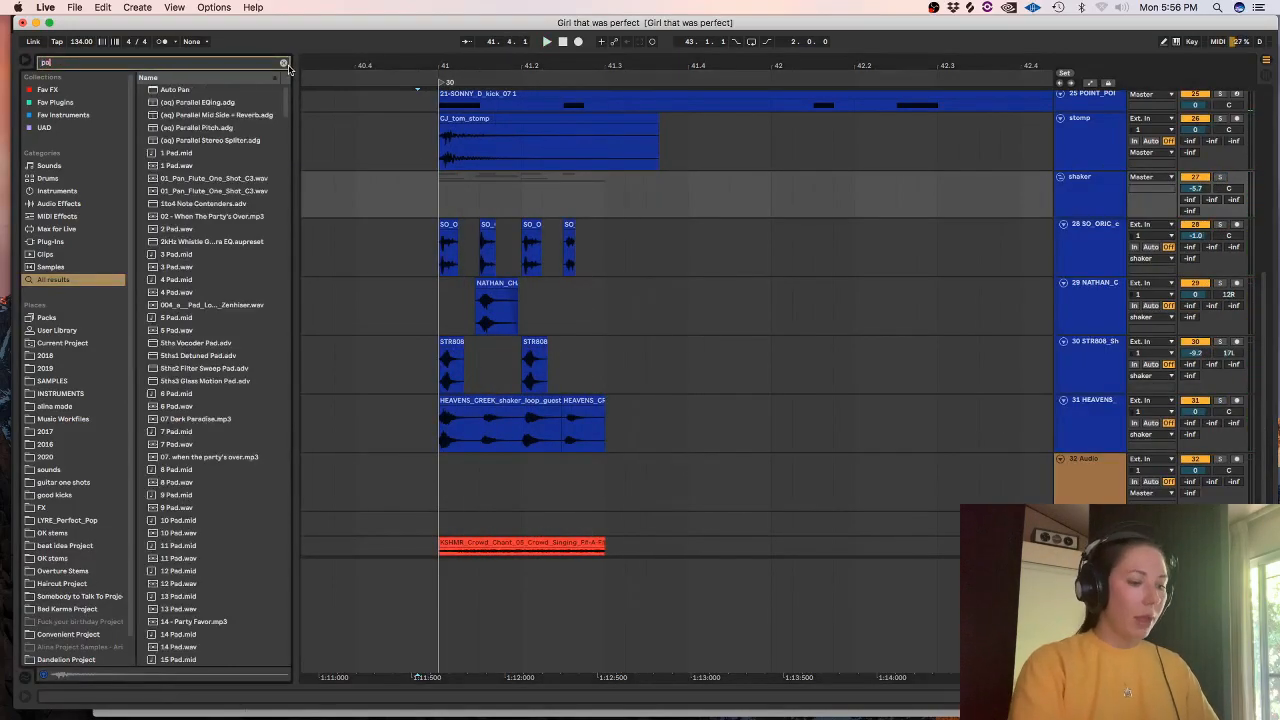
{"action": "type", "text": "nc"}
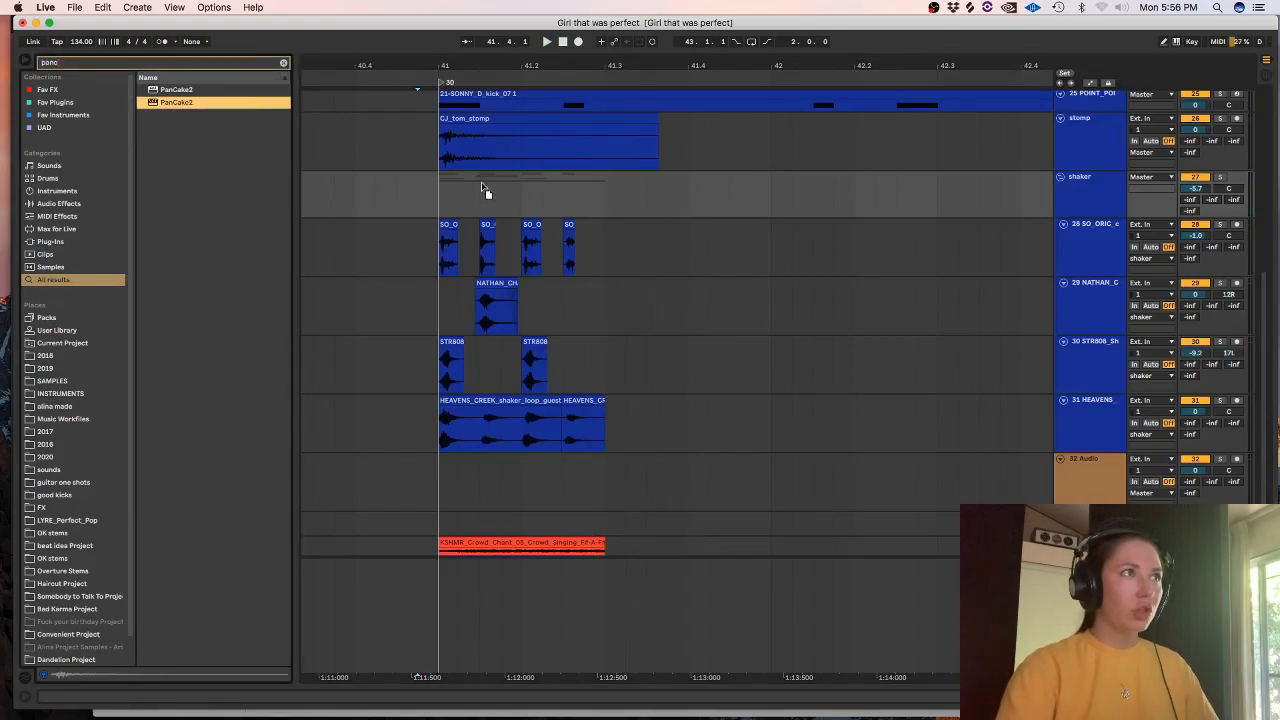
{"action": "key", "text": "Return"}
- Set PanCake2's beat-synced LFO length to 1/2 and its mix to 77%, play the result and close the plug-in
{"action": "left_click", "coordinate": [585, 323]}
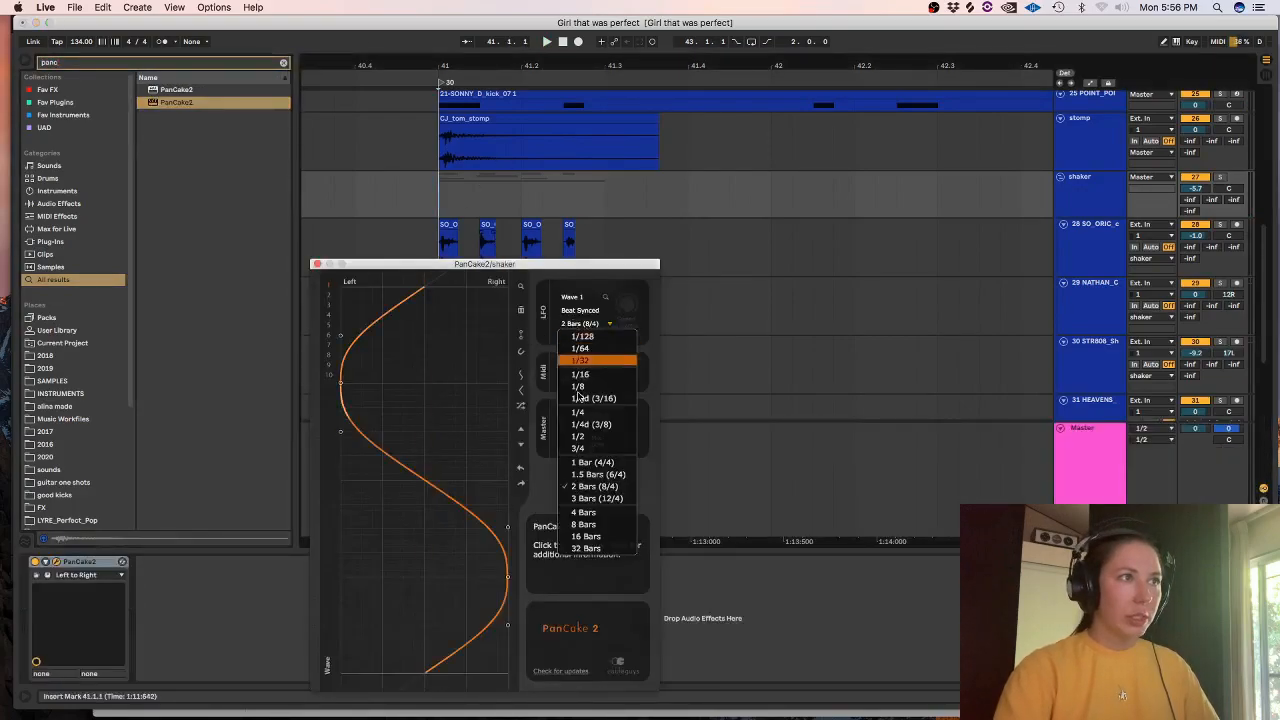
{"action": "left_click", "coordinate": [578, 436]}
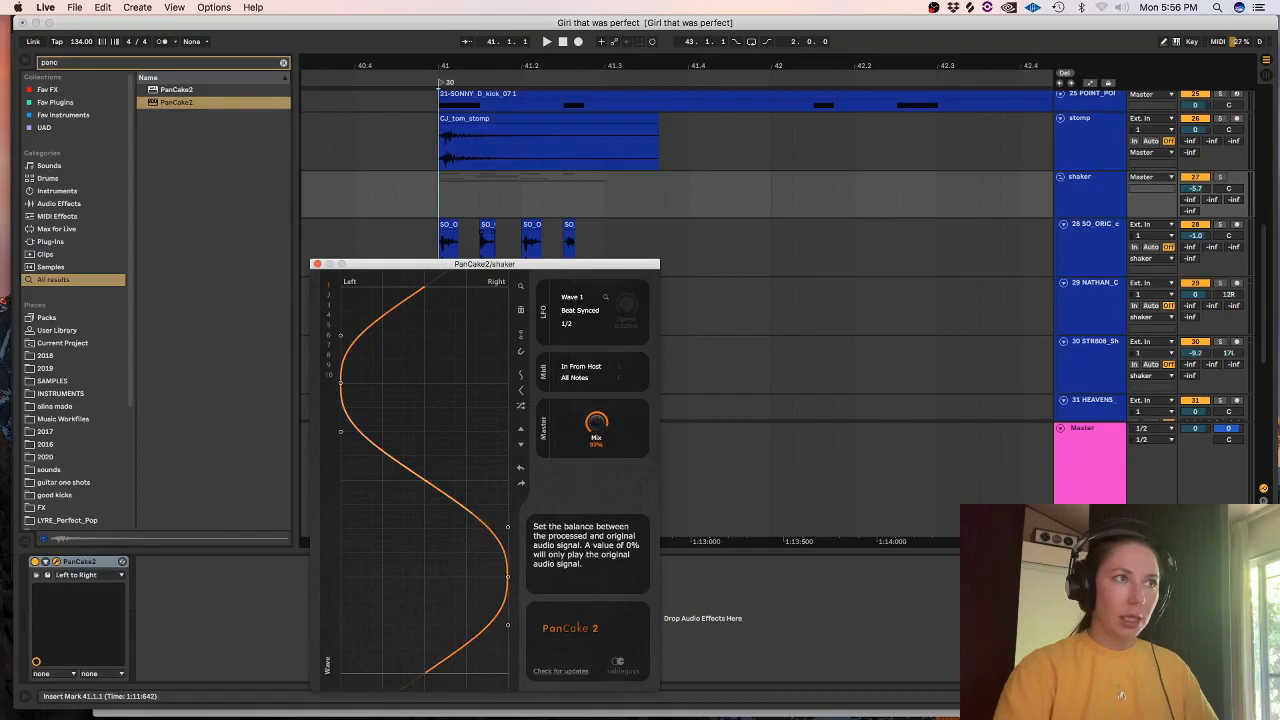
{"action": "key", "text": "space"}
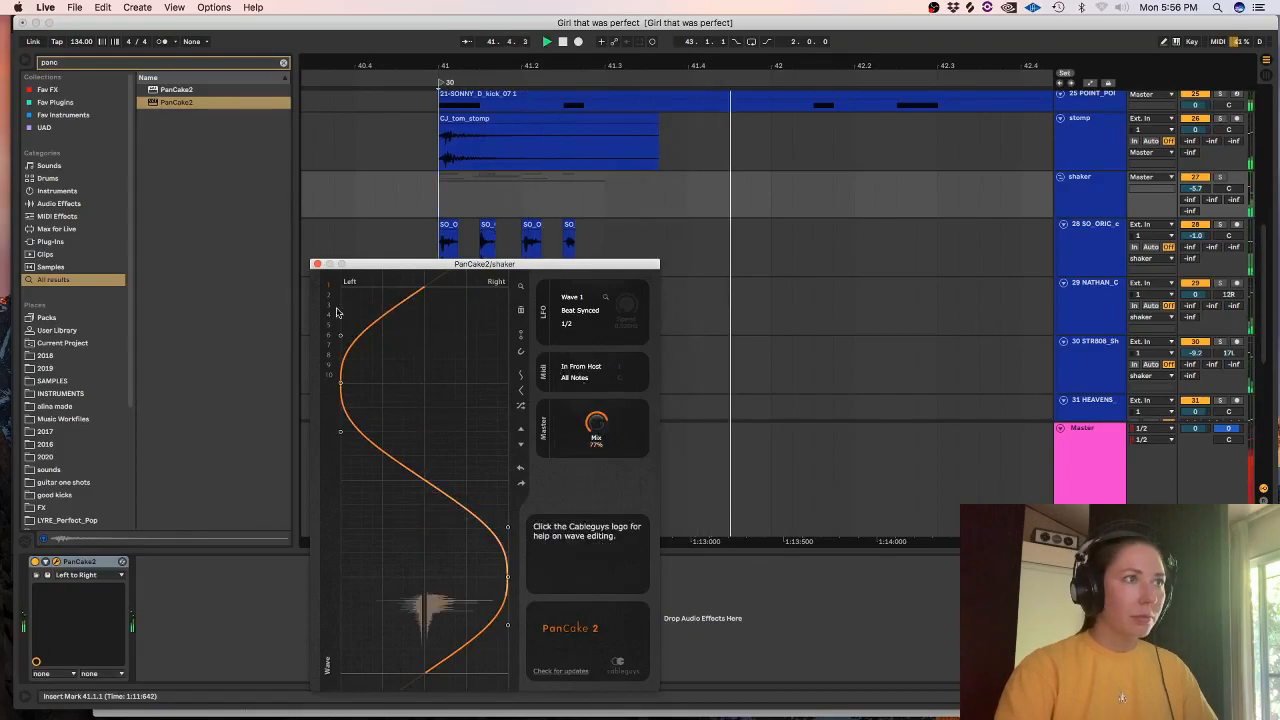
{"action": "left_click", "coordinate": [317, 264]}
- Add the Equalize plug-in to the shaker group and adjust its high and low bands
{"action": "key", "text": "super+f"}
{"action": "type", "text": "equa"}
{"action": "key", "text": "Down"}
{"action": "key", "text": "Down"}
{"action": "key", "text": "Down"}
{"action": "key", "text": "Down"}
{"action": "key", "text": "Down"}
{"action": "key", "text": "Return"}
{"action": "left_click_drag", "start_coordinate": [643, 384], "coordinate": [671, 357]}
{"action": "left_click_drag", "start_coordinate": [380, 386], "coordinate": [531, 384]}
- Search Splice for "hat", audition results and copy RARE_percussion_pandeiro_HiHat_jingle_brazil_tambourine_96_loop4.wav
{"action": "scroll", "coordinate": [507, 386], "scroll_direction": "up", "scroll_amount": 3}
{"action": "left_click", "coordinate": [877, 255]}
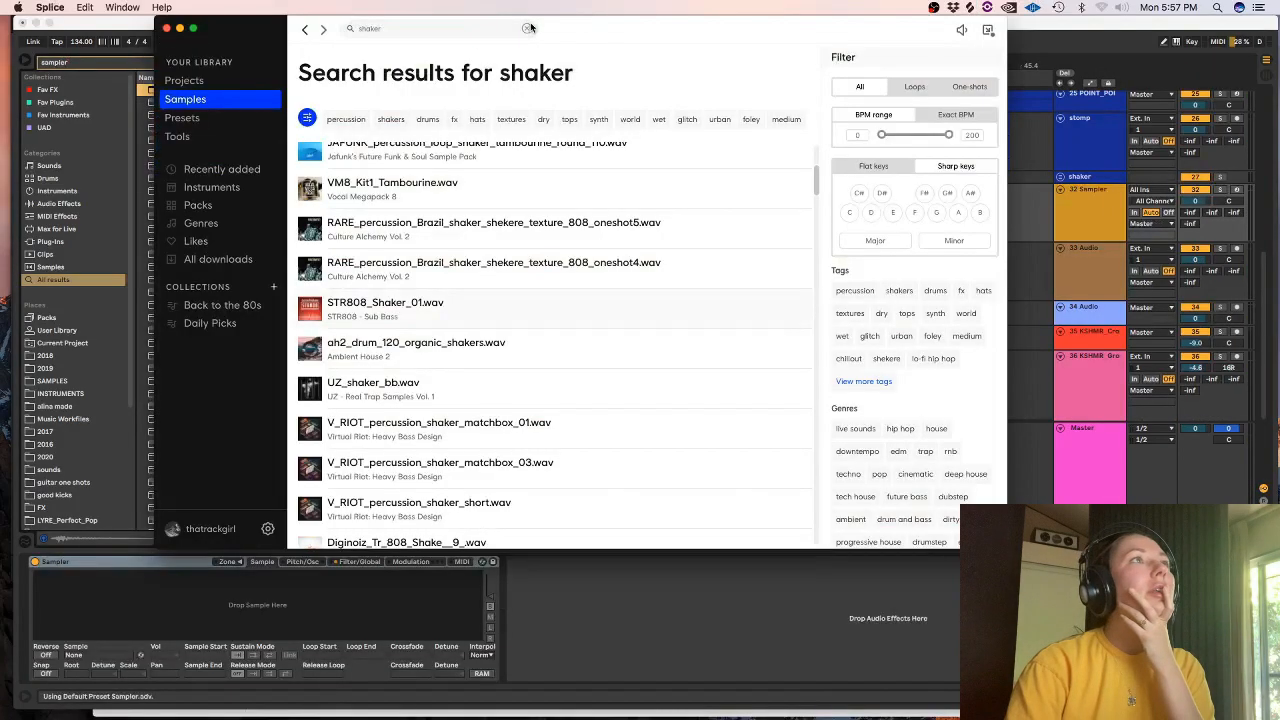
{"action": "left_click", "coordinate": [527, 29]}
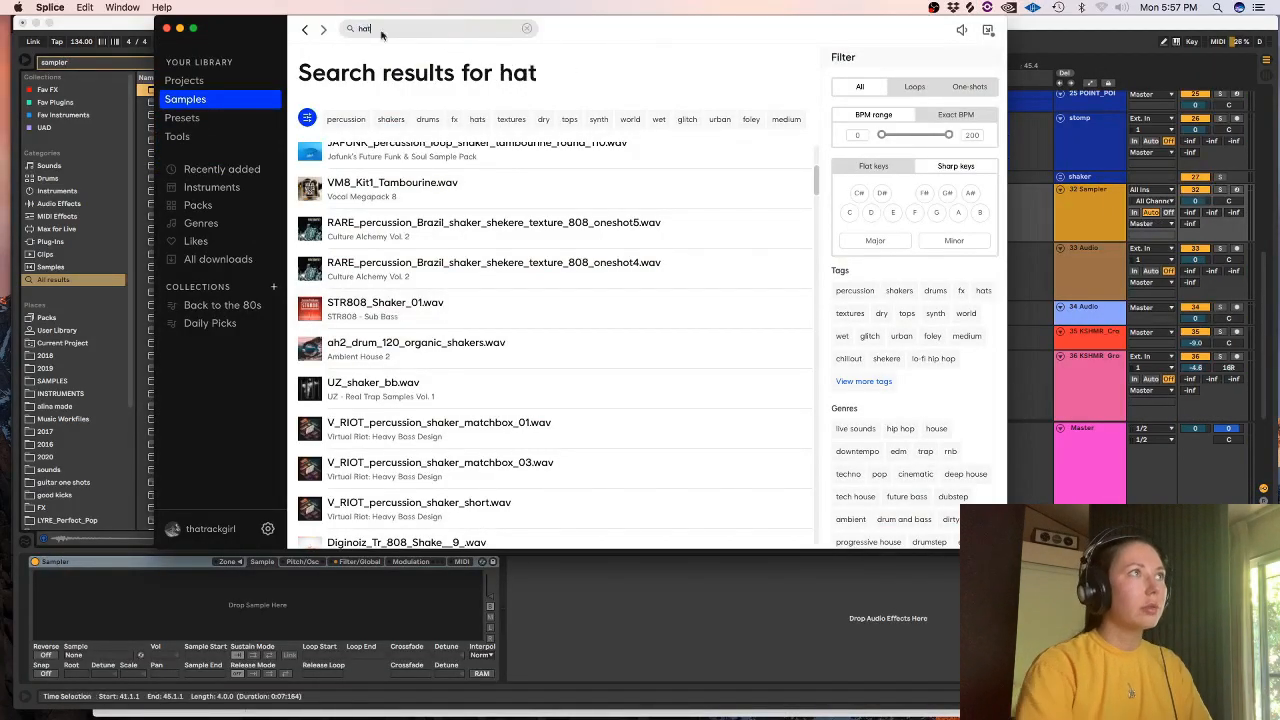
{"action": "scroll", "coordinate": [320, 173], "scroll_direction": "down", "scroll_amount": 3}
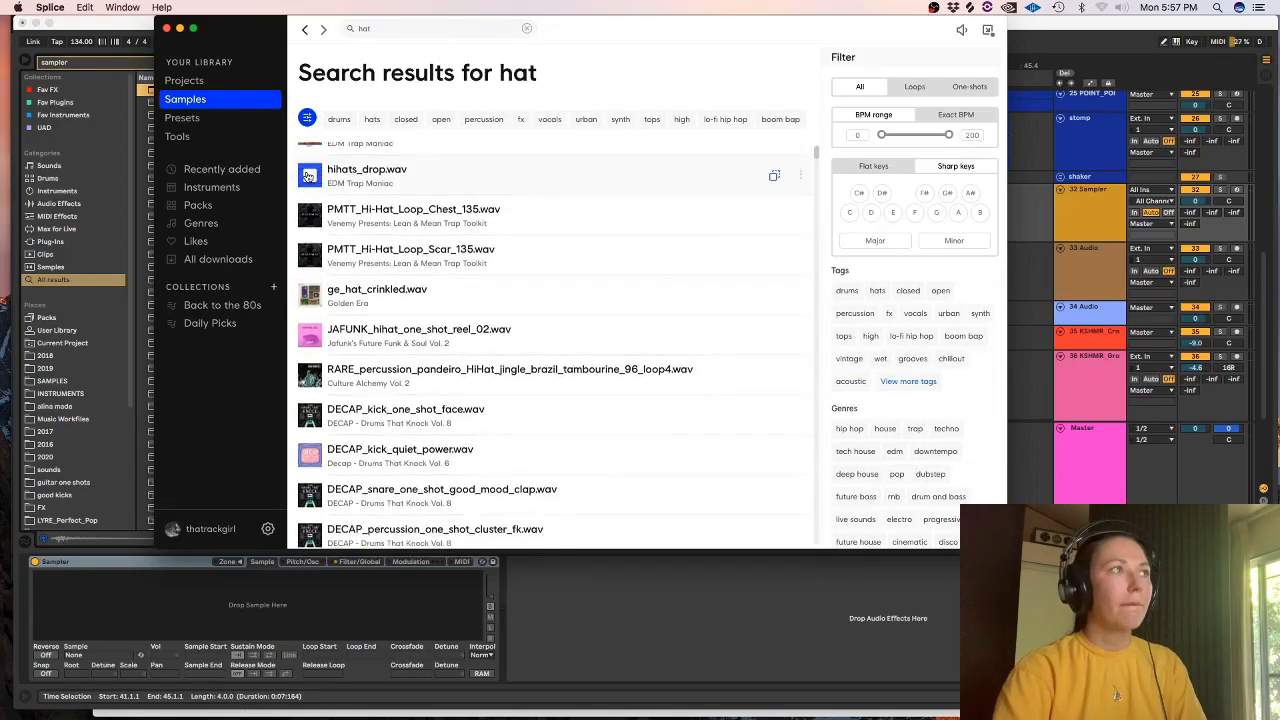
{"action": "scroll", "coordinate": [772, 196], "scroll_direction": "down", "scroll_amount": 5}
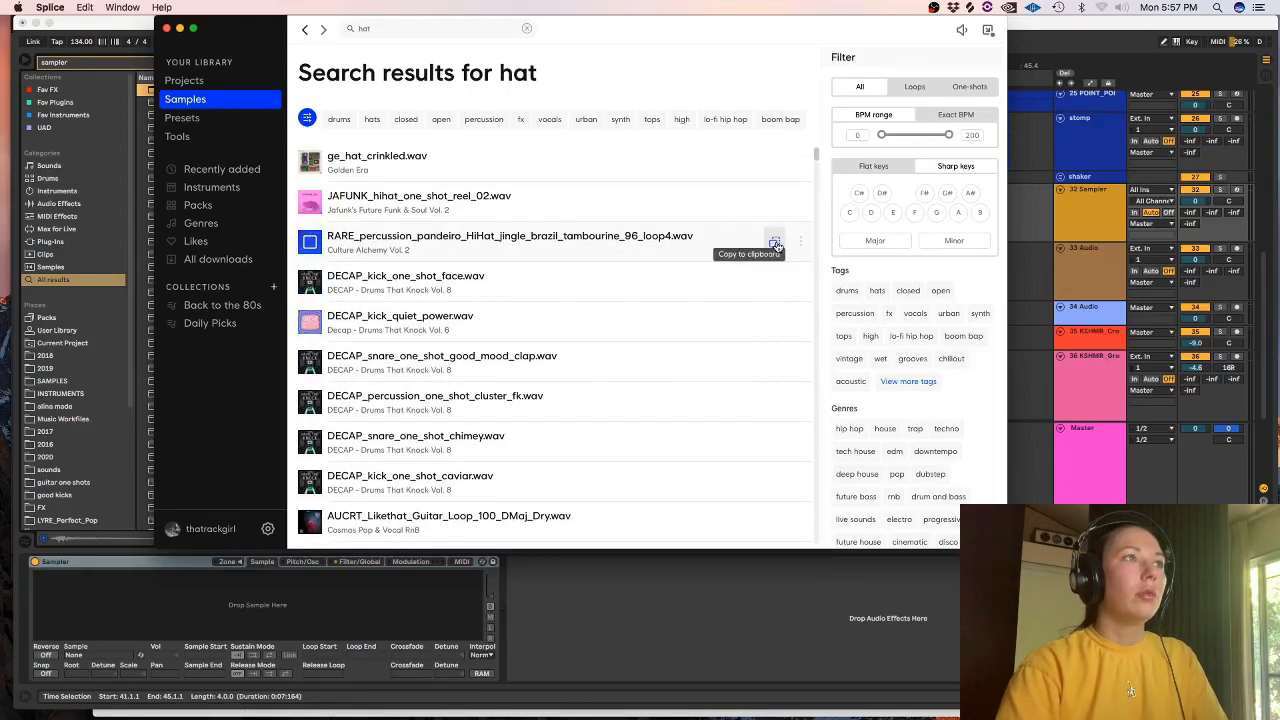
- Insert an audio track below the collapsed shaker group and paste the tambourine loop at bar 41
{"action": "left_click", "coordinate": [1111, 178]}
{"action": "left_click", "coordinate": [1095, 178]}
{"action": "key", "text": "super+t"}
{"action": "left_click", "coordinate": [404, 212]}
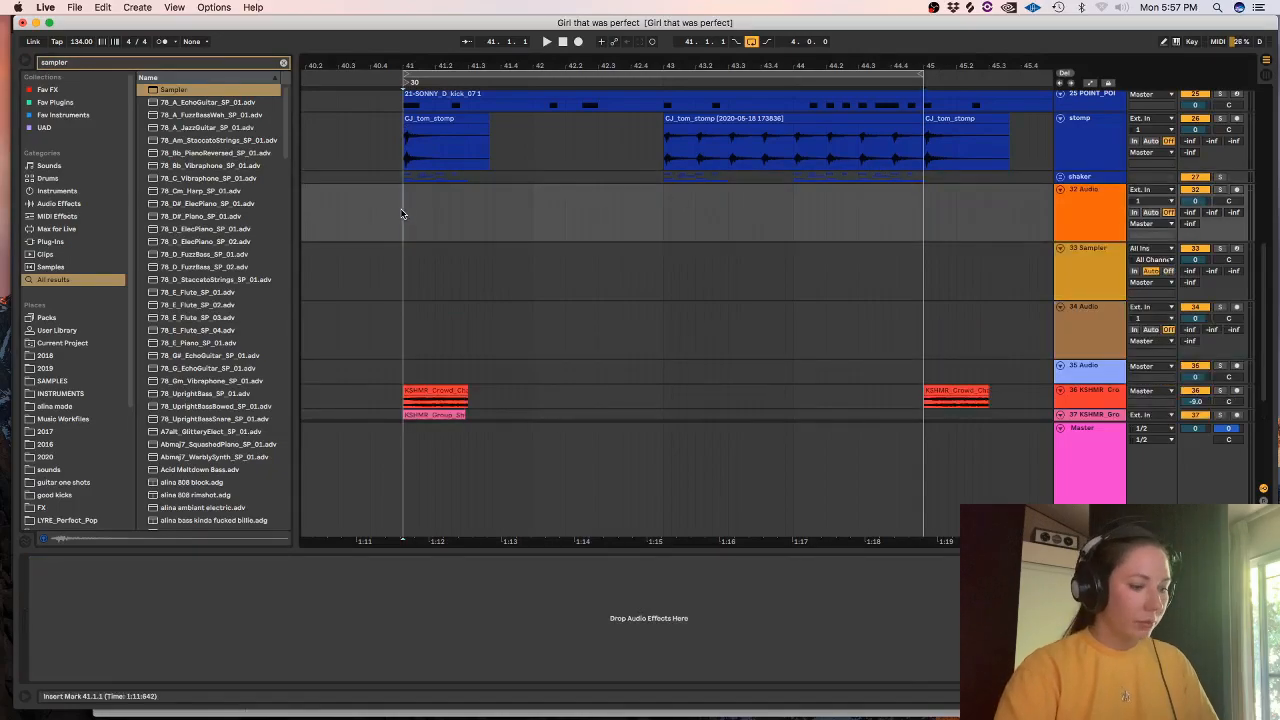
{"action": "key", "text": "super+v"}
{"action": "scroll", "coordinate": [409, 207], "scroll_direction": "up", "scroll_amount": 3}
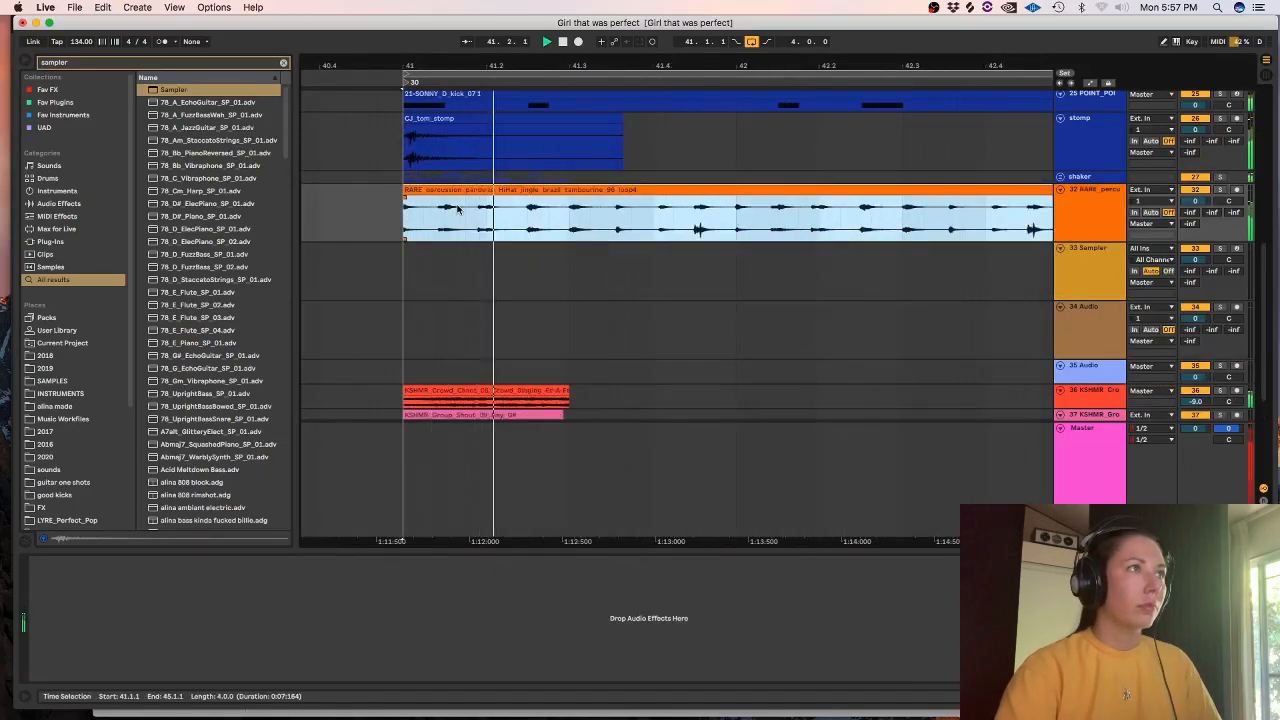
- Solo the tambourine track and trim its loop to roughly the first two beats of bar 41
{"action": "left_click", "coordinate": [1220, 190]}
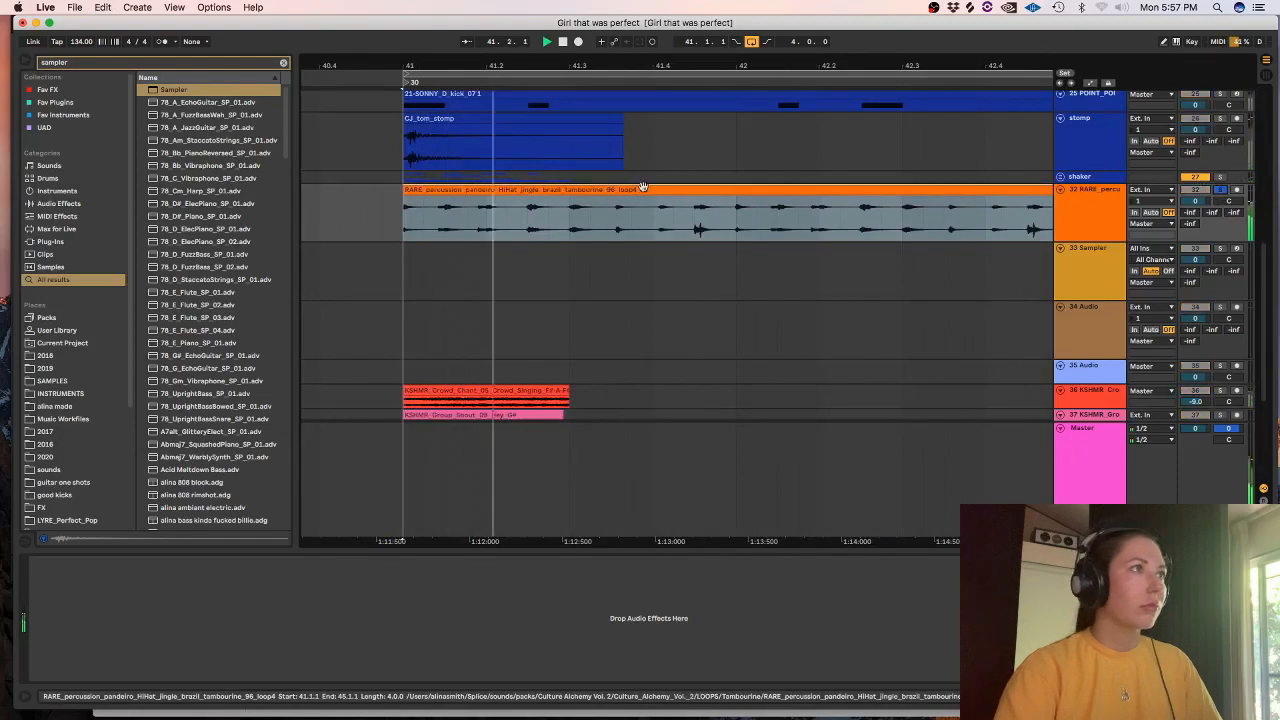
{"action": "left_click_drag", "start_coordinate": [663, 208], "coordinate": [550, 218]}
{"action": "key", "text": "Delete"}
{"action": "left_click", "coordinate": [698, 190]}
{"action": "key", "text": "Delete"}
{"action": "left_click", "coordinate": [401, 215]}
{"action": "key", "text": "space"}
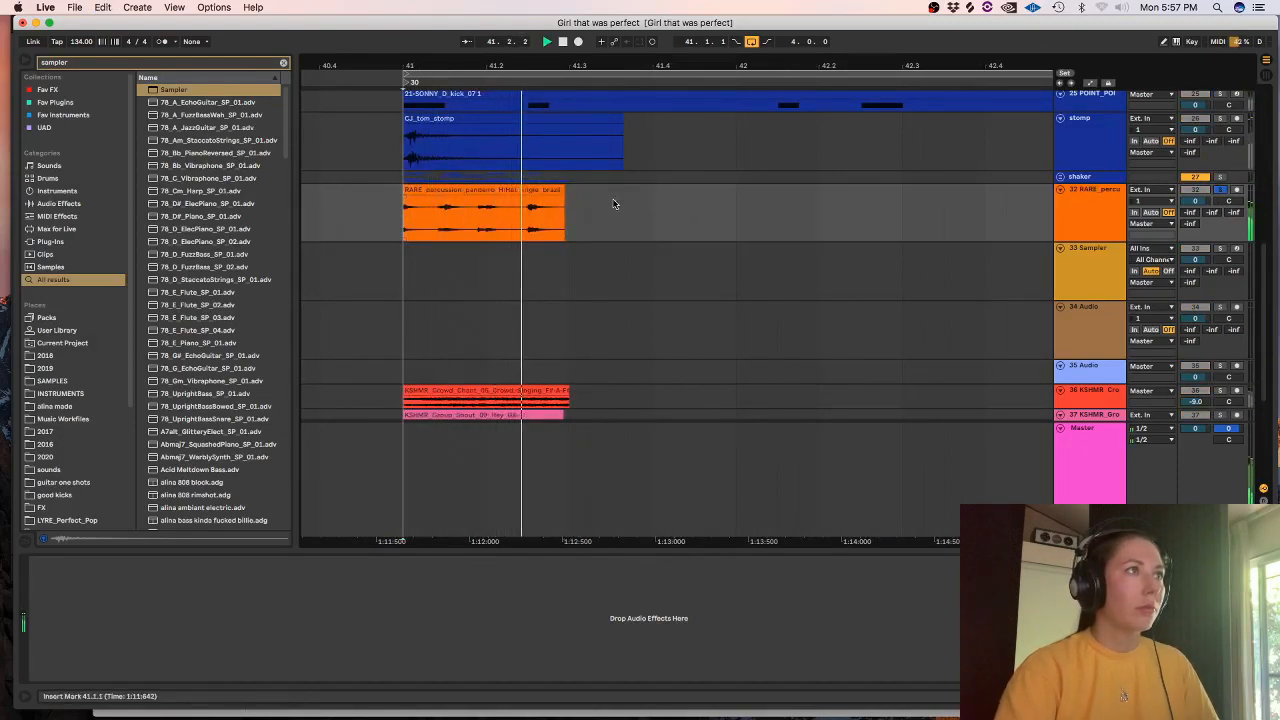
- Nudge the trimmed tambourine clip slightly later, compare it with the soloed shaker group and unsolo the tambourine track
{"action": "key", "text": "space"}
{"action": "key", "text": "space"}
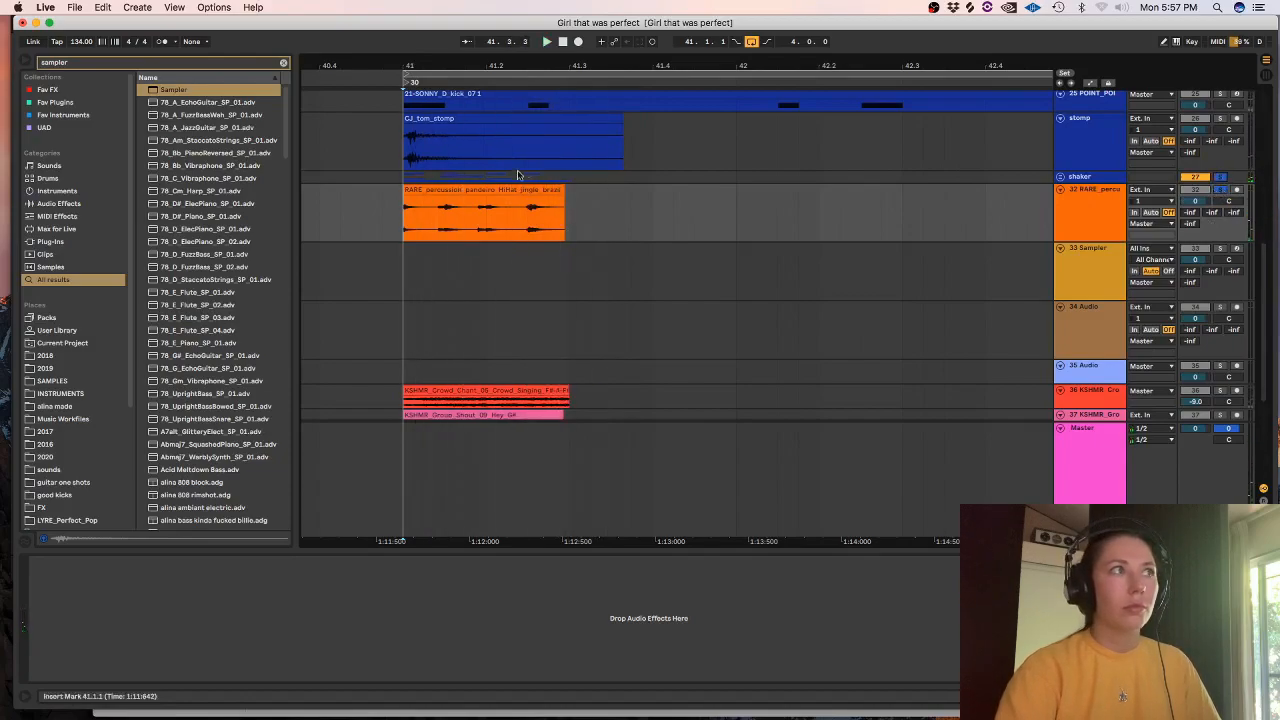
{"action": "left_click", "coordinate": [454, 192]}
{"action": "left_click_drag", "start_coordinate": [458, 193], "coordinate": [432, 202]}
{"action": "left_click", "coordinate": [393, 201]}
{"action": "key", "text": "space"}
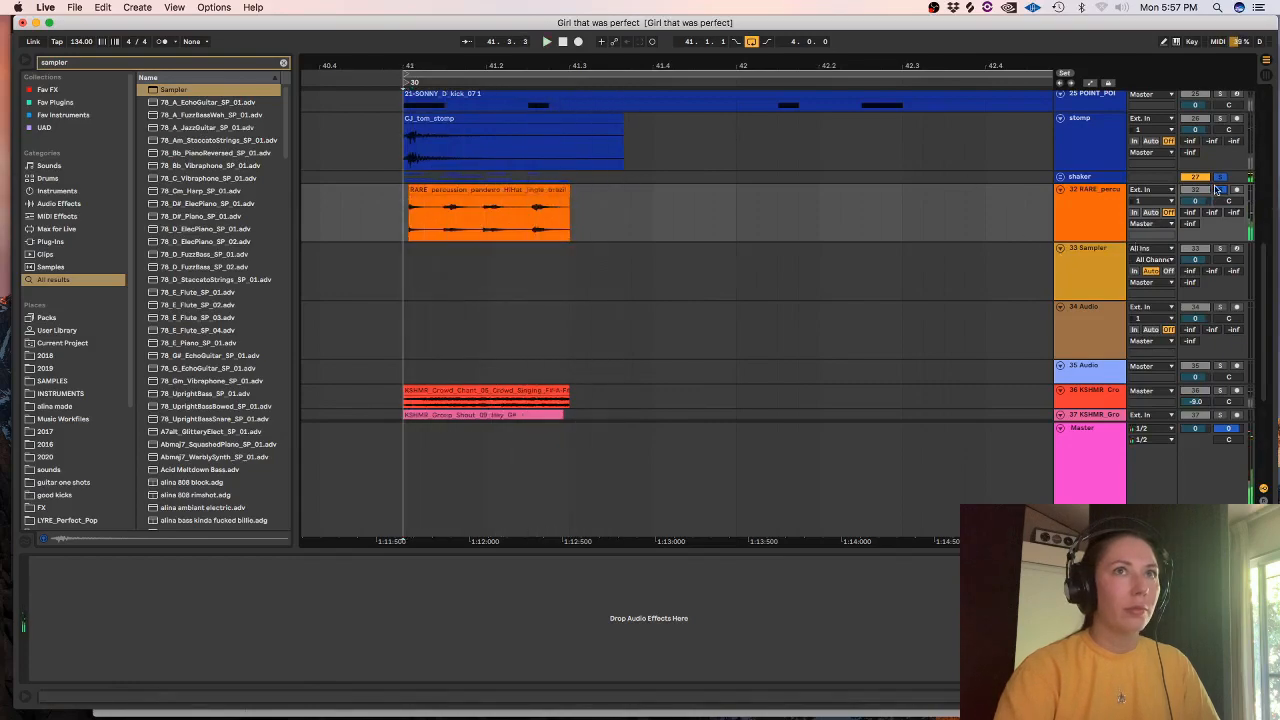
{"action": "key", "text": "space"}
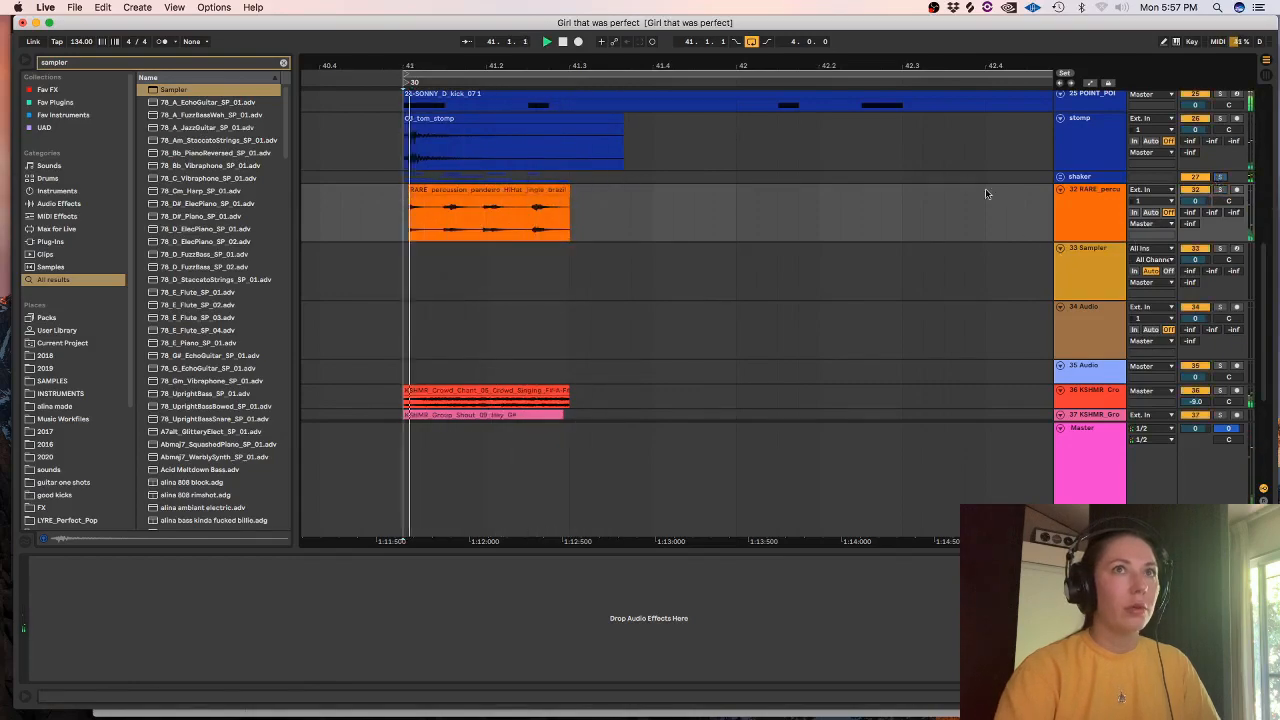
- Cut away both ends of the tambourine clip, keeping only its second hit
{"action": "left_click", "coordinate": [1086, 212]}
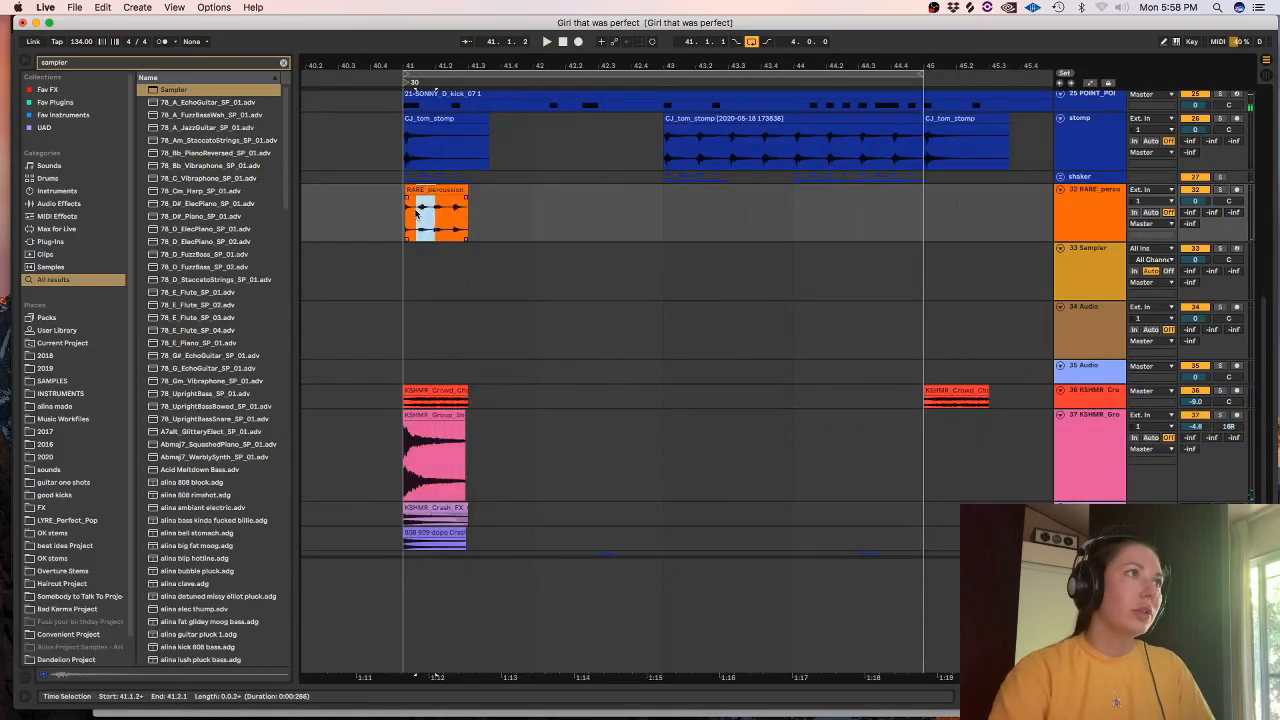
{"action": "left_click_drag", "start_coordinate": [417, 210], "coordinate": [394, 211]}
{"action": "key", "text": "Delete"}
{"action": "left_click_drag", "start_coordinate": [484, 210], "coordinate": [432, 208]}
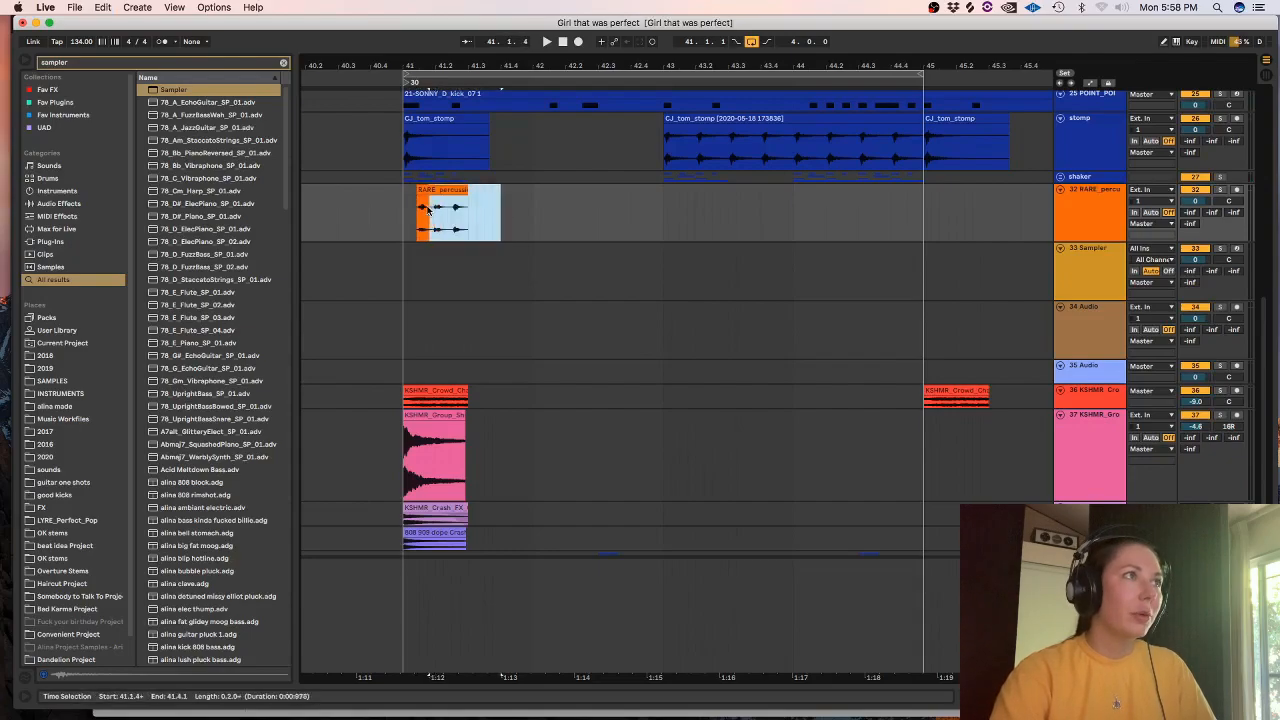
{"action": "key", "text": "Delete"}
- Repeat the single tambourine hit one beat later and play from just before bar 41
{"action": "left_click", "coordinate": [404, 197]}
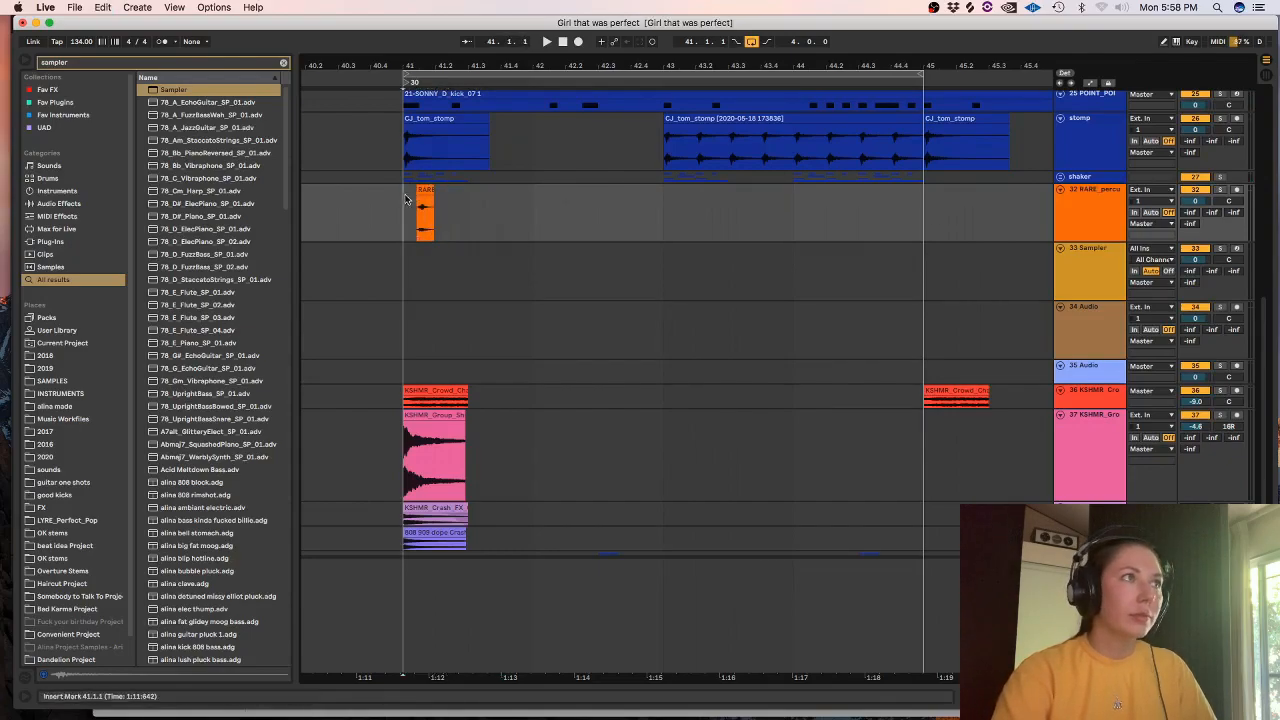
{"action": "left_click", "coordinate": [381, 201]}
{"action": "key", "text": "space"}
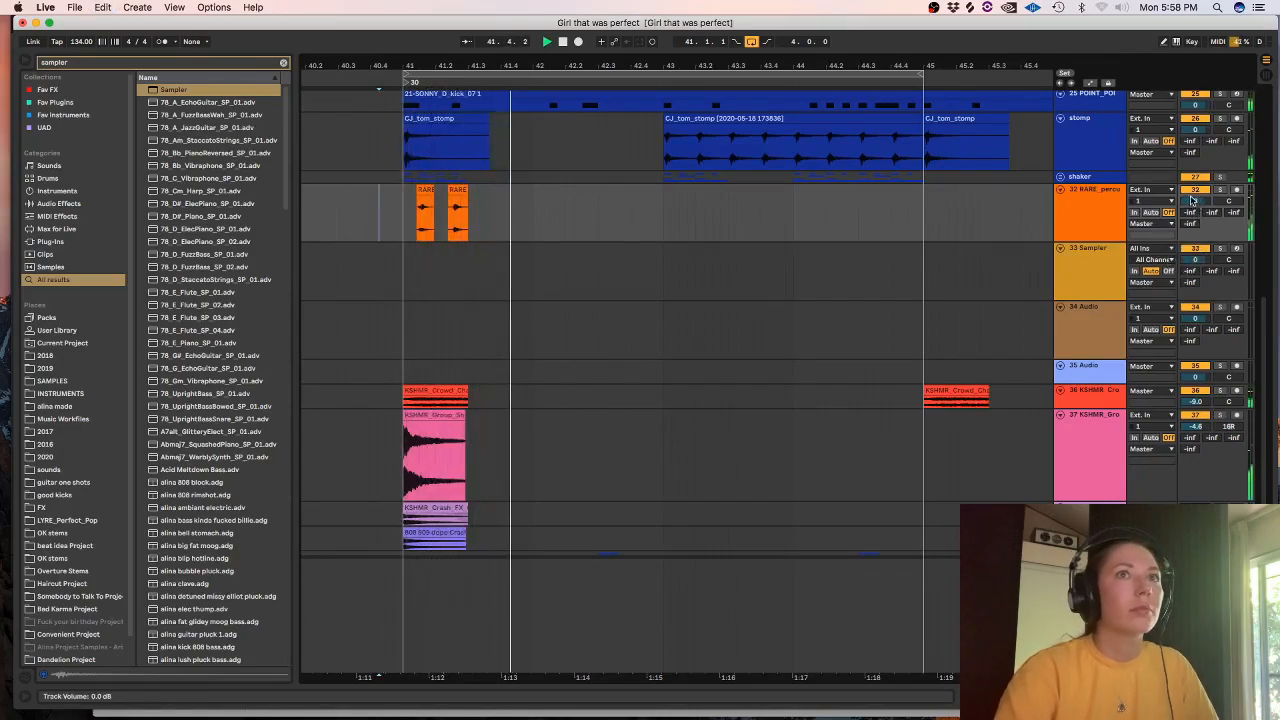
- Adjust the volume of the RARE percussion track
{"action": "left_click_drag", "start_coordinate": [1195, 201], "coordinate": [1195, 181]}
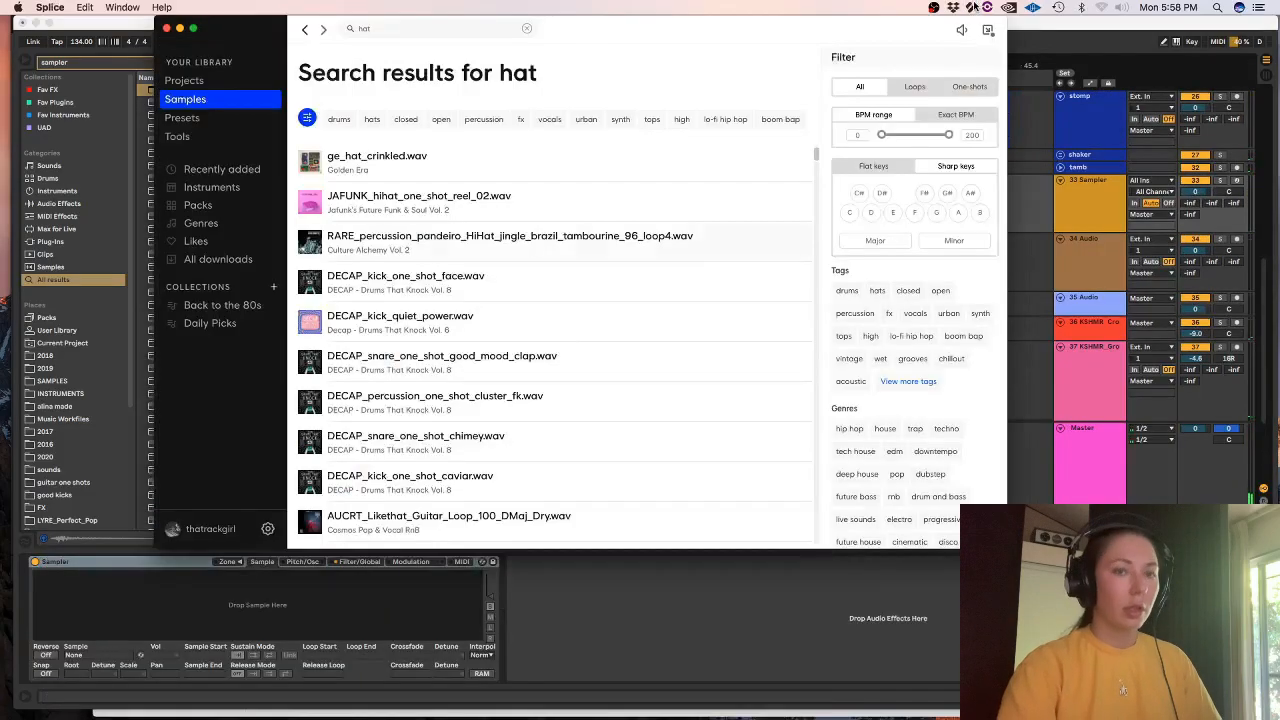
- Switch to Splice, audition samples in the hat search results and filter the results by the hats tag
{"action": "scroll", "coordinate": [310, 255], "scroll_direction": "down", "scroll_amount": 1}
{"action": "key", "text": "Down"}
{"action": "key", "text": "Down"}
{"action": "key", "text": "Down"}
{"action": "key", "text": "Down"}
{"action": "key", "text": "Down"}
{"action": "key", "text": "Down"}
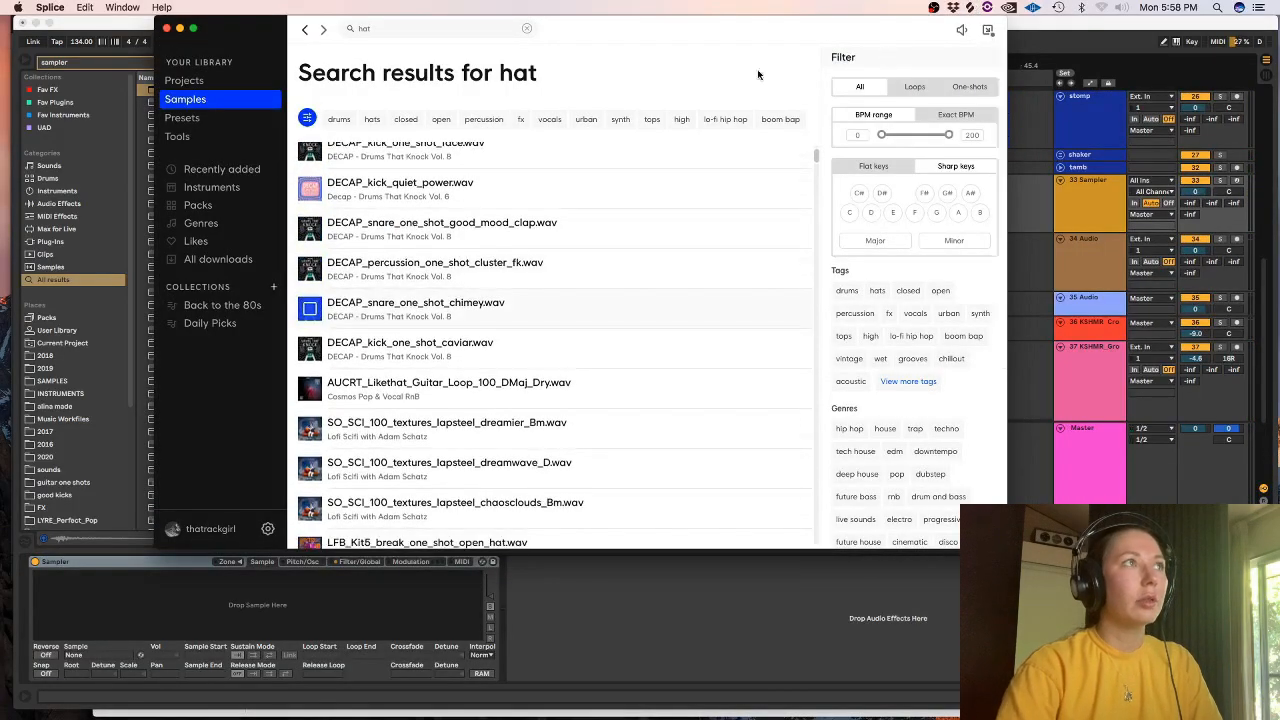
{"action": "left_click", "coordinate": [873, 291]}
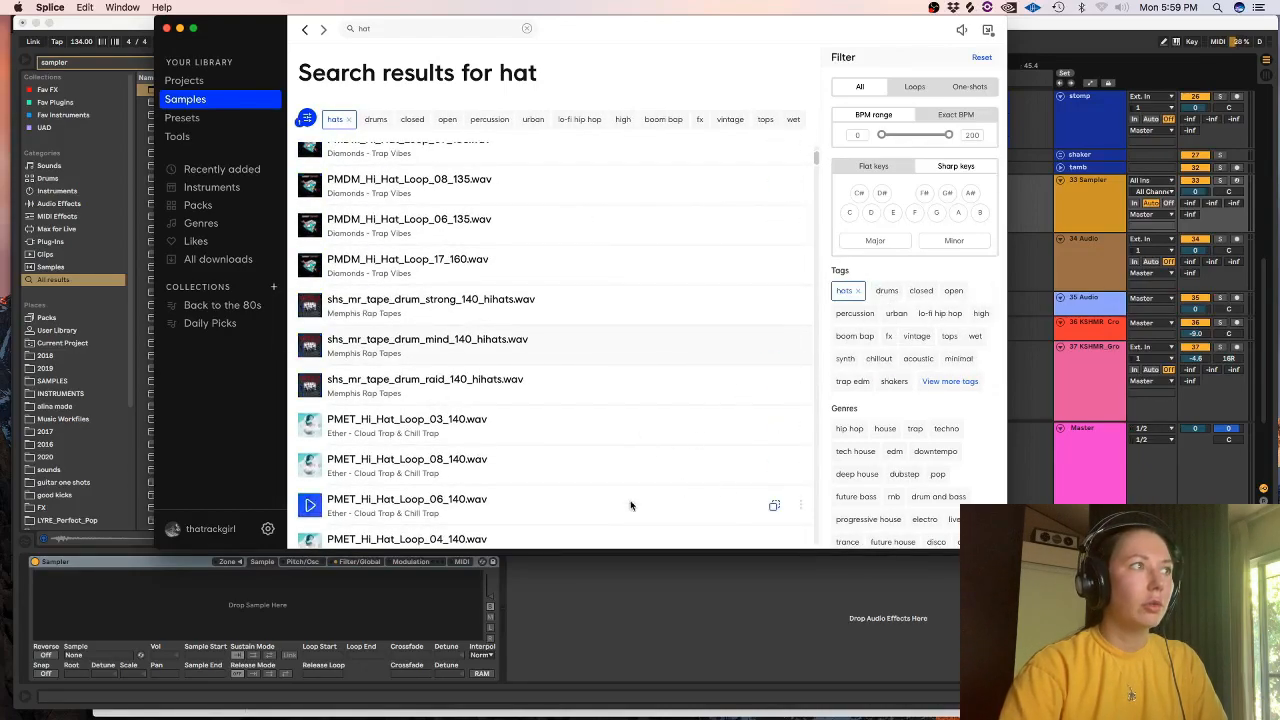
- Switch to Live, place the shs_mr_tape_drum_mind_140_hihats sample on audio track 34 and load it into the Sampler on track 33
{"action": "key", "text": "super+Tab"}
{"action": "left_click", "coordinate": [1091, 243]}
{"action": "left_click", "coordinate": [1097, 203]}
{"action": "left_click", "coordinate": [966, 267]}
{"action": "key", "text": "super+v"}
{"action": "mouse_move", "coordinate": [1013, 266]}
{"action": "left_mouse_down"}
{"action": "mouse_move", "coordinate": [975, 265]}
{"action": "mouse_move", "coordinate": [1072, 205]}
{"action": "left_mouse_up"}
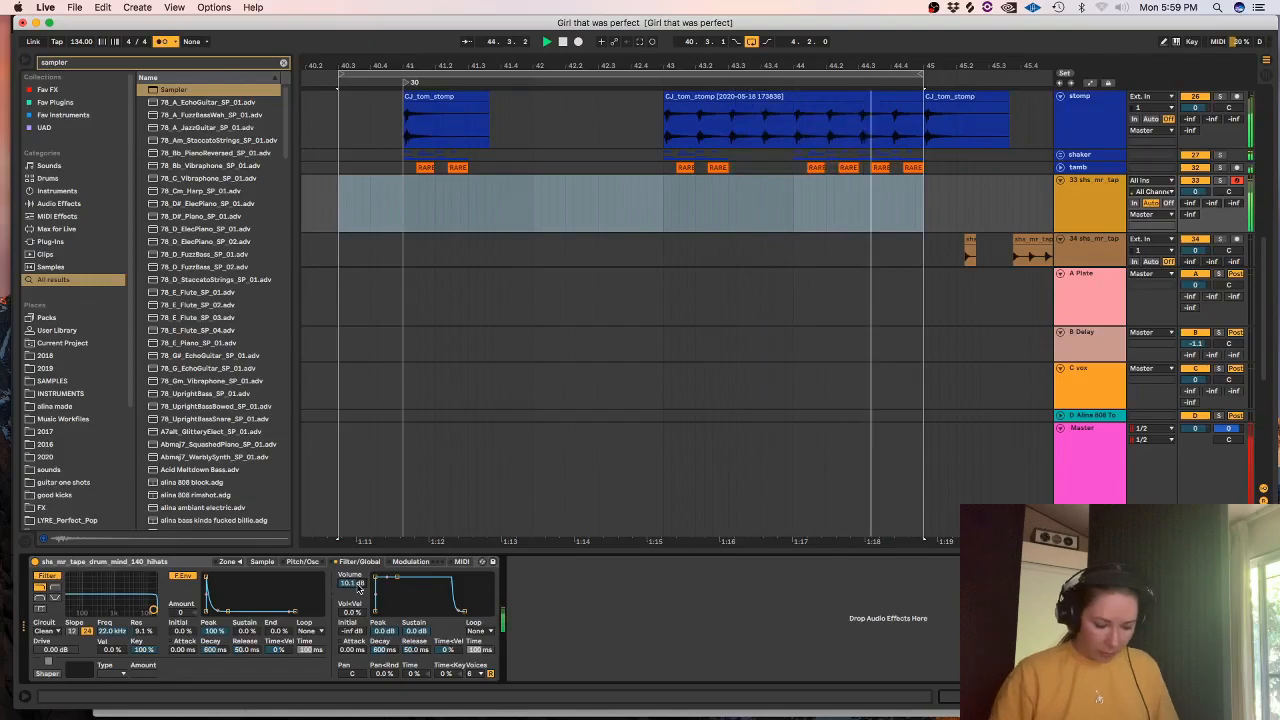
- Record a hi-hat MIDI part on the Sampler track and delete its opening section up to 40.4.4
{"action": "left_click", "coordinate": [578, 42]}
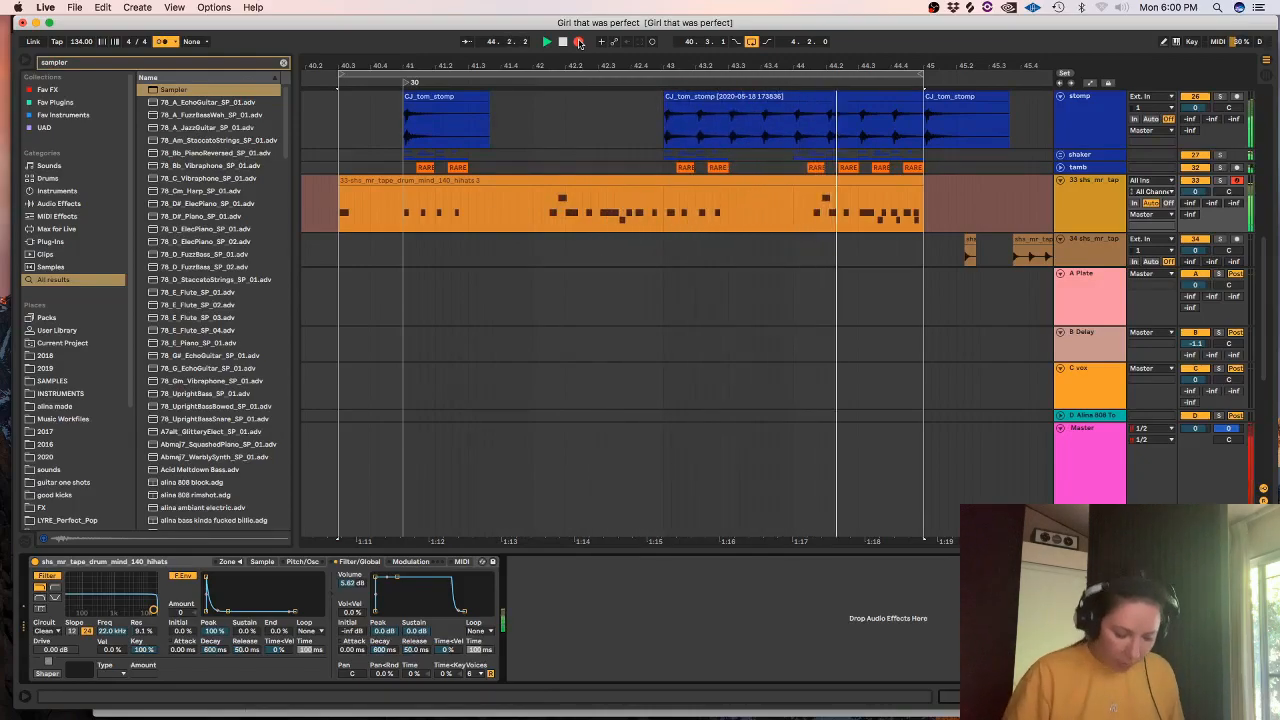
{"action": "left_click", "coordinate": [579, 43]}
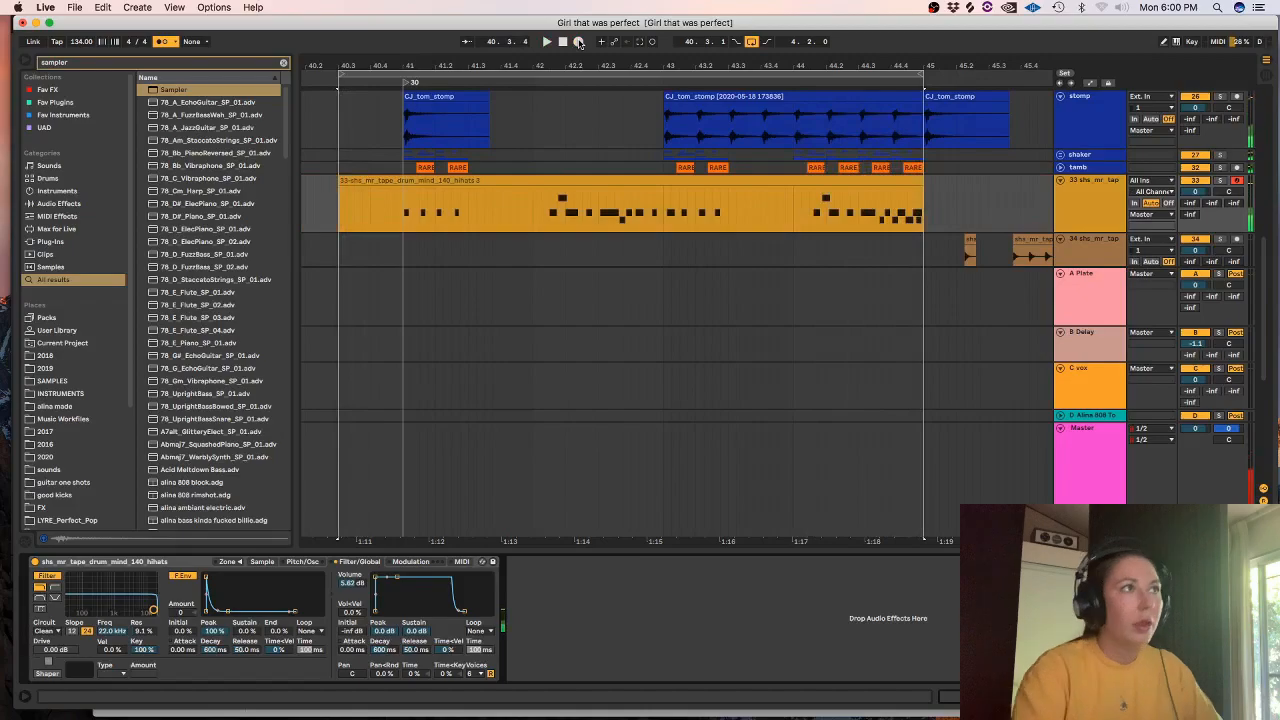
{"action": "left_click_drag", "start_coordinate": [394, 211], "coordinate": [312, 200]}
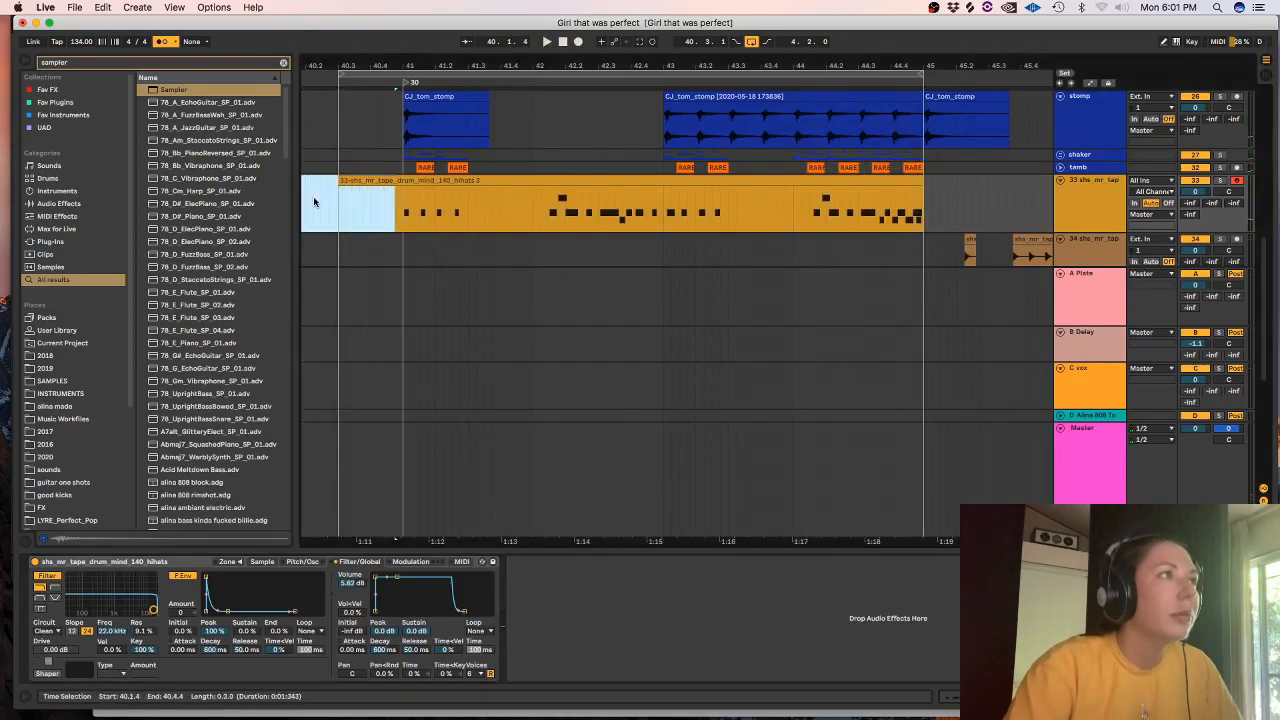
{"action": "key", "text": "Delete"}
- Open the recorded hi-hat clip in the note editor and move the B2 note near 3.4 to 3.3.4
{"action": "left_click", "coordinate": [435, 182]}
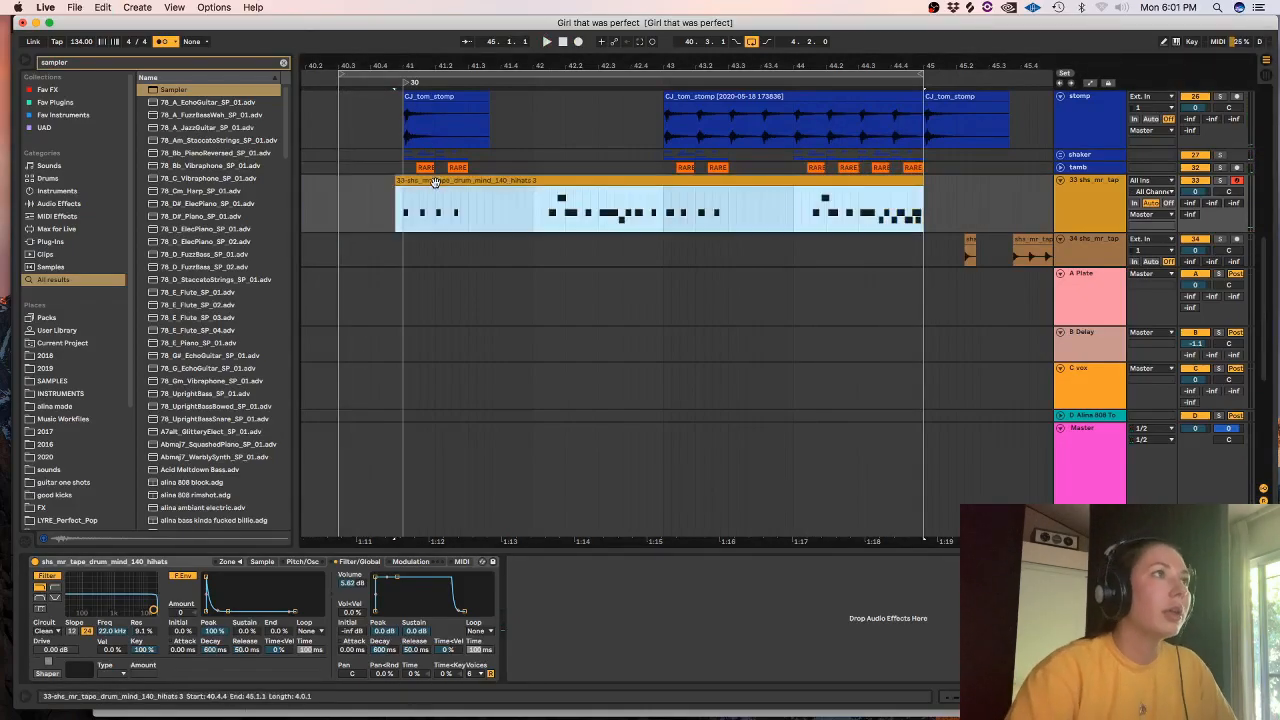
{"action": "double_click", "coordinate": [435, 180]}
{"action": "left_click", "coordinate": [566, 355]}
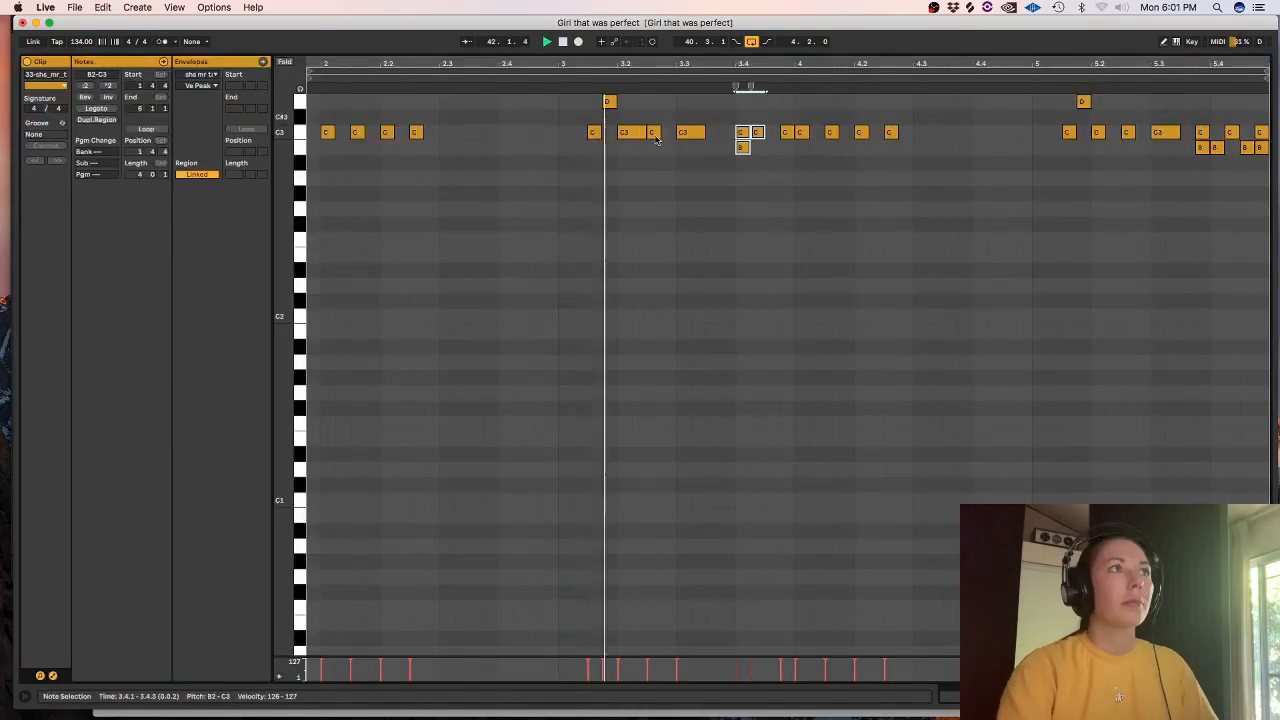
{"action": "key", "text": "space"}
{"action": "left_click", "coordinate": [746, 171]}
{"action": "left_click_drag", "start_coordinate": [742, 149], "coordinate": [727, 150]}
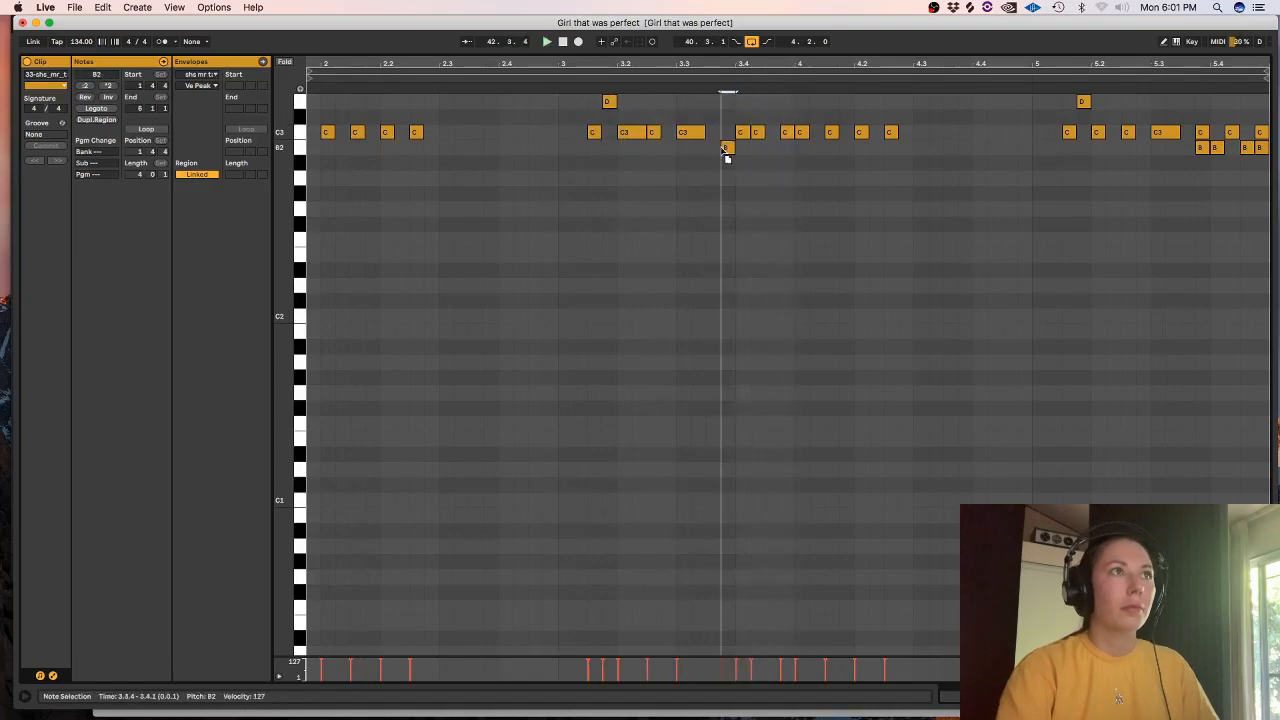
{"action": "left_click", "coordinate": [559, 79]}
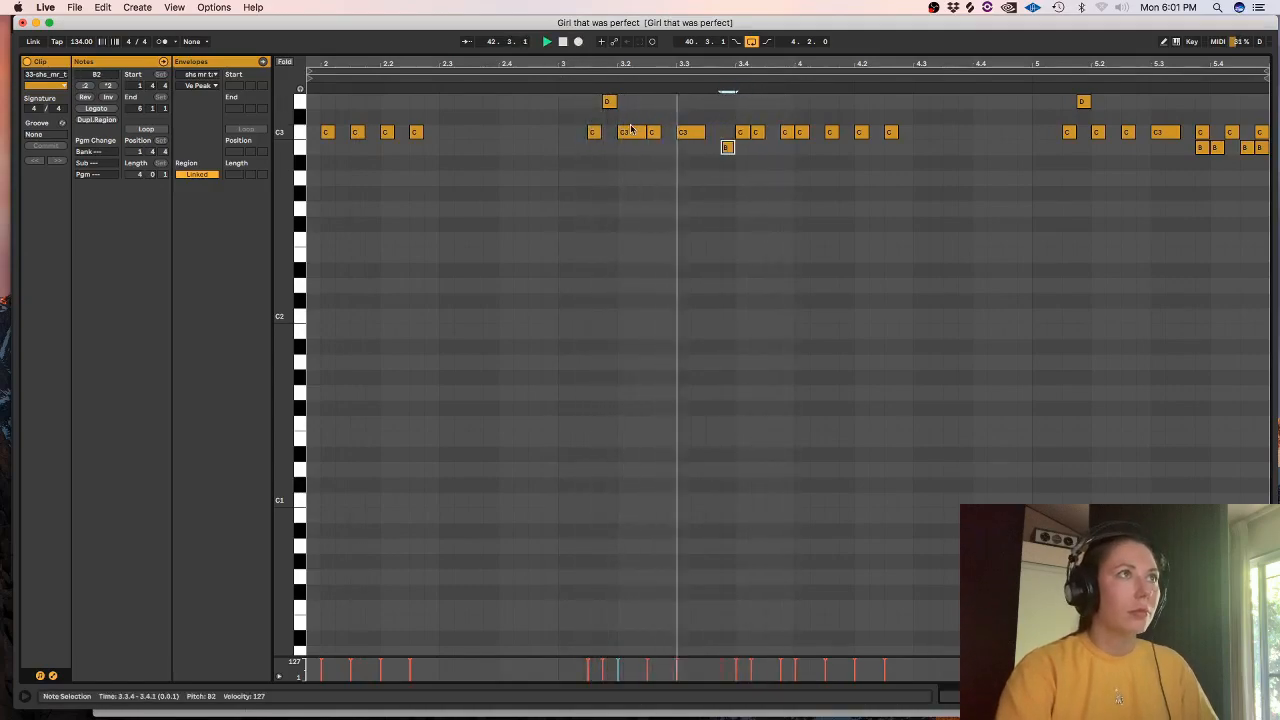
- Shift the B2 note and two C3 notes around 3.4 one sixteenth earlier, and move the following C3 note to 3.4.3
{"action": "left_click_drag", "start_coordinate": [767, 175], "coordinate": [728, 133]}
{"action": "left_click", "coordinate": [556, 74]}
{"action": "left_click", "coordinate": [554, 79]}
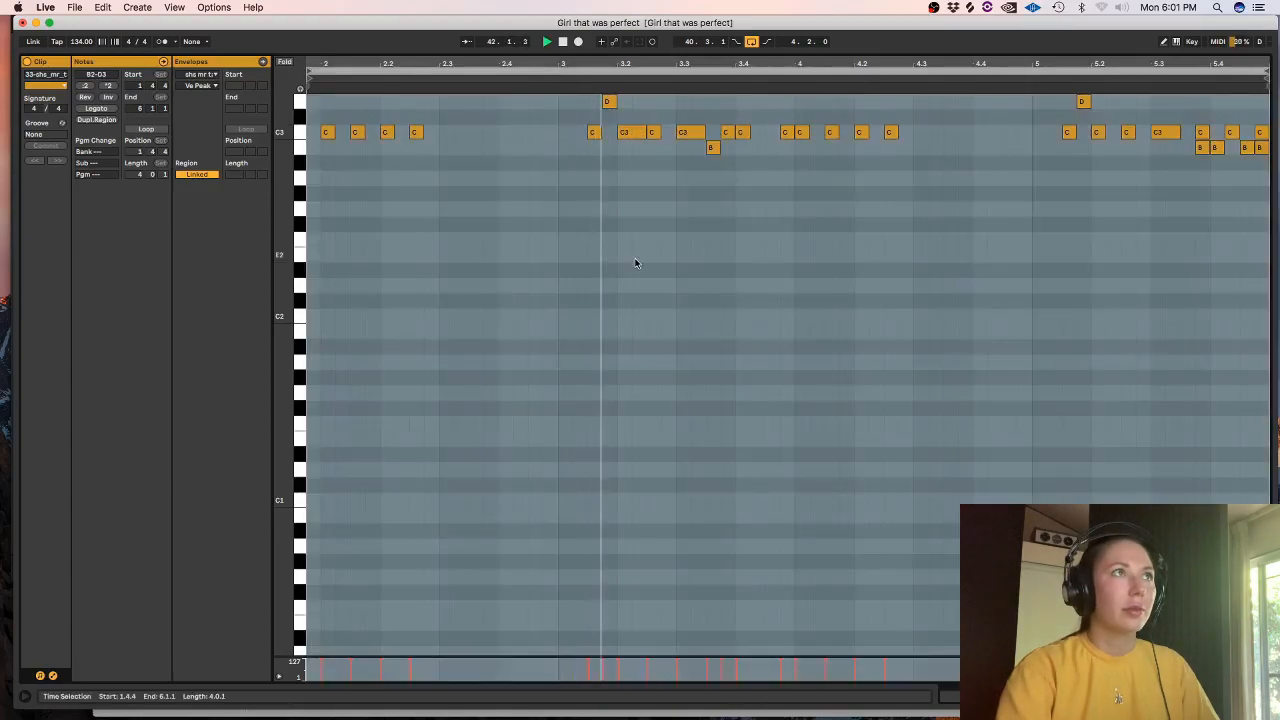
{"action": "left_click", "coordinate": [806, 213]}
{"action": "key", "text": "space"}
{"action": "left_click_drag", "start_coordinate": [789, 132], "coordinate": [772, 135]}
{"action": "key", "text": "space"}
- Set the velocity of the C3 note at 3.1.3 to 59 and the C3 note at 3.4.3 to 75
{"action": "left_click", "coordinate": [722, 670]}
{"action": "left_click", "coordinate": [590, 669]}
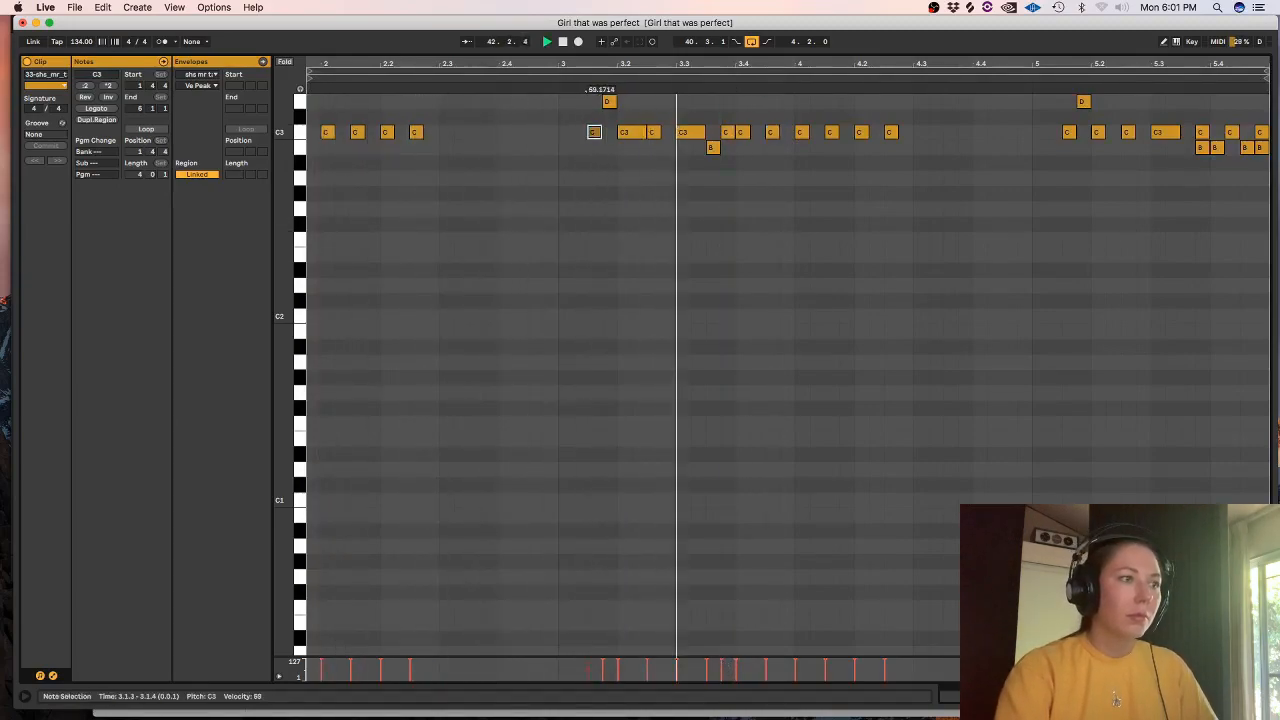
{"action": "left_click", "coordinate": [766, 669]}
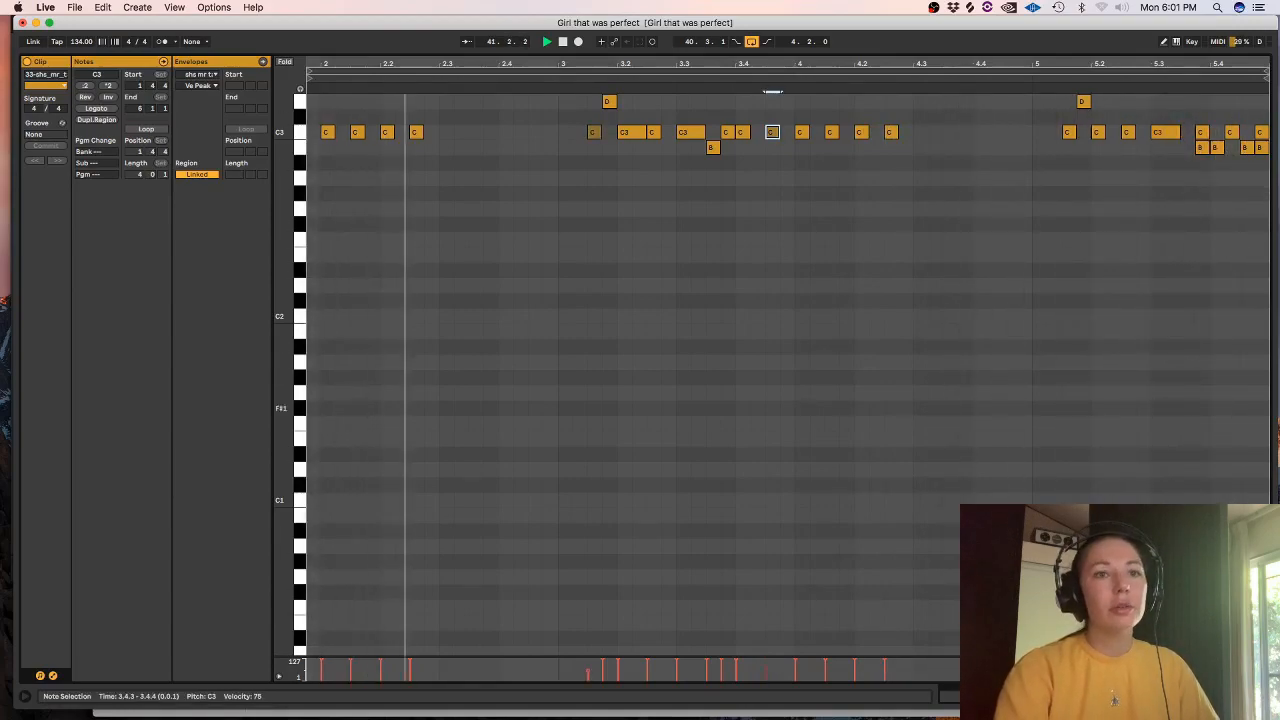
- Lower the velocity of the C3 and B2 notes just before 5.4 and nudge that B2 note slightly earlier
{"action": "left_click", "coordinate": [1197, 661]}
{"action": "left_click", "coordinate": [1202, 132]}
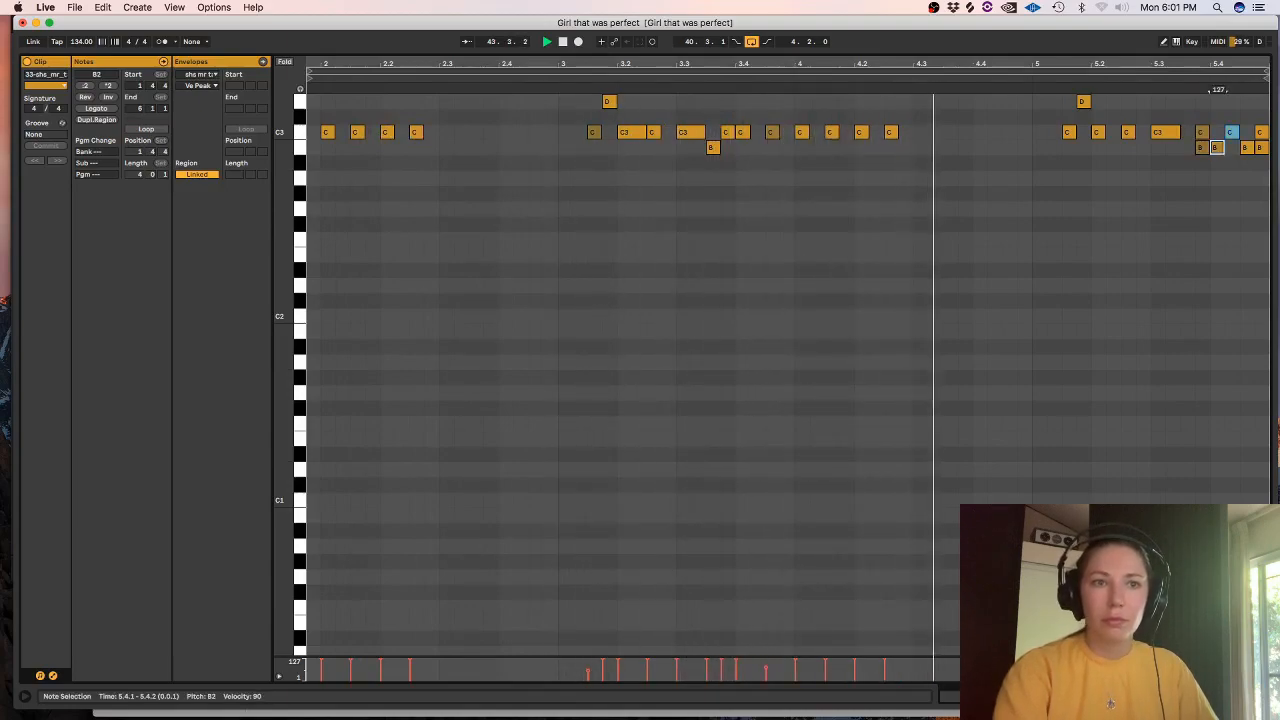
{"action": "left_click", "coordinate": [1245, 147]}
{"action": "left_click", "coordinate": [1196, 149]}
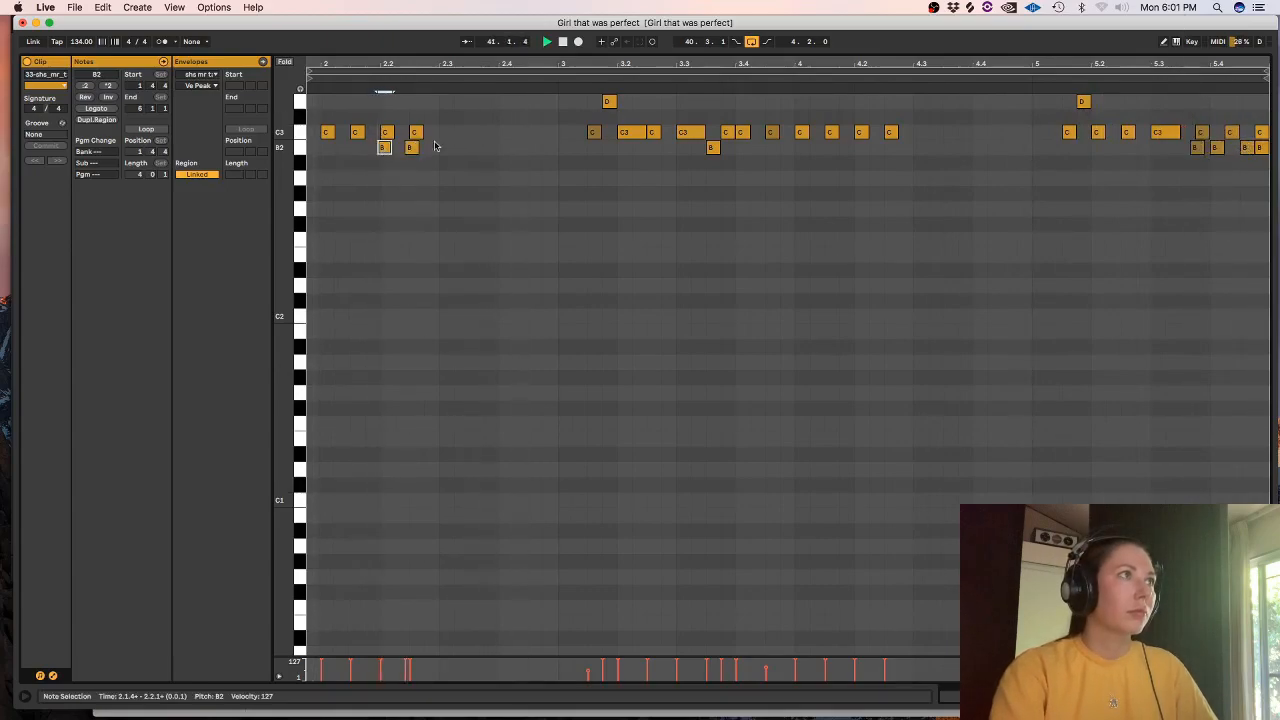
- Line up the second B2 note near 2.2 with its C3 note and nudge the four C3 and B2 notes there slightly later
{"action": "left_click", "coordinate": [412, 149]}
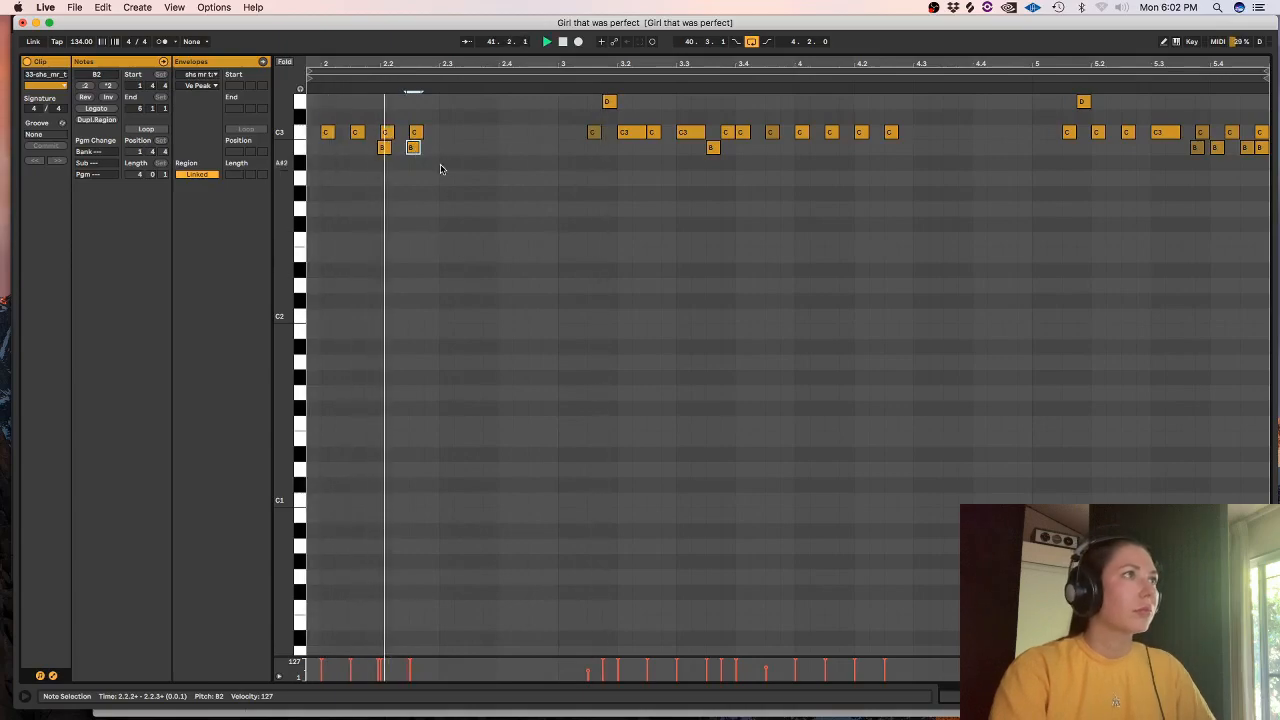
{"action": "left_click_drag", "start_coordinate": [442, 168], "coordinate": [380, 131]}
{"action": "left_click_drag", "start_coordinate": [387, 150], "coordinate": [391, 151]}
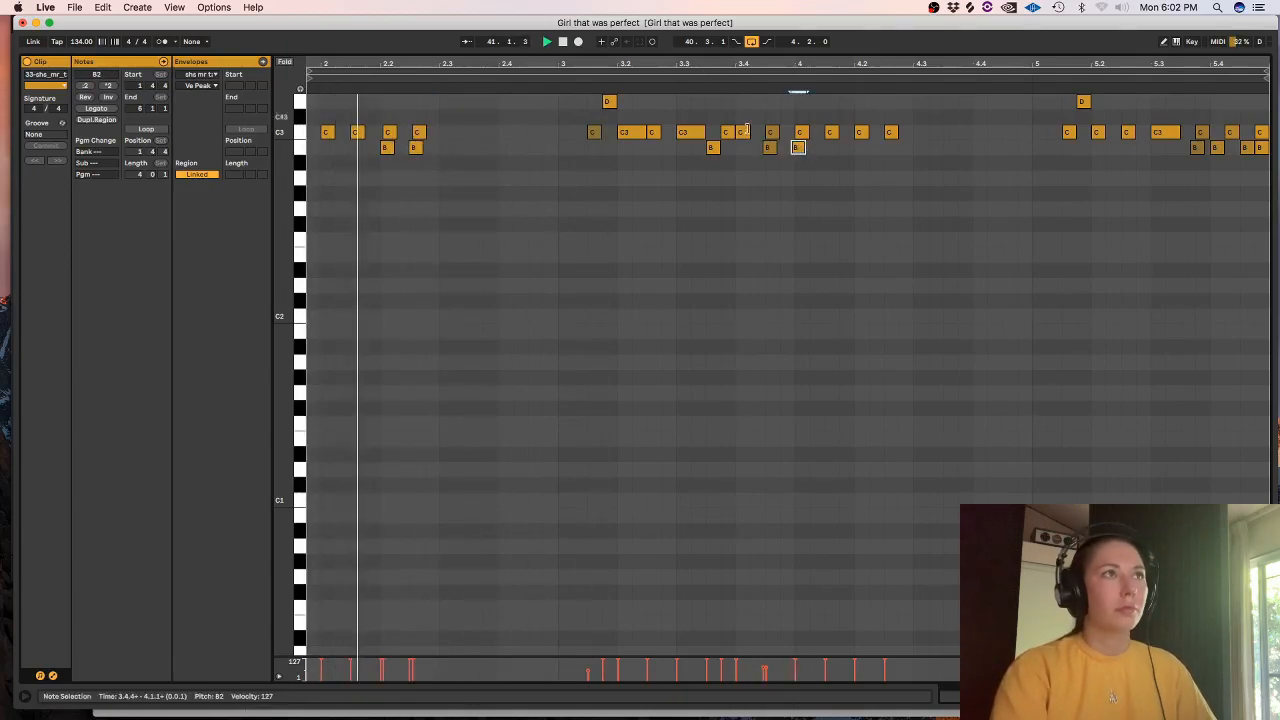
- Copy the B2 note near 4.1.1 to below the C3 note at 3.4 and delete the original
{"action": "left_click_drag", "start_coordinate": [802, 151], "coordinate": [745, 153]}
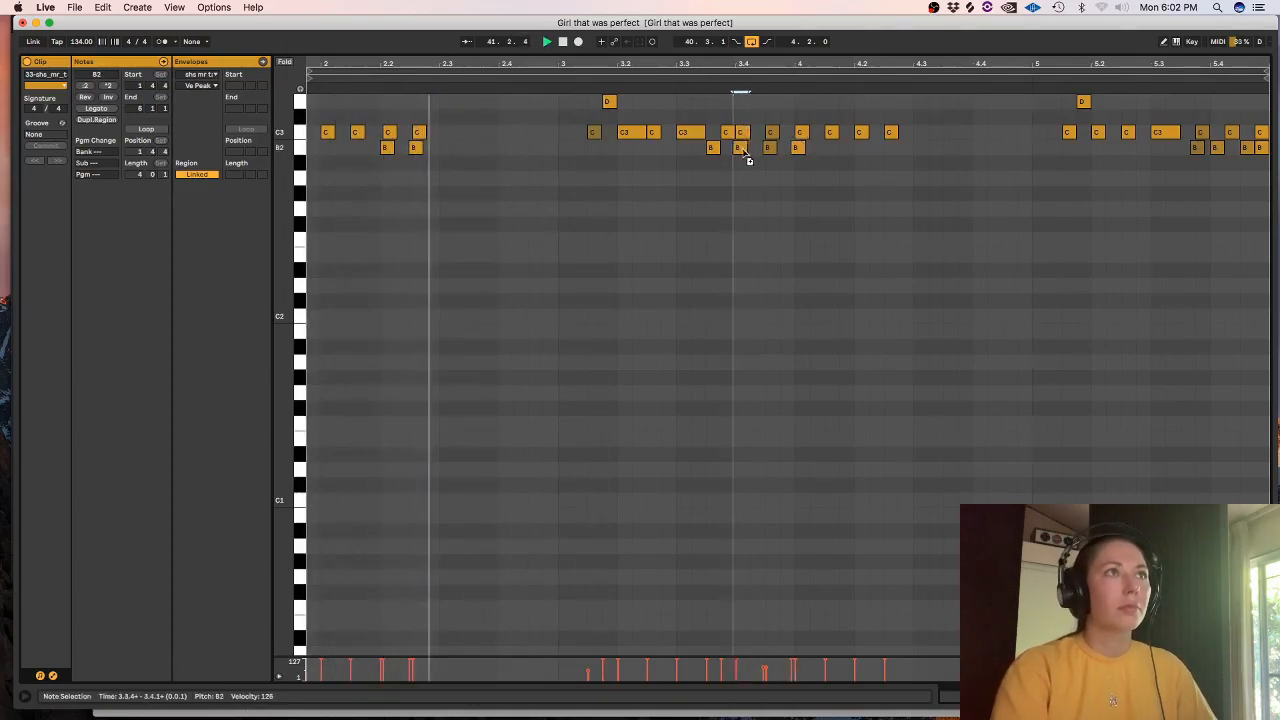
{"action": "left_click", "coordinate": [811, 193]}
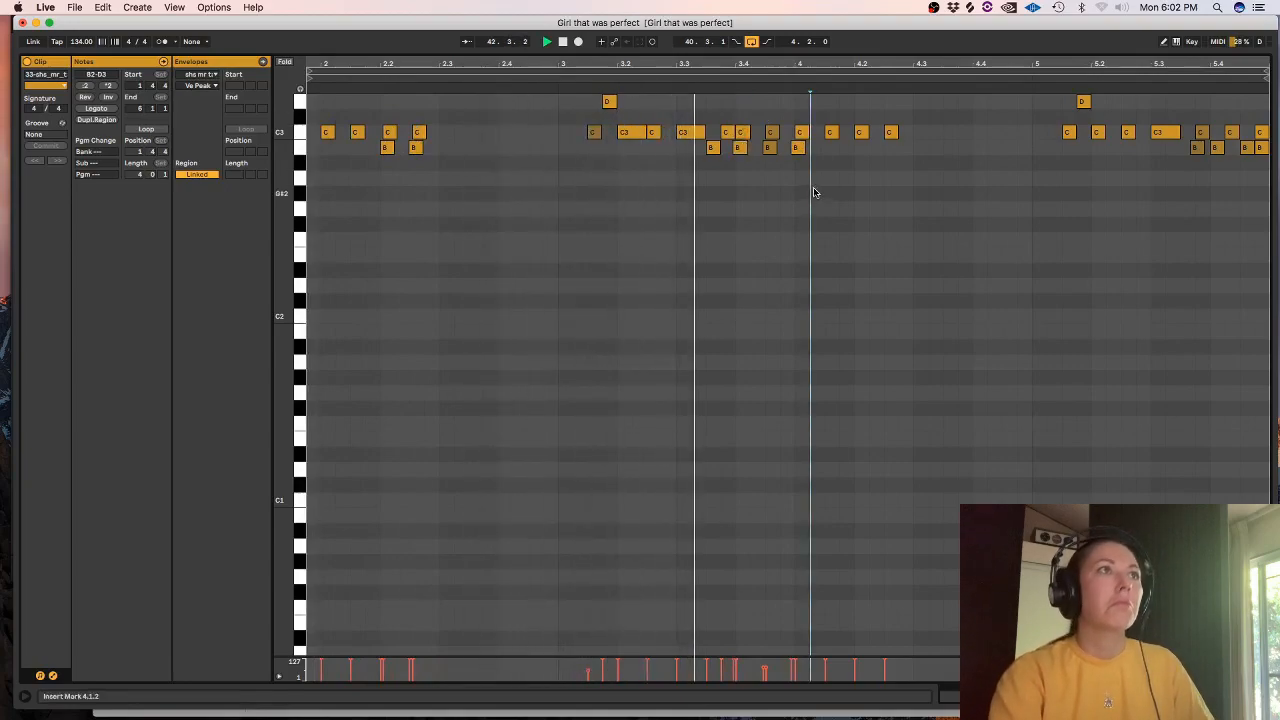
{"action": "left_click", "coordinate": [797, 150]}
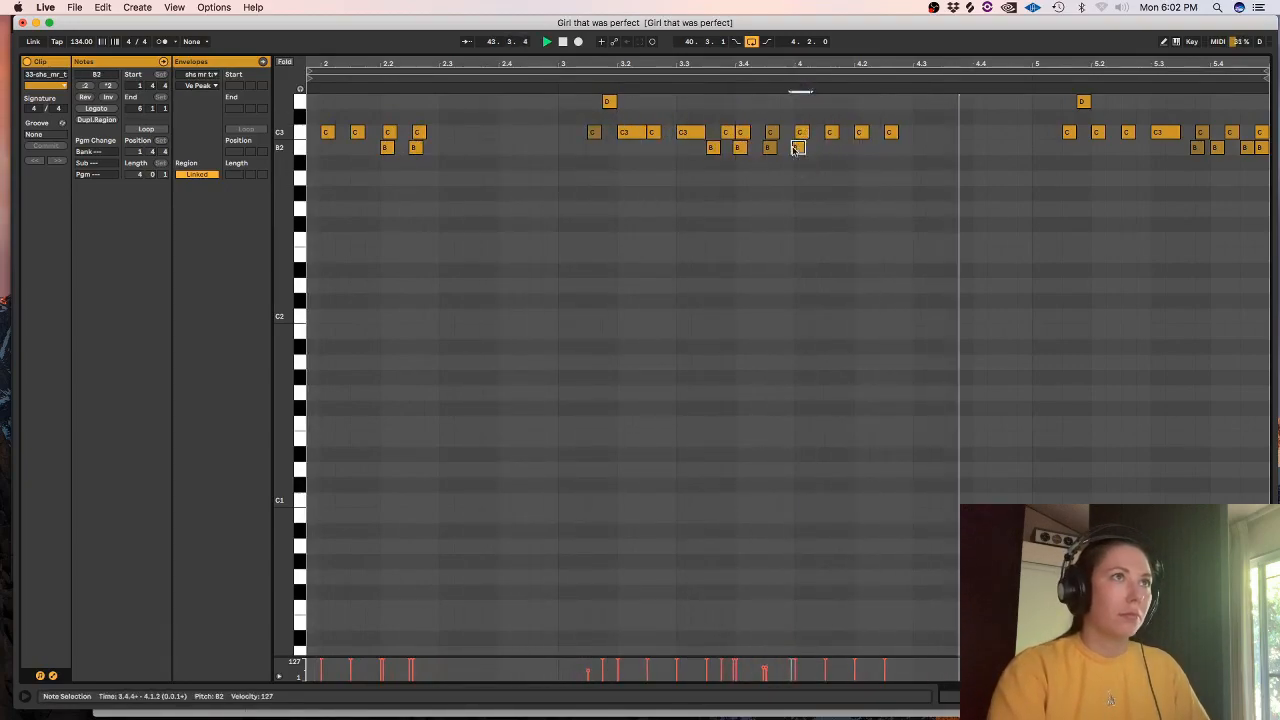
{"action": "left_click_drag", "start_coordinate": [794, 149], "coordinate": [794, 148]}
{"action": "key", "text": "Delete"}
- Nudge the C3 and B2 note pairs between 3.4 and bar 4 slightly later
{"action": "left_click_drag", "start_coordinate": [779, 163], "coordinate": [740, 118]}
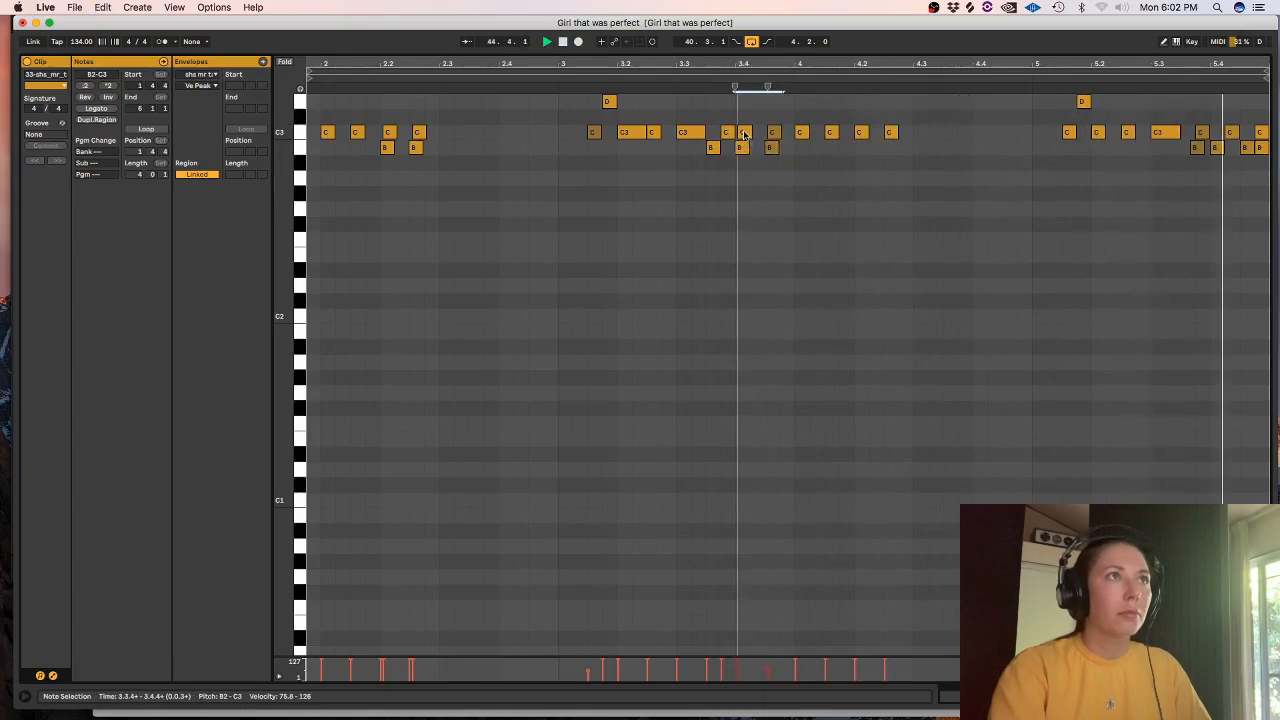
{"action": "left_click", "coordinate": [590, 186]}
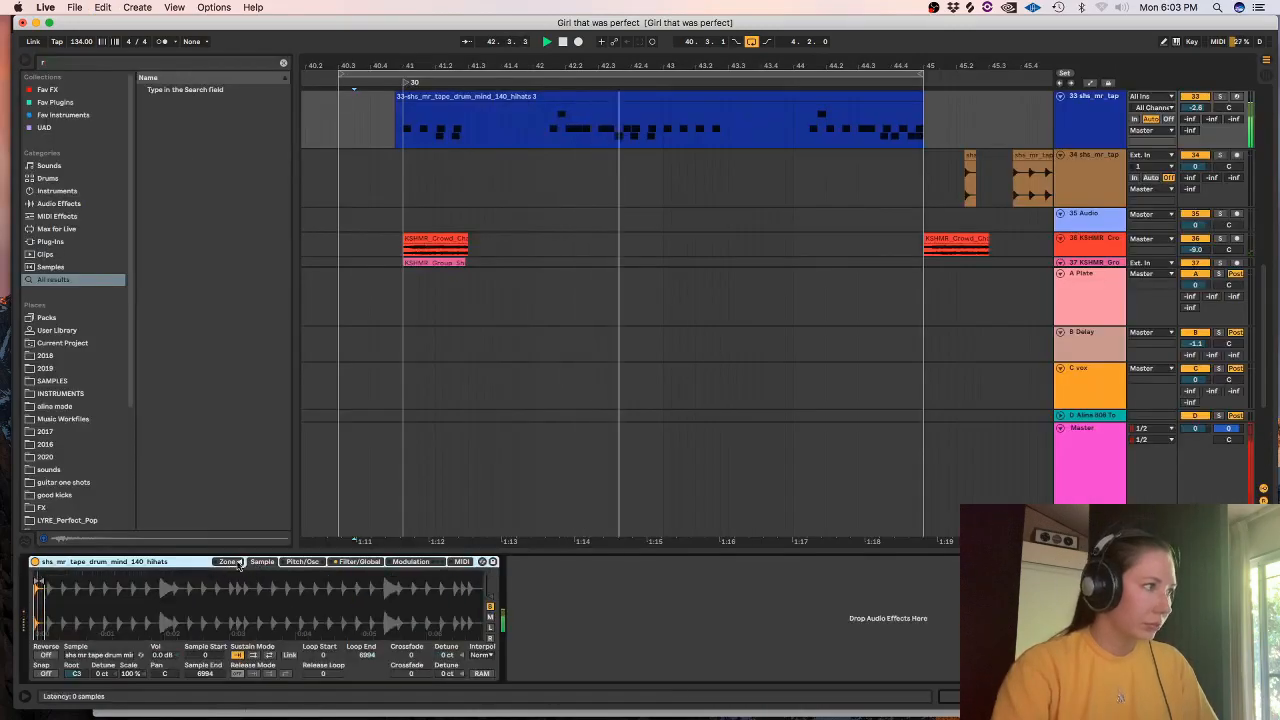
- Set the Sampler's sample end to 3145 and duplicate the hi-hat Sampler track
{"action": "left_click_drag", "start_coordinate": [42, 581], "coordinate": [37, 581]}
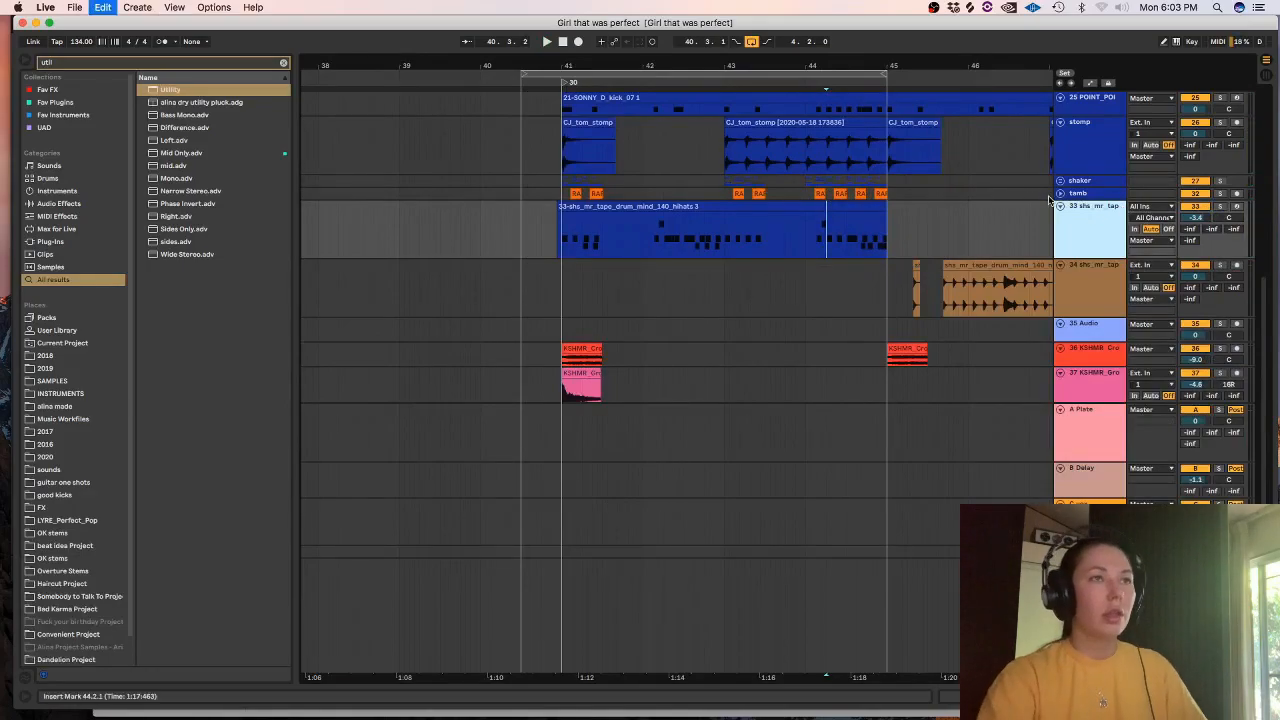
{"action": "key", "text": "super+d"}
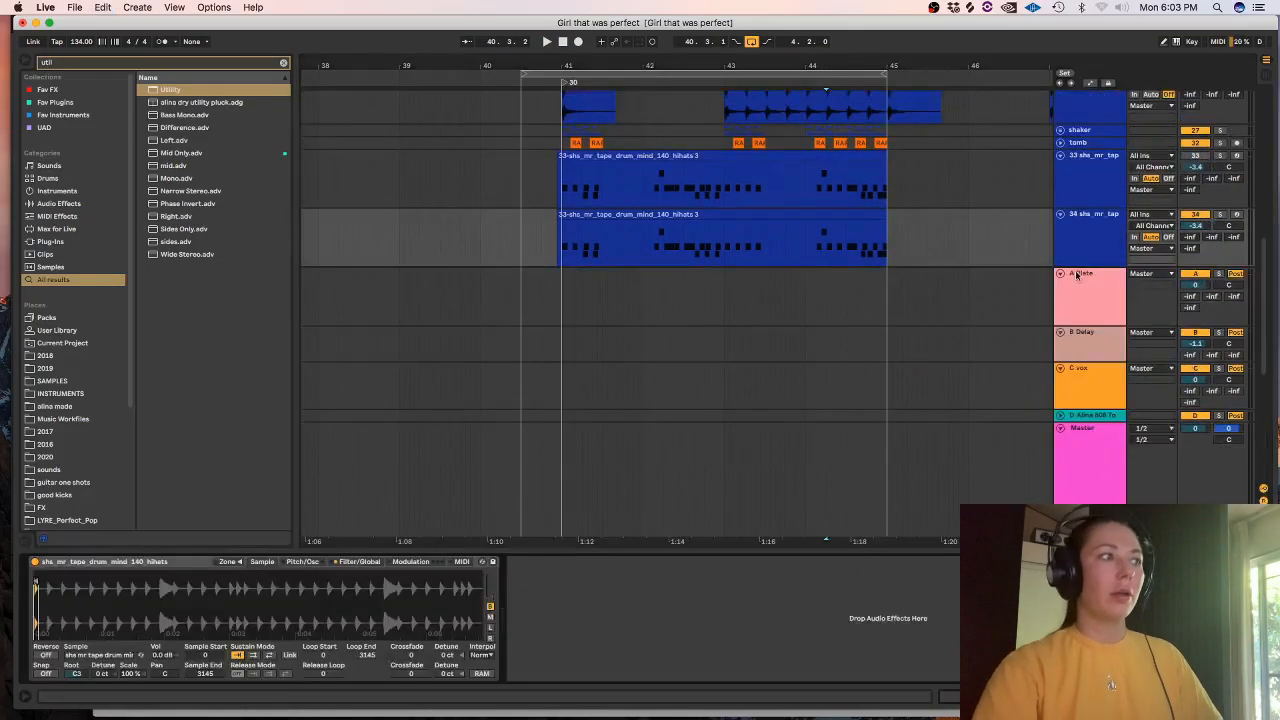
- Switch to Splice, limit the hats results to one-shots and browse them for another hi-hat
{"action": "left_click", "coordinate": [982, 8]}
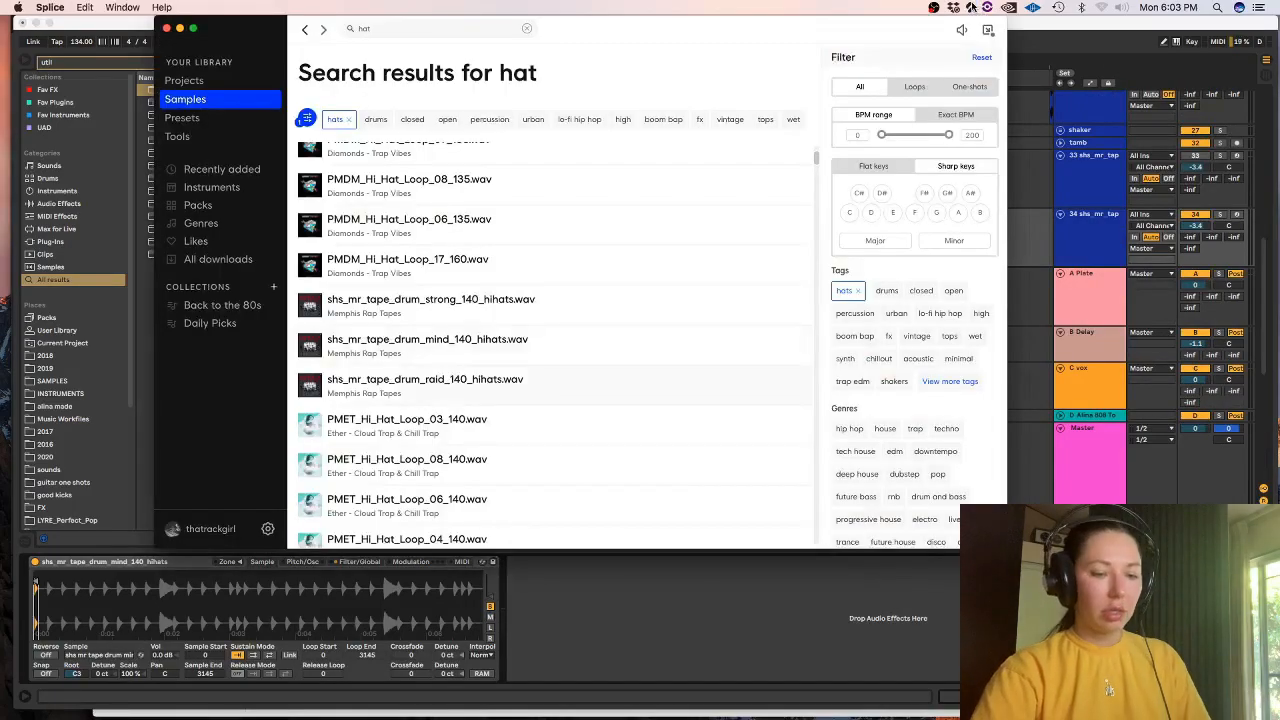
{"action": "scroll", "coordinate": [800, 150], "scroll_direction": "down", "scroll_amount": 2}
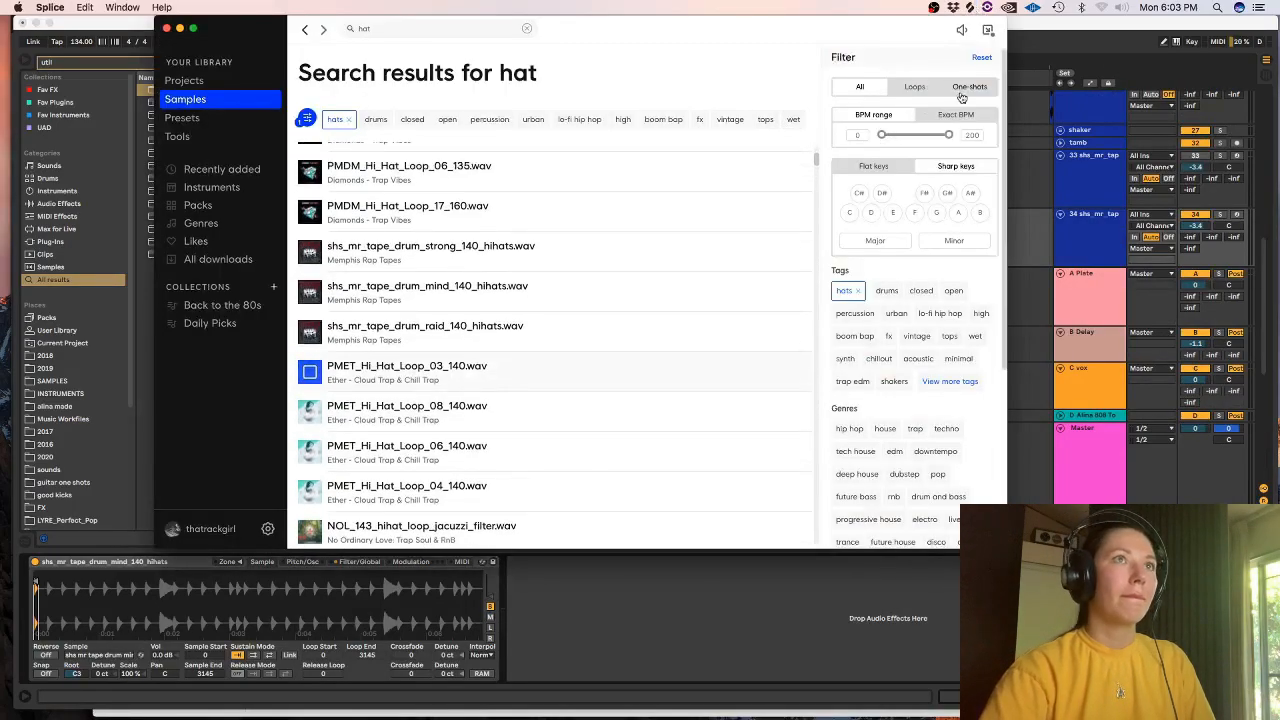
{"action": "left_click", "coordinate": [966, 87]}
{"action": "scroll", "coordinate": [376, 160], "scroll_direction": "down", "scroll_amount": 1}
{"action": "scroll", "coordinate": [376, 160], "scroll_direction": "down", "scroll_amount": 3}
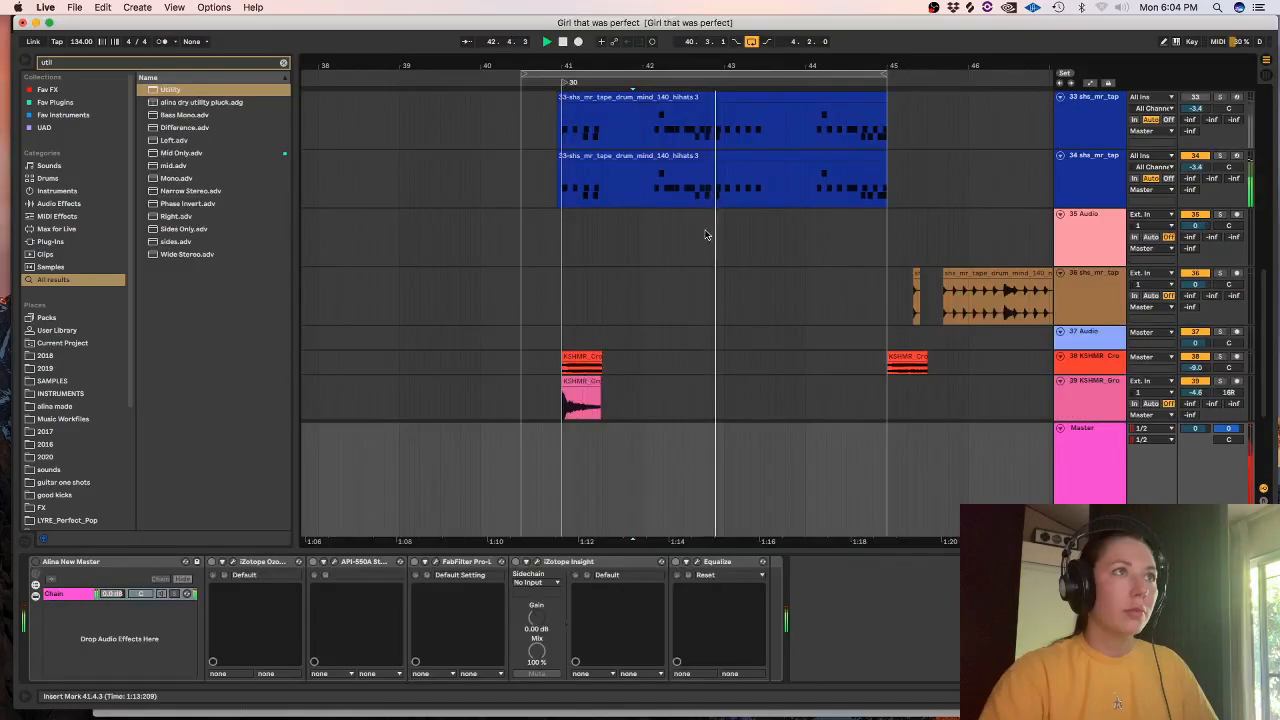
- Place the HEAVENS_CREEK hi-hat sample on audio track 35 in Live, shortly before bar 43
{"action": "left_click", "coordinate": [700, 234]}
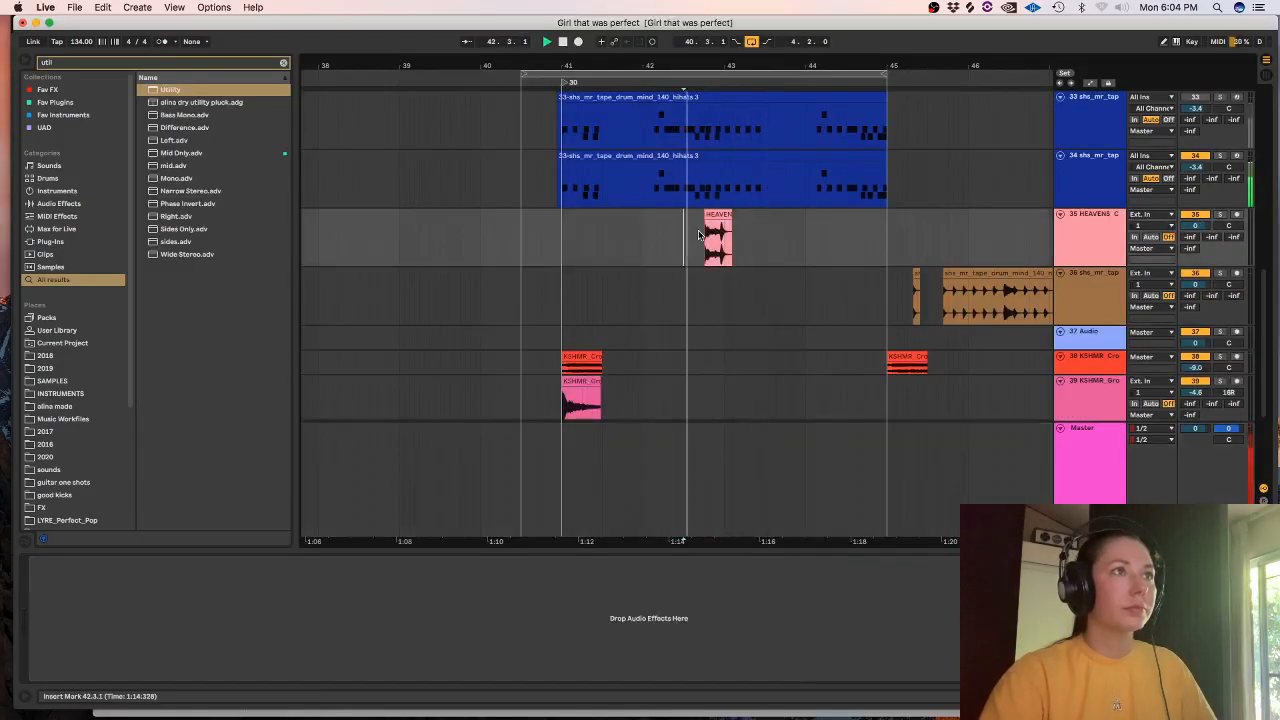
{"action": "scroll", "coordinate": [698, 234], "scroll_direction": "up", "scroll_amount": 3}
{"action": "left_click", "coordinate": [611, 237]}
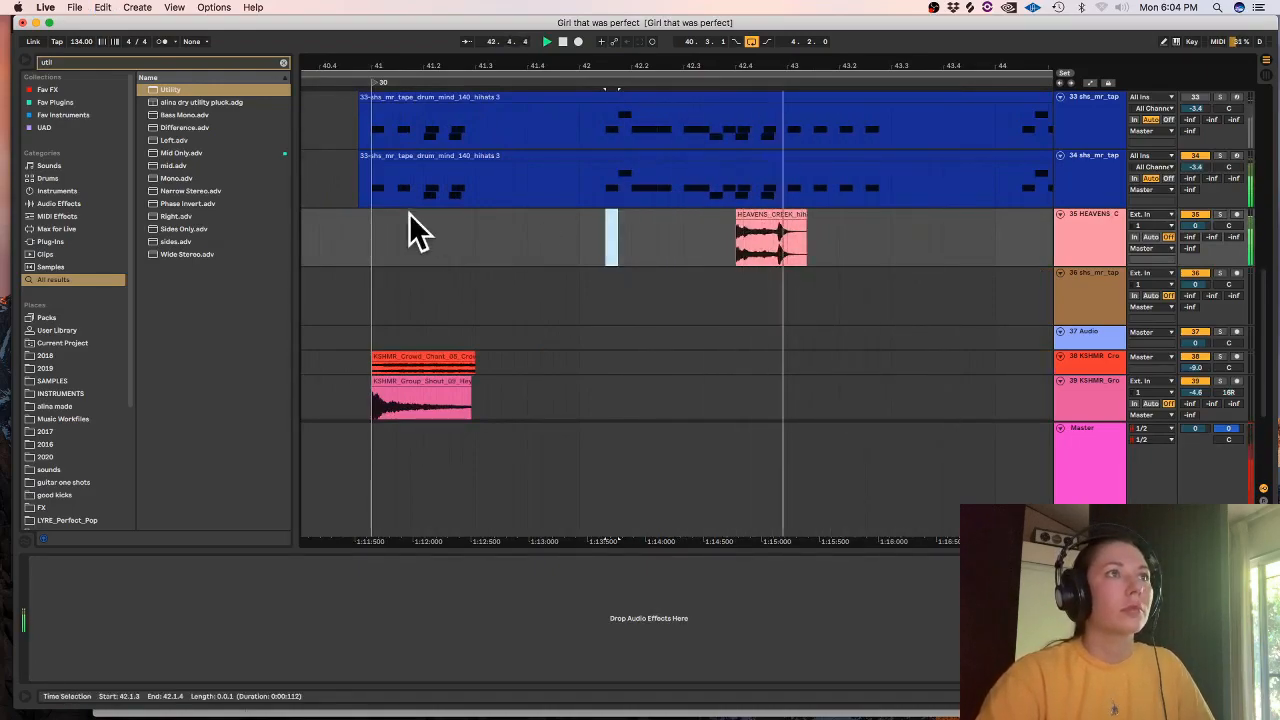
- Turn on warping for the HEAVENS_CREEK hi-hat clip, set its warp mode and stretch the second hit later to meet bar 43
{"action": "double_click", "coordinate": [771, 216]}
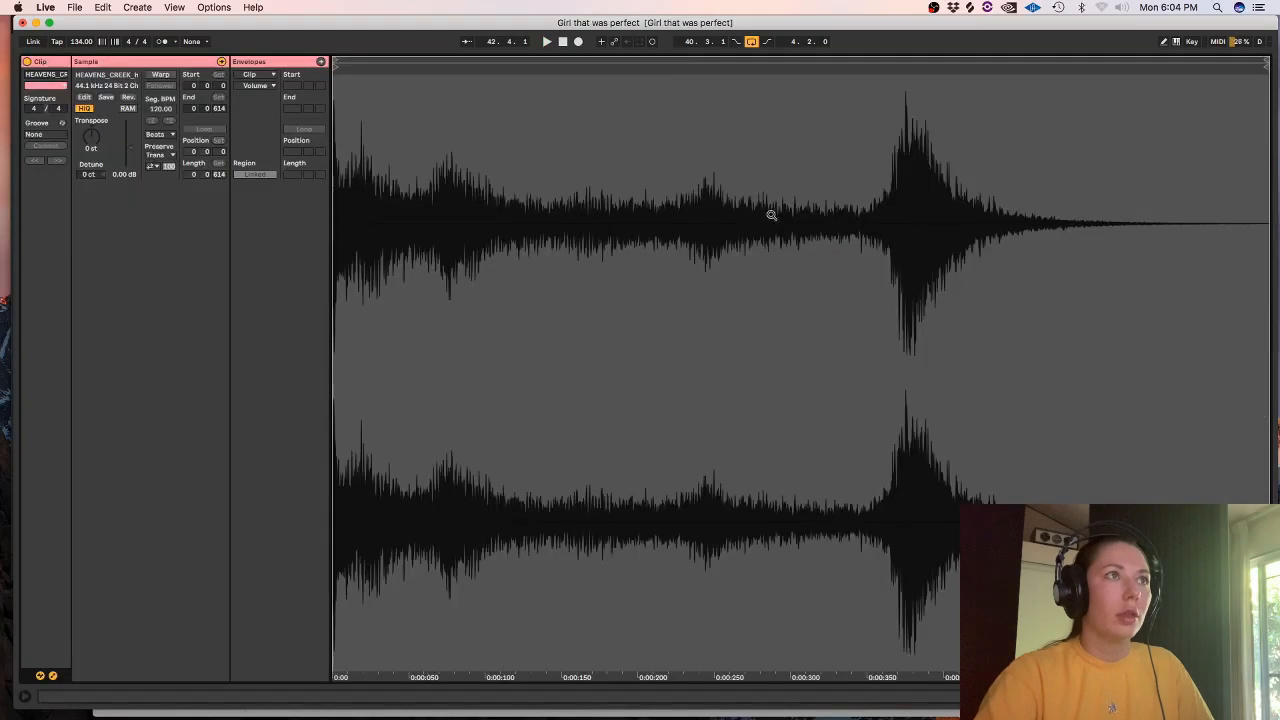
{"action": "left_click", "coordinate": [160, 74]}
{"action": "left_click", "coordinate": [160, 134]}
{"action": "left_click", "coordinate": [160, 172]}
{"action": "mouse_move", "coordinate": [888, 90]}
{"action": "left_mouse_down"}
{"action": "mouse_move", "coordinate": [1037, 93]}
{"action": "mouse_move", "coordinate": [1017, 93]}
{"action": "left_mouse_up"}
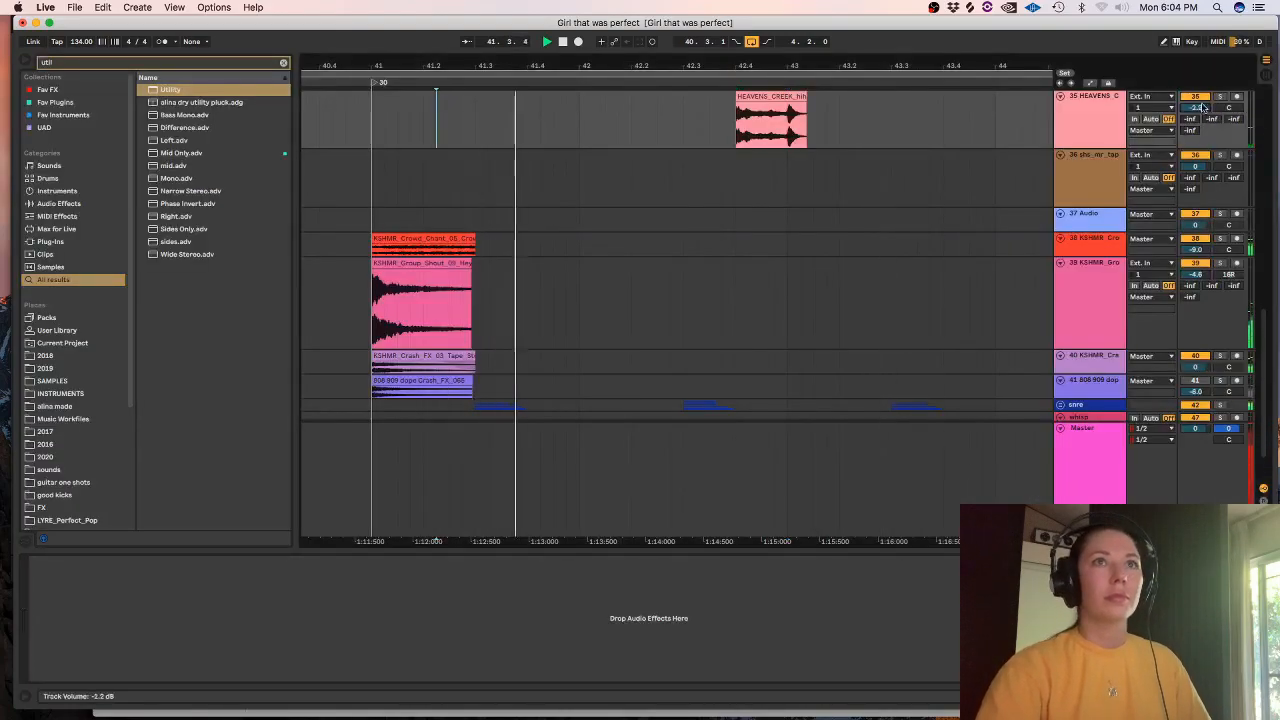
- Set the HEAVENS_CREEK track's volume to -3.8 dB and its panning to 9R
{"action": "left_click_drag", "start_coordinate": [1230, 110], "coordinate": [1232, 108]}
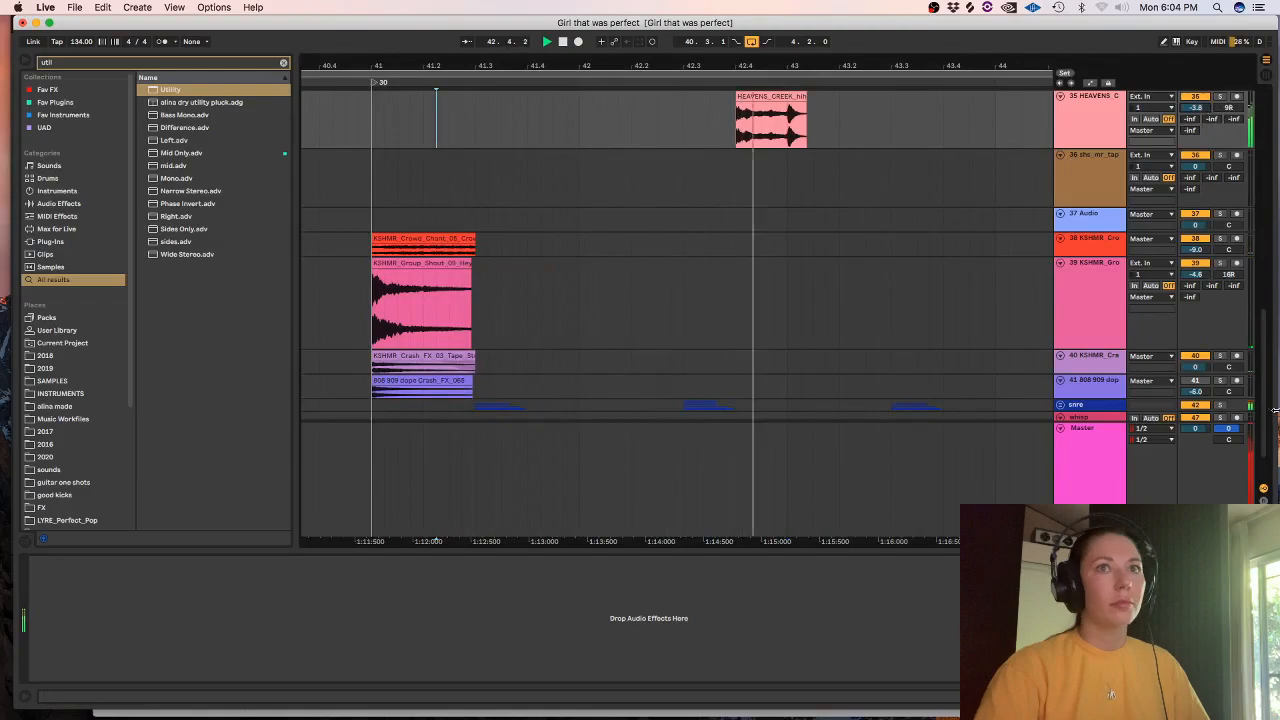
- Colour the HEAVENS_CREEK track and its clip dark blue
{"action": "scroll", "coordinate": [1120, 330], "scroll_direction": "up", "scroll_amount": 4}
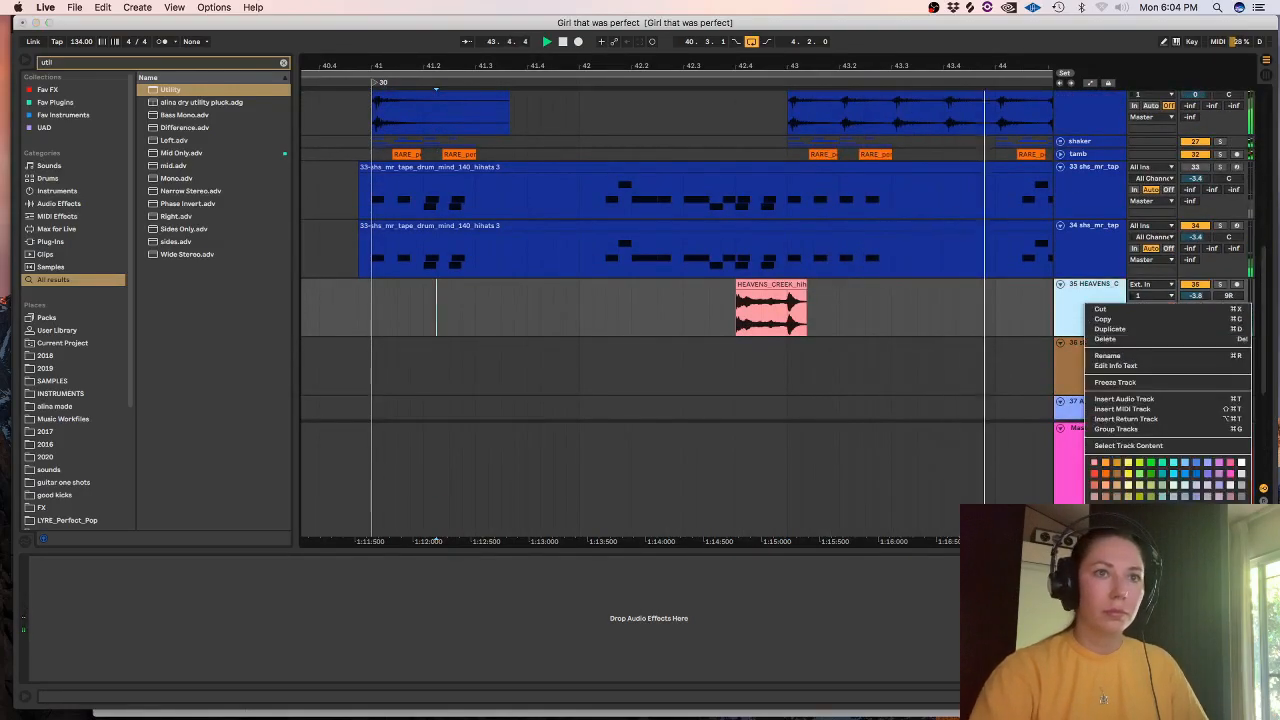
{"action": "left_click", "coordinate": [1085, 305]}
{"action": "right_click", "coordinate": [1082, 287]}
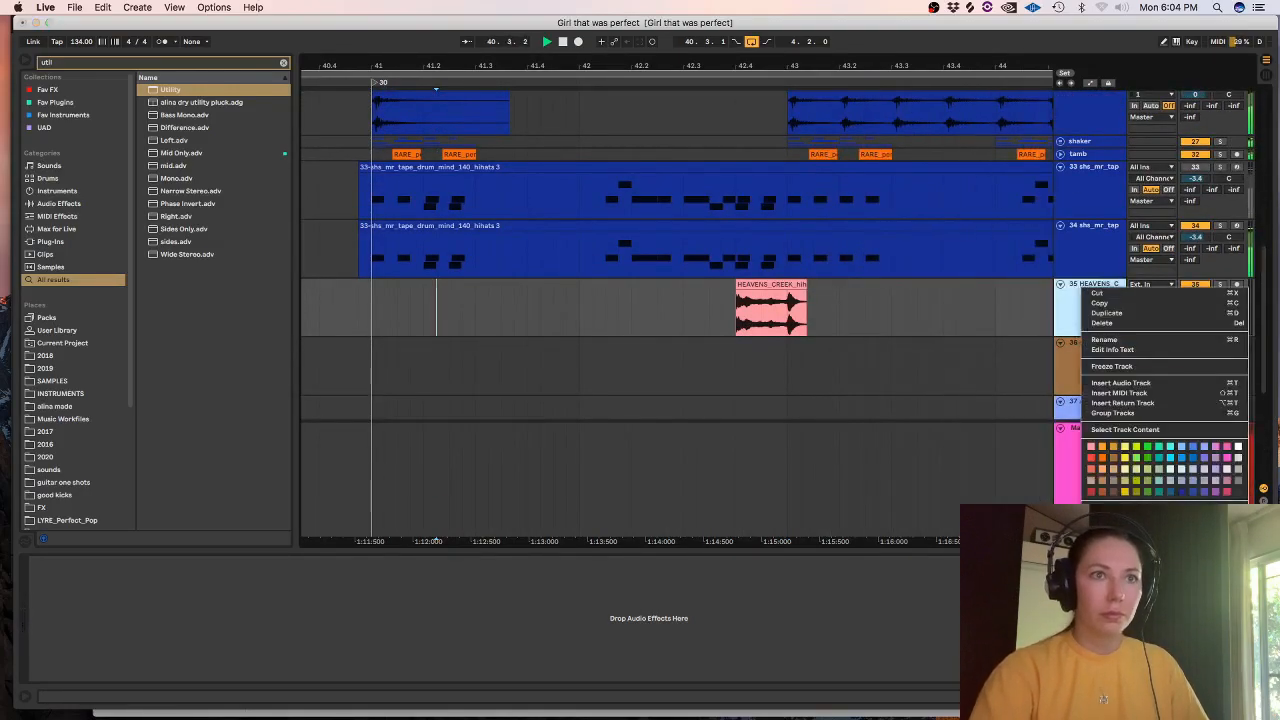
{"action": "left_click", "coordinate": [1129, 509]}
- Open the HEAVENS_CREEK hi-hat clip and adjust its transposition
{"action": "double_click", "coordinate": [766, 286]}
{"action": "key", "text": "space"}
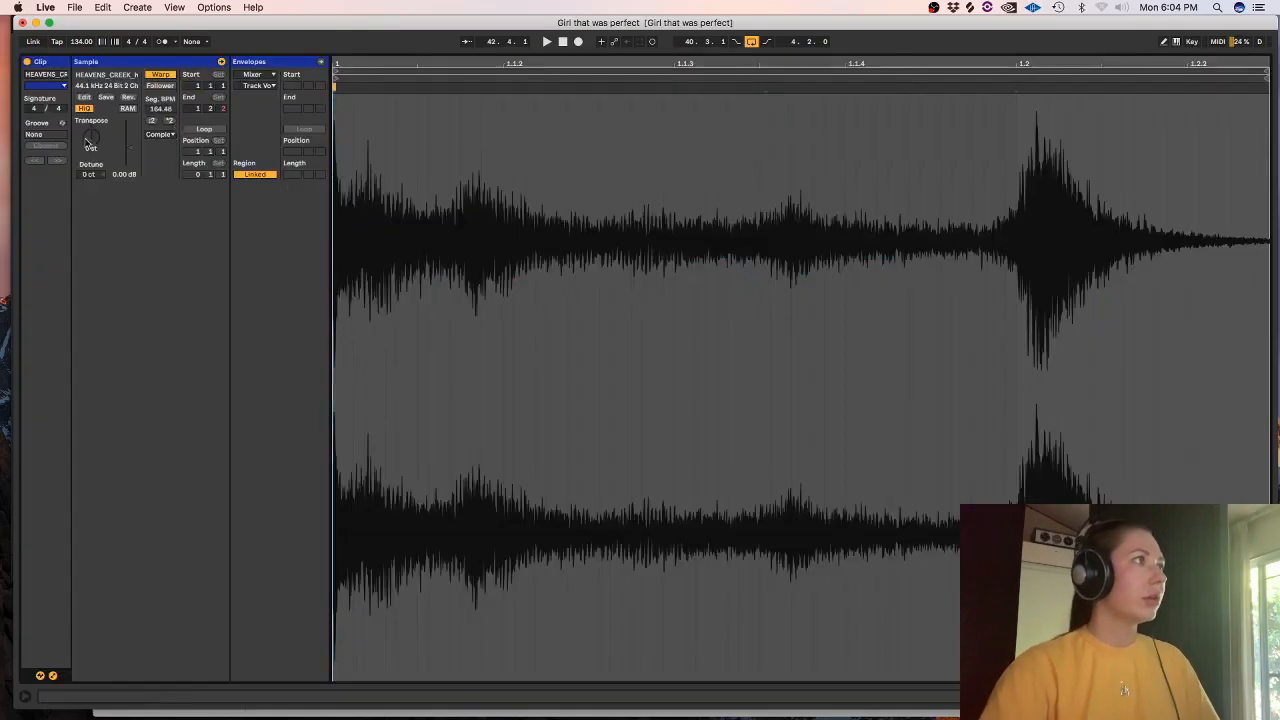
{"action": "left_click_drag", "start_coordinate": [90, 147], "coordinate": [90, 133]}
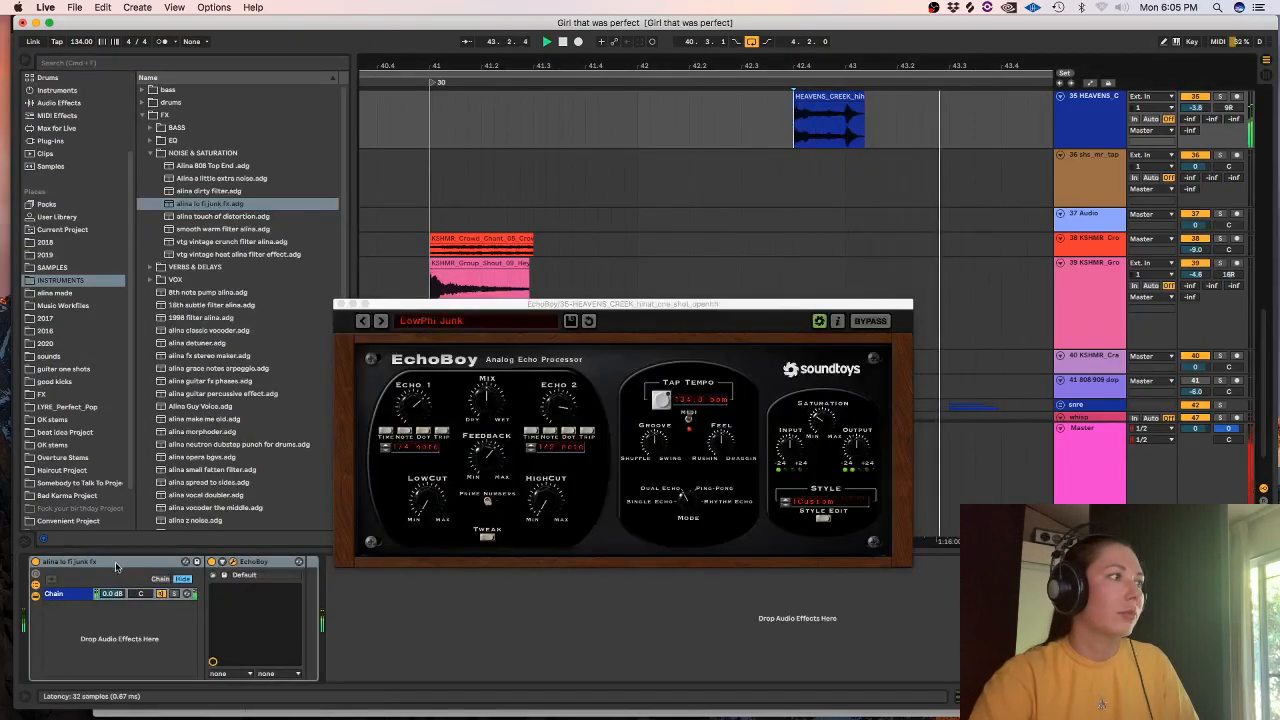
- Try the "Alina a little extra noise" effect rack on the HEAVENS_CREEK track from the clip's start and undo it
{"action": "left_click", "coordinate": [794, 121]}
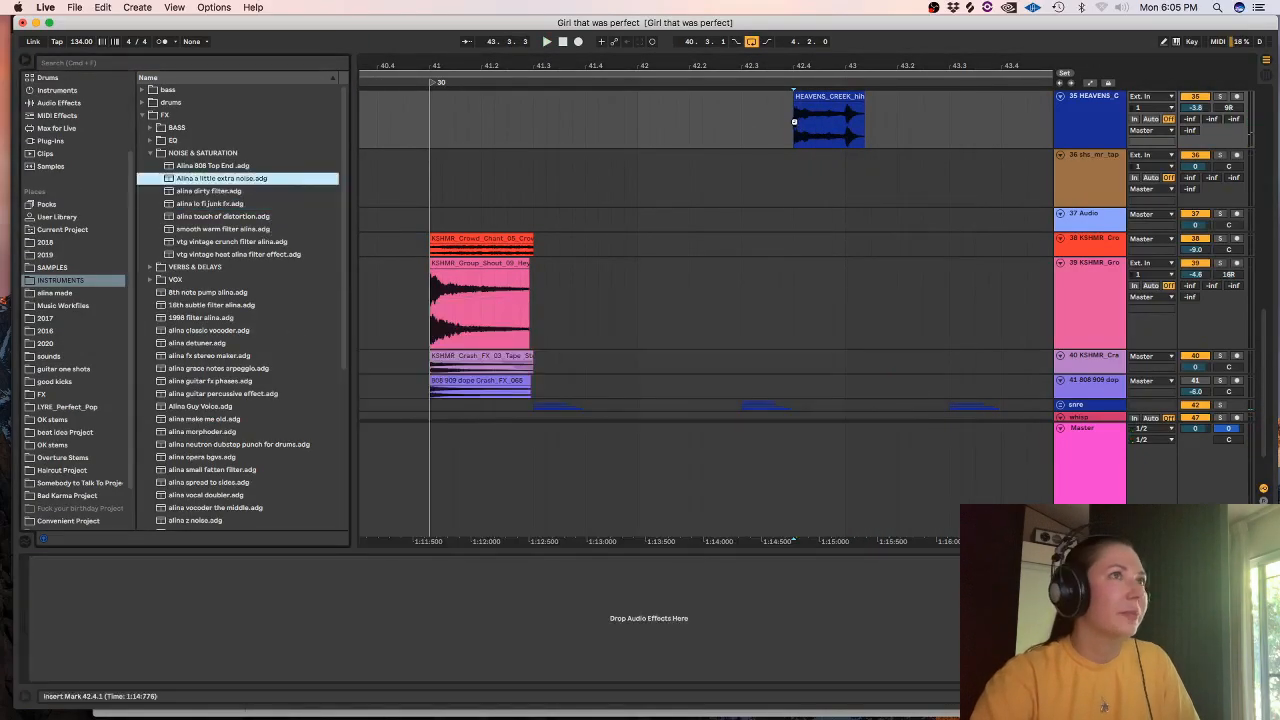
{"action": "key", "text": "Return"}
{"action": "key", "text": "space"}
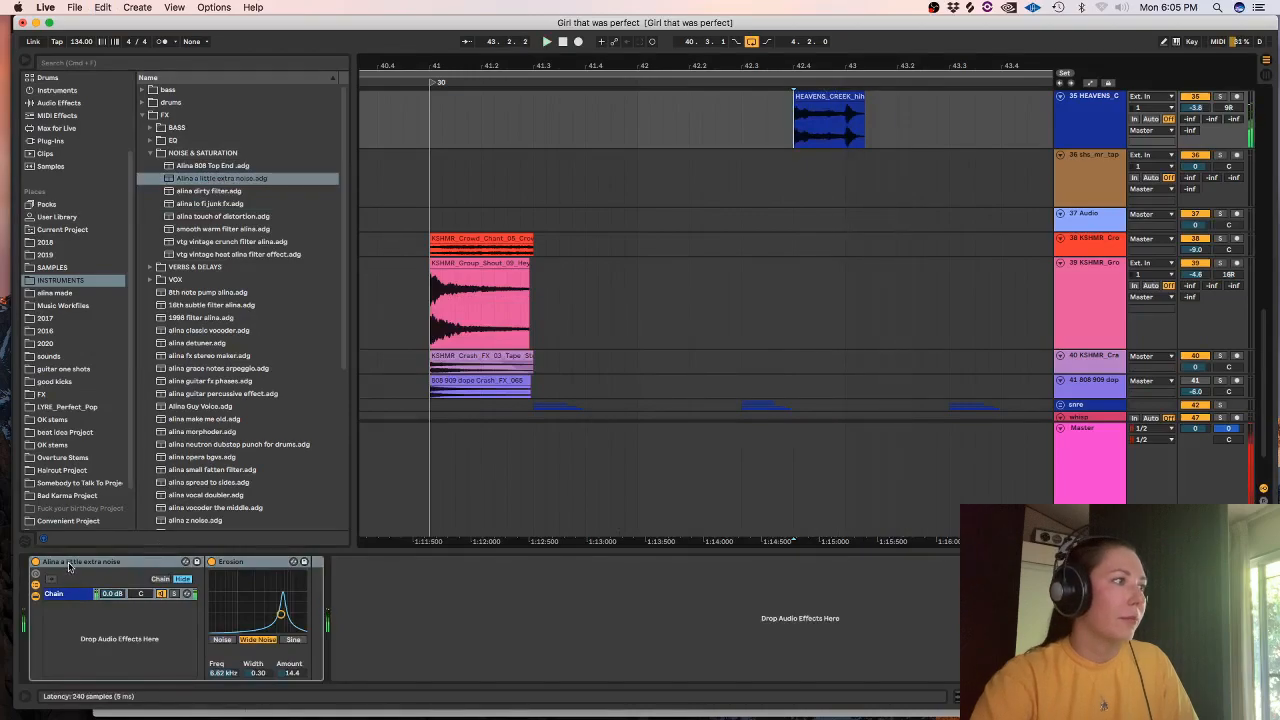
{"action": "key", "text": "space"}
{"action": "key", "text": "super+z"}
- Search all browser results for "shaper" and add ShaperBox 2 to the HEAVENS_CREEK track
{"action": "left_click", "coordinate": [50, 64]}
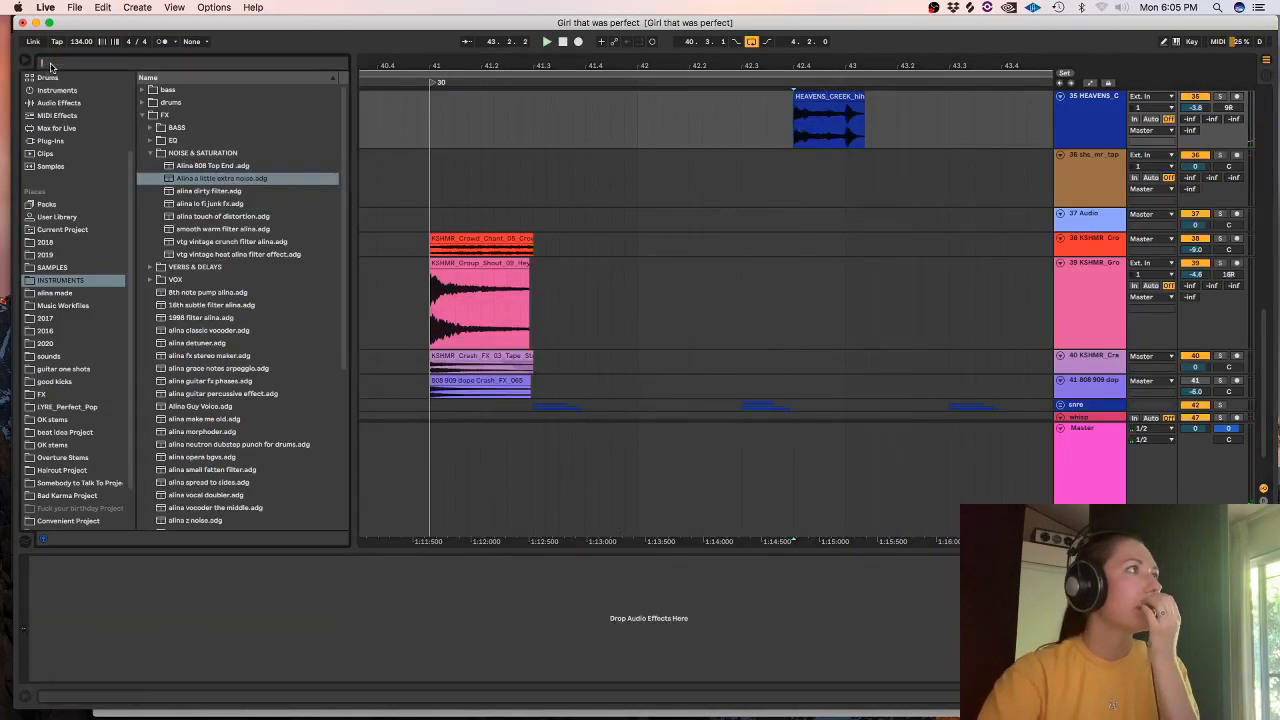
{"action": "type", "text": "cm"}
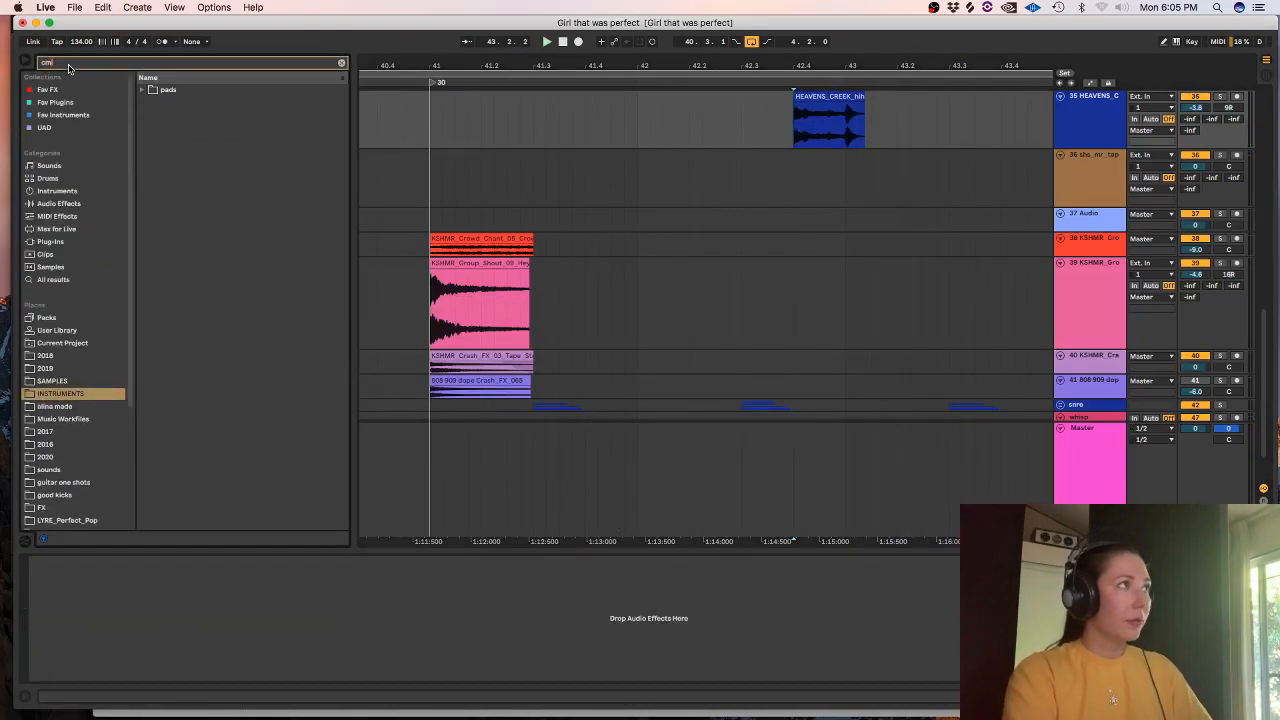
{"action": "key", "text": "BackSpace"}
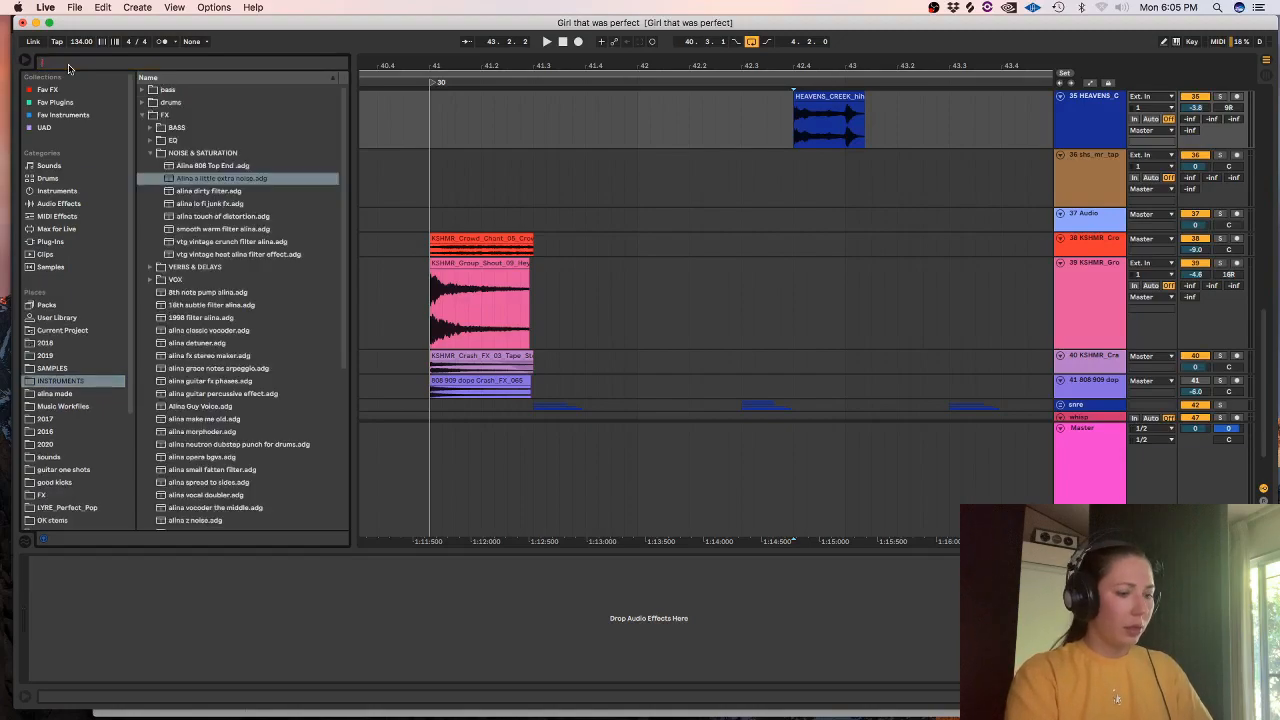
{"action": "type", "text": "shaper"}
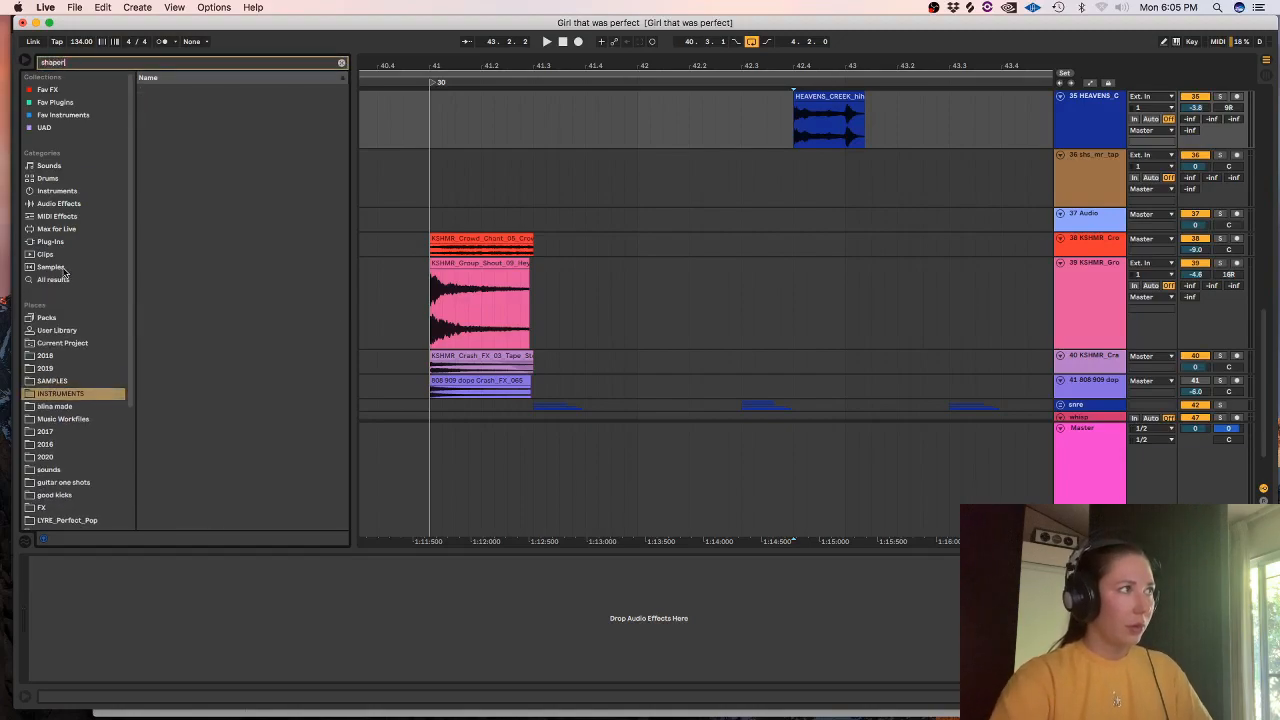
{"action": "left_click", "coordinate": [58, 278]}
{"action": "left_click", "coordinate": [170, 293]}
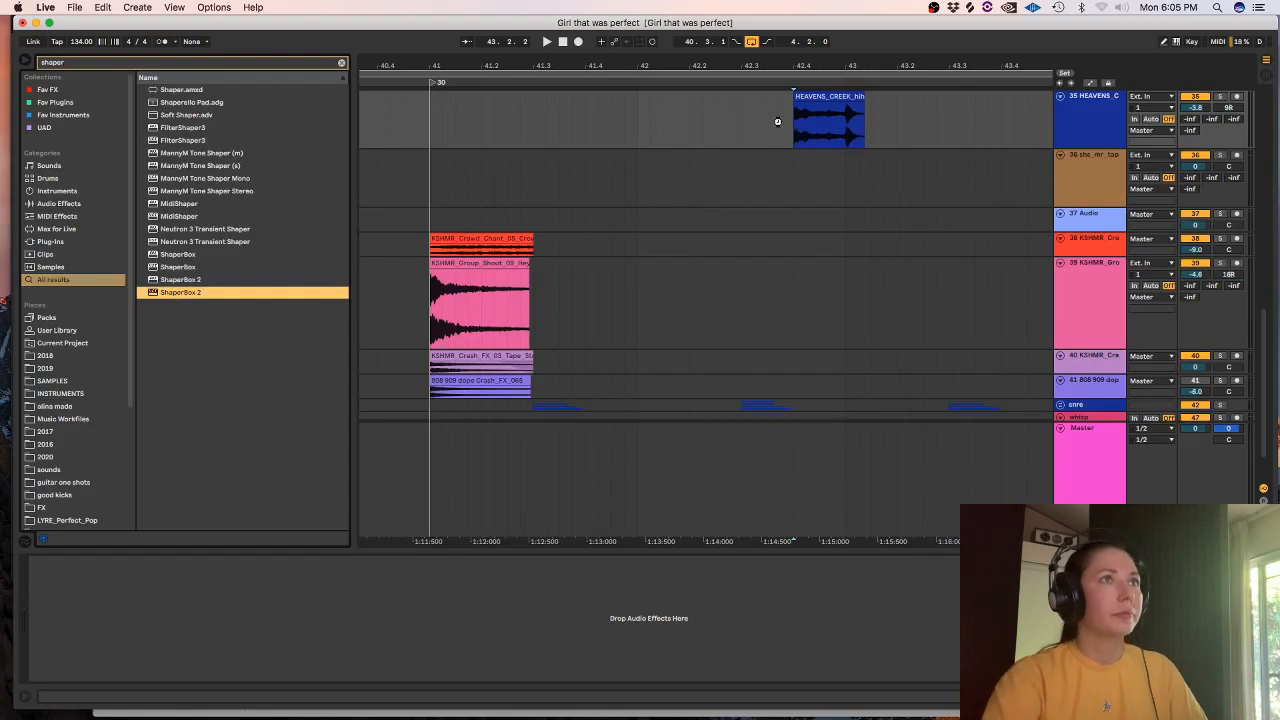
{"action": "left_click_drag", "start_coordinate": [755, 118], "coordinate": [778, 124]}
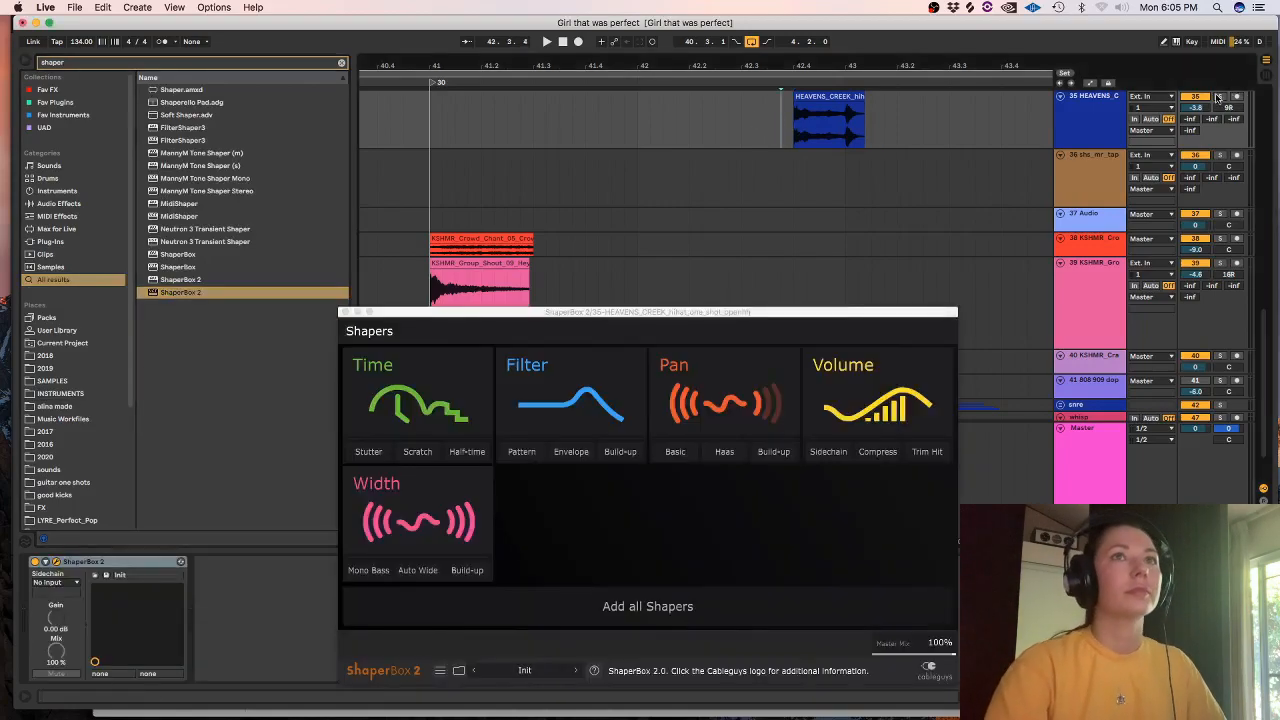
- Solo the HEAVENS_CREEK track, step past the Rhythmer 1 preset in ShaperBox 2 and show the Lo-fi pack in its preset library
{"action": "left_click", "coordinate": [1218, 97]}
{"action": "key", "text": "space"}
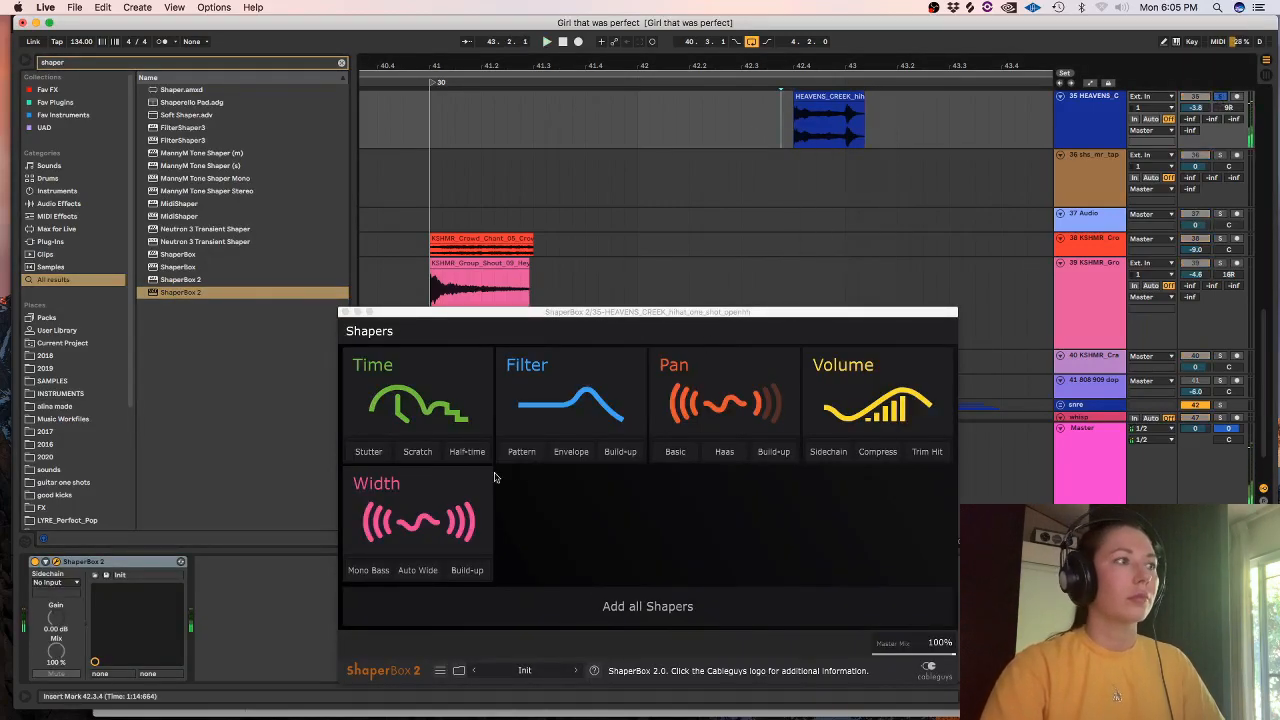
{"action": "left_click", "coordinate": [531, 674]}
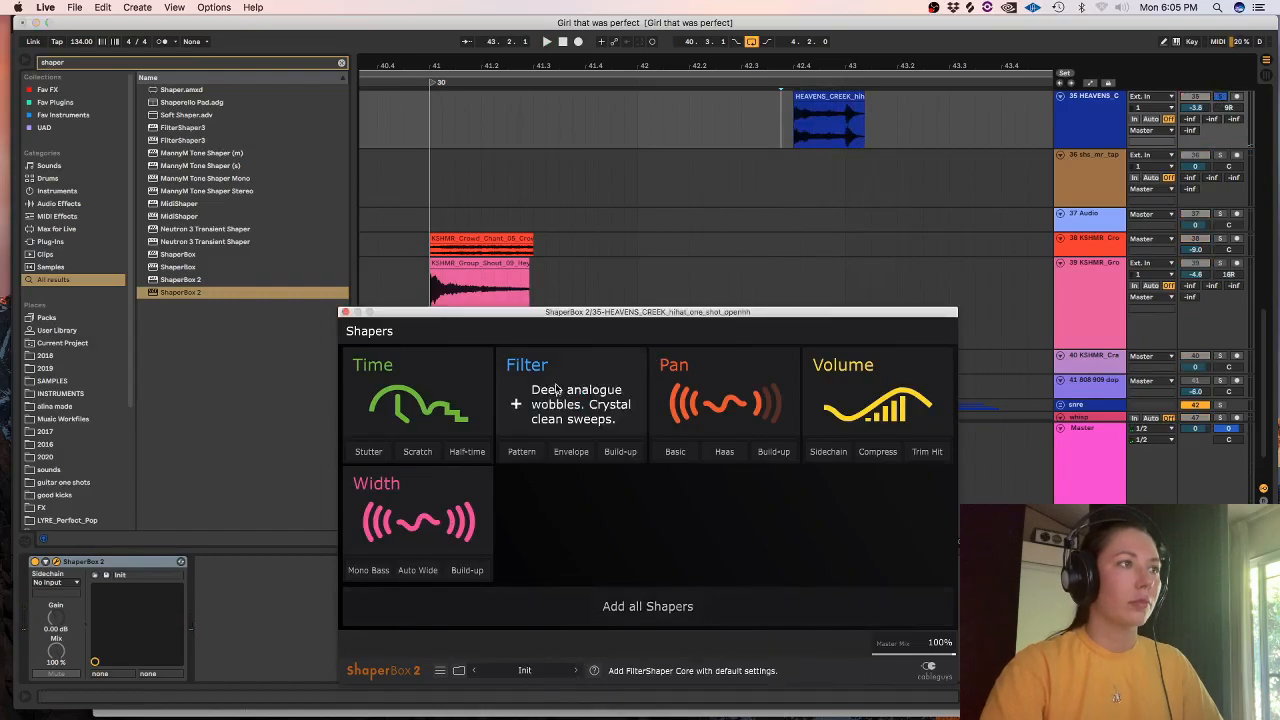
{"action": "left_click", "coordinate": [575, 670]}
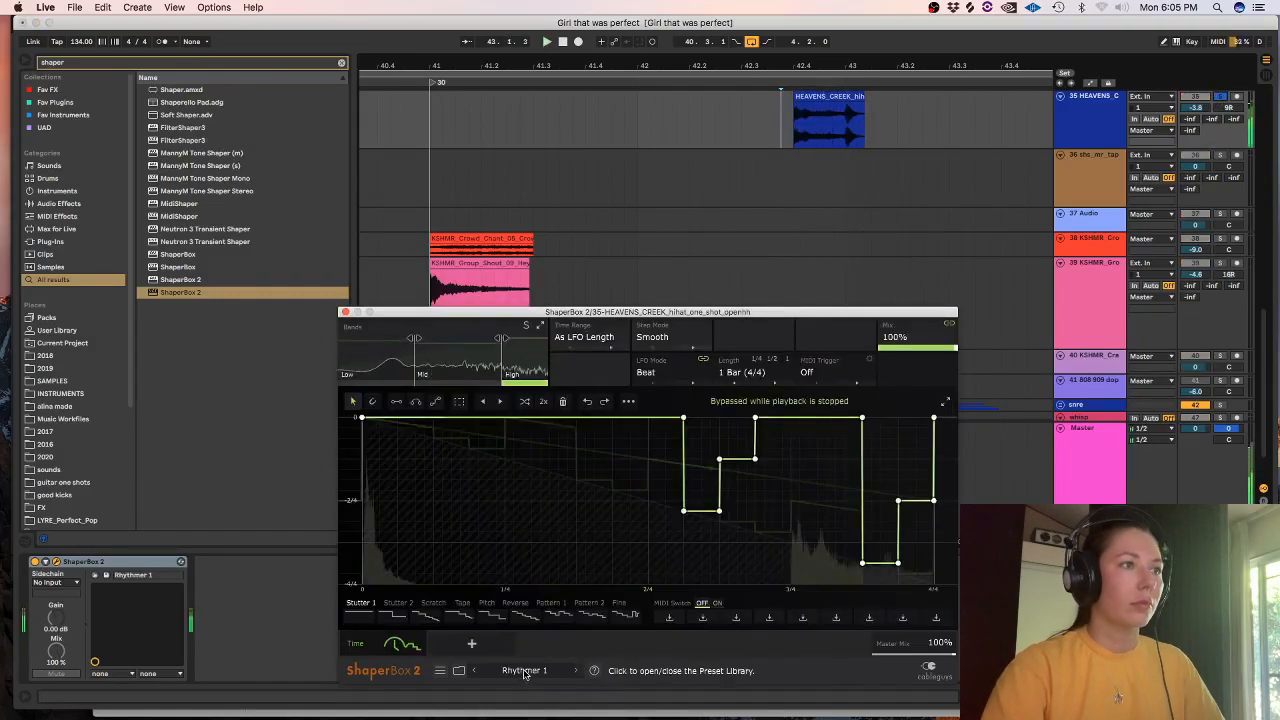
{"action": "left_click", "coordinate": [458, 670]}
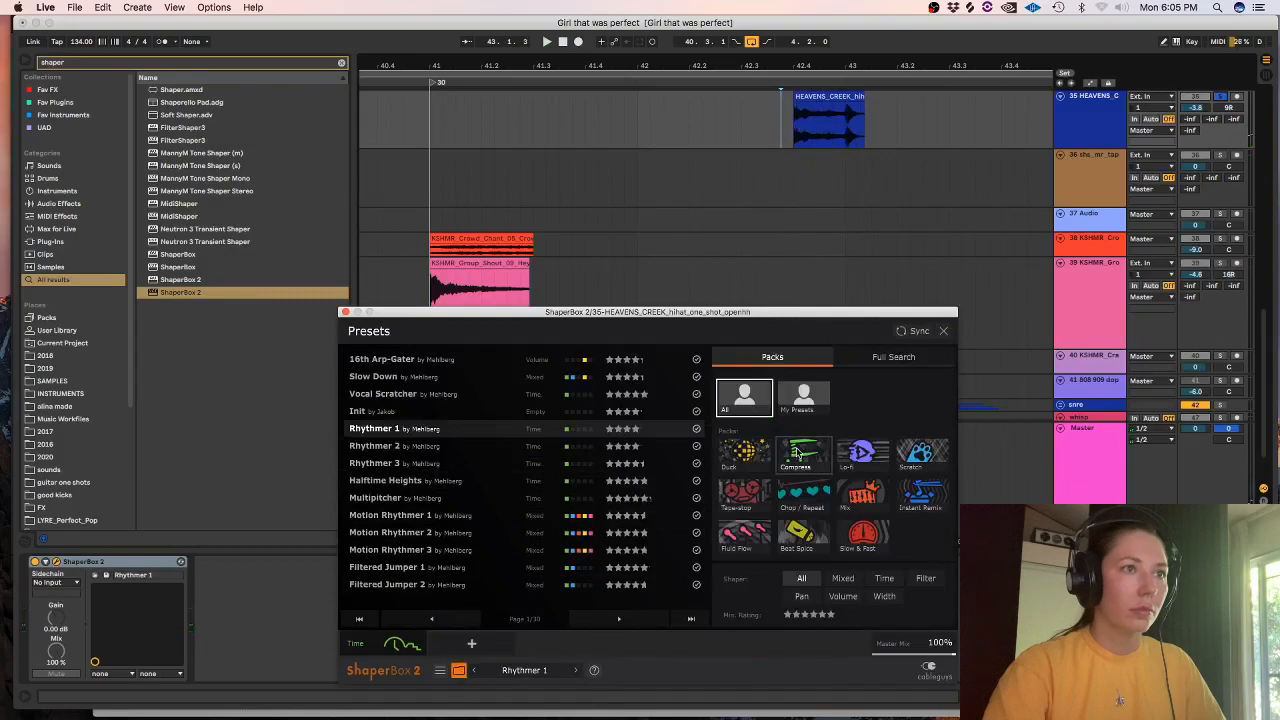
{"action": "left_click", "coordinate": [862, 453]}
- Audition the Lo-fi presets Robopad, Wide vowel and Robo beat, and load Vowel time
{"action": "left_click", "coordinate": [368, 413]}
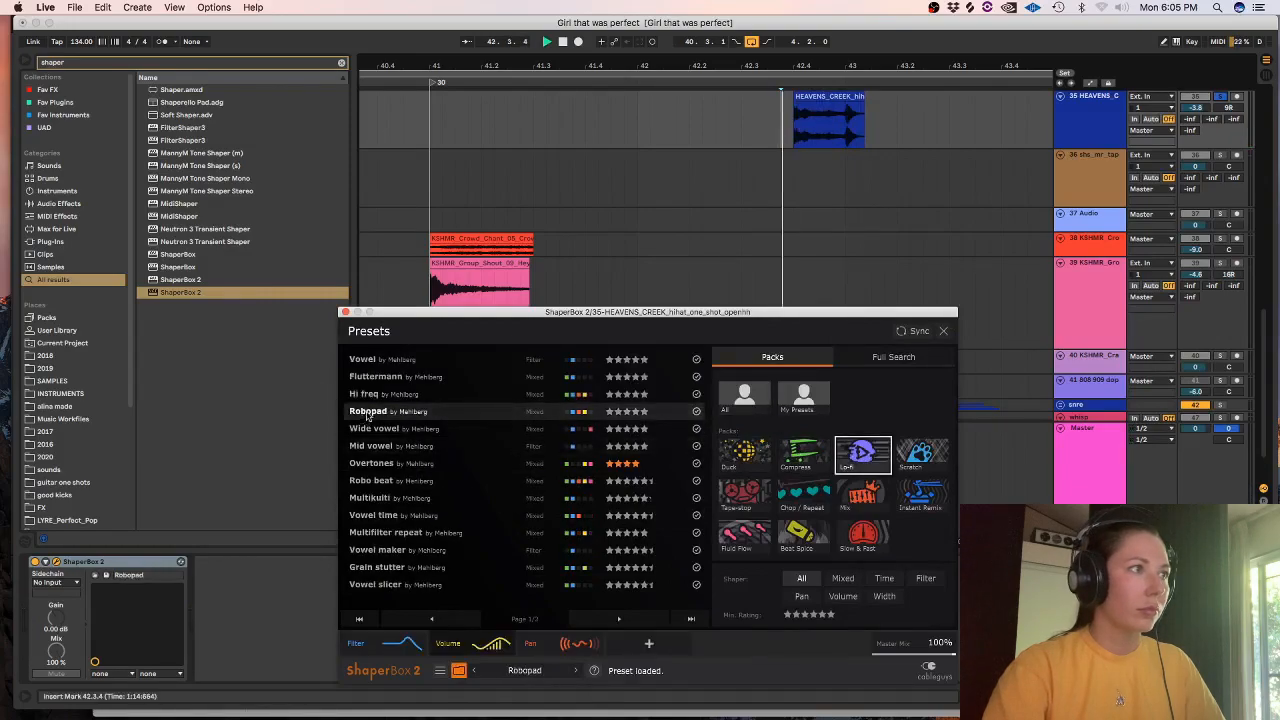
{"action": "left_click", "coordinate": [371, 430]}
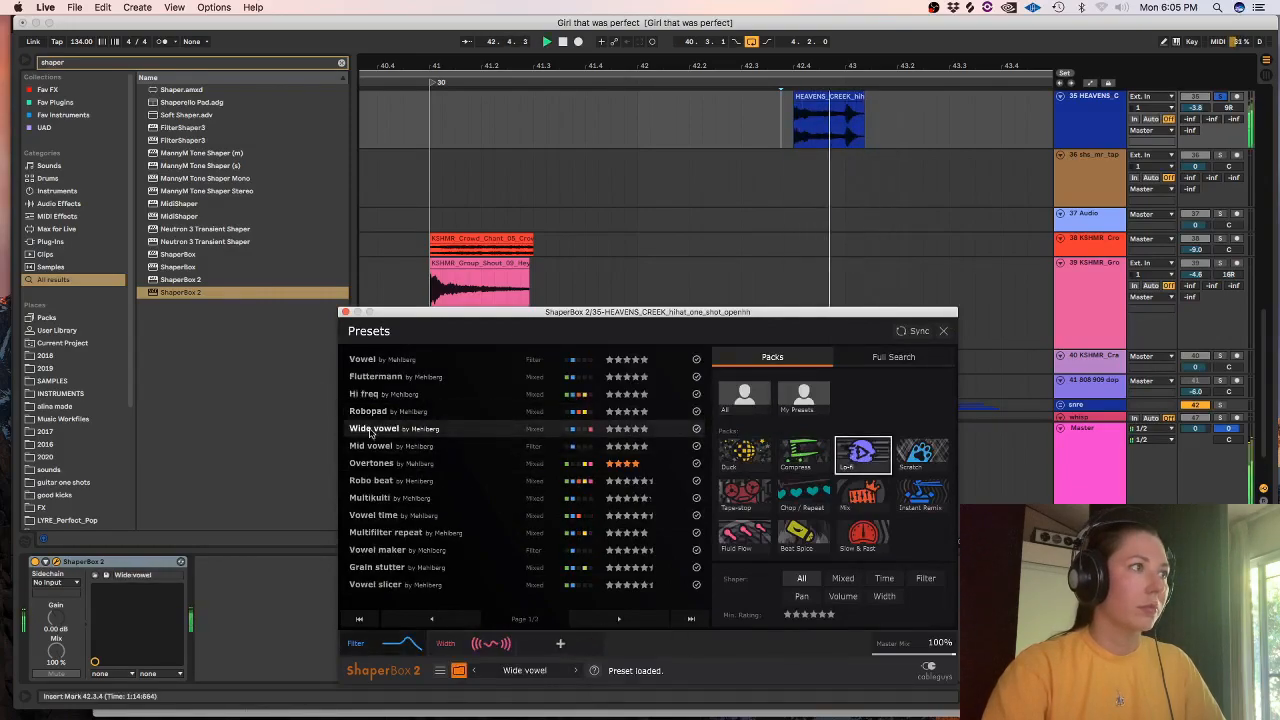
{"action": "left_click", "coordinate": [372, 377]}
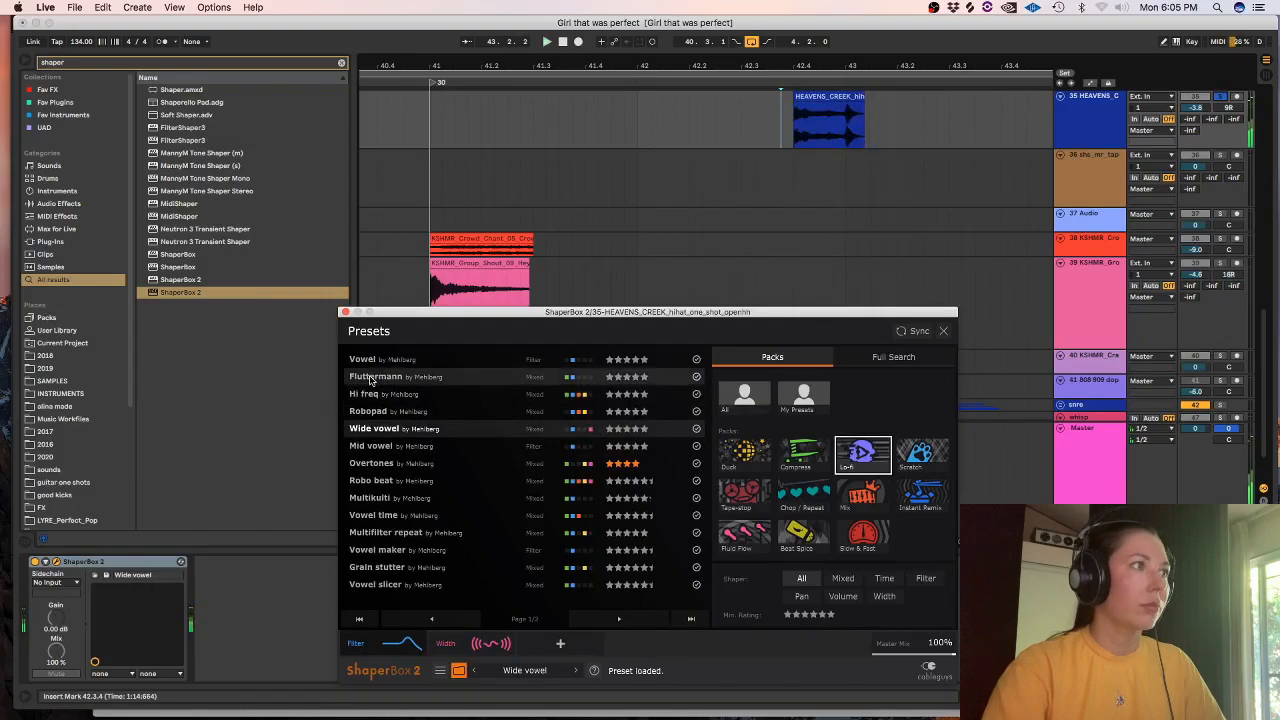
{"action": "left_click", "coordinate": [366, 482]}
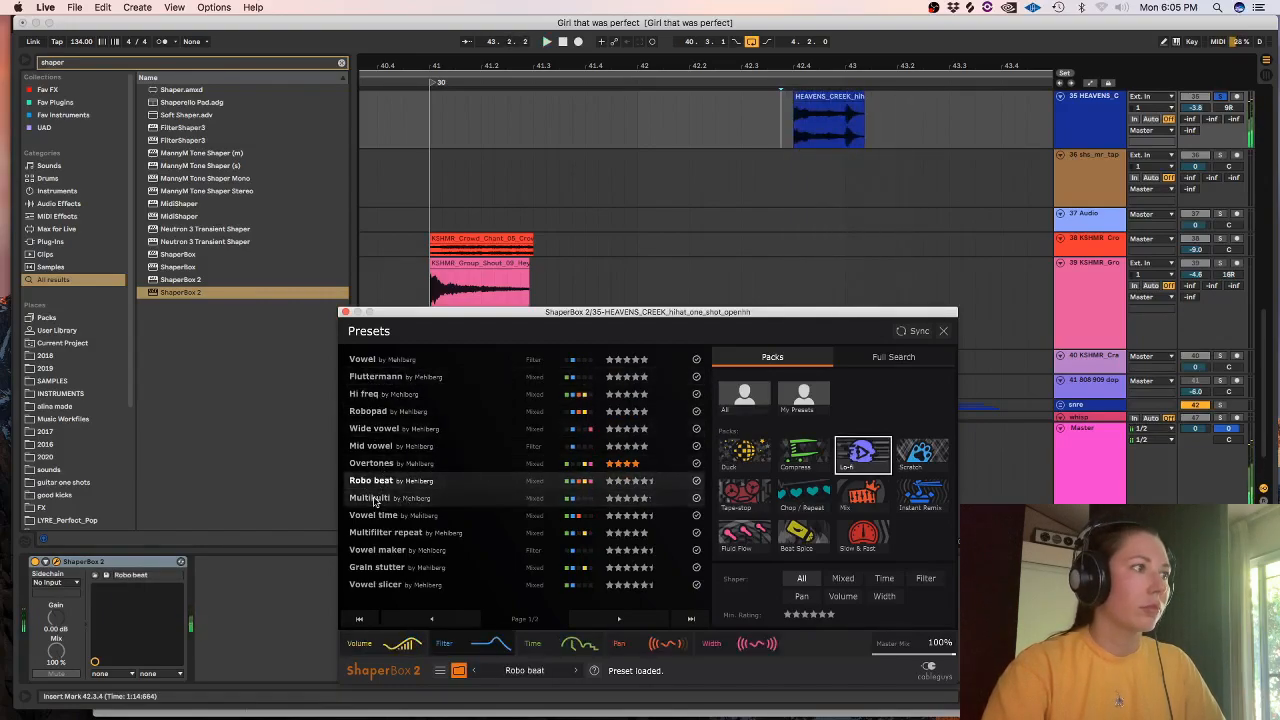
{"action": "left_click", "coordinate": [382, 515]}
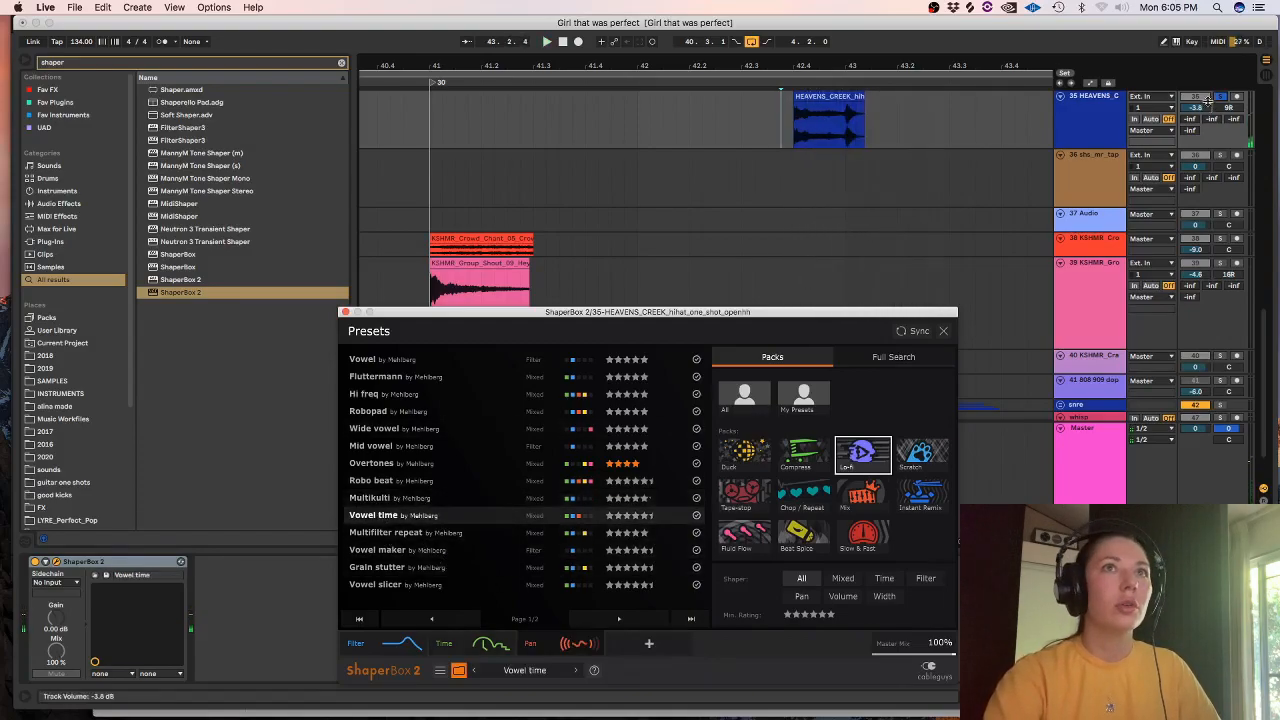
- Unsolo the HEAVENS_CREEK track and set its volume to -1.3 dB while playing the section from bar 41
{"action": "left_click", "coordinate": [1208, 103]}
{"action": "left_click", "coordinate": [504, 116]}
{"action": "key", "text": "space"}
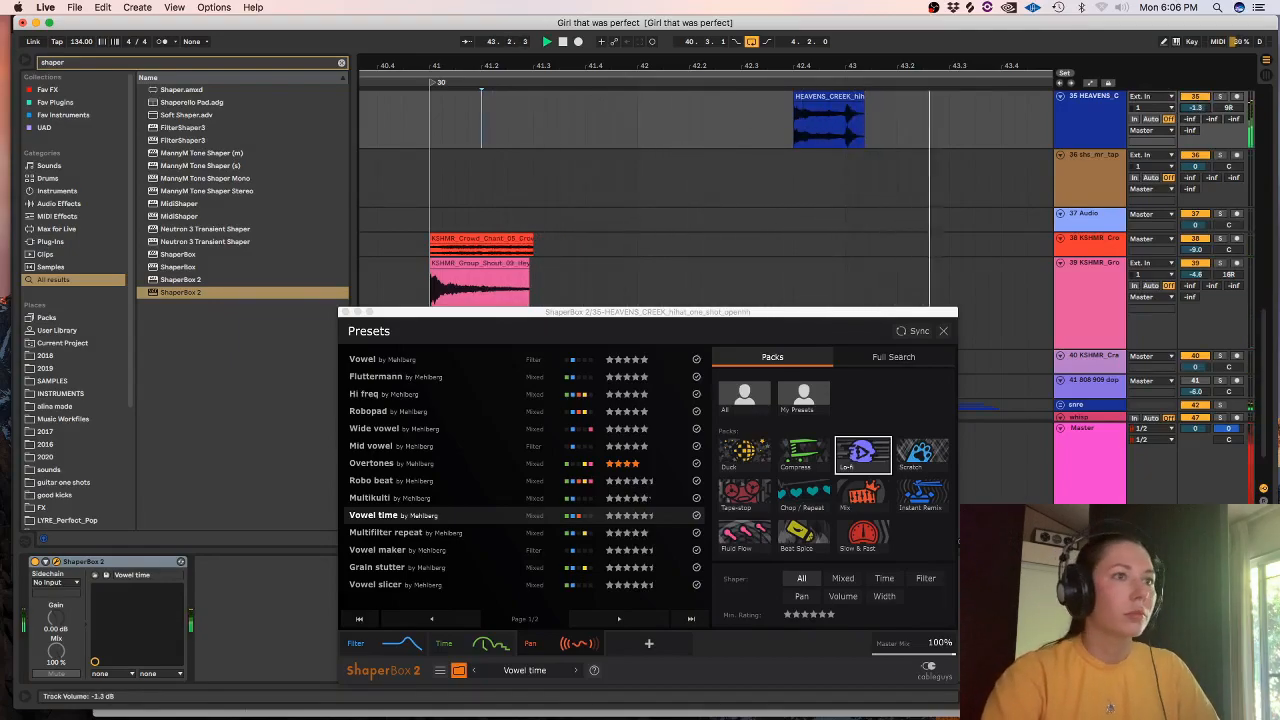
{"action": "key", "text": "space"}
- Solo the HEAVENS_CREEK track and set ShaperBox 2's master mix to 55%, playing from just before the clip
{"action": "left_click", "coordinate": [1218, 98]}
{"action": "key", "text": "space"}
{"action": "left_click", "coordinate": [920, 656]}
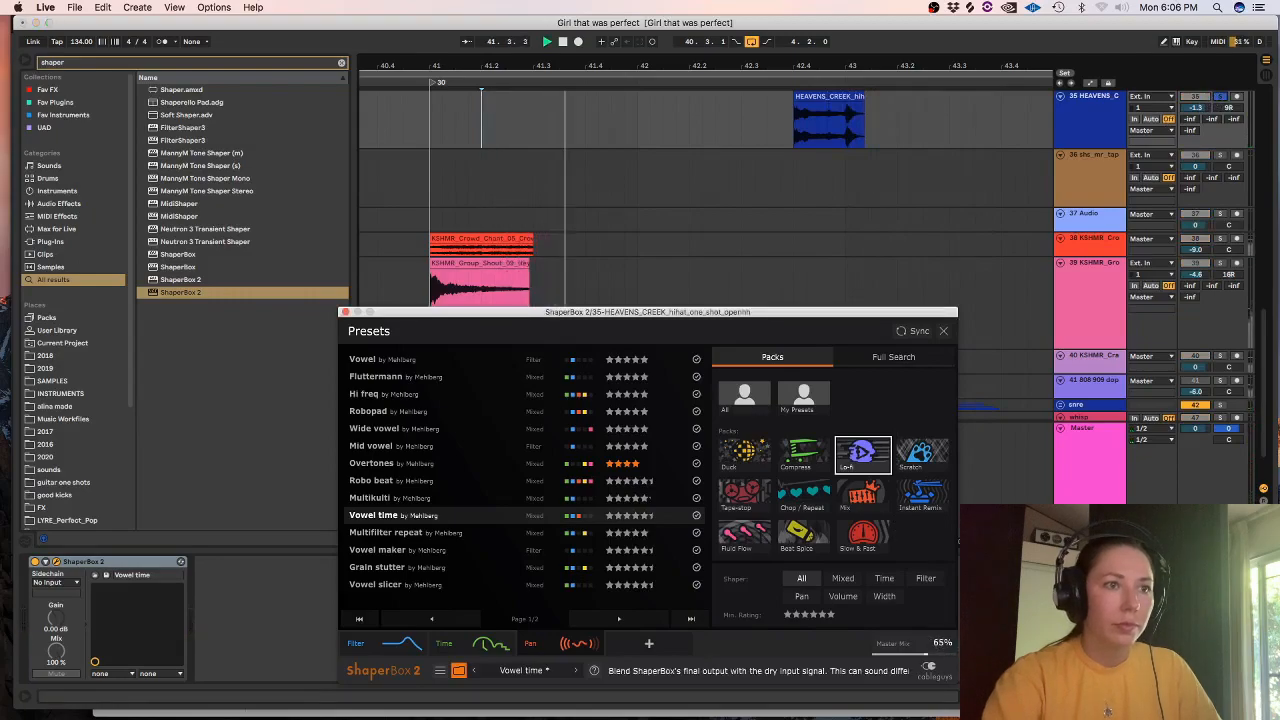
{"action": "left_click", "coordinate": [786, 124]}
{"action": "key", "text": "space"}
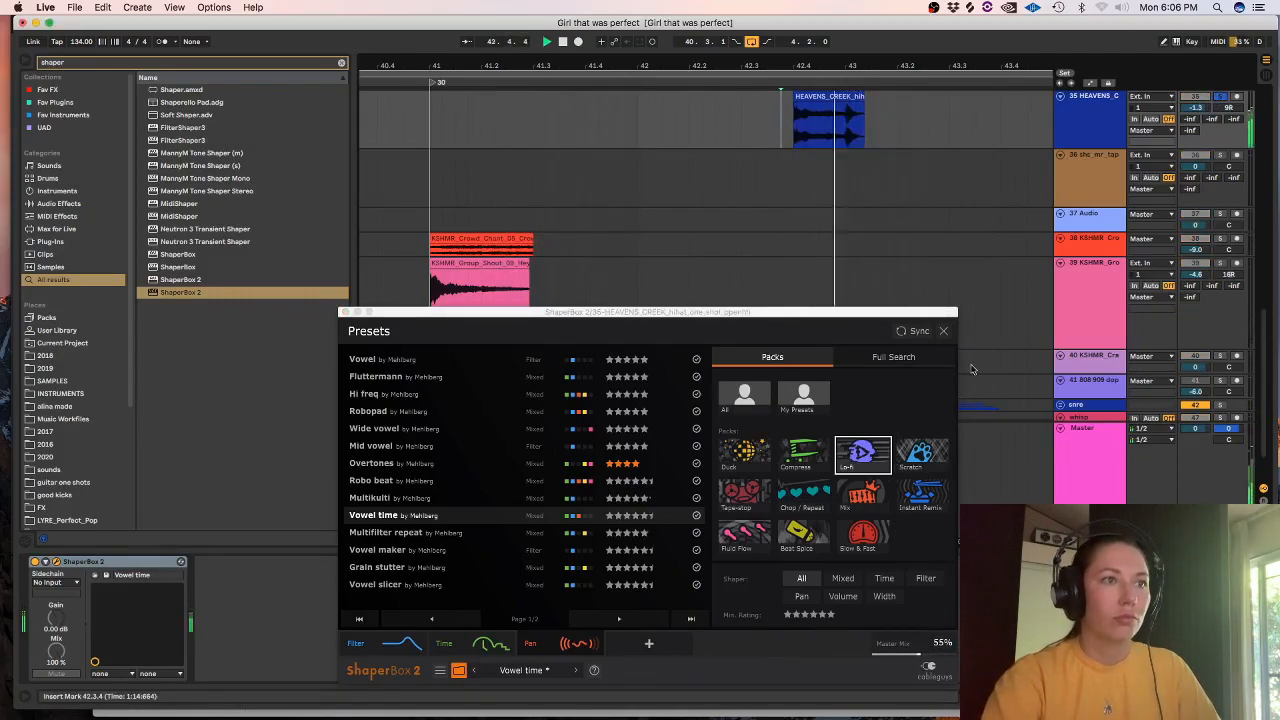
- Play the hi-hat with the full arrangement and raise ShaperBox 2's master mix to 74%
{"action": "left_click", "coordinate": [1225, 98]}
{"action": "key", "text": "space"}
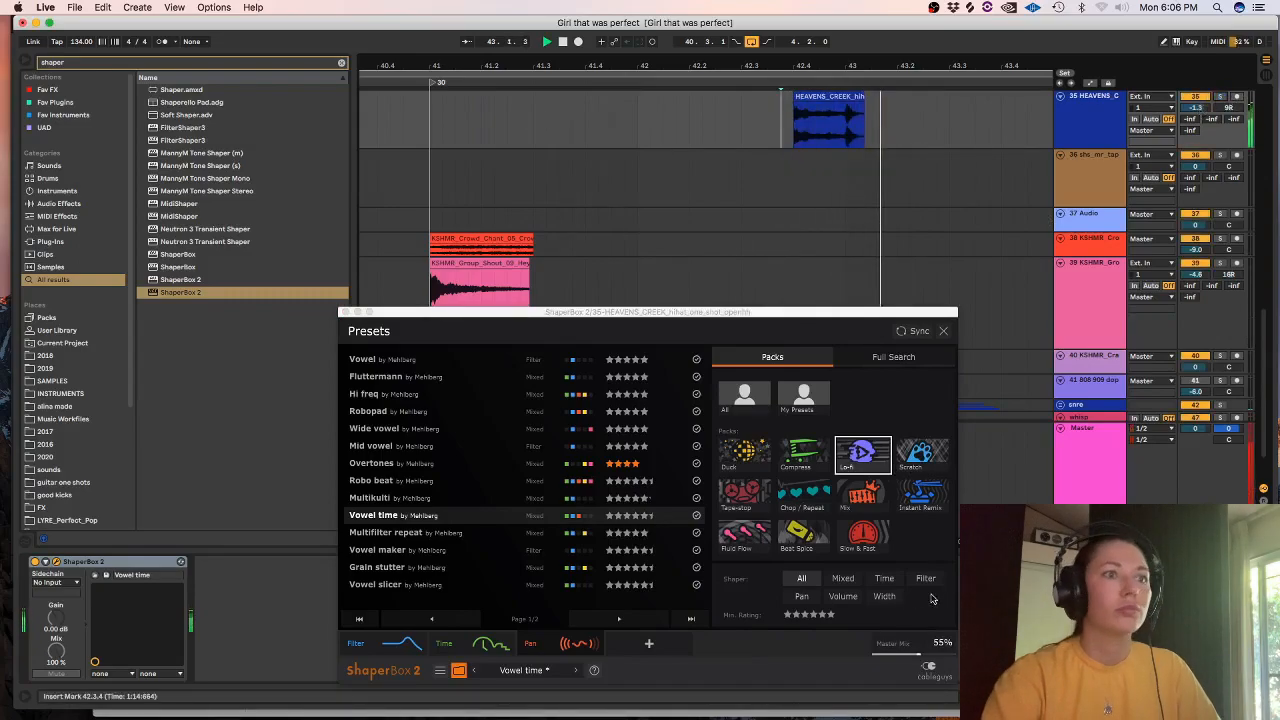
{"action": "left_click", "coordinate": [928, 655]}
{"action": "left_click_drag", "start_coordinate": [928, 664], "coordinate": [923, 658]}
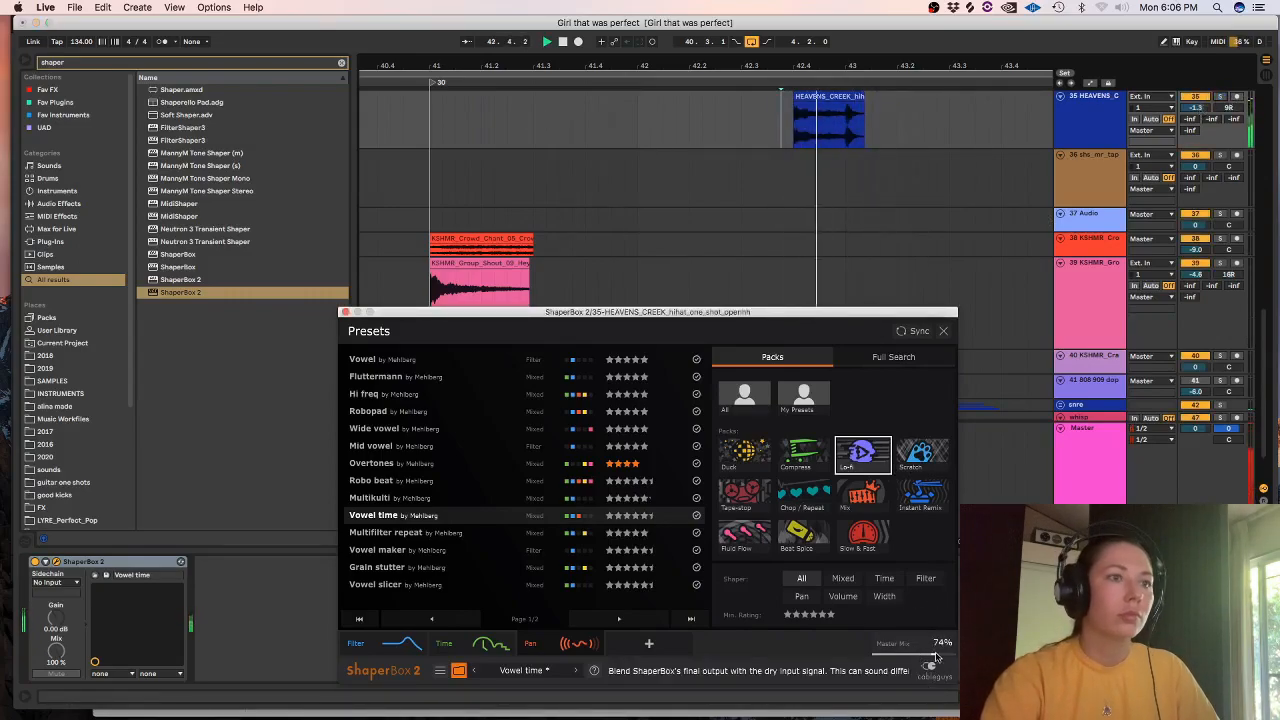
{"action": "key", "text": "space"}
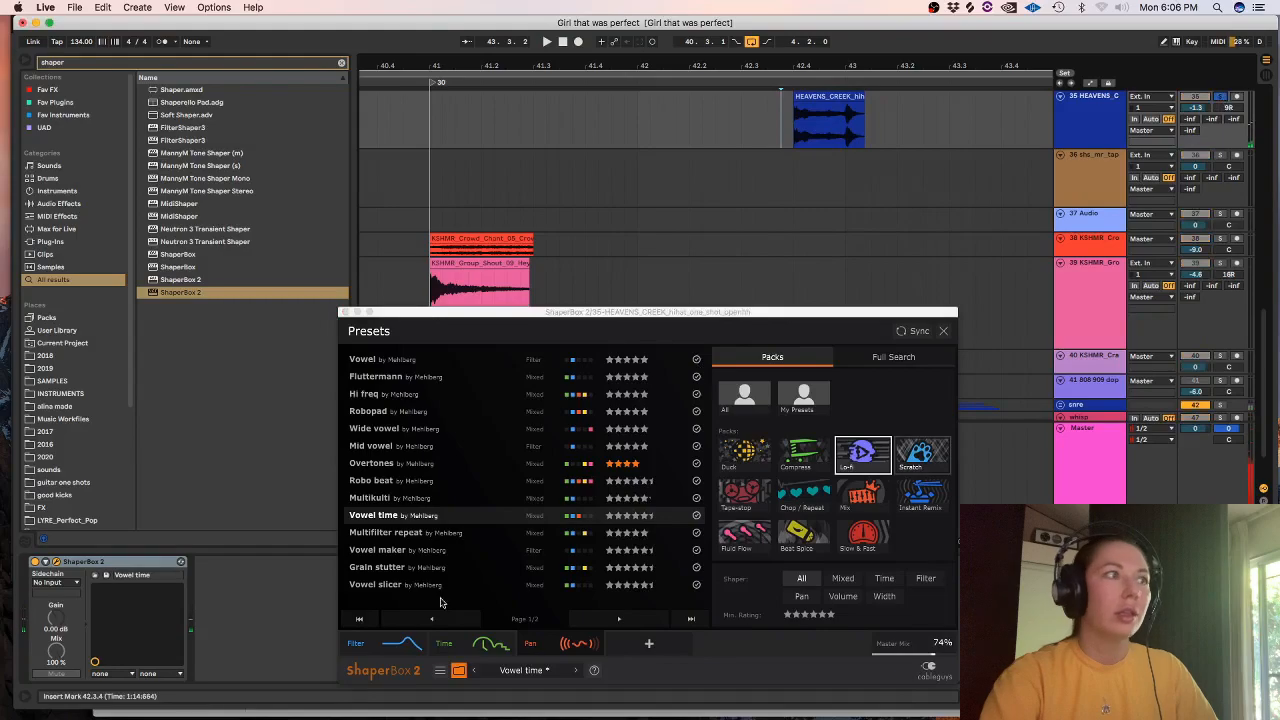
- Audition more Lo-fi presets in ShaperBox 2 and load Crispy Cream from the pack's second page
{"action": "left_click", "coordinate": [392, 533]}
{"action": "key", "text": "space"}
{"action": "key", "text": "space"}
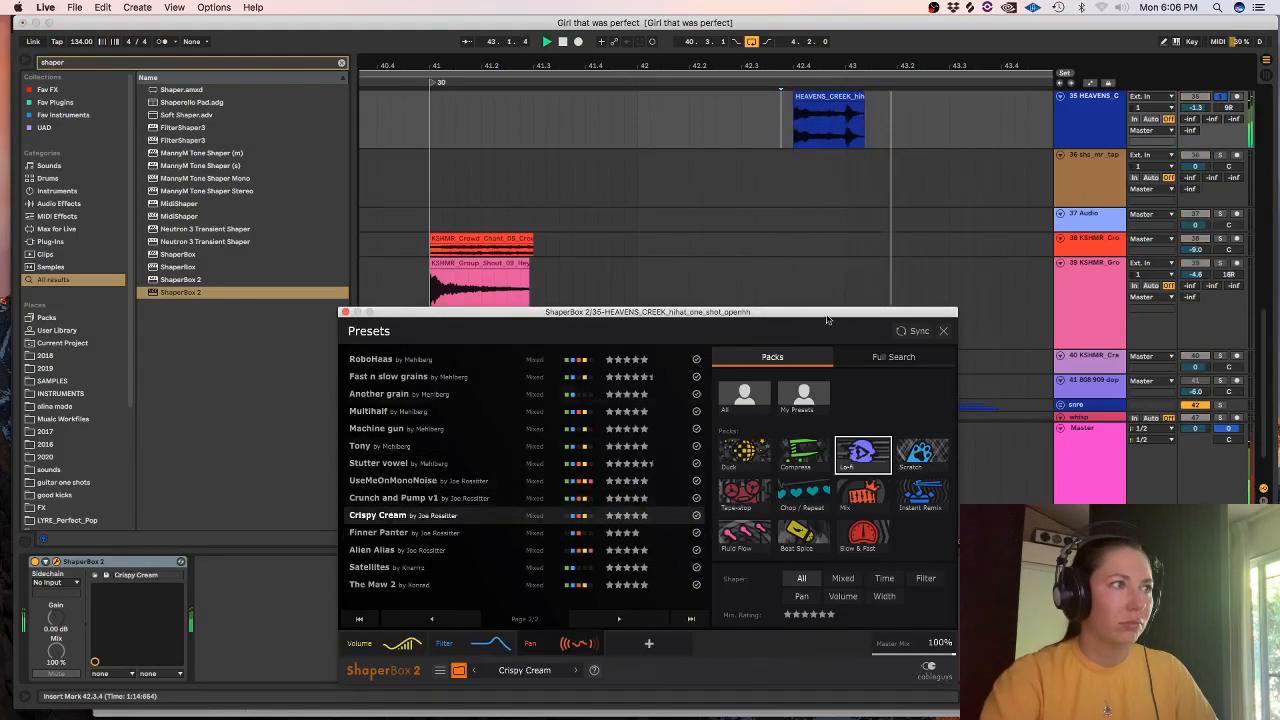
{"action": "key", "text": "space"}
{"action": "key", "text": "space"}
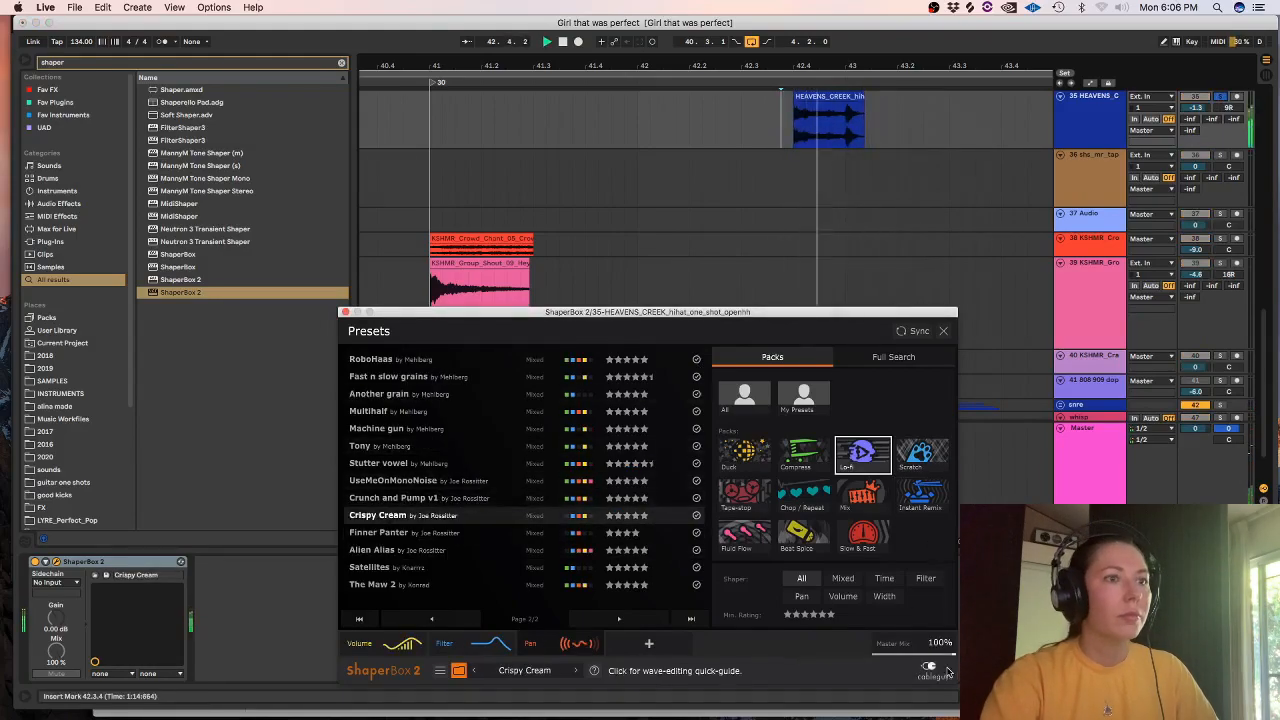
- Set the Crispy Cream preset's master mix to 68% and play the soloed hi-hat
{"action": "key", "text": "space"}
{"action": "left_click_drag", "start_coordinate": [951, 653], "coordinate": [928, 653]}
{"action": "key", "text": "space"}
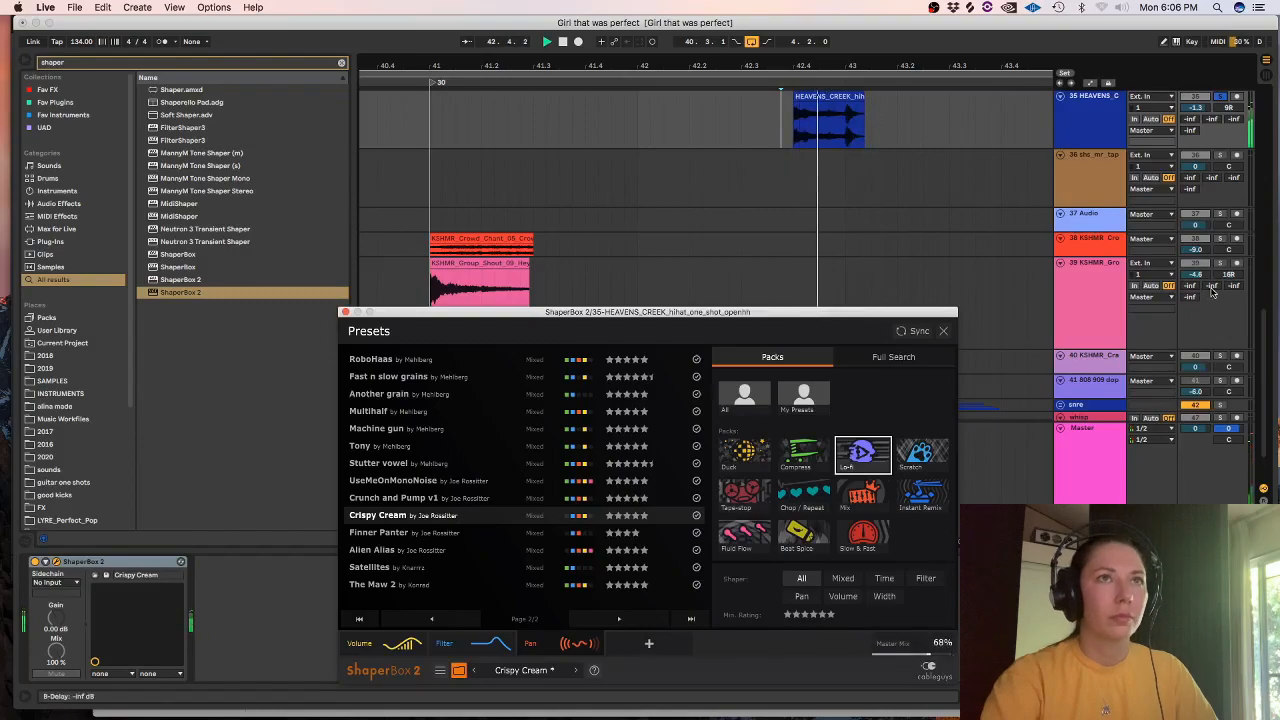
{"action": "key", "text": "space"}
- Unsolo the HEAVENS_CREEK track, fine-tune ShaperBox 2's master mix against the full arrangement and replay the section from bar 41
{"action": "left_click", "coordinate": [1221, 97]}
{"action": "key", "text": "space"}
{"action": "left_click_drag", "start_coordinate": [930, 655], "coordinate": [926, 656]}
{"action": "key", "text": "space"}
{"action": "key", "text": "space"}
{"action": "left_click", "coordinate": [442, 122]}
{"action": "key", "text": "space"}
{"action": "key", "text": "space"}
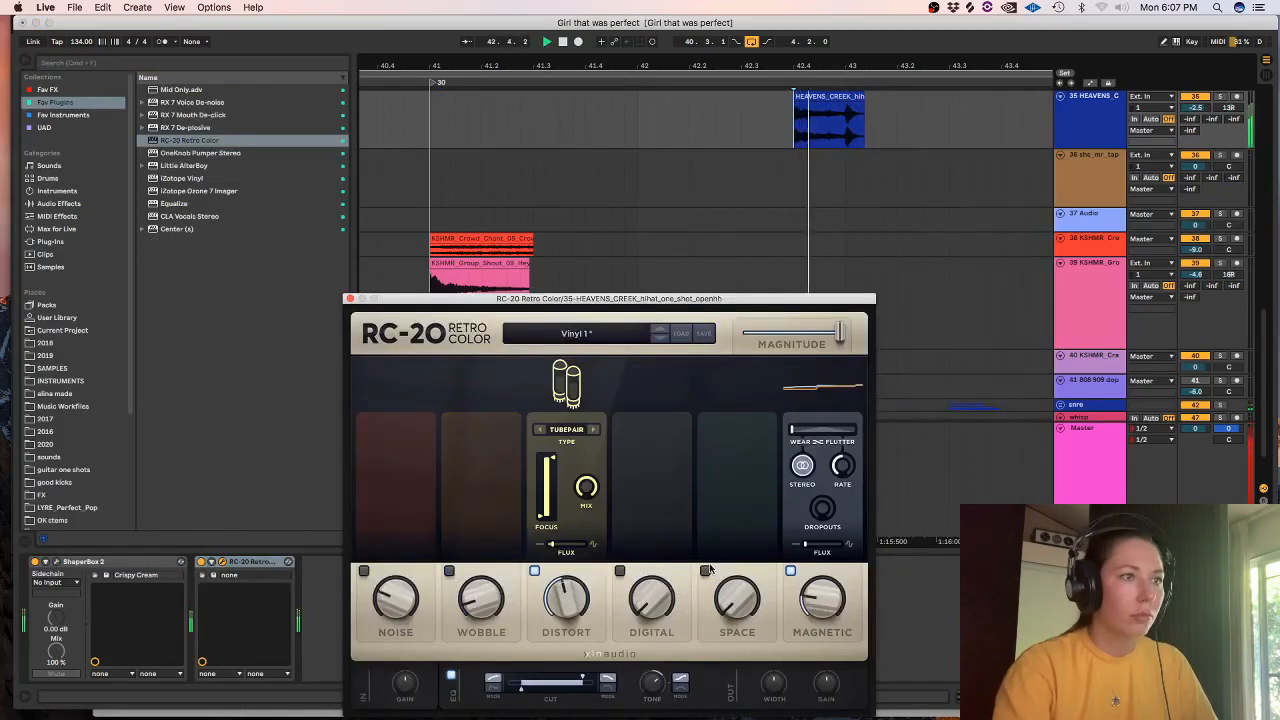
- Switch off RC-20 Retro Color's Magnetic and Distort modules, and replace the plug-in with iZotope Vinyl on the HEAVENS_CREEK track
{"action": "left_click", "coordinate": [791, 572]}
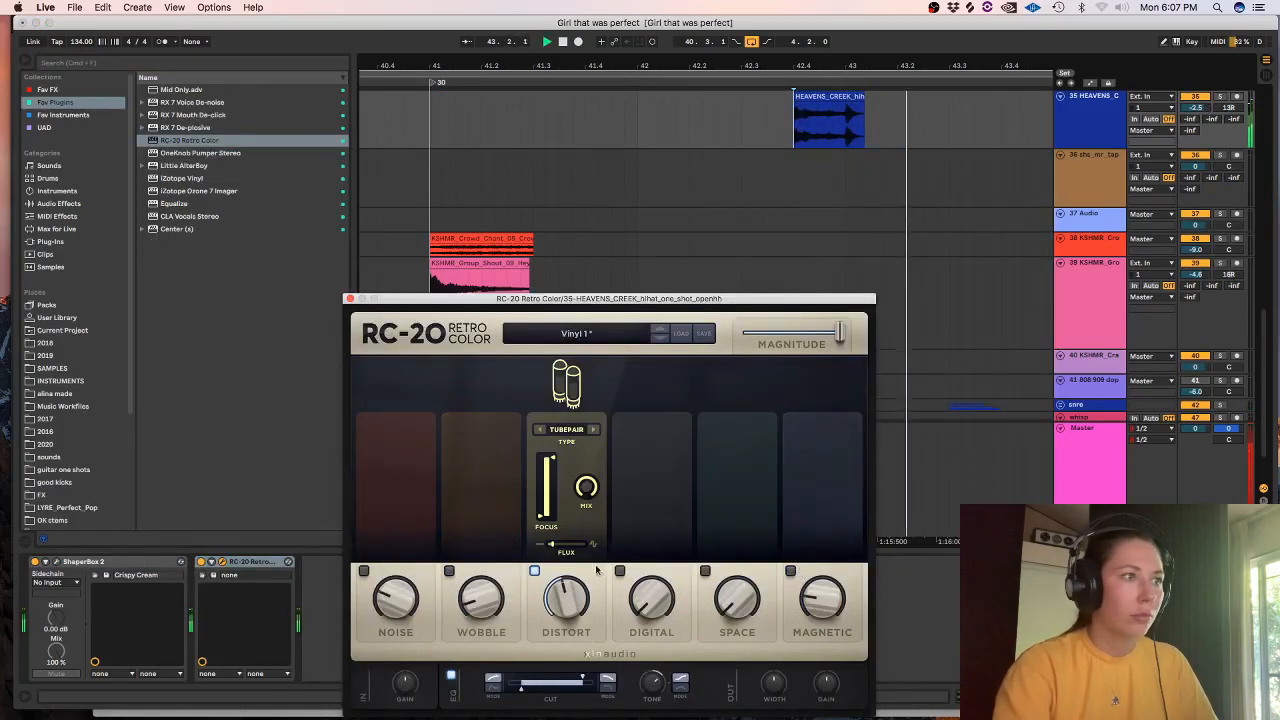
{"action": "left_click", "coordinate": [534, 570]}
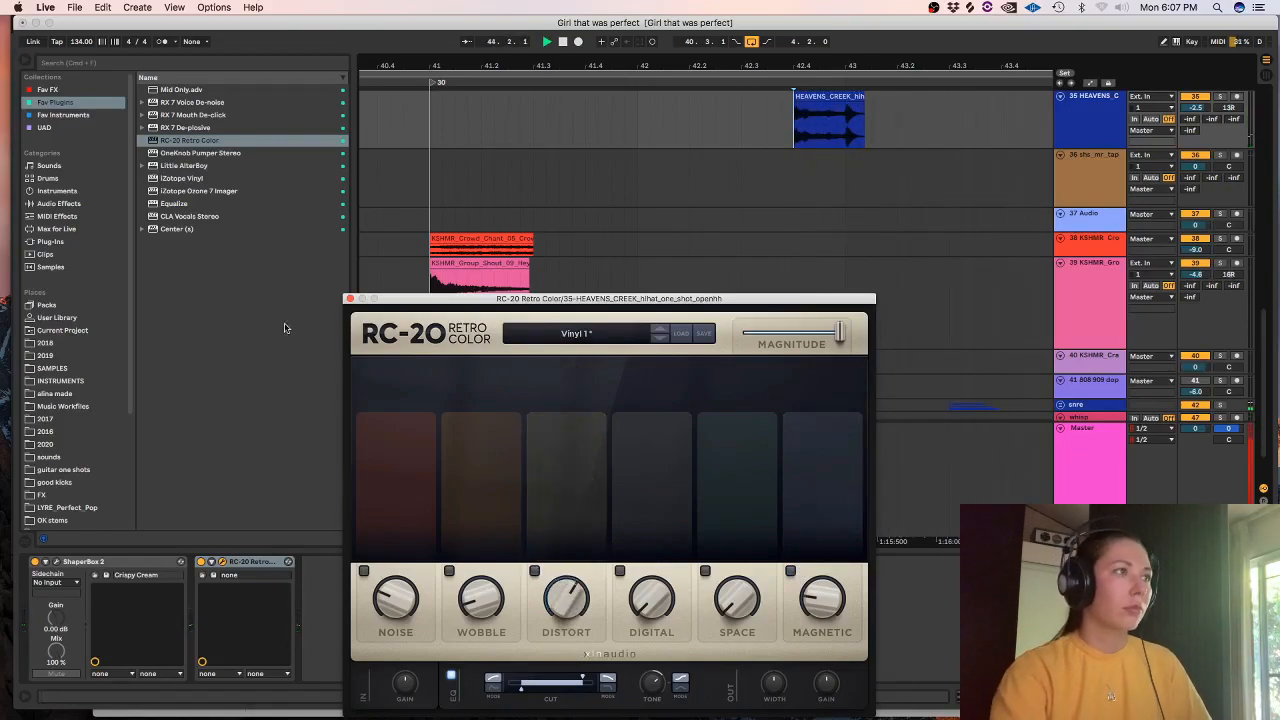
{"action": "left_click", "coordinate": [349, 300]}
{"action": "key", "text": "space"}
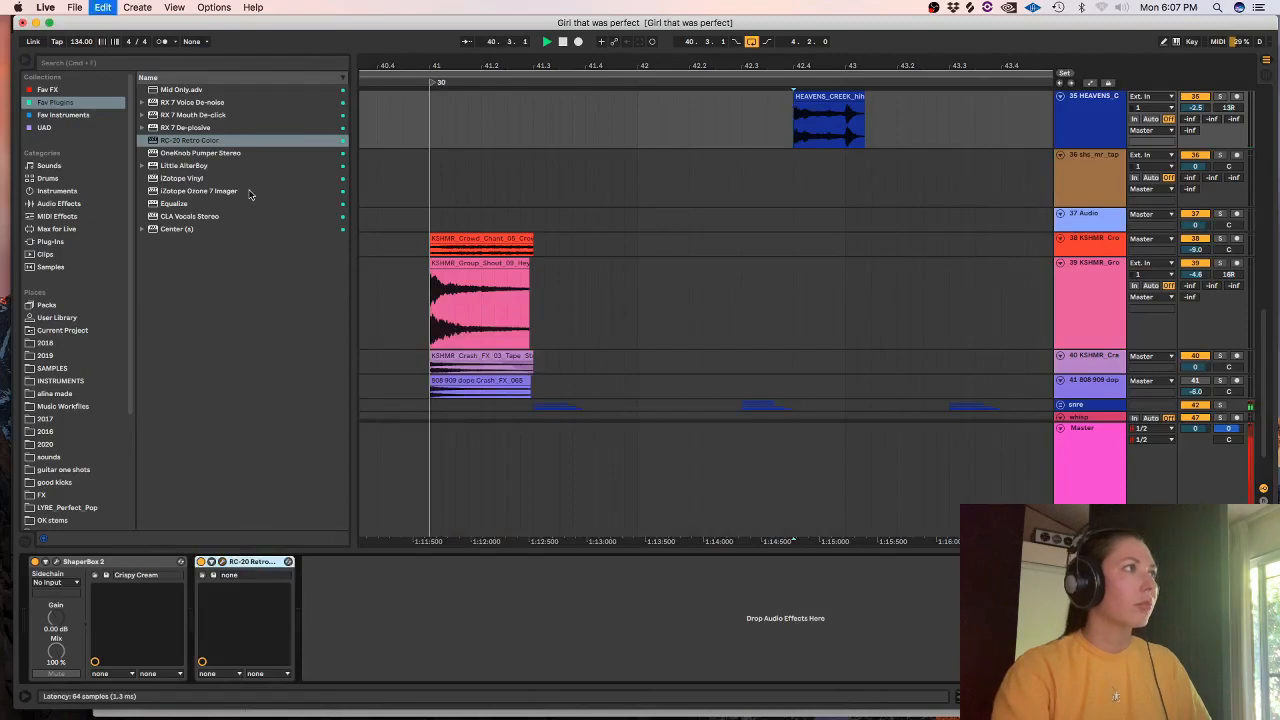
{"action": "key", "text": "Delete"}
{"action": "double_click", "coordinate": [190, 179]}
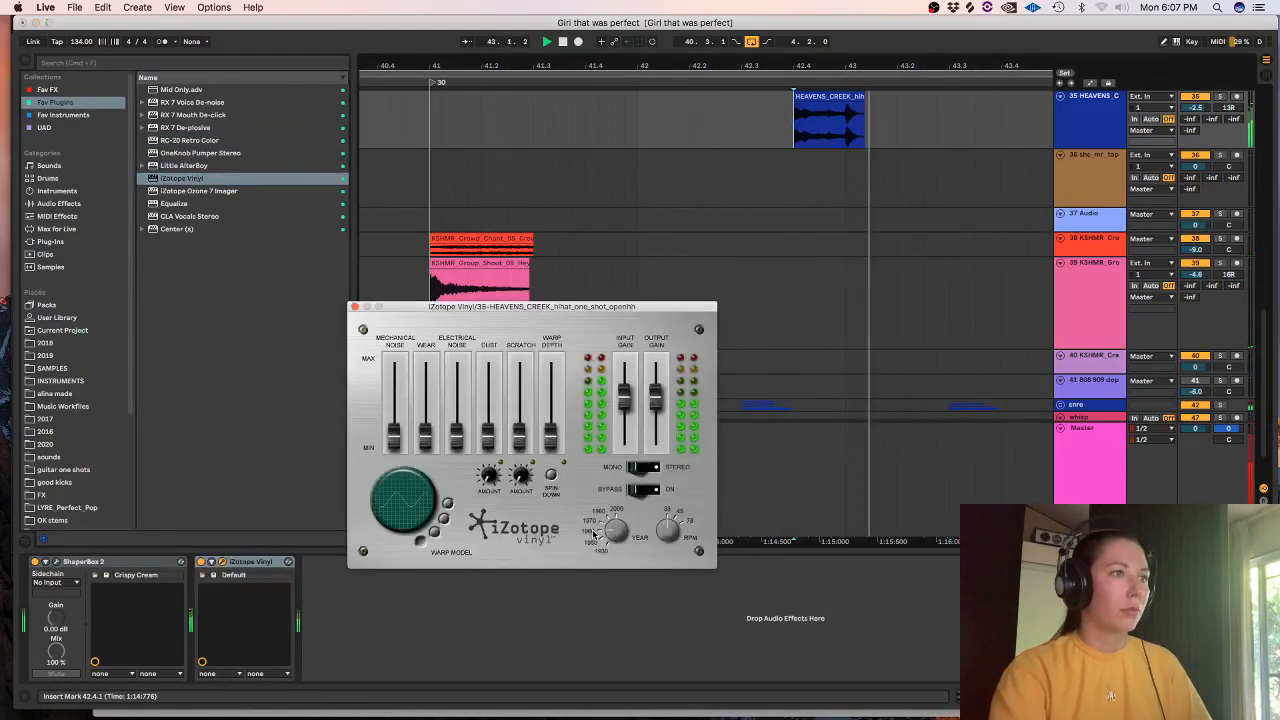
- Compare the HEAVENS_CREEK hi-hat with ShaperBox 2 bypassed and active during playback
{"action": "key", "text": "space"}
{"action": "left_click", "coordinate": [35, 562]}
{"action": "key", "text": "space"}
{"action": "key", "text": "space"}
{"action": "key", "text": "space"}
{"action": "left_click", "coordinate": [35, 562]}
{"action": "key", "text": "space"}
- Lower ShaperBox 2's master mix to 42% while the section plays, and close the ShaperBox 2 and iZotope Vinyl windows
{"action": "left_click", "coordinate": [56, 562]}
{"action": "key", "text": "space"}
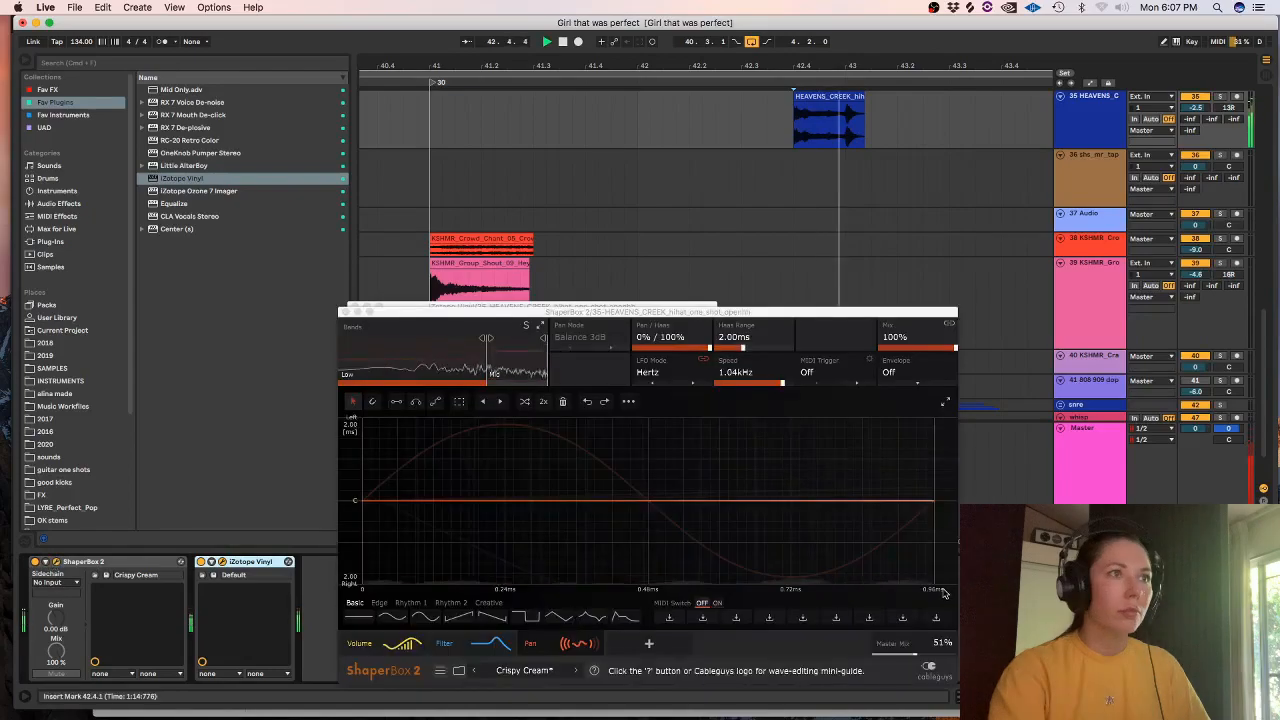
{"action": "left_click_drag", "start_coordinate": [920, 643], "coordinate": [917, 655]}
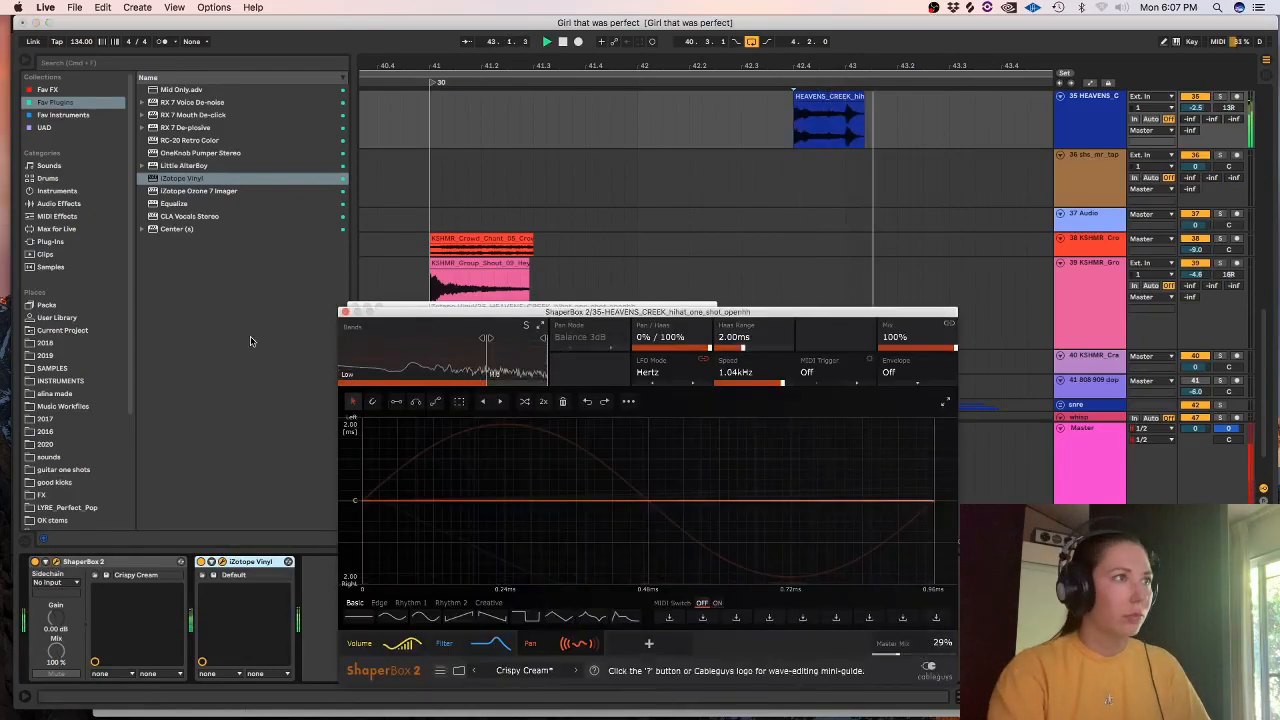
{"action": "left_click_drag", "start_coordinate": [898, 657], "coordinate": [907, 654]}
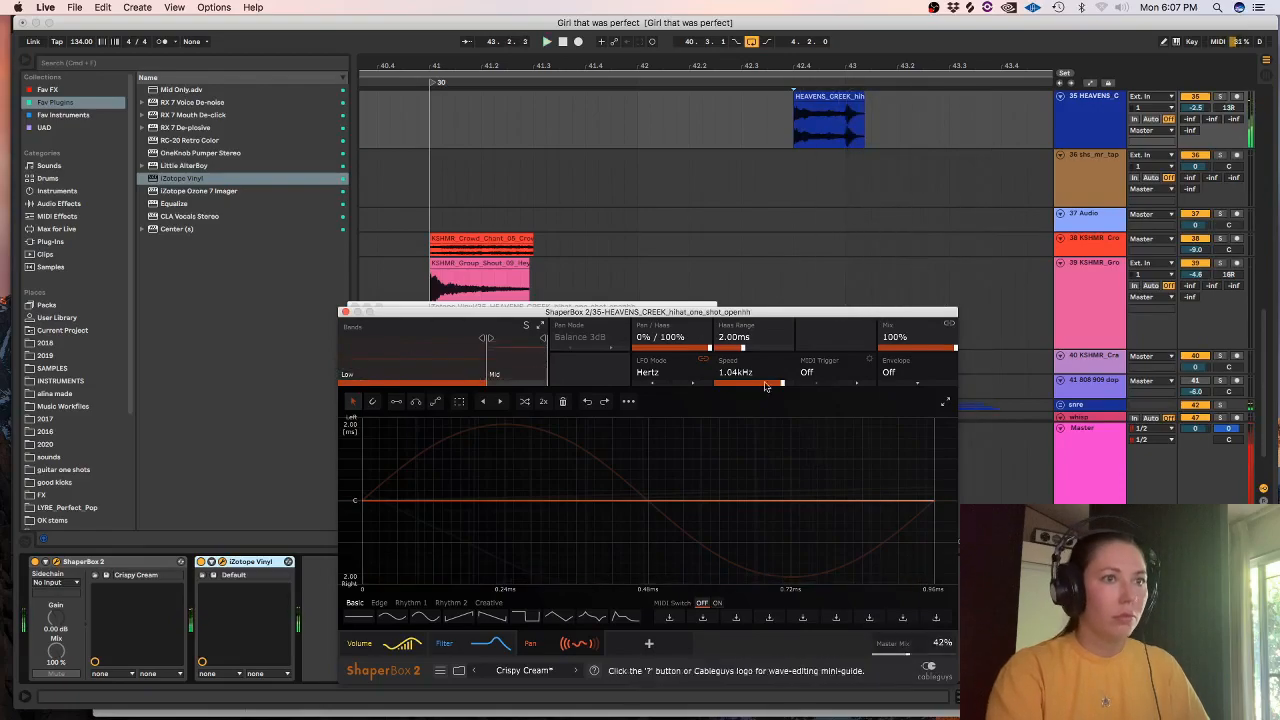
{"action": "left_click", "coordinate": [345, 312]}
{"action": "left_click", "coordinate": [355, 307]}
- Set the pizzicato chord clip at bar 44 to Complex warp mode and place warp markers around its note, pulling the end marker earlier
{"action": "left_click_drag", "start_coordinate": [432, 128], "coordinate": [443, 127]}
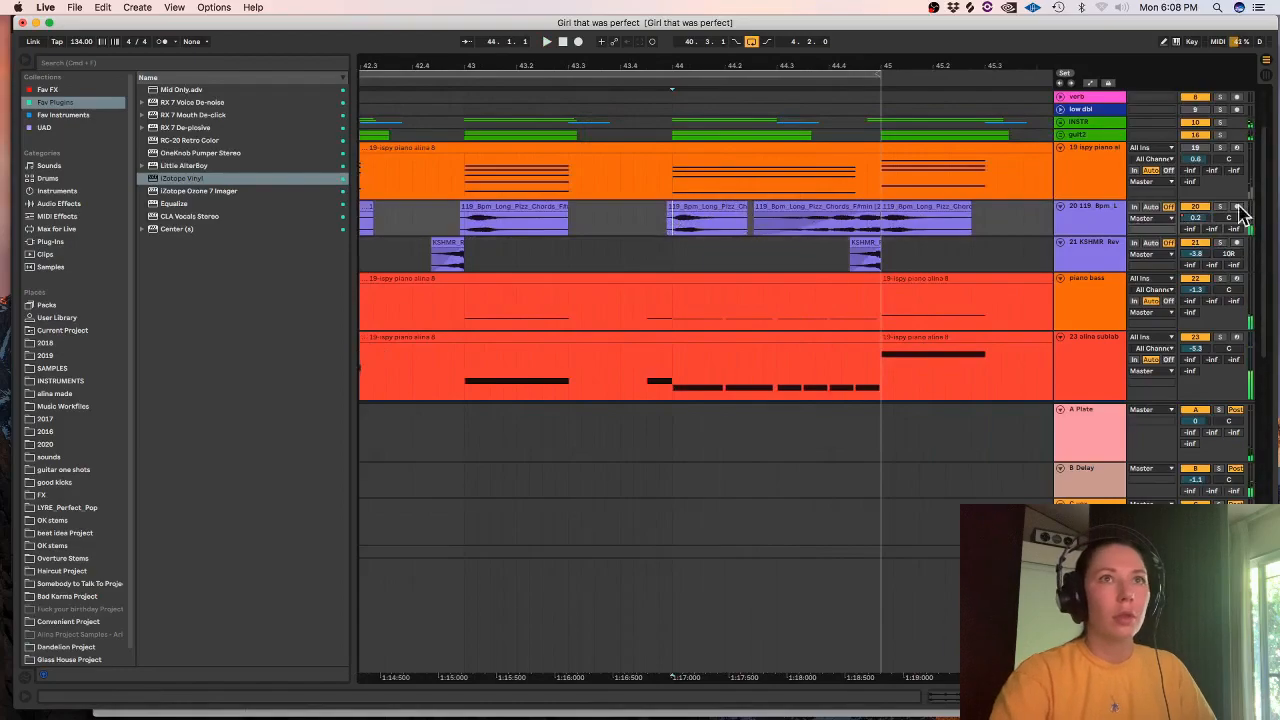
{"action": "double_click", "coordinate": [707, 218]}
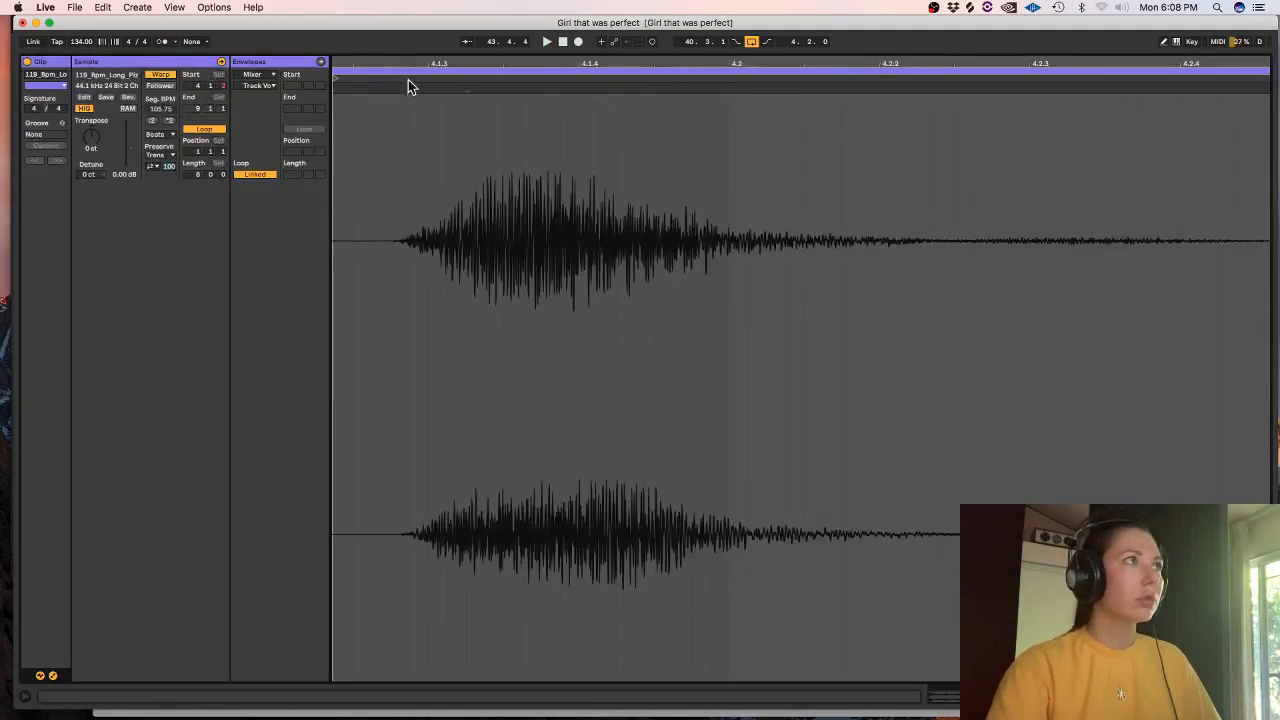
{"action": "left_click", "coordinate": [470, 88]}
{"action": "left_click", "coordinate": [158, 134]}
{"action": "left_click", "coordinate": [160, 182]}
{"action": "left_click_drag", "start_coordinate": [1212, 88], "coordinate": [1109, 108]}
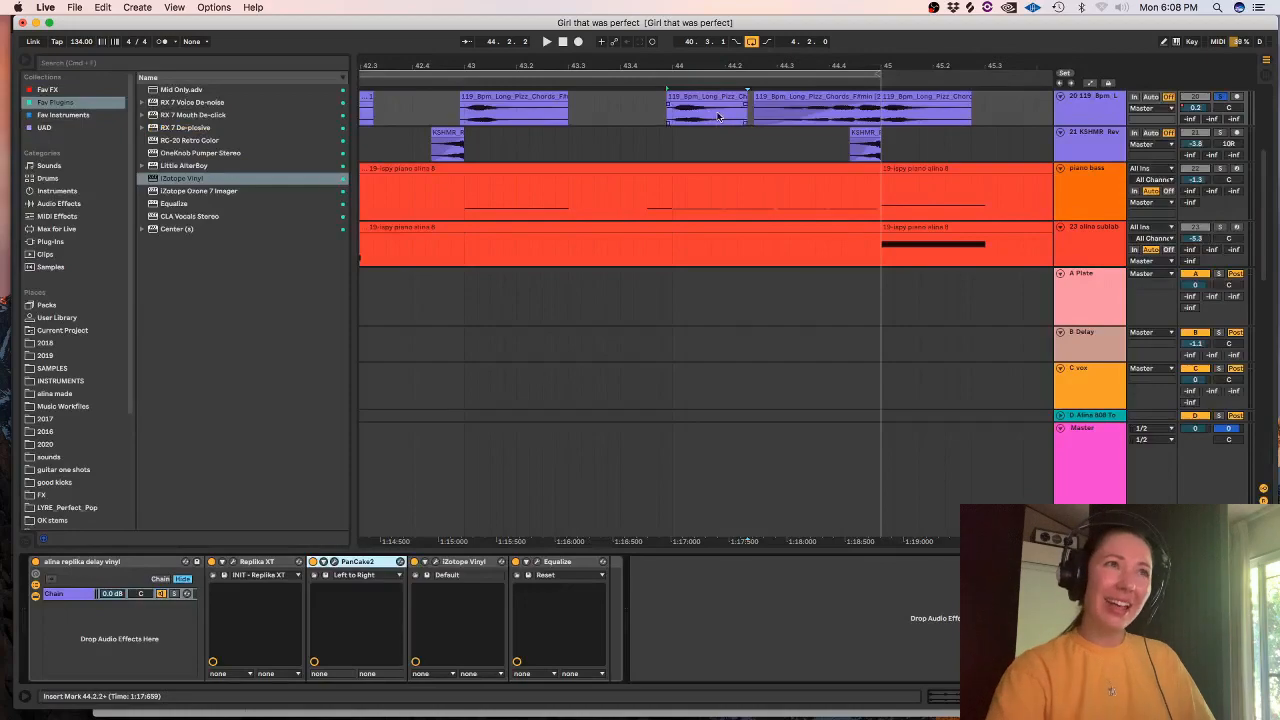
- Play the soloed pizzicato track and stretch the clip's end warp marker to a later position
{"action": "left_click", "coordinate": [646, 115]}
{"action": "key", "text": "space"}
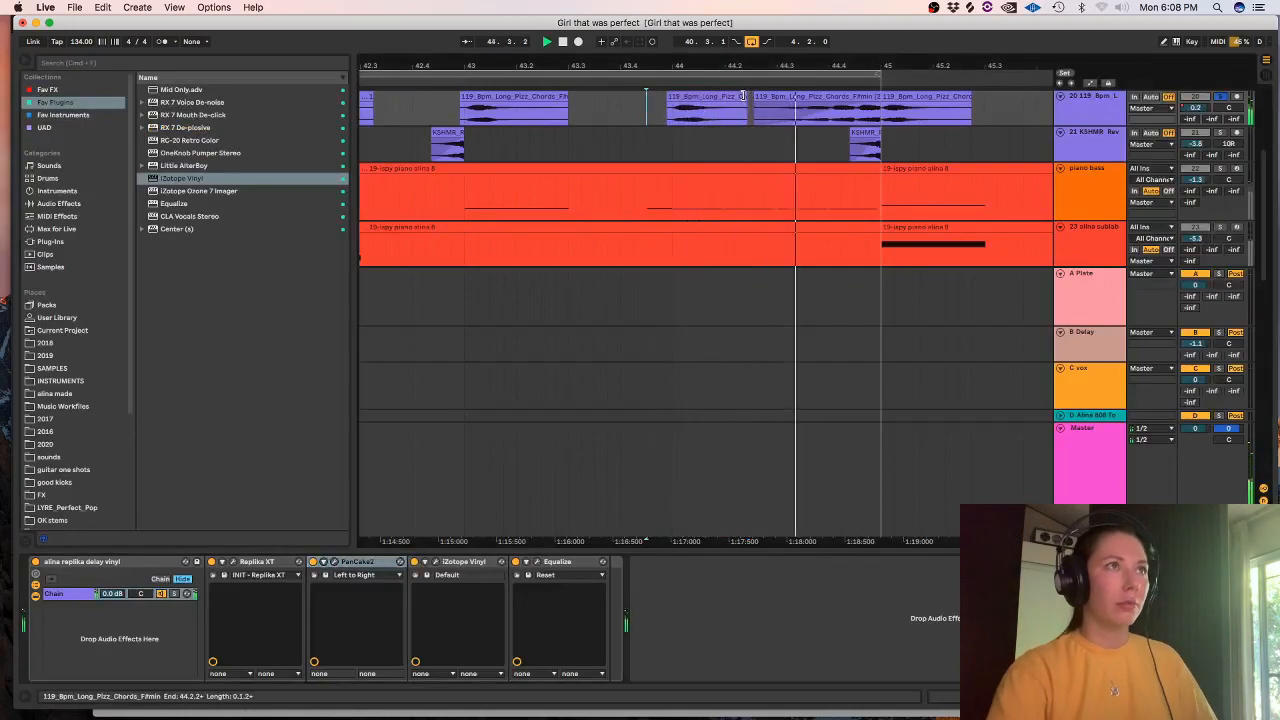
{"action": "left_click", "coordinate": [743, 95]}
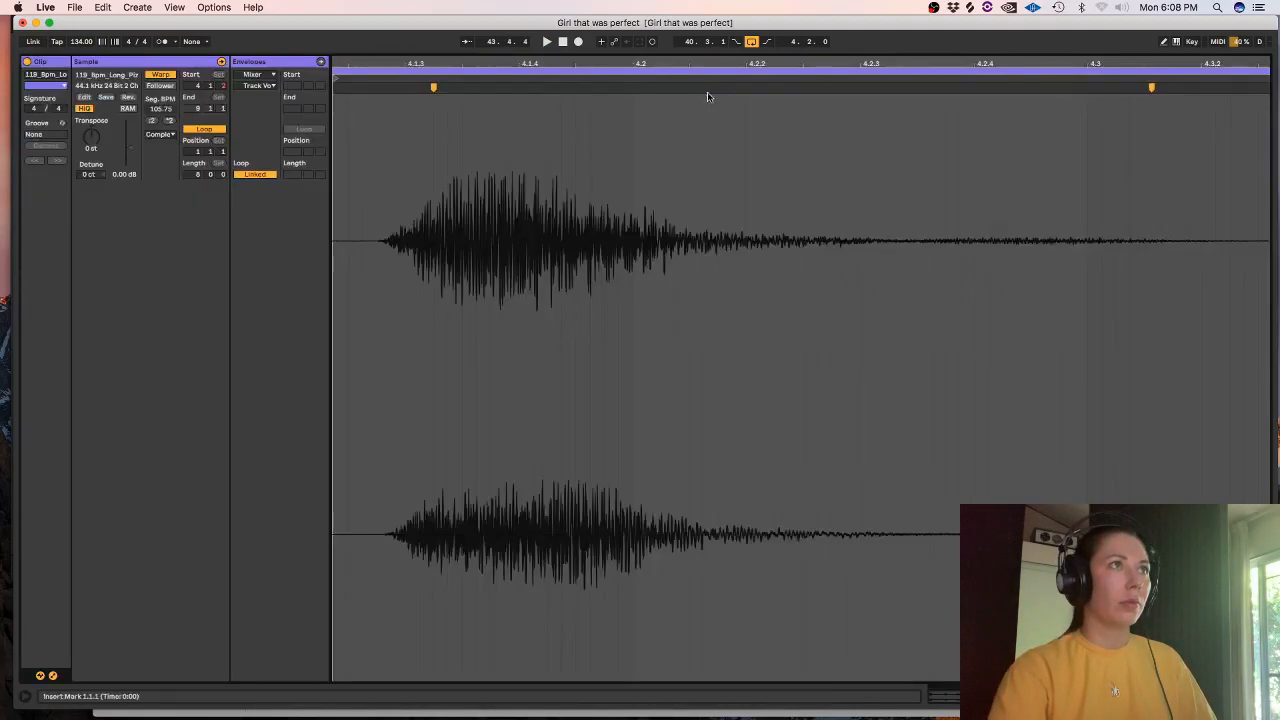
{"action": "left_click_drag", "start_coordinate": [1151, 85], "coordinate": [1266, 100]}
{"action": "key", "text": "space"}
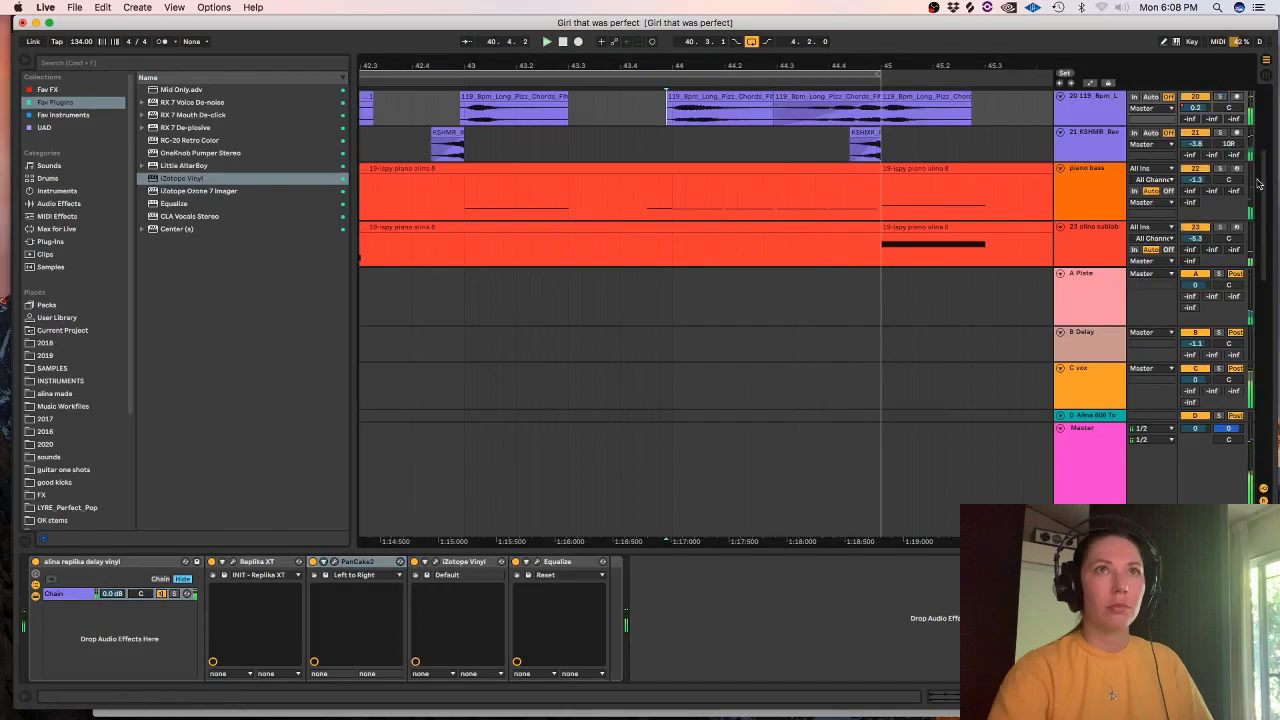
- Shift the boundary between the bar 44 pizzicato chord clips slightly earlier and replay the passage from just before bar 44
{"action": "scroll", "coordinate": [1260, 157], "scroll_direction": "up", "scroll_amount": 3}
{"action": "left_click_drag", "start_coordinate": [774, 168], "coordinate": [754, 168]}
{"action": "left_click", "coordinate": [621, 184]}
{"action": "key", "text": "space"}
{"action": "key", "text": "space"}
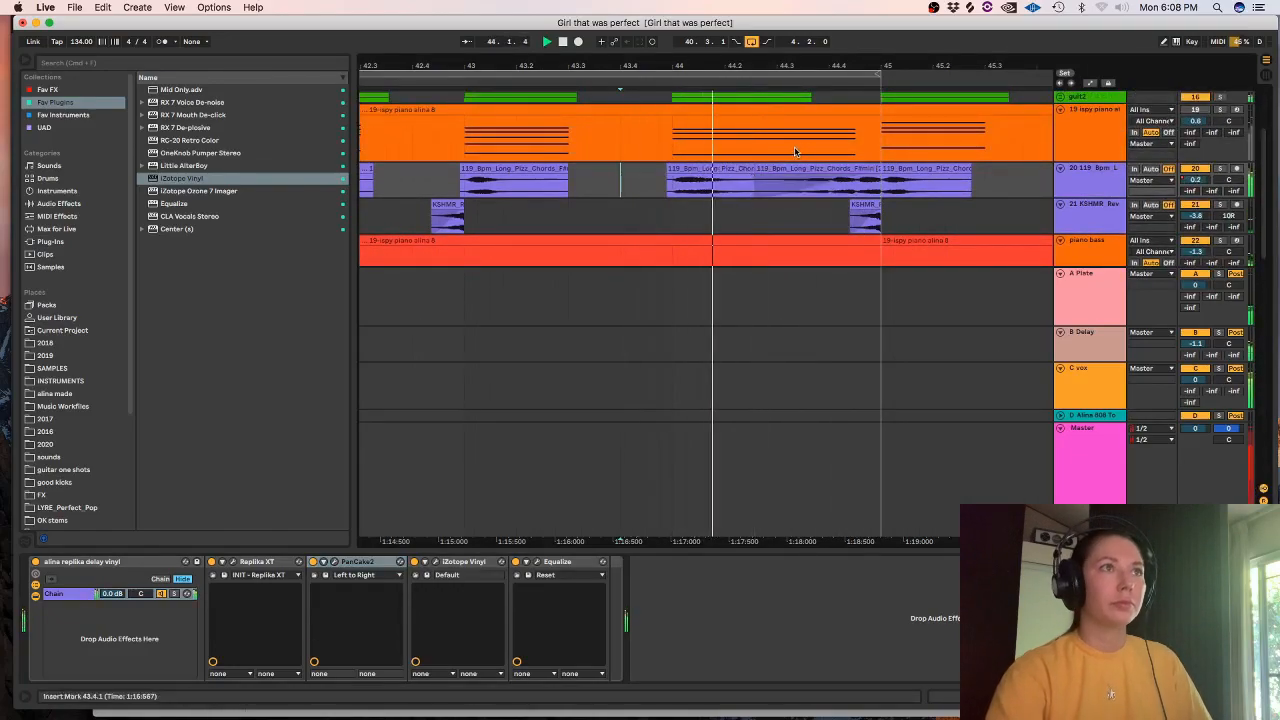
{"action": "left_click", "coordinate": [660, 210]}
{"action": "key", "text": "space"}
{"action": "key", "text": "minus"}
{"action": "key", "text": "minus"}
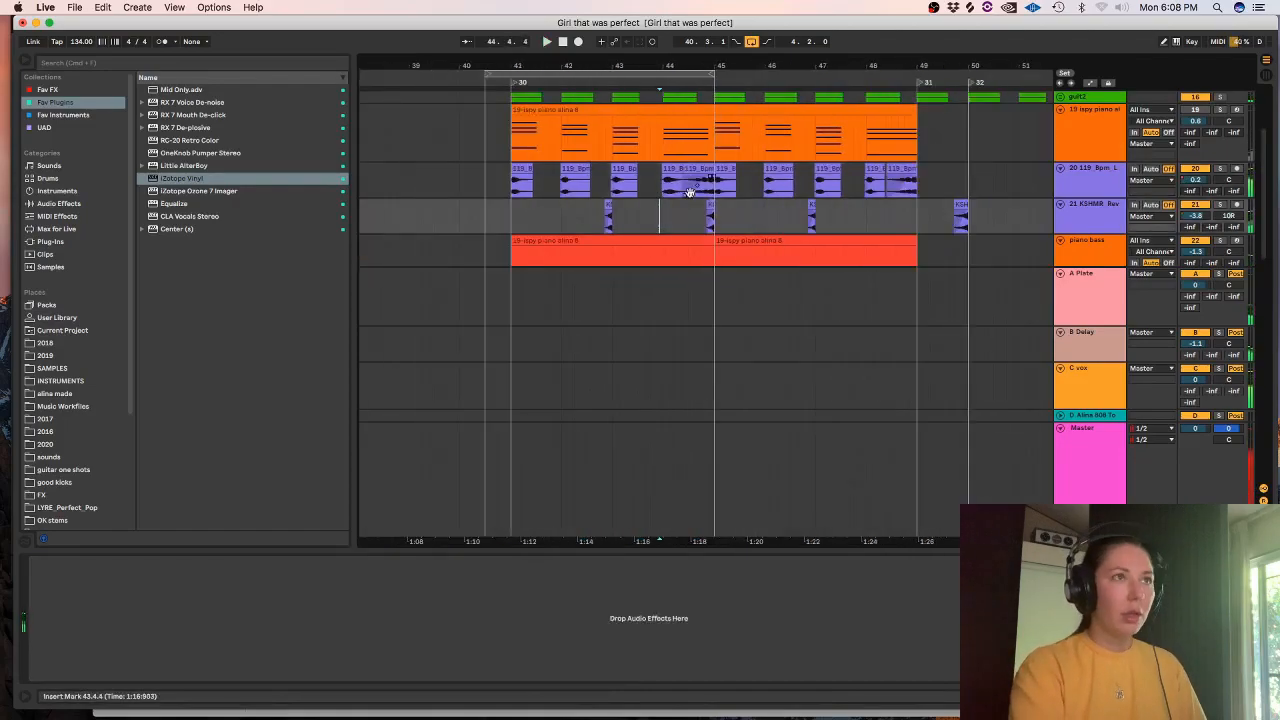
- Insert a new MIDI track below track 21, the KSHMR reverse track
{"action": "key", "text": "super+alt+l"}
{"action": "left_click", "coordinate": [1089, 225]}
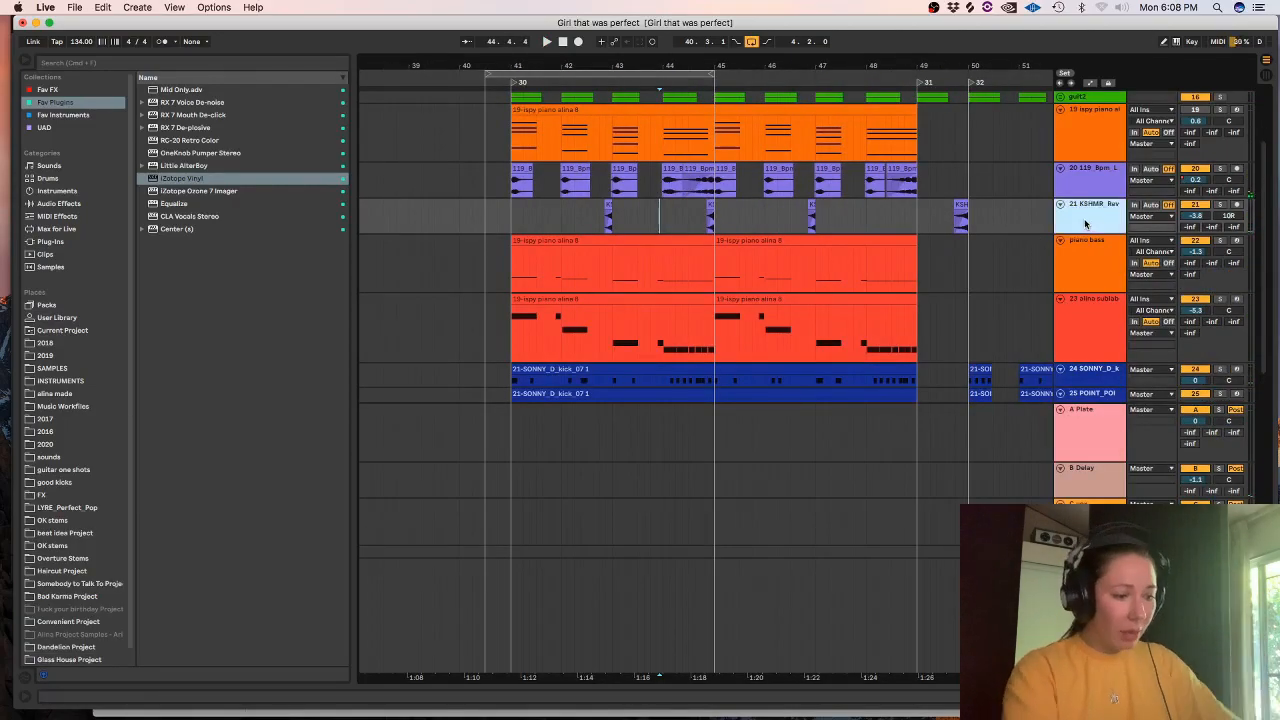
{"action": "key", "text": "super+shift+t"}
{"action": "left_click", "coordinate": [209, 6]}
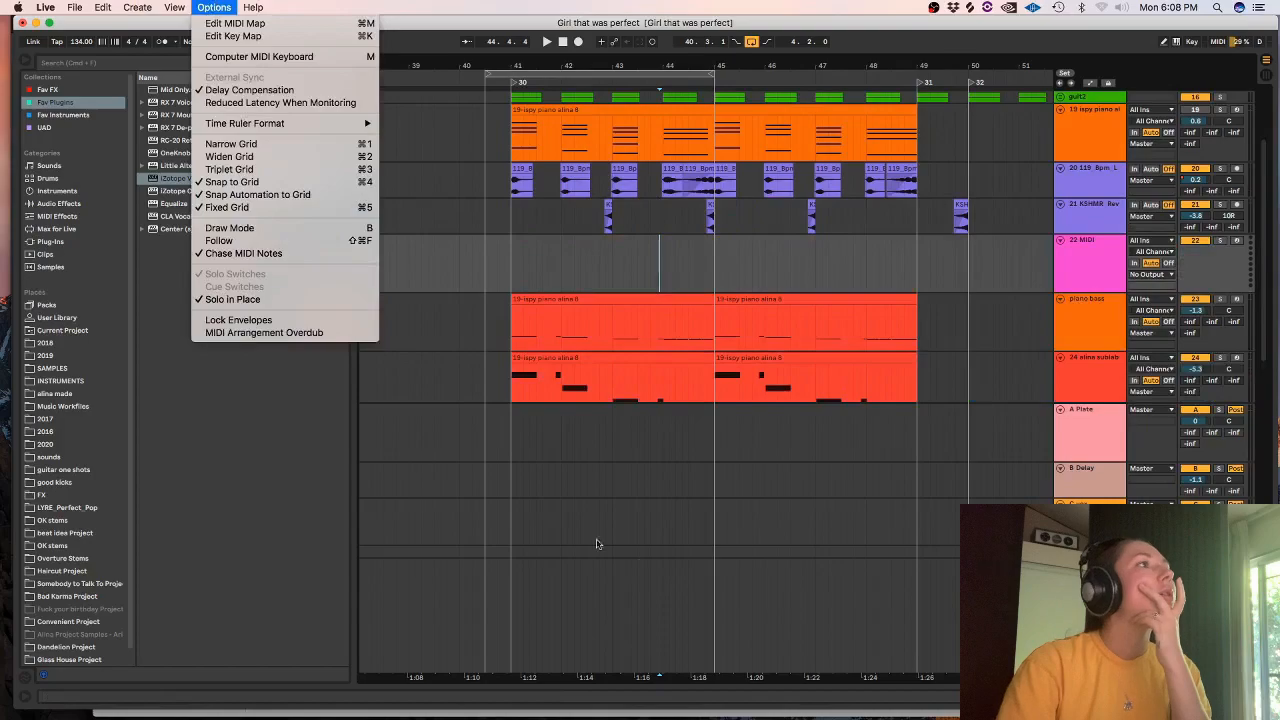
{"action": "left_click", "coordinate": [597, 542]}
- Switch off the vocal chain rack on the C vox return track and turn off Delay Compensation
{"action": "key", "text": "super+alt+r"}
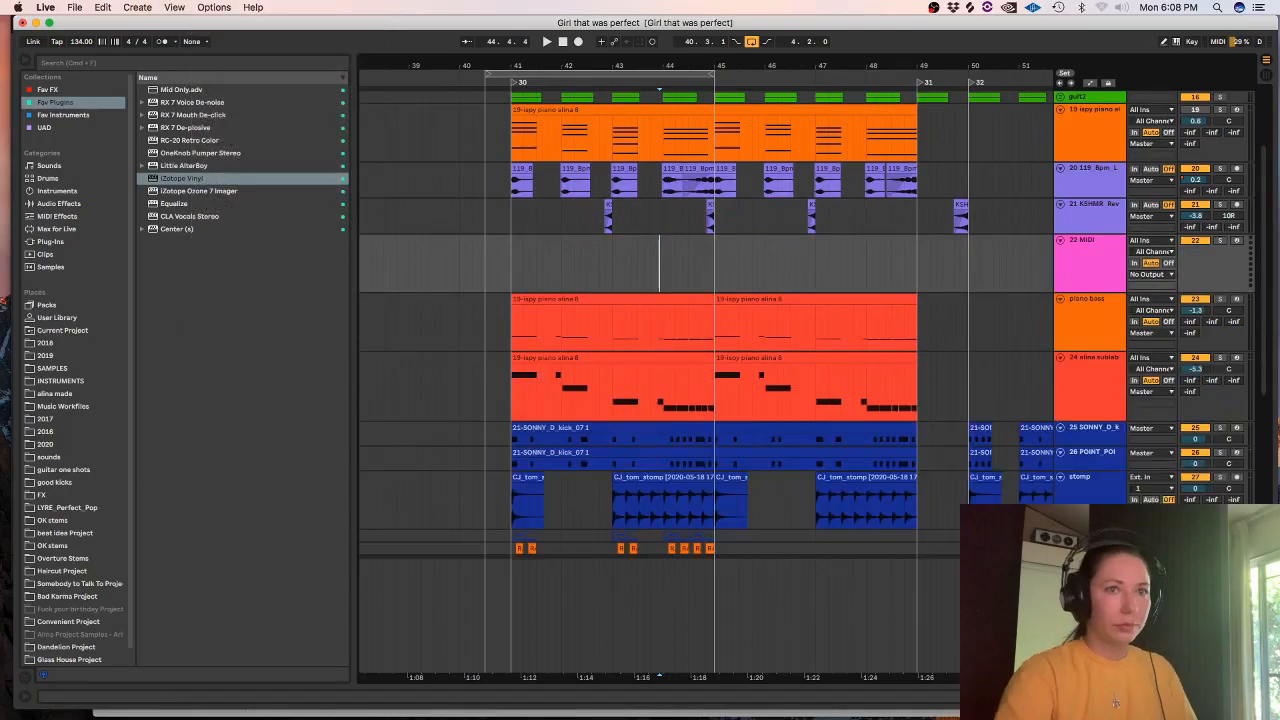
{"action": "key", "text": "super+alt+r"}
{"action": "left_click", "coordinate": [1085, 506]}
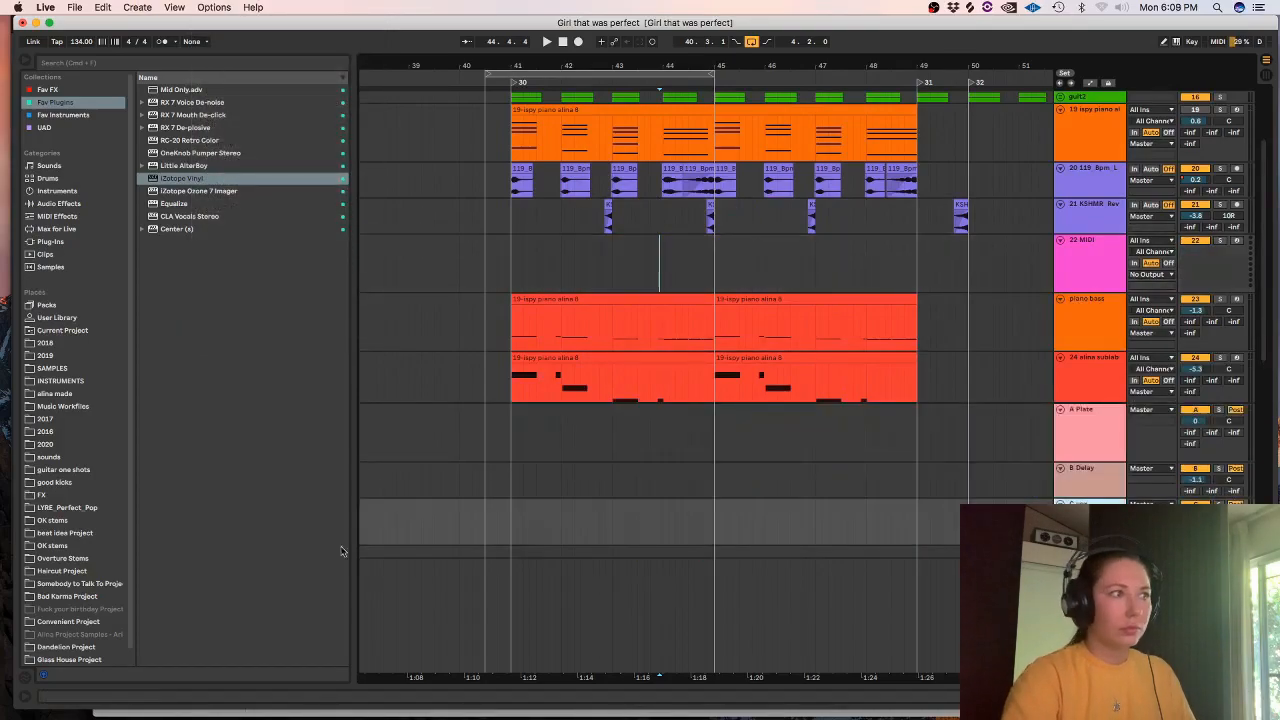
{"action": "key", "text": "shift+Tab"}
{"action": "left_click", "coordinate": [35, 563]}
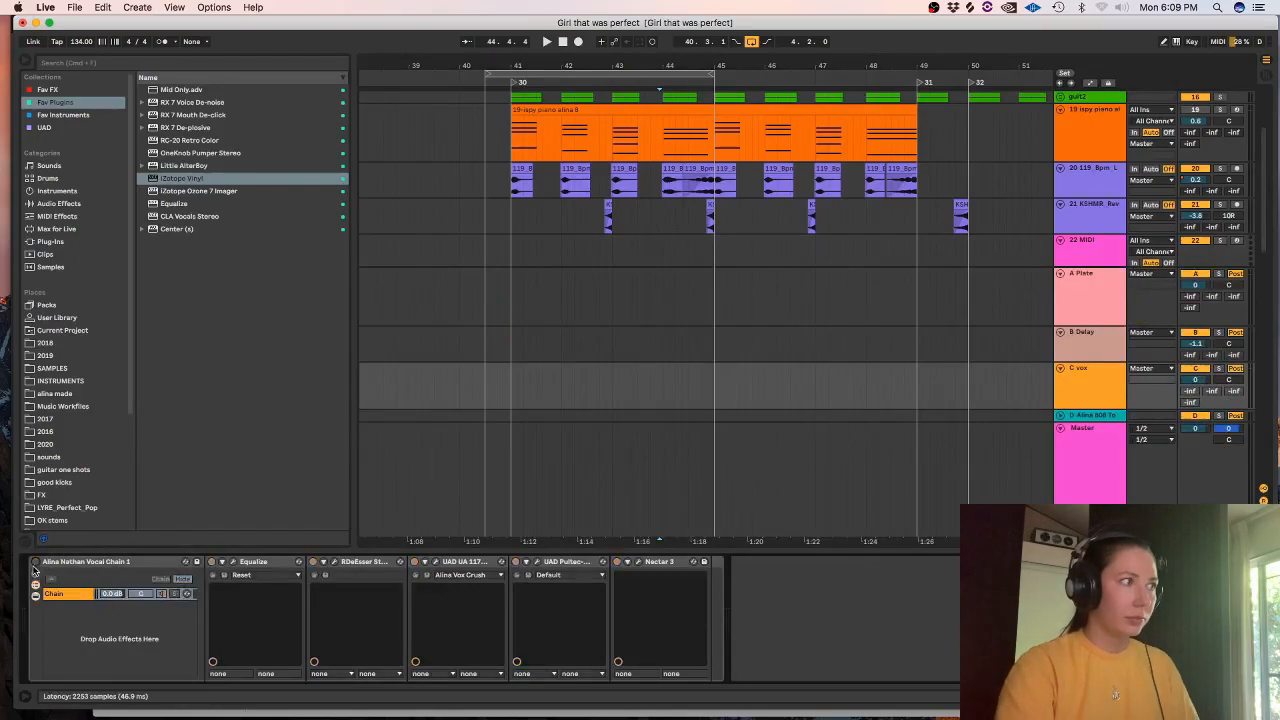
{"action": "key", "text": "super+alt+l"}
{"action": "left_click", "coordinate": [213, 7]}
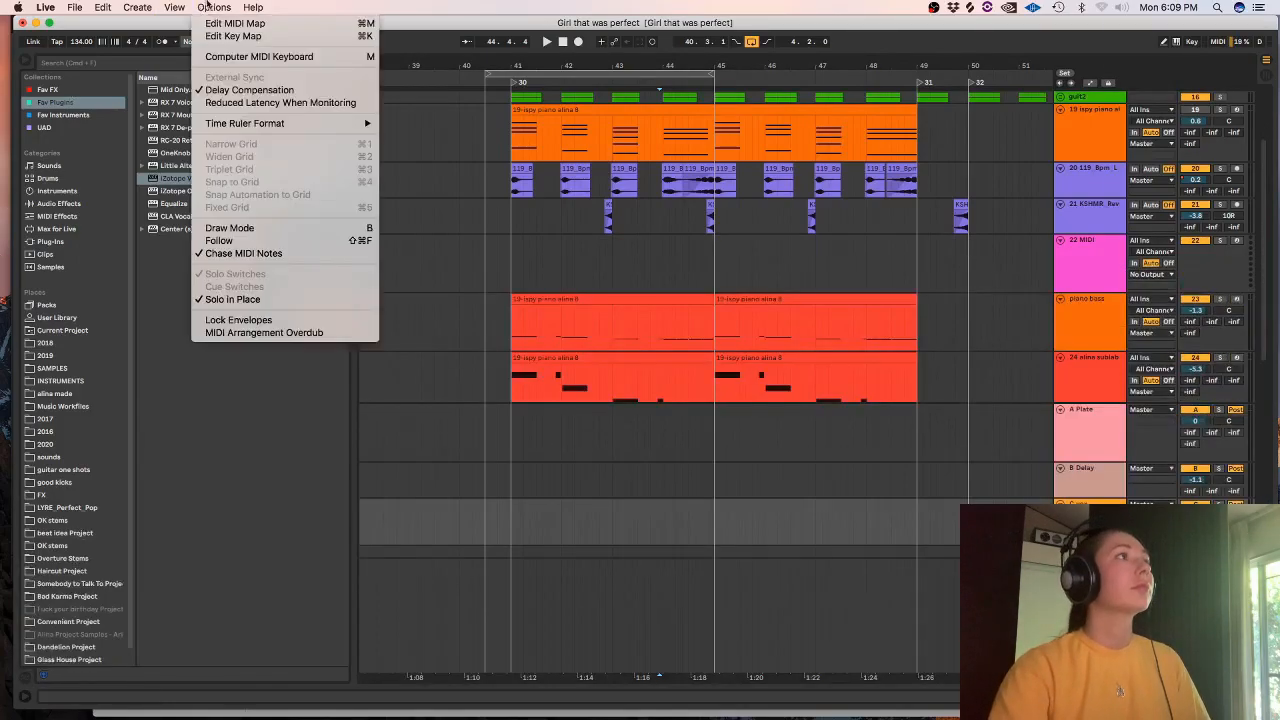
{"action": "left_click", "coordinate": [260, 88]}
- Search all browser results for "kontak" and load the BLANK KONTAKT rack onto the new MIDI track
{"action": "left_click", "coordinate": [50, 267]}
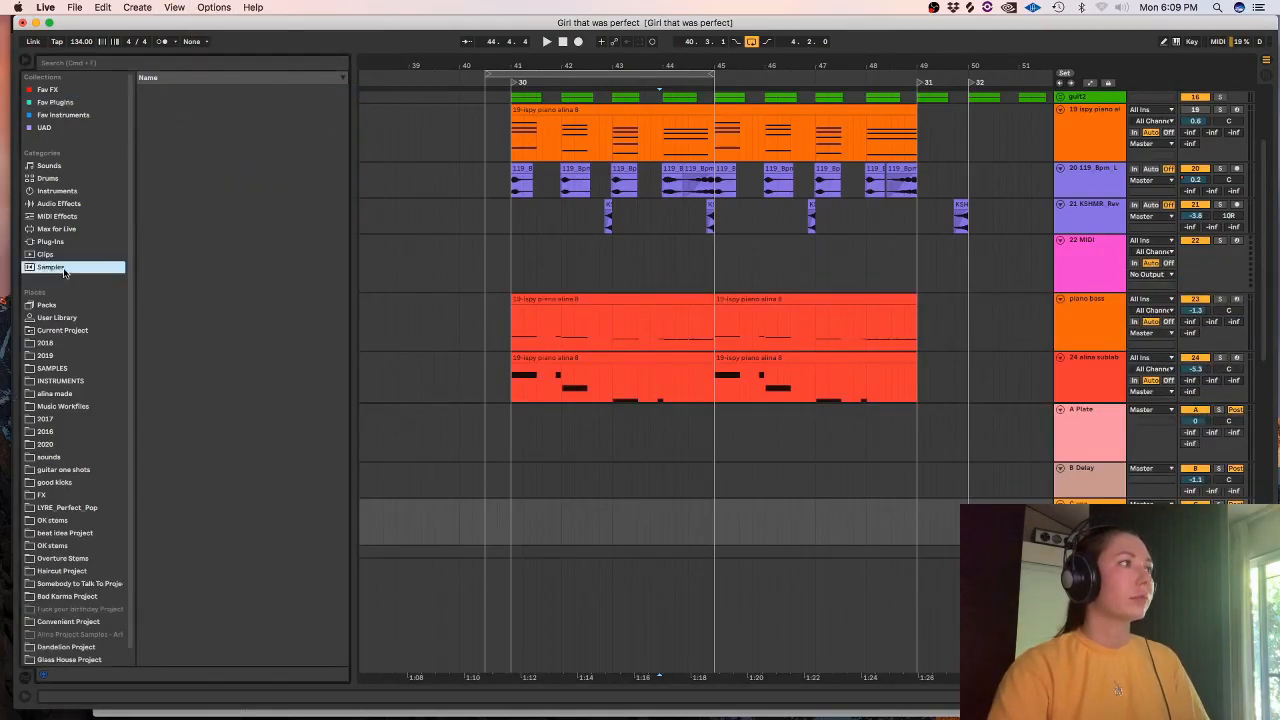
{"action": "left_click", "coordinate": [298, 64]}
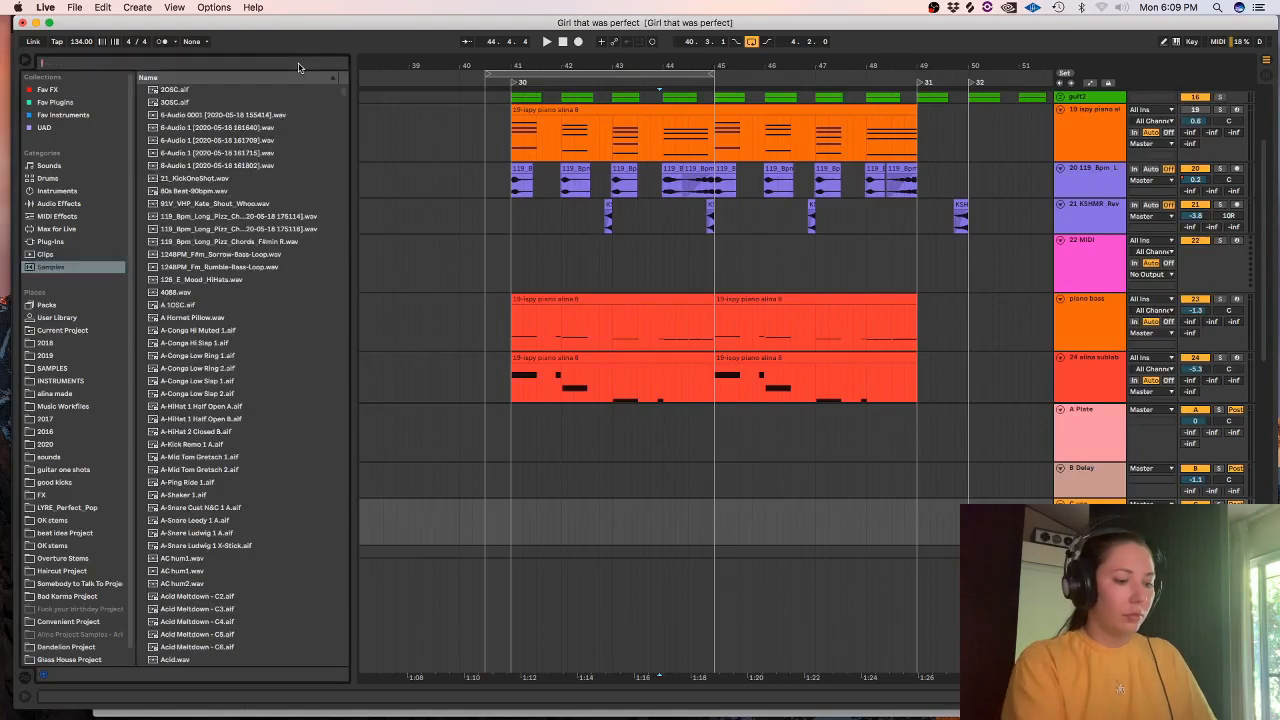
{"action": "type", "text": "konton"}
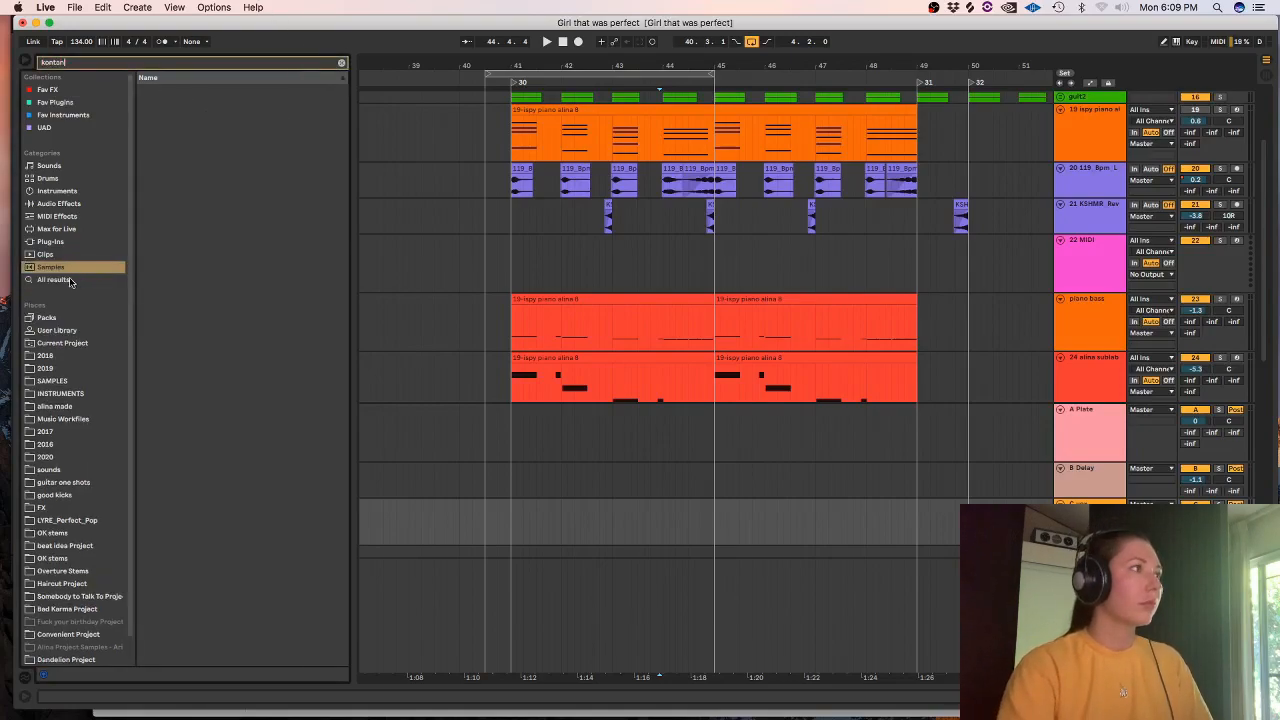
{"action": "left_click", "coordinate": [70, 281]}
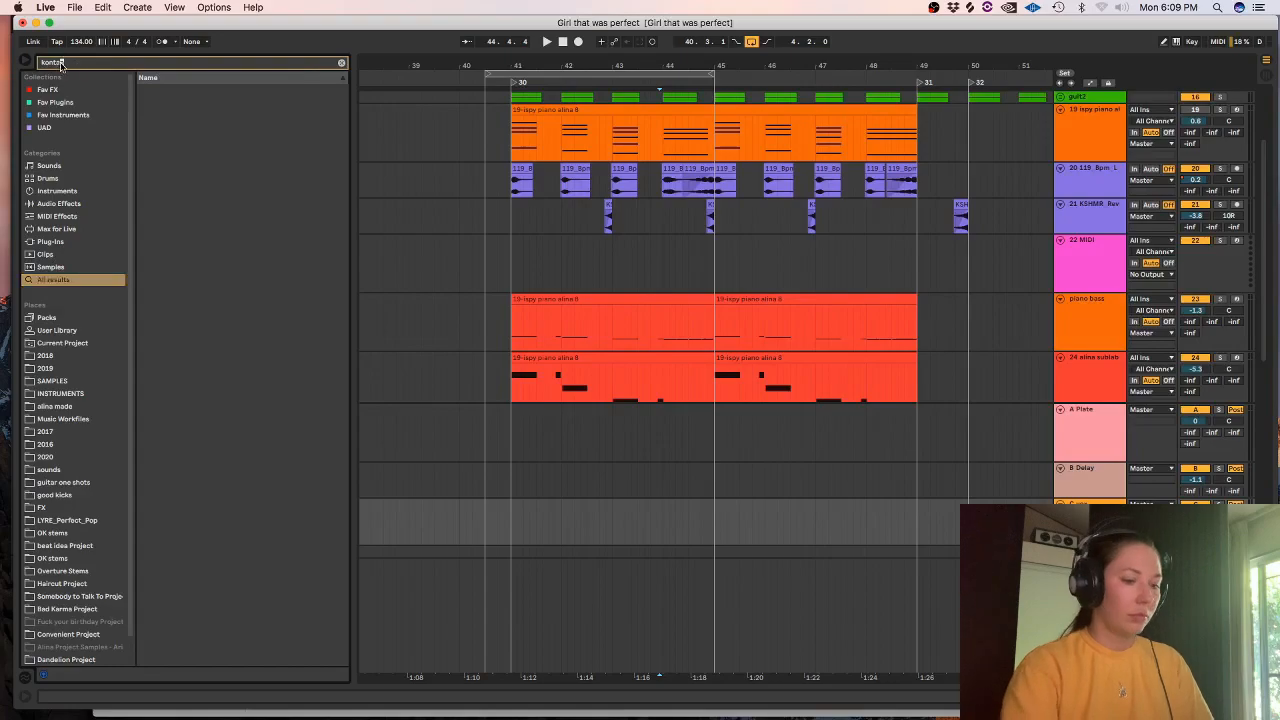
{"action": "left_click", "coordinate": [212, 104]}
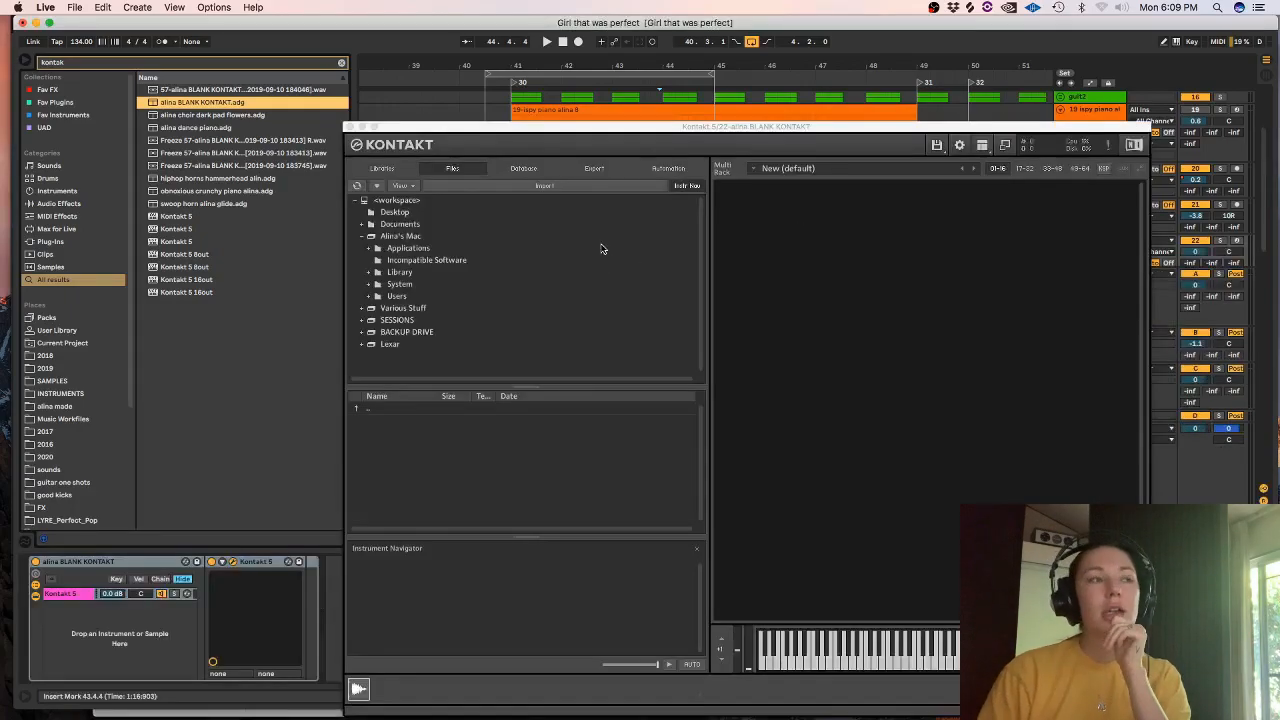
- Load the Violas (6) instrument from the Spitfire Studio Strings Professional library into Kontakt
{"action": "left_click", "coordinate": [385, 168]}
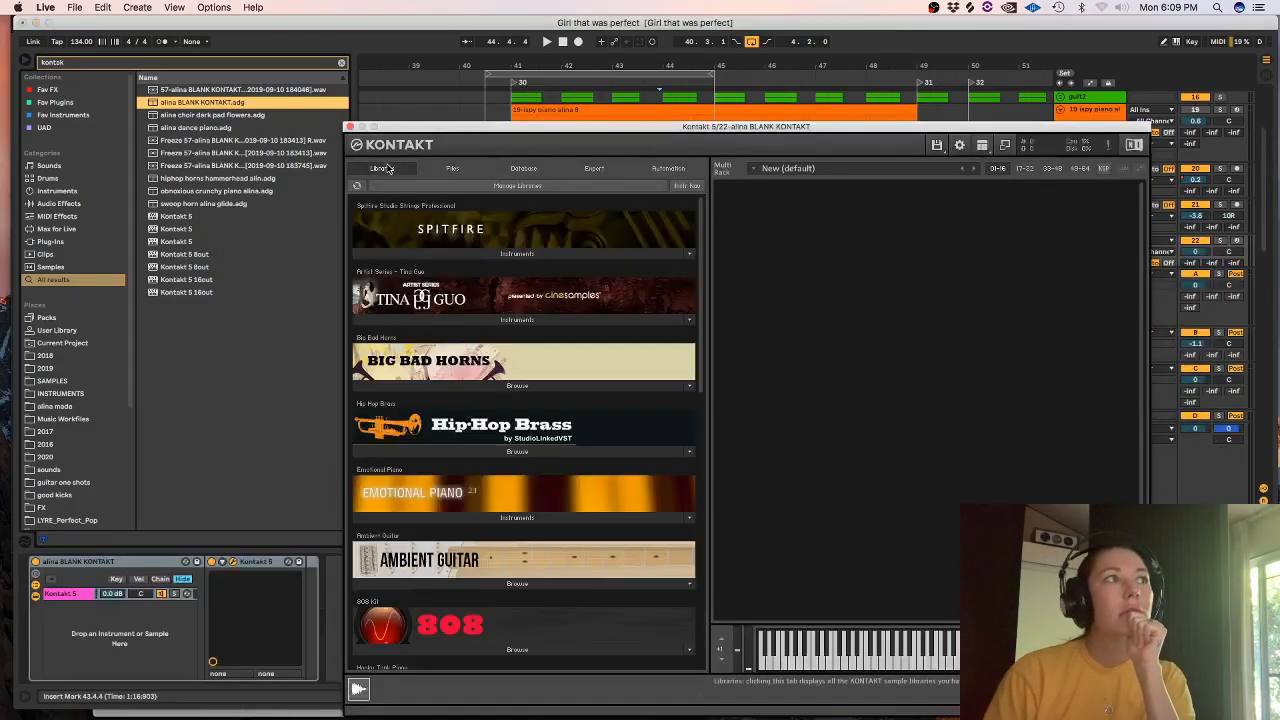
{"action": "left_click", "coordinate": [427, 254]}
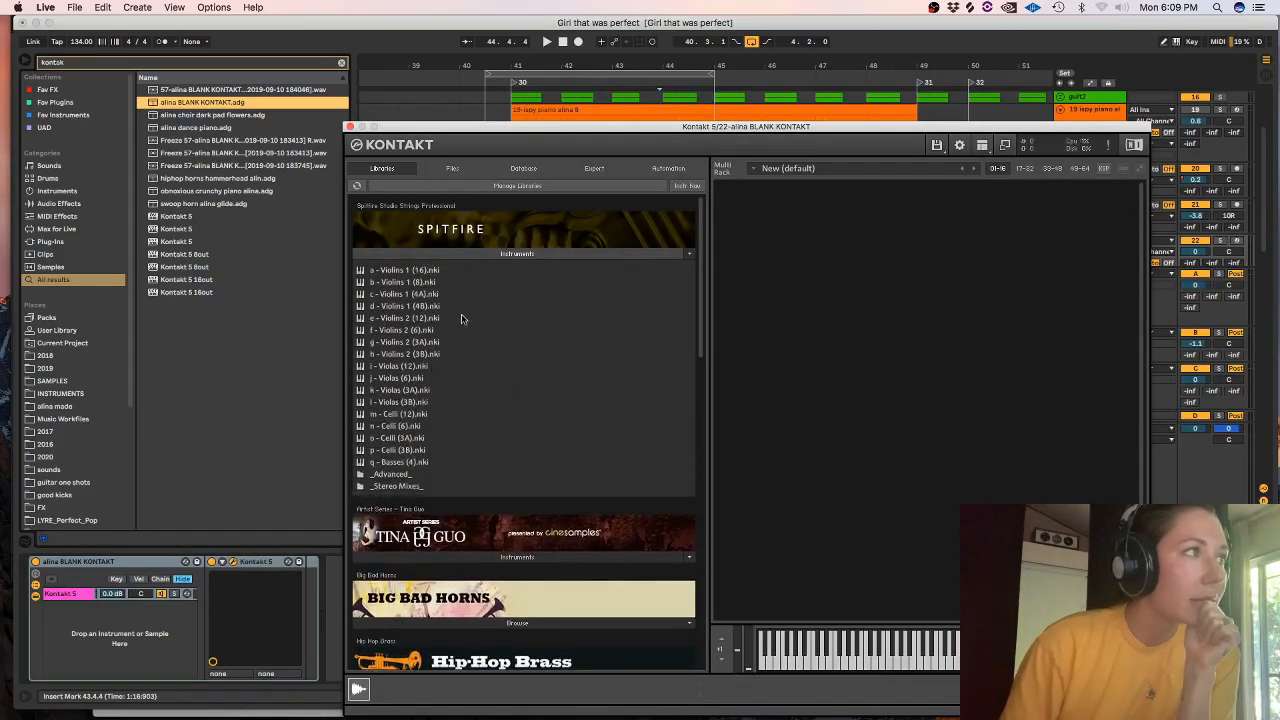
{"action": "left_click", "coordinate": [446, 382]}
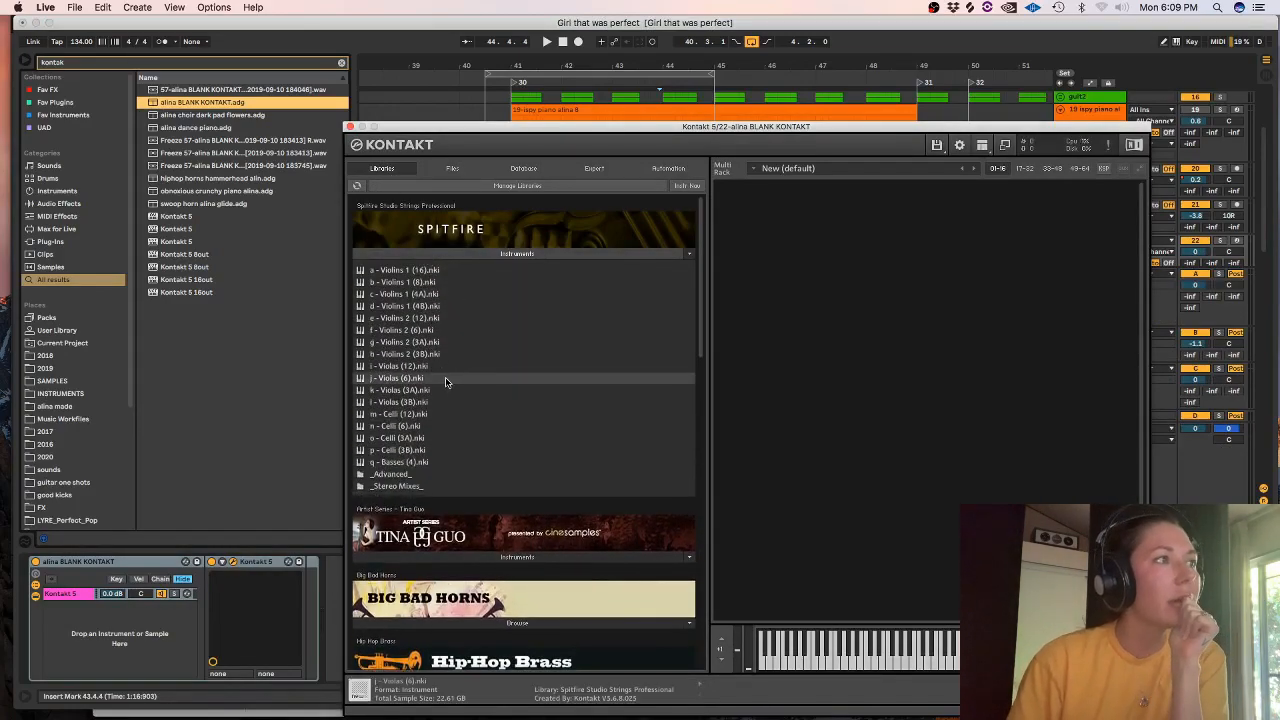
{"action": "double_click", "coordinate": [401, 379]}
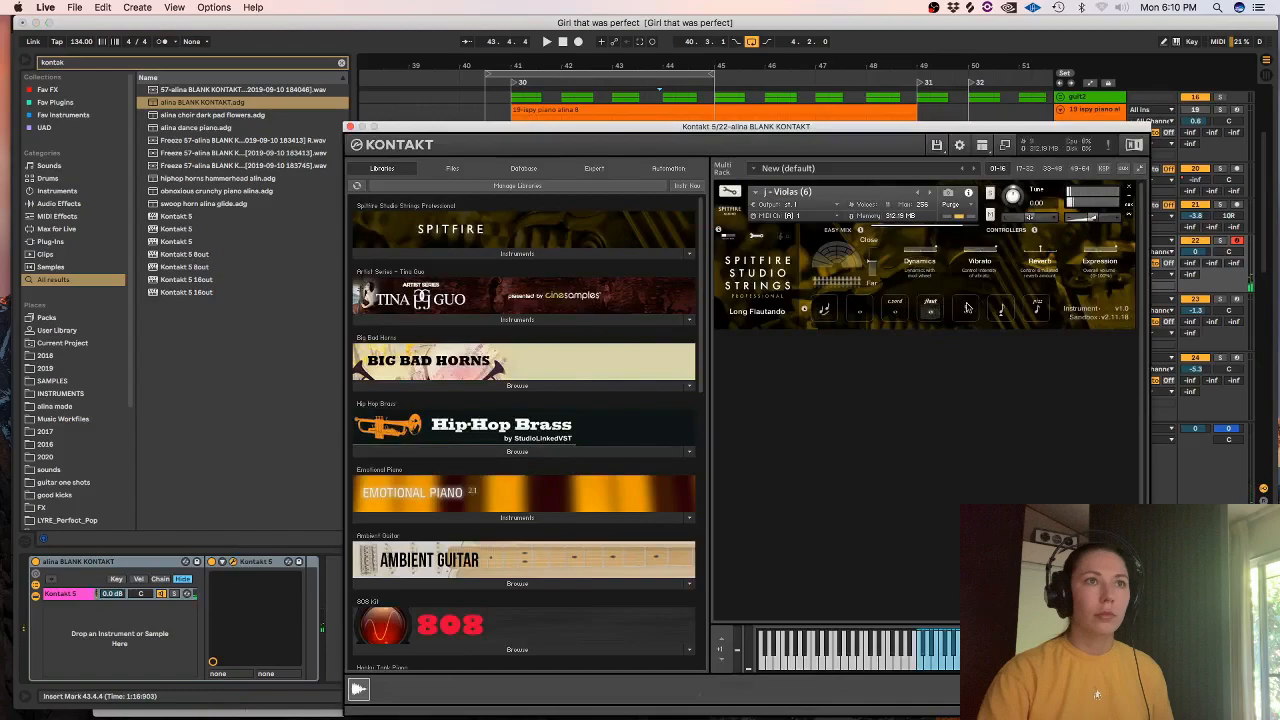
- Try the violas' Tremolo articulation, set them to Spiccato, and close the Kontakt window
{"action": "left_click", "coordinate": [967, 308]}
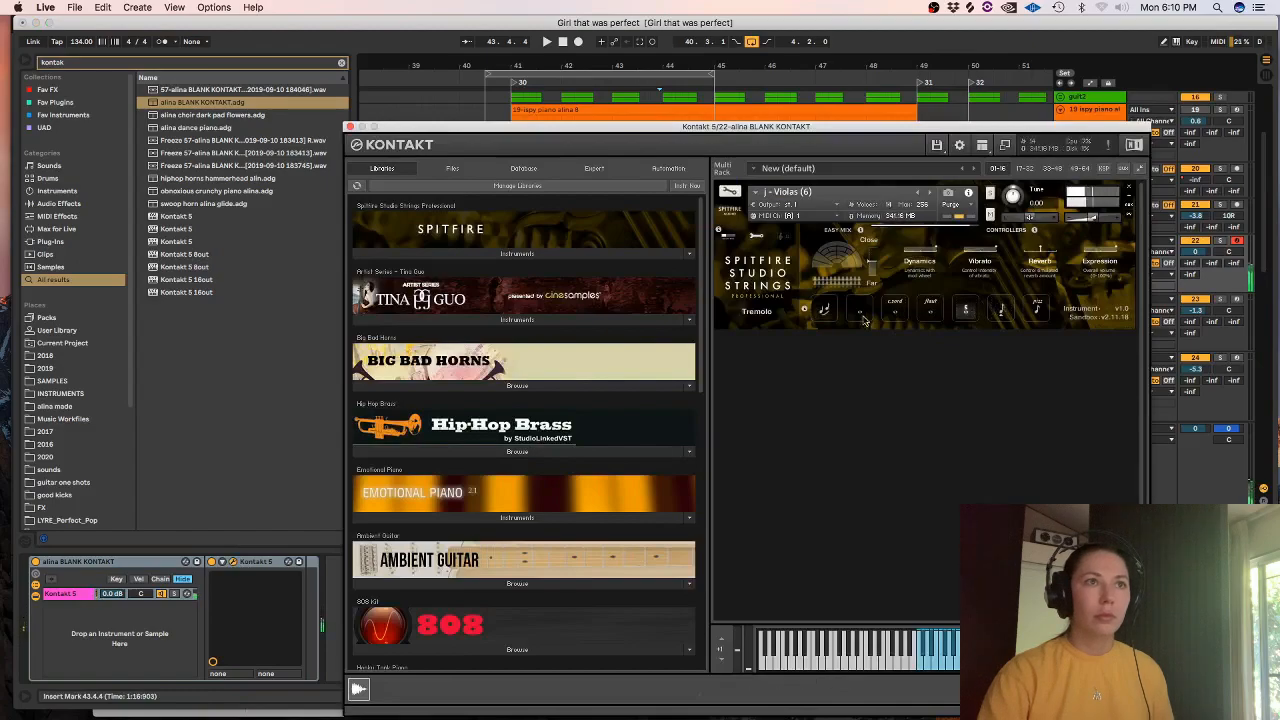
{"action": "left_click", "coordinate": [1001, 309]}
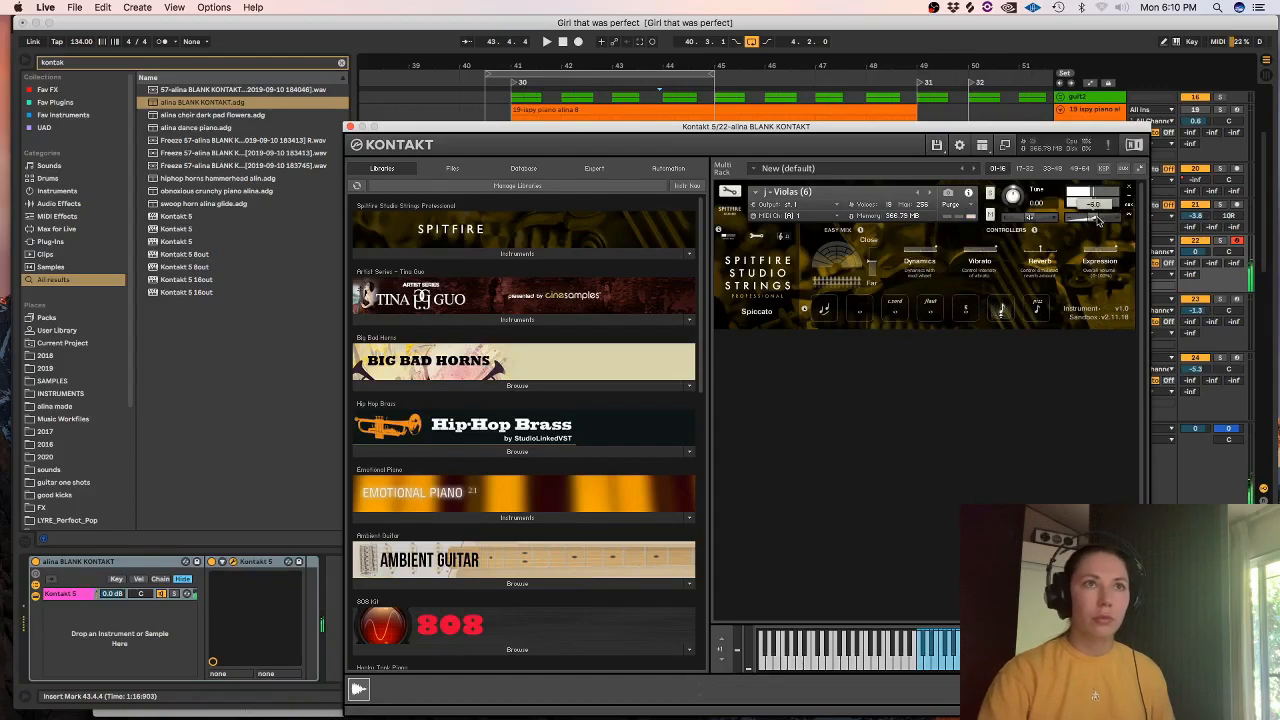
{"action": "left_click", "coordinate": [351, 126]}
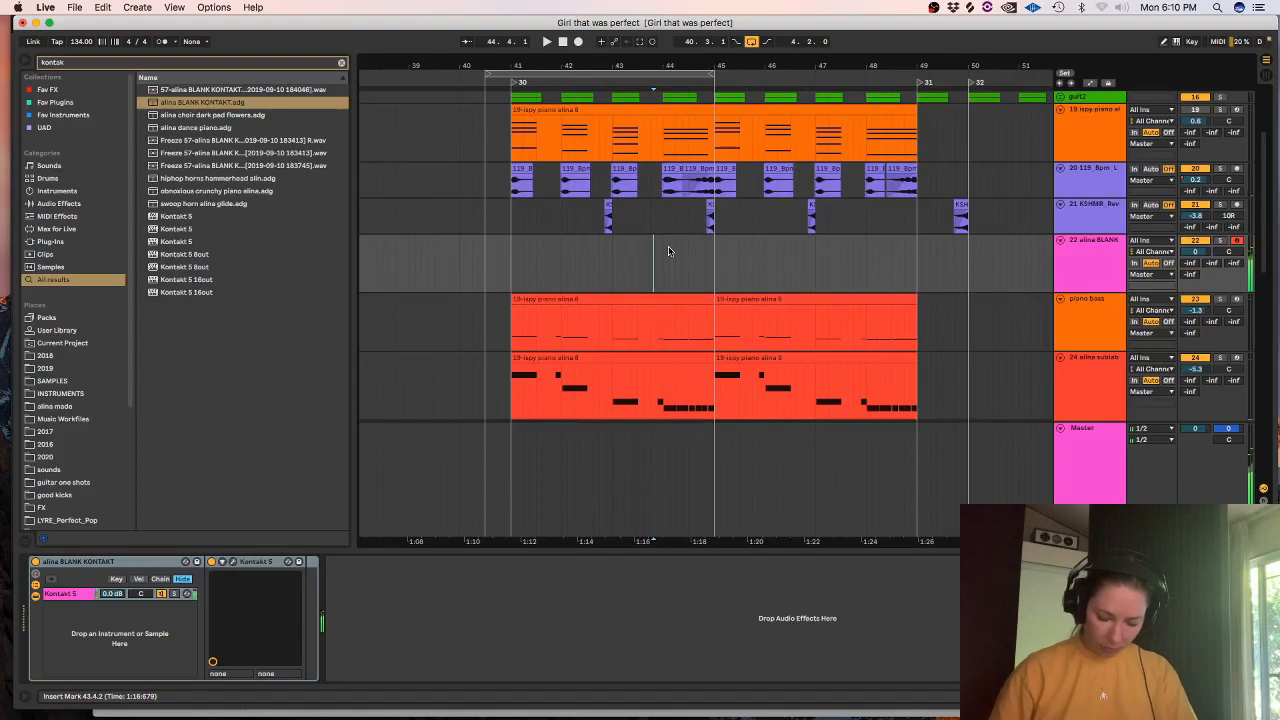
- Record an ascending viola line over bar 44 on the Kontakt track, starting playback before bar 43
{"action": "key", "text": "space"}
{"action": "left_click", "coordinate": [600, 262]}
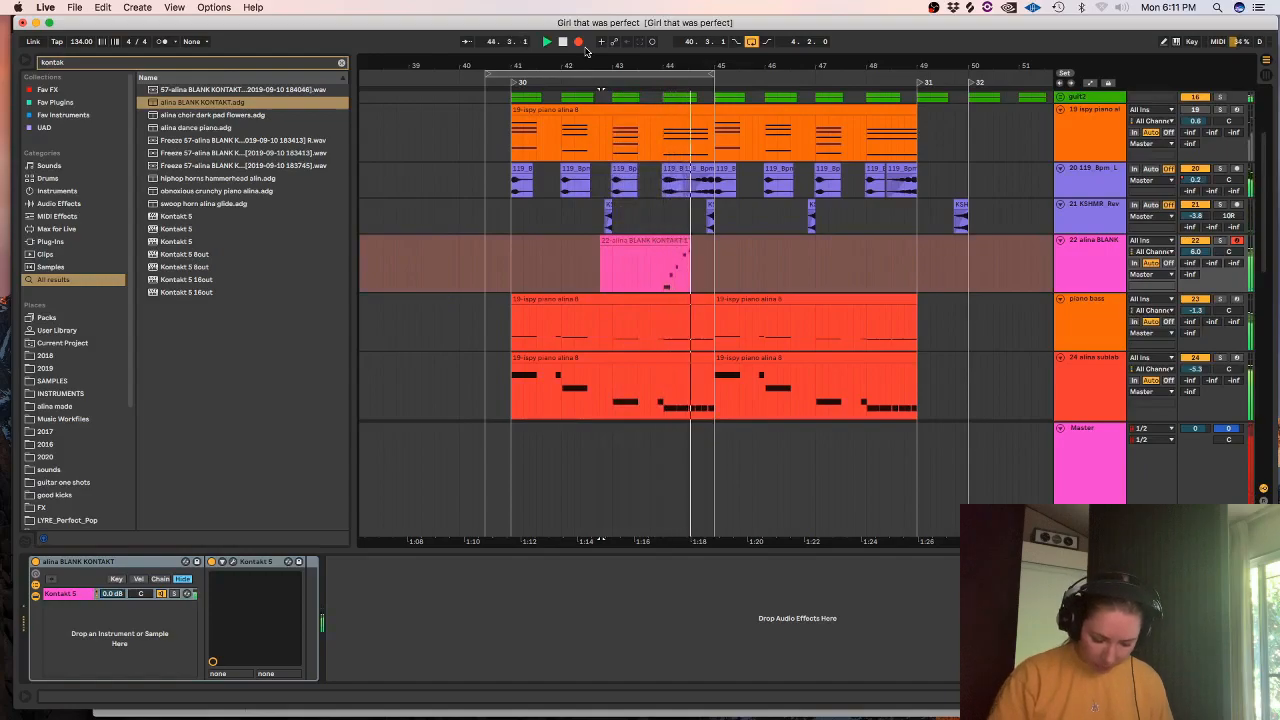
{"action": "key", "text": "space"}
{"action": "left_click", "coordinate": [588, 147]}
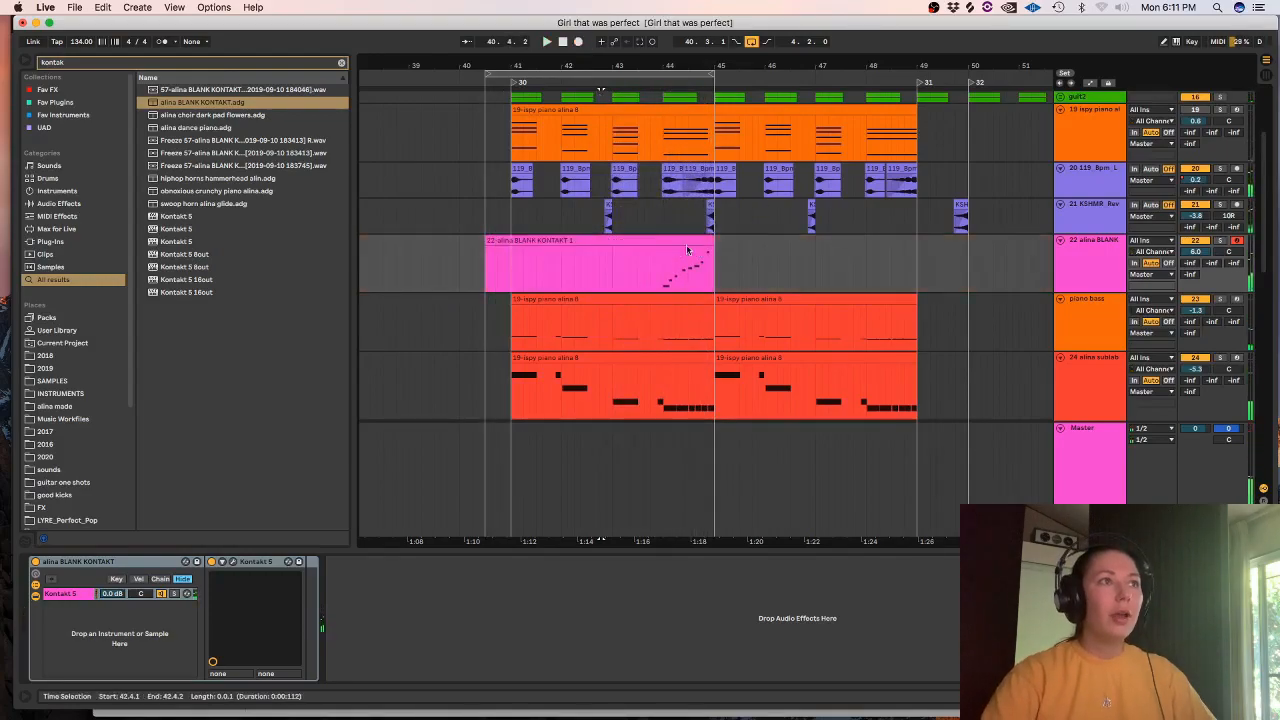
- Delete the empty part of the recorded viola clip before its first note and play the trimmed clip
{"action": "left_click", "coordinate": [648, 263]}
{"action": "scroll", "coordinate": [647, 265], "scroll_direction": "up", "scroll_amount": 3}
{"action": "left_click", "coordinate": [617, 243]}
{"action": "key", "text": "Delete"}
{"action": "key", "text": "space"}
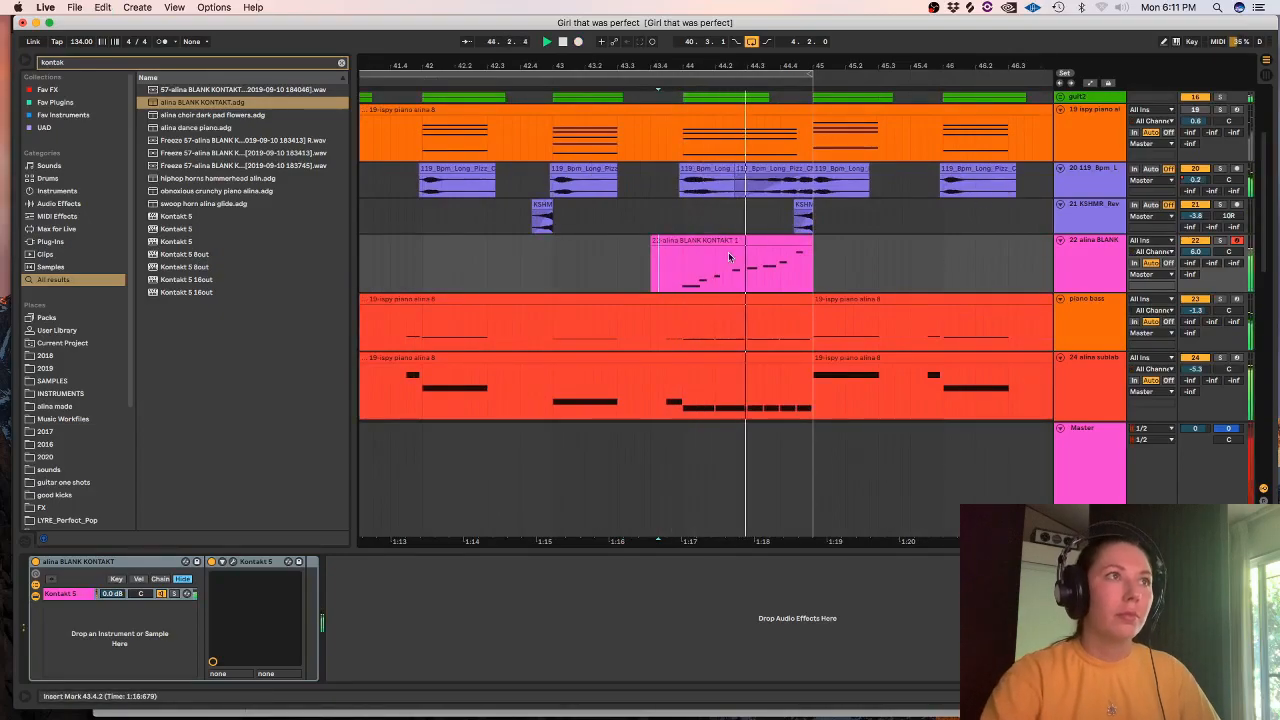
- Open the viola clip's notes, raise the fourth note to F3 and the fifth note to G3, and replay the line
{"action": "double_click", "coordinate": [669, 283]}
{"action": "left_click", "coordinate": [811, 373]}
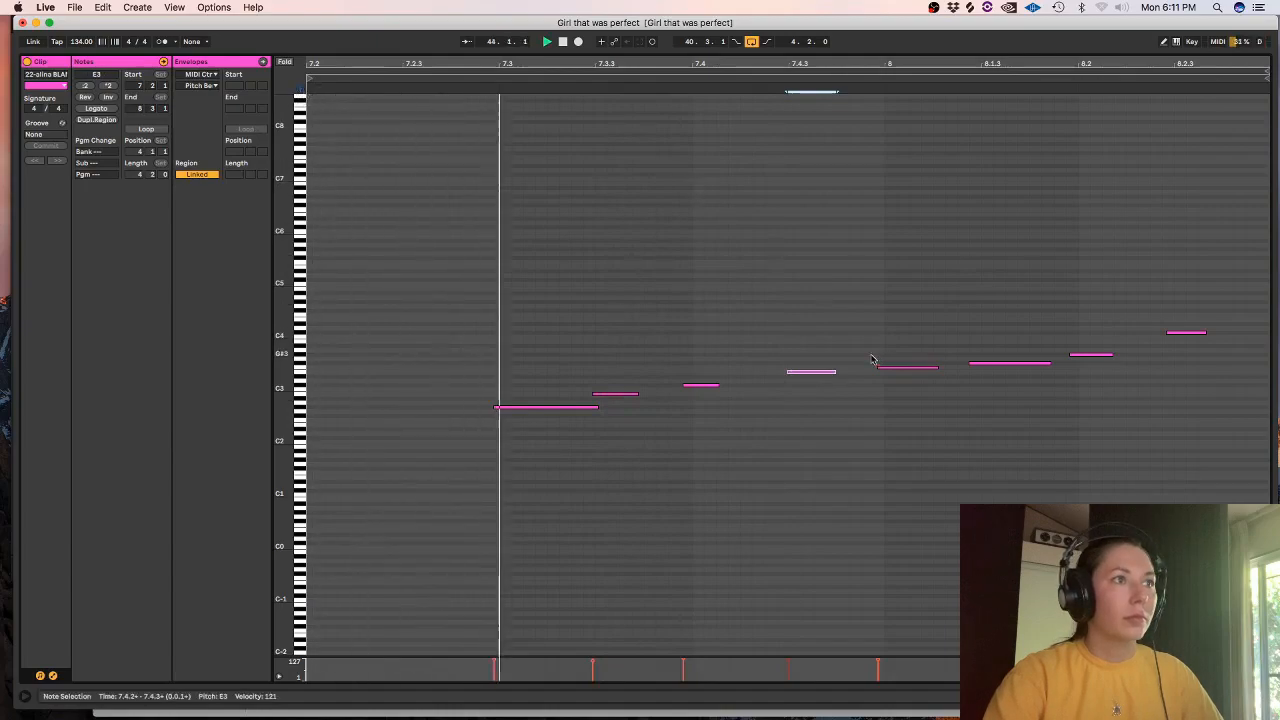
{"action": "left_click", "coordinate": [802, 374]}
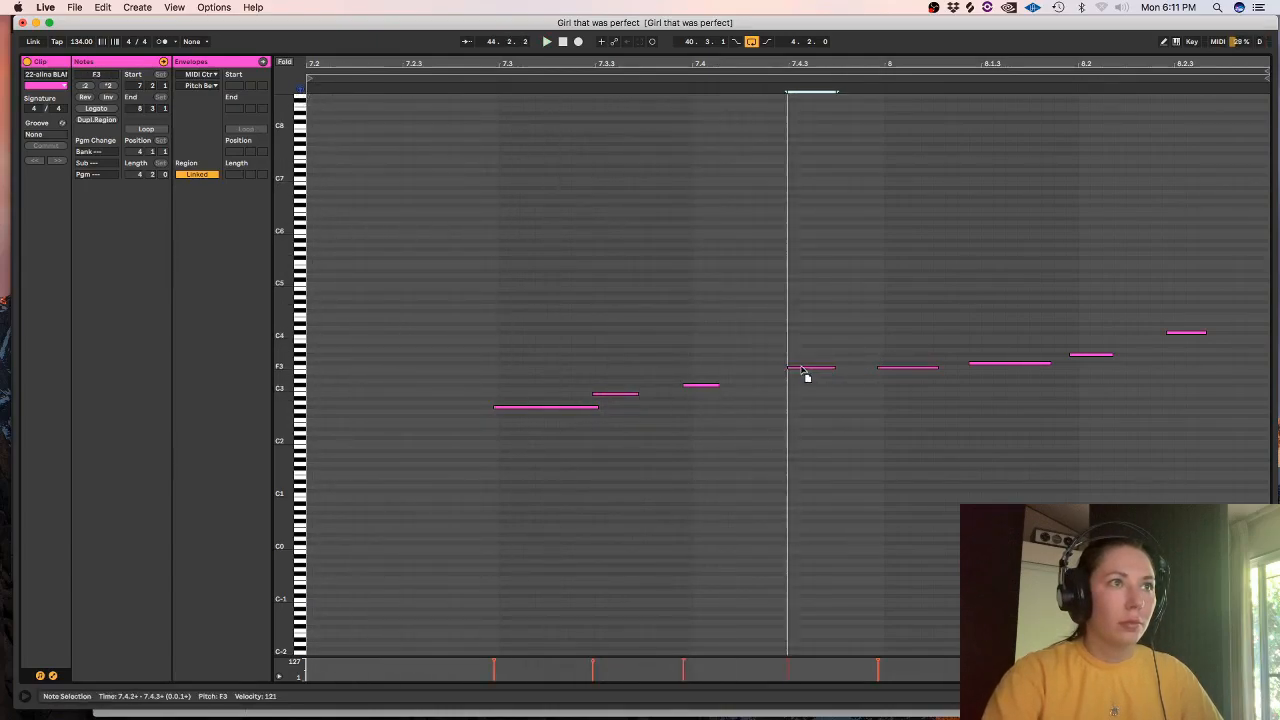
{"action": "left_click", "coordinate": [911, 365]}
{"action": "left_click_drag", "start_coordinate": [904, 347], "coordinate": [902, 373]}
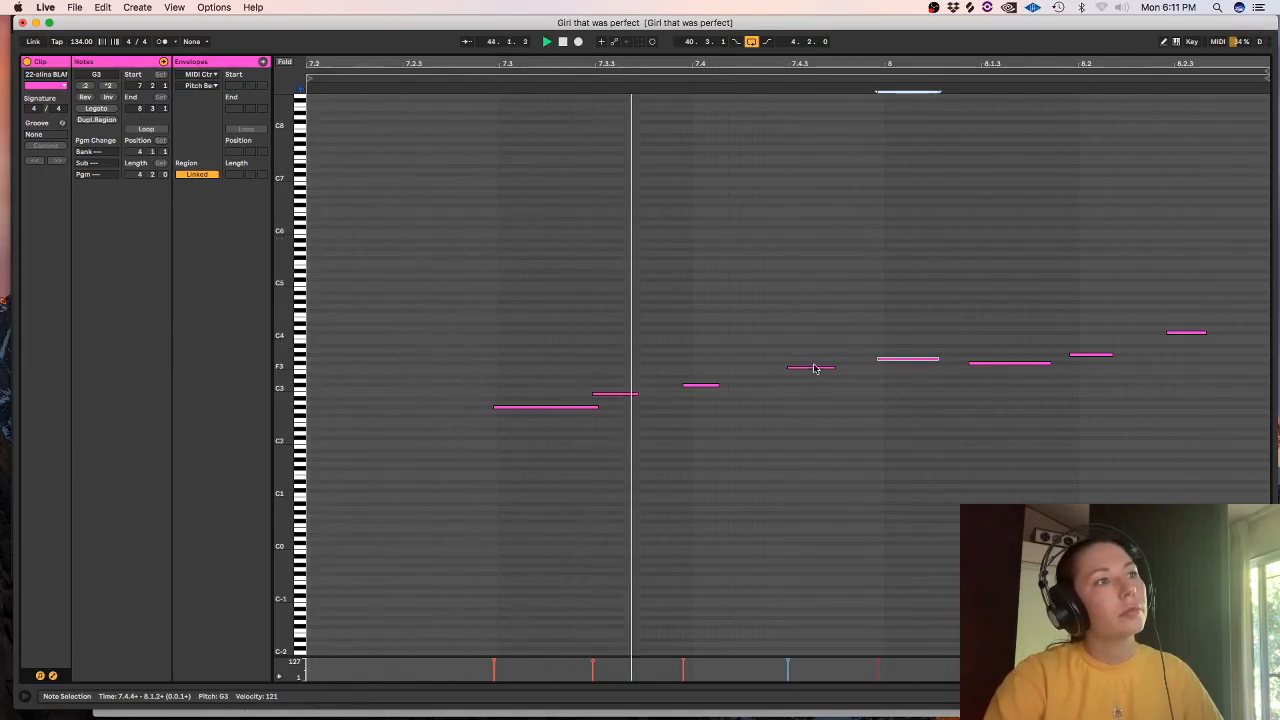
- Set the viola line's last four notes to F#3, G#3, B3 and C#4 and replay it
{"action": "left_click_drag", "start_coordinate": [893, 369], "coordinate": [894, 374]}
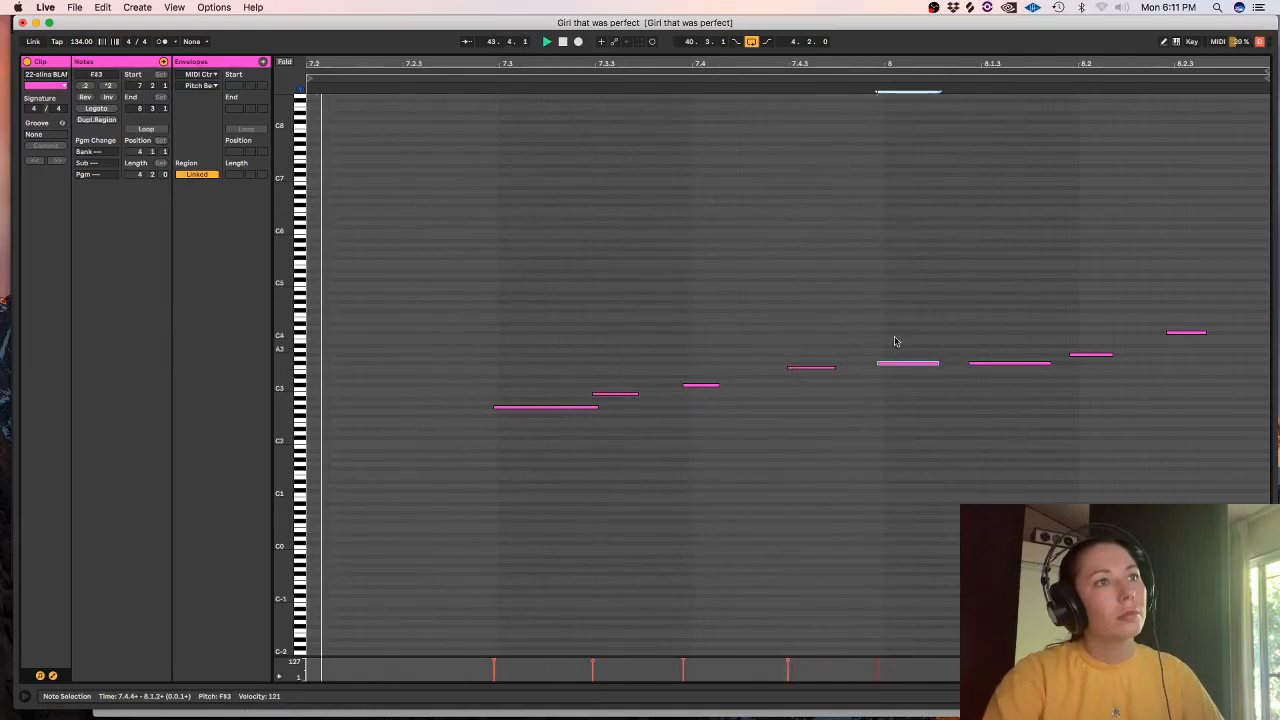
{"action": "left_click", "coordinate": [989, 362]}
{"action": "left_click_drag", "start_coordinate": [993, 365], "coordinate": [994, 361]}
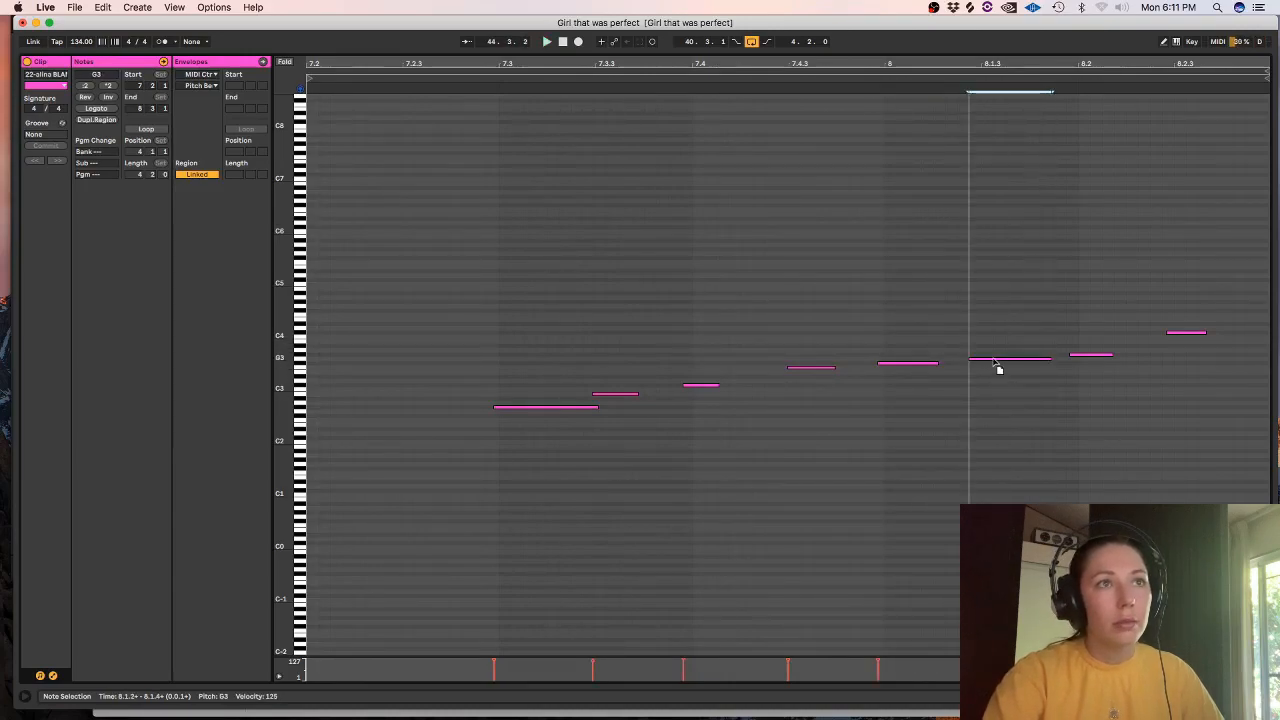
{"action": "left_click_drag", "start_coordinate": [1080, 356], "coordinate": [1082, 349]}
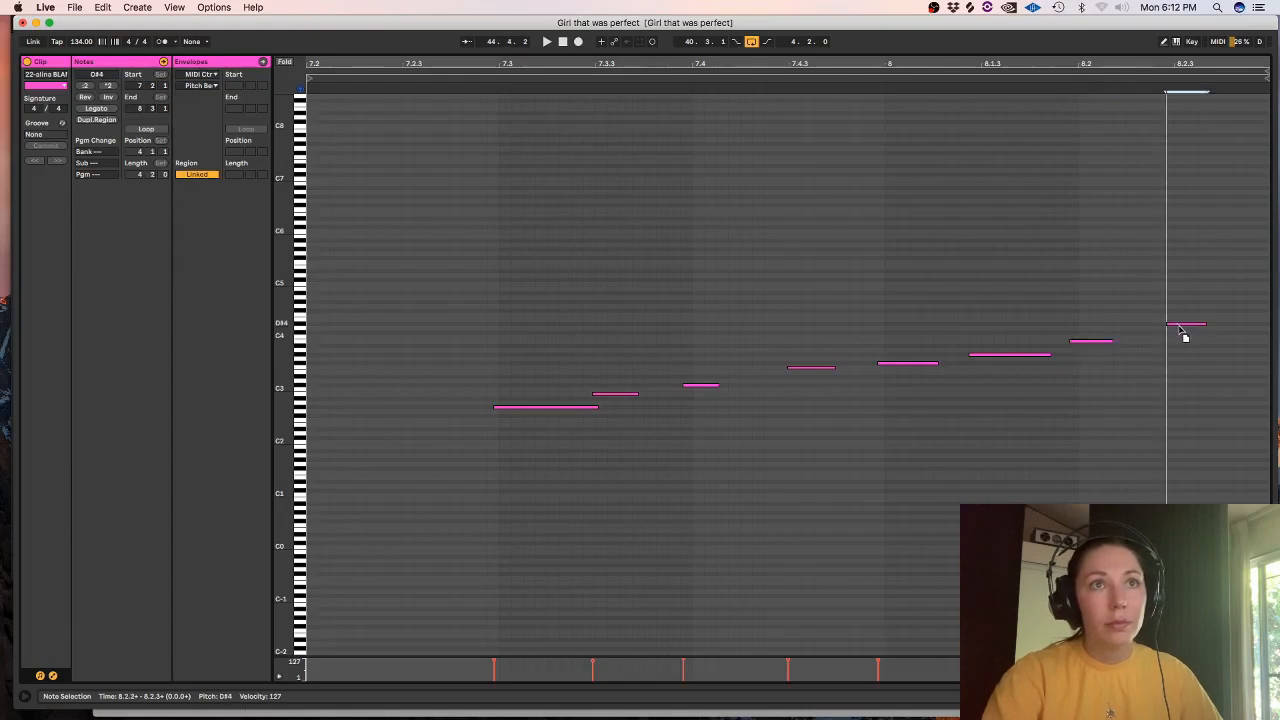
{"action": "key", "text": "space"}
- Quantize all notes of the viola run and transpose them up one octave
{"action": "key", "text": "ctrl+a"}
{"action": "key", "text": "ctrl+u"}
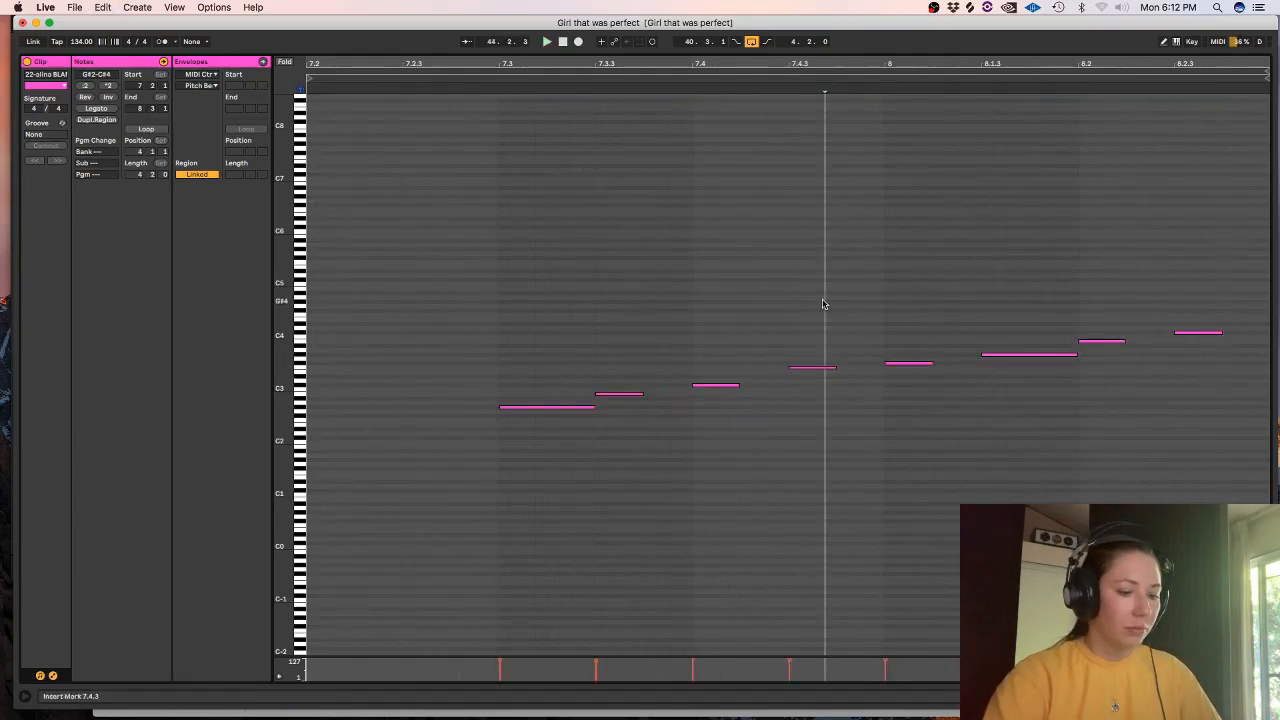
{"action": "key", "text": "shift+Up"}
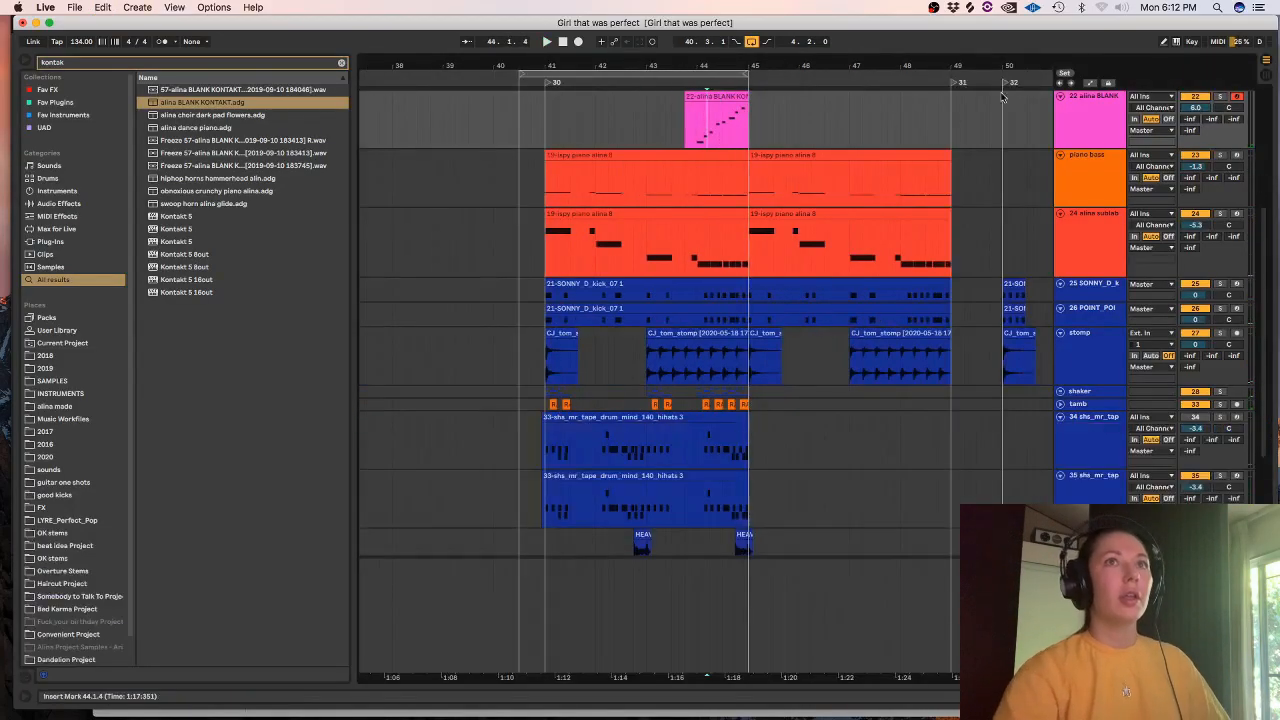
- Play the run with the violas' Kontakt window open, redo the octave move of the notes, and close the window
{"action": "double_click", "coordinate": [1091, 115]}
{"action": "left_click", "coordinate": [681, 118]}
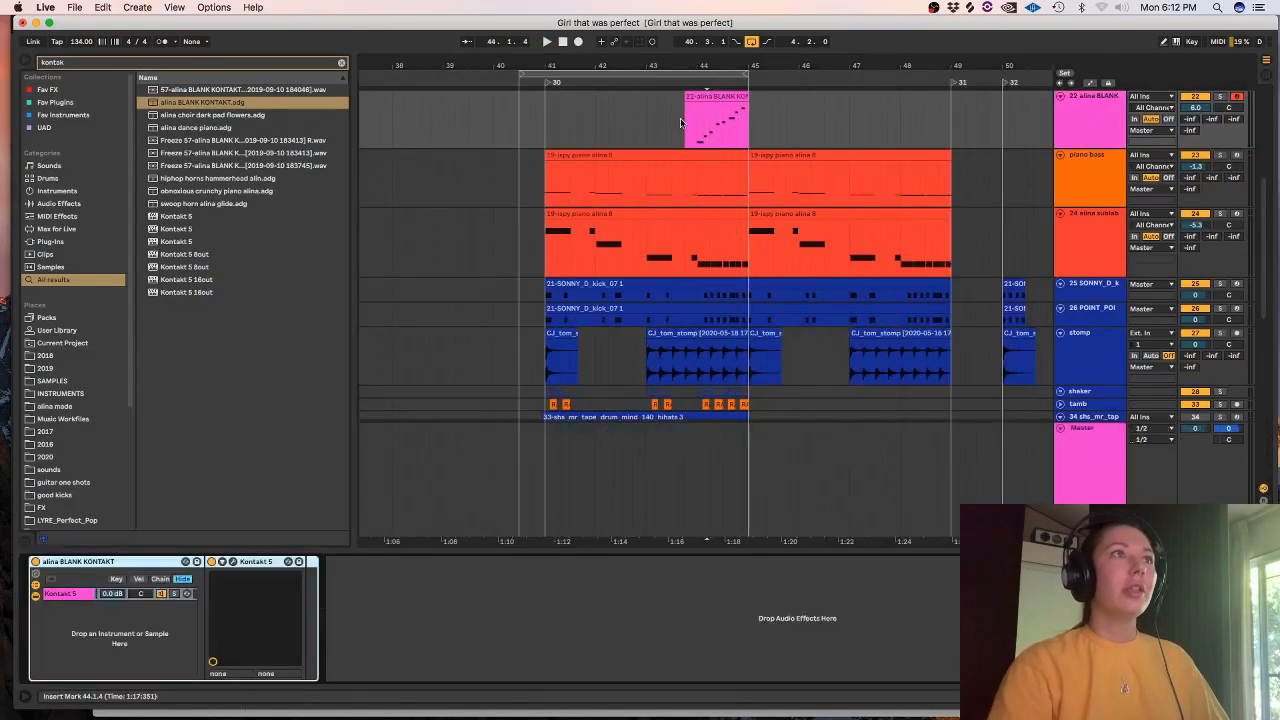
{"action": "left_click", "coordinate": [233, 562]}
{"action": "left_click", "coordinate": [1030, 307]}
{"action": "key", "text": "space"}
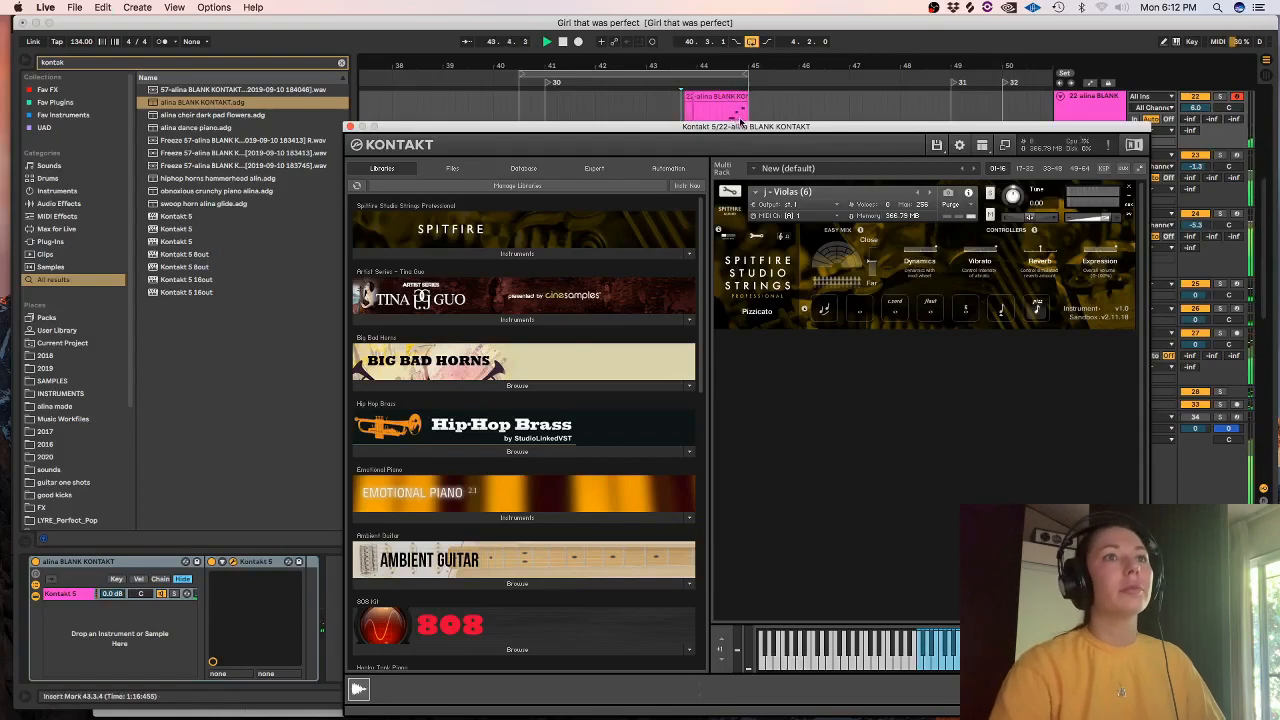
{"action": "left_click", "coordinate": [103, 8]}
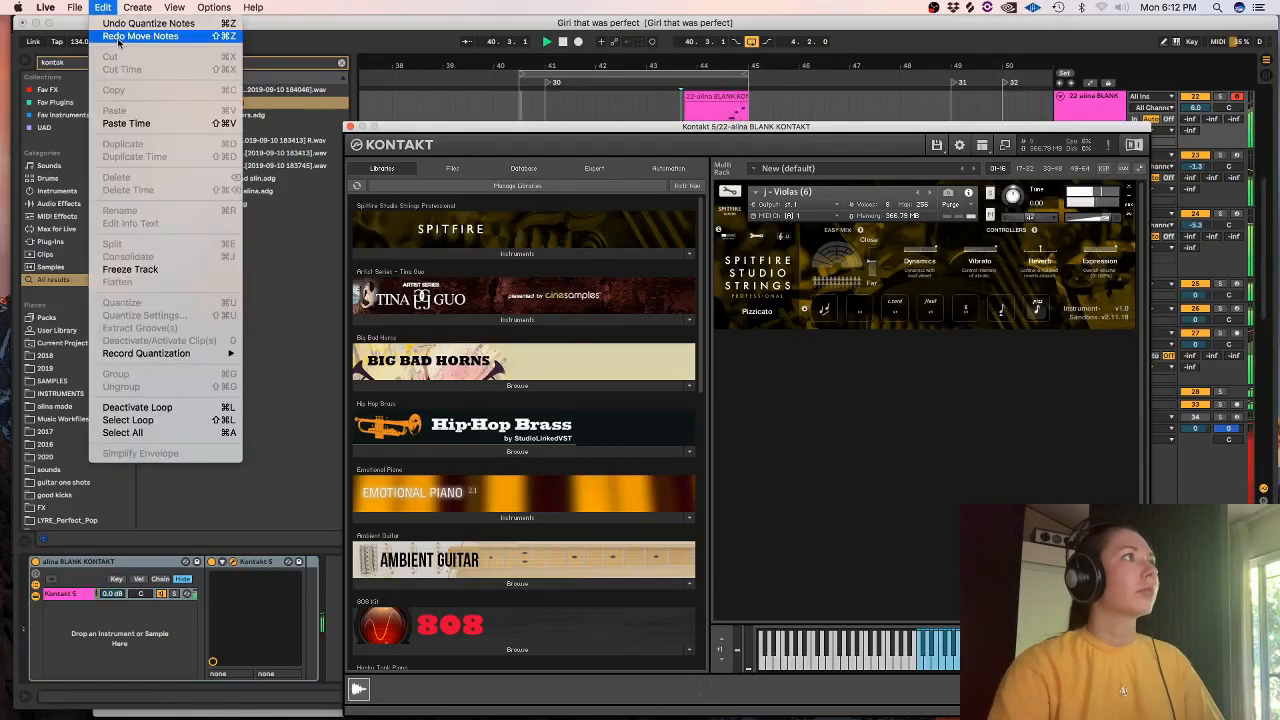
{"action": "left_click", "coordinate": [119, 37]}
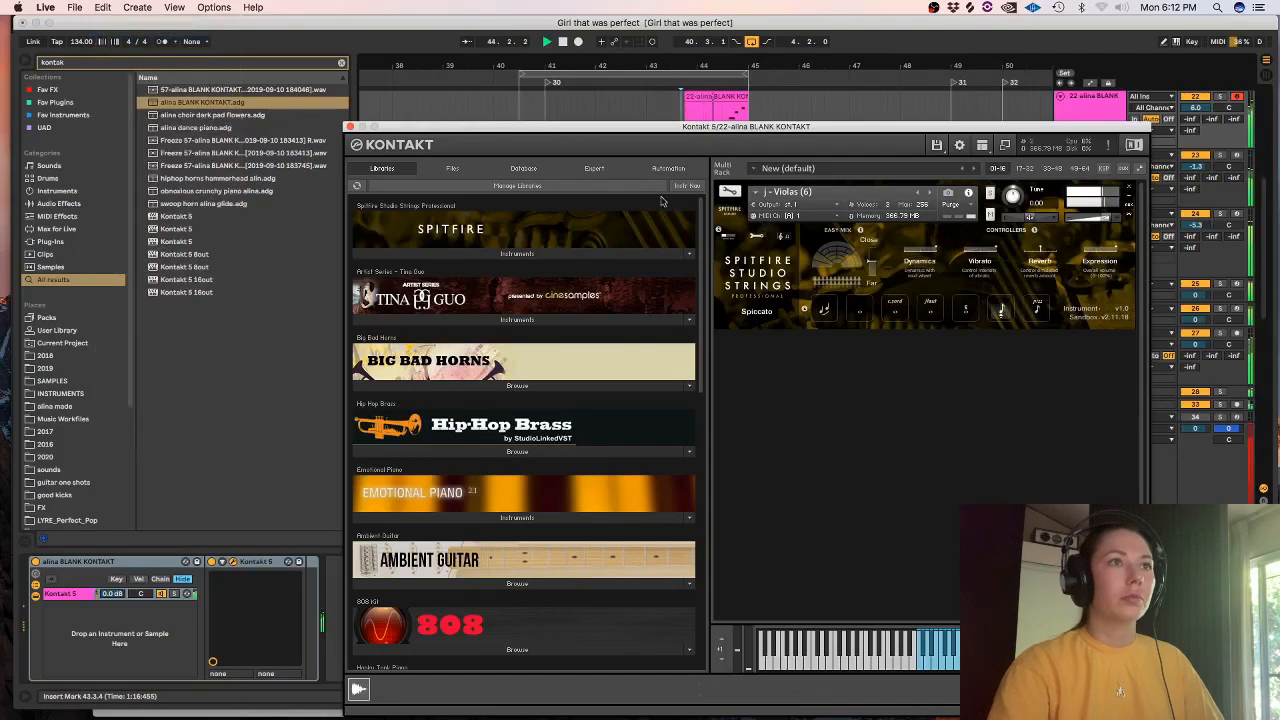
{"action": "left_click", "coordinate": [349, 126]}
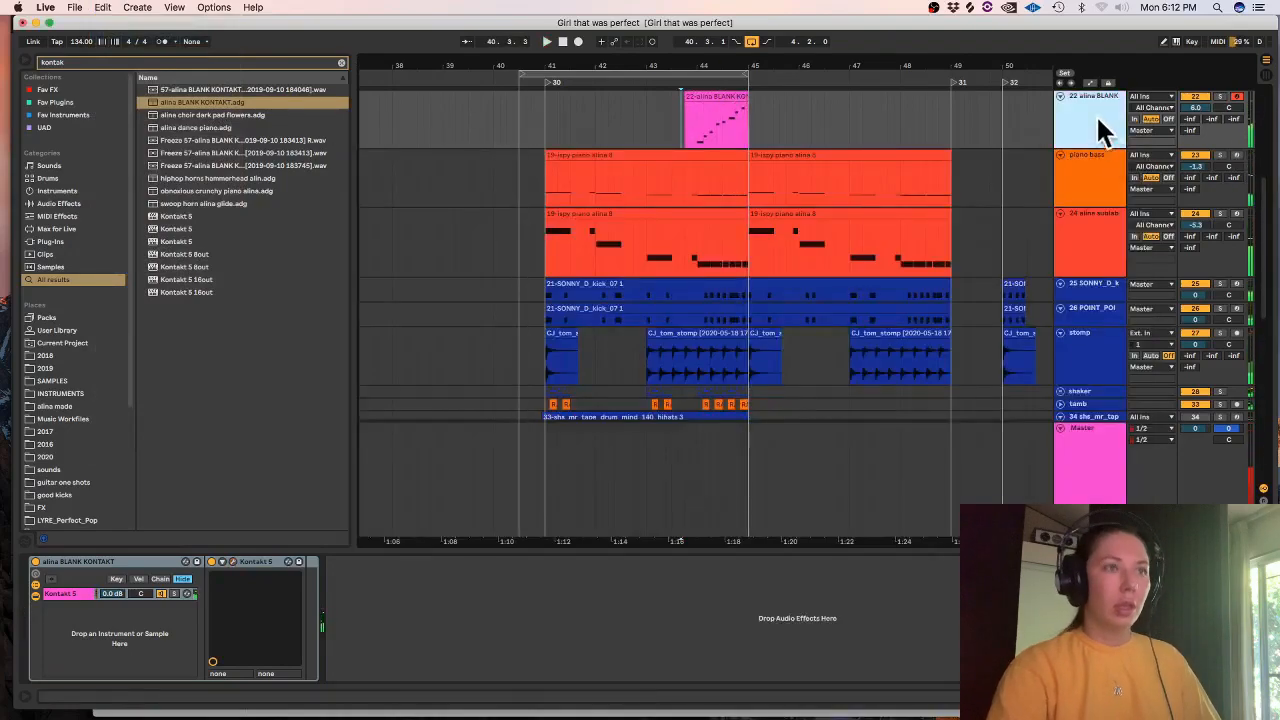
- Duplicate the viola track, solo the copy, and replace its instrument with the Tina Guo Short Cello 12 Alina.adg preset
{"action": "left_click", "coordinate": [1220, 156]}
{"action": "left_click", "coordinate": [716, 143]}
{"action": "left_click", "coordinate": [340, 62]}
{"action": "type", "text": "alina cello"}
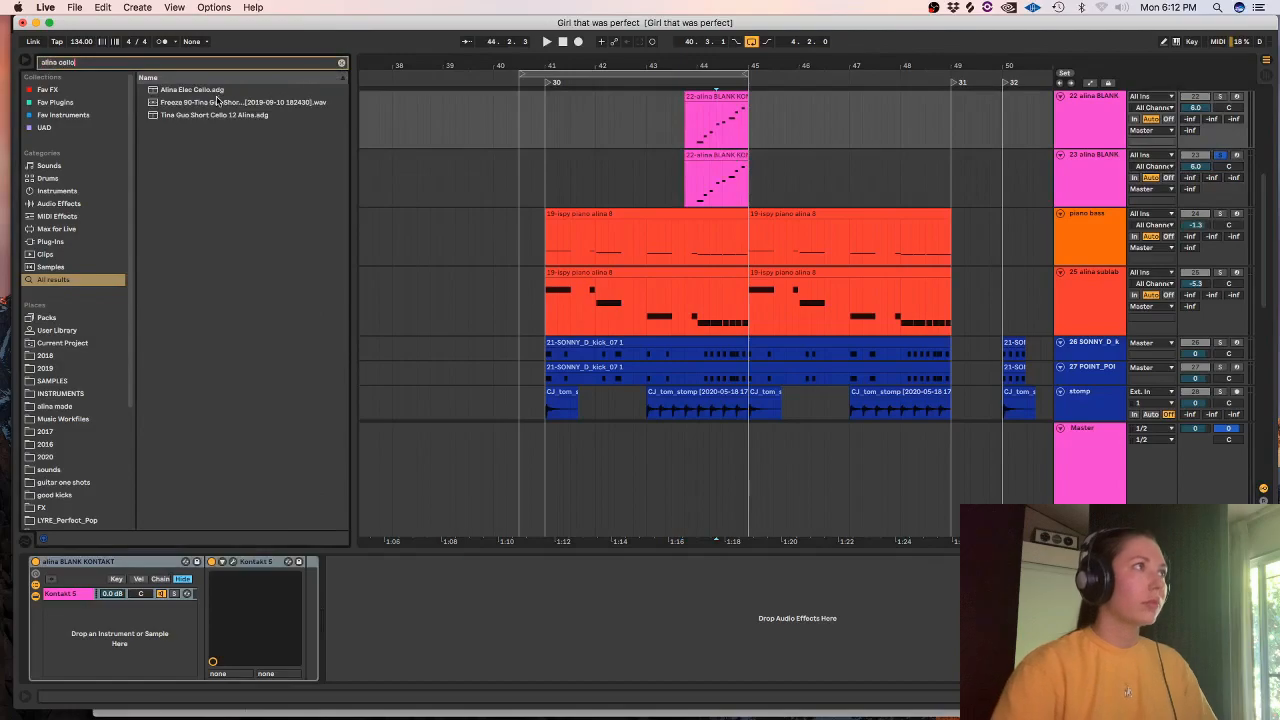
{"action": "left_click", "coordinate": [204, 115]}
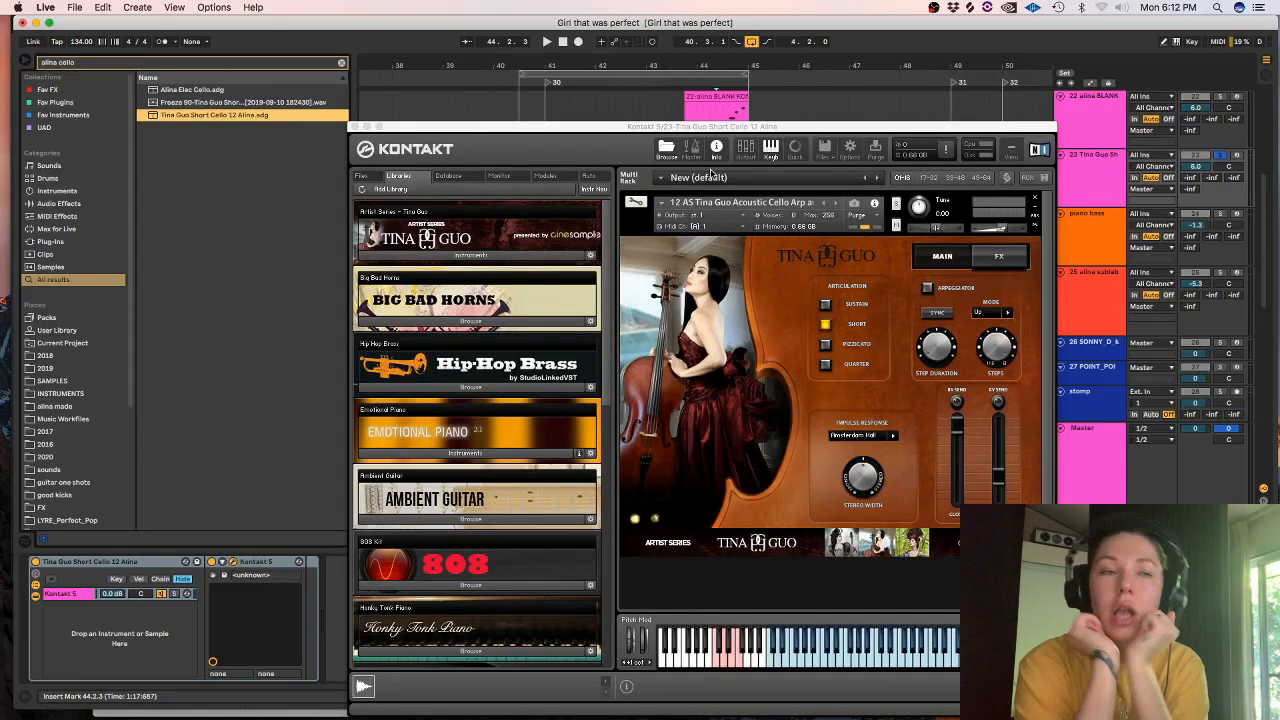
{"action": "left_click", "coordinate": [353, 127]}
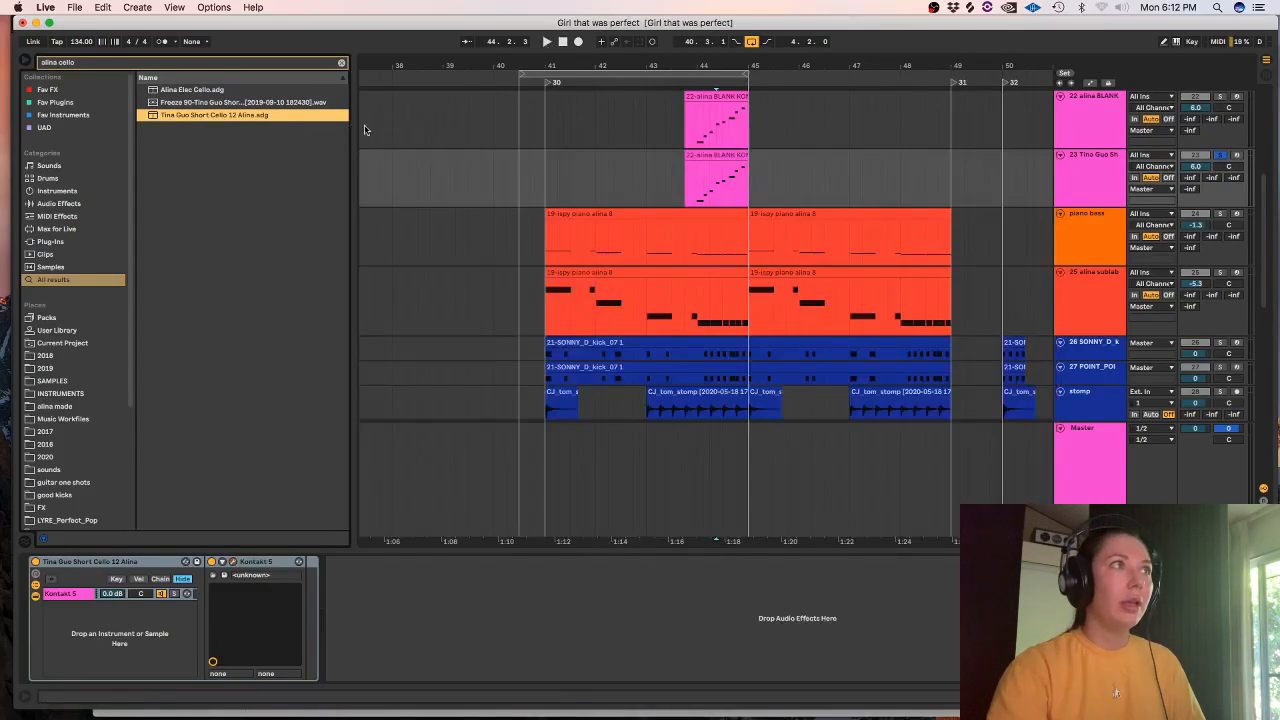
- Play both string tracks soloed, pan the violas 10R and the cello 15L, and set the cello volume to -2.4 dB
{"action": "left_click", "coordinate": [690, 186]}
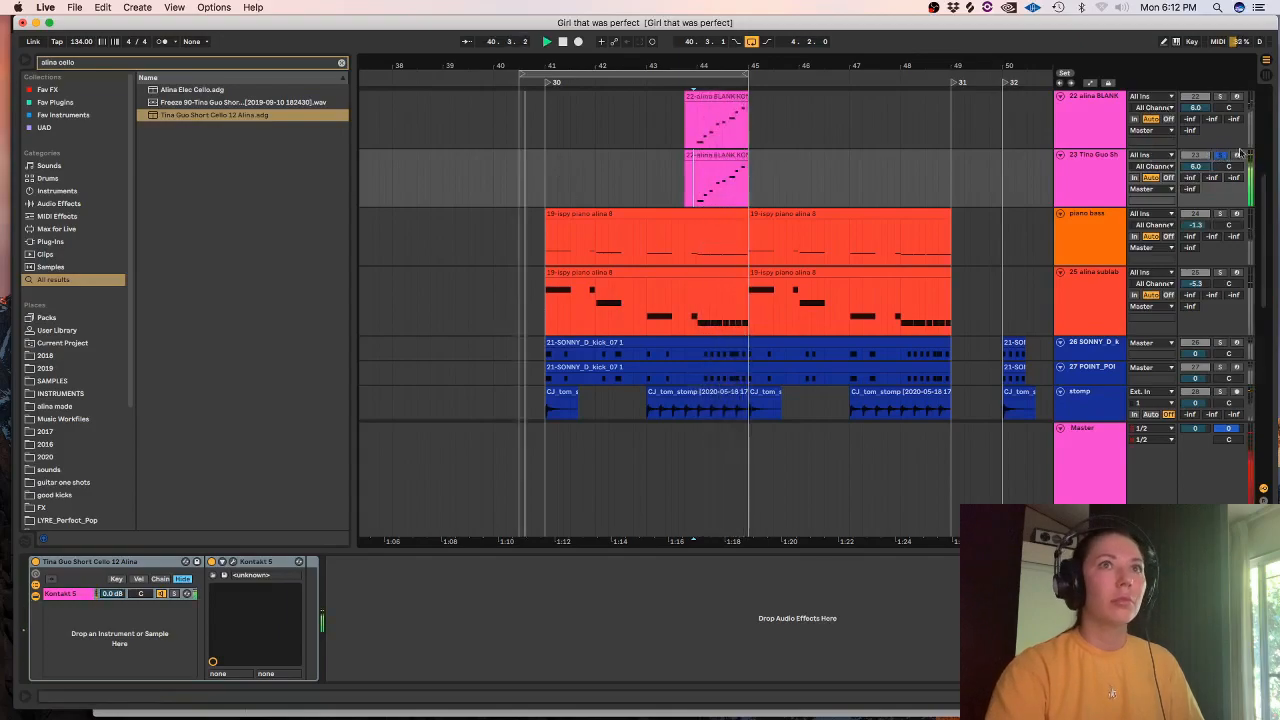
{"action": "key", "text": "space"}
{"action": "key", "text": "space"}
{"action": "left_click", "coordinate": [1221, 97], "text": "super"}
{"action": "key", "text": "space"}
{"action": "left_click_drag", "start_coordinate": [1196, 167], "coordinate": [1196, 190]}
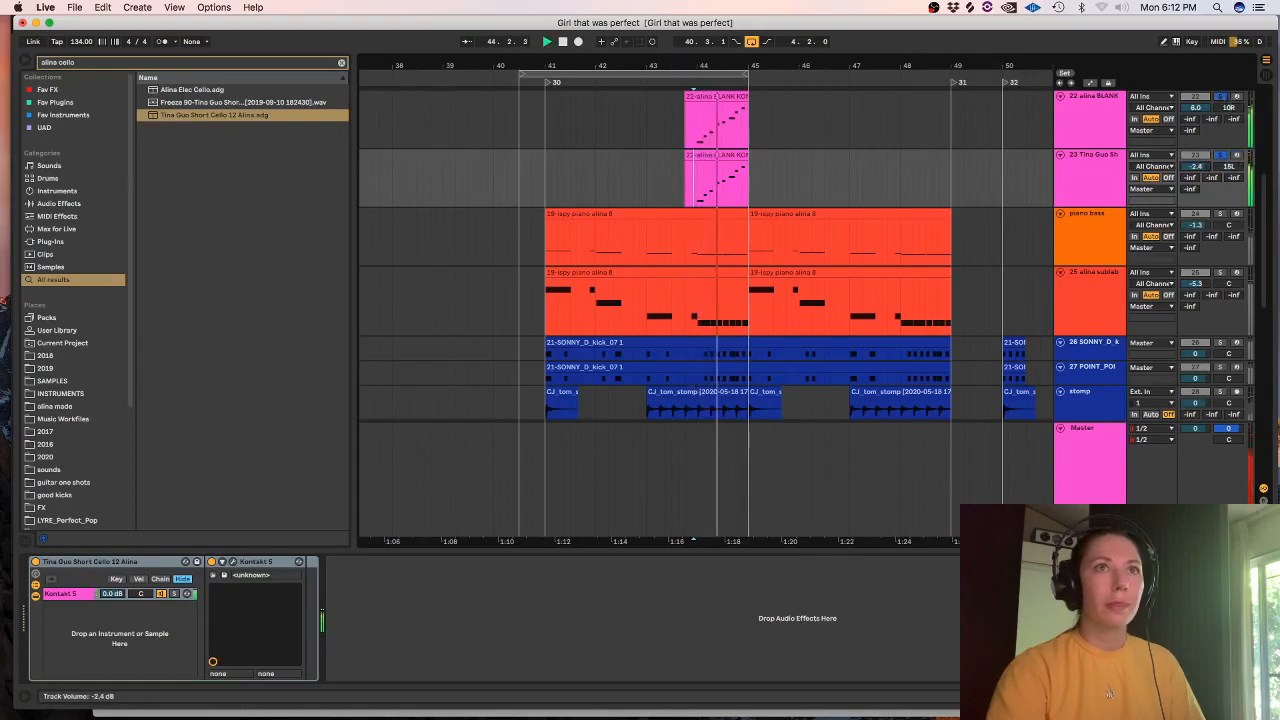
- Loop the viola clip's range from 43.4.1 to 45.1.1 and play it
{"action": "left_click", "coordinate": [1090, 106]}
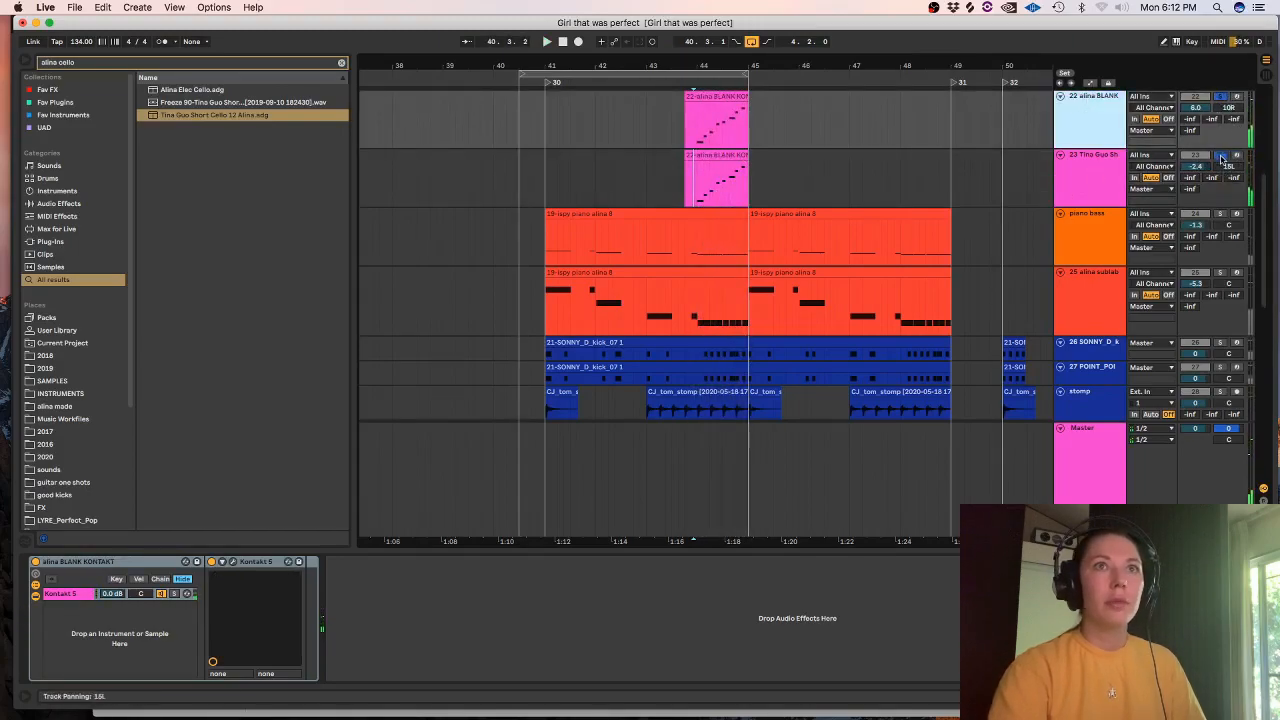
{"action": "left_click", "coordinate": [704, 100]}
{"action": "key", "text": "super+l"}
{"action": "key", "text": "space"}
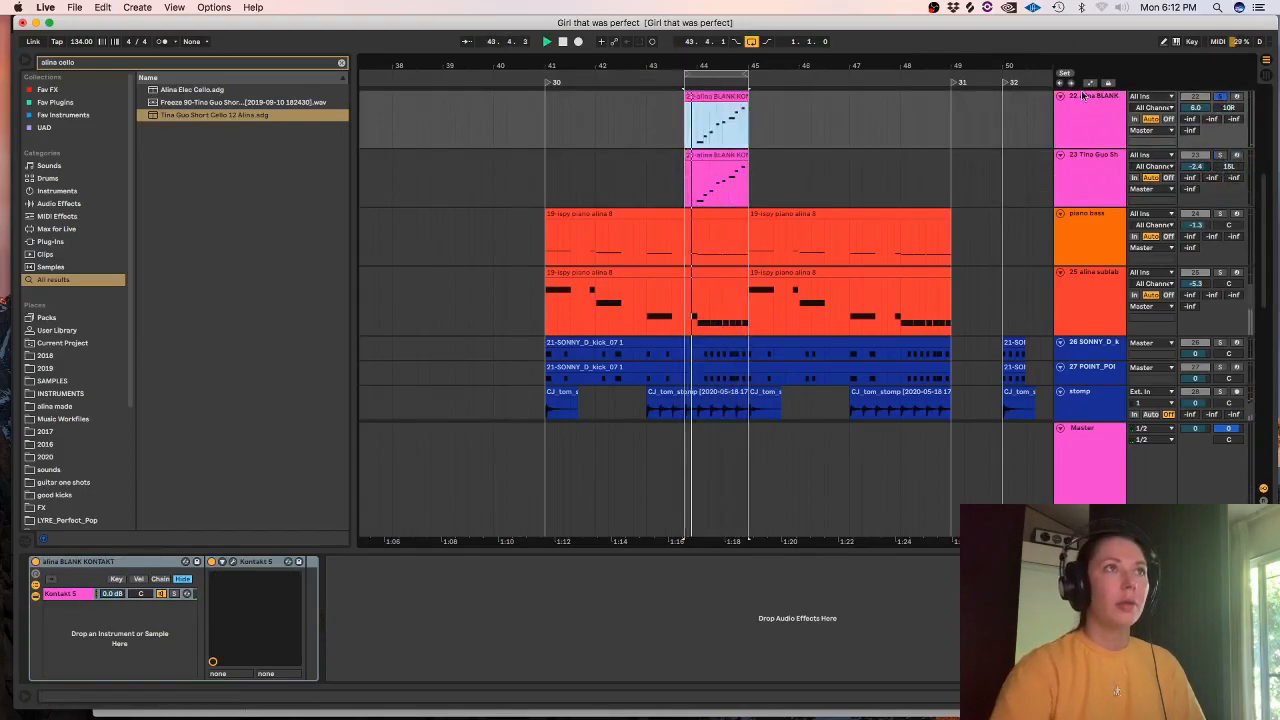
- Move the violas' Easy Mix distance closer in Spitfire Studio Strings while the loop plays, and close Kontakt
{"action": "left_click", "coordinate": [1088, 110]}
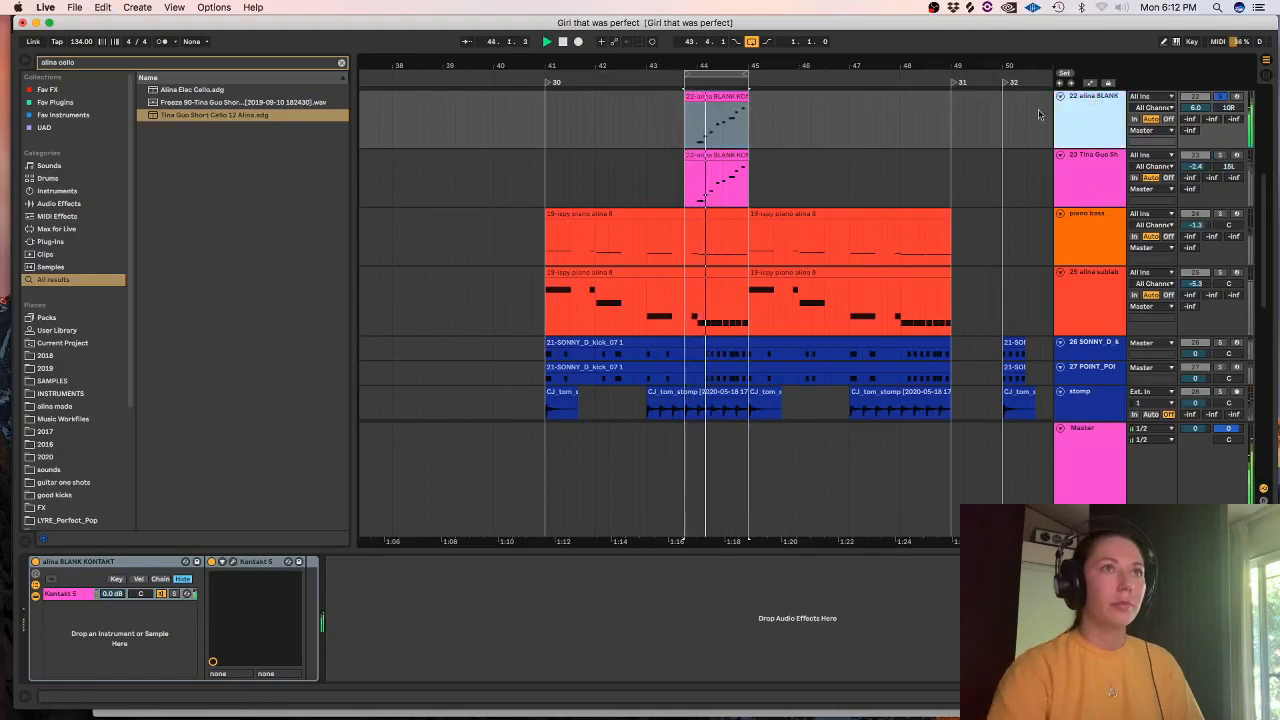
{"action": "left_click", "coordinate": [234, 562]}
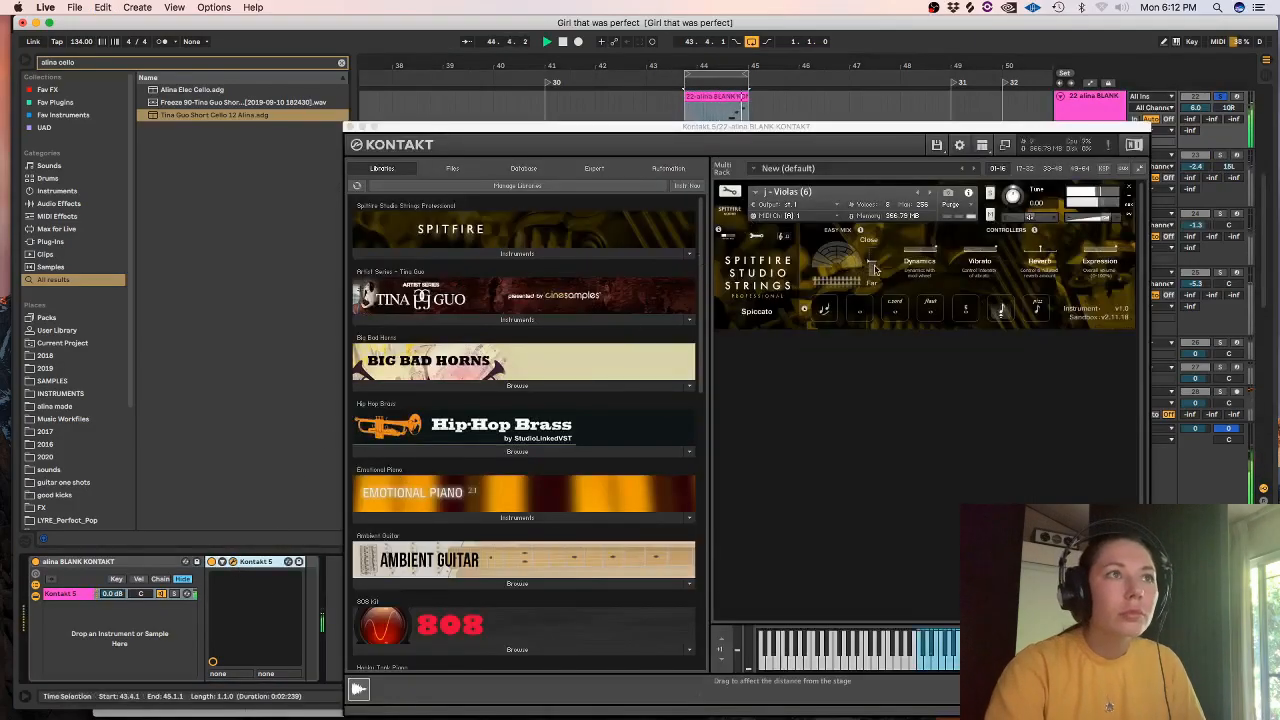
{"action": "left_click_drag", "start_coordinate": [871, 264], "coordinate": [873, 251]}
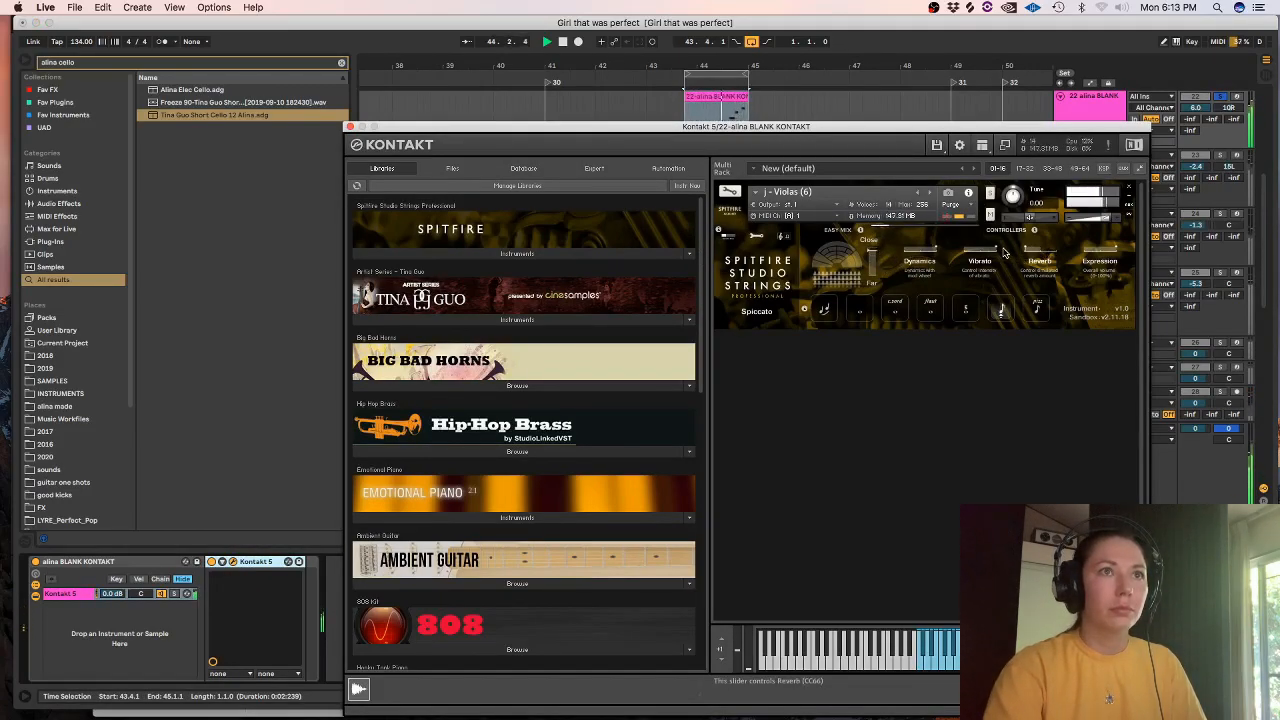
{"action": "left_click", "coordinate": [351, 127]}
- Set the cello track's volume to -4.7 dB, turn off both string solos, and play the run in the full mix
{"action": "left_click_drag", "start_coordinate": [1193, 155], "coordinate": [1193, 168]}
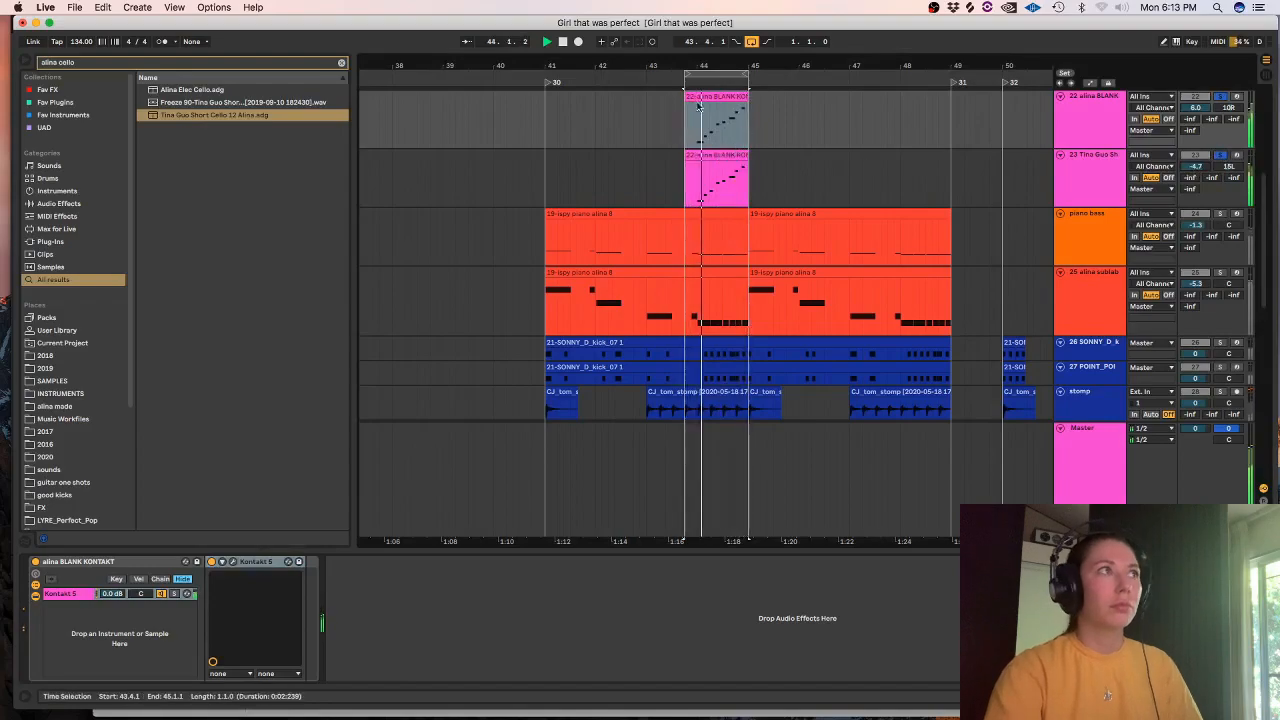
{"action": "left_click", "coordinate": [213, 7]}
{"action": "left_click", "coordinate": [226, 91]}
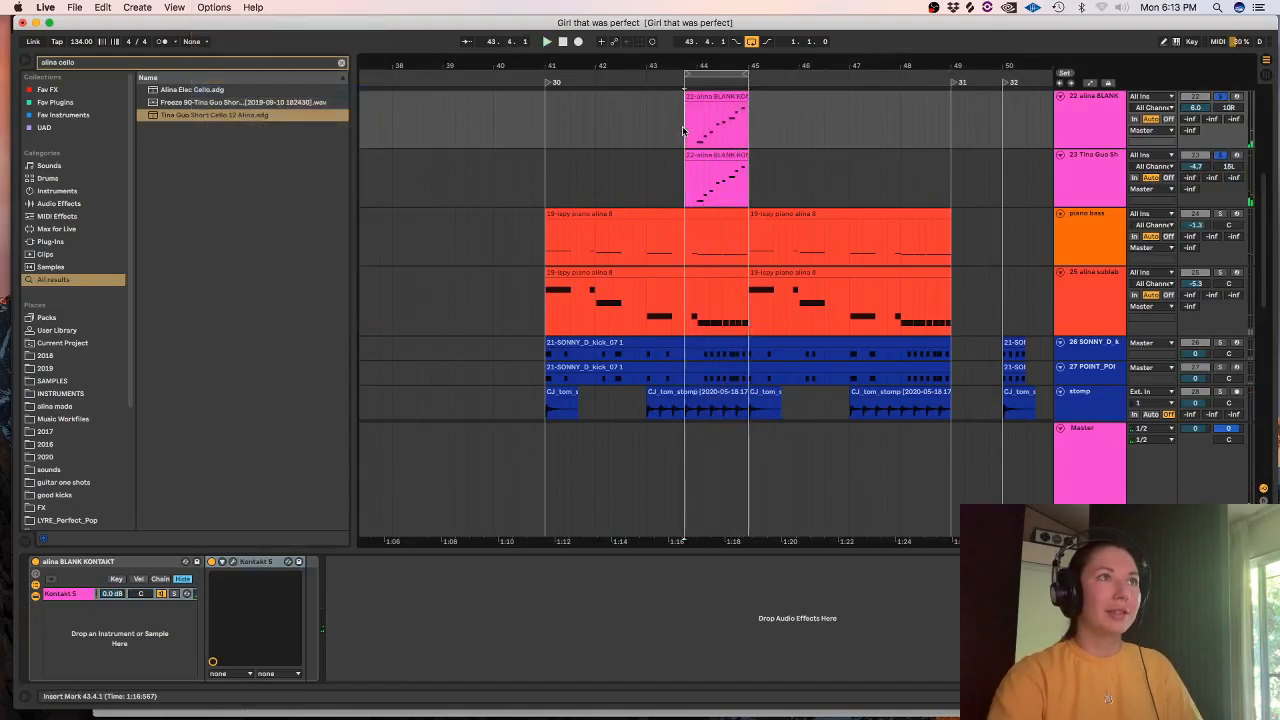
{"action": "key", "text": "space"}
{"action": "key", "text": "plus"}
{"action": "key", "text": "plus"}
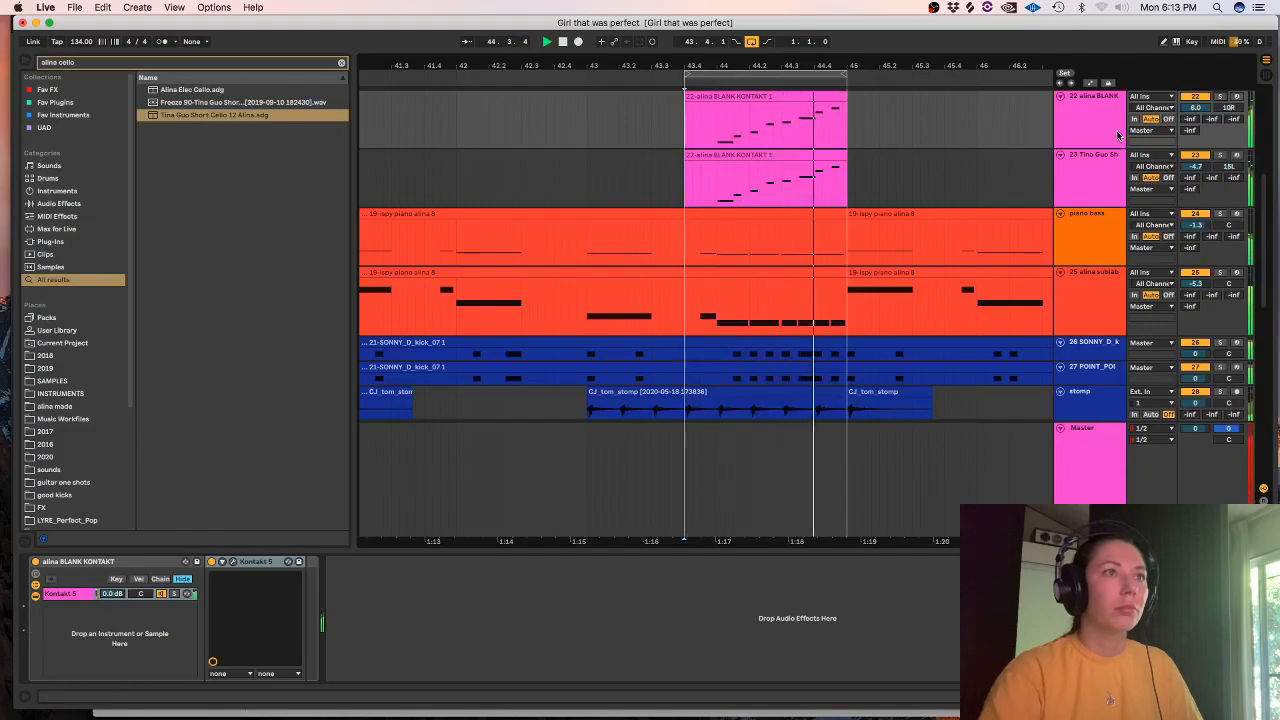
- Stop playback, show the return tracks, and inspect the C vox return's effect chain
{"action": "key", "text": "space"}
{"action": "key", "text": "alt+super+t"}
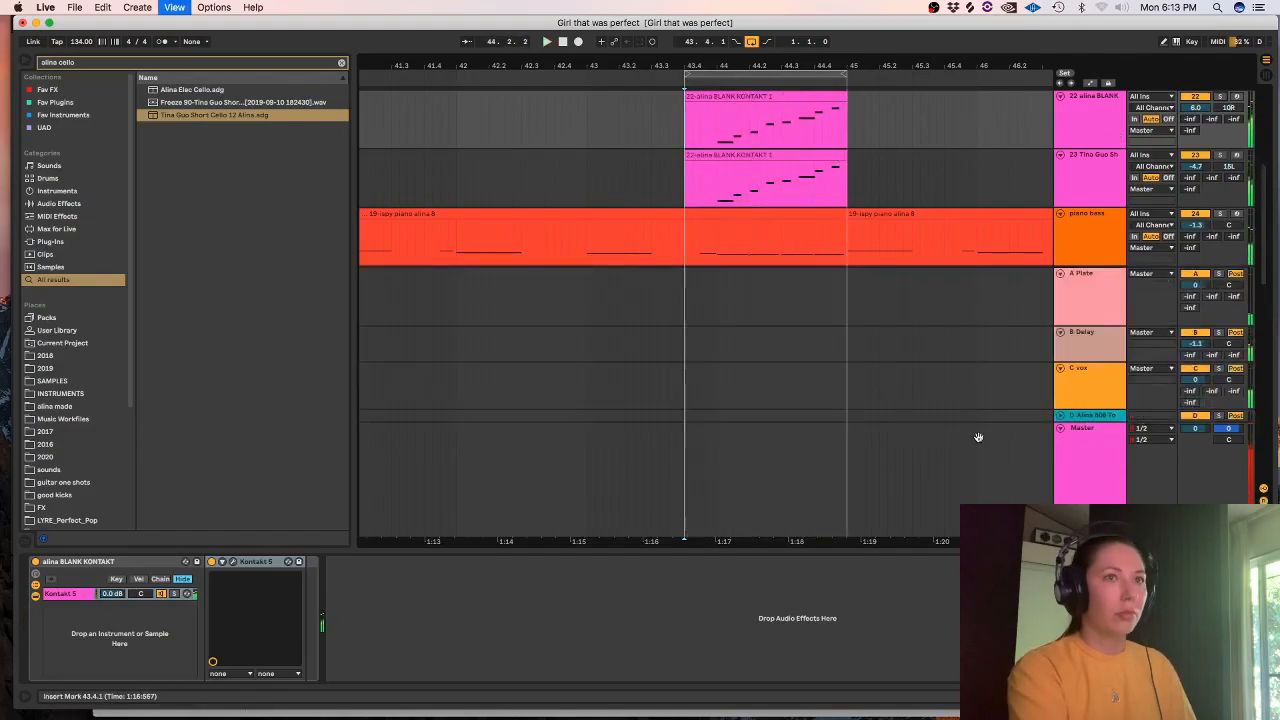
{"action": "left_click", "coordinate": [1080, 370]}
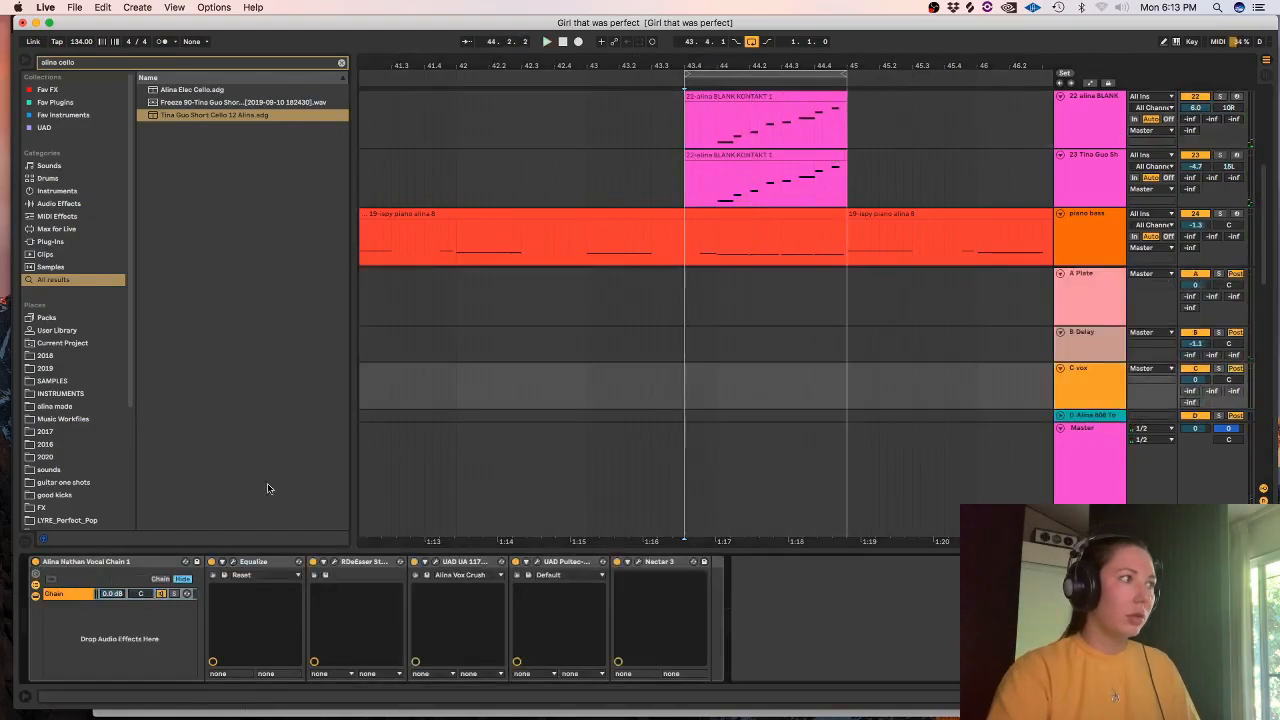
- Play the section from bar 41 with all tracks and turn off the arrangement loop
{"action": "left_click", "coordinate": [474, 147]}
{"action": "key", "text": "minus"}
{"action": "key", "text": "minus"}
{"action": "key", "text": "alt+super+l"}
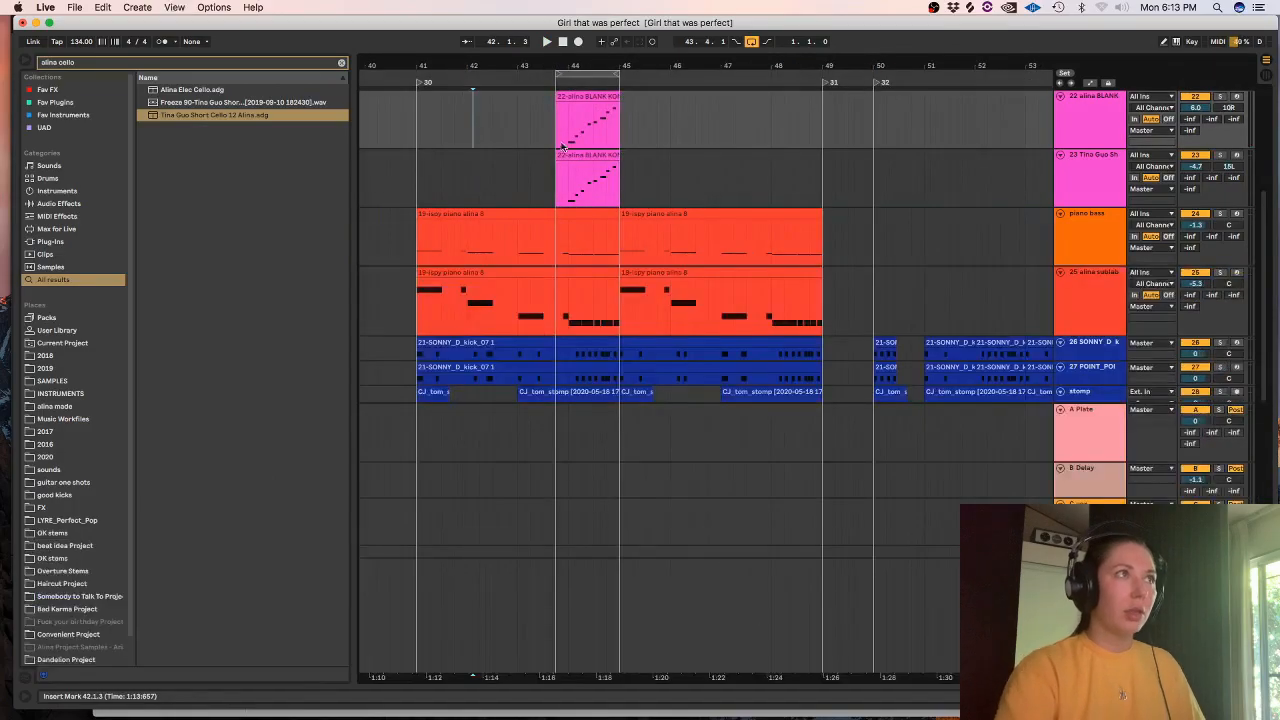
{"action": "key", "text": "space"}
{"action": "scroll", "coordinate": [1233, 226], "scroll_direction": "up", "scroll_amount": 5}
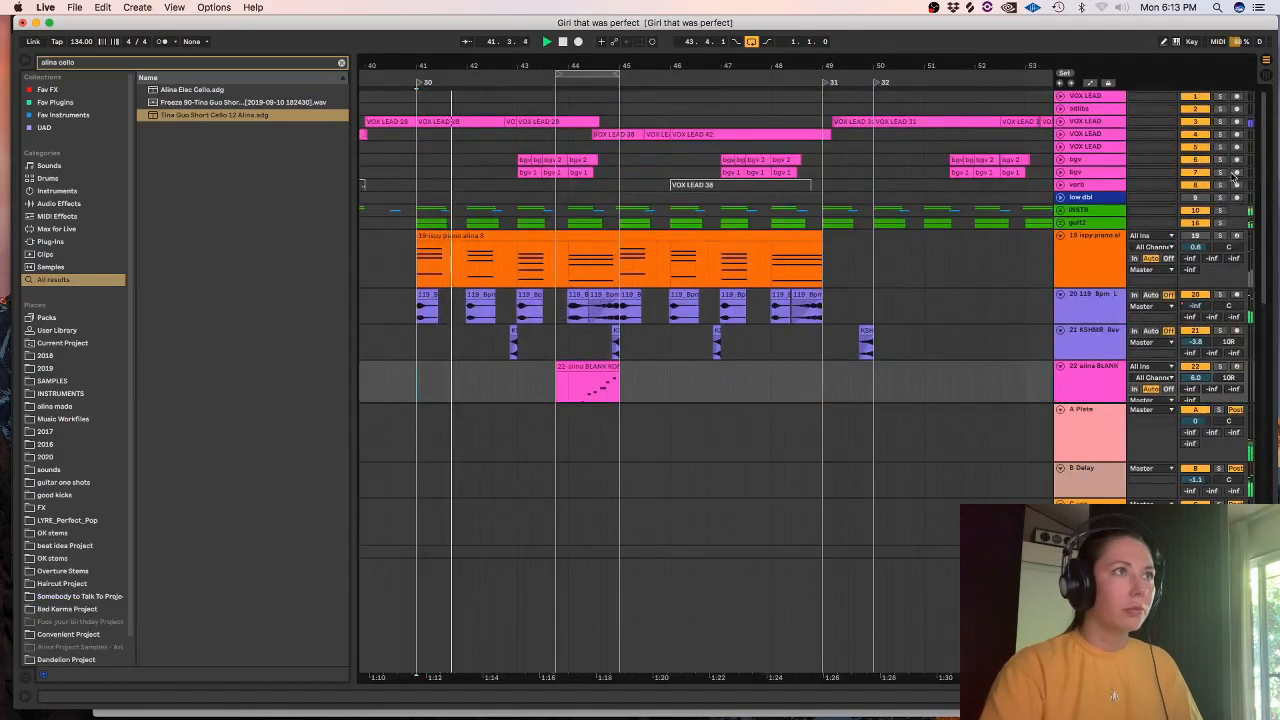
{"action": "left_click", "coordinate": [1078, 302]}
{"action": "left_click", "coordinate": [1081, 354], "text": "shift"}
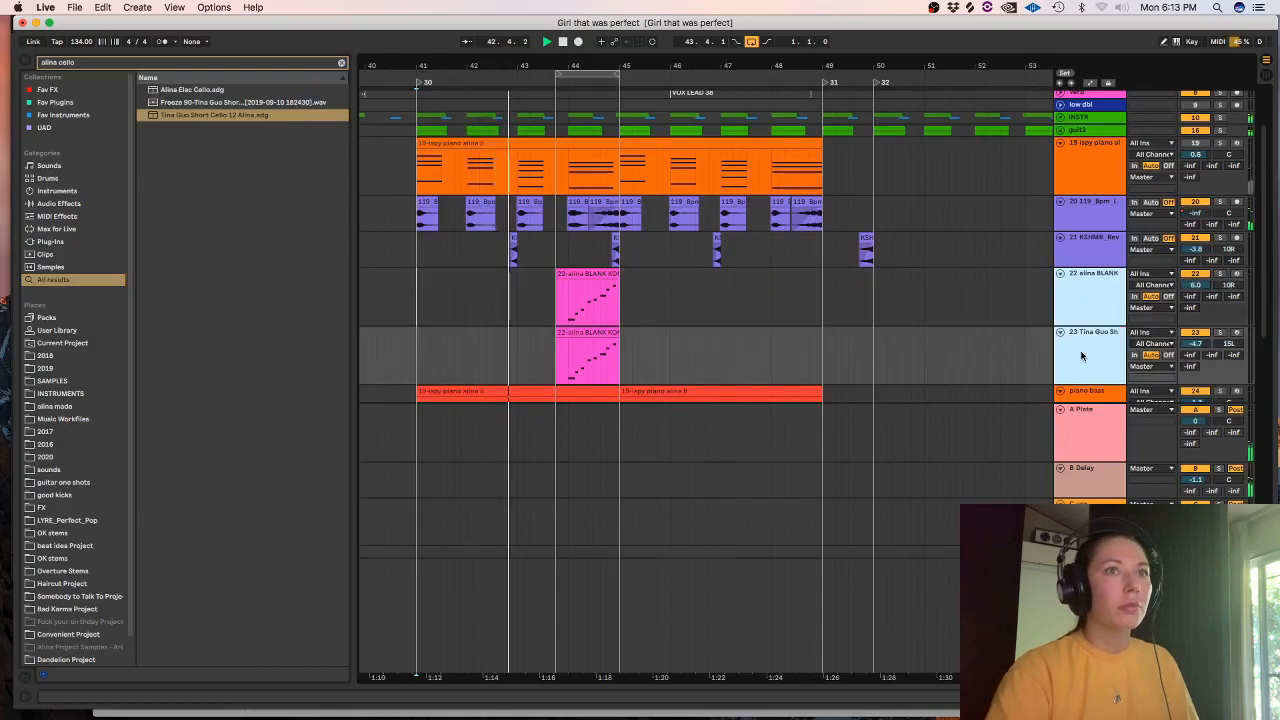
{"action": "left_click", "coordinate": [751, 43]}
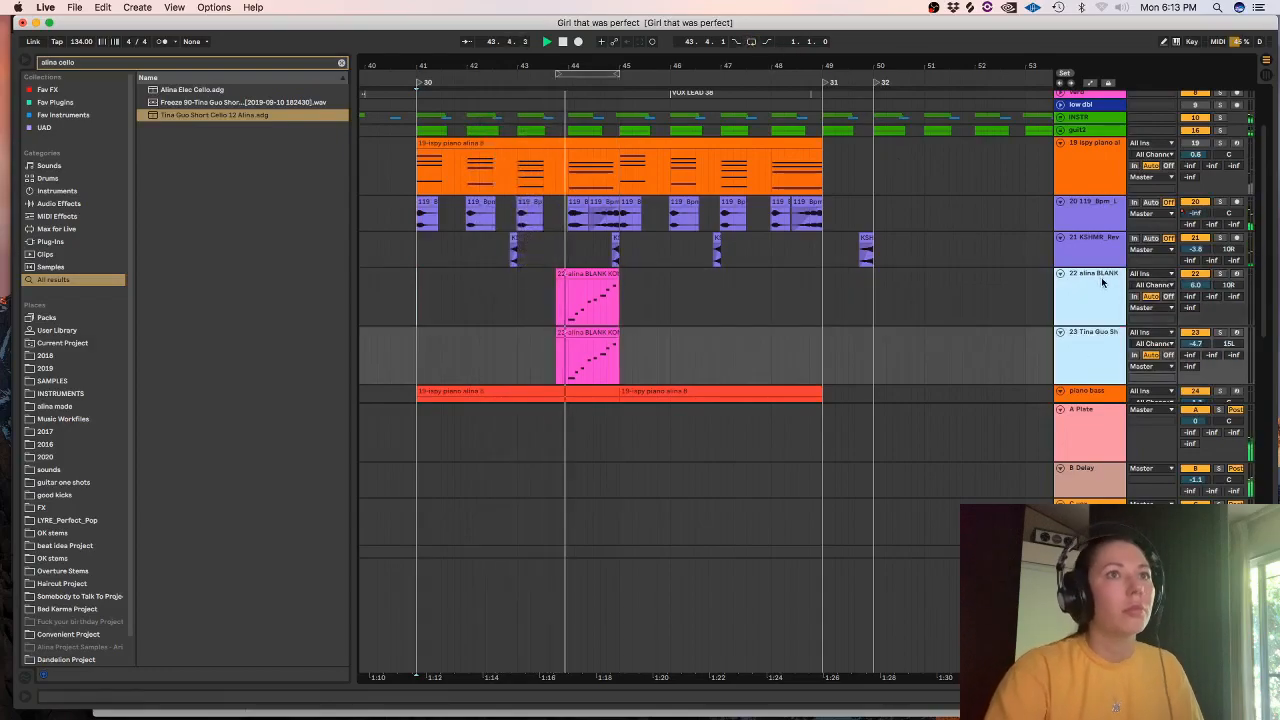
- Group the viola and Tina Guo cello tracks and load the alina make me old.adg effect preset on the group
{"action": "left_click", "coordinate": [1082, 293]}
{"action": "left_click", "coordinate": [1087, 351], "text": "shift"}
{"action": "key", "text": "super+g"}
{"action": "left_click_drag", "start_coordinate": [851, 212], "coordinate": [414, 205]}
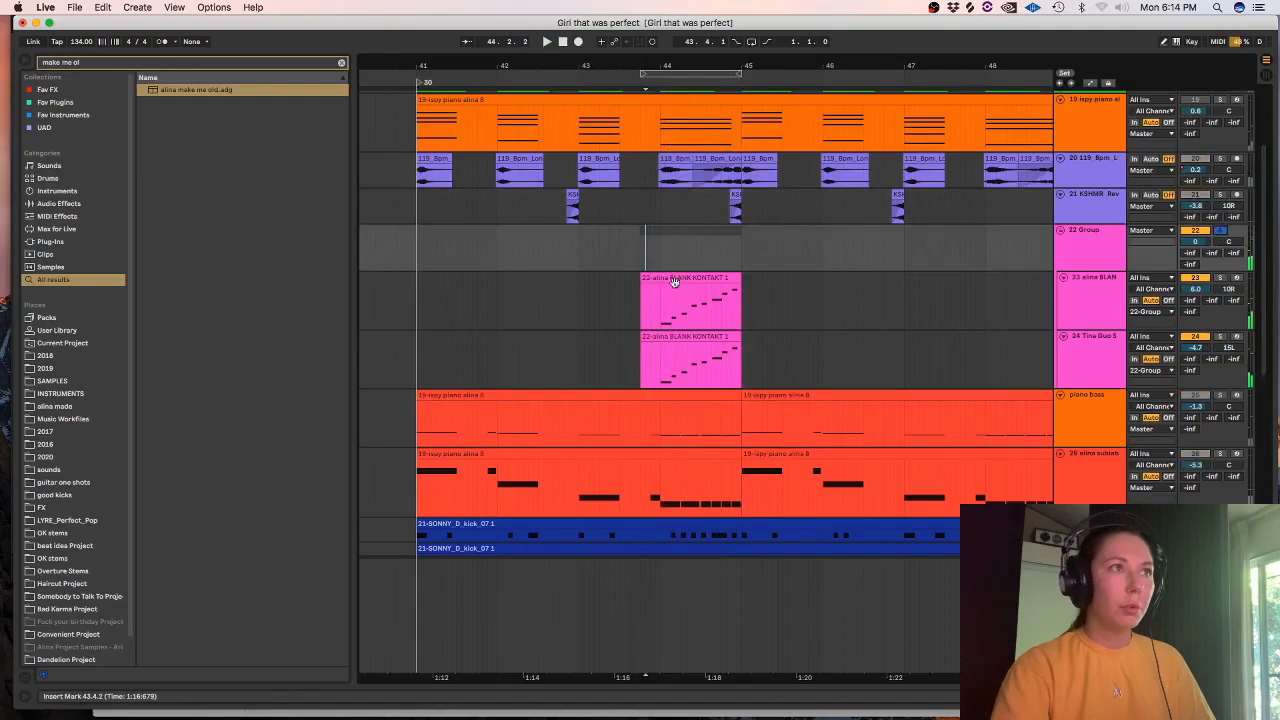
- Open the viola clip's notes and add a very short F#3 grace note directly before the first note
{"action": "double_click", "coordinate": [674, 288]}
{"action": "left_click", "coordinate": [586, 356]}
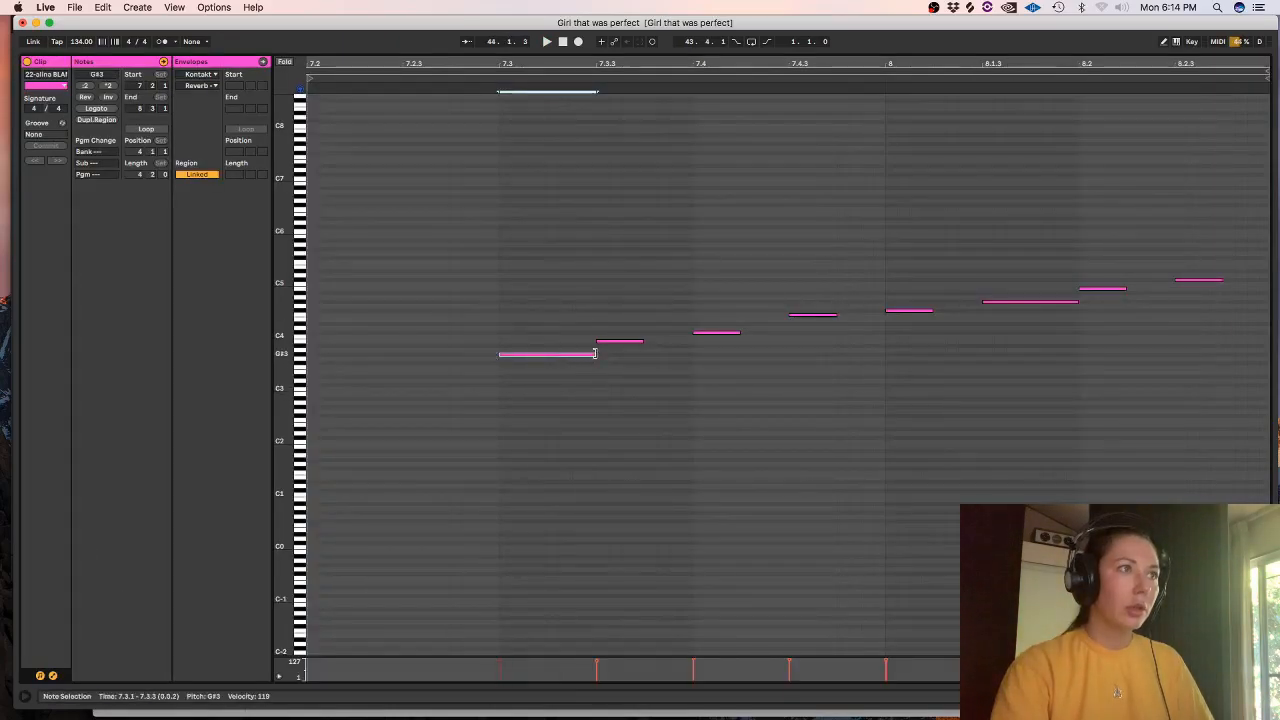
{"action": "left_click_drag", "start_coordinate": [594, 353], "coordinate": [503, 366]}
{"action": "left_click_drag", "start_coordinate": [586, 363], "coordinate": [499, 368]}
{"action": "right_click", "coordinate": [475, 383]}
{"action": "left_click", "coordinate": [530, 350]}
- Play the run and replace the Tina Guo cello track's clip with a copy of the edited viola clip
{"action": "key", "text": "space"}
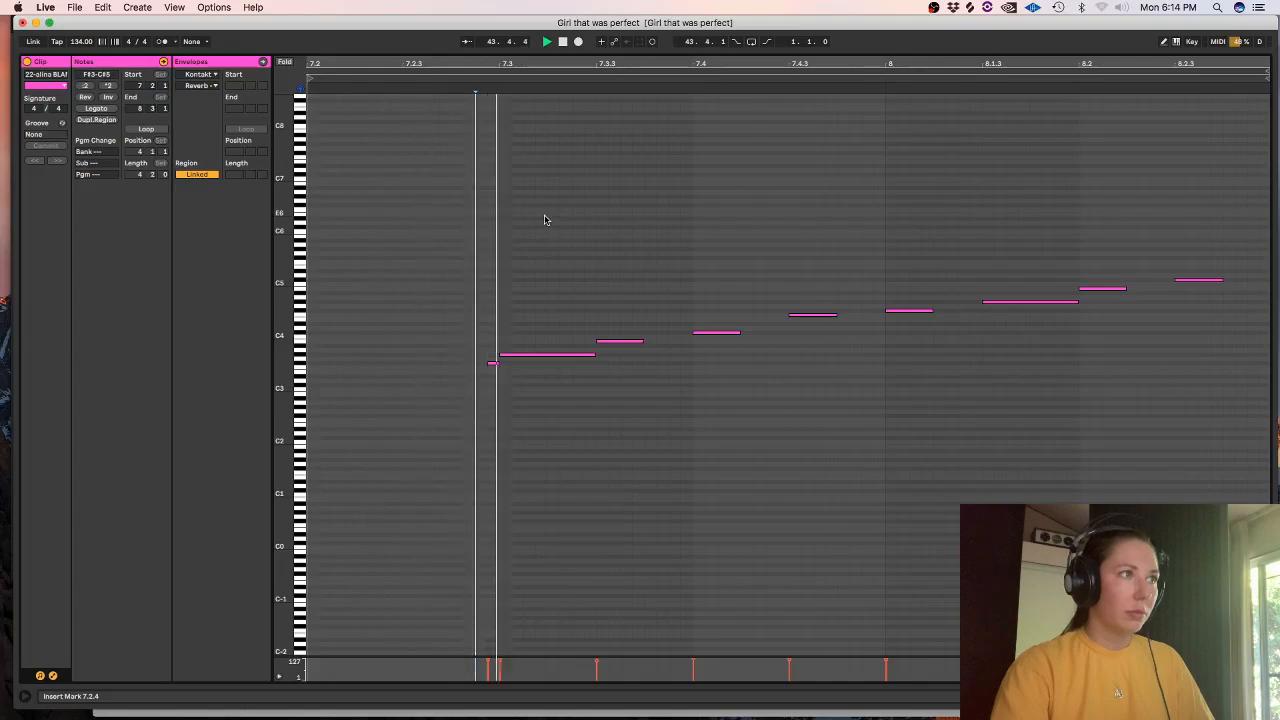
{"action": "key", "text": "Tab"}
{"action": "left_click_drag", "start_coordinate": [672, 96], "coordinate": [678, 166]}
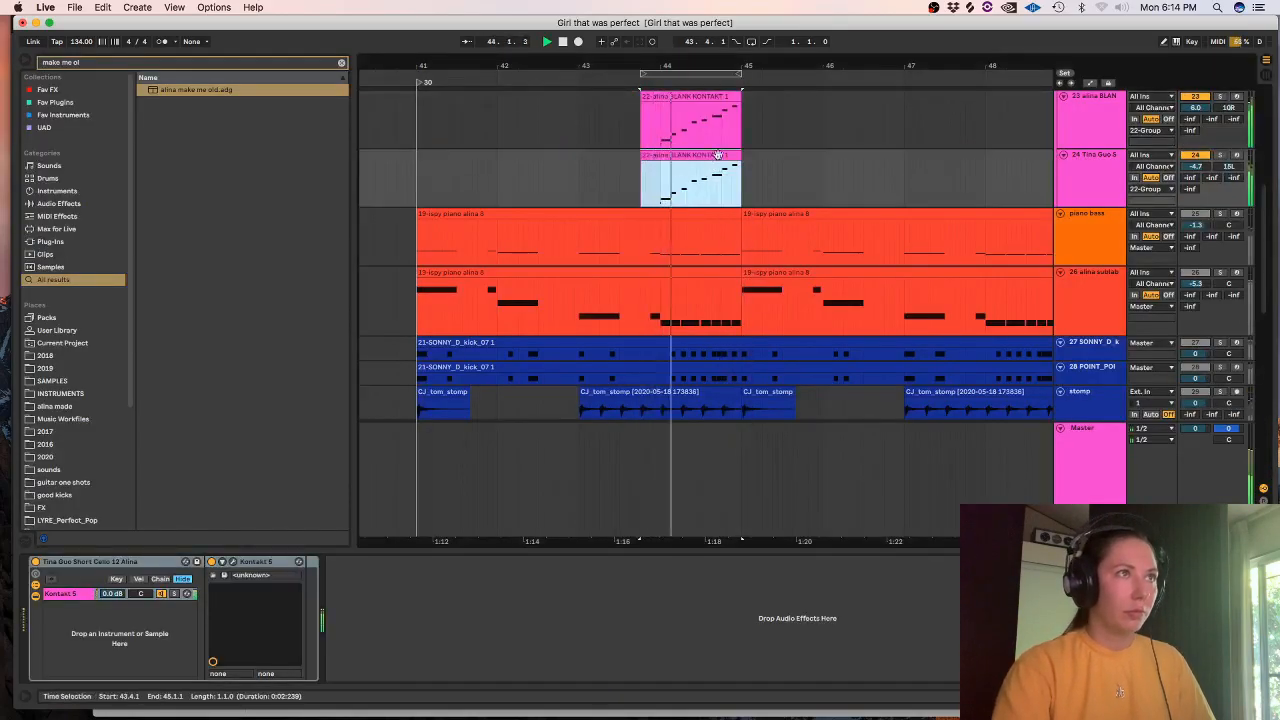
- View the string group's iZotope Vinyl settings, close the plug-in window, and replay the section from just before bar 41
{"action": "scroll", "coordinate": [1258, 175], "scroll_direction": "up", "scroll_amount": 3}
{"action": "scroll", "coordinate": [1258, 175], "scroll_direction": "down", "scroll_amount": 1}
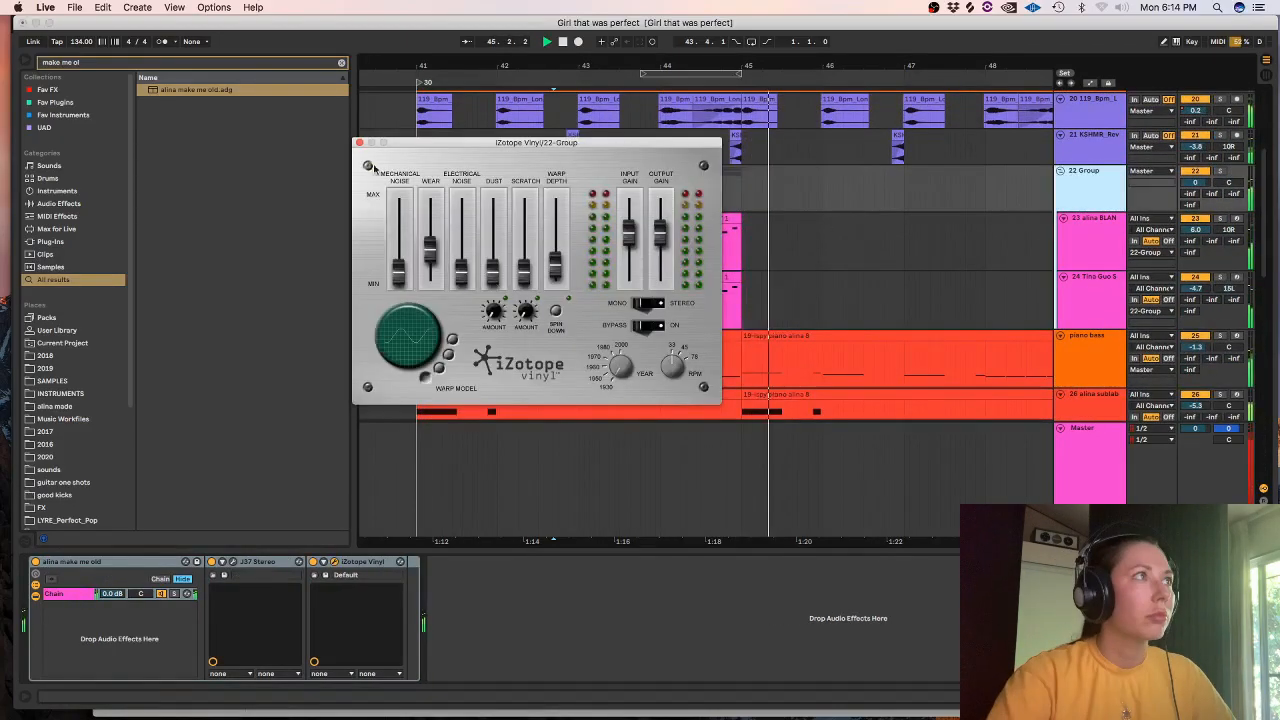
{"action": "left_click", "coordinate": [361, 142]}
{"action": "left_click", "coordinate": [412, 221]}
{"action": "key", "text": "space"}
{"action": "key", "text": "space"}
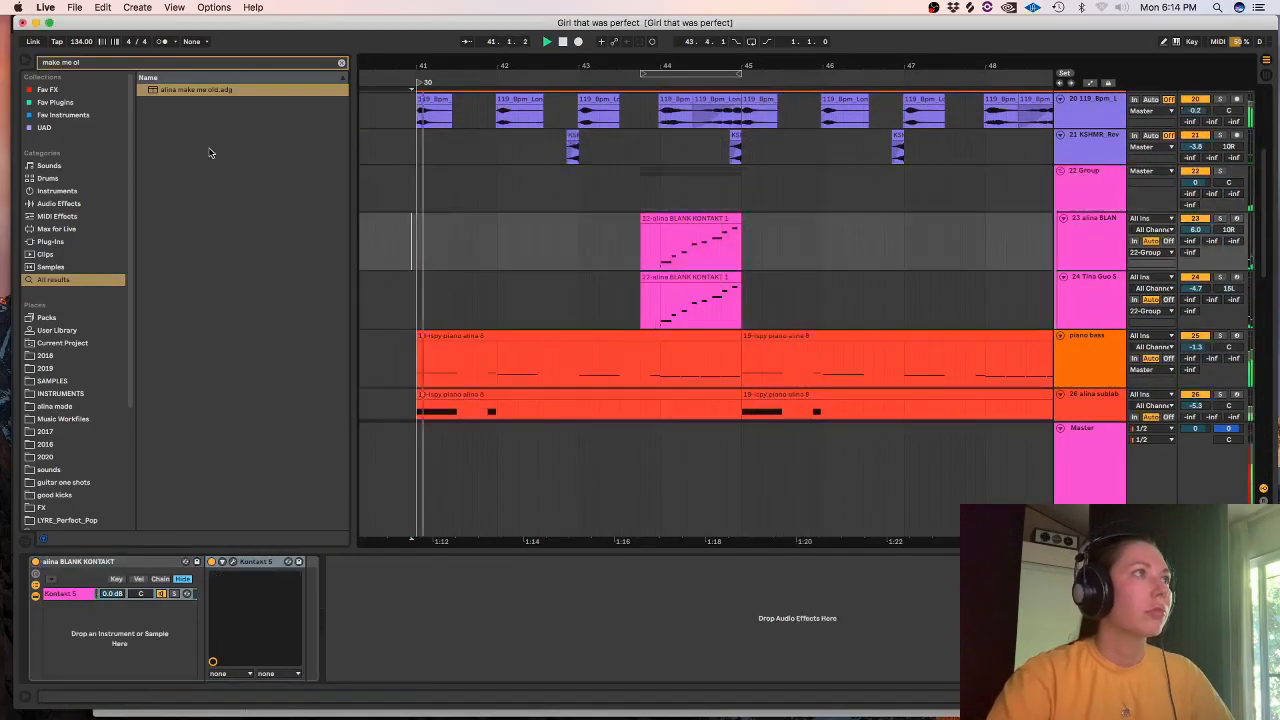
- Clear the browser search, show the favourite plug-ins, bypass J37 Stereo on the string group, and play the section
{"action": "left_click", "coordinate": [341, 62]}
{"action": "left_click", "coordinate": [52, 102]}
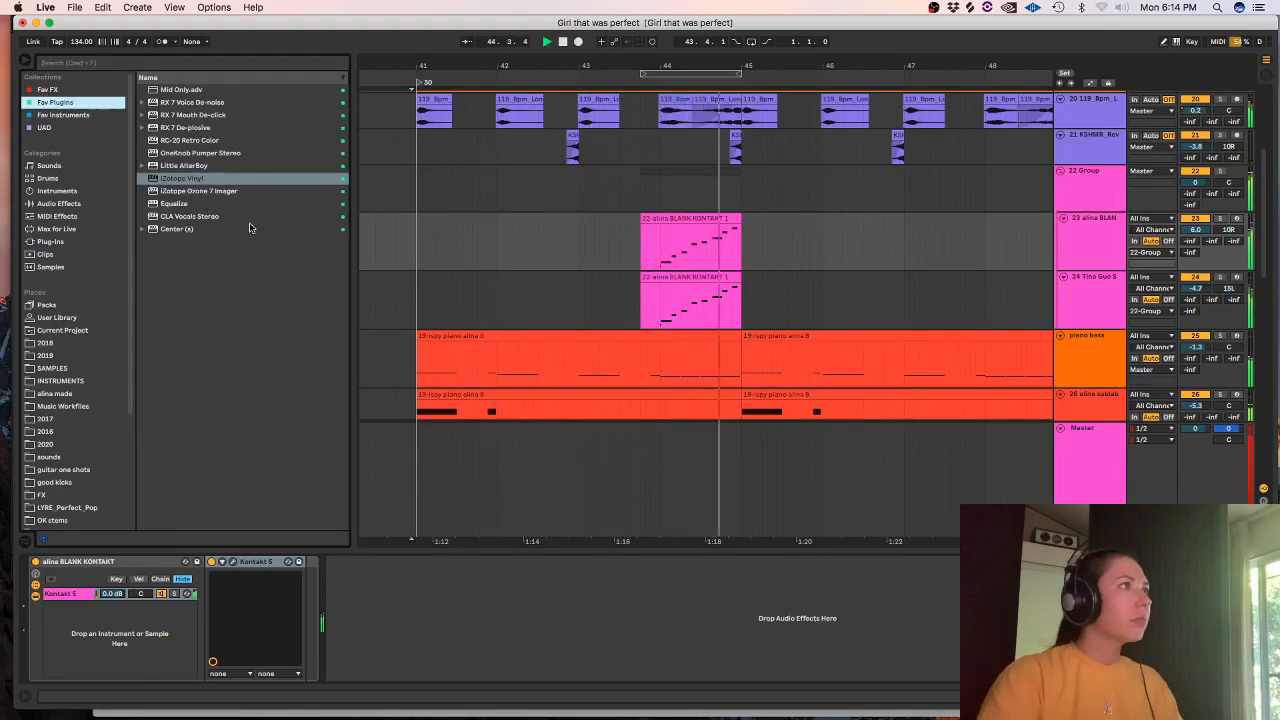
{"action": "left_click", "coordinate": [1110, 186]}
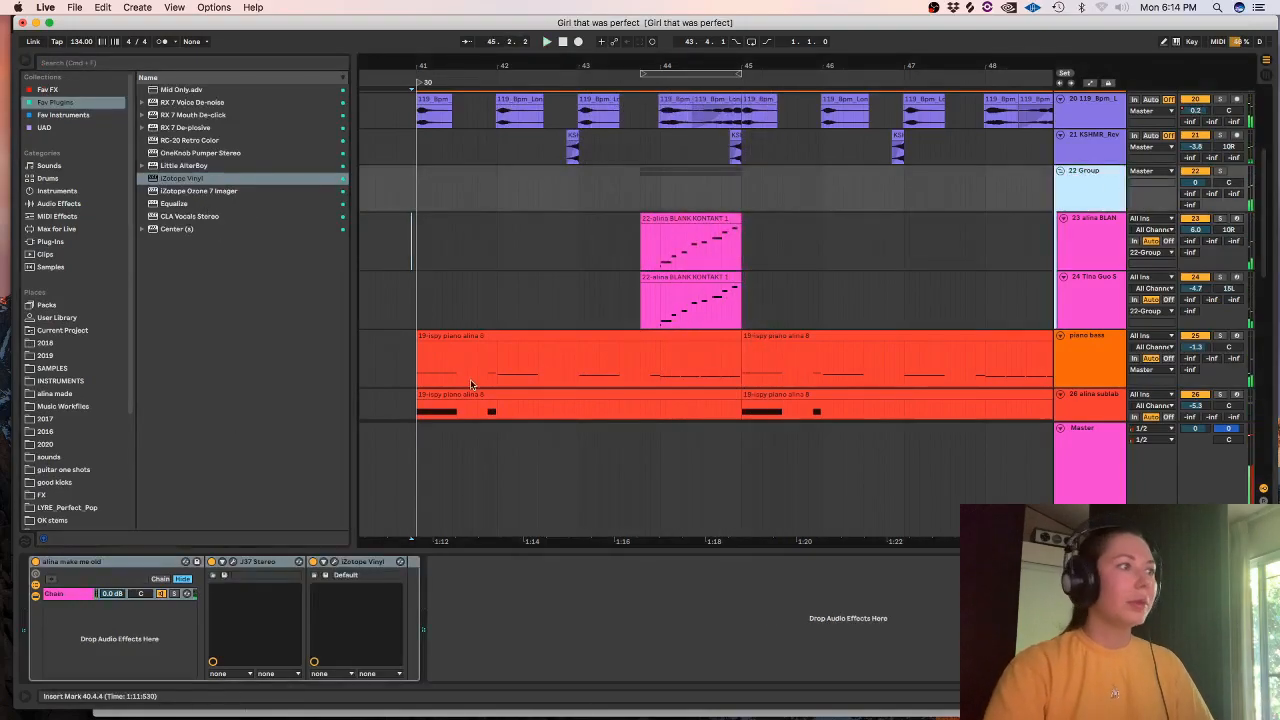
{"action": "left_click", "coordinate": [222, 570]}
{"action": "key", "text": "space"}
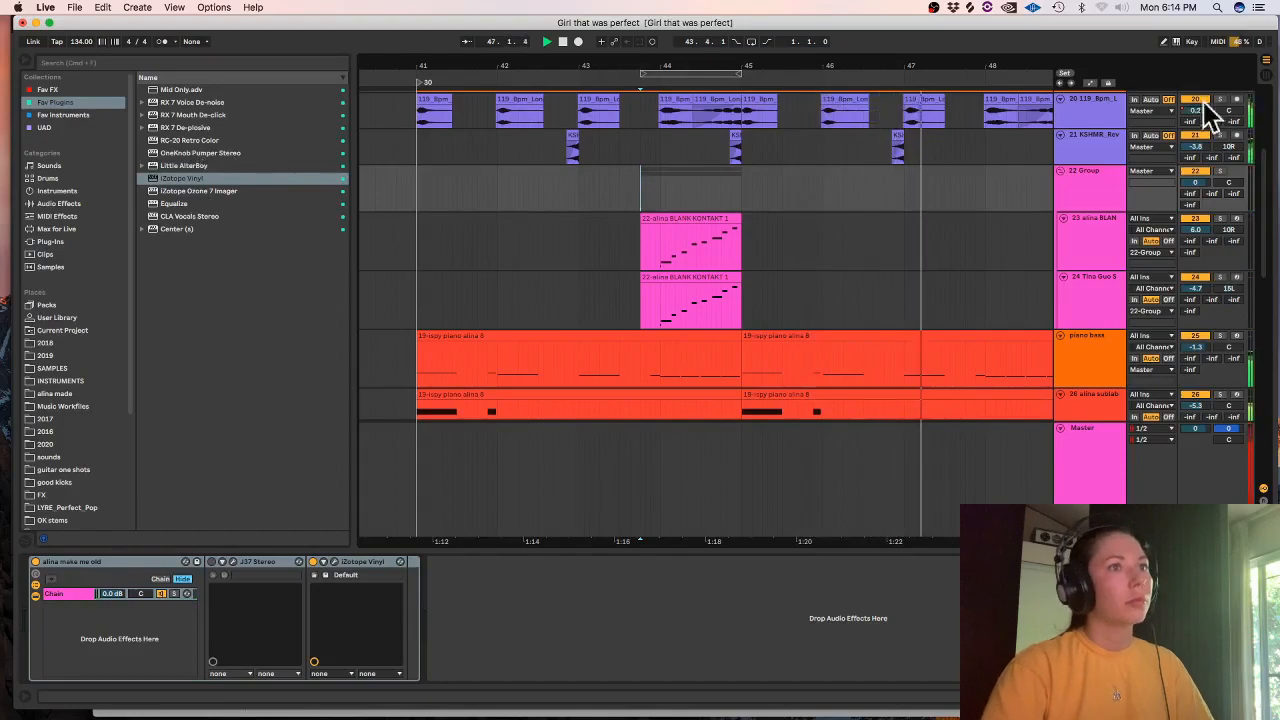
- Solo the 119 BPM audio track and compare its sound with the replika delay vinyl rack bypassed and enabled
{"action": "left_click", "coordinate": [418, 118]}
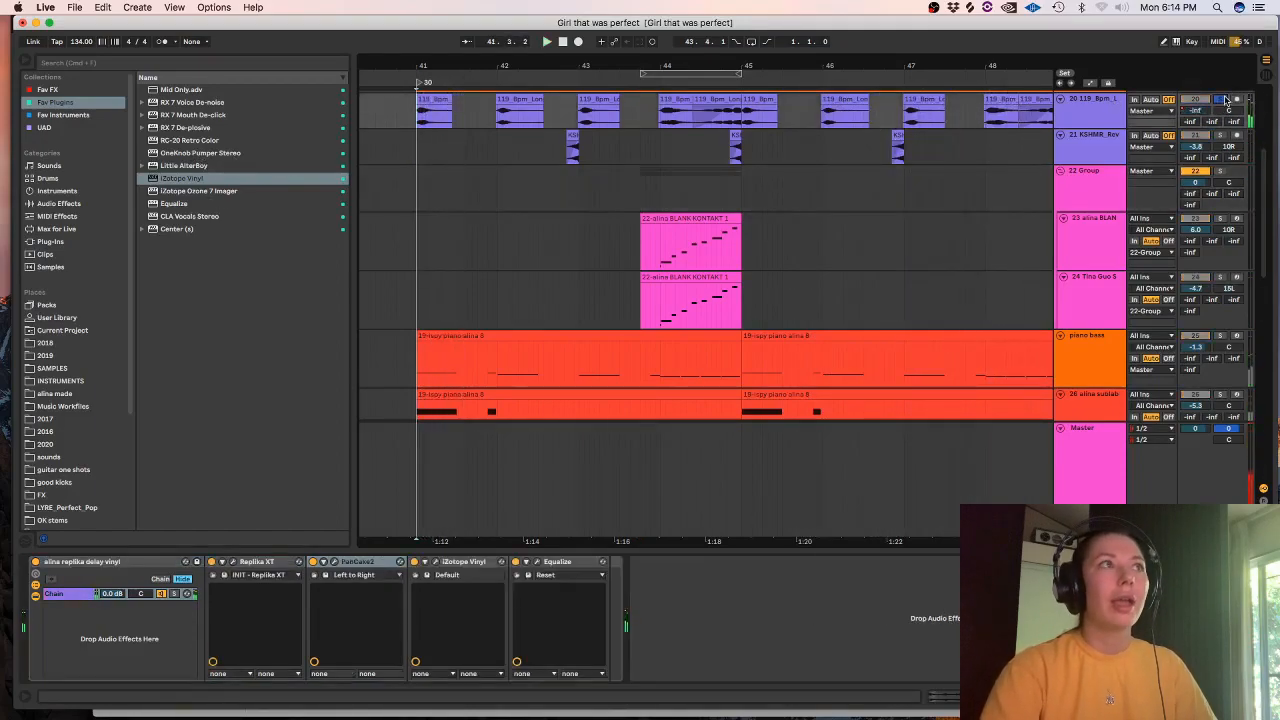
{"action": "key", "text": "space"}
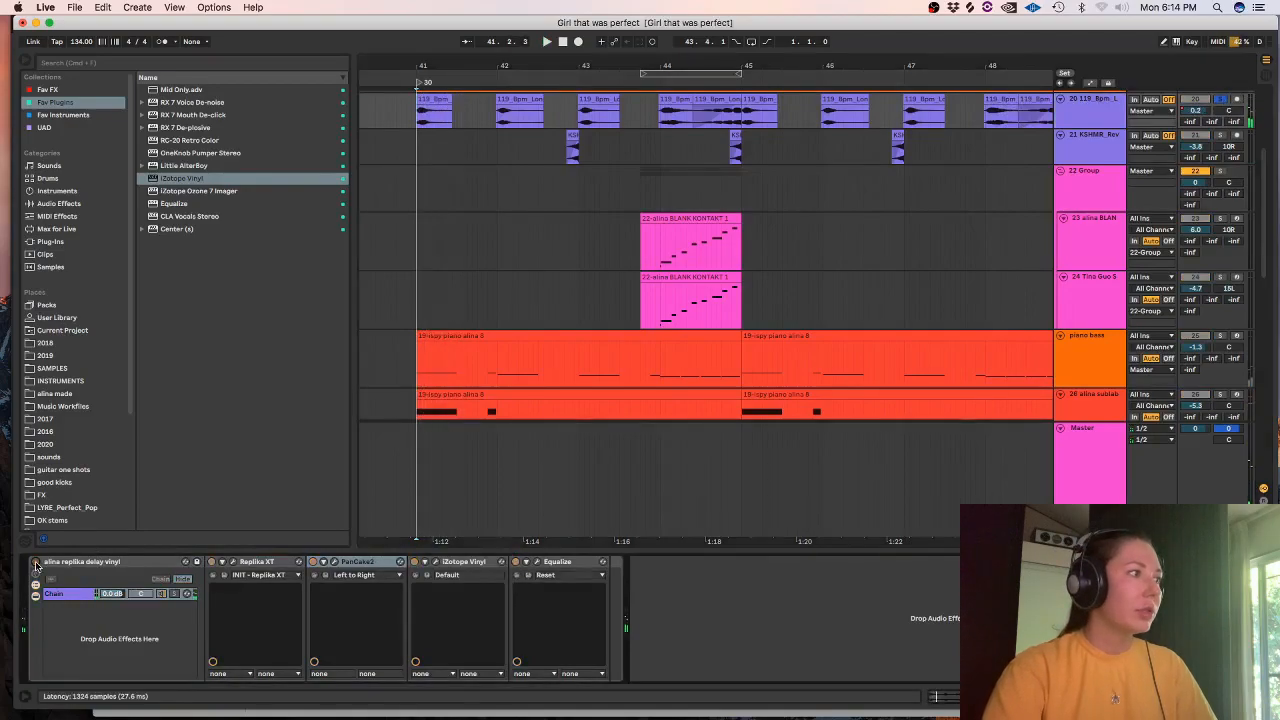
{"action": "left_click", "coordinate": [35, 562]}
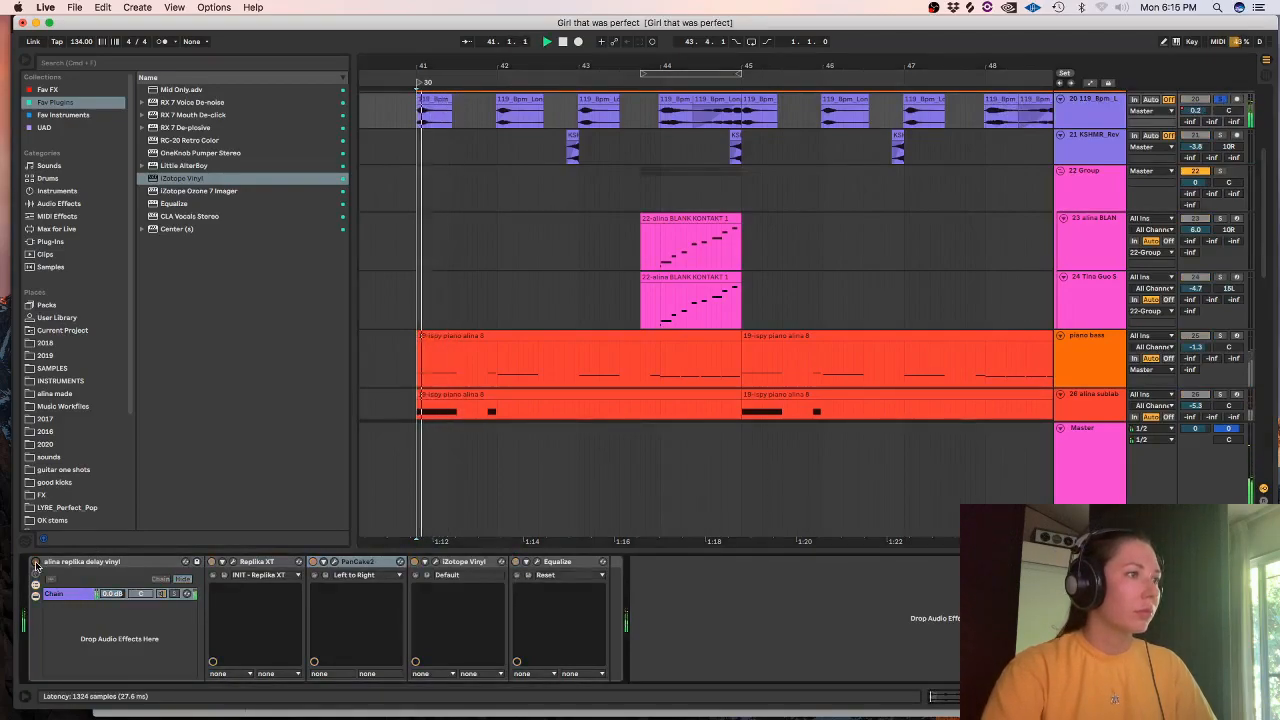
{"action": "left_click", "coordinate": [35, 562]}
{"action": "key", "text": "space"}
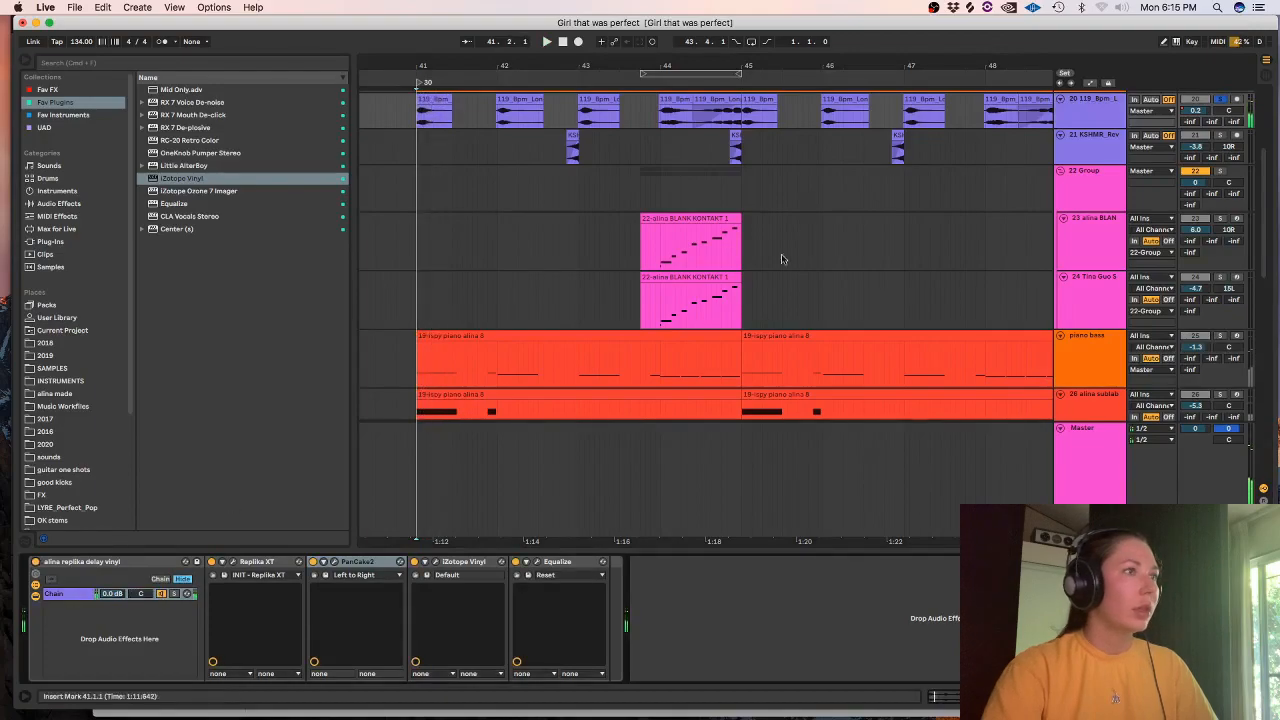
- Solo the string group, bypass iZotope Vinyl and its whole "make me old" rack, and play the run
{"action": "left_click", "coordinate": [651, 217]}
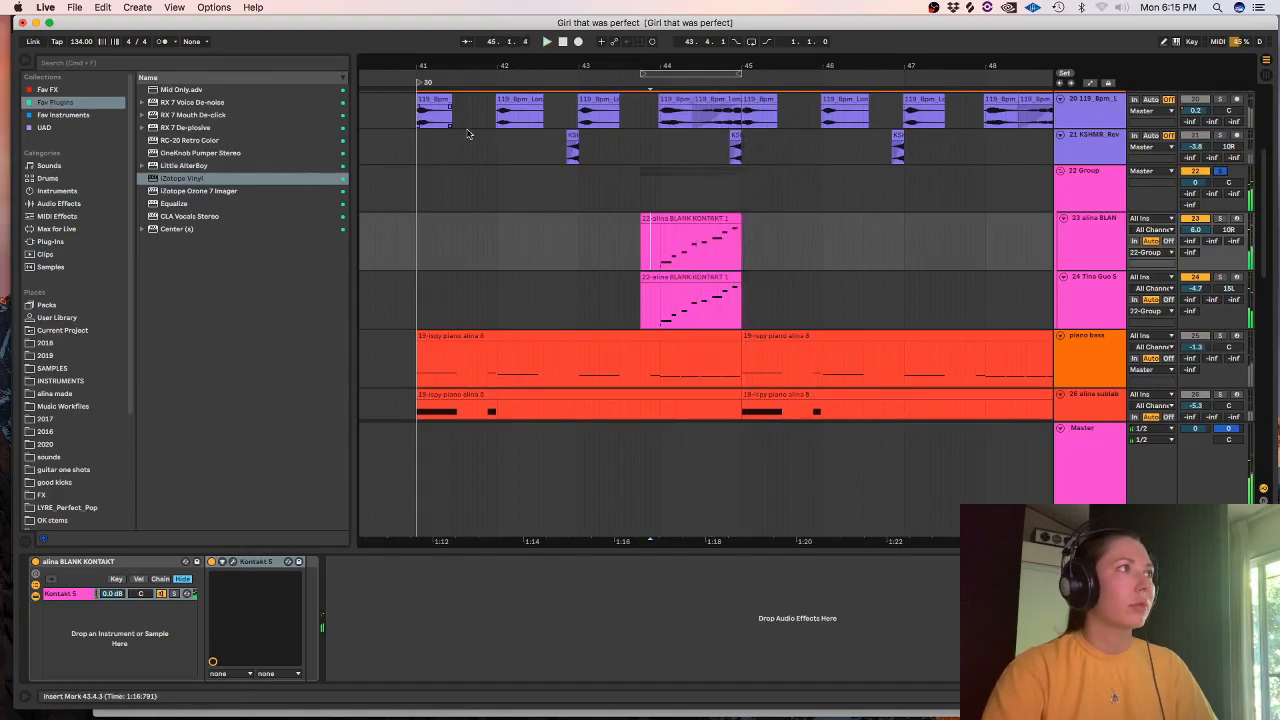
{"action": "left_click", "coordinate": [1077, 188]}
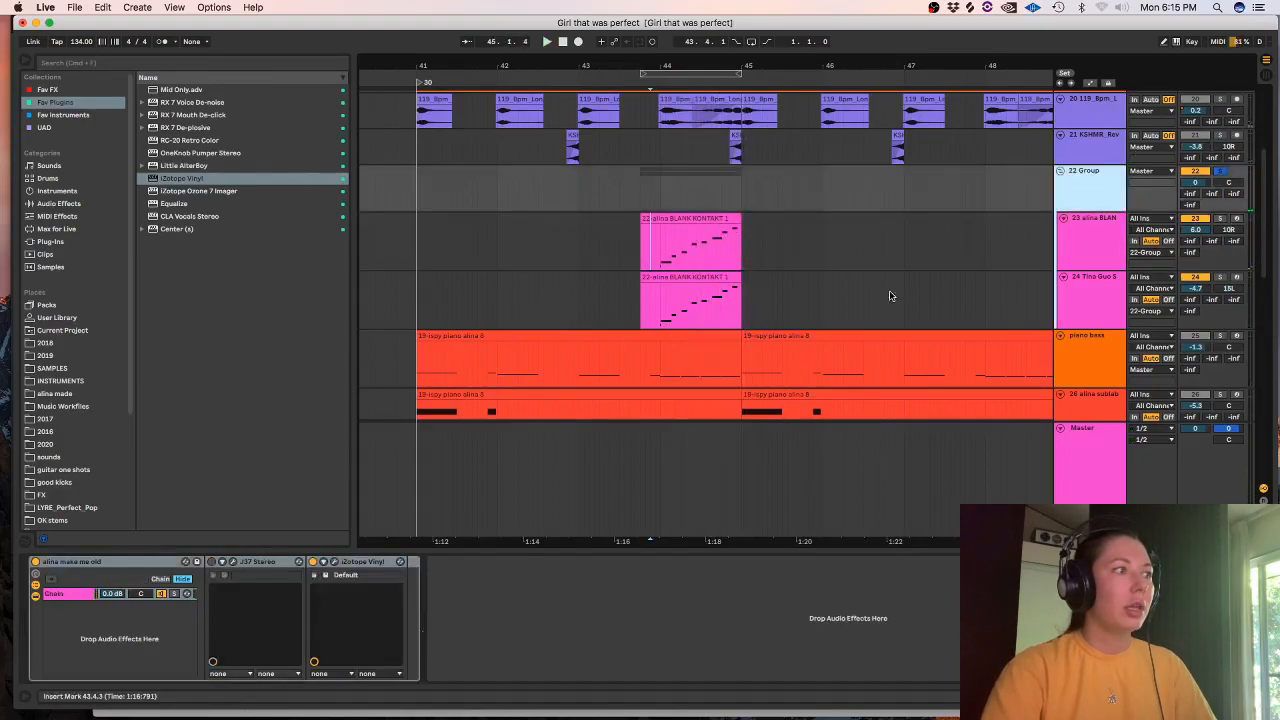
{"action": "left_click", "coordinate": [315, 563]}
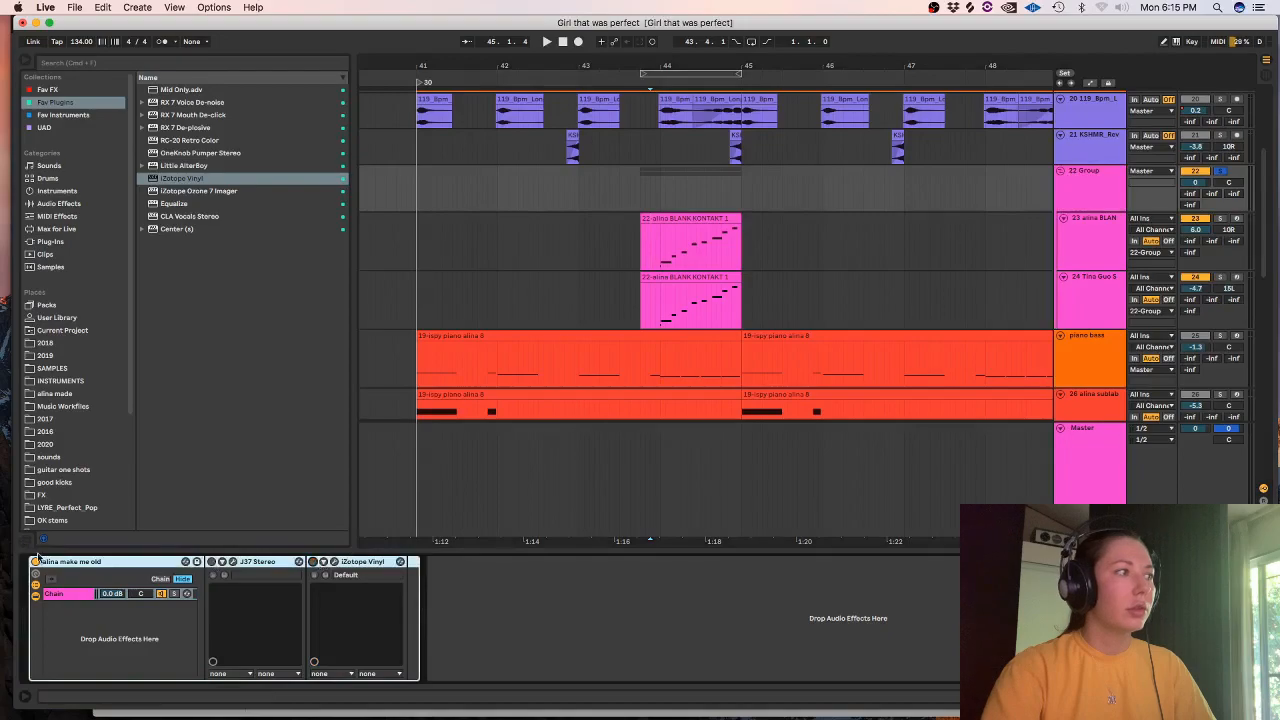
{"action": "key", "text": "space"}
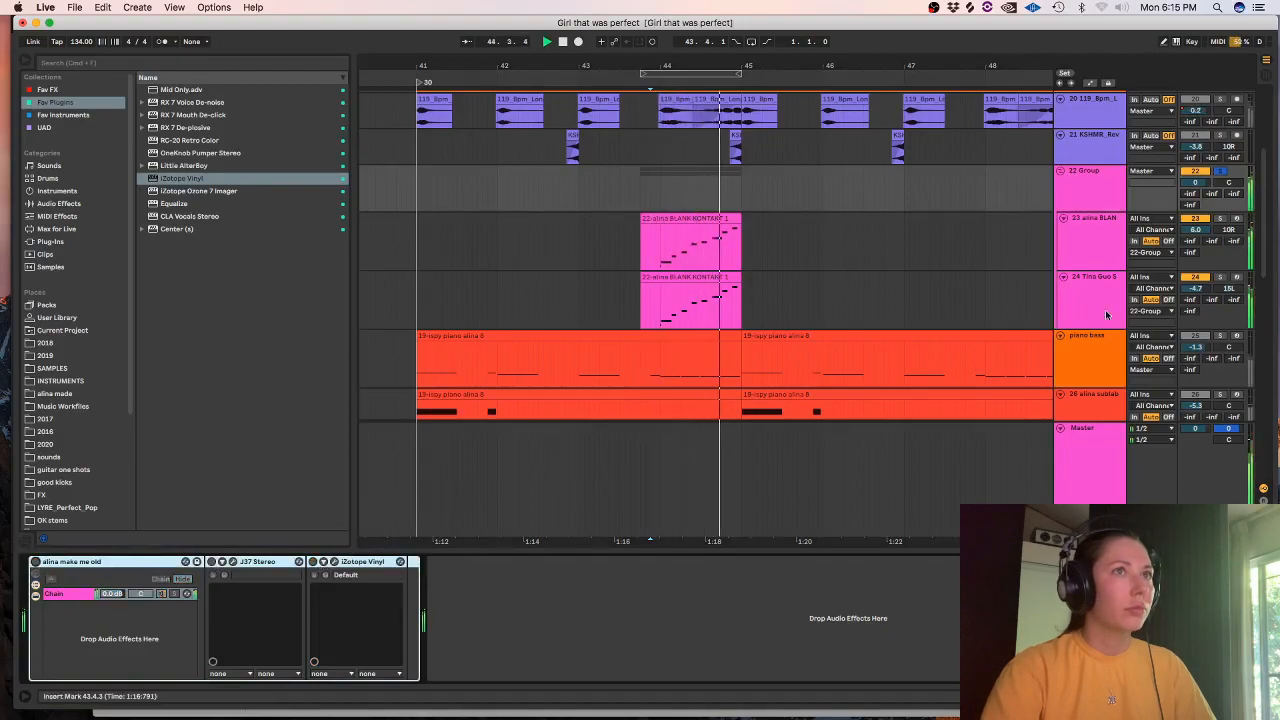
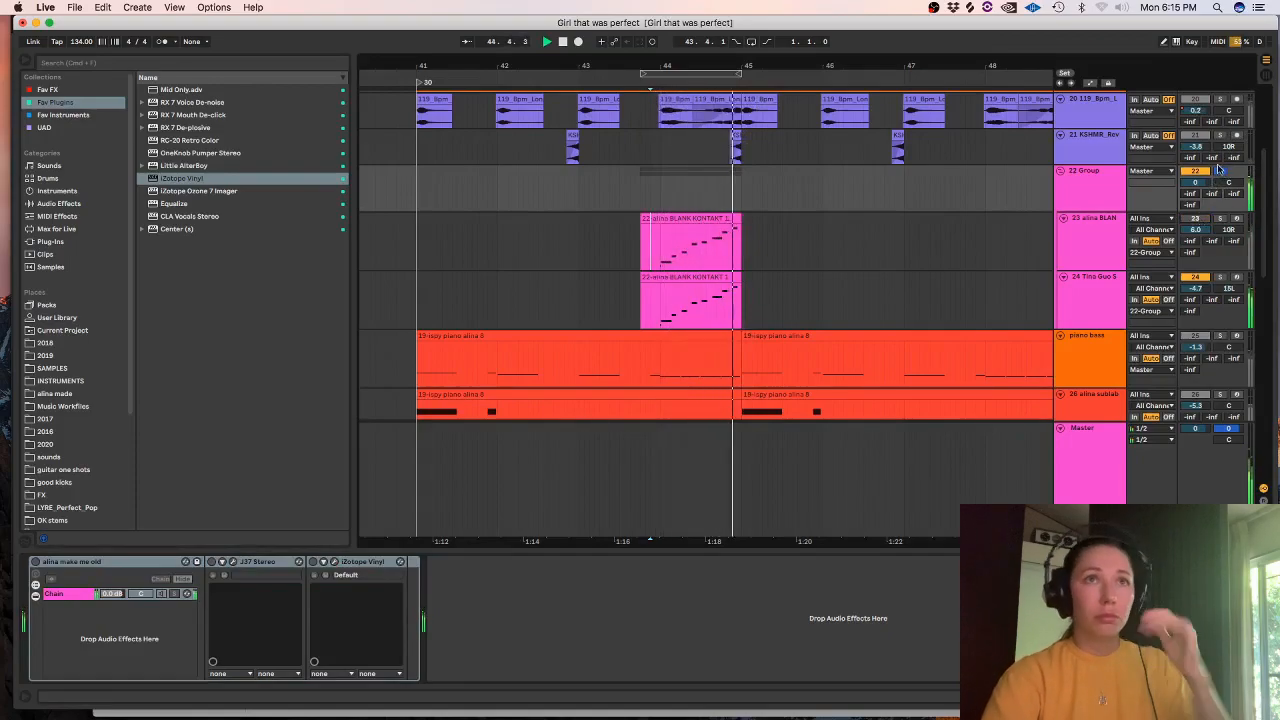
- Switch the Tina Guo cello's Kontakt articulation to Pizzicato and close the instrument window
{"action": "left_click", "coordinate": [1062, 297]}
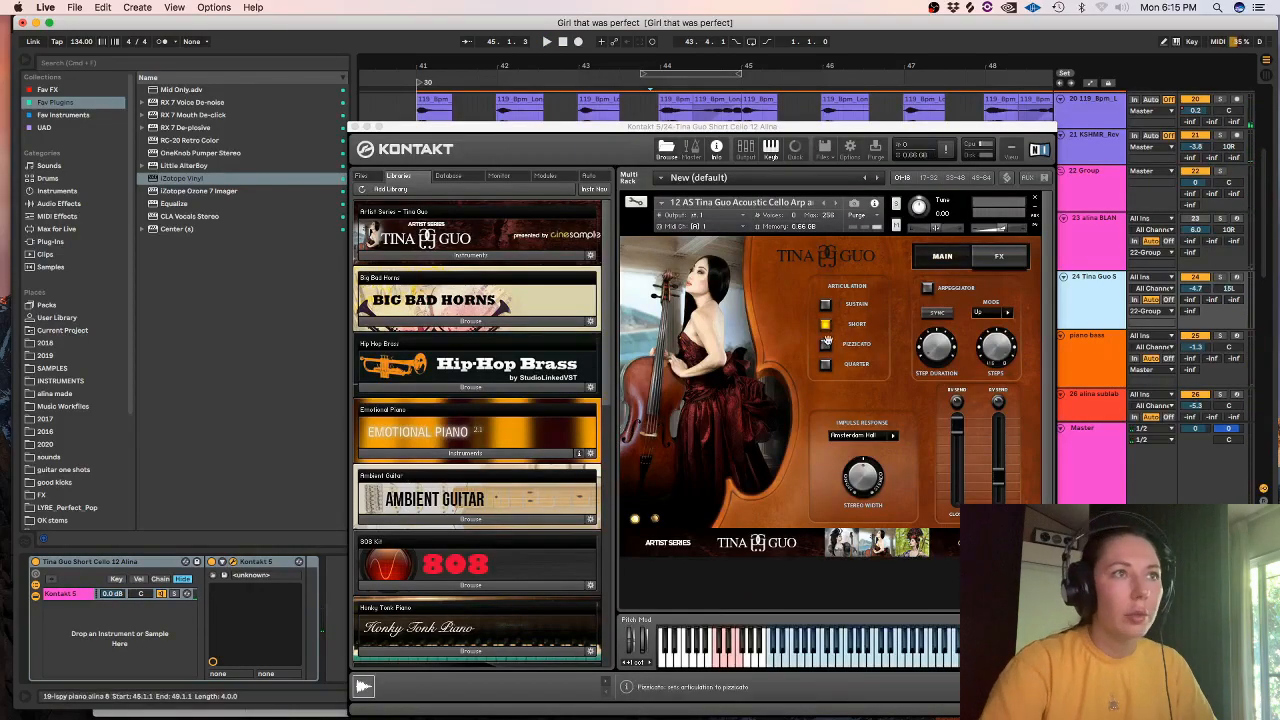
{"action": "left_click", "coordinate": [826, 343]}
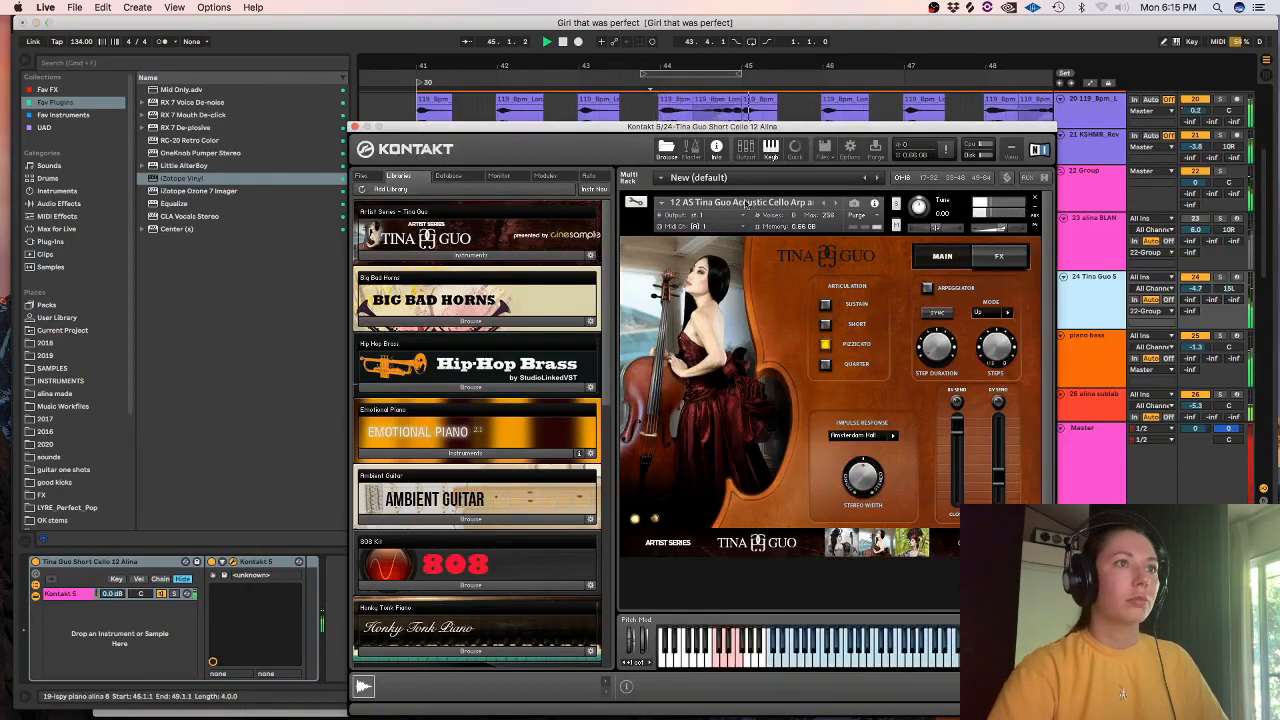
{"action": "left_click", "coordinate": [355, 126]}
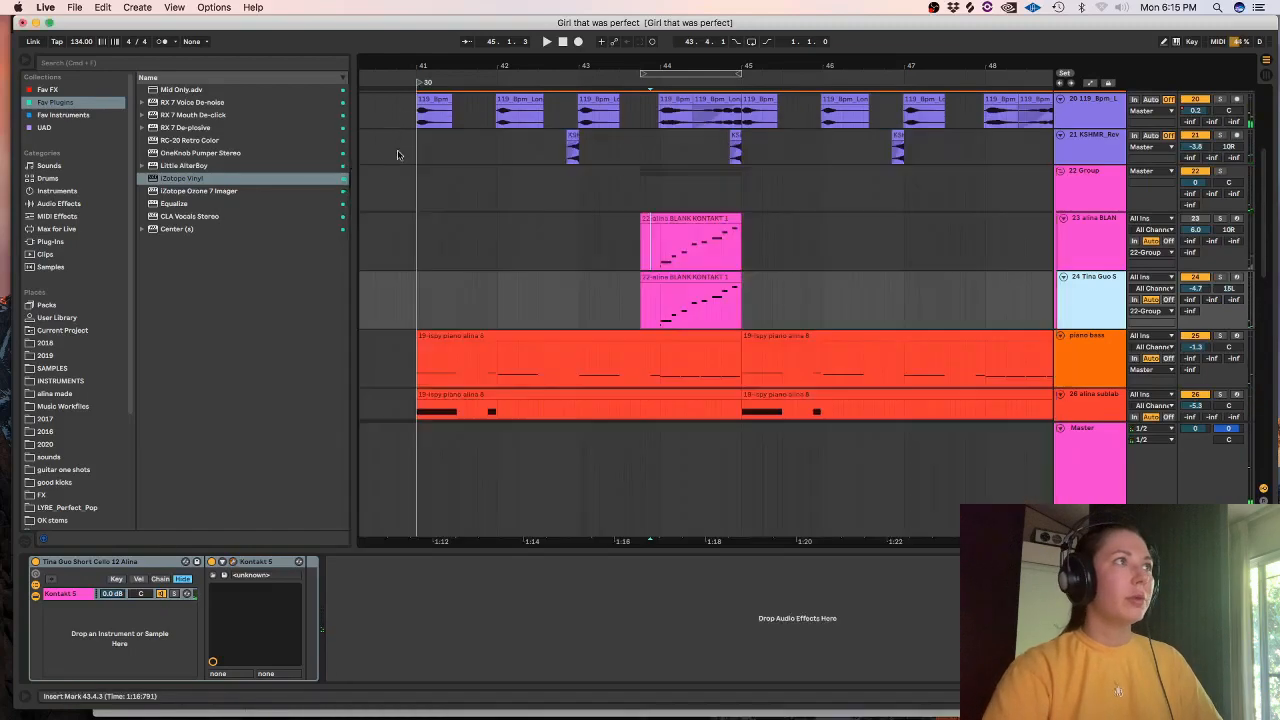
- Transpose all notes in the Tina Guo cello clip down one octave and set the track's volume to -2.7 dB
{"action": "double_click", "coordinate": [697, 298]}
{"action": "key", "text": "shift+Down"}
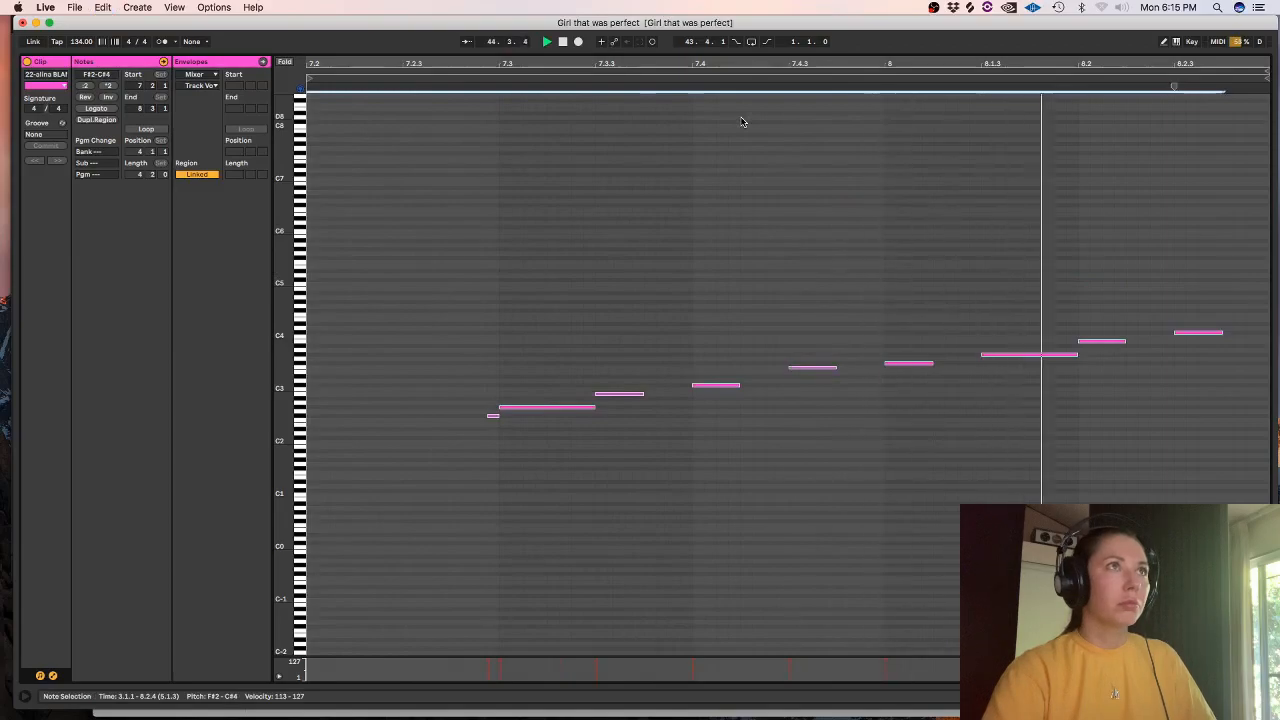
{"action": "key", "text": "shift+Tab"}
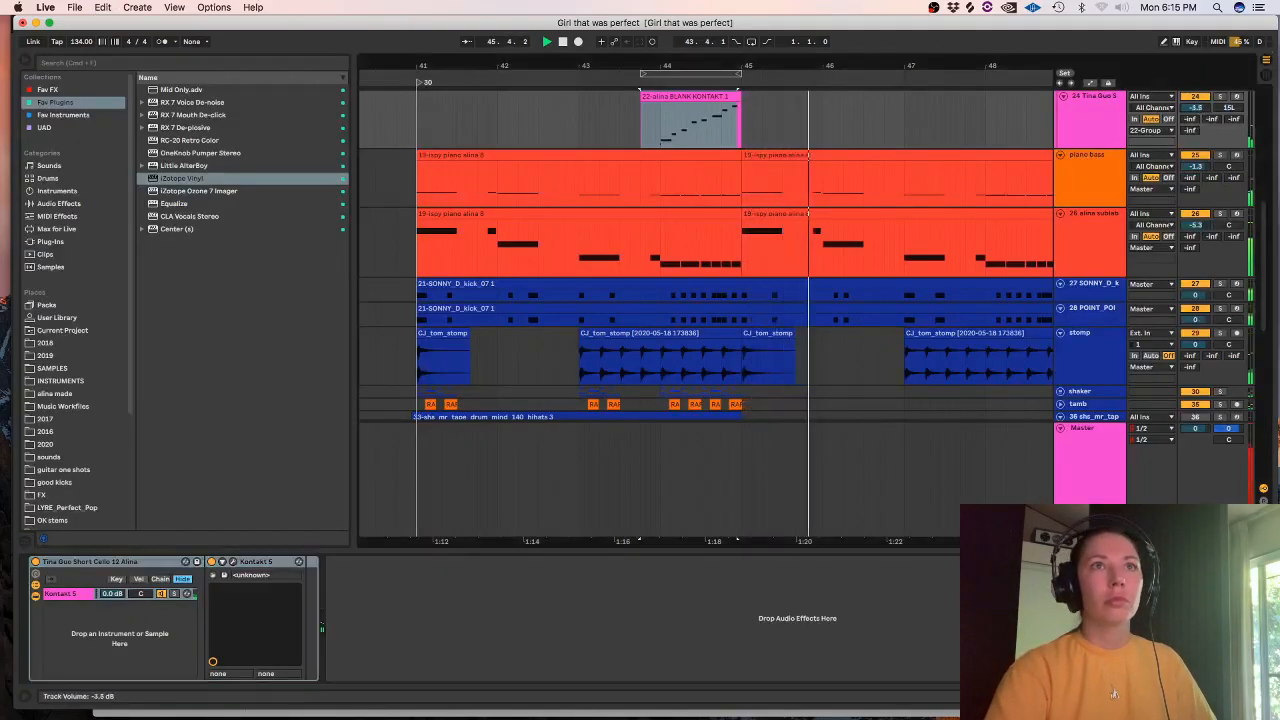
{"action": "scroll", "coordinate": [1203, 210], "scroll_direction": "up", "scroll_amount": 5}
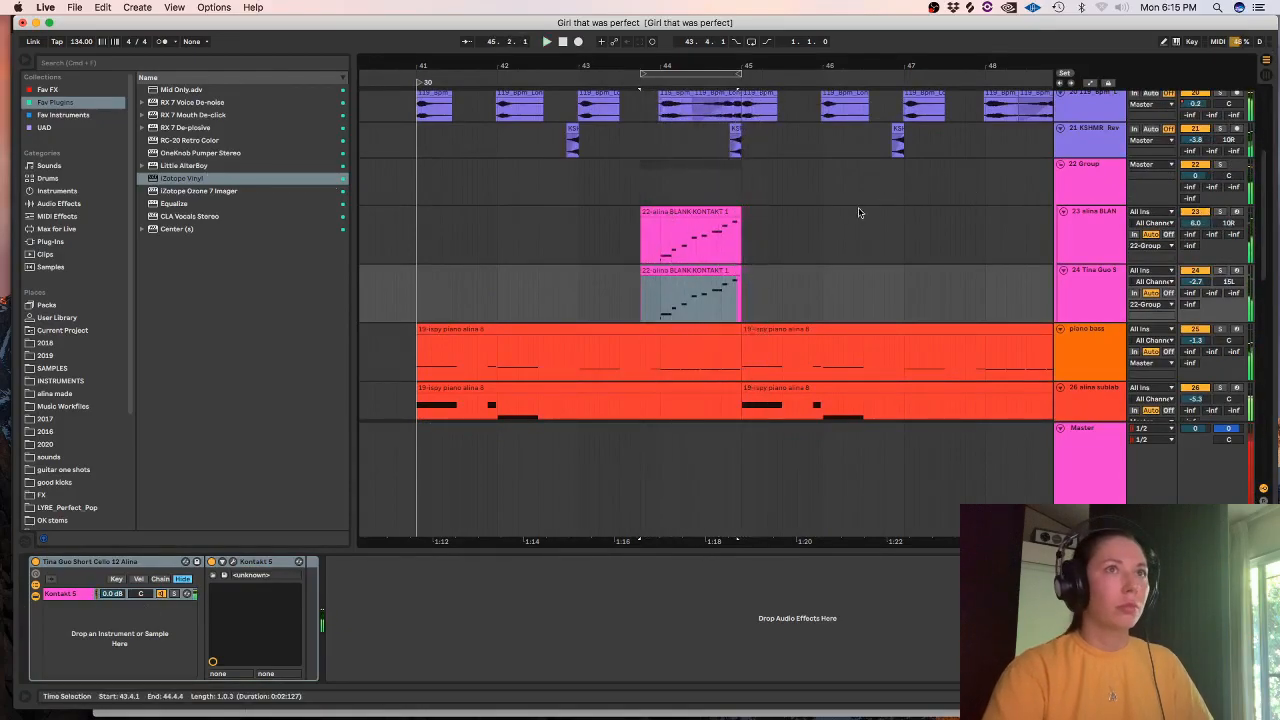
- Find the Equalize plug-in and add it to the string group after the existing effects rack
{"action": "left_click", "coordinate": [1062, 182]}
{"action": "left_click", "coordinate": [303, 64]}
{"action": "type", "text": "equa"}
{"action": "left_click_drag", "start_coordinate": [168, 92], "coordinate": [591, 172]}
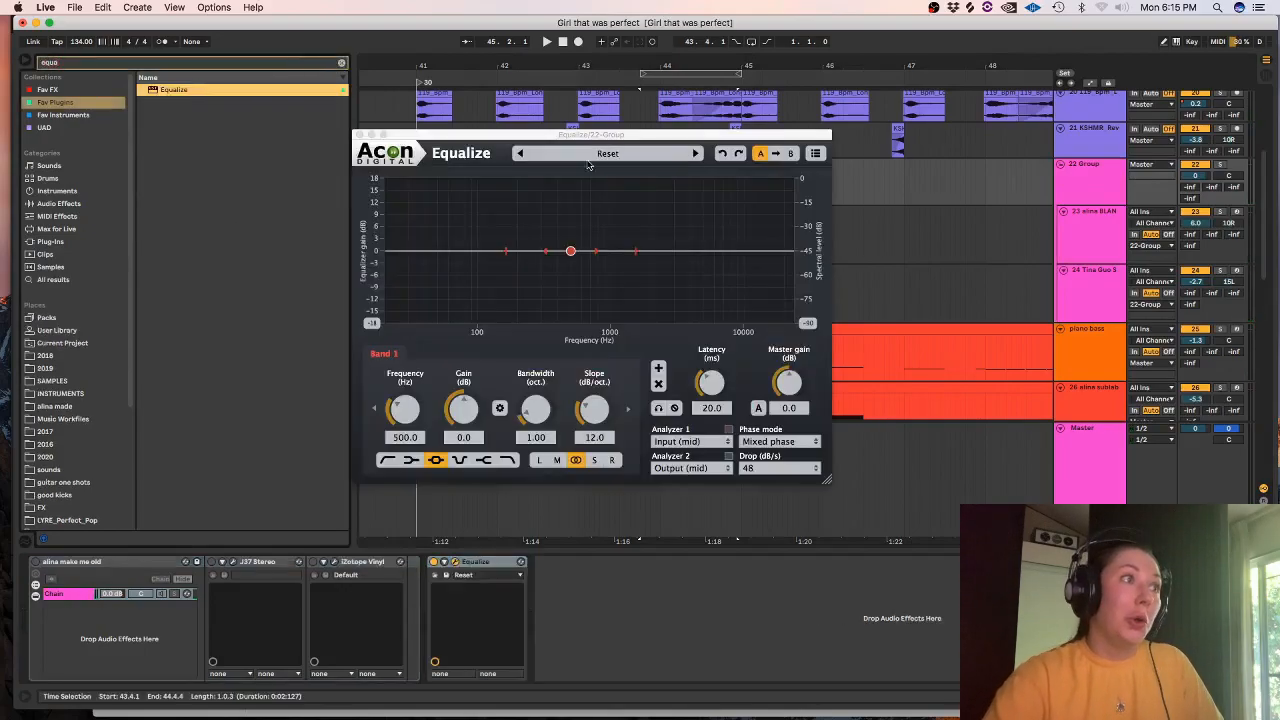
{"action": "left_click", "coordinate": [359, 135]}
- Insert RC-20 Retro Color from the favourite plug-ins on the string group, directly before Equalize
{"action": "left_click", "coordinate": [341, 62]}
{"action": "left_click", "coordinate": [61, 115]}
{"action": "left_click", "coordinate": [44, 128]}
{"action": "left_click", "coordinate": [56, 104]}
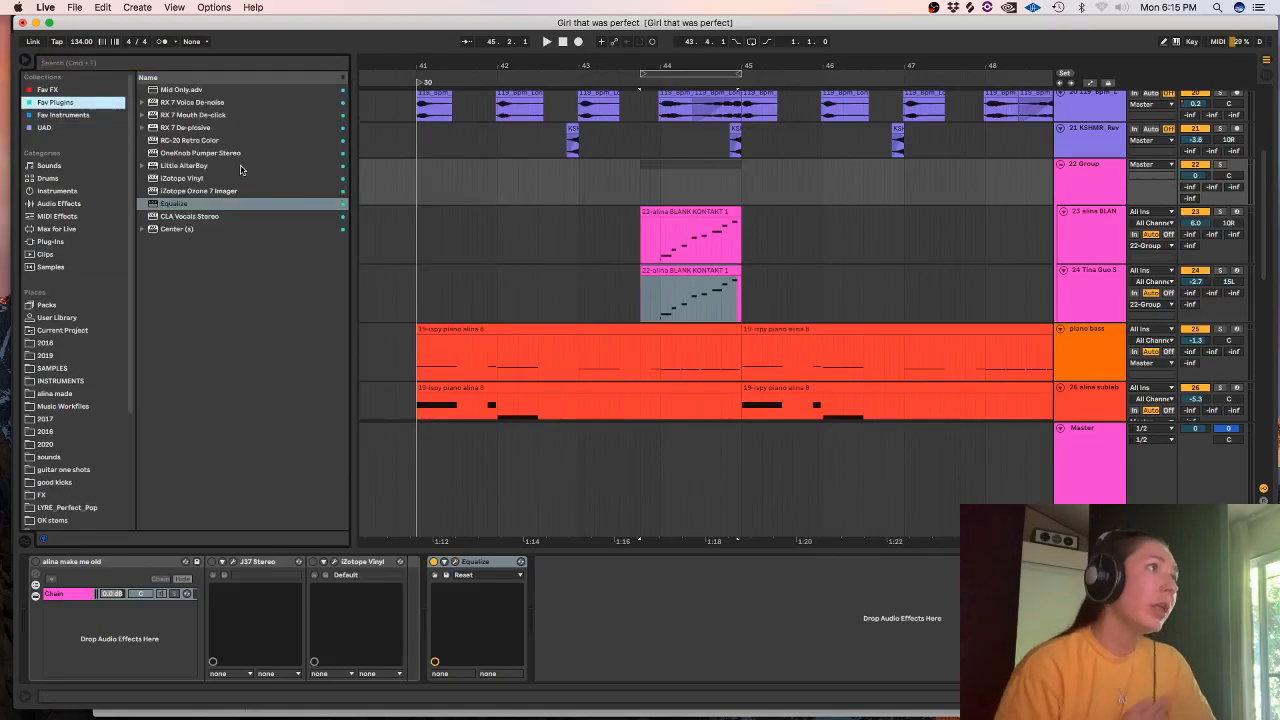
{"action": "left_click_drag", "start_coordinate": [190, 142], "coordinate": [418, 583]}
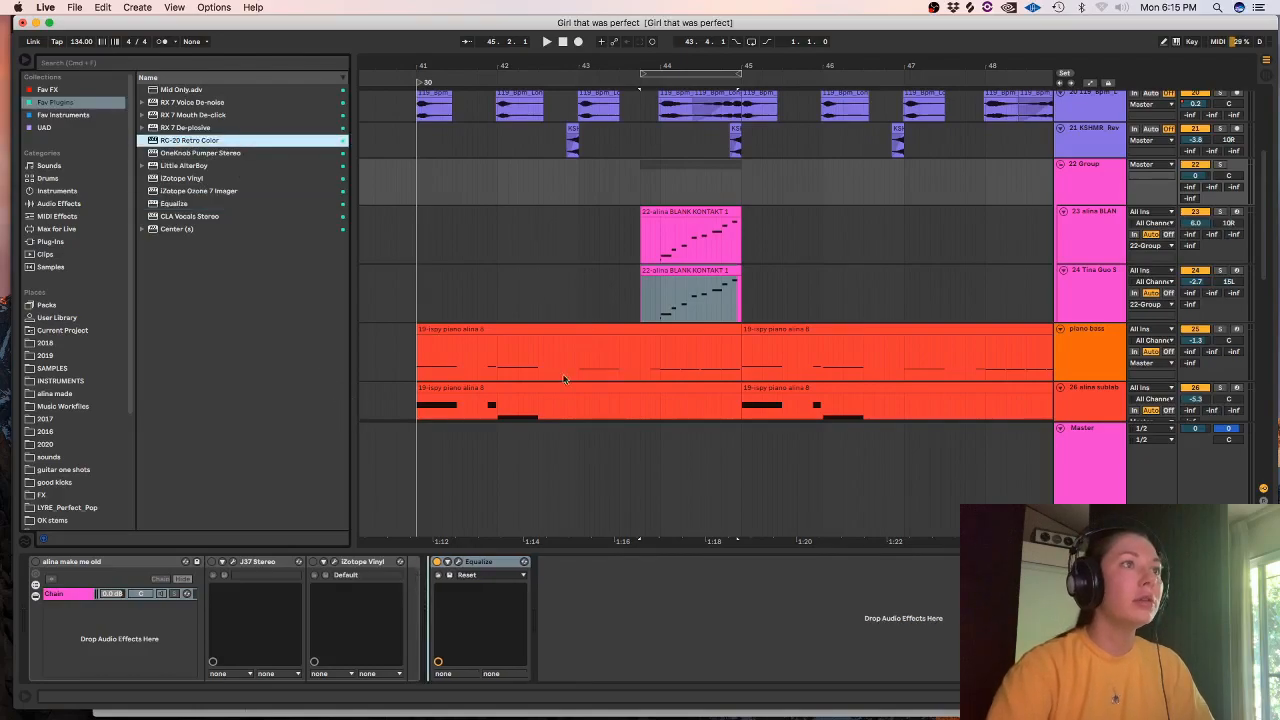
- Turn off Noise and Distort in RC-20 Retro Color, enable Space, and set Space to 52%
{"action": "left_click", "coordinate": [457, 563]}
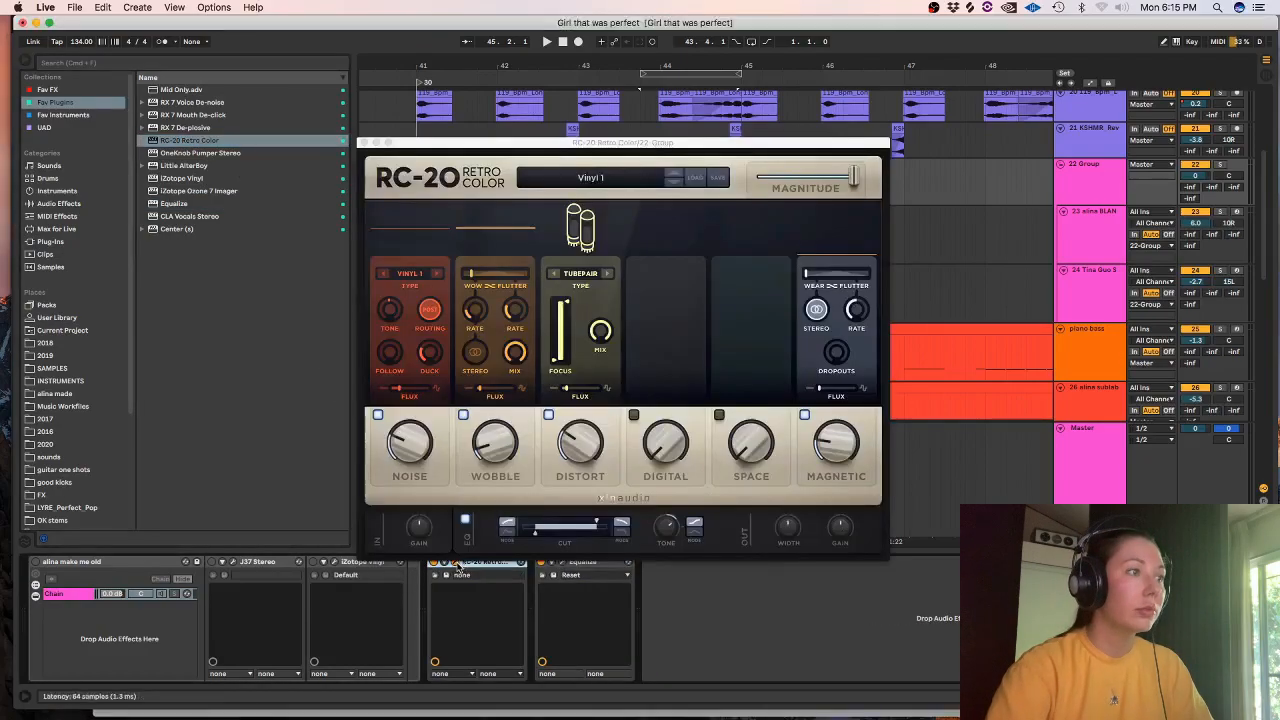
{"action": "left_click", "coordinate": [379, 415]}
{"action": "left_click", "coordinate": [548, 415]}
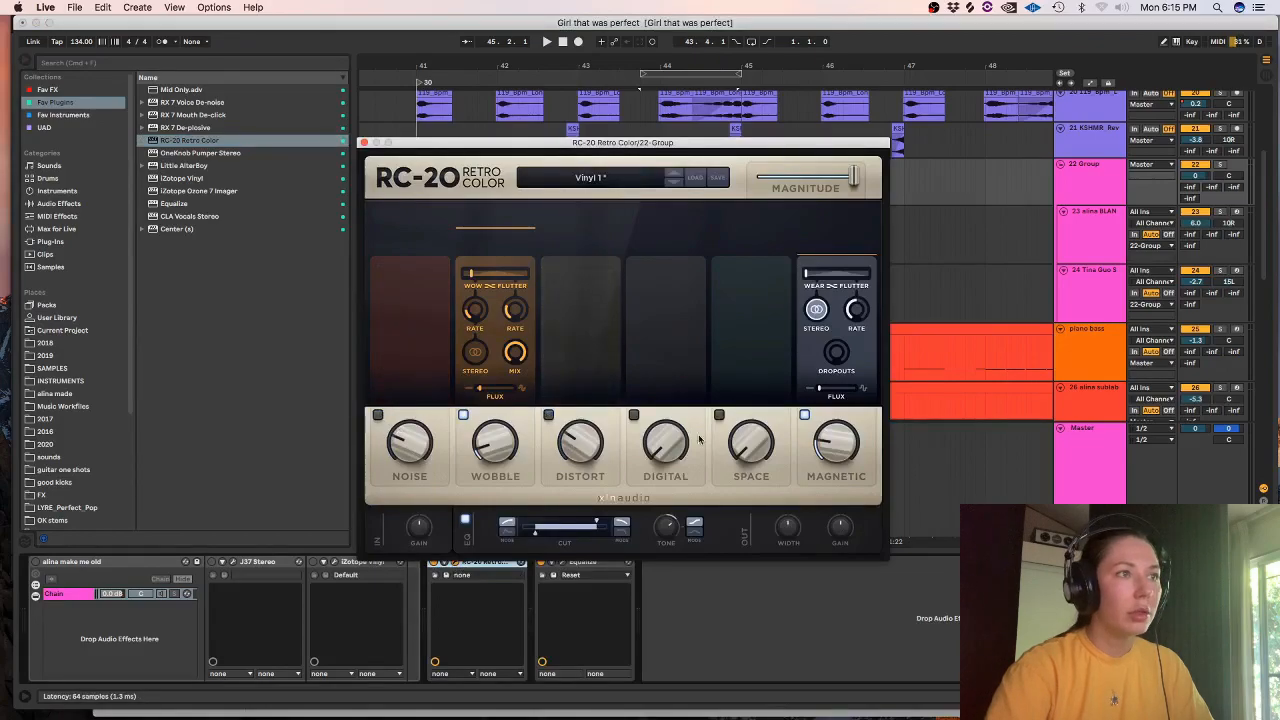
{"action": "left_click", "coordinate": [719, 415]}
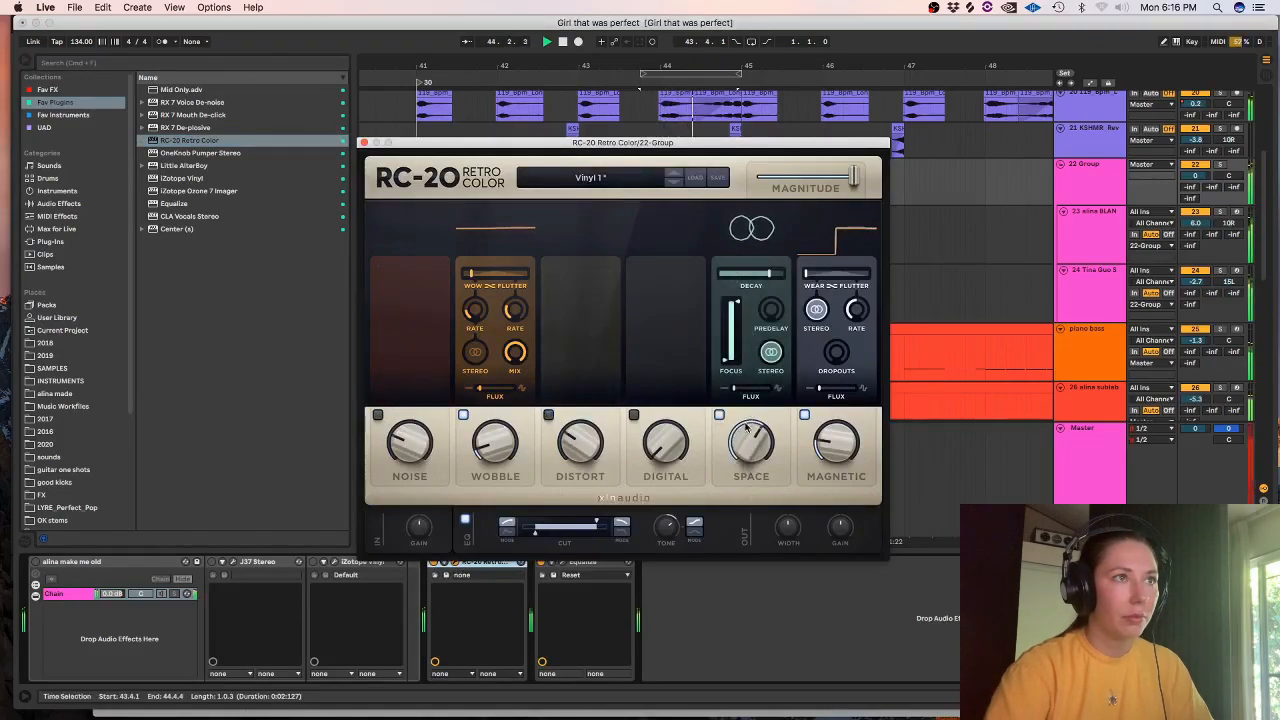
{"action": "left_click_drag", "start_coordinate": [748, 442], "coordinate": [746, 458]}
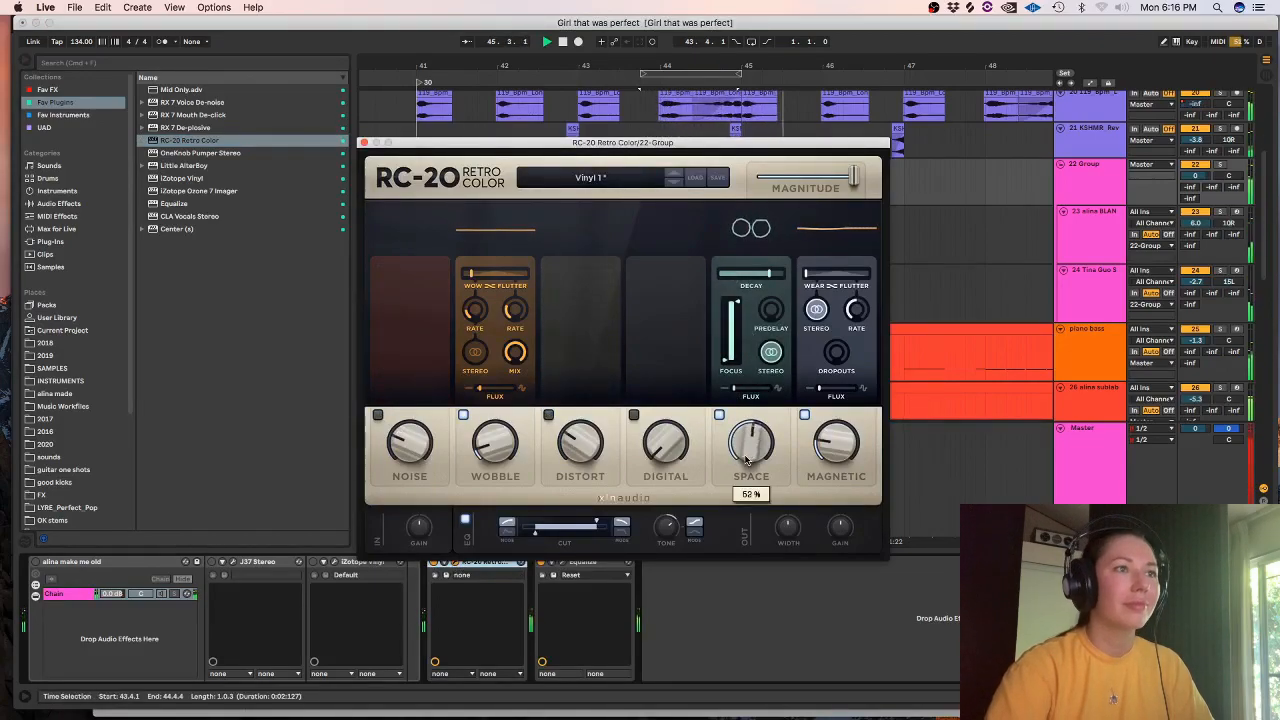
{"action": "left_click", "coordinate": [364, 142]}
- Shape the group's Equalize with a low-pass band at 1225.9 Hz and a high-pass band at 143.6 Hz, slope 120 dB/oct
{"action": "left_click", "coordinate": [563, 562]}
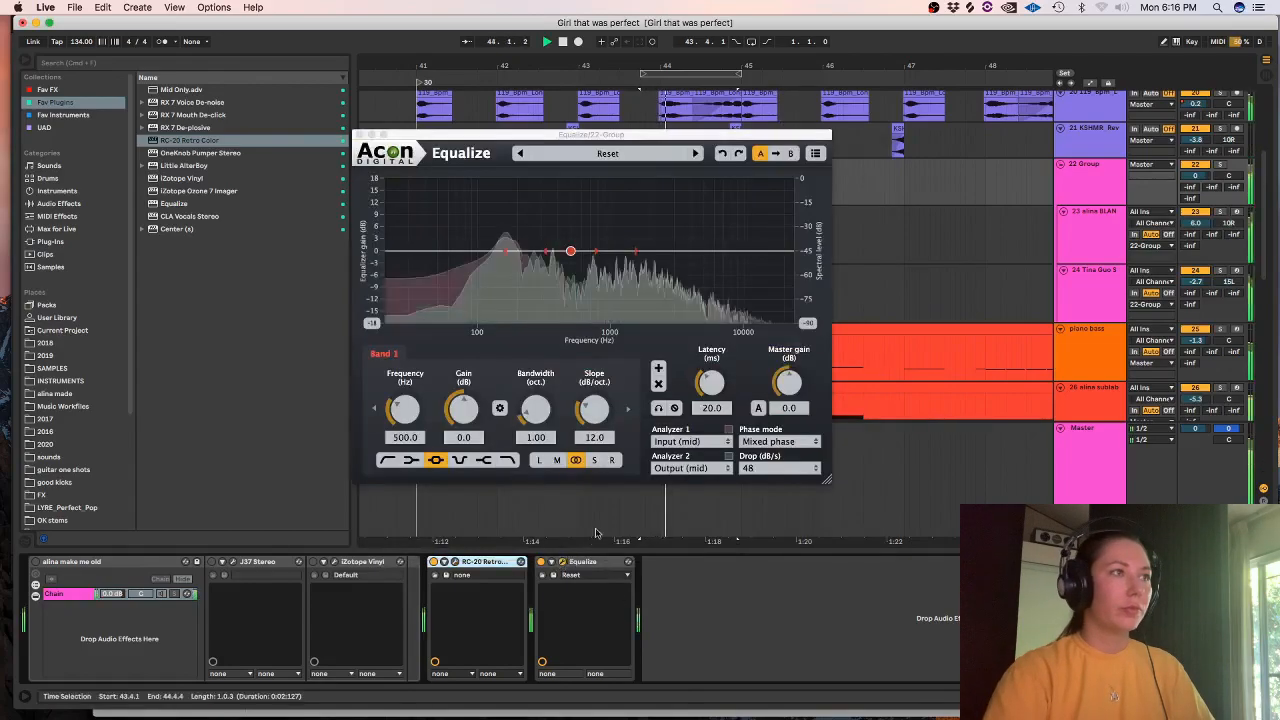
{"action": "left_click", "coordinate": [507, 460]}
{"action": "left_click_drag", "start_coordinate": [570, 251], "coordinate": [623, 251]}
{"action": "double_click", "coordinate": [425, 255]}
{"action": "left_click_drag", "start_coordinate": [425, 252], "coordinate": [498, 251]}
{"action": "scroll", "coordinate": [512, 253], "scroll_direction": "up", "scroll_amount": 6}
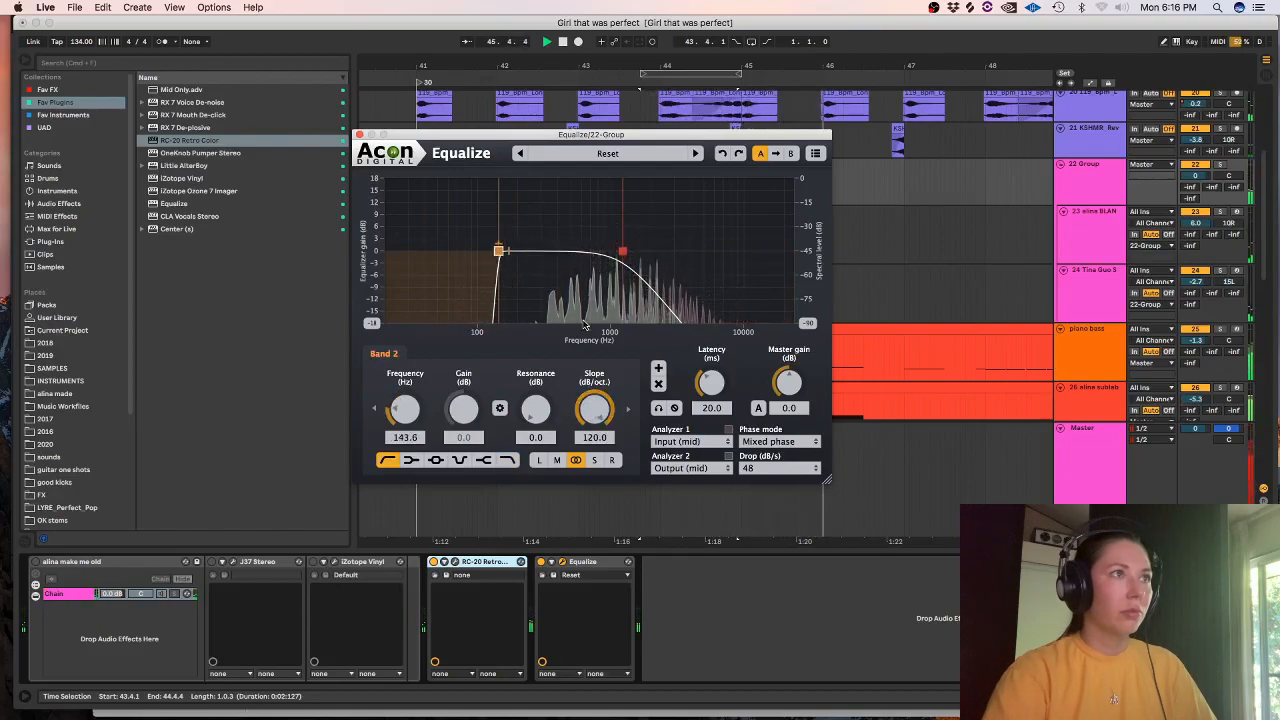
- Expose the Equalize low-pass band's frequency as a configured device parameter and close the plug-in window
{"action": "left_click", "coordinate": [622, 250]}
{"action": "left_click", "coordinate": [562, 561]}
{"action": "left_click", "coordinate": [562, 562]}
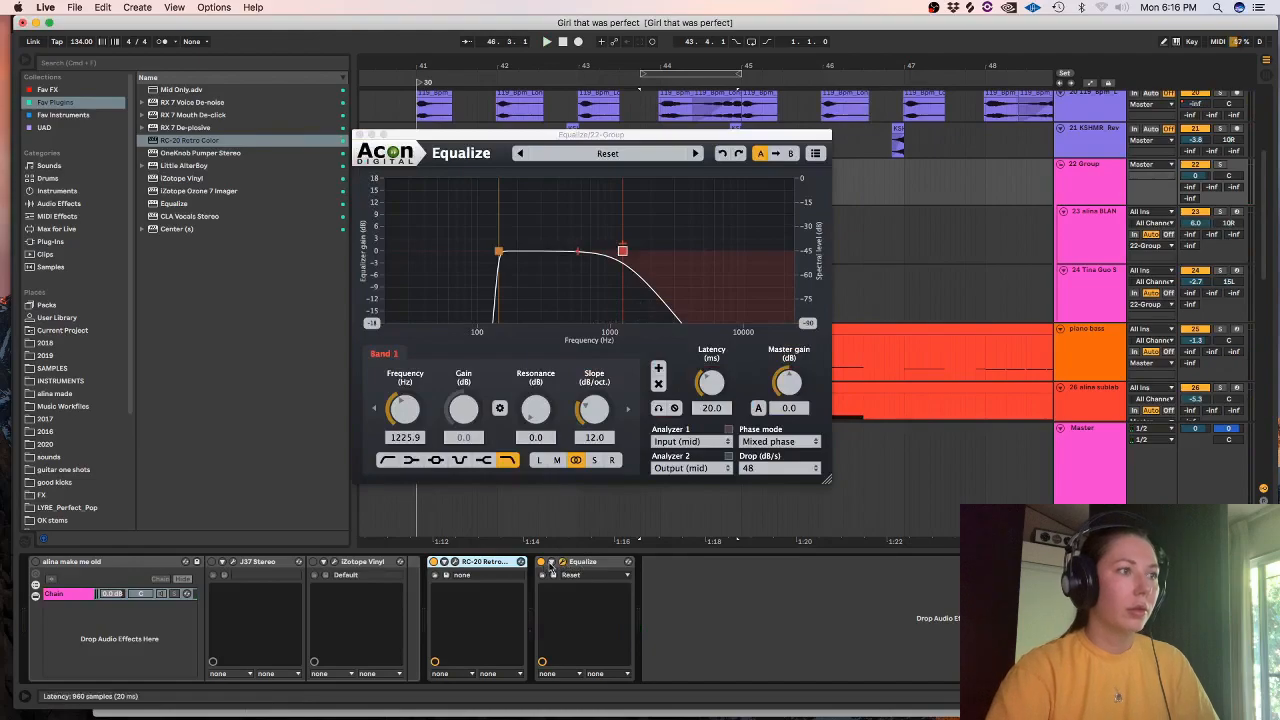
{"action": "left_click", "coordinate": [549, 564]}
{"action": "left_click", "coordinate": [415, 416]}
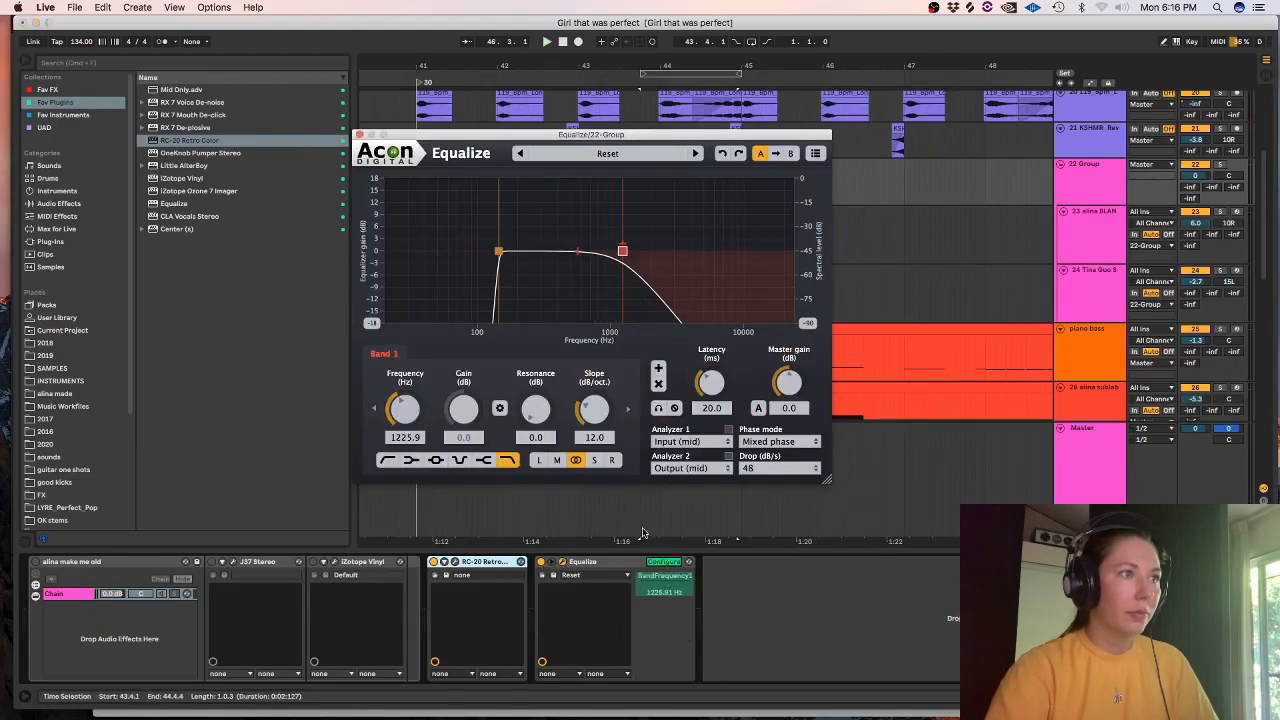
{"action": "left_click", "coordinate": [660, 562]}
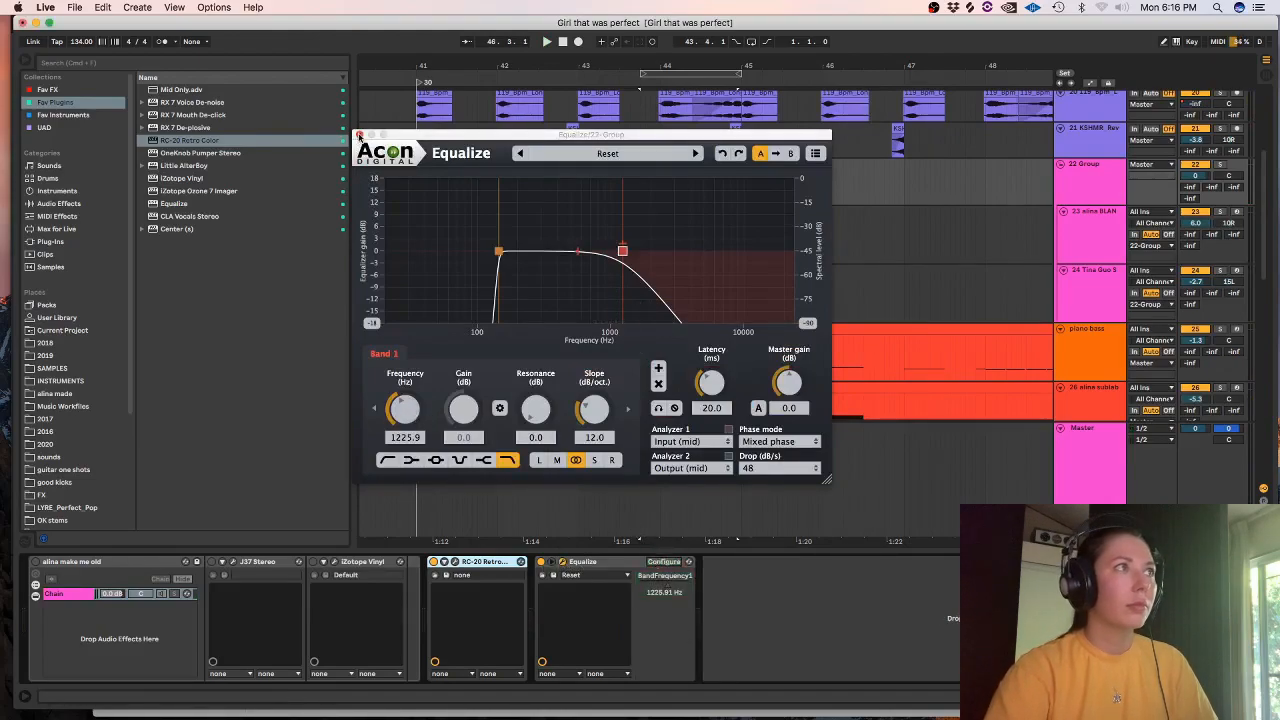
{"action": "left_click", "coordinate": [360, 135]}
- Show the string group's automation and draw a rise in the Equalize band frequency over the run from 43.4.1
{"action": "key", "text": "space"}
{"action": "left_click", "coordinate": [1106, 174]}
{"action": "key", "text": "a"}
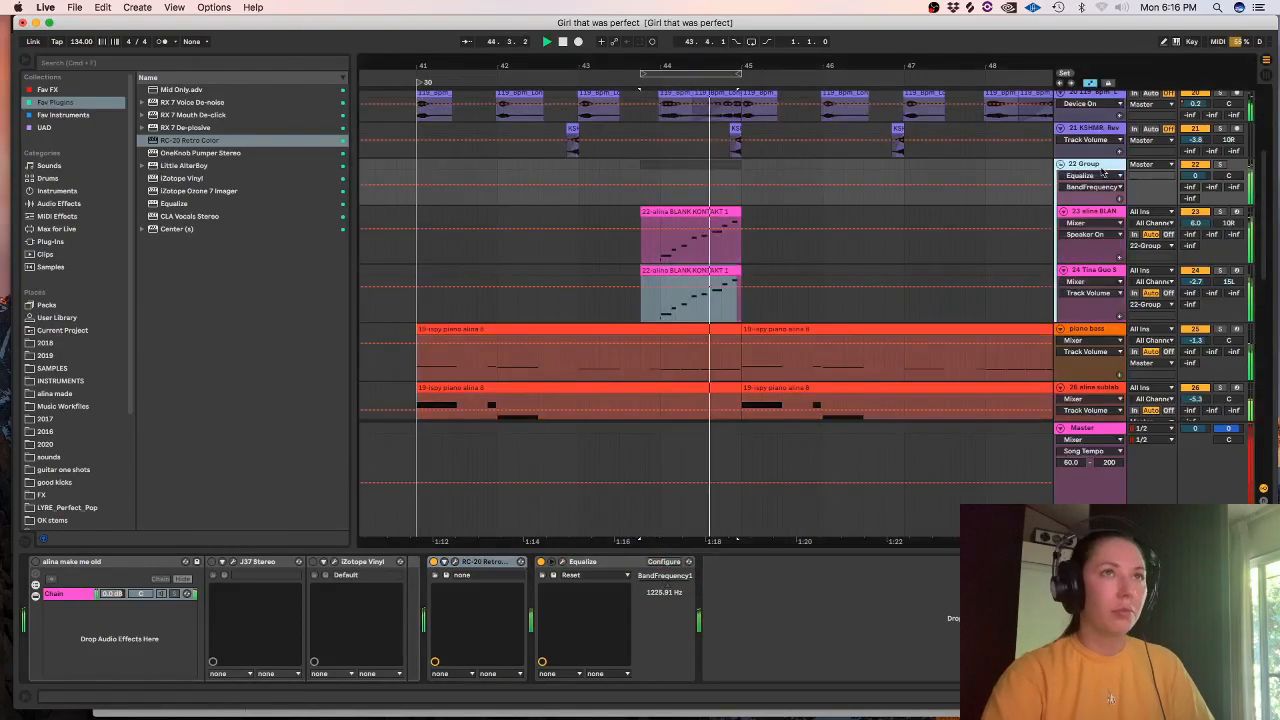
{"action": "left_click", "coordinate": [643, 186]}
{"action": "key", "text": "space"}
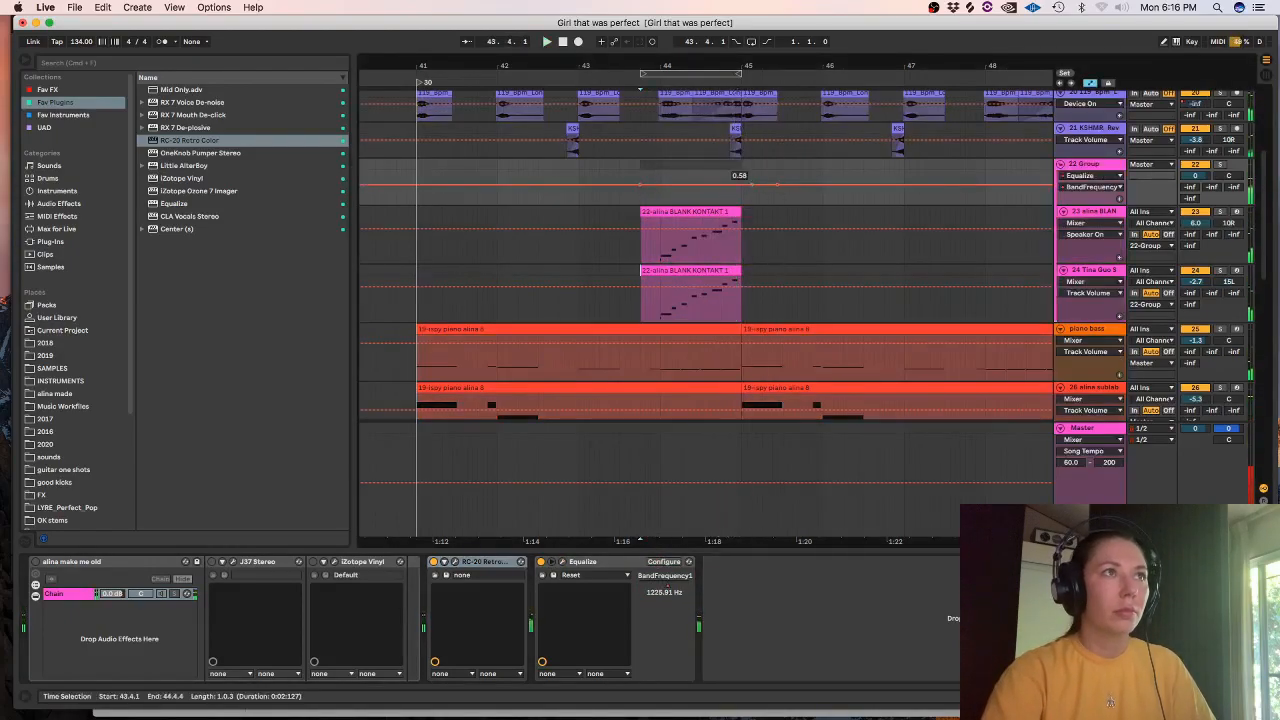
- Replay the run and pull the band-frequency automation between 45.1.1 and 46.2.2 down, so the sweep peaks at bar 45
{"action": "left_click", "coordinate": [626, 214]}
{"action": "key", "text": "space"}
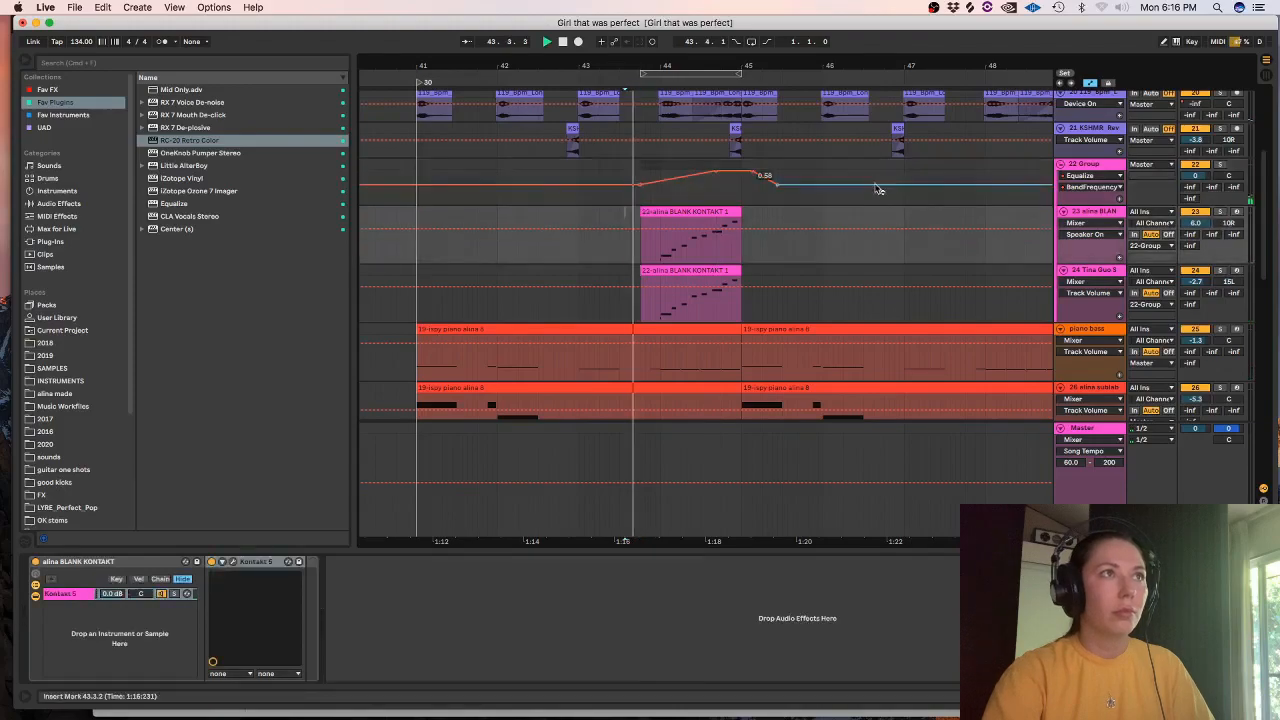
{"action": "mouse_move", "coordinate": [848, 201]}
{"action": "left_mouse_down"}
{"action": "mouse_move", "coordinate": [746, 181]}
{"action": "mouse_move", "coordinate": [747, 216]}
{"action": "left_mouse_up"}
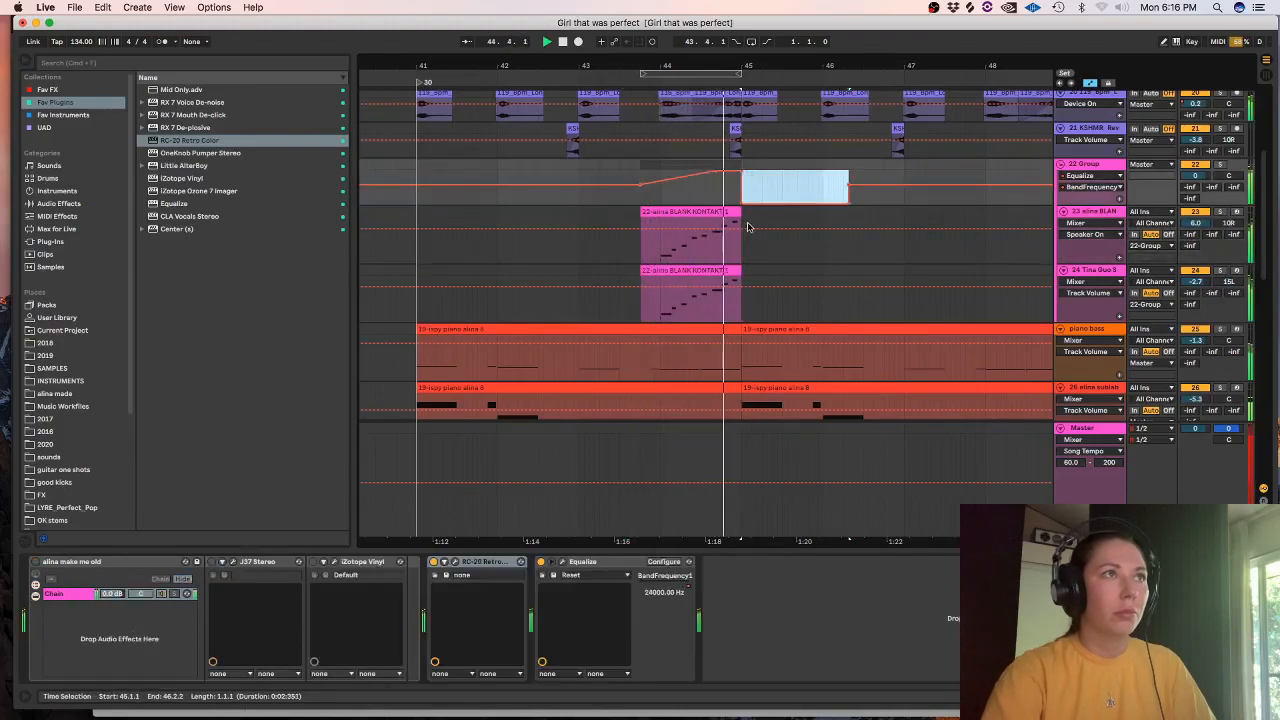
{"action": "left_click", "coordinate": [768, 186]}
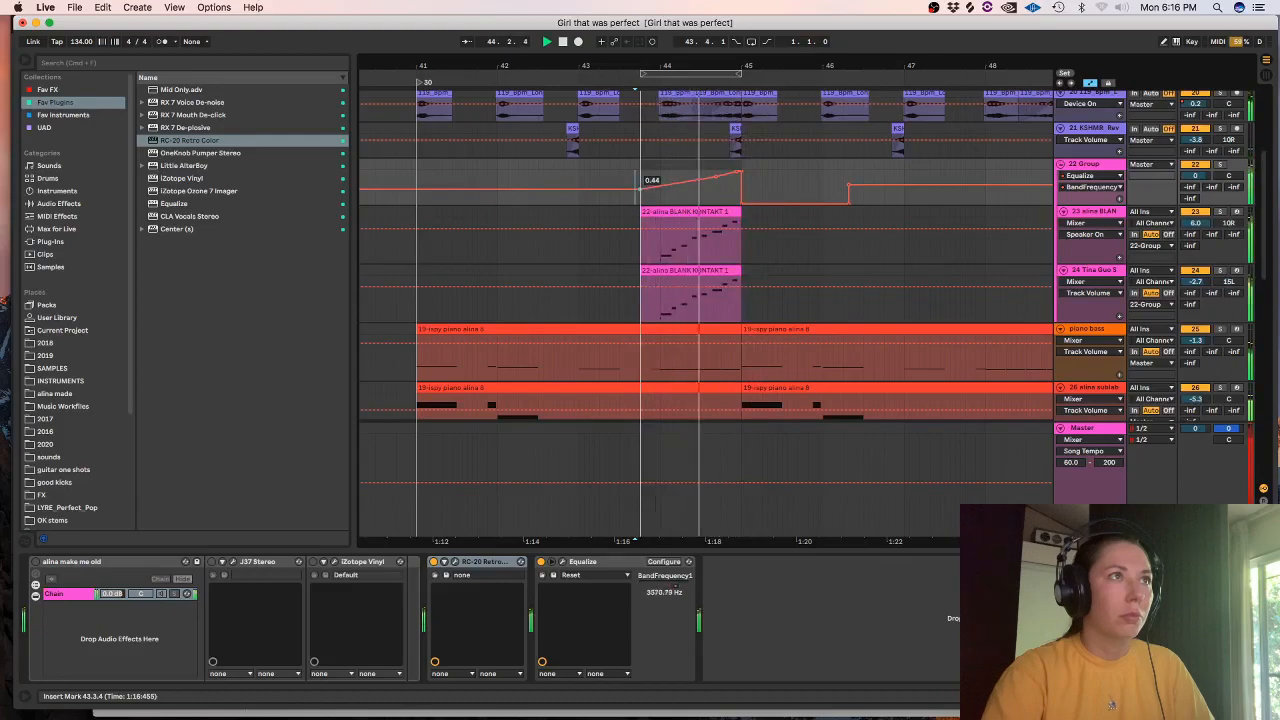
- Replay the string run in context and review the drum and hi-hat tracks further down the arrangement
{"action": "key", "text": "space"}
{"action": "left_click_drag", "start_coordinate": [640, 189], "coordinate": [619, 193]}
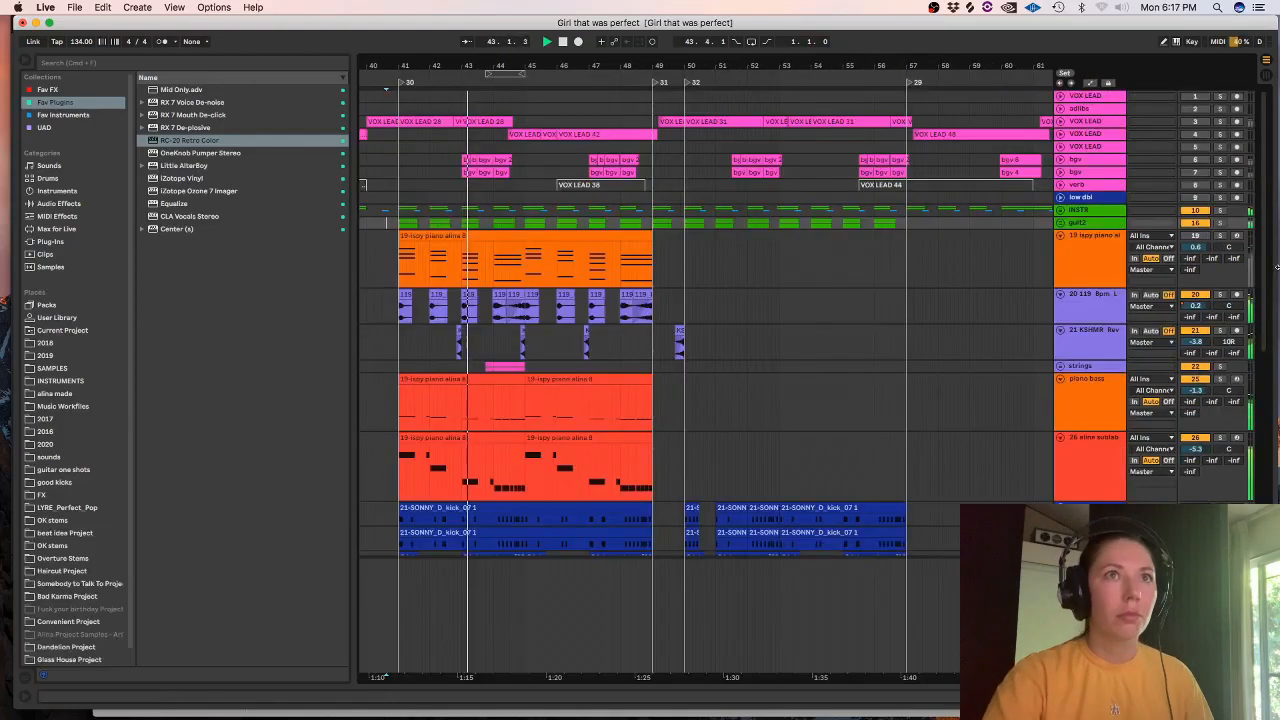
{"action": "scroll", "coordinate": [1247, 418], "scroll_direction": "down", "scroll_amount": 5}
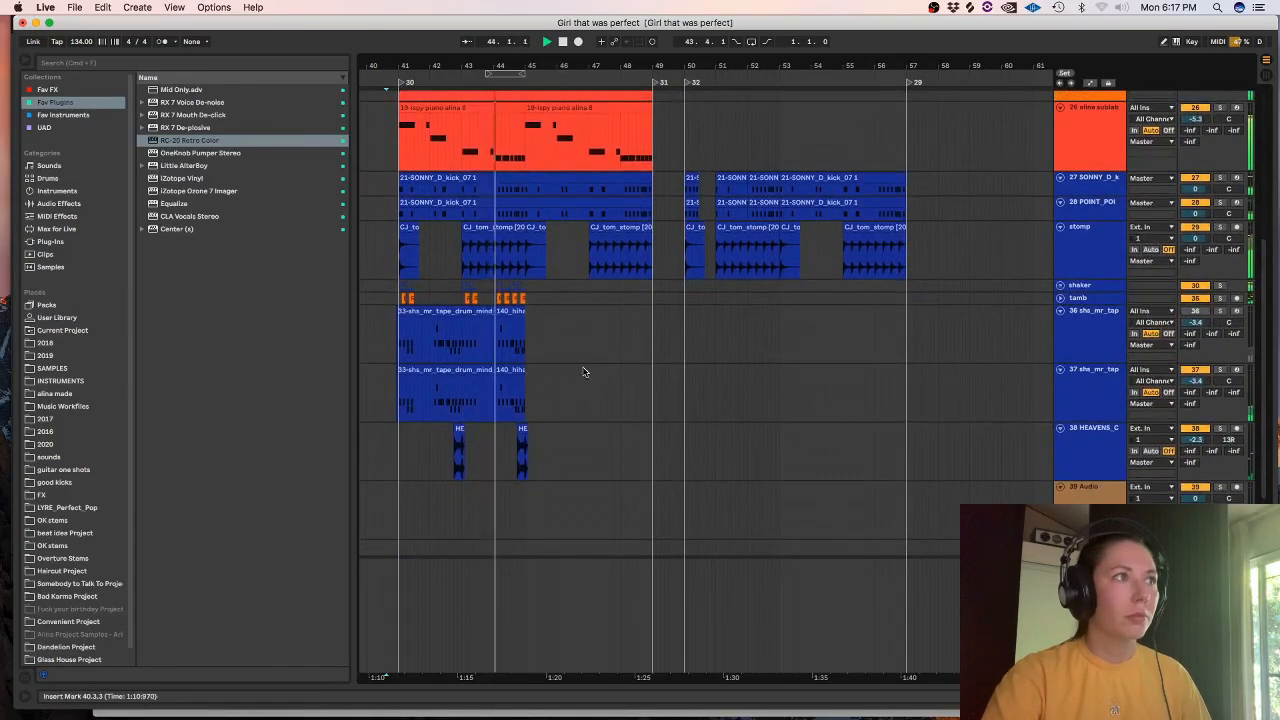
{"action": "left_click", "coordinate": [578, 364]}
{"action": "key", "text": "plus"}
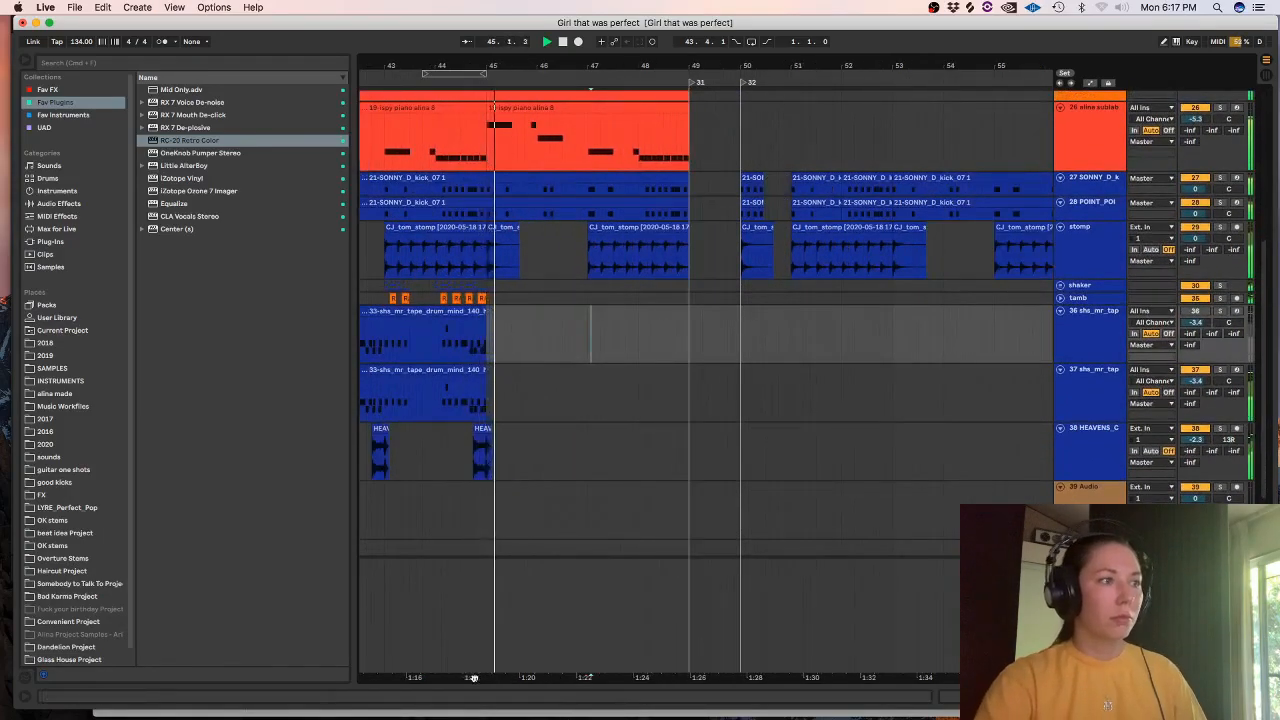
- Loop the span of the hi-hat clip on track 37, from 41.1.1 to 45.1.1
{"action": "scroll", "coordinate": [729, 591], "scroll_direction": "left", "scroll_amount": 5}
{"action": "left_click", "coordinate": [618, 388]}
{"action": "left_click_drag", "start_coordinate": [489, 390], "coordinate": [545, 390]}
{"action": "left_click", "coordinate": [585, 387]}
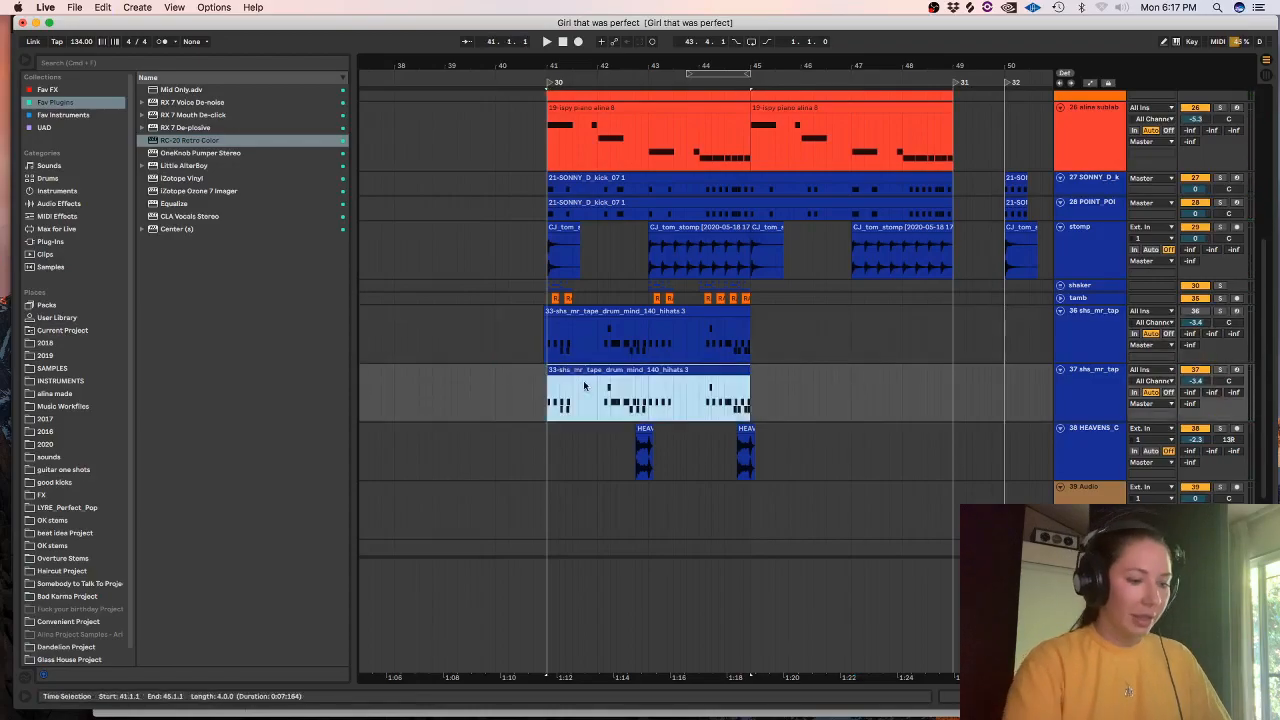
{"action": "key", "text": "super+l"}
- Preview hat one-shots in Splice and replace the sample in track 37's sampler with CHROMEO_hihat_live_08.wav
{"action": "left_click", "coordinate": [996, 5]}
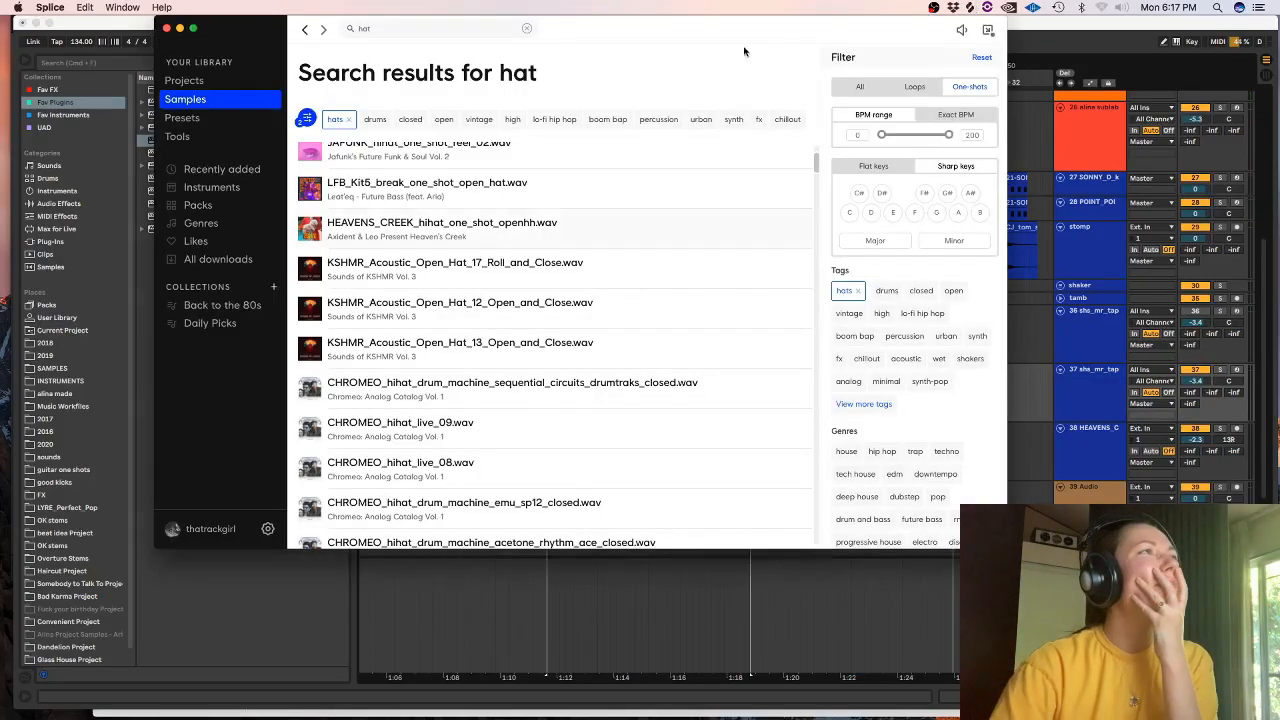
{"action": "scroll", "coordinate": [316, 277], "scroll_direction": "down", "scroll_amount": 4}
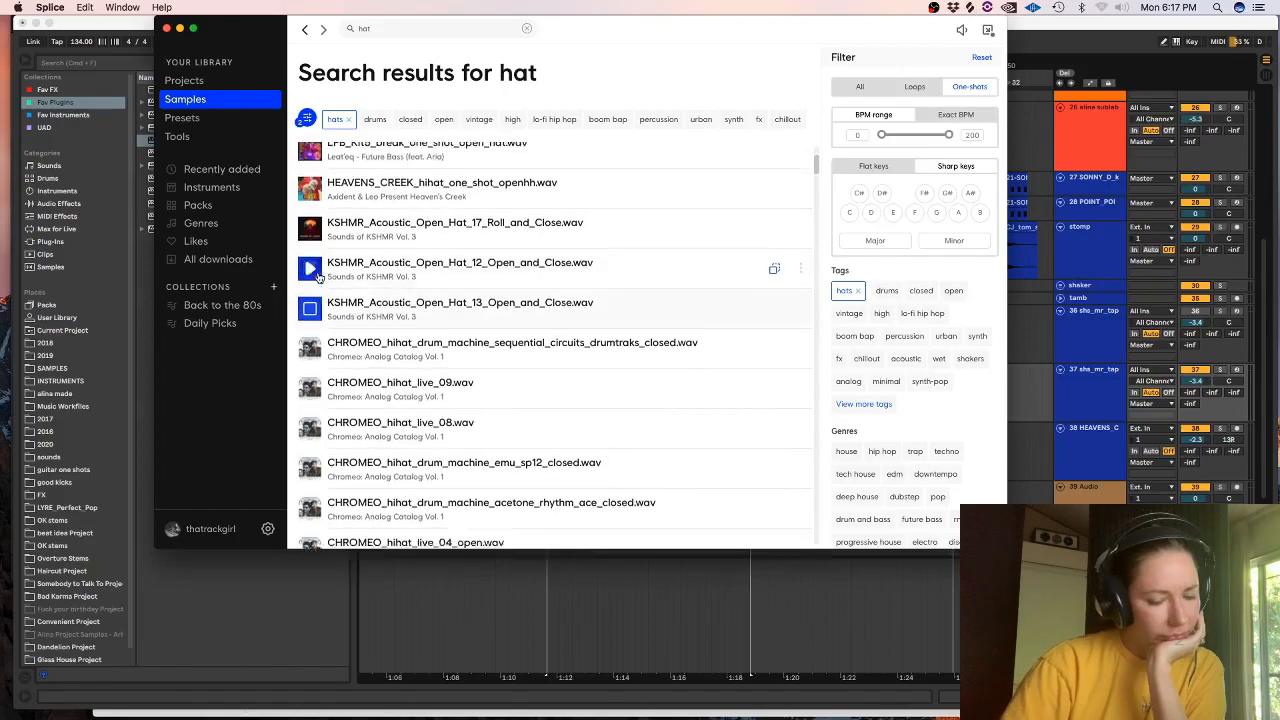
{"action": "scroll", "coordinate": [317, 277], "scroll_direction": "up", "scroll_amount": 1}
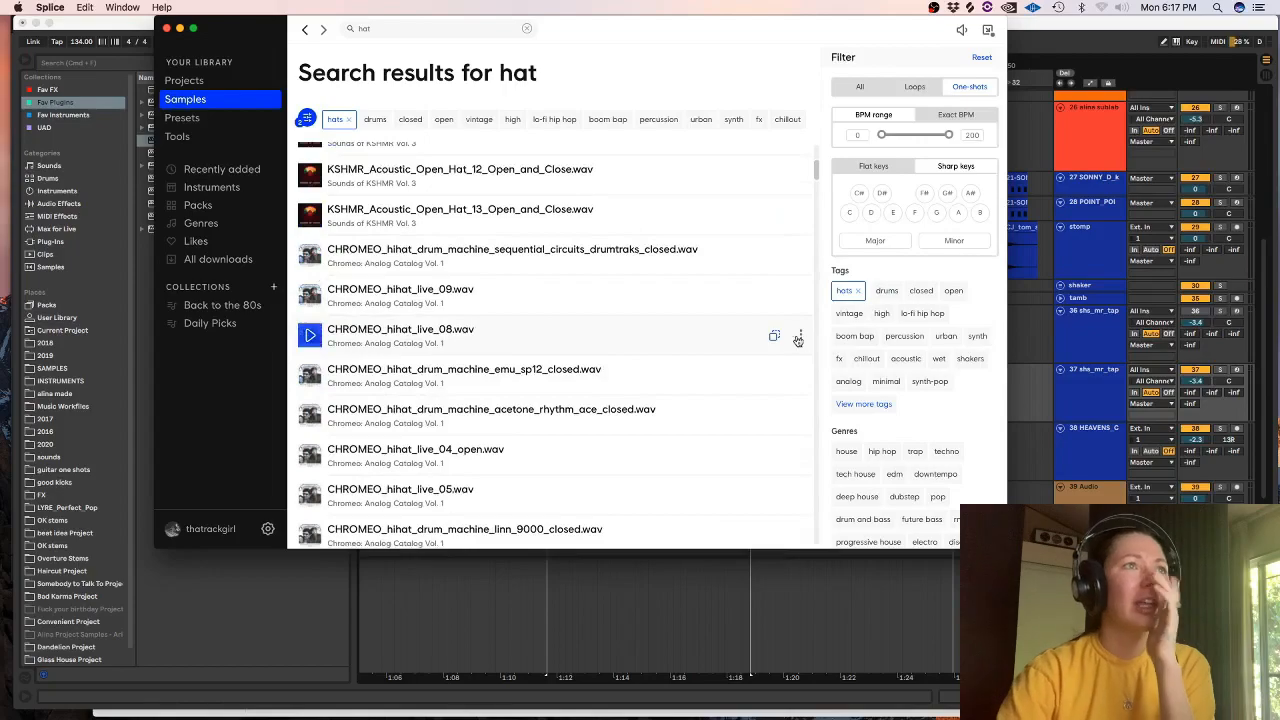
{"action": "left_click", "coordinate": [1097, 363]}
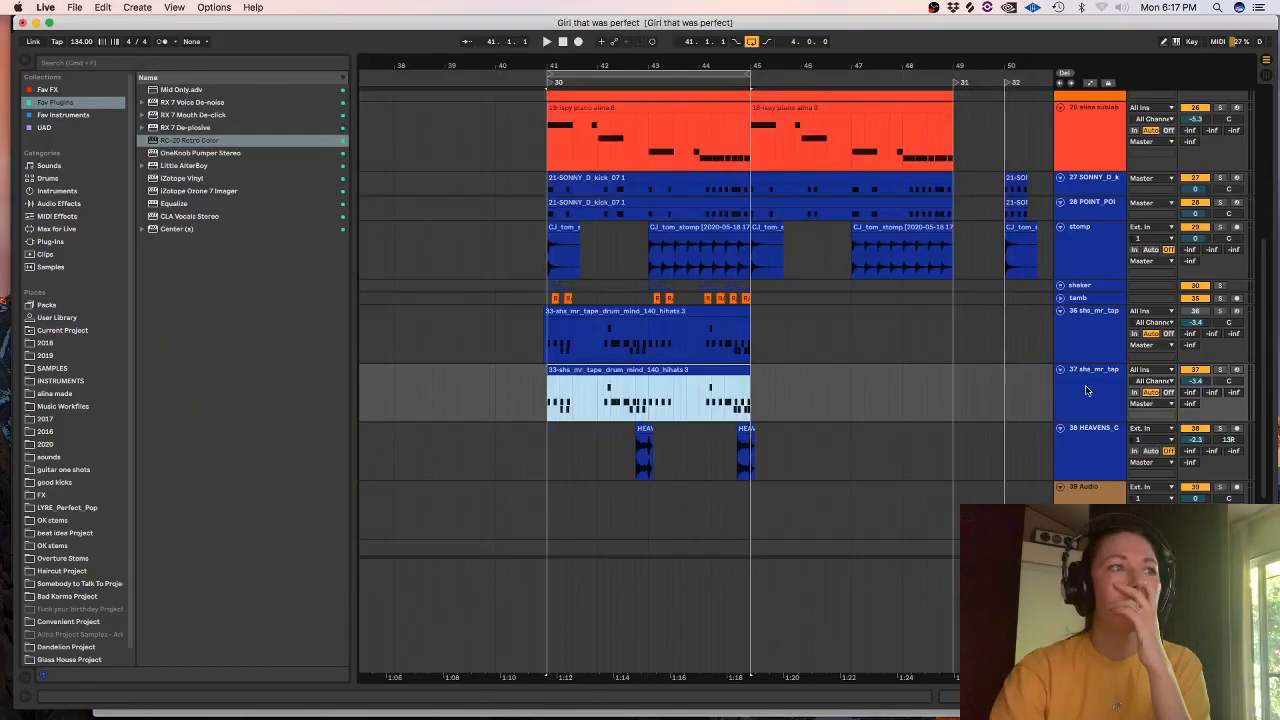
{"action": "left_click", "coordinate": [970, 8]}
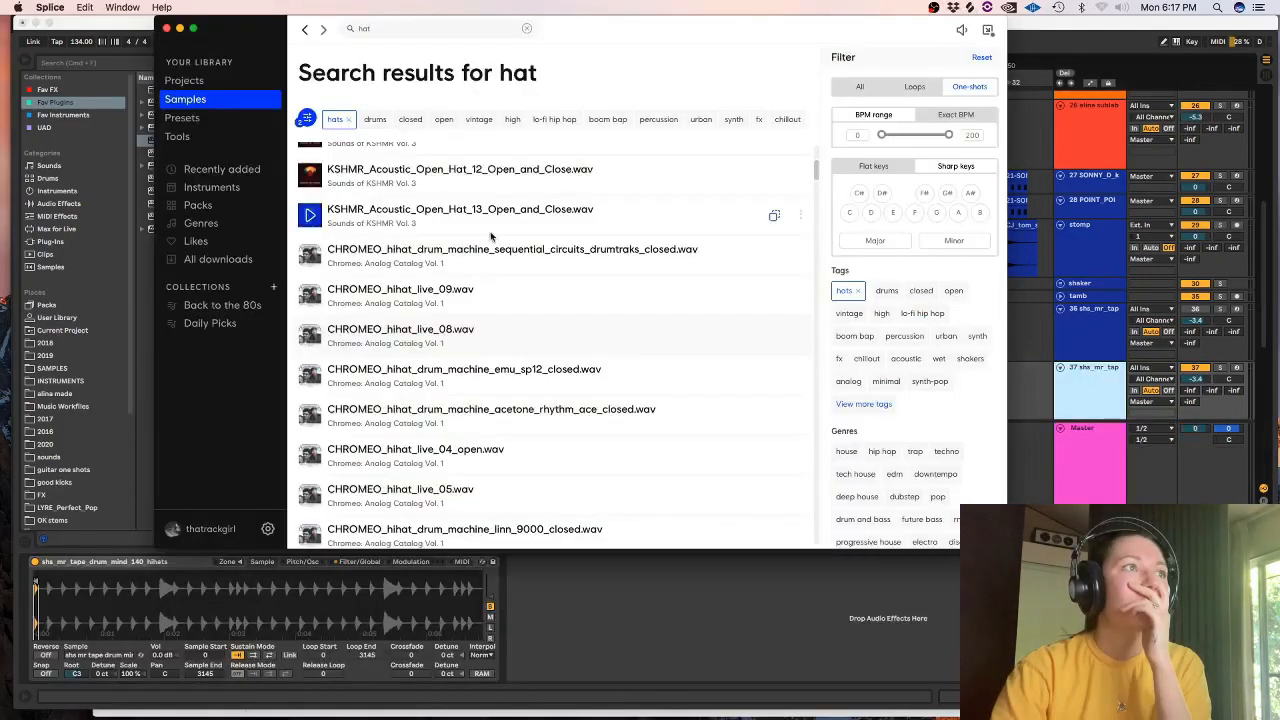
{"action": "left_click_drag", "start_coordinate": [372, 332], "coordinate": [175, 590]}
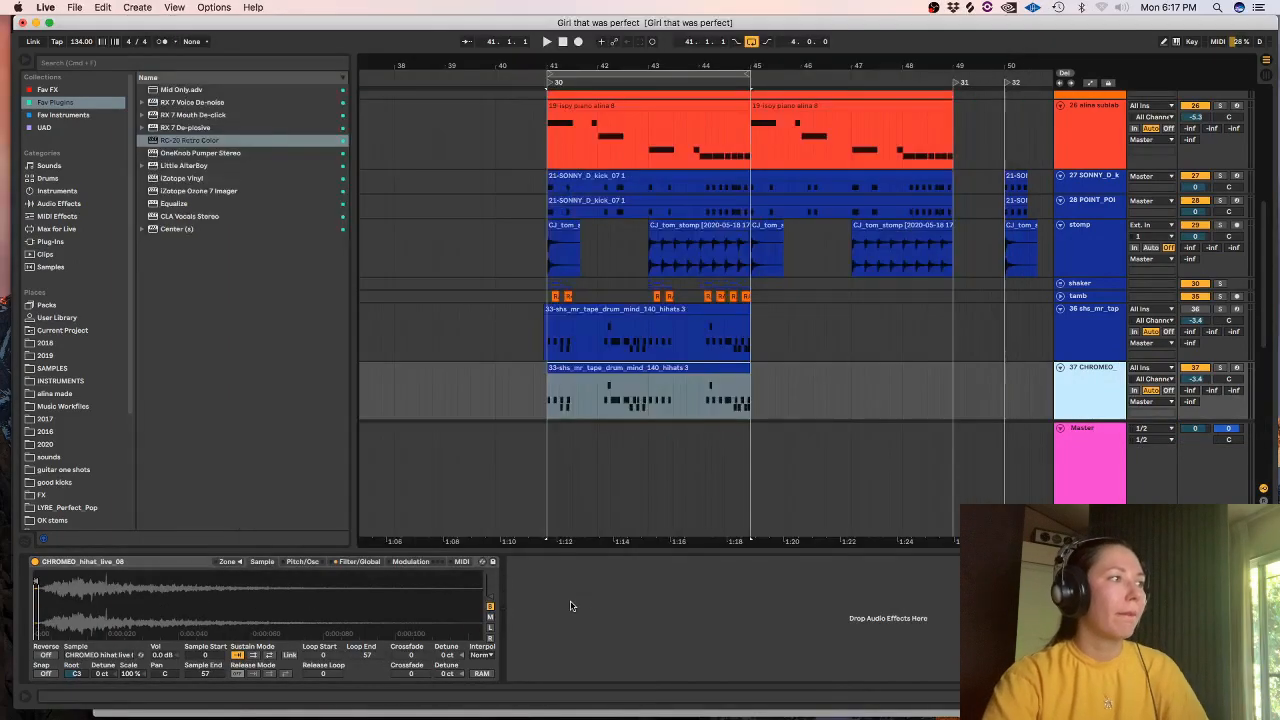
- Extend the hi-hat sample's end to 5462, play the loop and set track 37's volume to -5.0 dB
{"action": "left_click_drag", "start_coordinate": [35, 582], "coordinate": [491, 584]}
{"action": "key", "text": "space"}
{"action": "left_click_drag", "start_coordinate": [1265, 284], "coordinate": [1265, 335]}
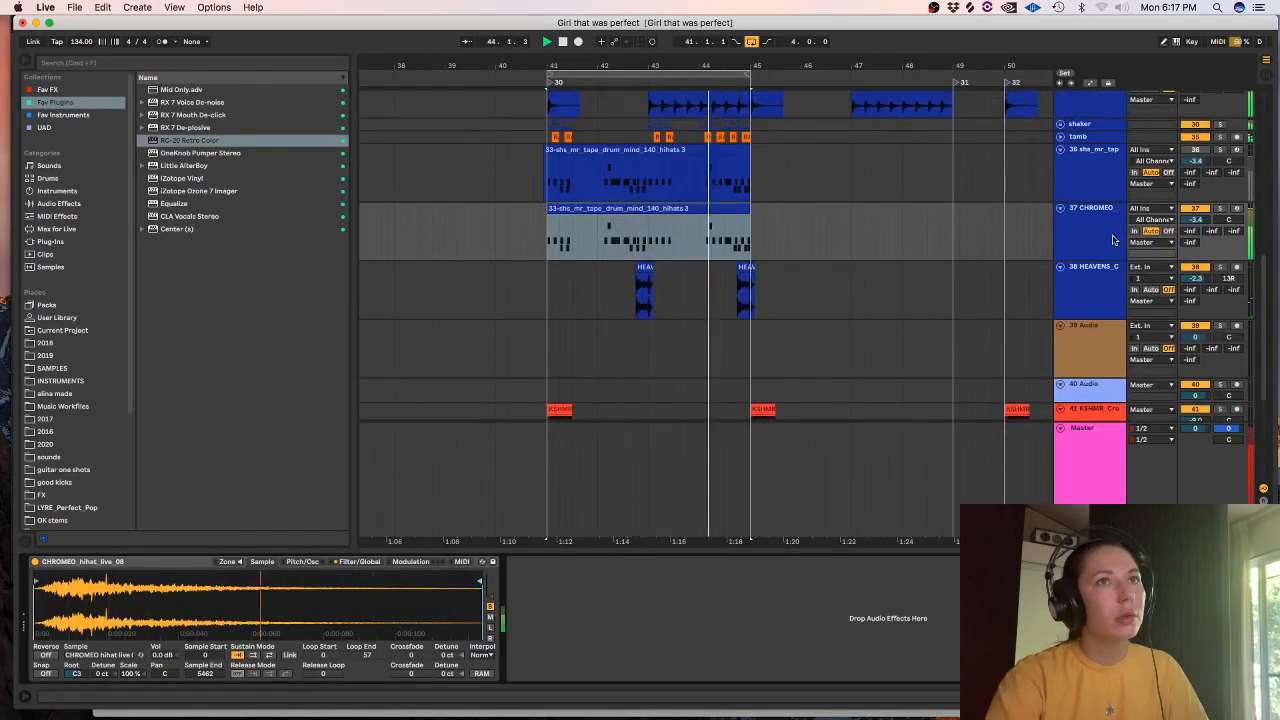
{"action": "left_click_drag", "start_coordinate": [1196, 220], "coordinate": [1196, 231]}
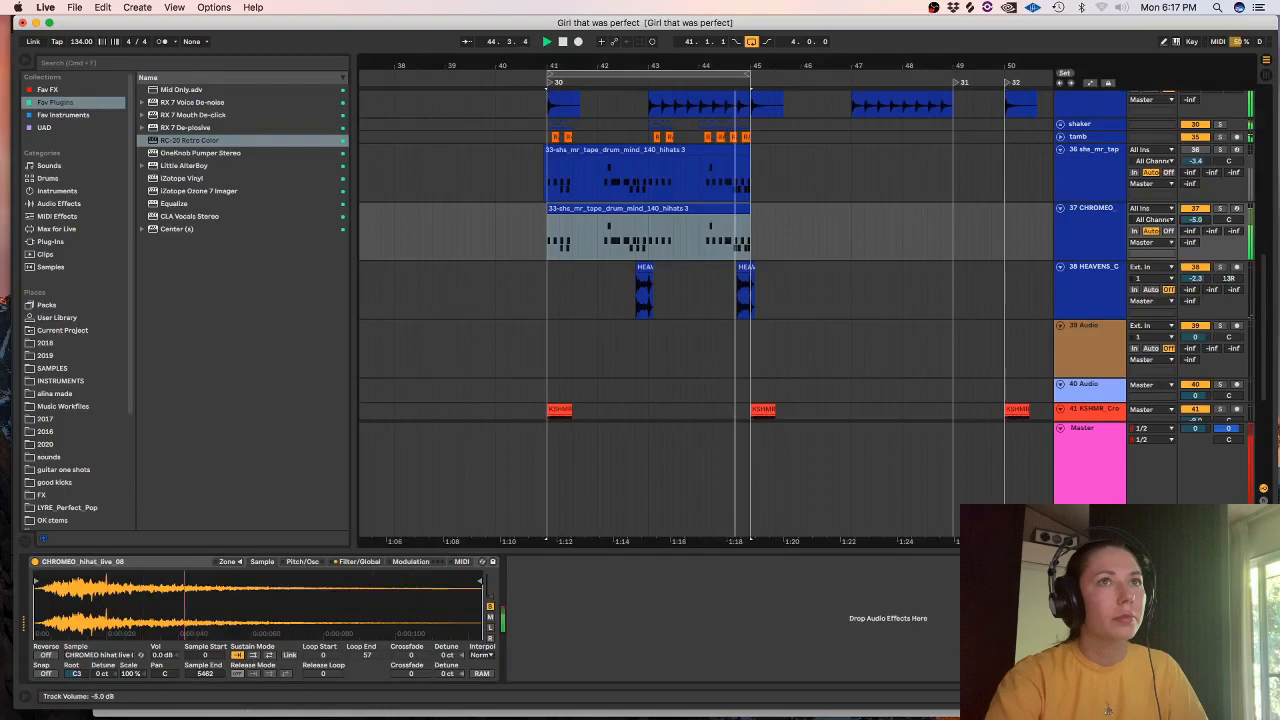
- Replace the hi-hat sample on track 37 with CHROMEO_hihat_drum_machine_emu_sp12_closed.wav from Splice
{"action": "left_click", "coordinate": [969, 8]}
{"action": "scroll", "coordinate": [700, 223], "scroll_direction": "down", "scroll_amount": 1}
{"action": "left_click_drag", "start_coordinate": [771, 346], "coordinate": [170, 600]}
{"action": "left_click", "coordinate": [792, 625]}
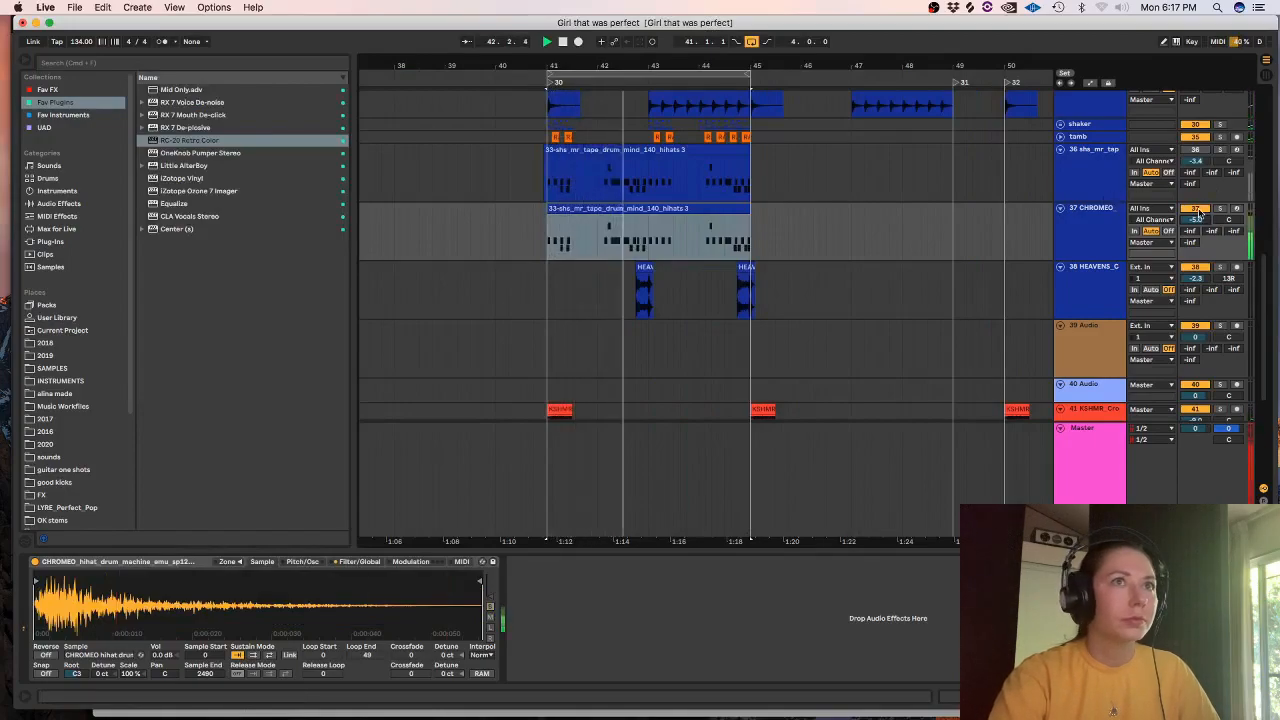
- Copy CHROMEO_hihat_live_04_open.wav from Splice and paste it at 42.4.1 on the audio track below the HEAVENS_CREEK hat
{"action": "left_click", "coordinate": [967, 8]}
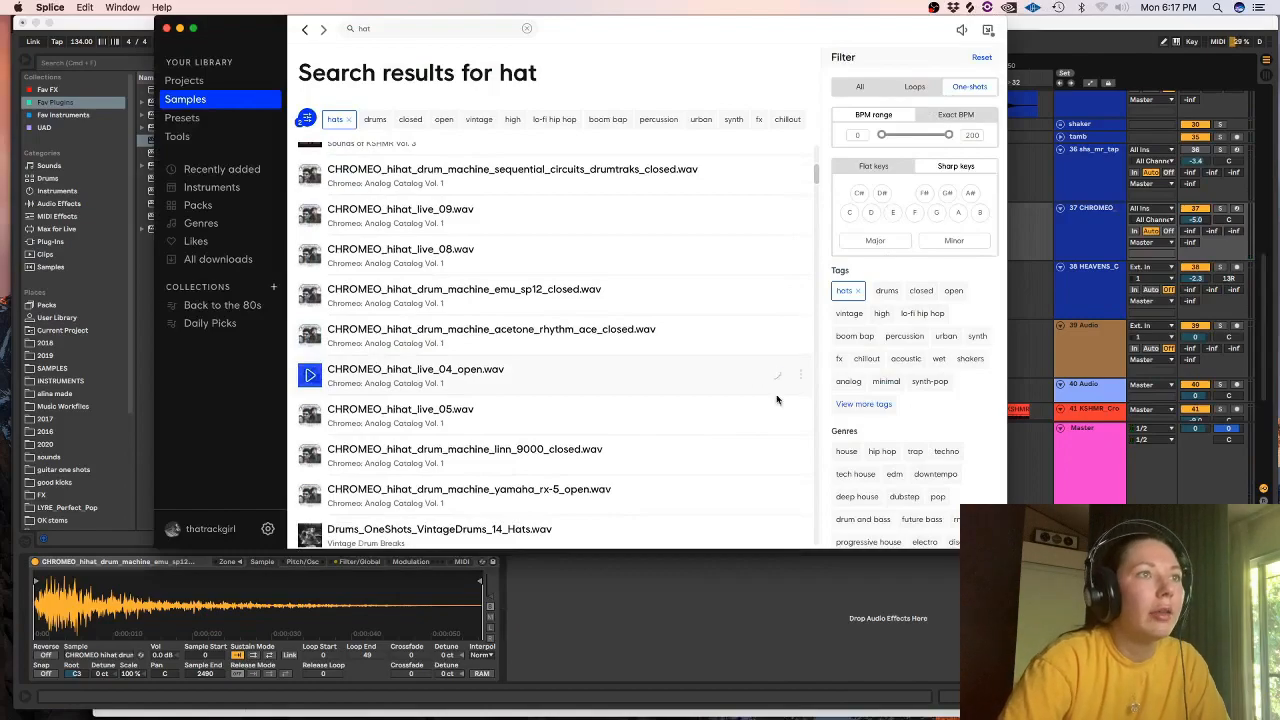
{"action": "key", "text": "super+Tab"}
{"action": "left_click", "coordinate": [562, 300]}
{"action": "key", "text": "space"}
{"action": "left_click", "coordinate": [1094, 294]}
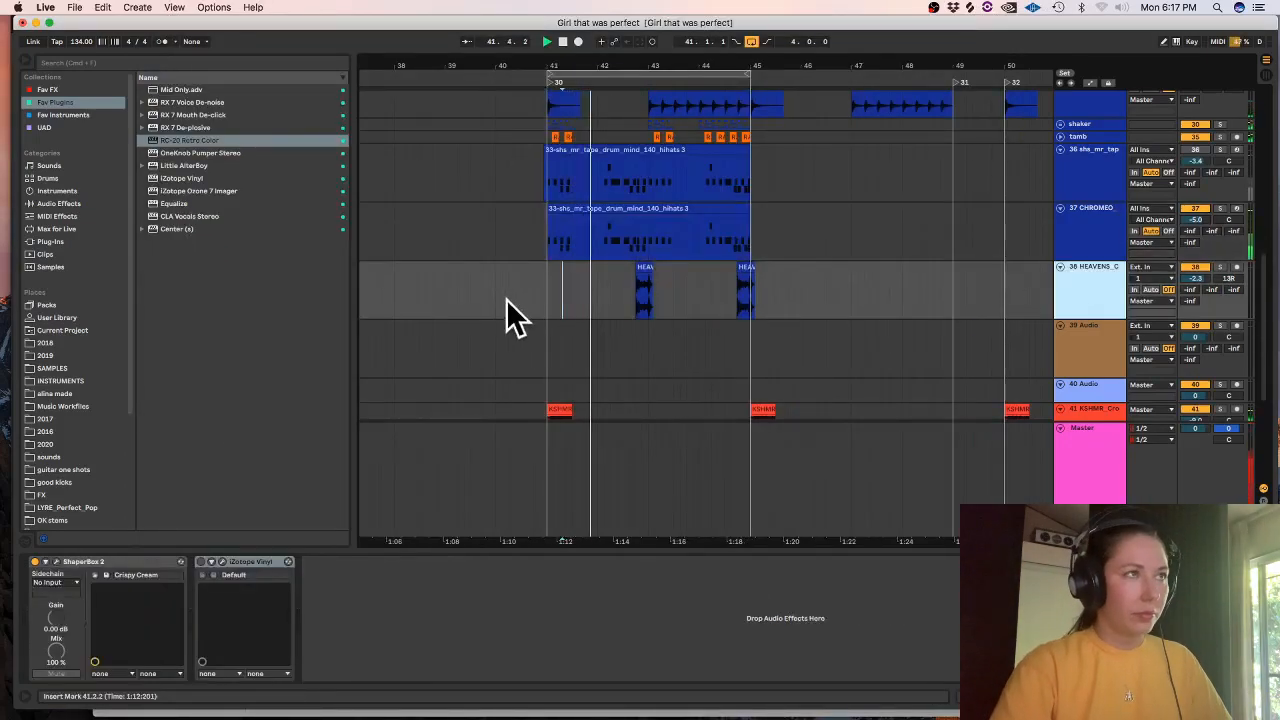
{"action": "key", "text": "Down"}
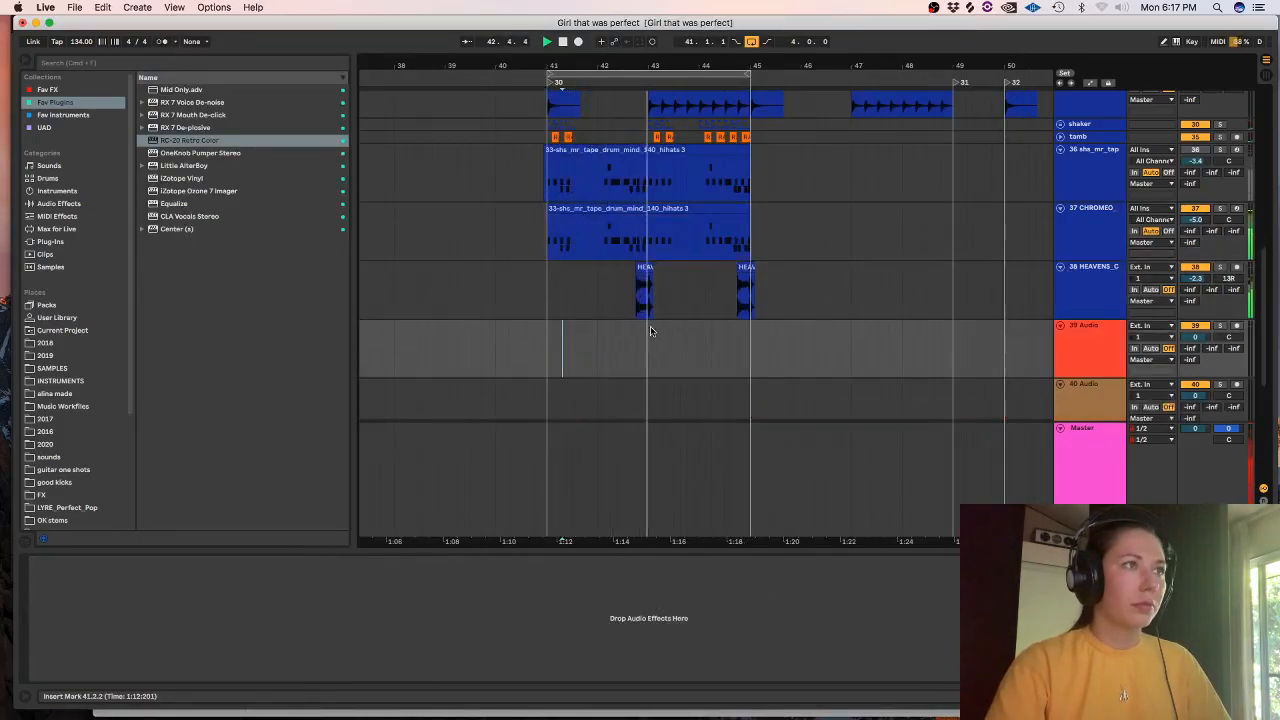
{"action": "key", "text": "super+v"}
- Audition the CHROMEO open hat with the loop, set its track volume to -5.4 dB and repeat the clip at 44.4.1
{"action": "left_click", "coordinate": [623, 303]}
{"action": "key", "text": "space"}
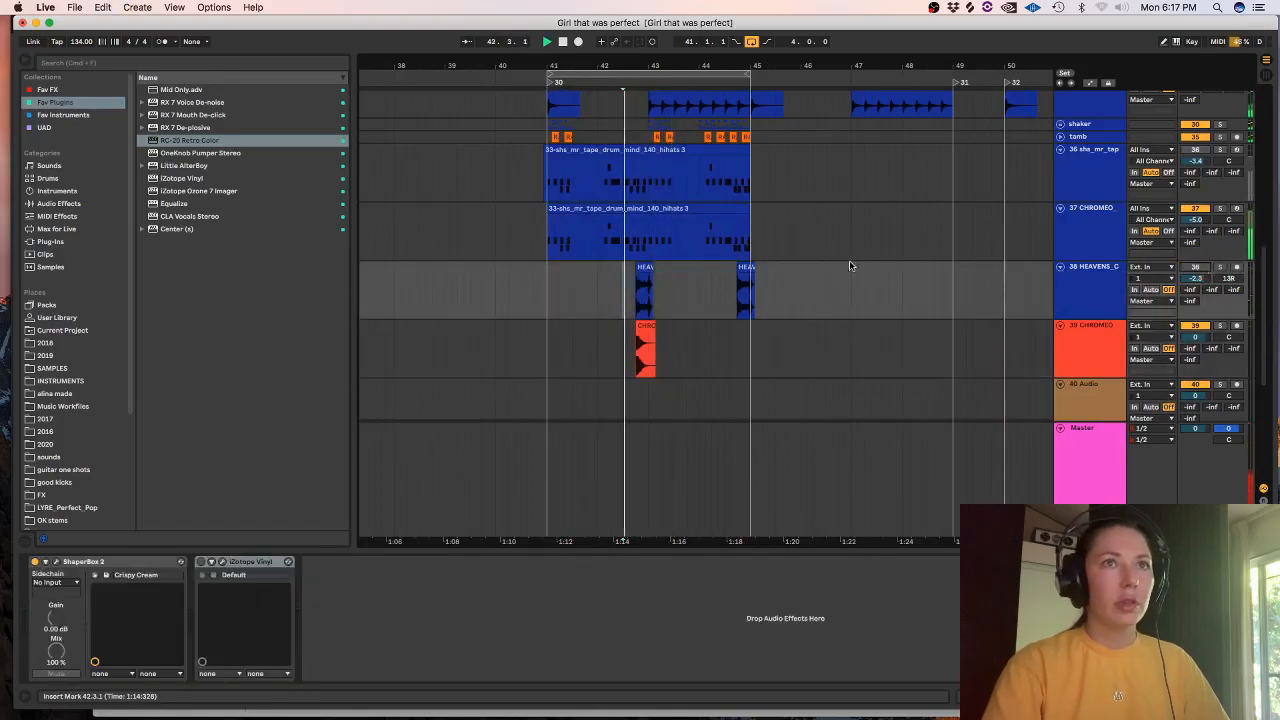
{"action": "left_click", "coordinate": [601, 257]}
{"action": "left_click", "coordinate": [627, 295]}
{"action": "key", "text": "plus"}
{"action": "key", "text": "plus"}
{"action": "key", "text": "plus"}
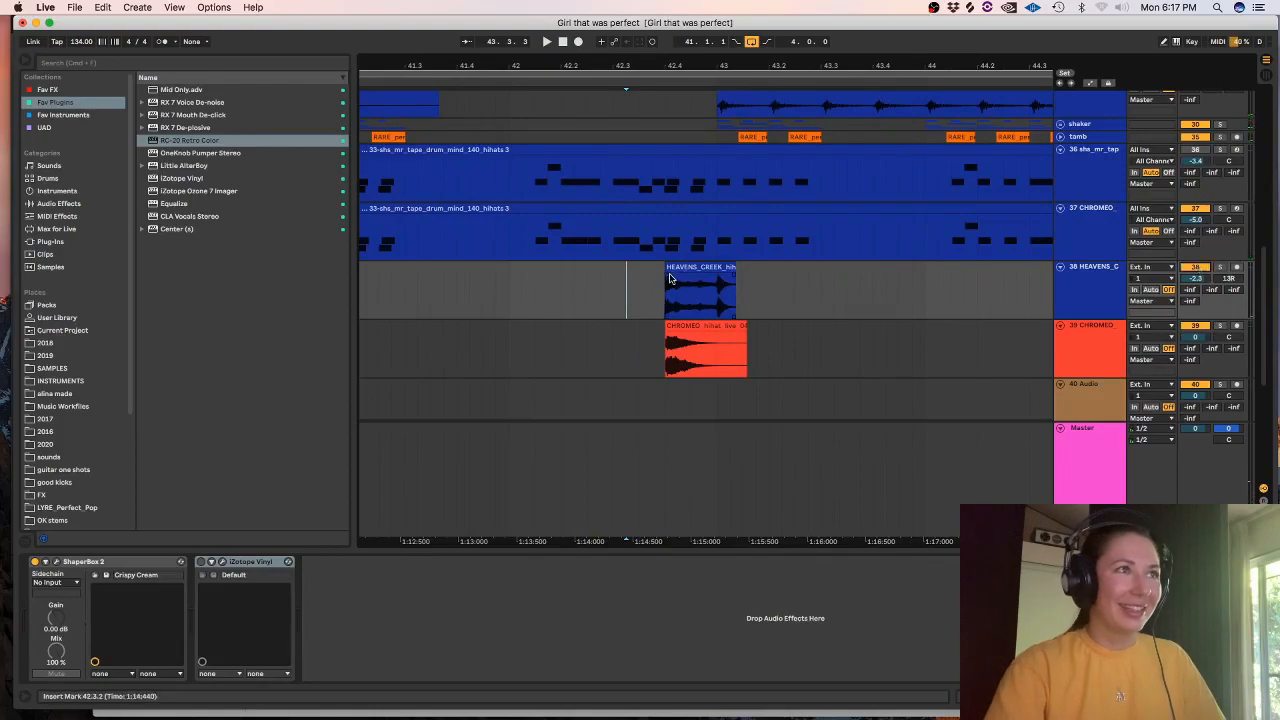
{"action": "key", "text": "space"}
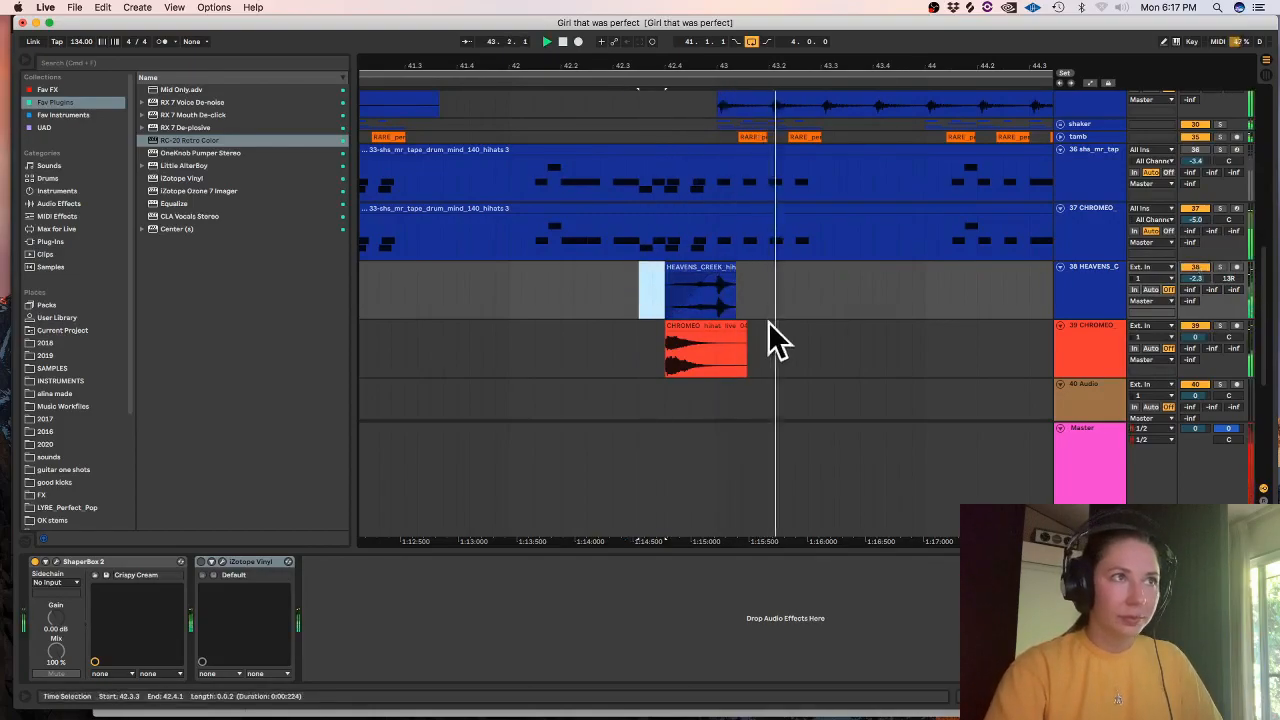
{"action": "key", "text": "minus"}
- Preview more hat samples in Splice and insert a new audio track directly below the CHROMEO closed-hat track
{"action": "left_click", "coordinate": [1108, 221]}
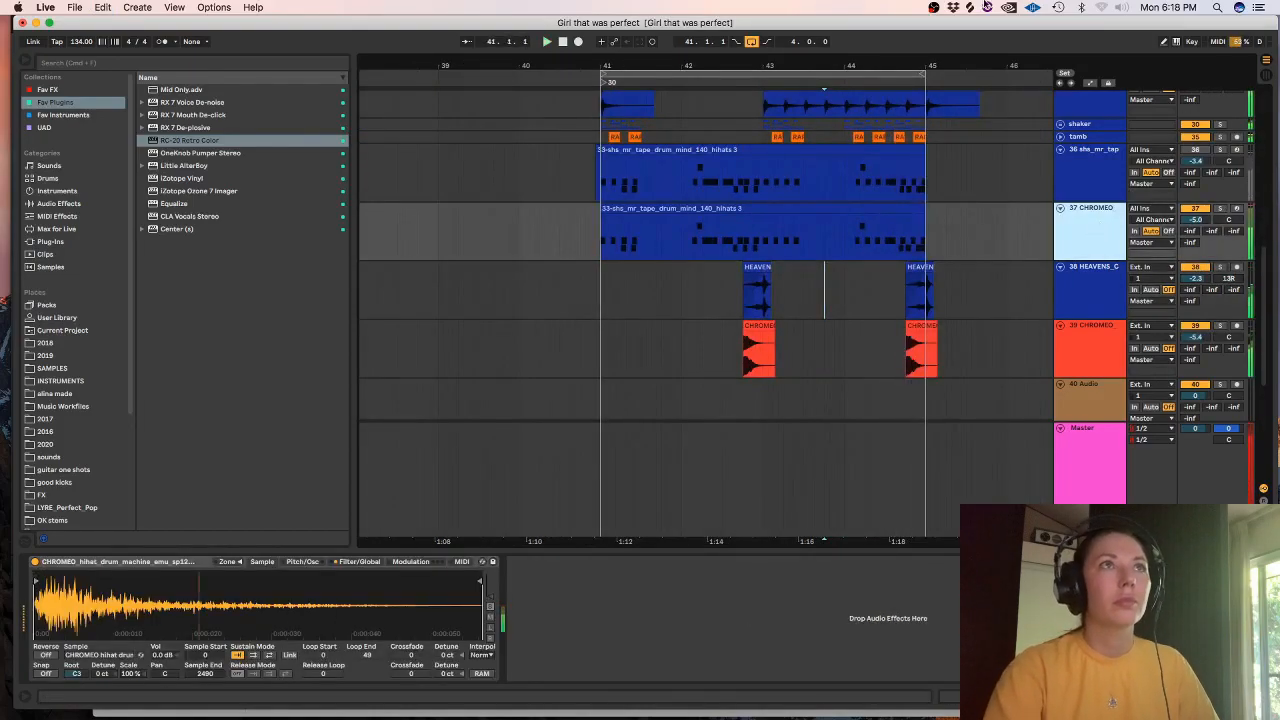
{"action": "left_click", "coordinate": [970, 8]}
{"action": "scroll", "coordinate": [775, 275], "scroll_direction": "down", "scroll_amount": 2}
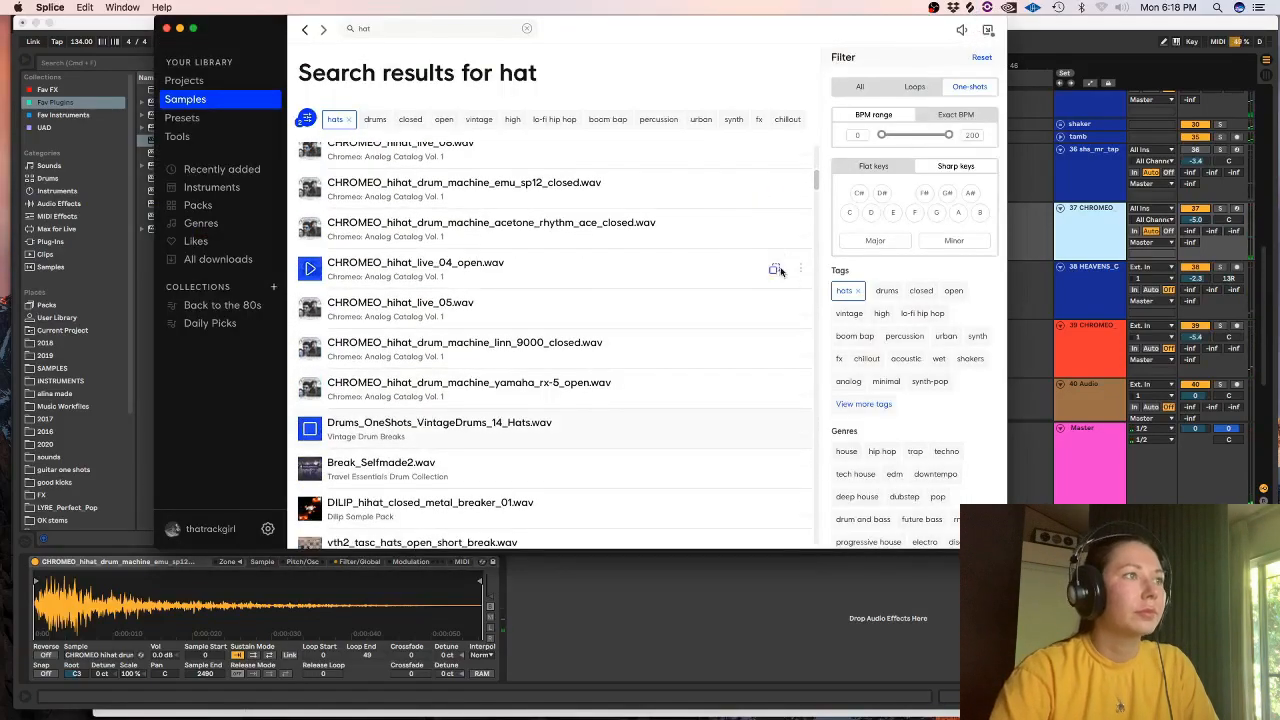
{"action": "scroll", "coordinate": [775, 285], "scroll_direction": "down", "scroll_amount": 3}
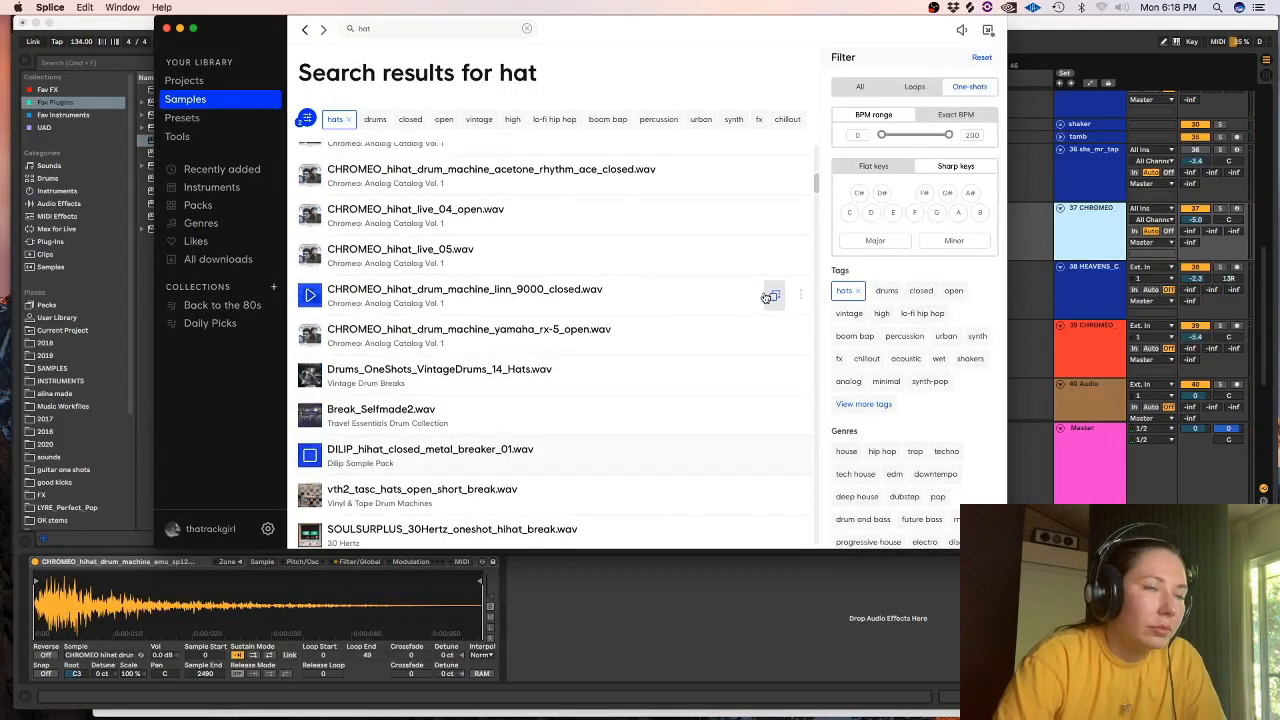
{"action": "scroll", "coordinate": [765, 298], "scroll_direction": "up", "scroll_amount": 1}
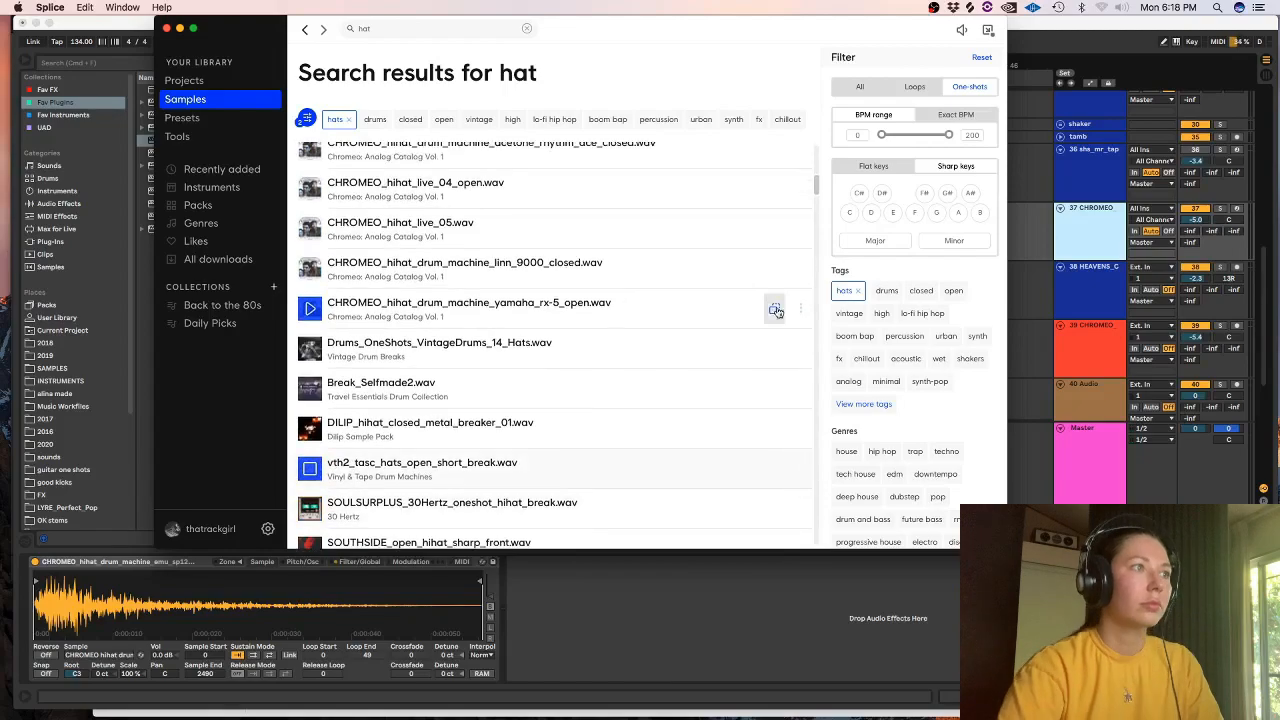
{"action": "left_click", "coordinate": [1093, 197]}
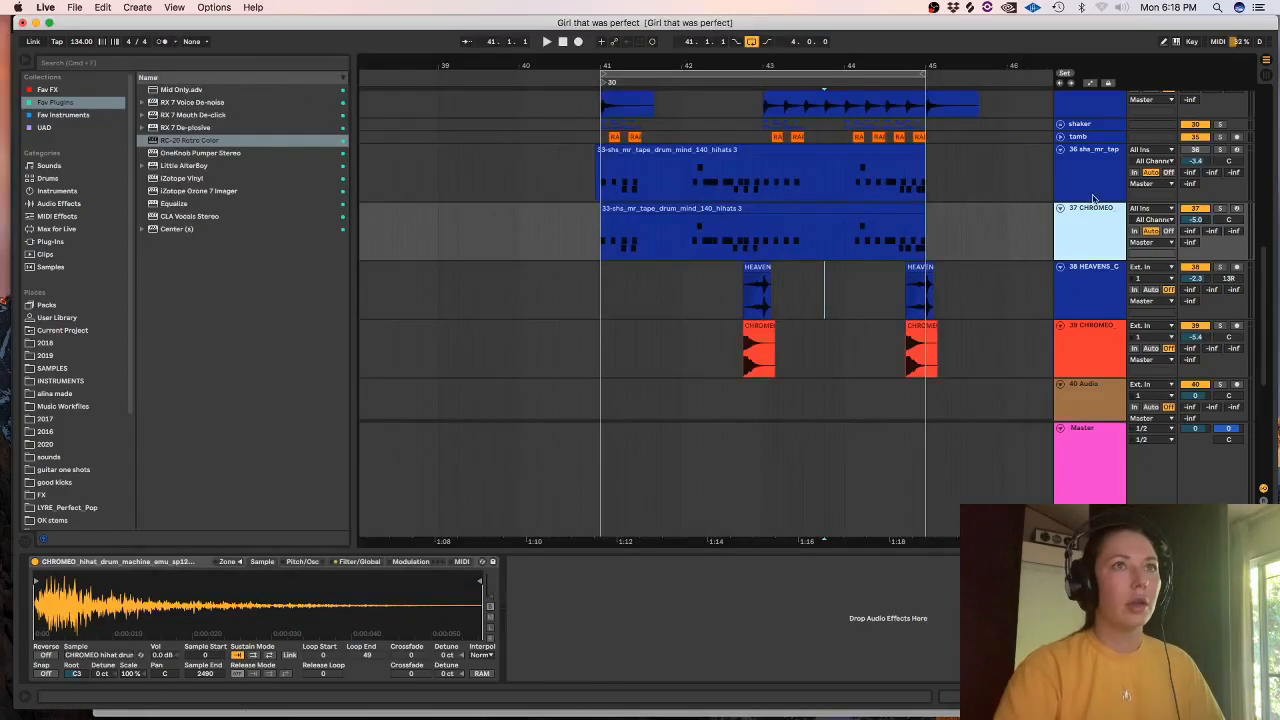
{"action": "key", "text": "super+t"}
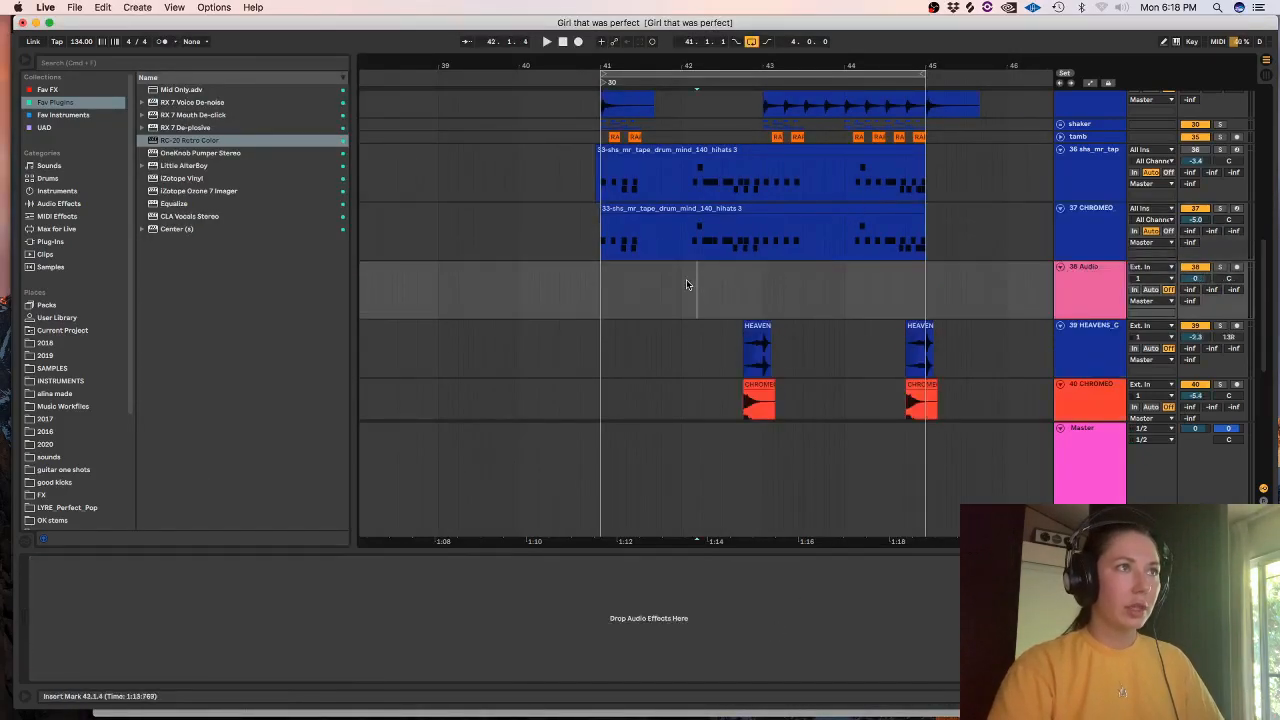
- Try vth2_tasc_hats_open_short_break.wav on the new audio track at 42.1.4 and shifted to 42.1.3, auditioning it with the loop
{"action": "key", "text": "plus"}
{"action": "key", "text": "plus"}
{"action": "key", "text": "super+v"}
{"action": "left_click", "coordinate": [607, 274]}
{"action": "key", "text": "space"}
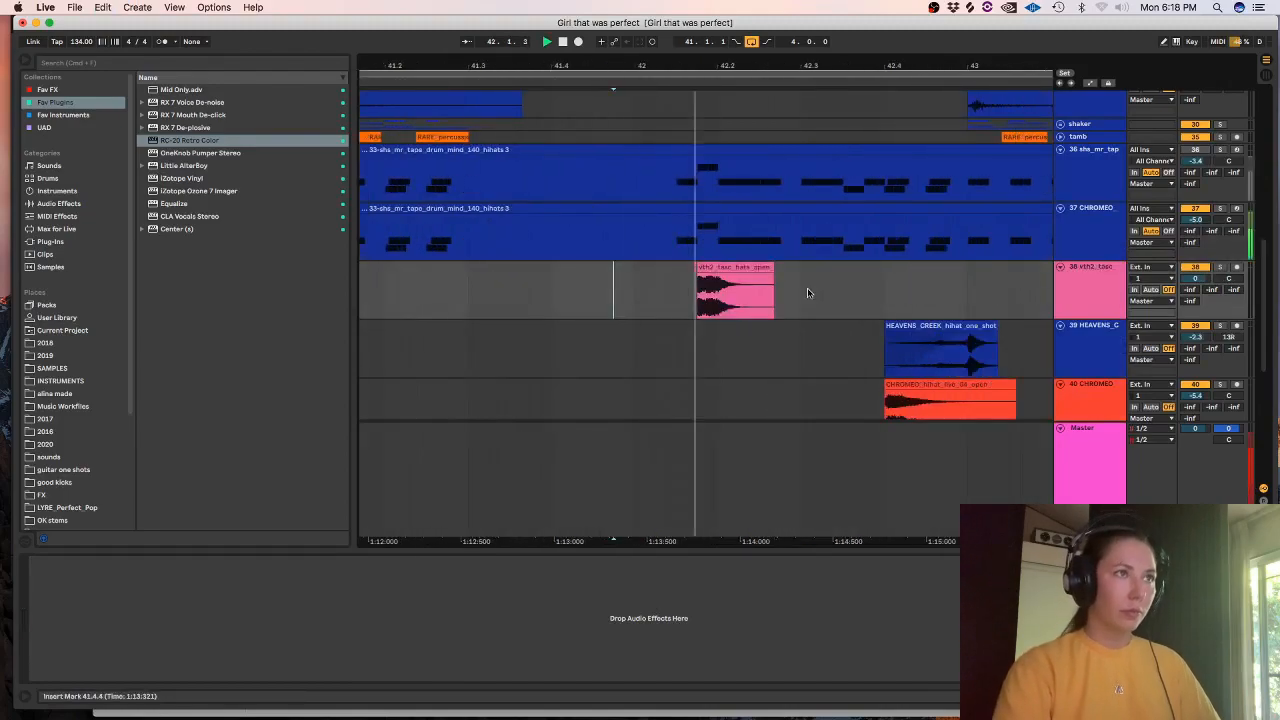
{"action": "left_click_drag", "start_coordinate": [763, 288], "coordinate": [742, 288]}
{"action": "left_click", "coordinate": [580, 290]}
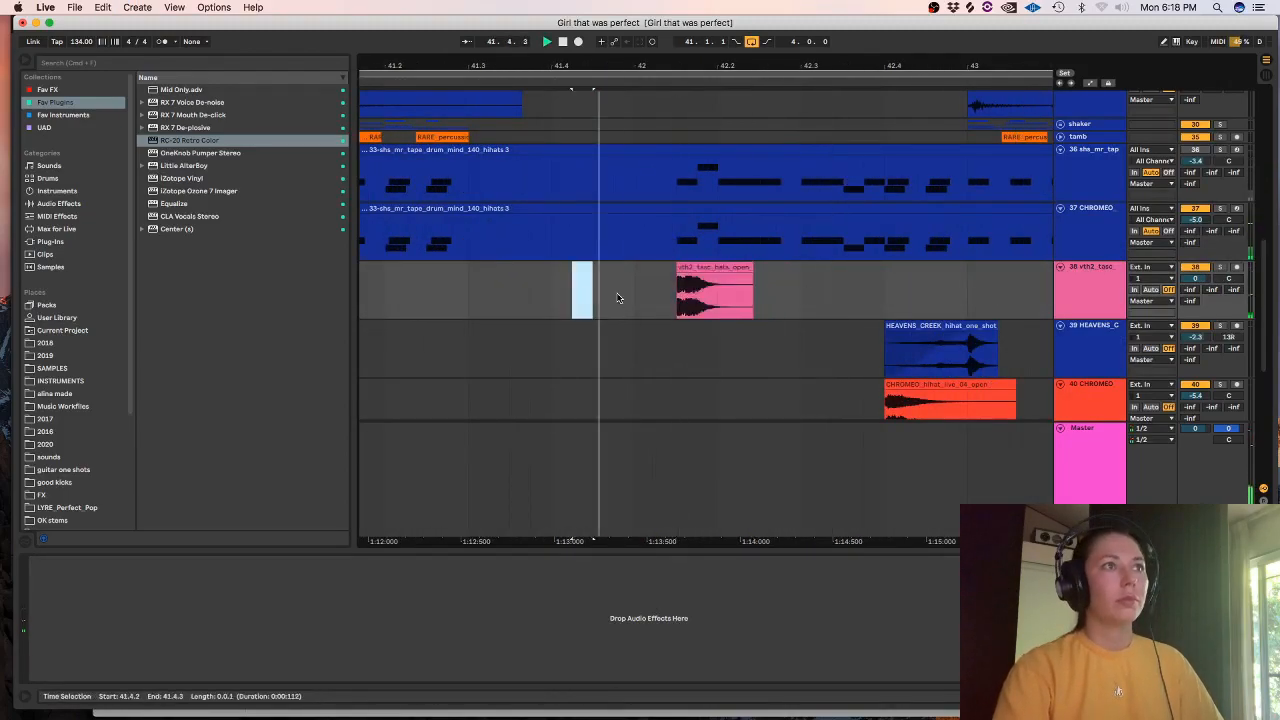
{"action": "left_click", "coordinate": [718, 268]}
{"action": "key", "text": "Delete"}
- Place SCOTT_STORCH_hihat_fill_super_fast_150.wav from Splice on track 38 at 42.4.1 and audition it
{"action": "left_click", "coordinate": [829, 271]}
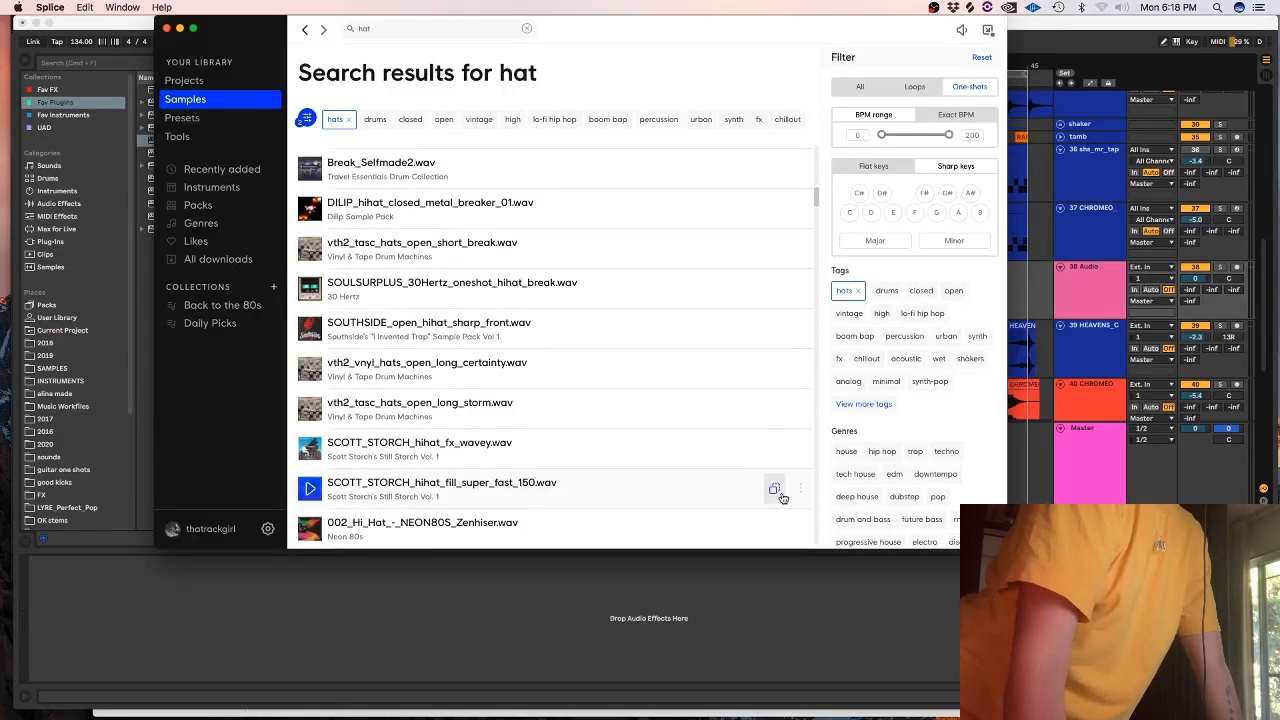
{"action": "left_click", "coordinate": [770, 624]}
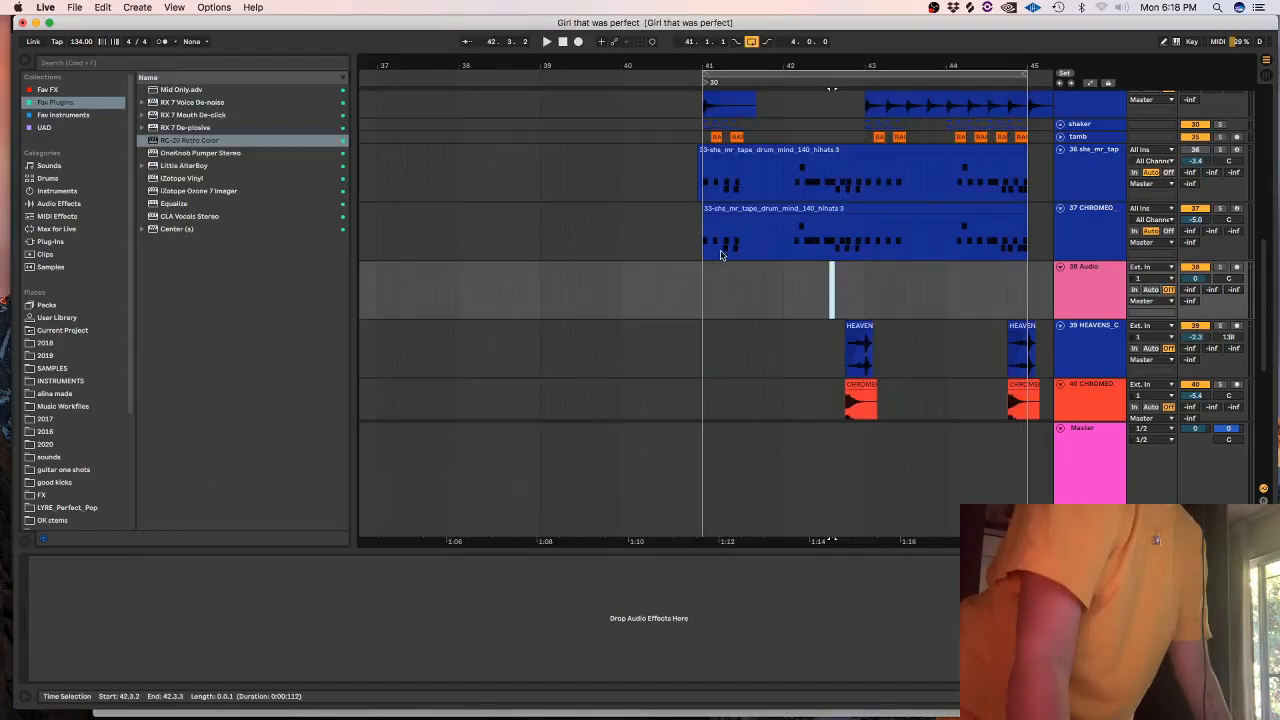
{"action": "key", "text": "super+v"}
{"action": "left_click", "coordinate": [827, 282]}
{"action": "key", "text": "space"}
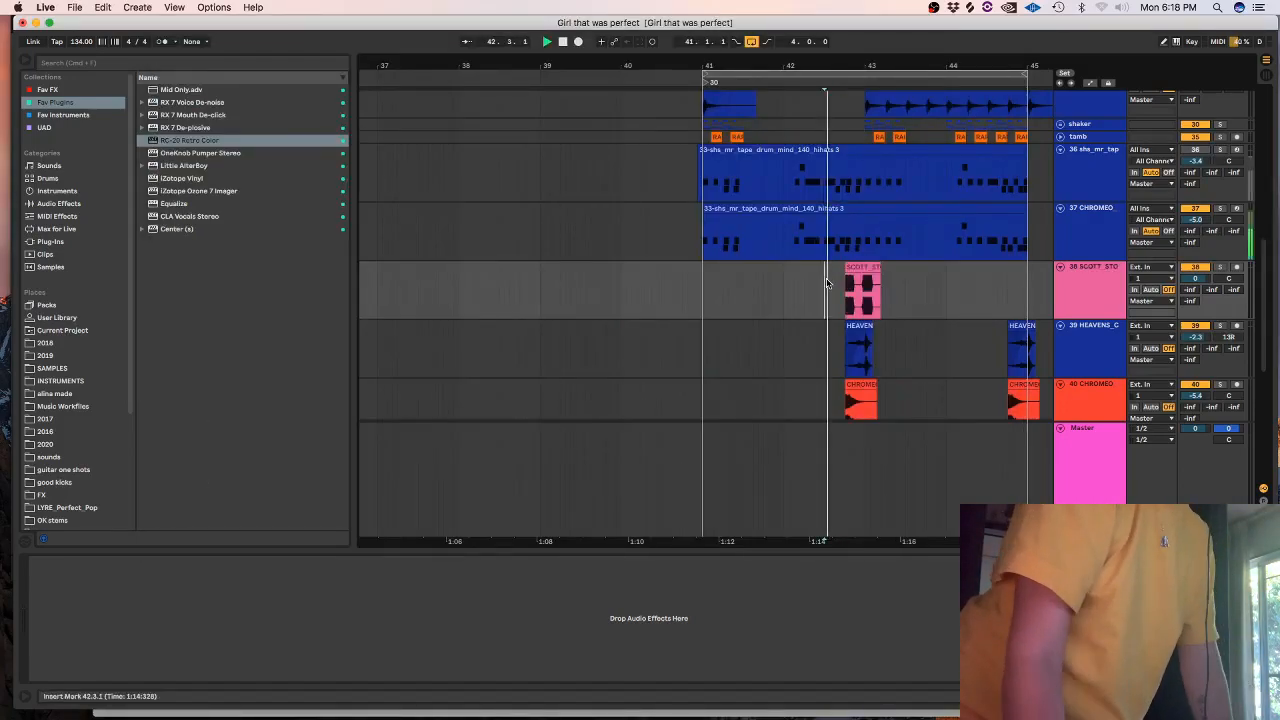
- Cut off the hat fill's tail from 42.4.4 onward and set its track volume to -3.1 dB during playback
{"action": "key", "text": "plus"}
{"action": "key", "text": "plus"}
{"action": "key", "text": "space"}
{"action": "left_click_drag", "start_coordinate": [995, 289], "coordinate": [910, 291]}
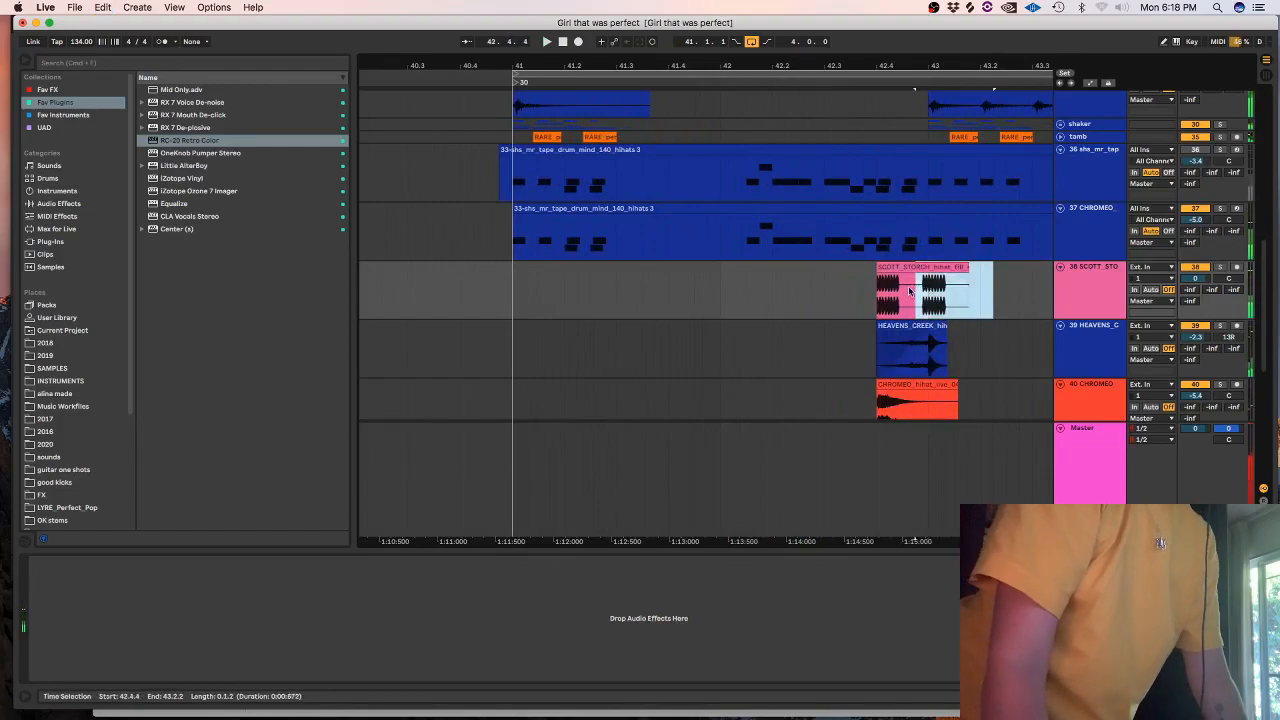
{"action": "key", "text": "Delete"}
{"action": "left_click", "coordinate": [655, 287]}
{"action": "key", "text": "space"}
{"action": "left_click_drag", "start_coordinate": [1195, 279], "coordinate": [1195, 298]}
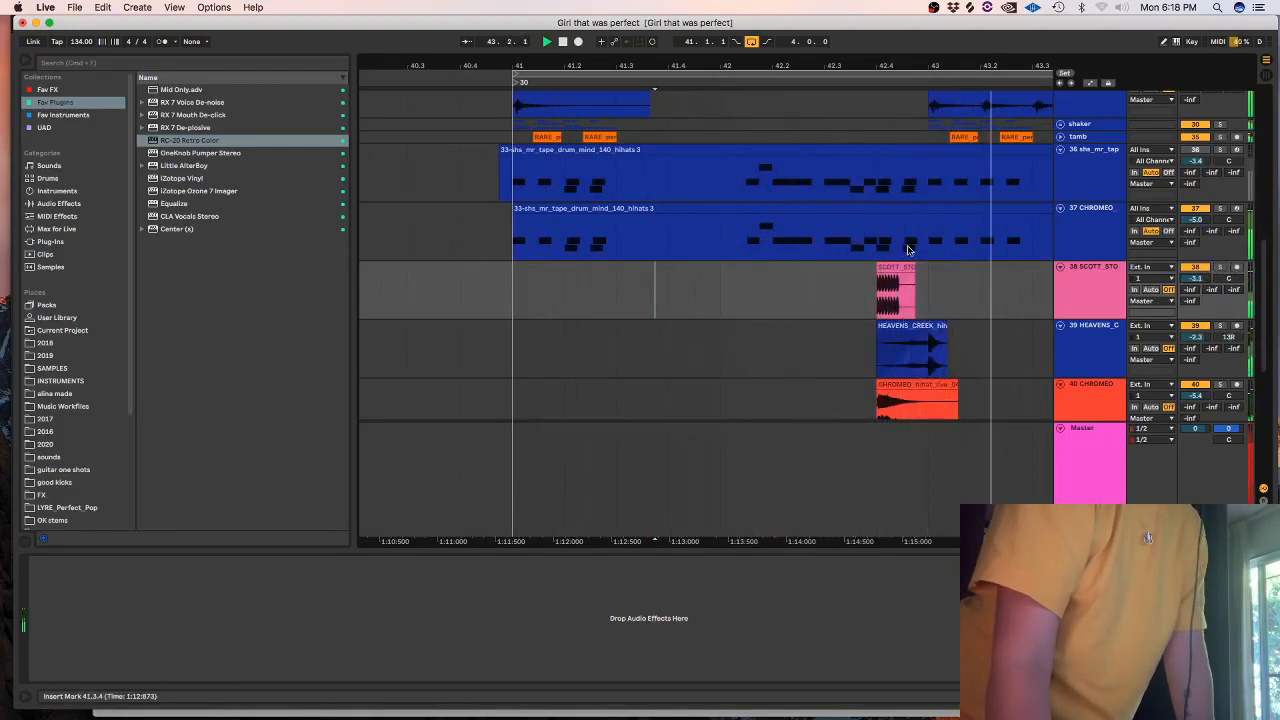
- Duplicate the two bars containing the trimmed hat fill so it repeats at 44.4.1, and pan its track 18L
{"action": "left_click_drag", "start_coordinate": [928, 289], "coordinate": [513, 278]}
{"action": "key", "text": "ctrl+d"}
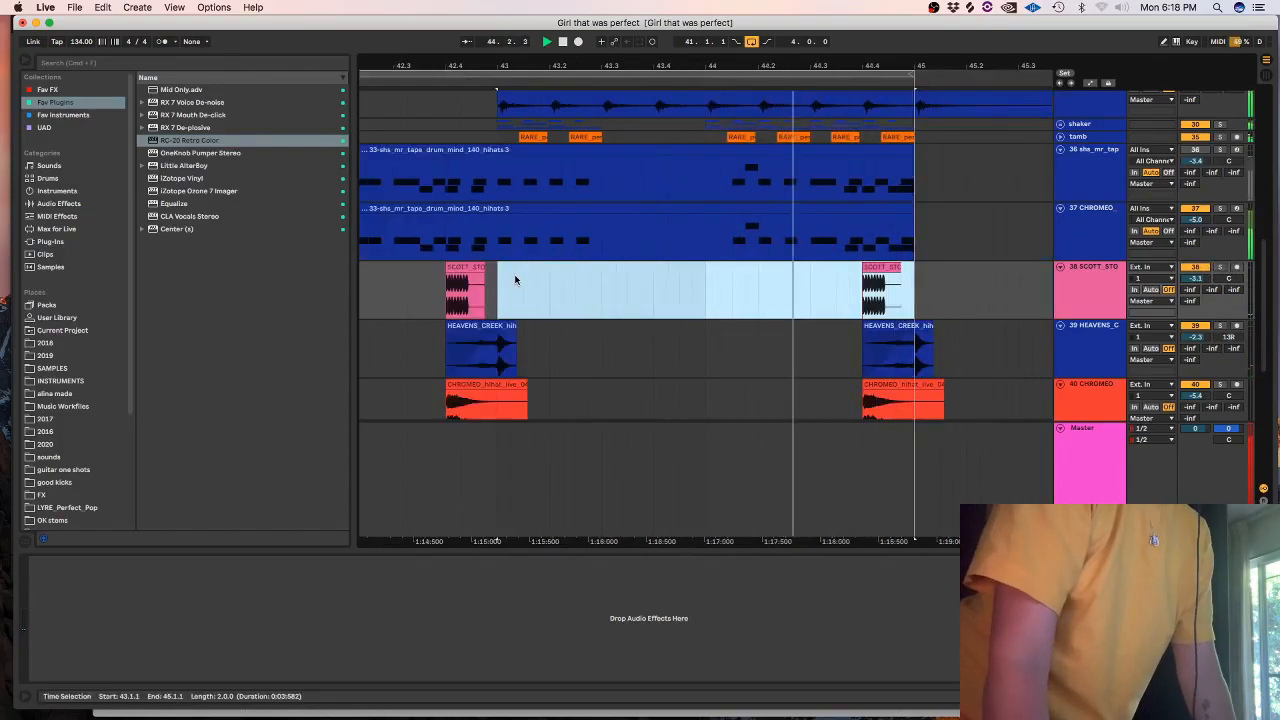
{"action": "left_click", "coordinate": [513, 278]}
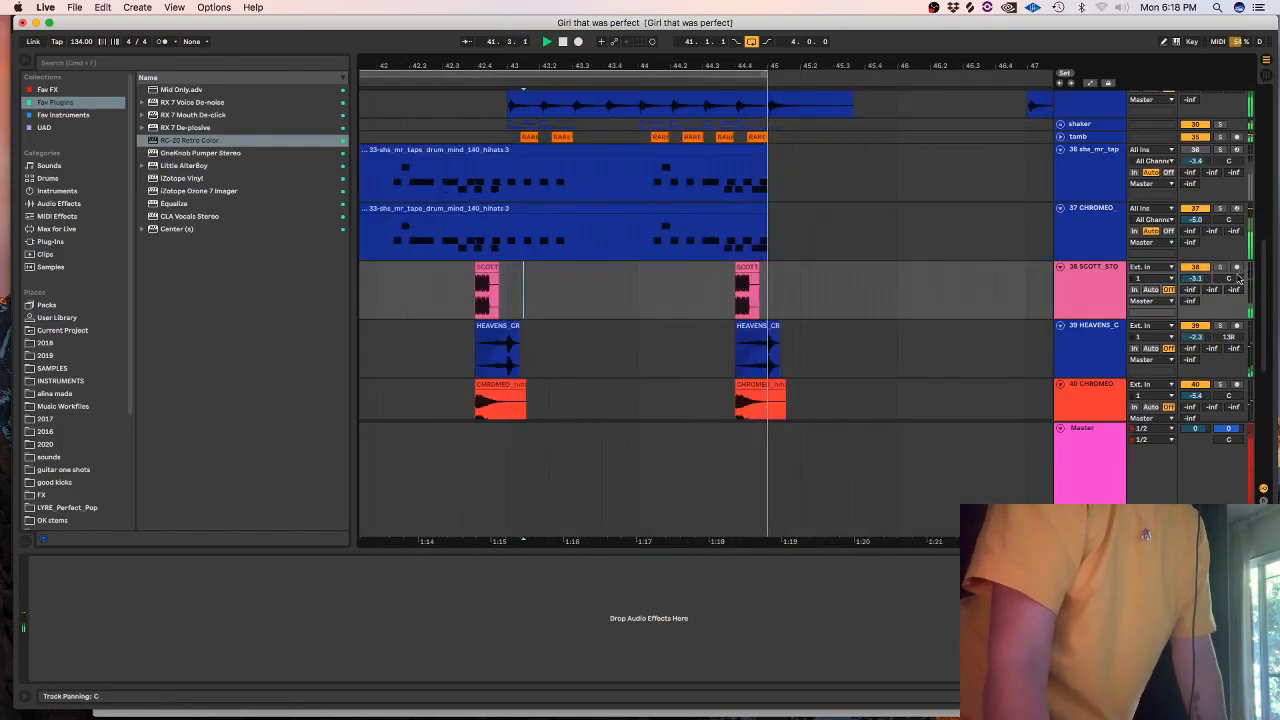
- Swap the hi-hat sample on track 37 for 002_Hi_Hat_-_NEON80S_Zenhiser.wav from the Splice hat results
{"action": "left_click", "coordinate": [970, 9]}
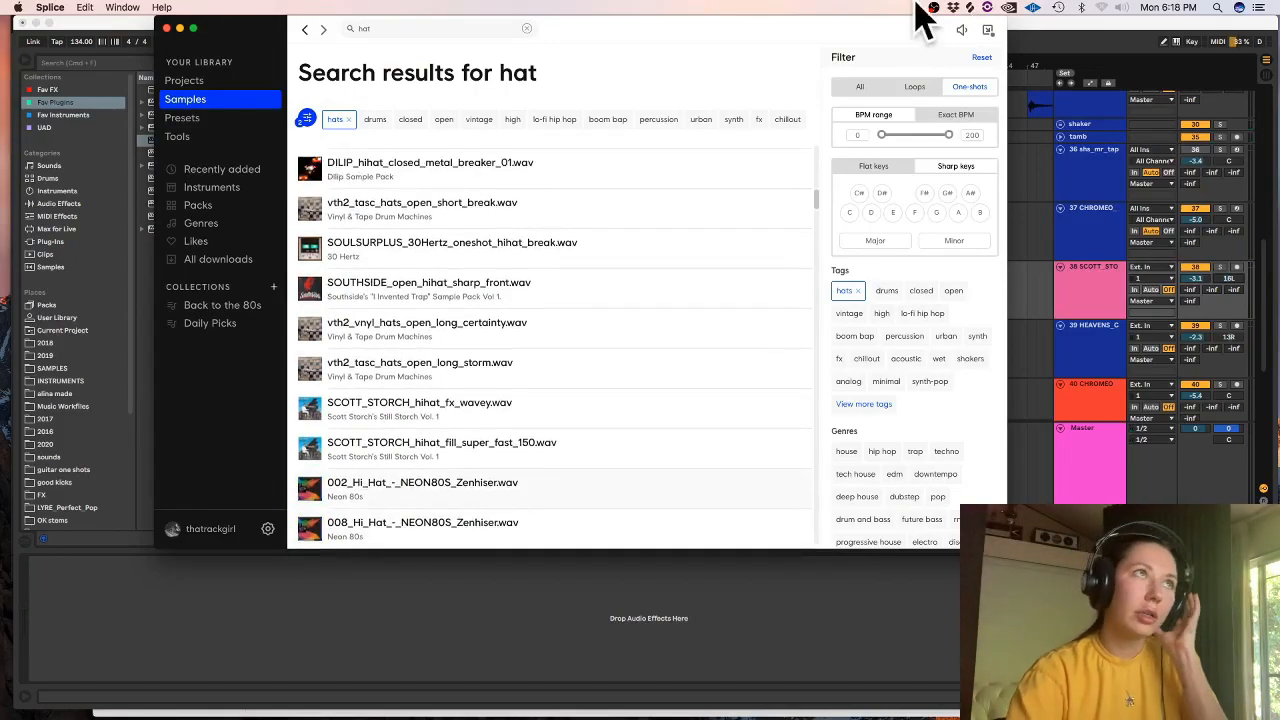
{"action": "left_click_drag", "start_coordinate": [628, 18], "coordinate": [1088, 18]}
{"action": "left_click", "coordinate": [433, 291]}
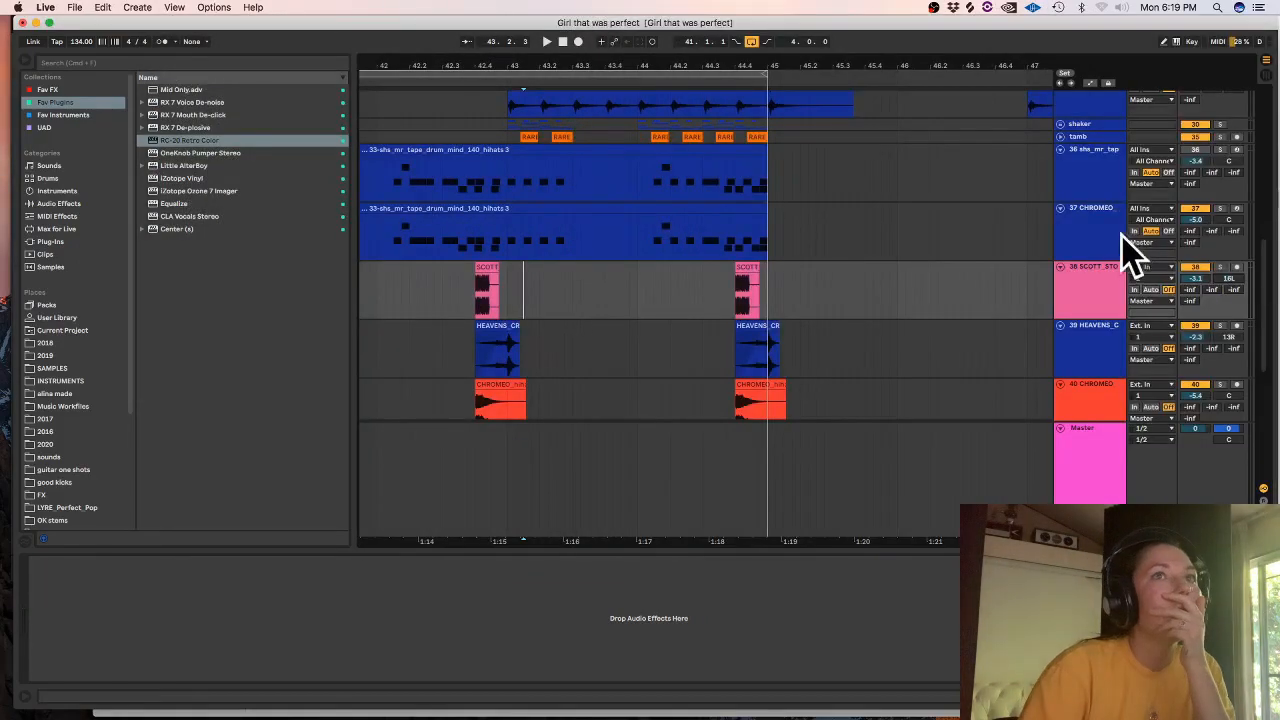
{"action": "left_click", "coordinate": [937, 210]}
{"action": "left_click", "coordinate": [985, 10]}
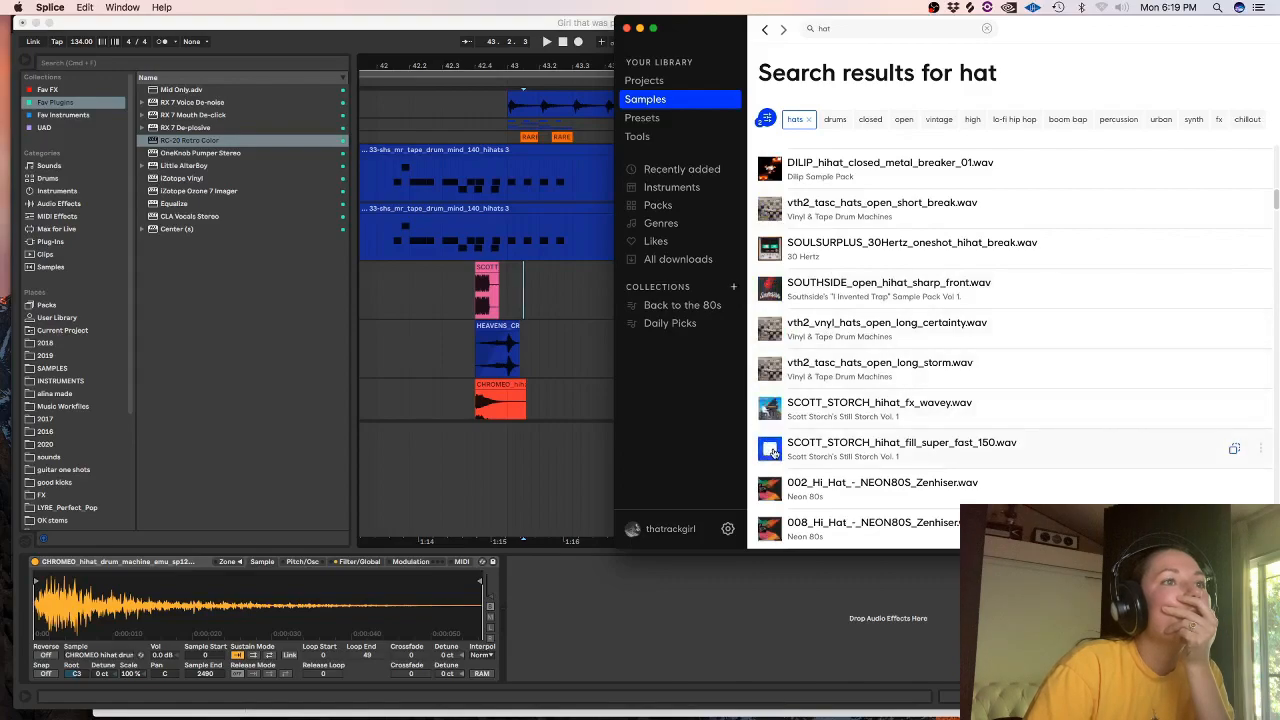
{"action": "left_click_drag", "start_coordinate": [813, 484], "coordinate": [270, 590]}
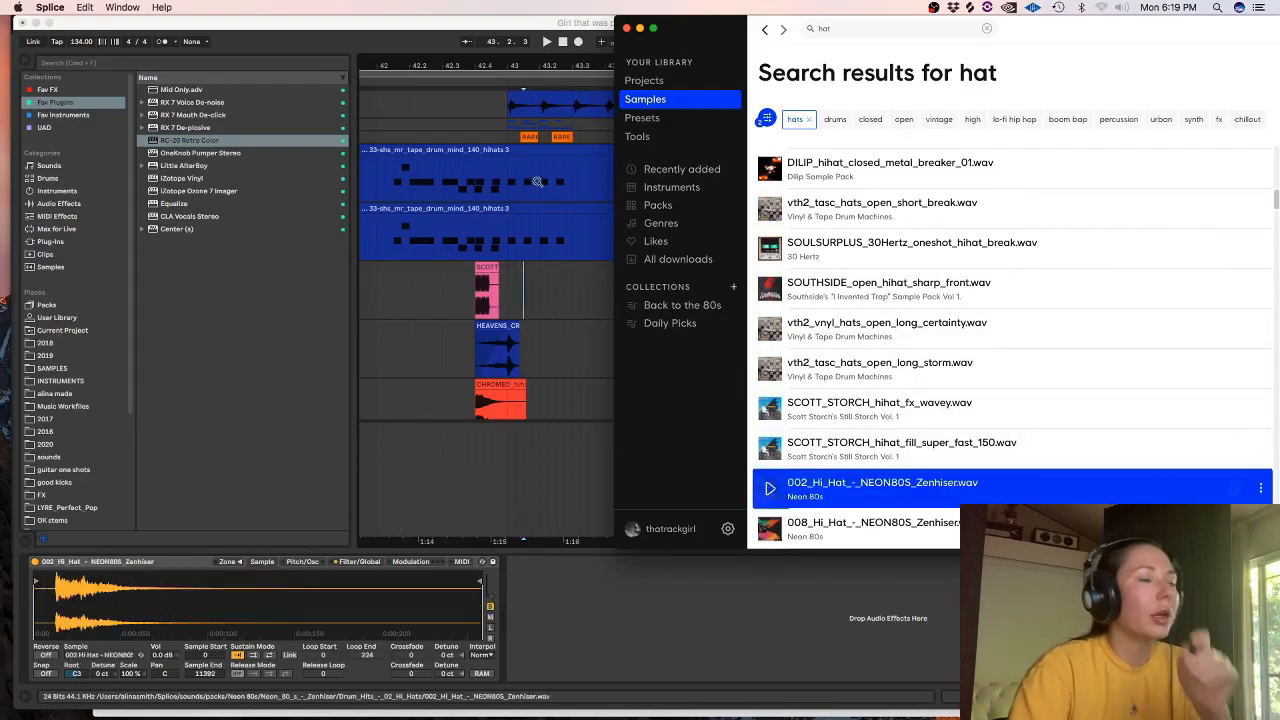
- Move the hi-hat sample's start to 542, at the beginning of the hit, and audition it with the loop
{"action": "left_click", "coordinate": [40, 584]}
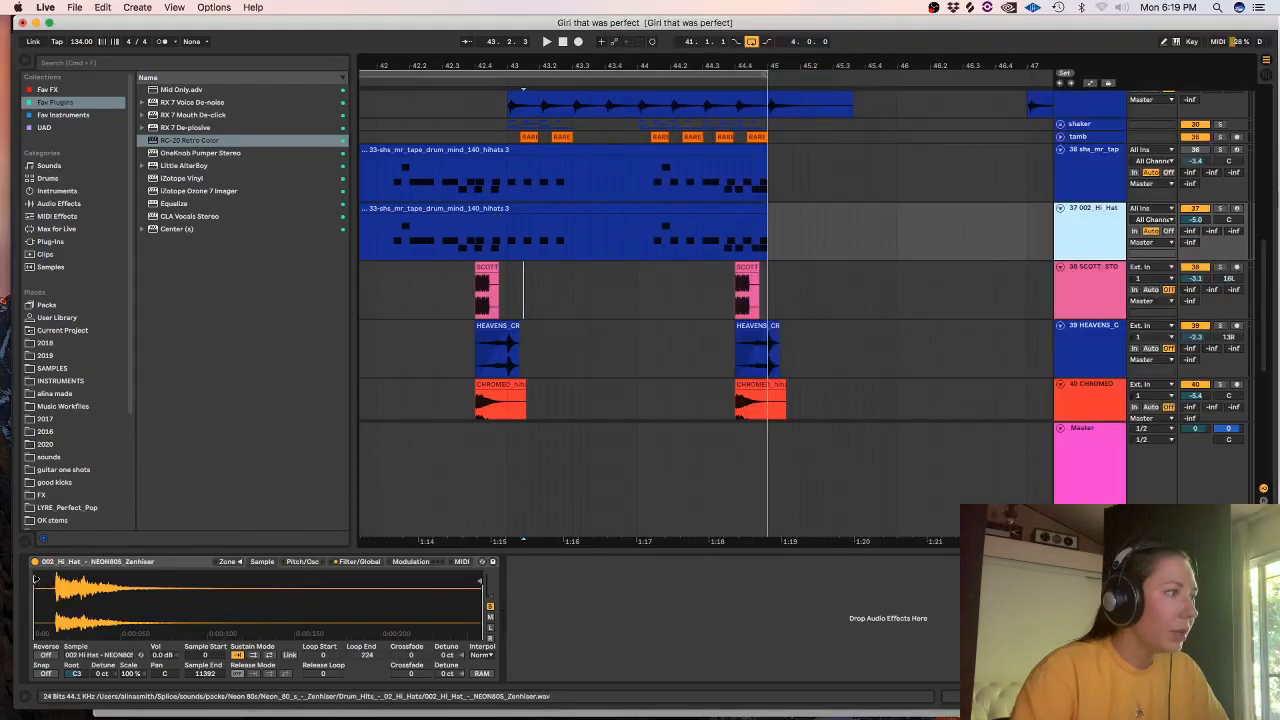
{"action": "left_click_drag", "start_coordinate": [38, 582], "coordinate": [58, 578]}
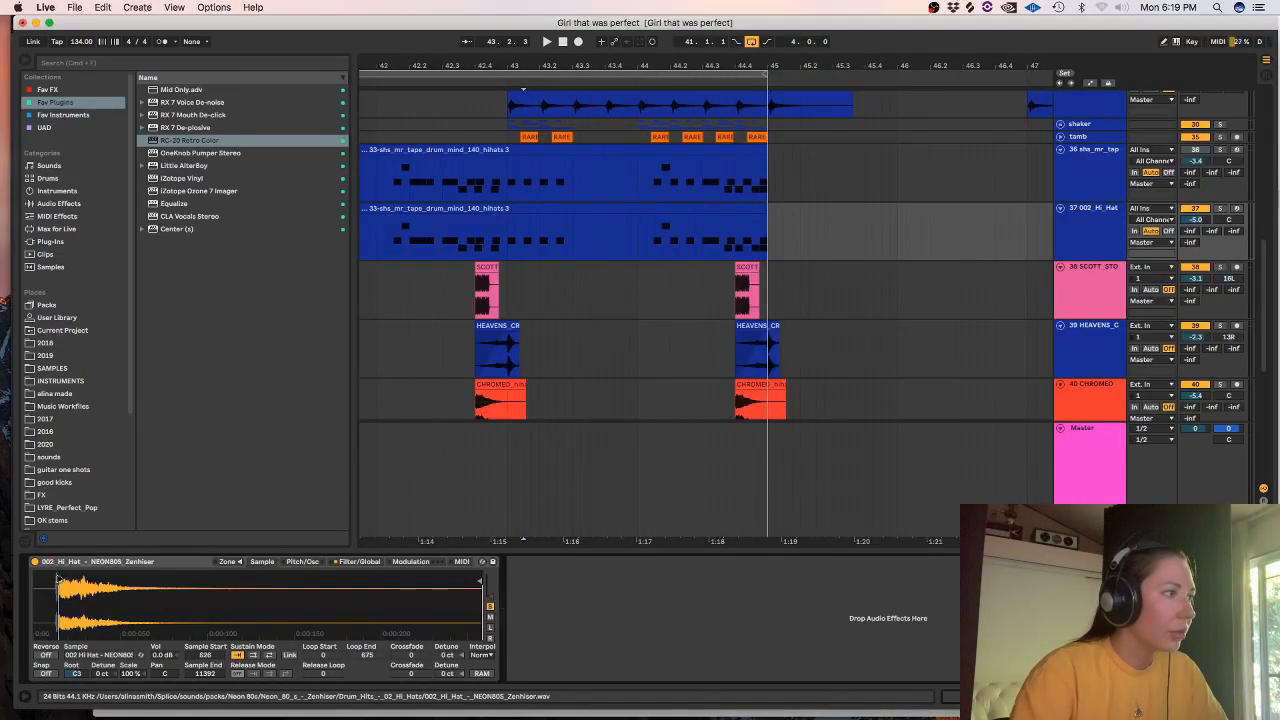
{"action": "left_click", "coordinate": [369, 239]}
{"action": "key", "text": "space"}
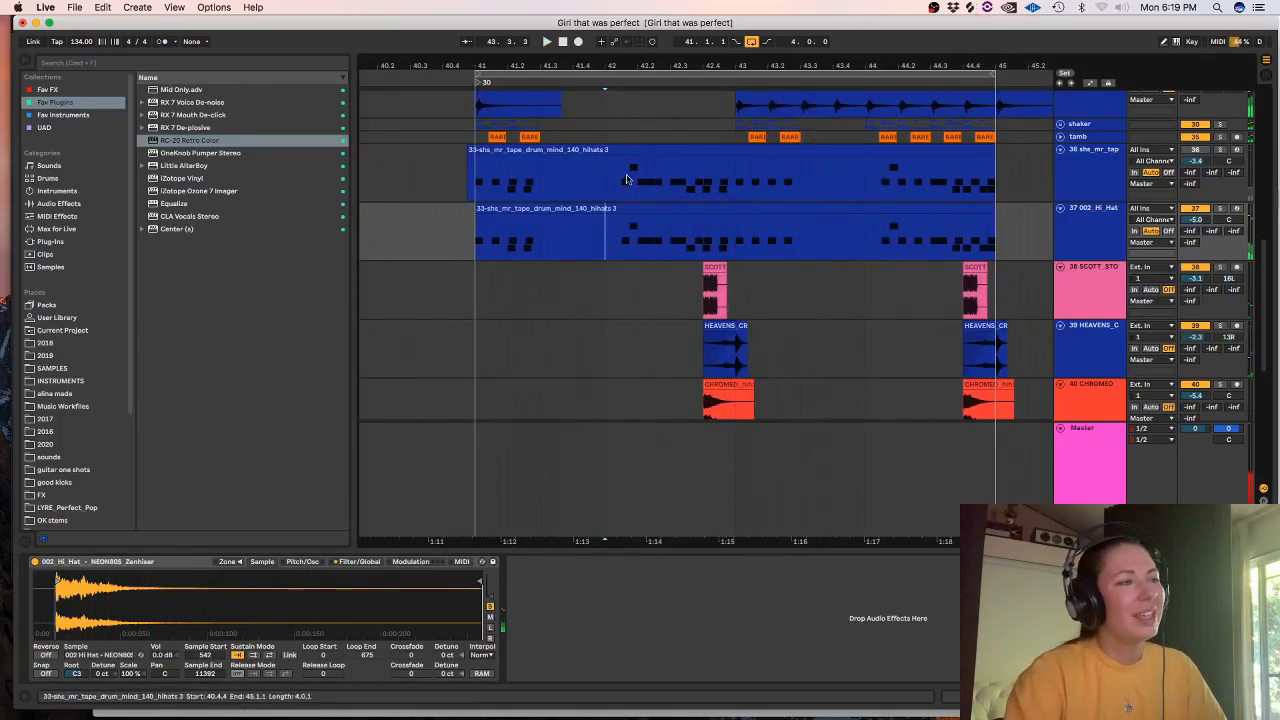
{"action": "key", "text": "space"}
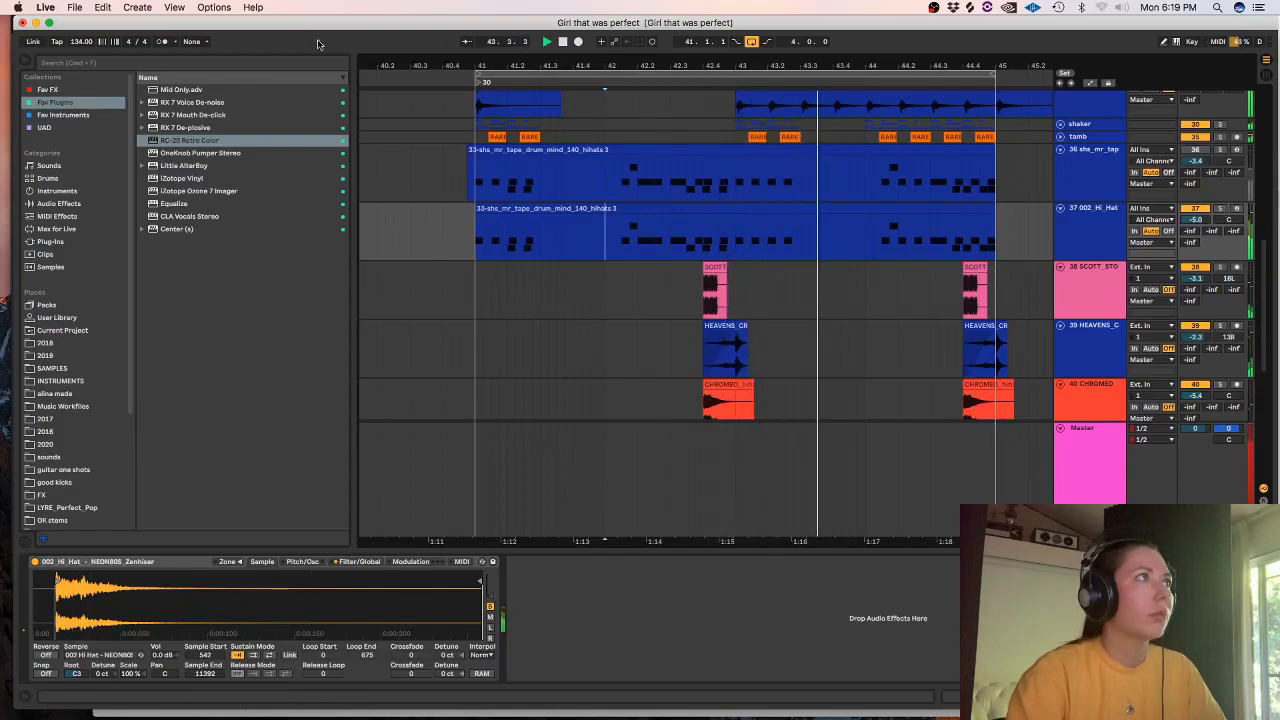
- Try Little AlterBoy on the NEON80S hi-hat track with pitch 12.0 and formant -0.7, then remove the effect
{"action": "left_click", "coordinate": [196, 63]}
{"action": "type", "text": "little"}
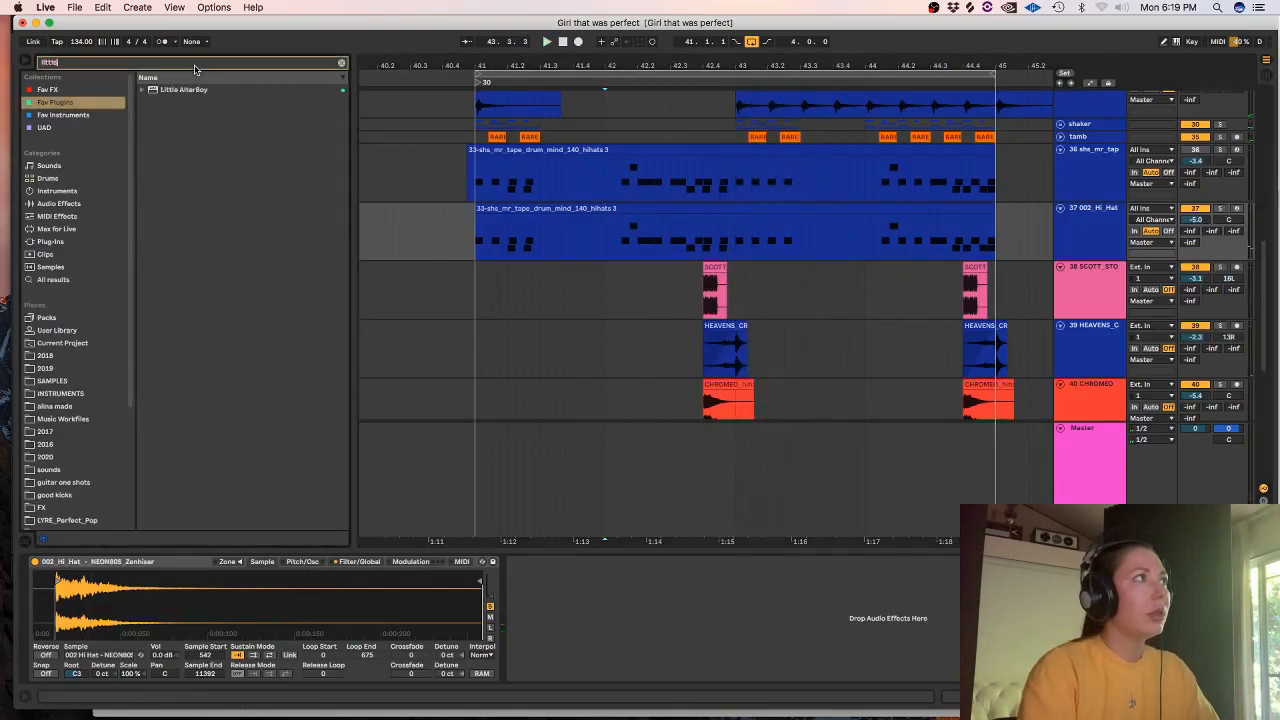
{"action": "left_click", "coordinate": [175, 92]}
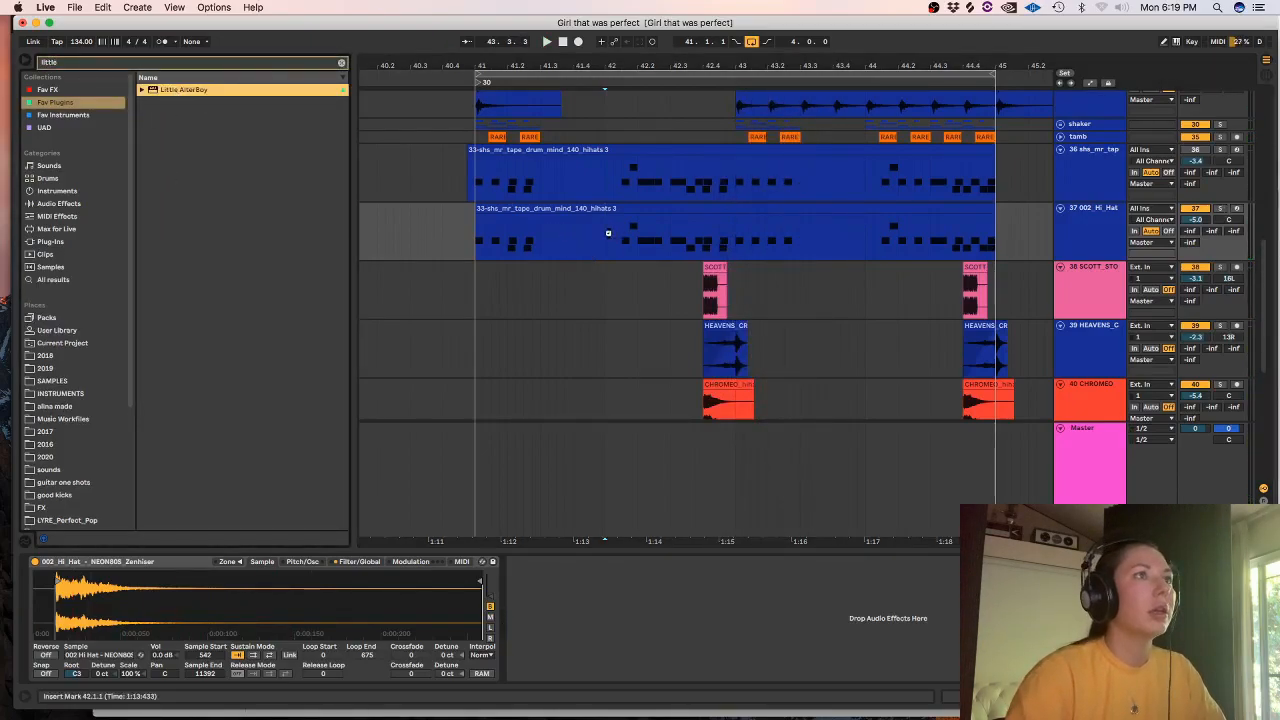
{"action": "left_click_drag", "start_coordinate": [605, 224], "coordinate": [605, 224]}
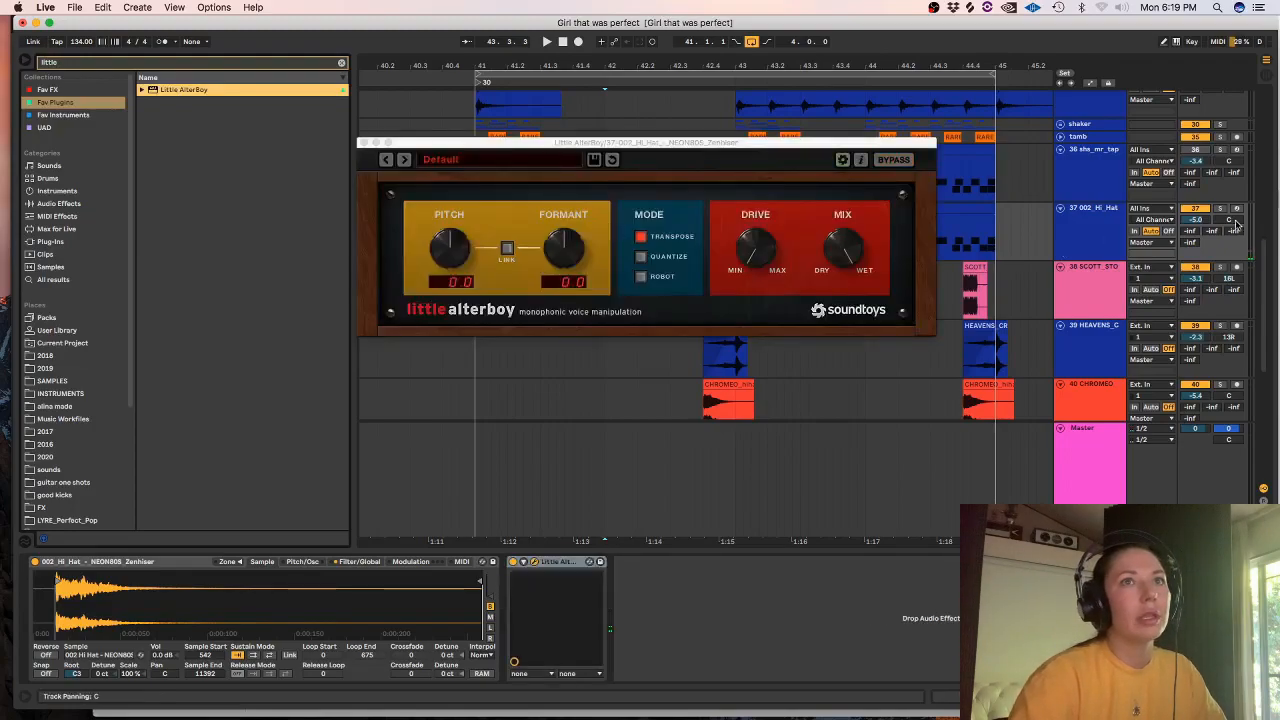
{"action": "key", "text": "space"}
{"action": "left_click_drag", "start_coordinate": [553, 260], "coordinate": [560, 232]}
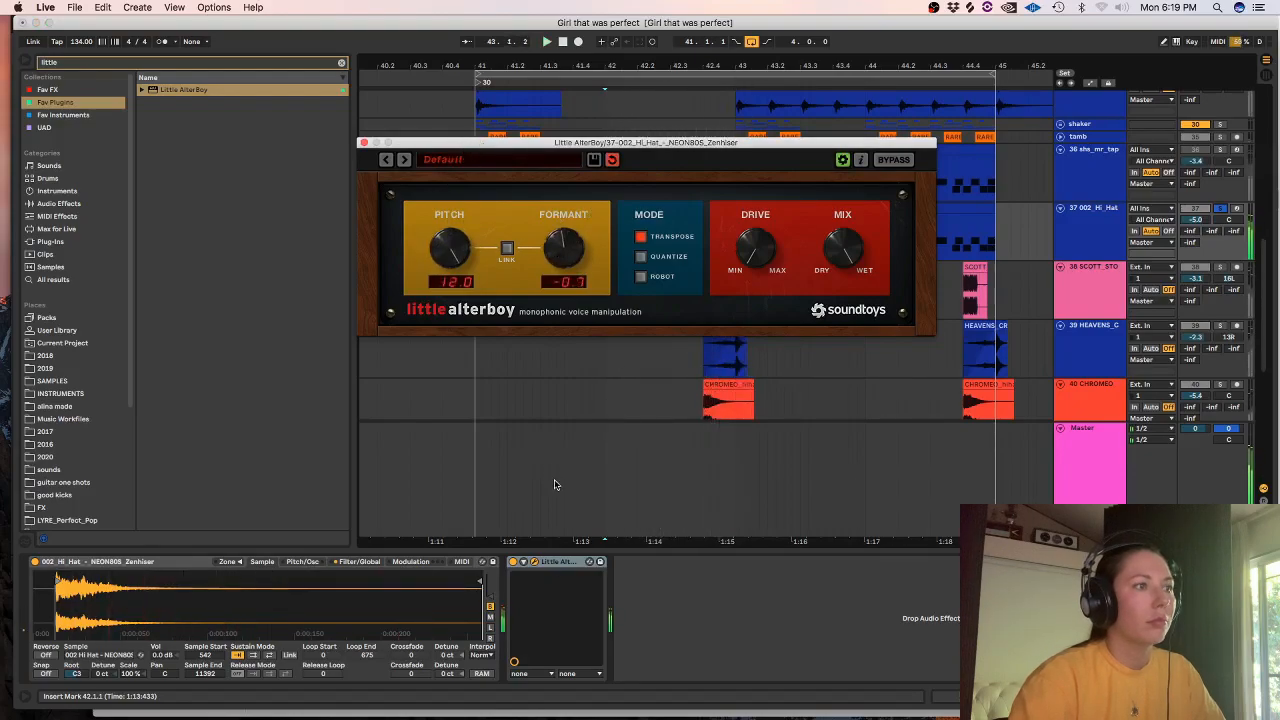
{"action": "left_click", "coordinate": [557, 562]}
{"action": "key", "text": "Delete"}
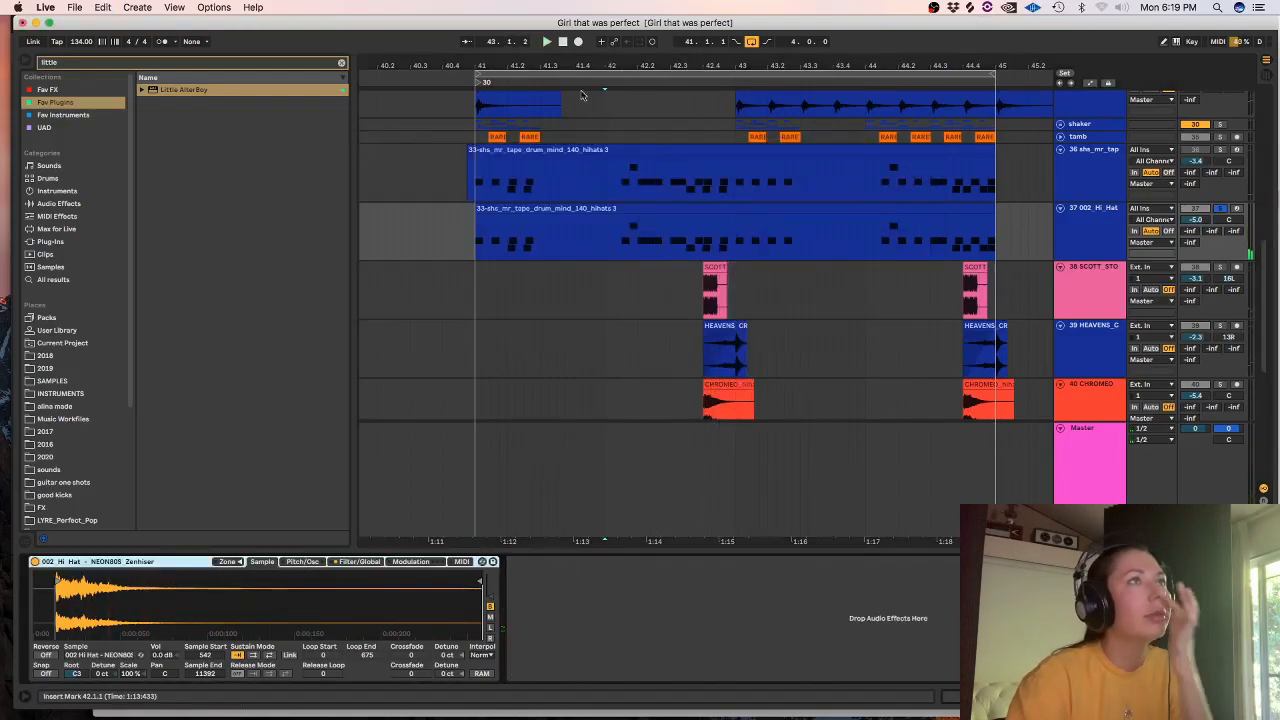
- Add an audio track below track 31 in the shaker group and place a bts2 open high hat one-shot from Splice at 41.1.1
{"action": "left_click", "coordinate": [970, 7]}
{"action": "scroll", "coordinate": [972, 119], "scroll_direction": "down", "scroll_amount": 3}
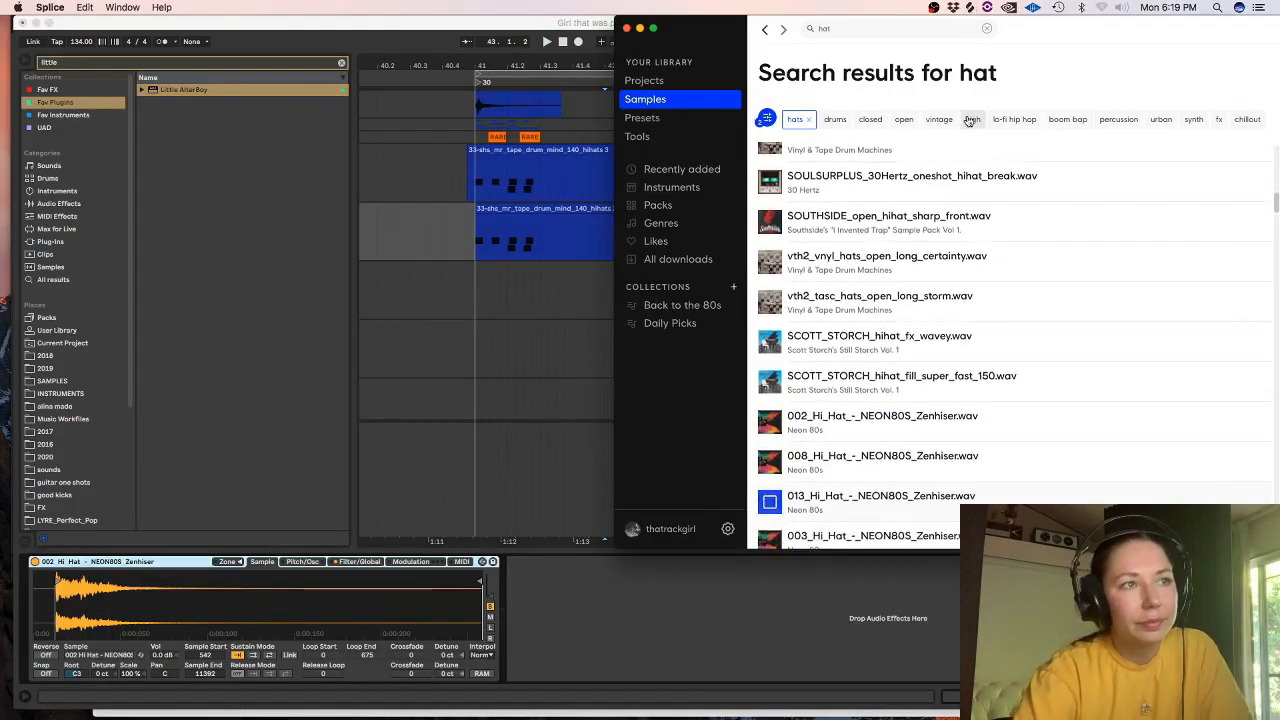
{"action": "scroll", "coordinate": [972, 119], "scroll_direction": "down", "scroll_amount": 2}
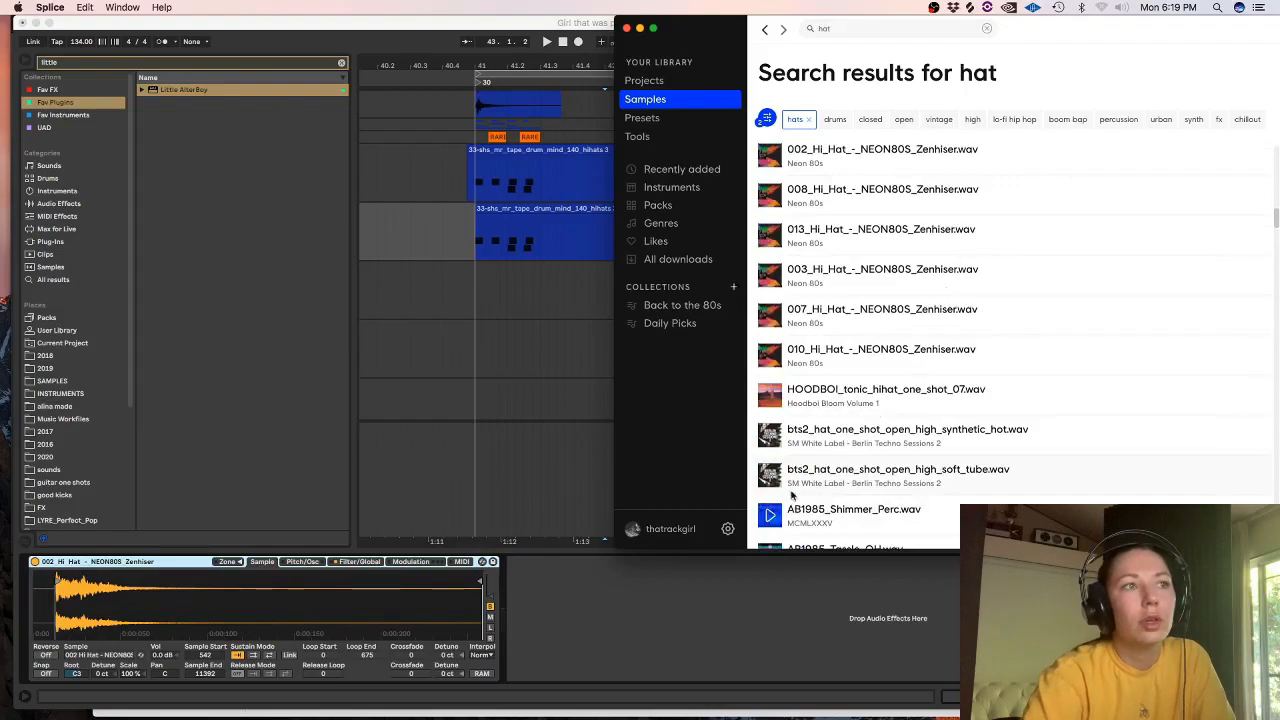
{"action": "left_click", "coordinate": [446, 300]}
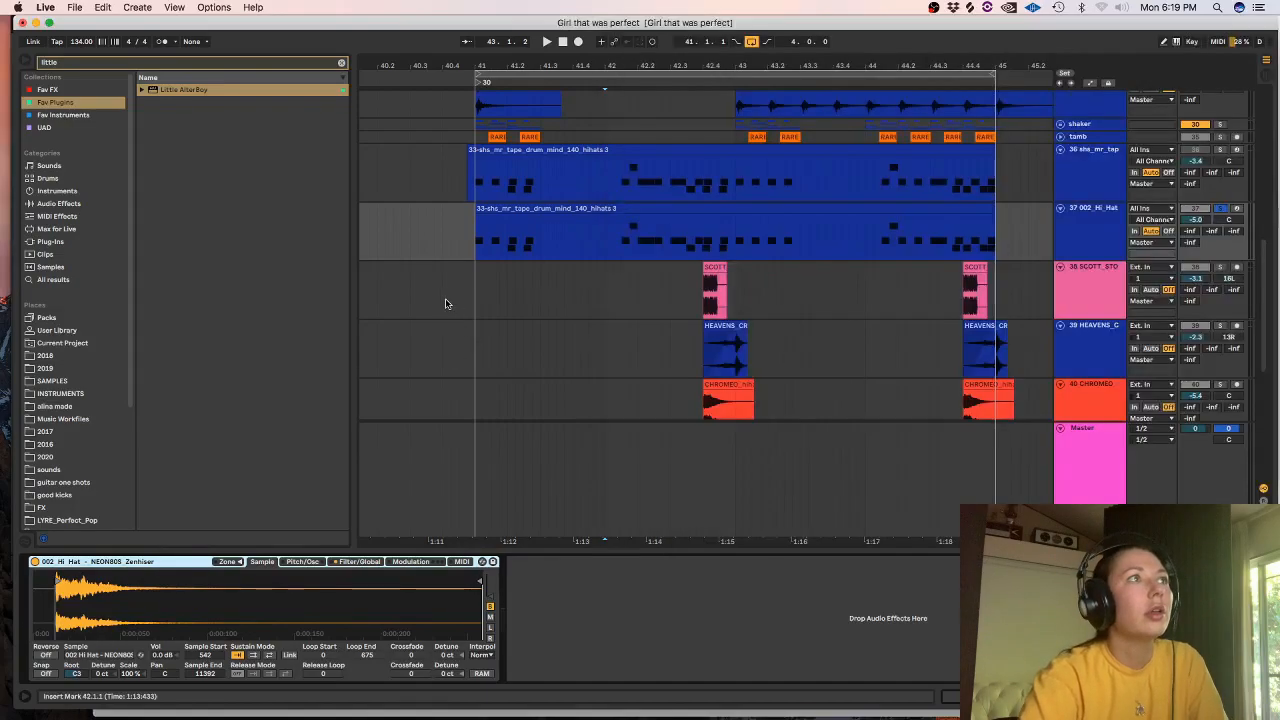
{"action": "left_click", "coordinate": [1059, 124]}
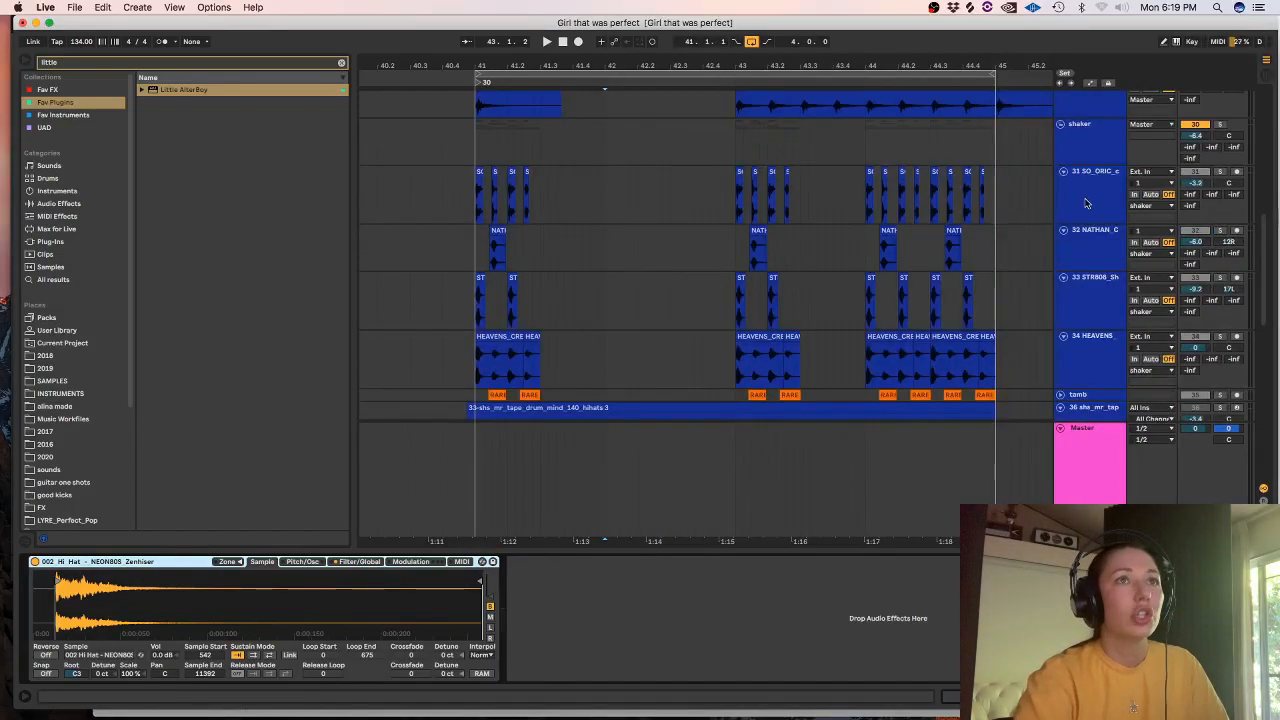
{"action": "left_click", "coordinate": [1087, 198]}
{"action": "key", "text": "super+t"}
{"action": "left_click", "coordinate": [478, 246]}
{"action": "key", "text": "super+v"}
- Duplicate the bts2 open hat hit to 41.2.1 and audition both hits in the full mix with the hi-hat track unsoloed
{"action": "key", "text": "plus"}
{"action": "key", "text": "plus"}
{"action": "key", "text": "space"}
{"action": "mouse_move", "coordinate": [483, 231]}
{"action": "left_mouse_down"}
{"action": "mouse_move", "coordinate": [583, 243]}
{"action": "mouse_move", "coordinate": [414, 252]}
{"action": "mouse_move", "coordinate": [614, 238]}
{"action": "mouse_move", "coordinate": [592, 242]}
{"action": "left_mouse_up"}
{"action": "left_click", "coordinate": [413, 250]}
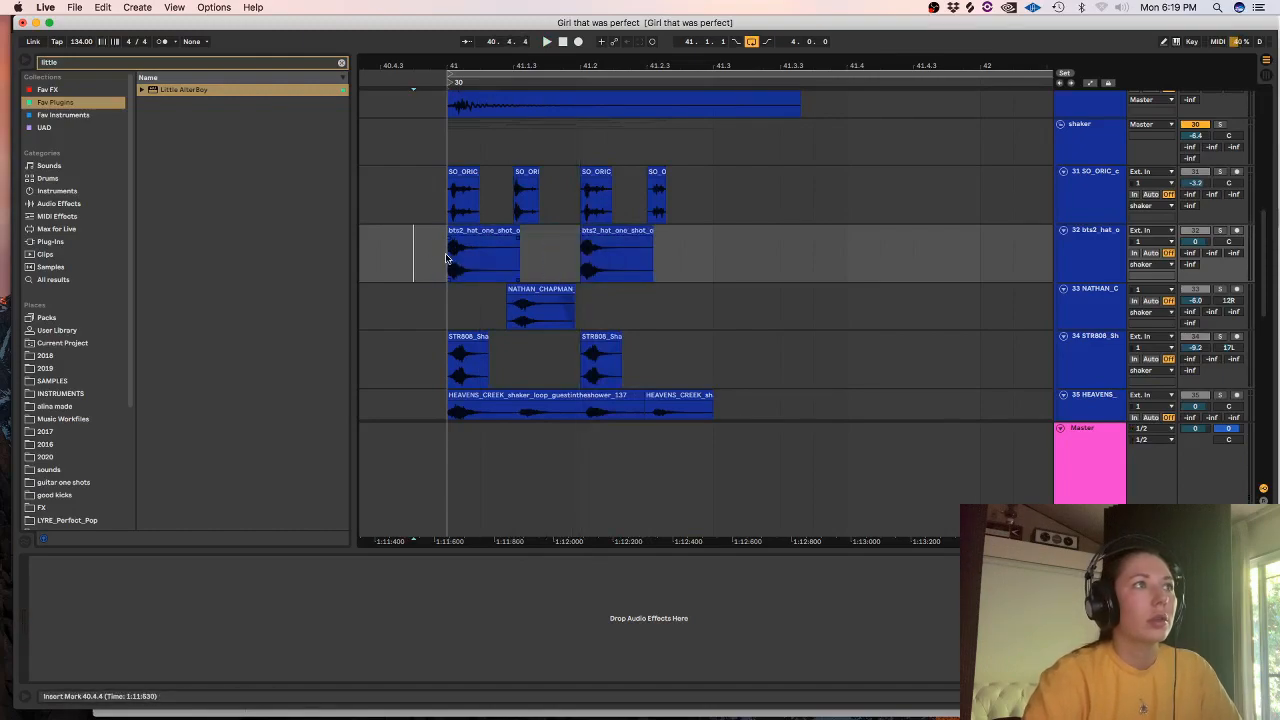
{"action": "left_click_drag", "start_coordinate": [1263, 229], "coordinate": [1262, 274]}
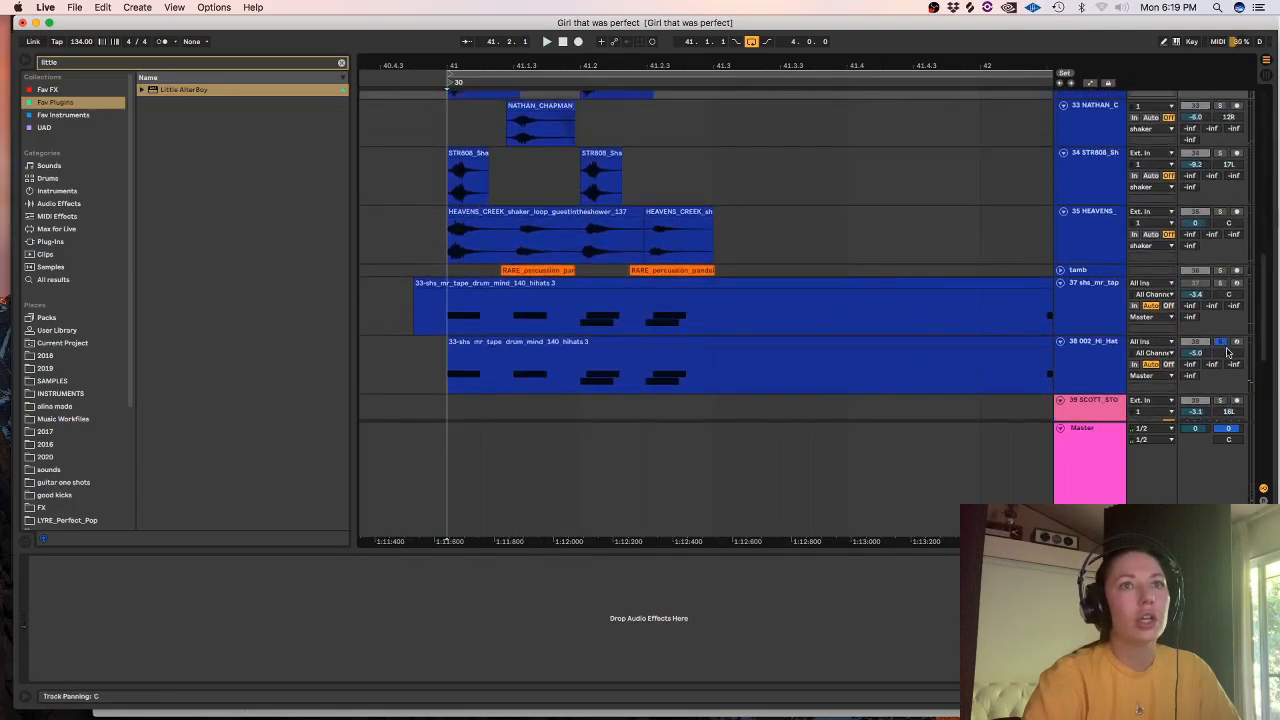
{"action": "left_click_drag", "start_coordinate": [1262, 322], "coordinate": [1264, 253]}
{"action": "key", "text": "space"}
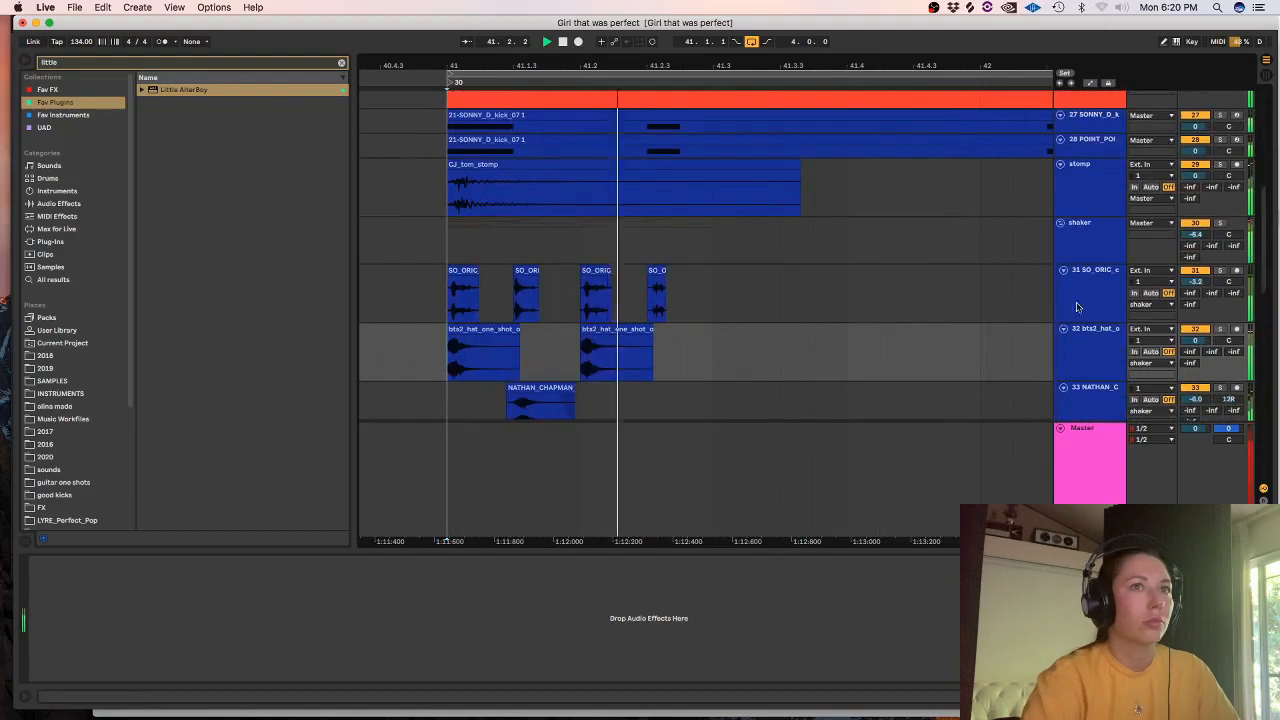
- Select the bts2 open hat hits on track 32 from 41.1.1 to 41.3.2
{"action": "left_click_drag", "start_coordinate": [748, 355], "coordinate": [448, 346]}
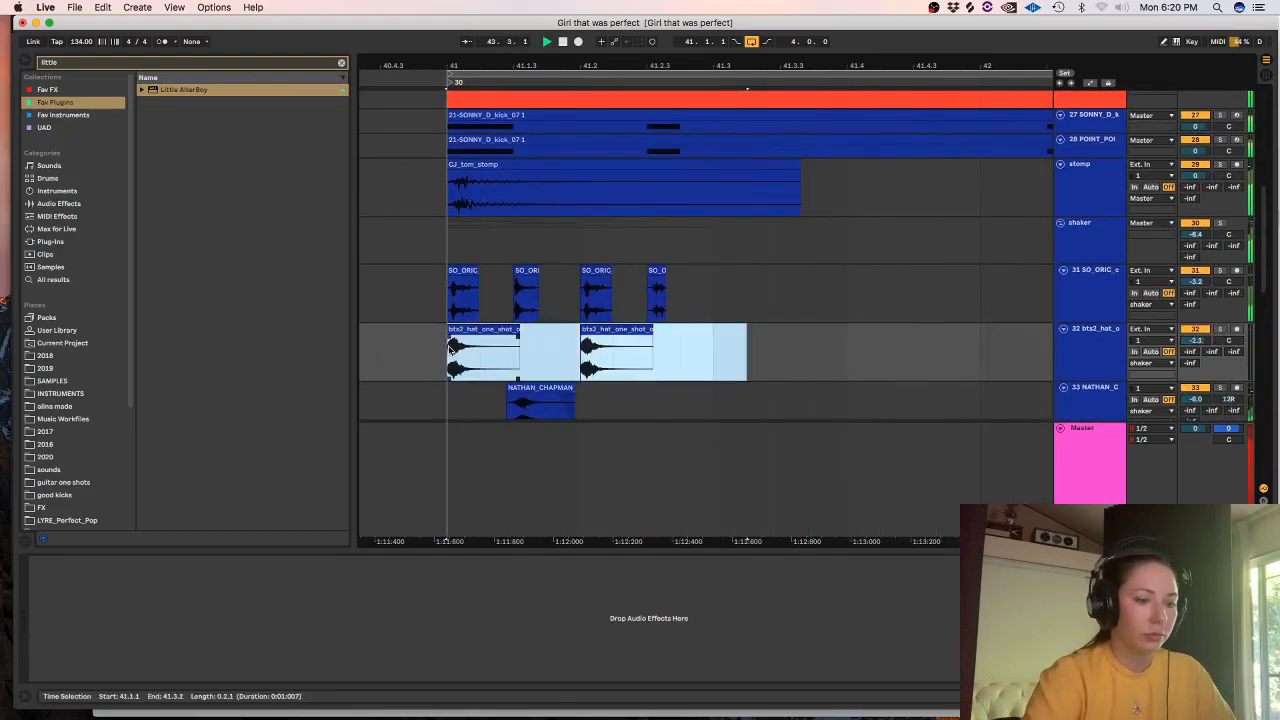
{"action": "key", "text": "minus"}
{"action": "key", "text": "minus"}
{"action": "left_click", "coordinate": [822, 340]}
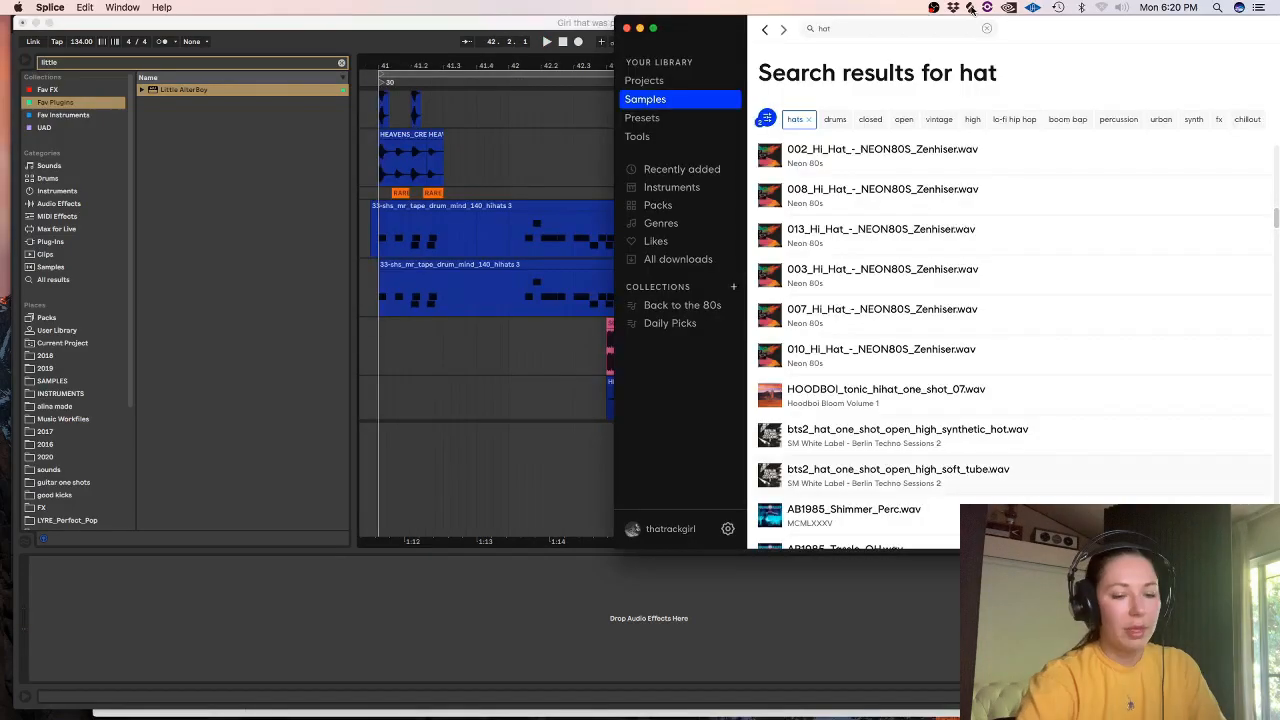
- Pick BOI1DA_open_hihat_05.wav from the Splice hat results and insert an audio track below the SCOTT_STORCH hat fill track
{"action": "scroll", "coordinate": [944, 135], "scroll_direction": "down", "scroll_amount": 5}
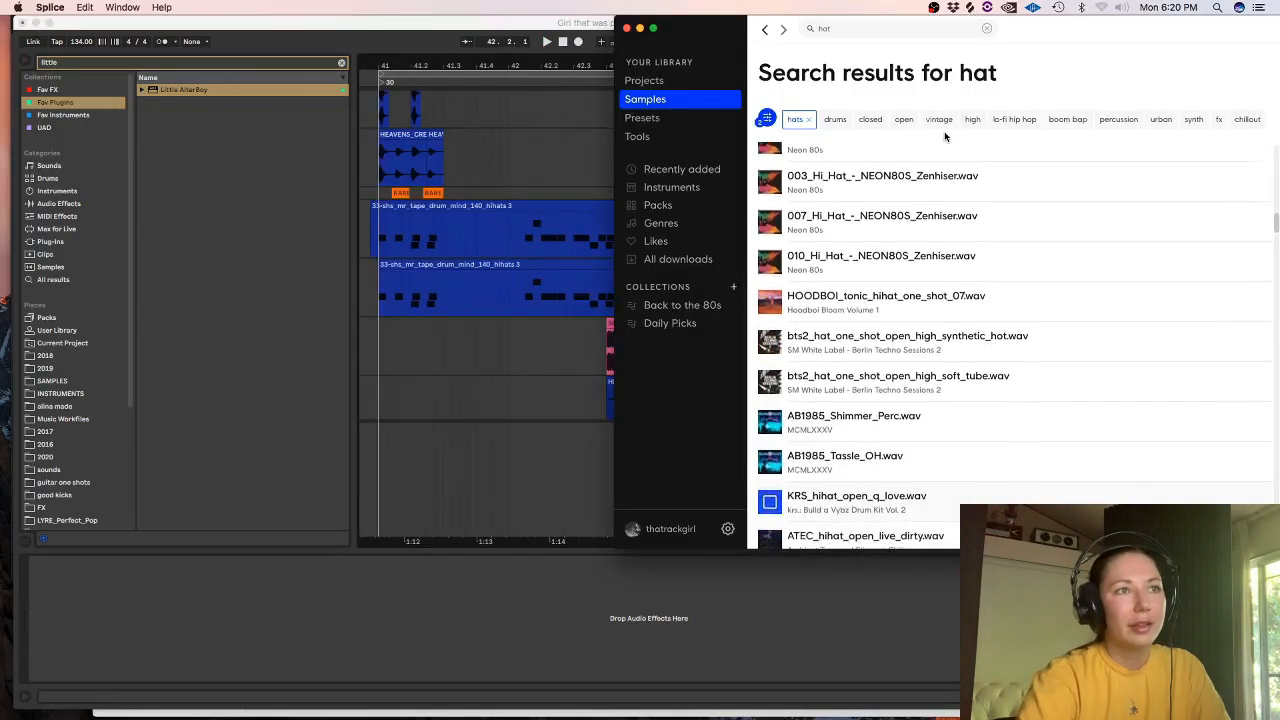
{"action": "scroll", "coordinate": [945, 135], "scroll_direction": "down", "scroll_amount": 5}
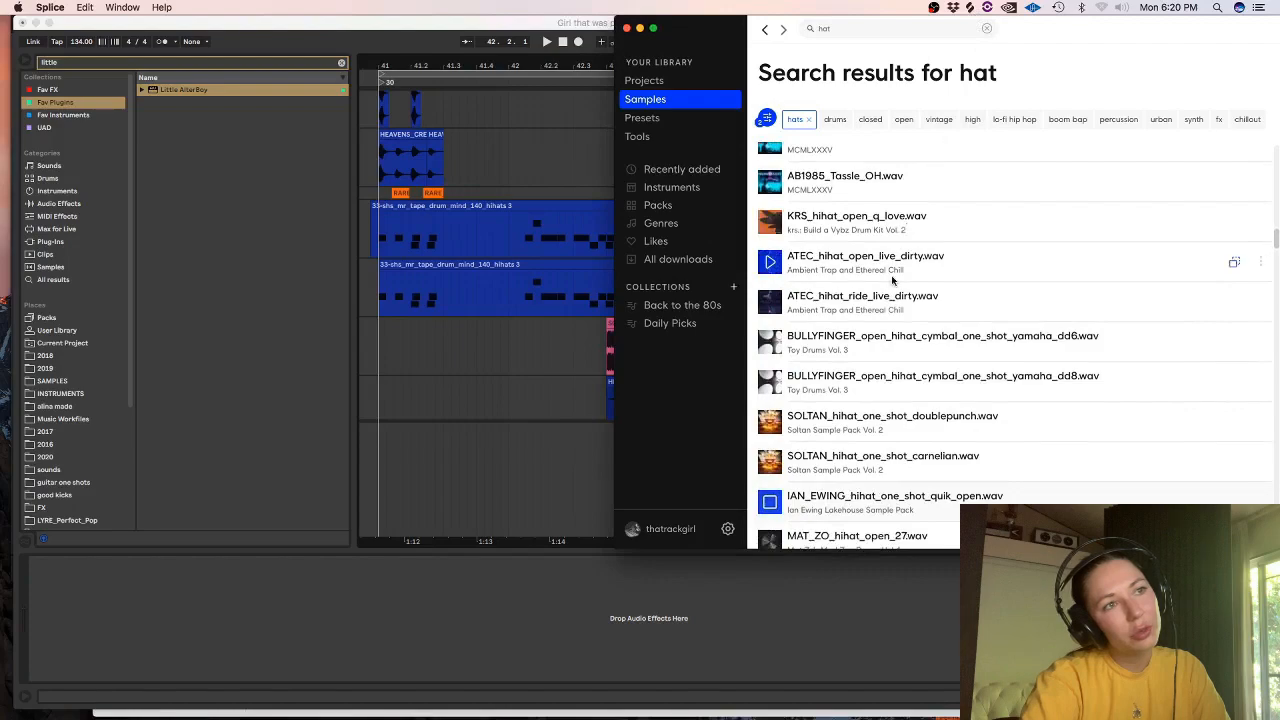
{"action": "scroll", "coordinate": [796, 370], "scroll_direction": "down", "scroll_amount": 4}
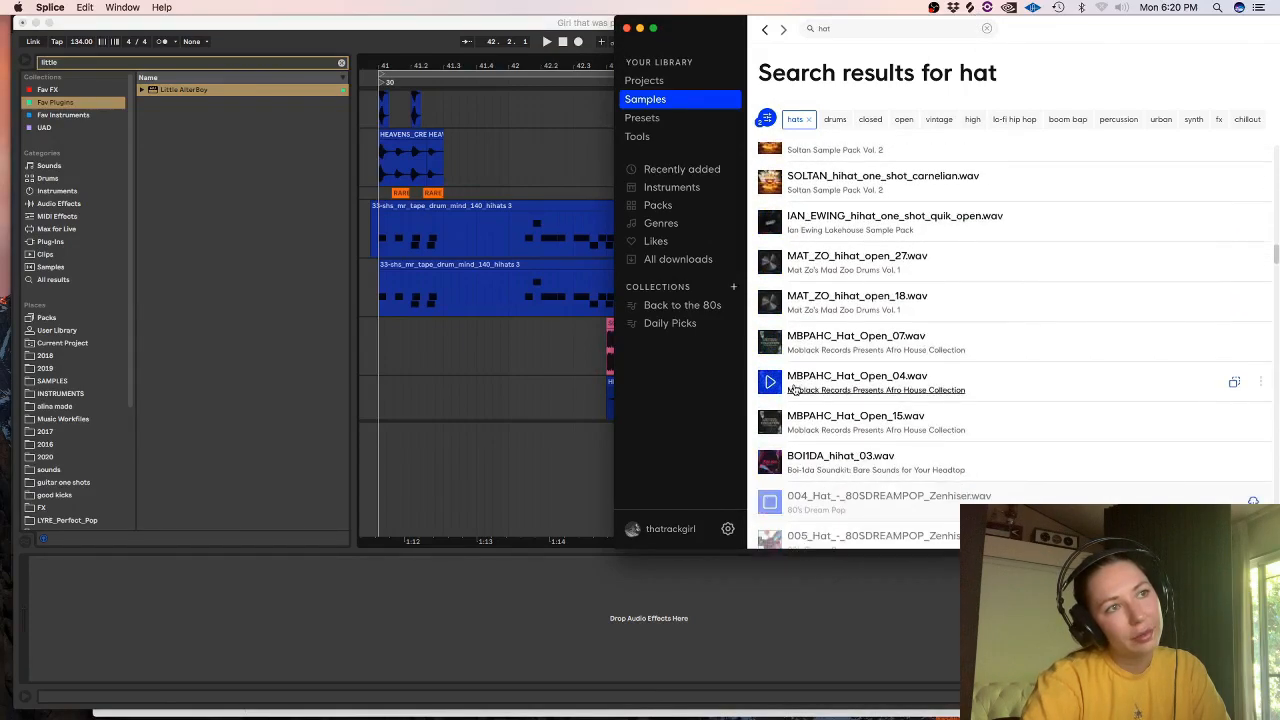
{"action": "scroll", "coordinate": [1025, 399], "scroll_direction": "down", "scroll_amount": 5}
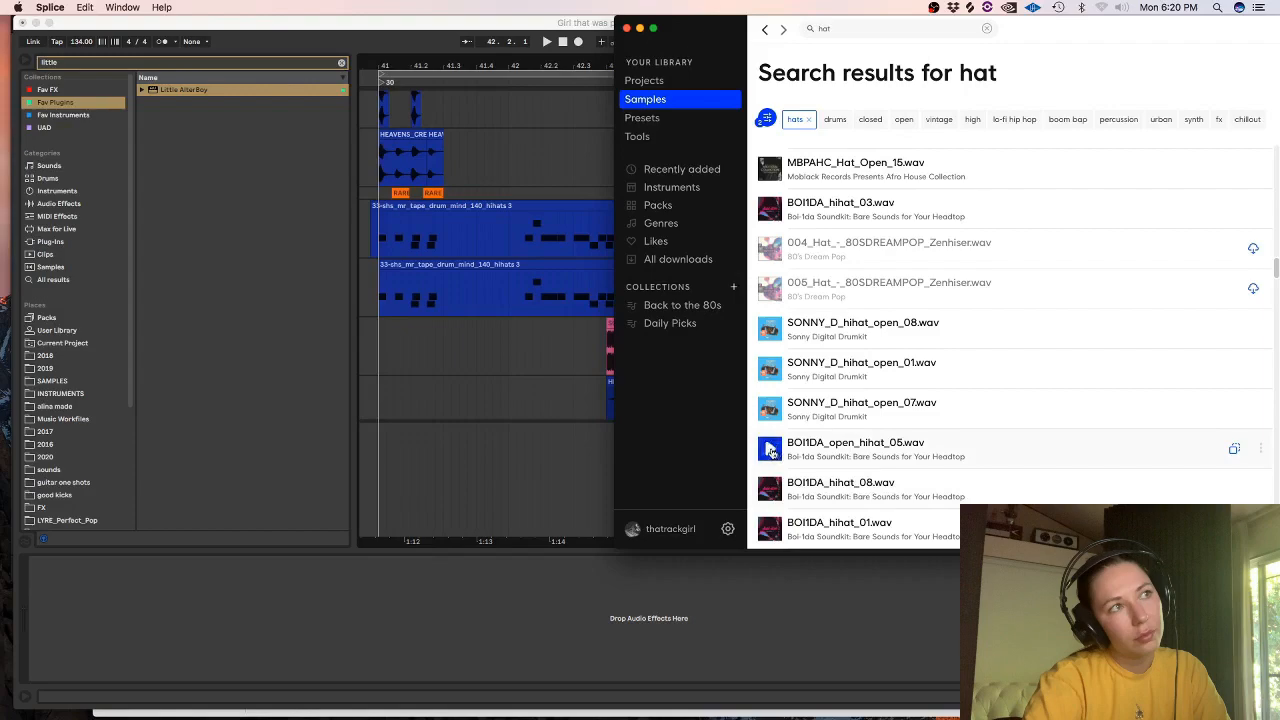
{"action": "left_click", "coordinate": [444, 371]}
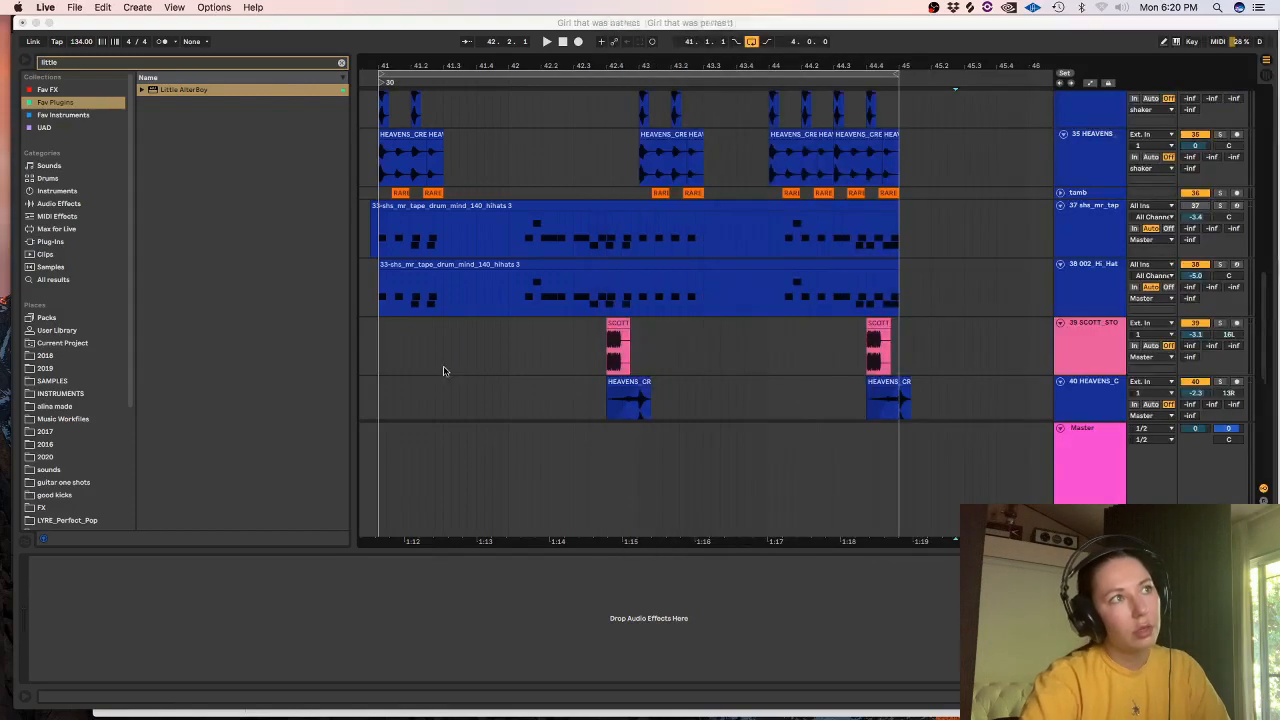
{"action": "key", "text": "space"}
{"action": "left_click", "coordinate": [1098, 344]}
{"action": "key", "text": "space"}
{"action": "key", "text": "space"}
{"action": "left_click", "coordinate": [530, 345]}
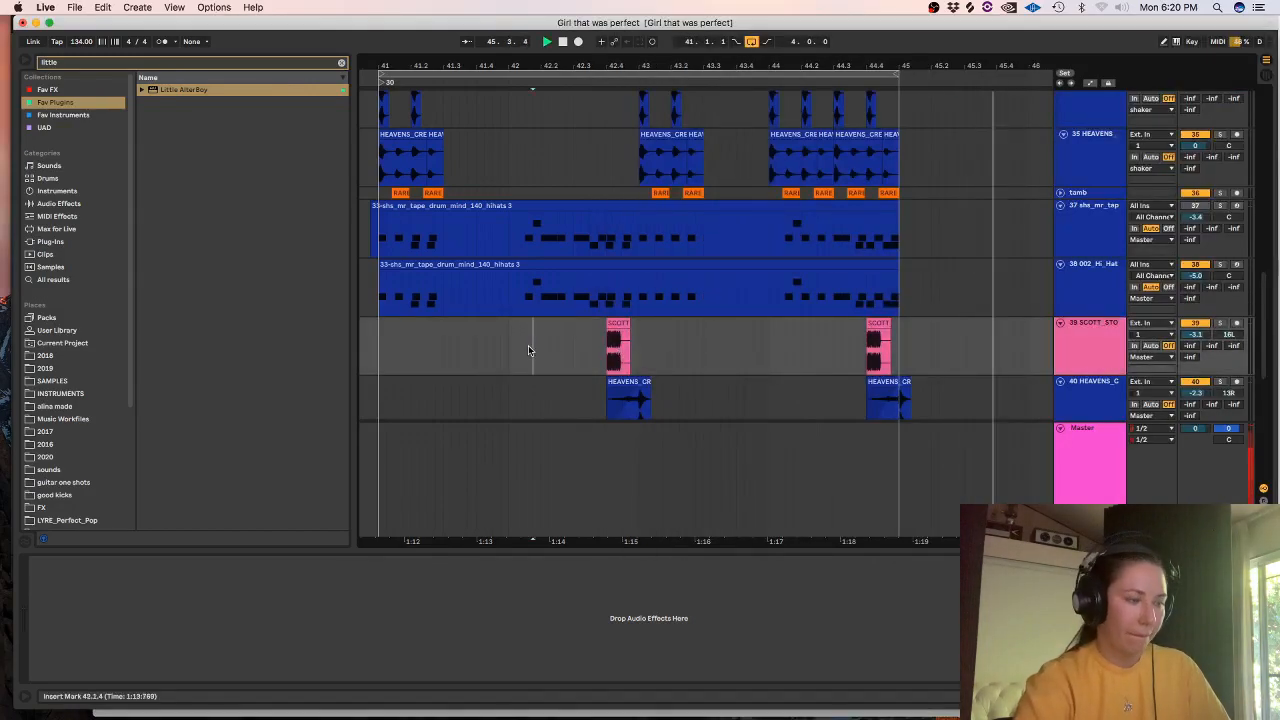
{"action": "key", "text": "super+t"}
- Place BOI1DA_open_hihat_05 on the new track at 42.4.4, right after the first hat fill, and audition it with the loop
{"action": "key", "text": "space"}
{"action": "key", "text": "space"}
{"action": "left_click", "coordinate": [630, 385]}
{"action": "key", "text": "super+v"}
{"action": "left_click", "coordinate": [581, 388]}
{"action": "key", "text": "space"}
{"action": "key", "text": "space"}
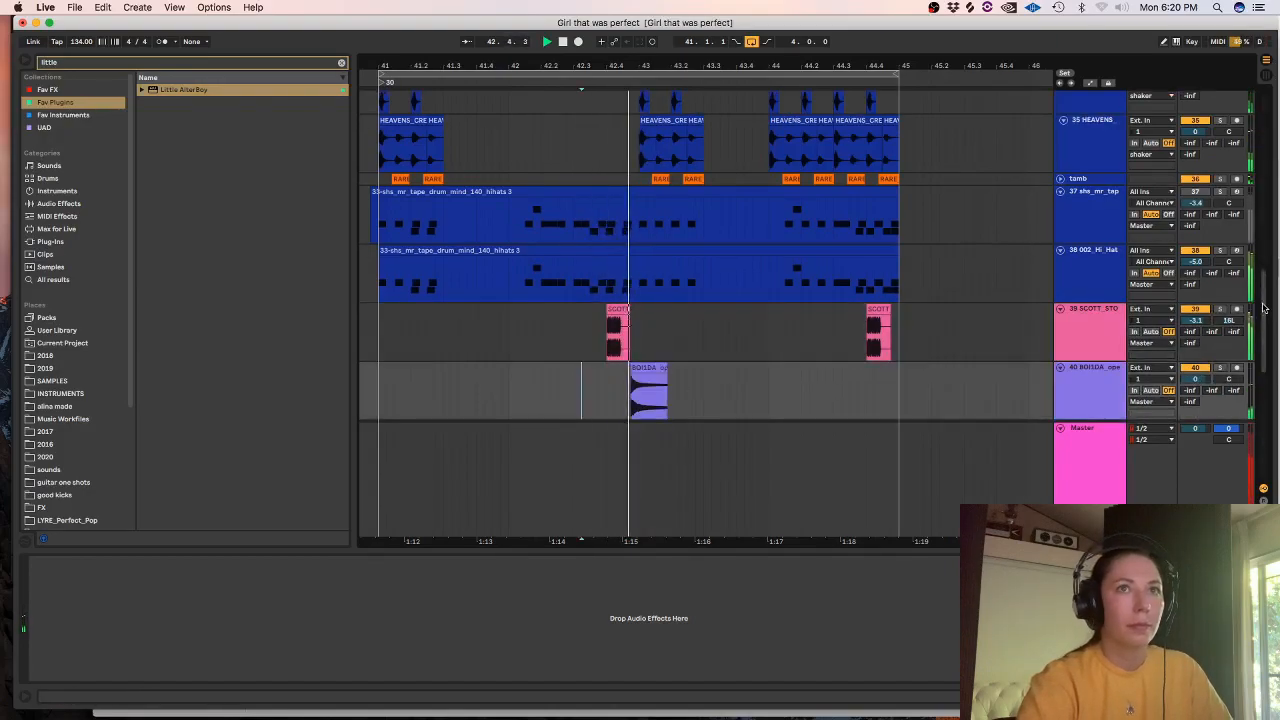
- Try the BOI1DA open hat clip after the second hat fill at the end of bar 44
{"action": "scroll", "coordinate": [646, 285], "scroll_direction": "down", "scroll_amount": 3}
{"action": "left_click", "coordinate": [644, 305]}
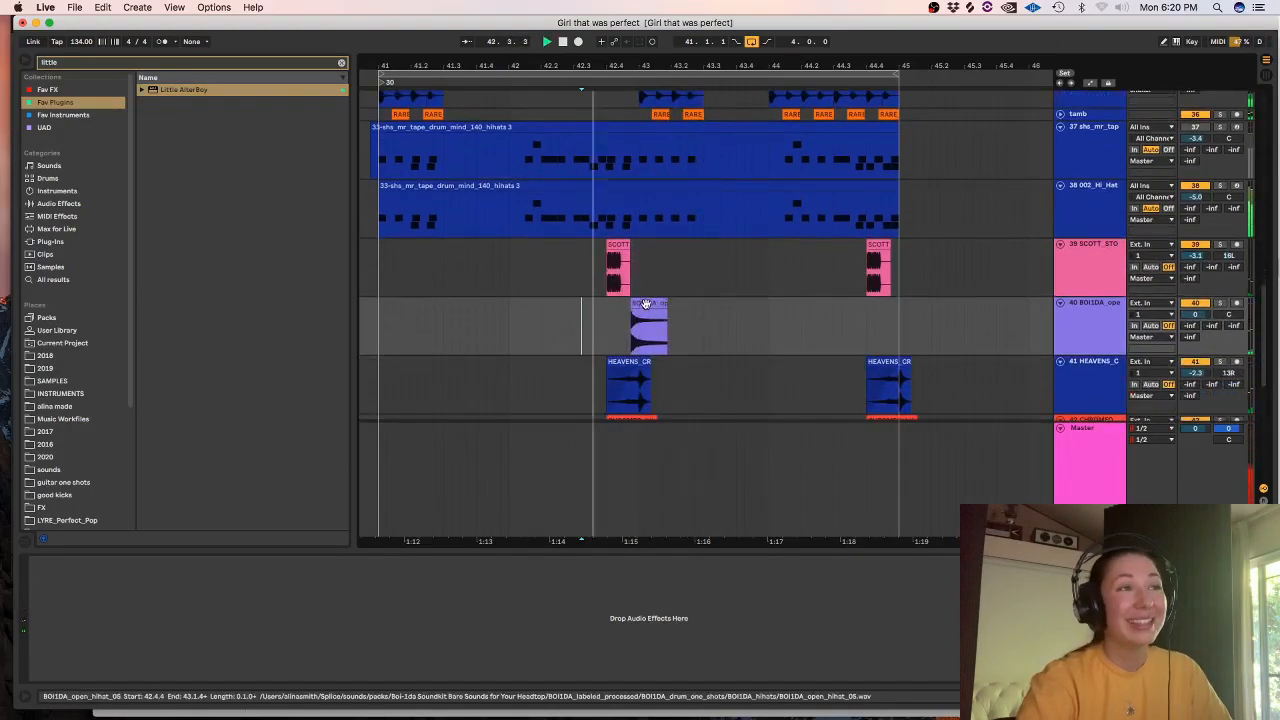
{"action": "left_click_drag", "start_coordinate": [646, 305], "coordinate": [892, 305]}
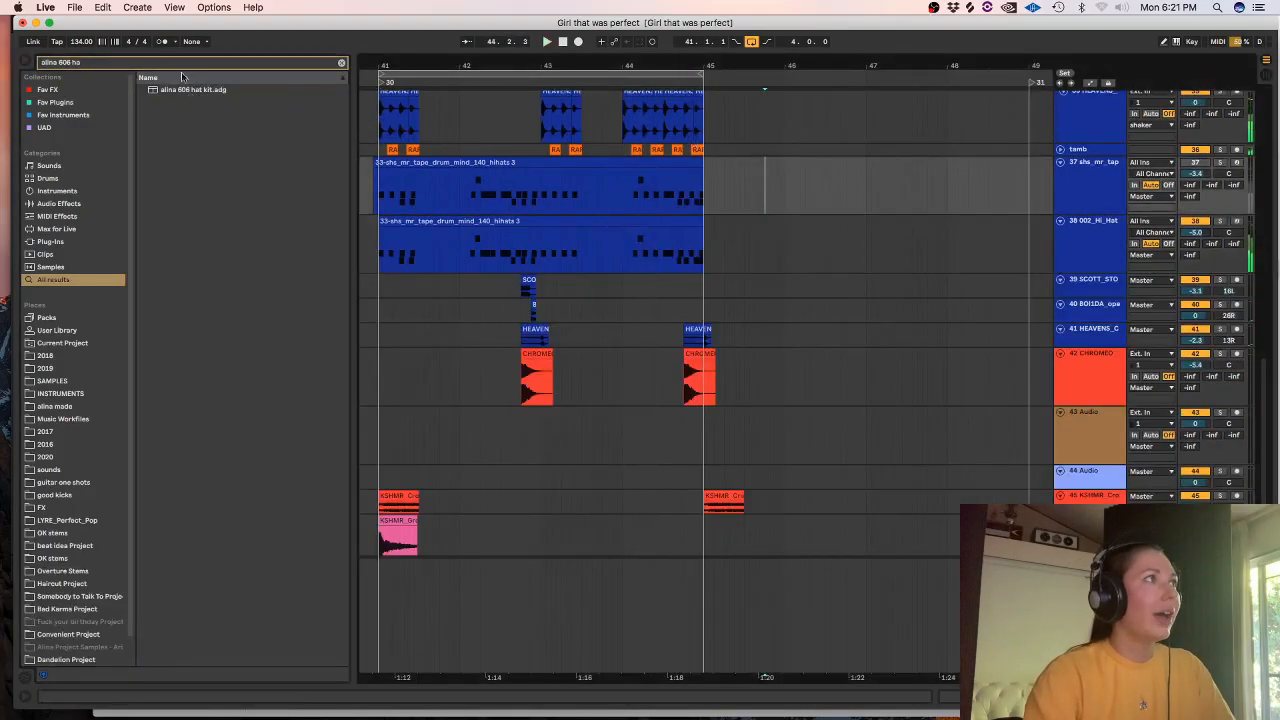
- Replace the hi-hat instrument on track 38 with alina 606 hat kit.adg and audition the pattern soloed
{"action": "left_click_drag", "start_coordinate": [180, 89], "coordinate": [427, 228]}
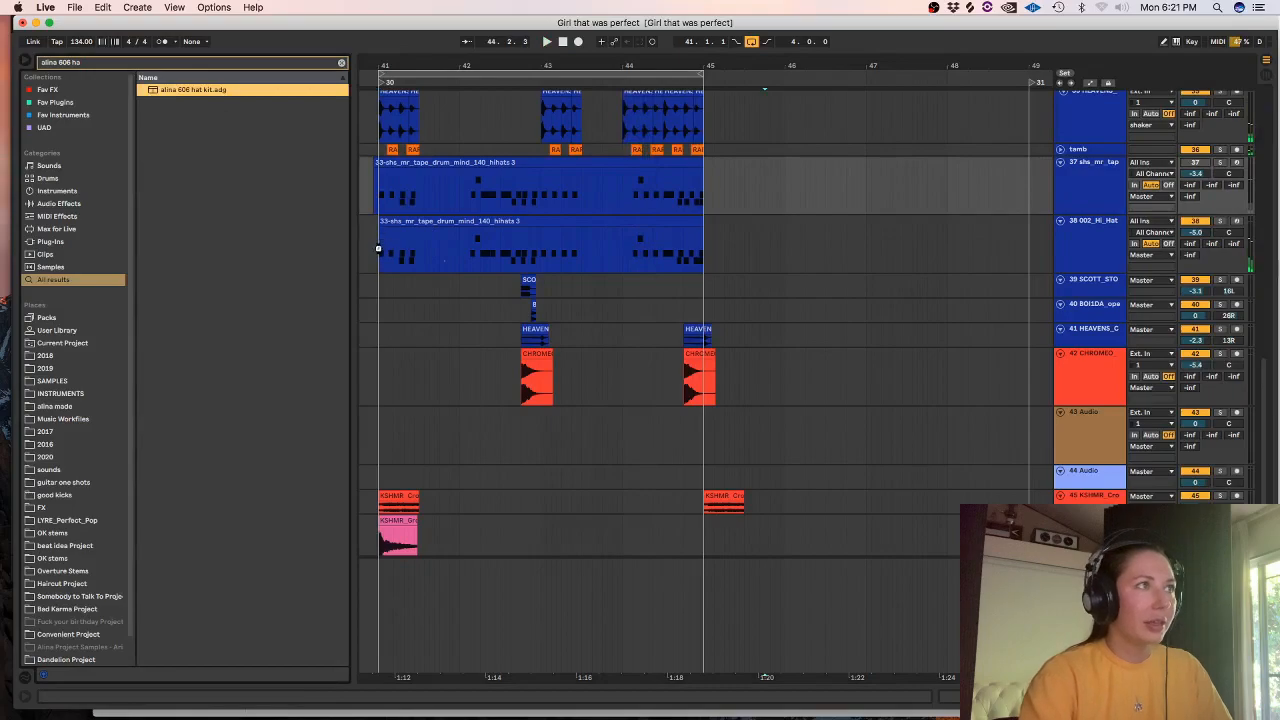
{"action": "left_click_drag", "start_coordinate": [378, 247], "coordinate": [377, 252]}
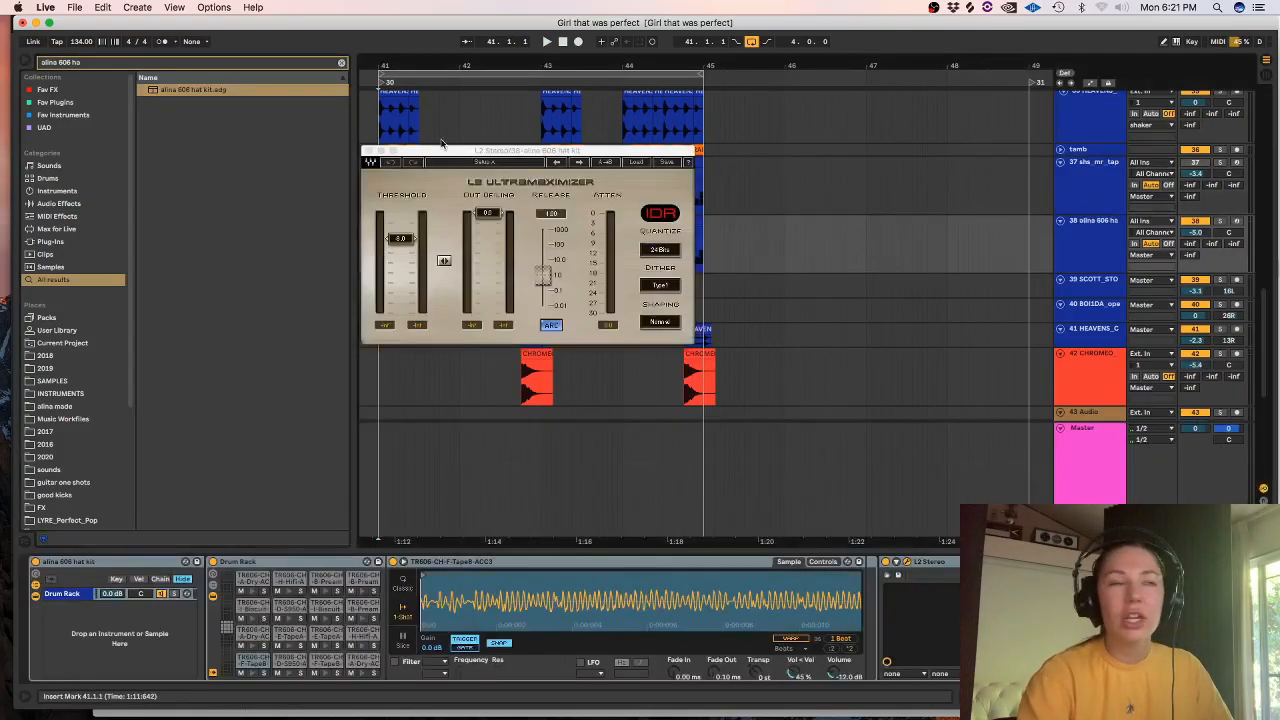
{"action": "left_click", "coordinate": [369, 149]}
{"action": "left_click", "coordinate": [436, 219]}
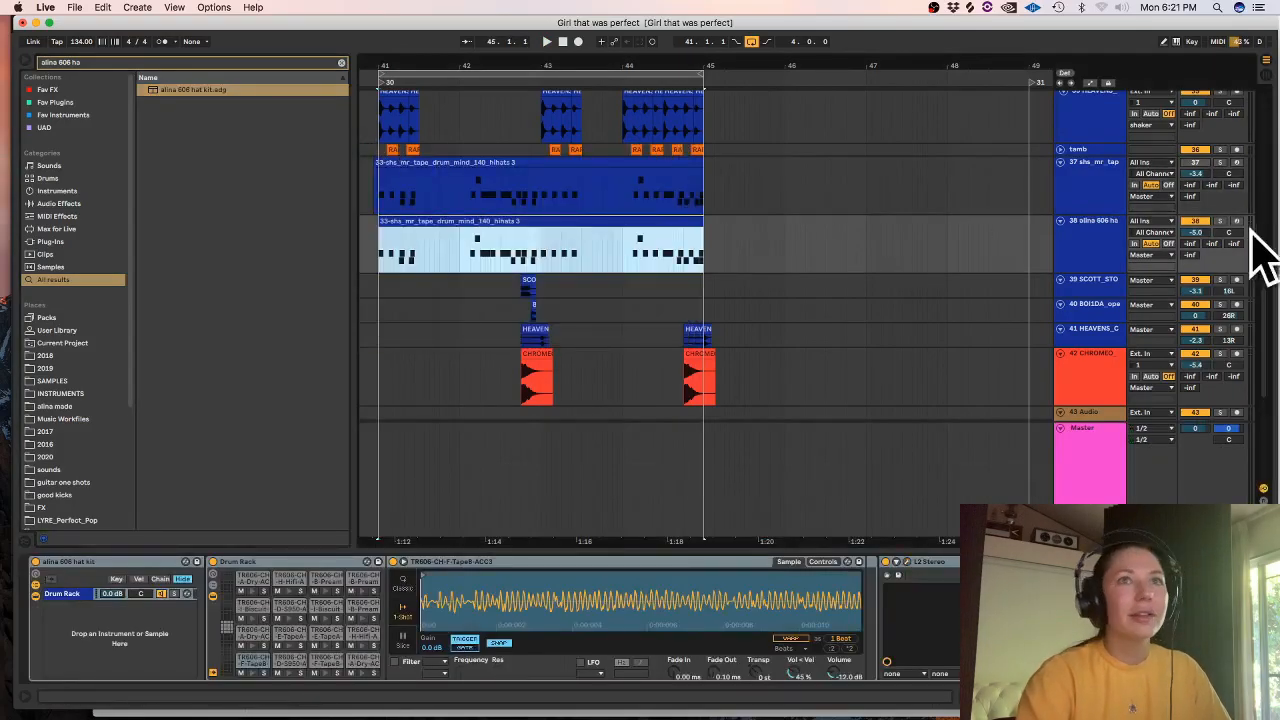
{"action": "left_click", "coordinate": [1220, 221]}
{"action": "key", "text": "space"}
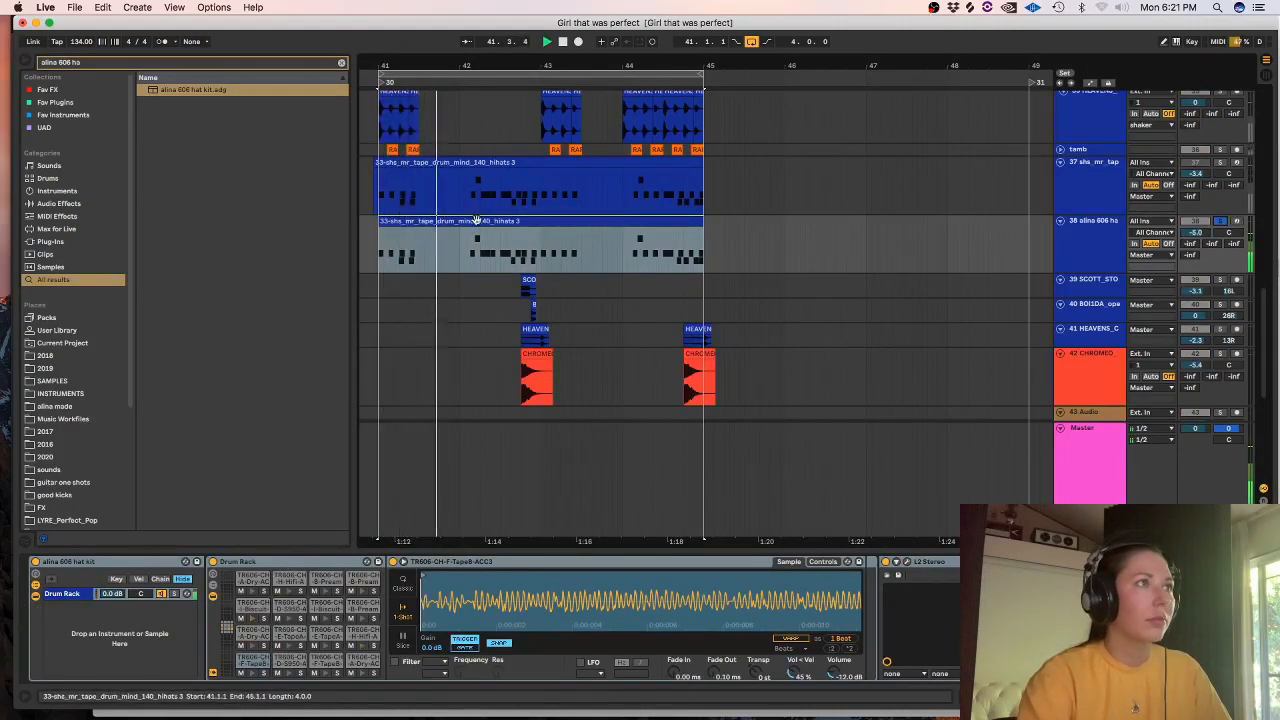
- Transpose all notes in the track 38 606 hi-hat clip down one semitone and unsolo the track
{"action": "double_click", "coordinate": [476, 220]}
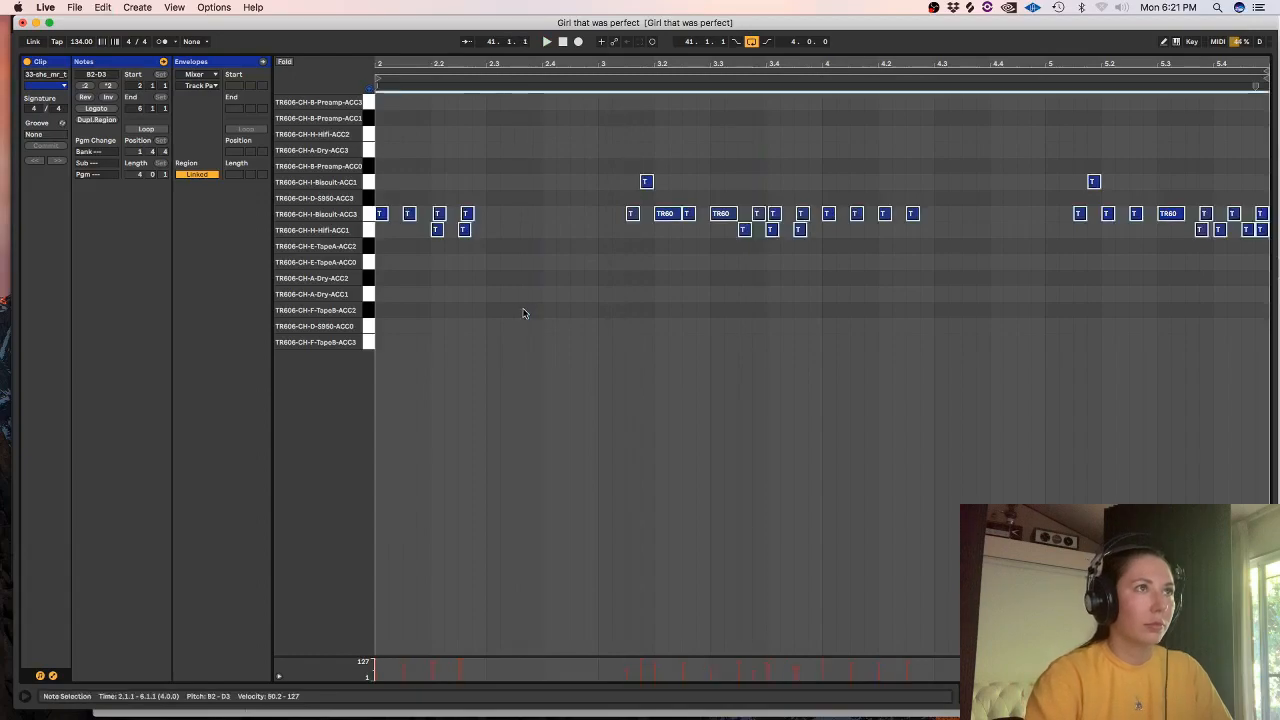
{"action": "key", "text": "Down"}
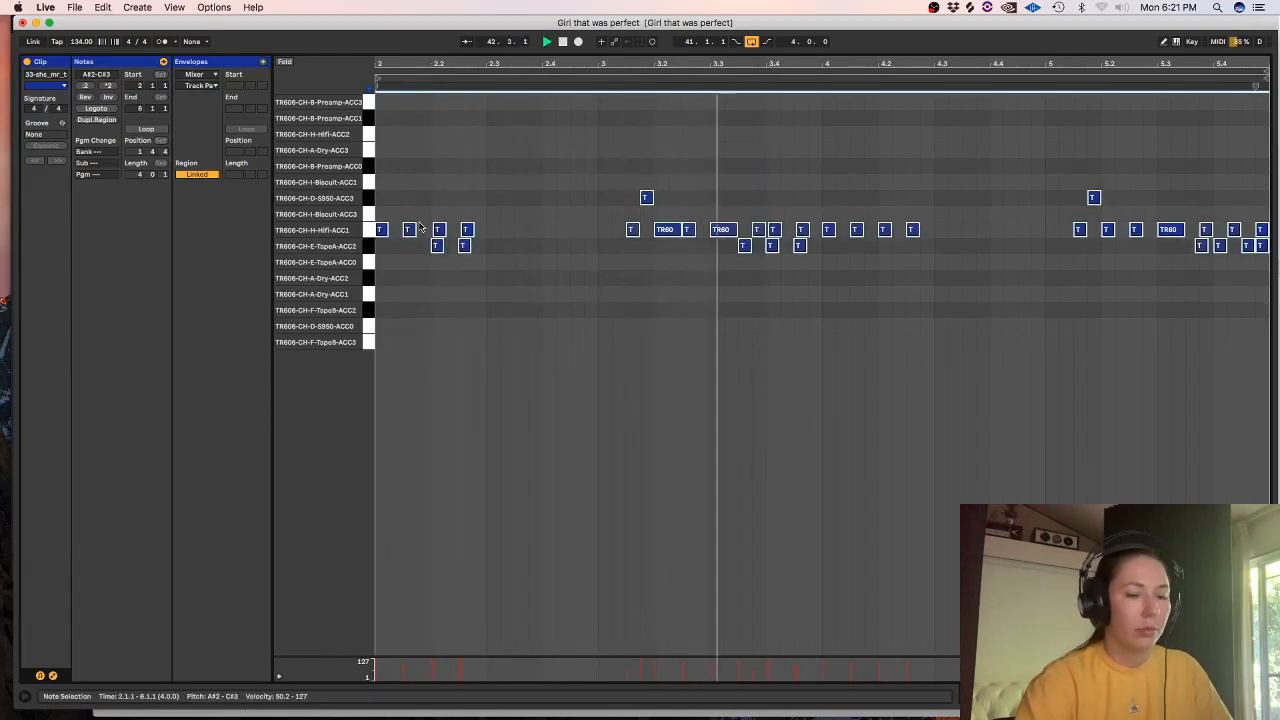
{"action": "key", "text": "shift+Tab"}
{"action": "left_click", "coordinate": [1220, 97]}
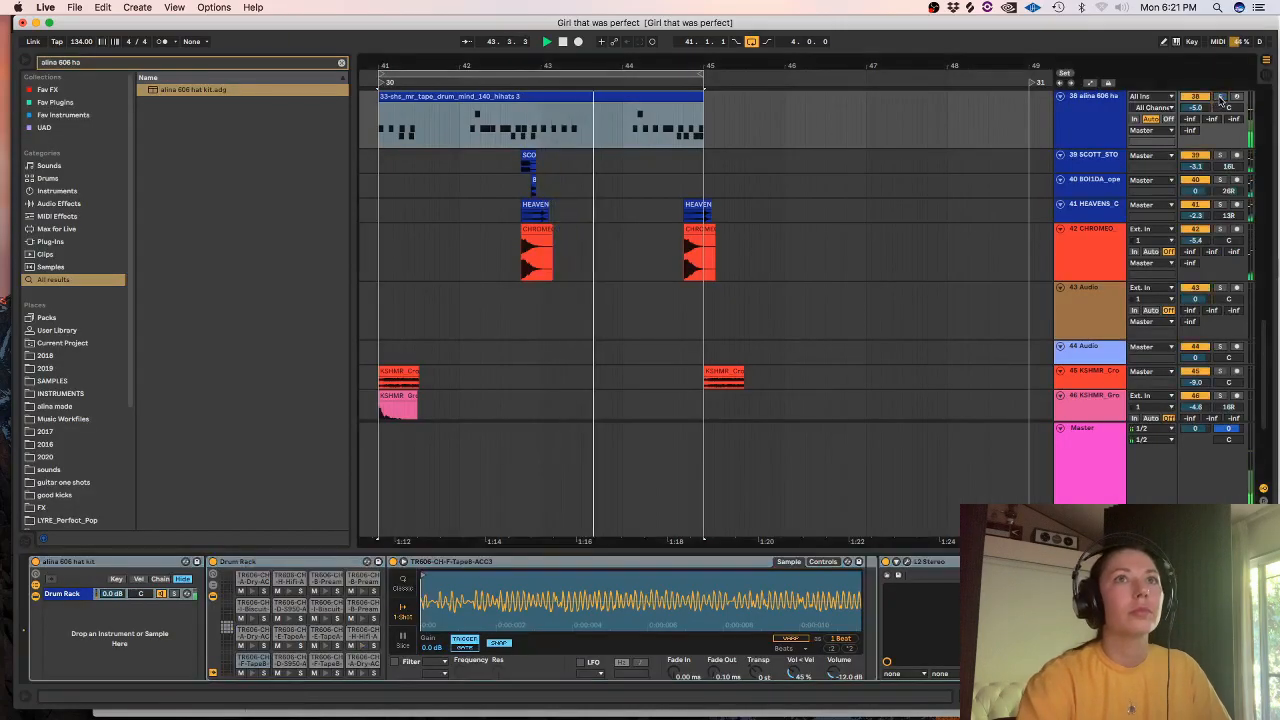
{"action": "left_click_drag", "start_coordinate": [1195, 108], "coordinate": [1195, 106]}
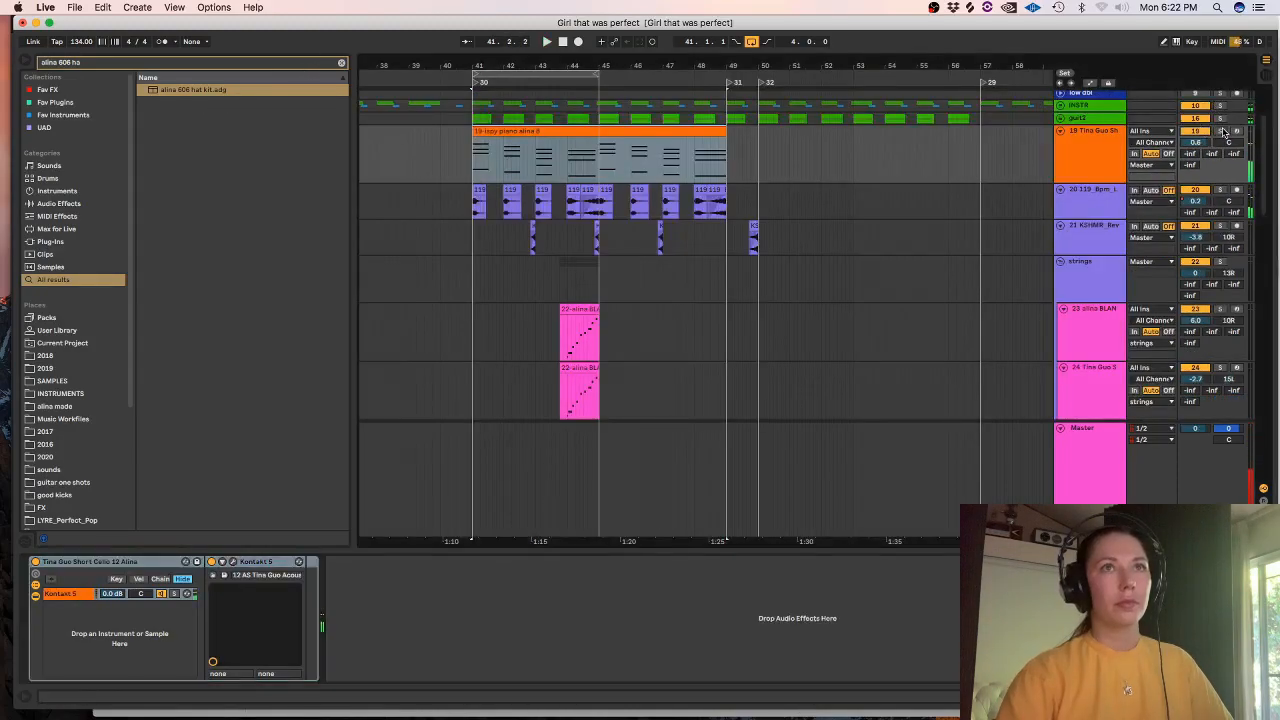
- Inspect the FX page of the Tina Guo cello instrument on track 19 in Kontakt
{"action": "left_click", "coordinate": [566, 130]}
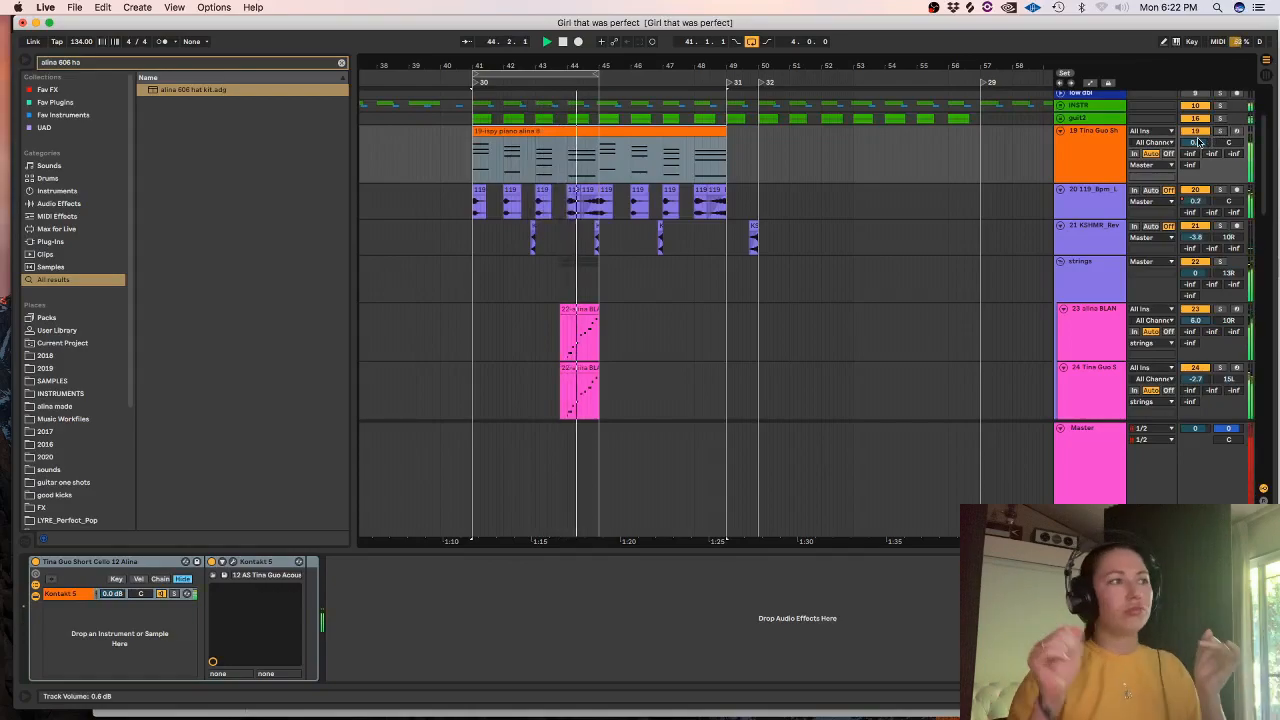
{"action": "left_click", "coordinate": [233, 562]}
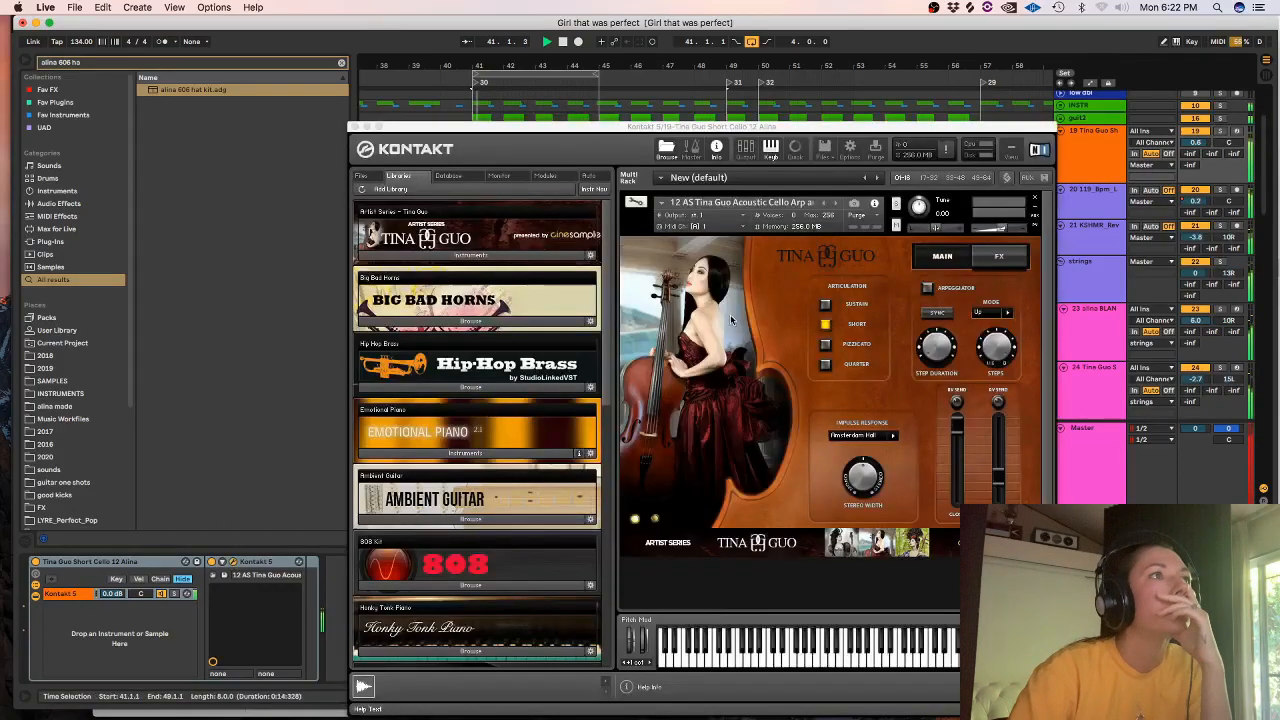
{"action": "left_click", "coordinate": [997, 257]}
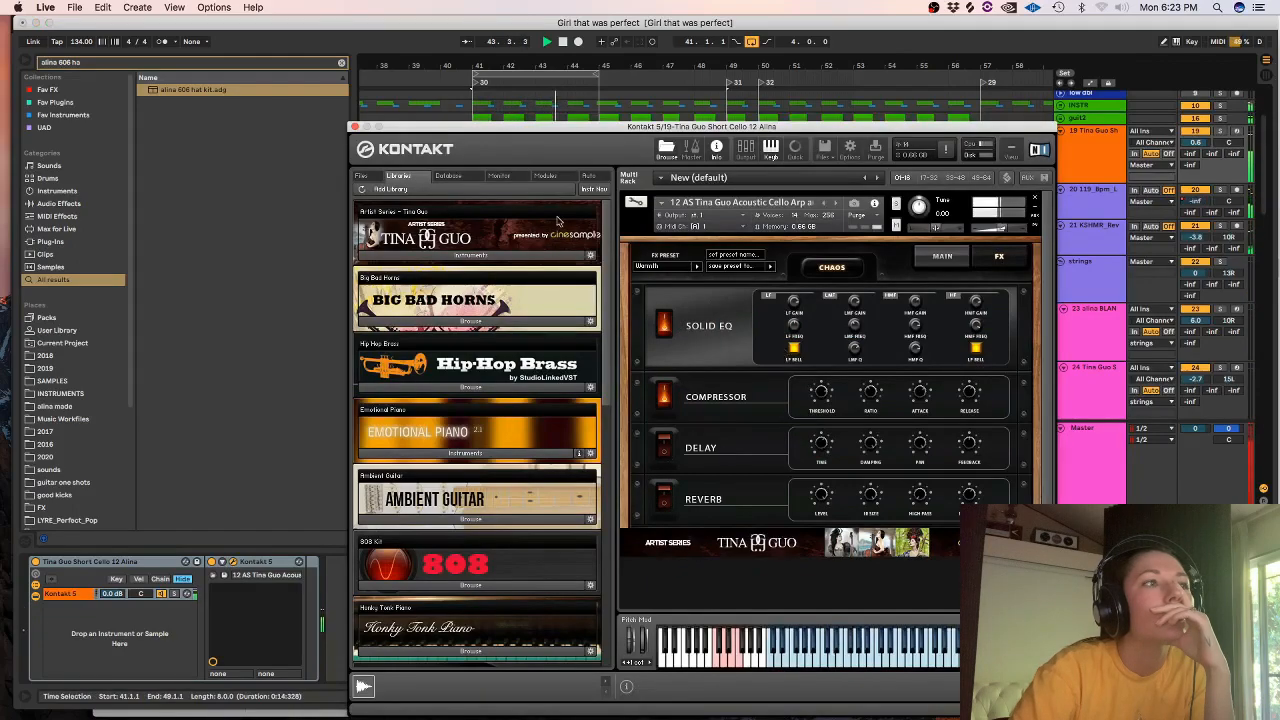
{"action": "left_click", "coordinate": [356, 126]}
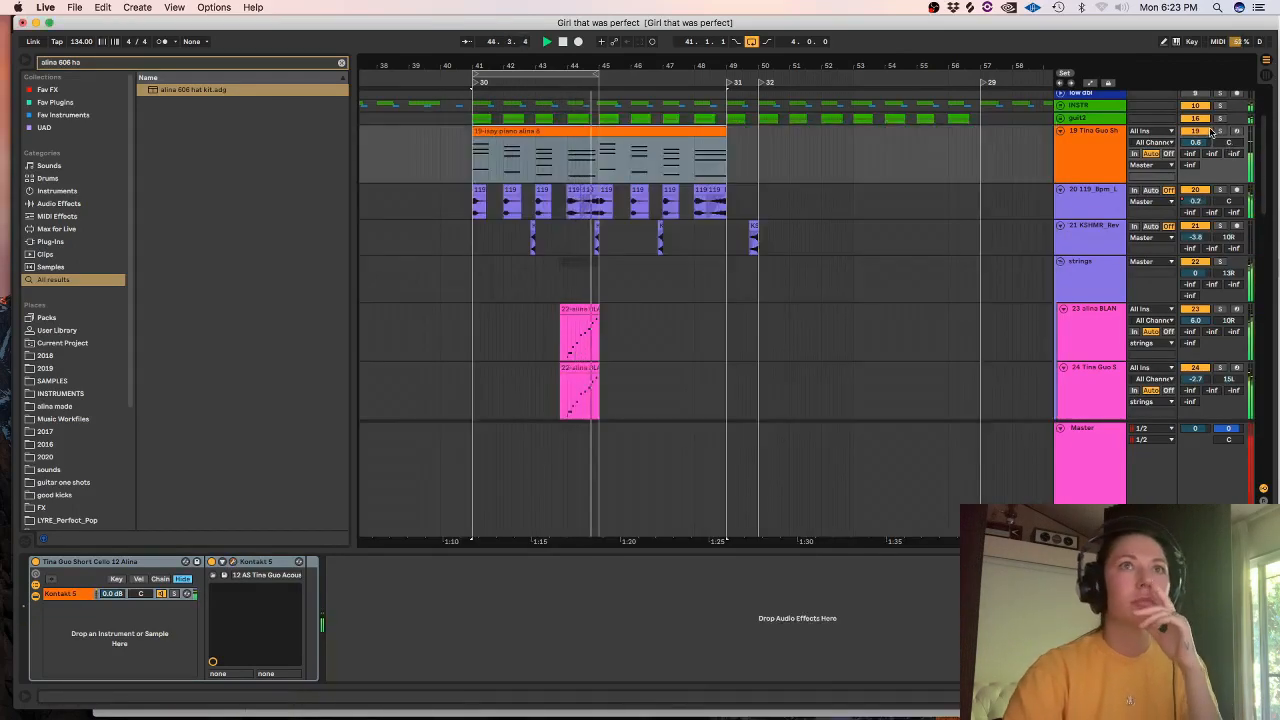
- Shorten all the chord notes in the track 19 cello clip by about one beat
{"action": "double_click", "coordinate": [595, 132]}
{"action": "key", "text": "super+a"}
{"action": "left_click_drag", "start_coordinate": [604, 214], "coordinate": [575, 214]}
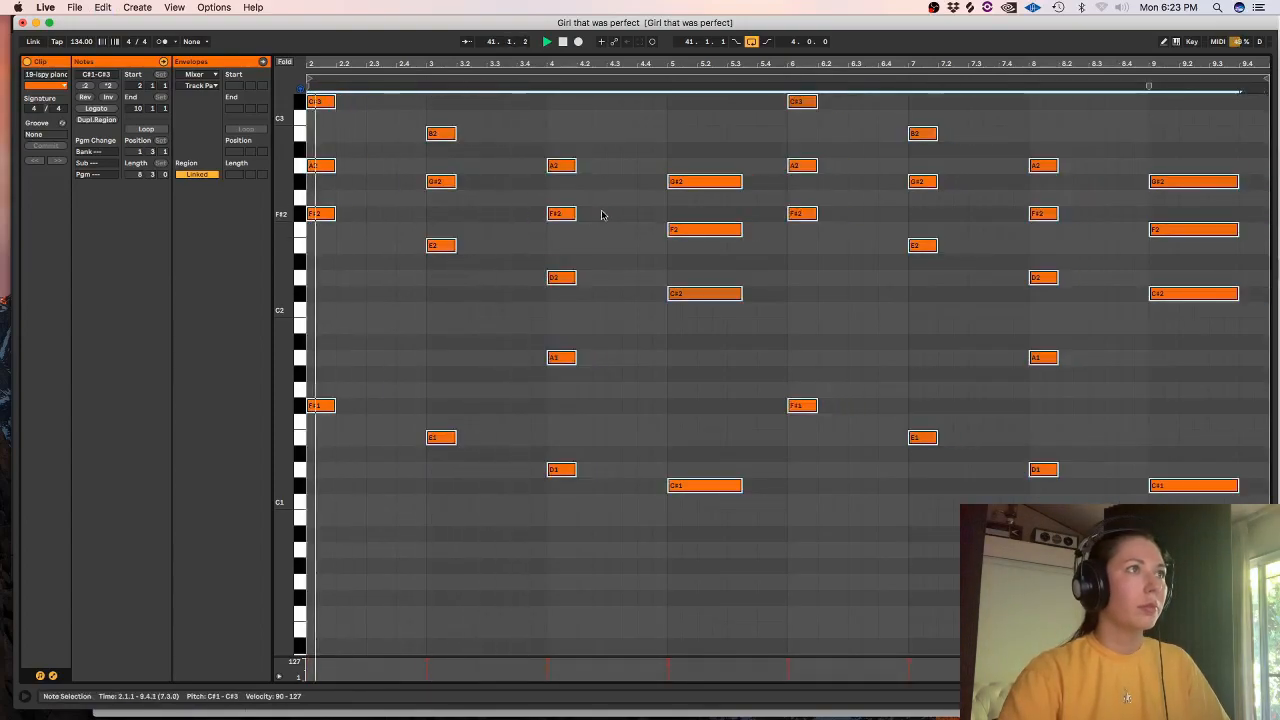
{"action": "key", "text": "shift+Tab"}
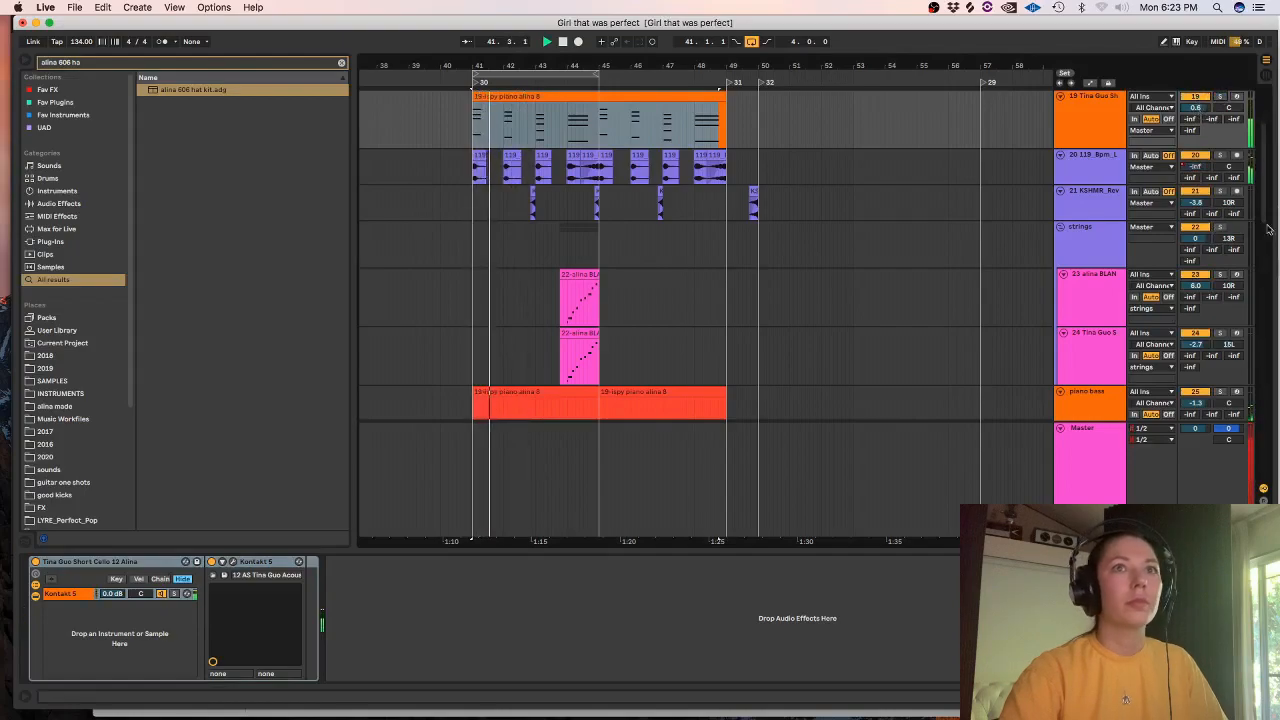
- Lengthen the cello chord notes again and set their pitch range to C#2–C#4
{"action": "scroll", "coordinate": [1265, 189], "scroll_direction": "up", "scroll_amount": 3}
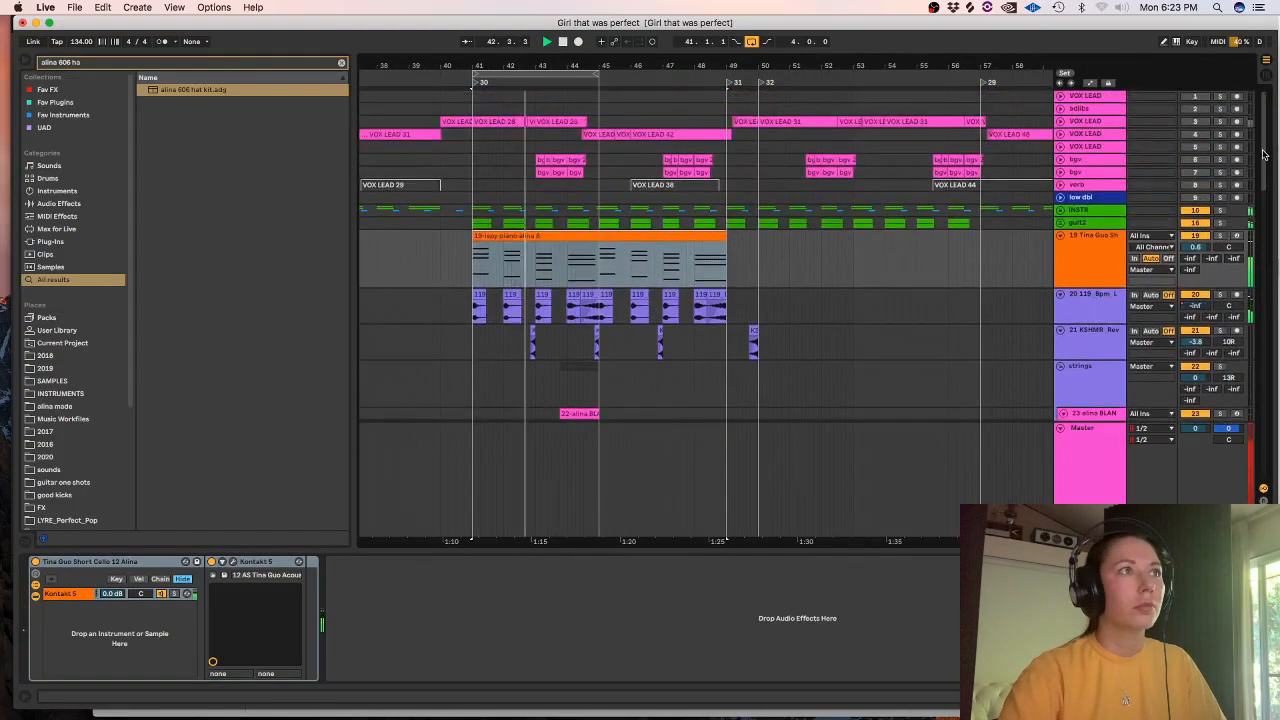
{"action": "double_click", "coordinate": [604, 233]}
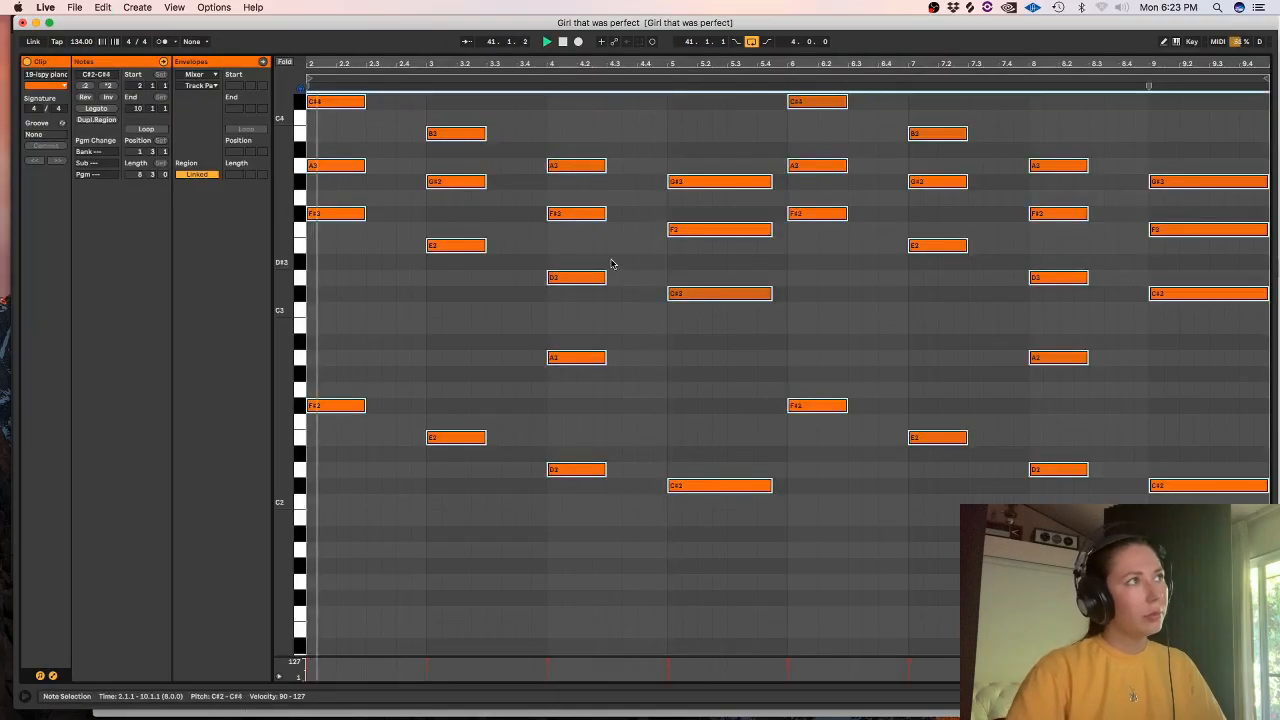
{"action": "key", "text": "shift+Tab"}
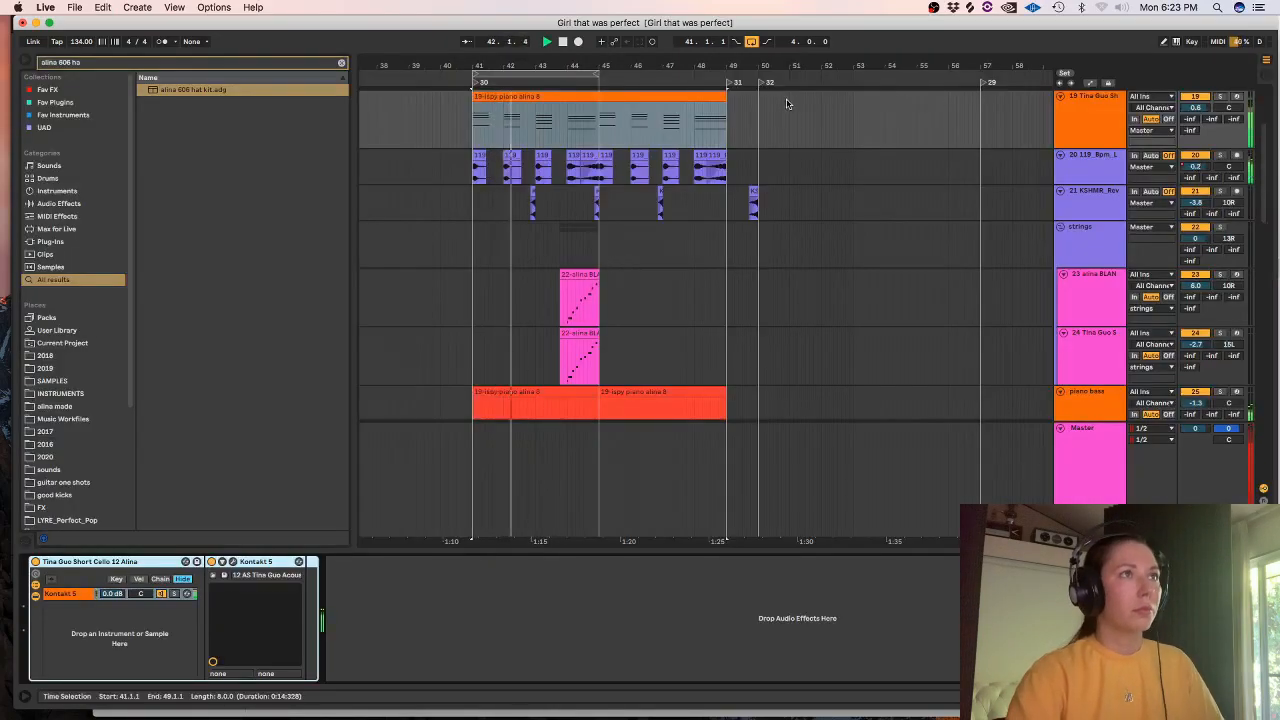
- Activate vocal tracks 1 through 8 and audition the track 19 cello chords against them
{"action": "left_click", "coordinate": [676, 98]}
{"action": "key", "text": "alt+super+l"}
{"action": "key", "text": "plus"}
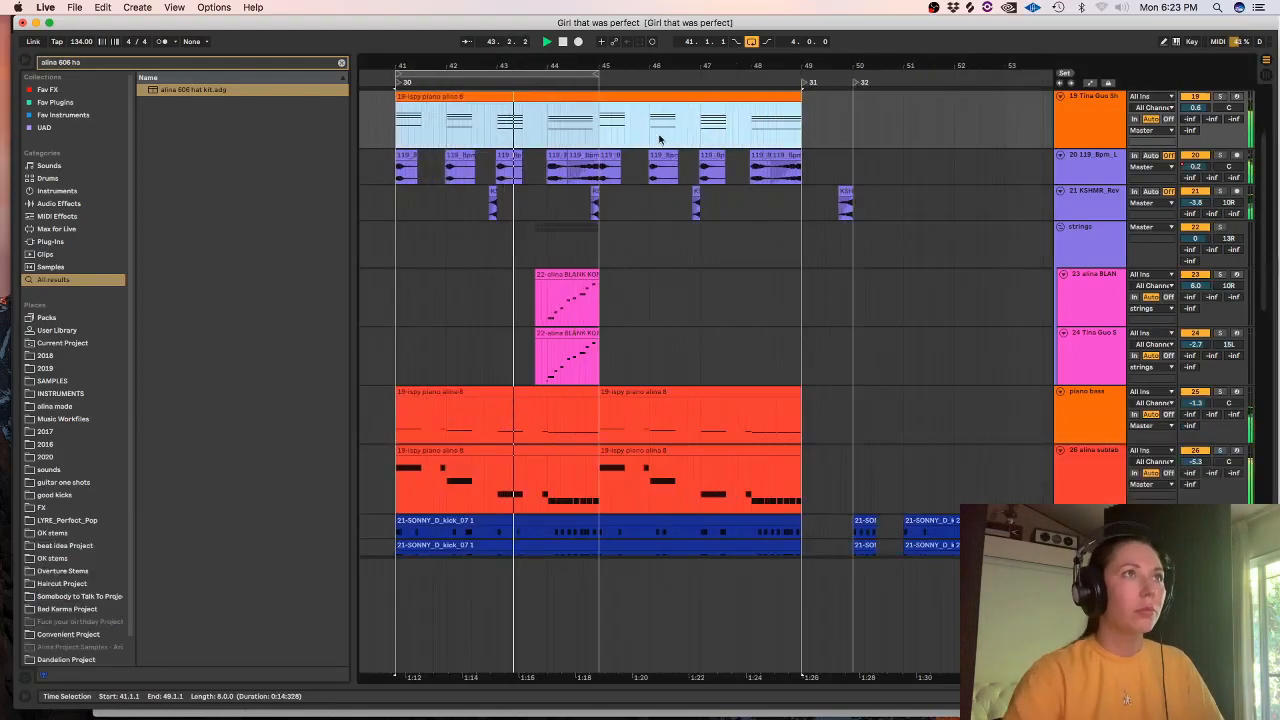
{"action": "scroll", "coordinate": [659, 140], "scroll_direction": "up", "scroll_amount": 5}
{"action": "left_click_drag", "start_coordinate": [579, 678], "coordinate": [660, 520]}
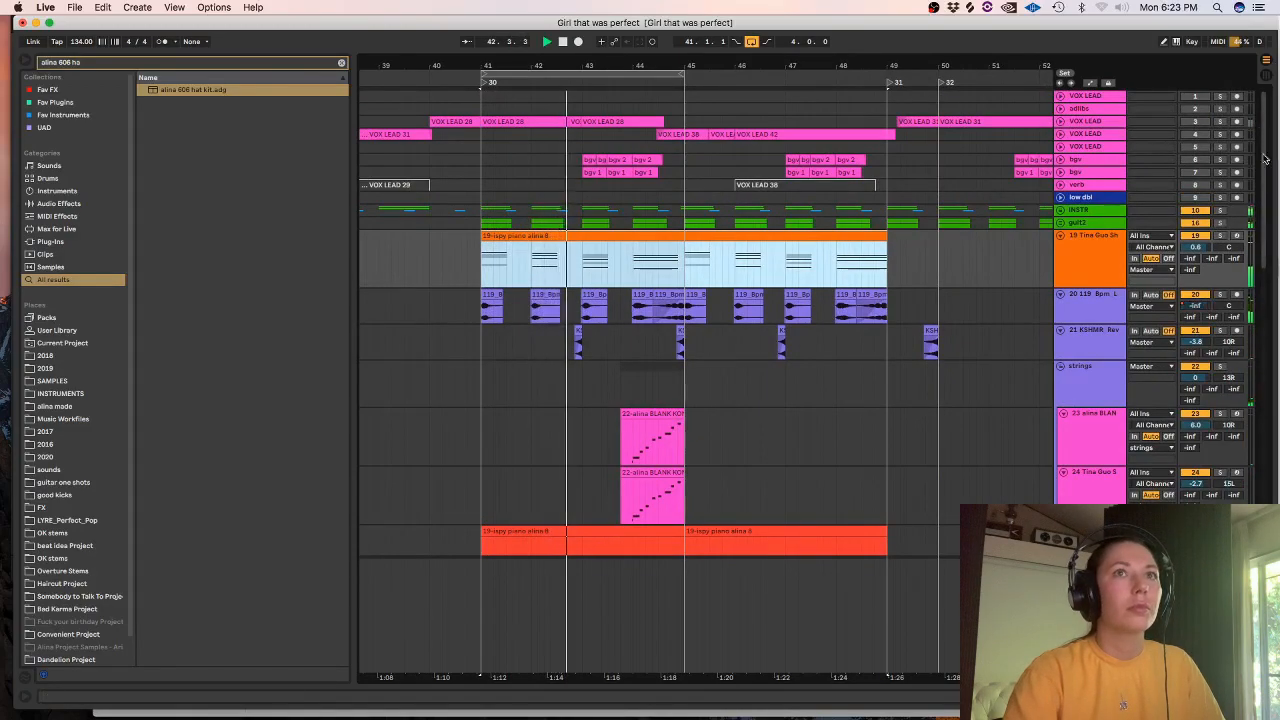
{"action": "left_click", "coordinate": [1088, 97]}
{"action": "left_click", "coordinate": [1083, 185], "text": "shift"}
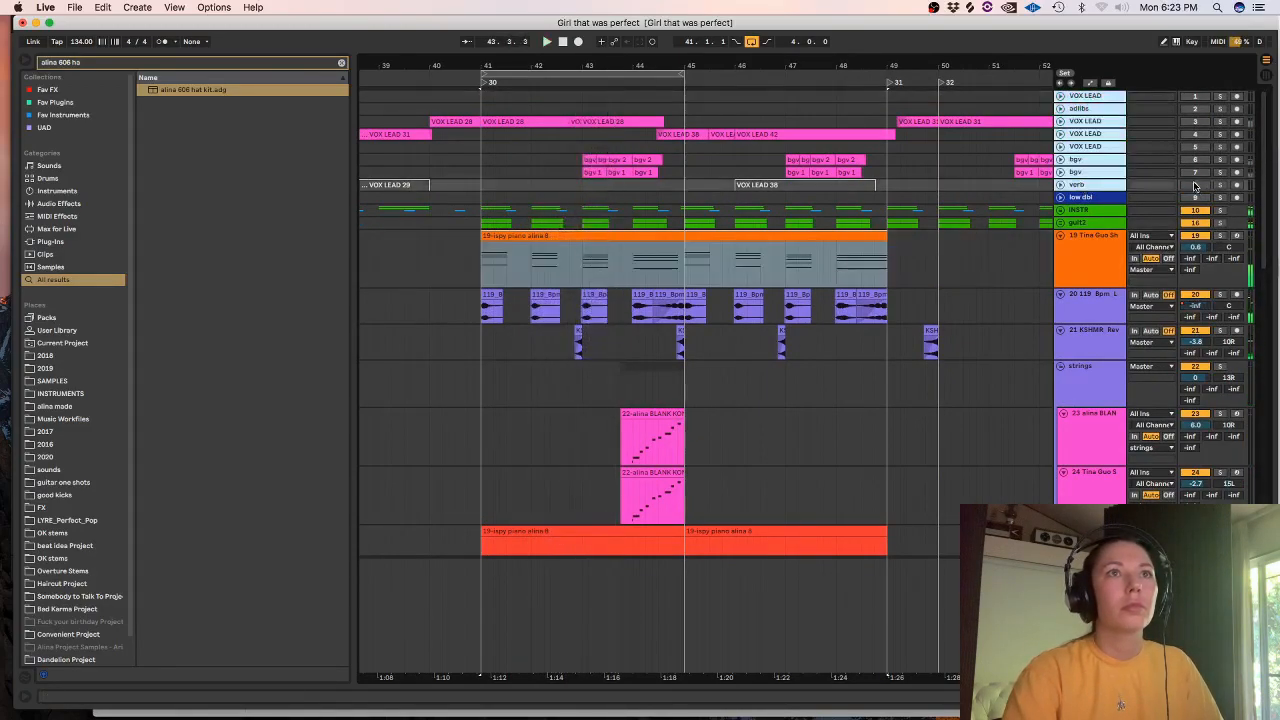
{"action": "left_click", "coordinate": [418, 251]}
{"action": "key", "text": "minus"}
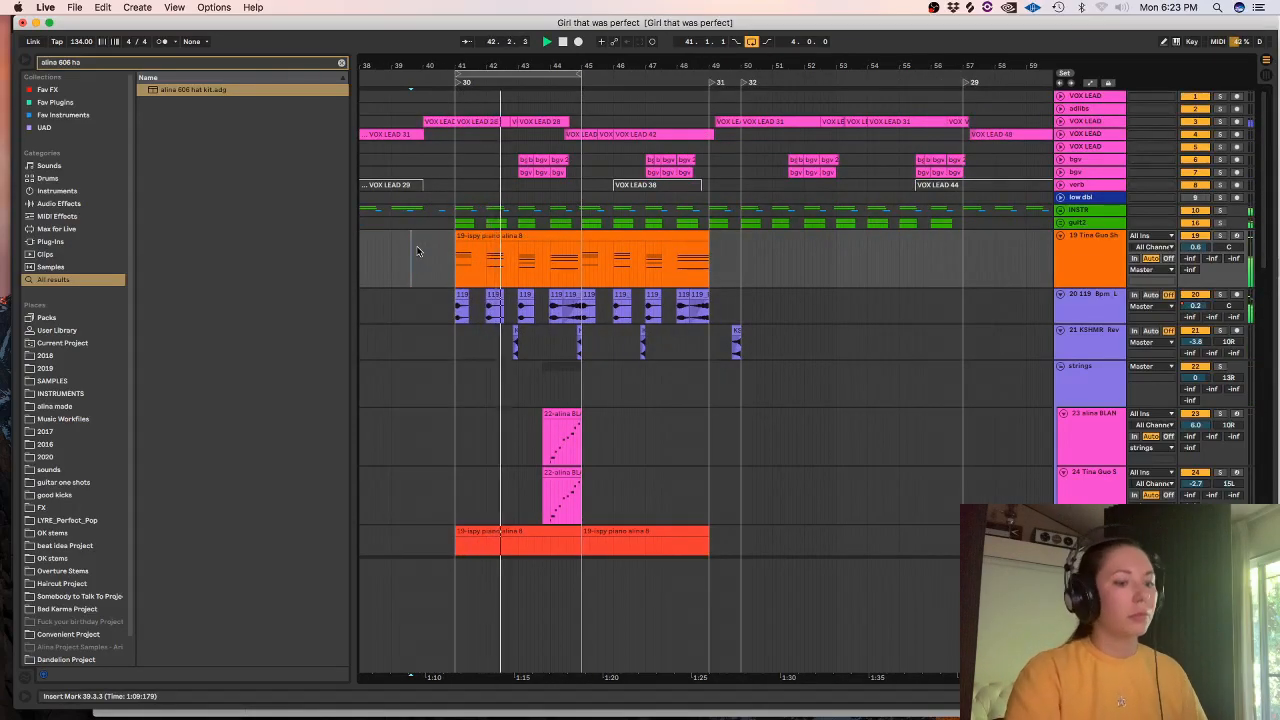
{"action": "key", "text": "plus"}
{"action": "key", "text": "space"}
{"action": "left_click", "coordinate": [505, 238]}
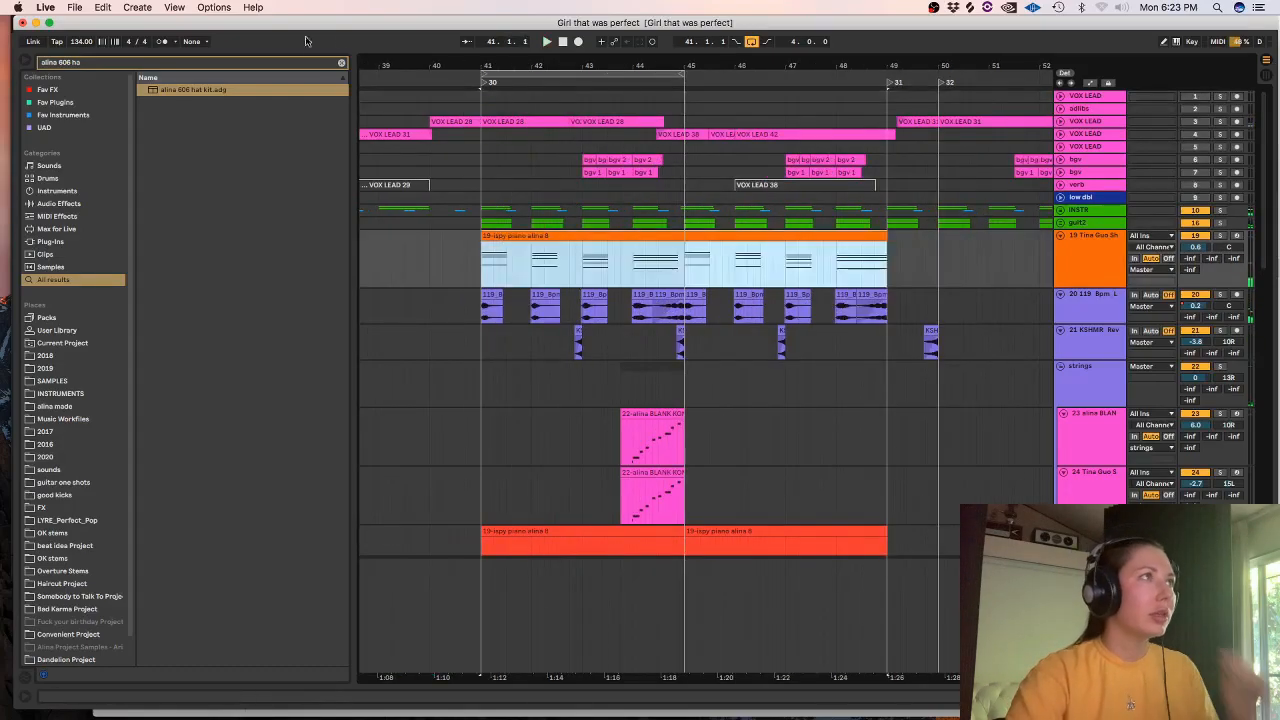
- Clear the browser search and look through the live imitation folder under INSTRUMENTS for a replacement instrument
{"action": "left_click", "coordinate": [341, 63]}
{"action": "left_click", "coordinate": [68, 393]}
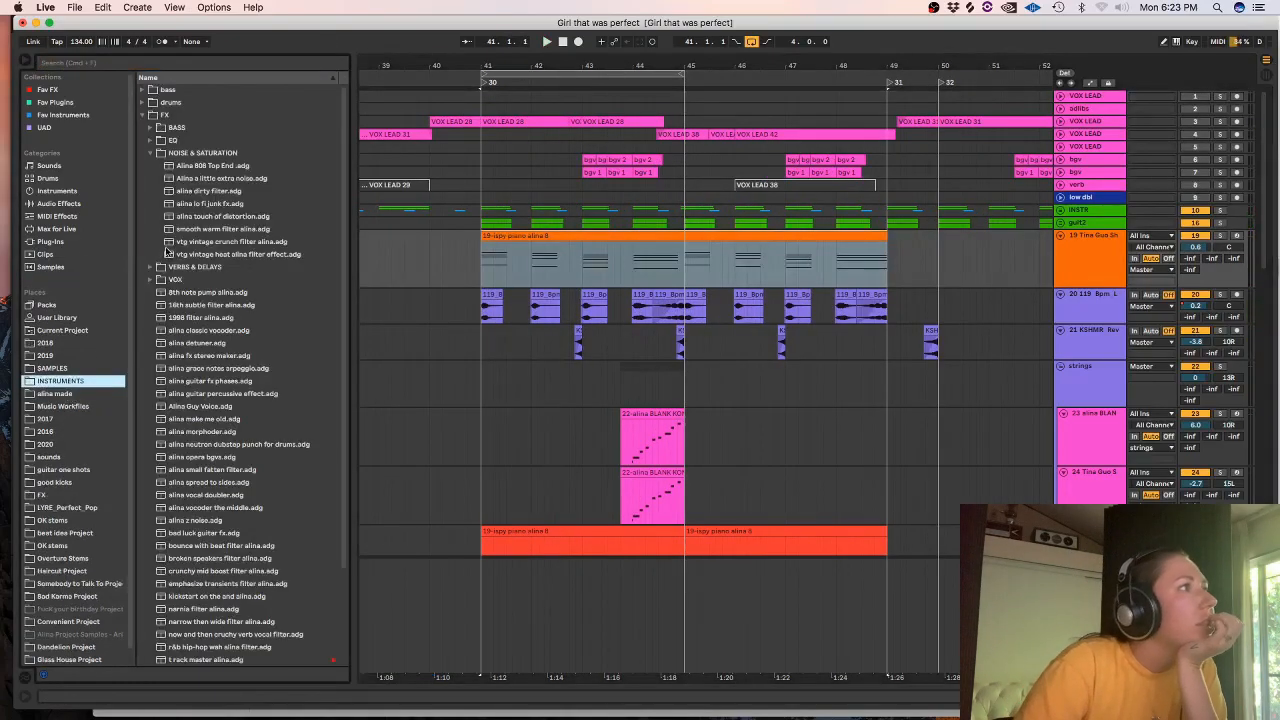
{"action": "left_click", "coordinate": [140, 115]}
{"action": "left_click", "coordinate": [142, 129]}
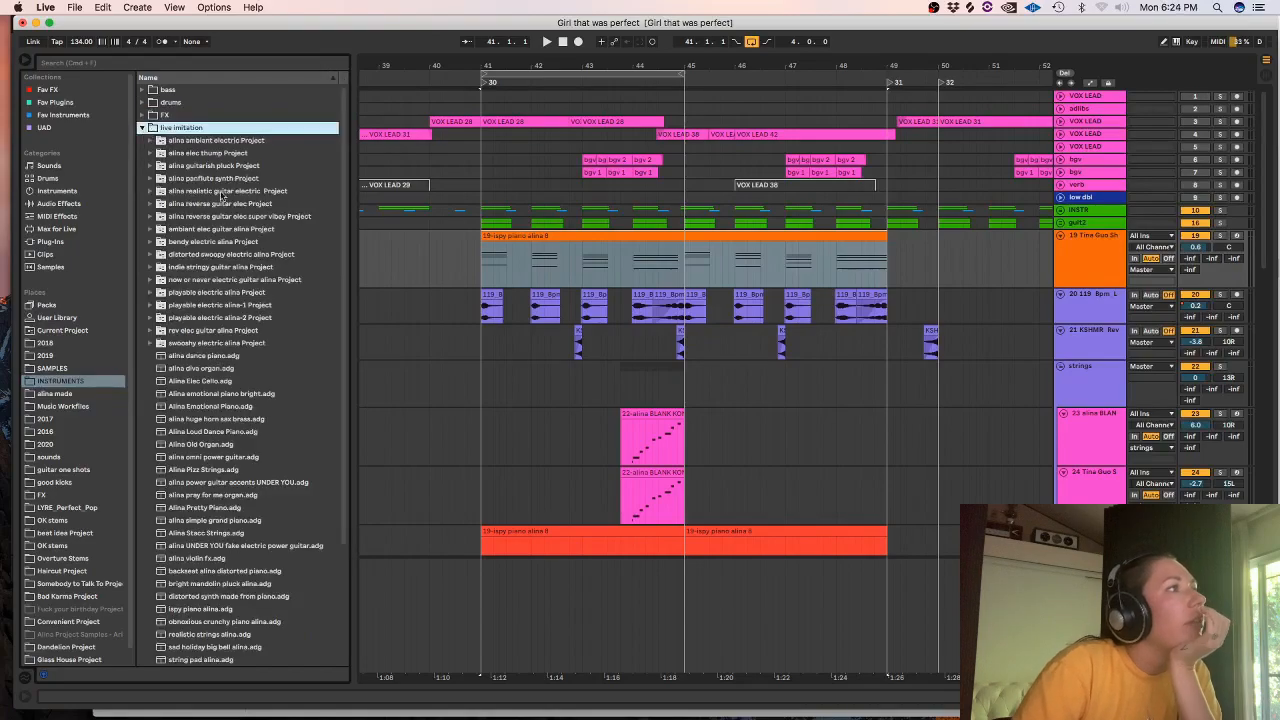
{"action": "scroll", "coordinate": [300, 260], "scroll_direction": "down", "scroll_amount": 5}
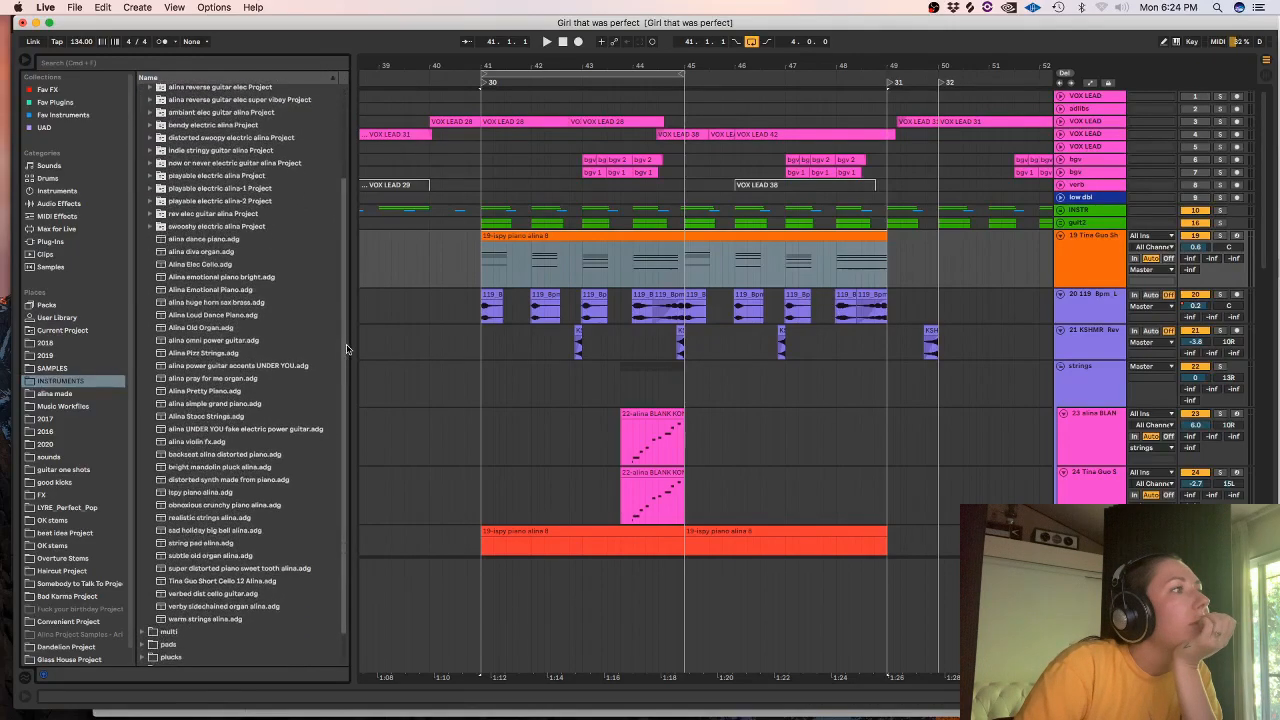
- Try alina diva organ.adg as the instrument on track 19 and audition it with the loop
{"action": "left_click", "coordinate": [178, 252]}
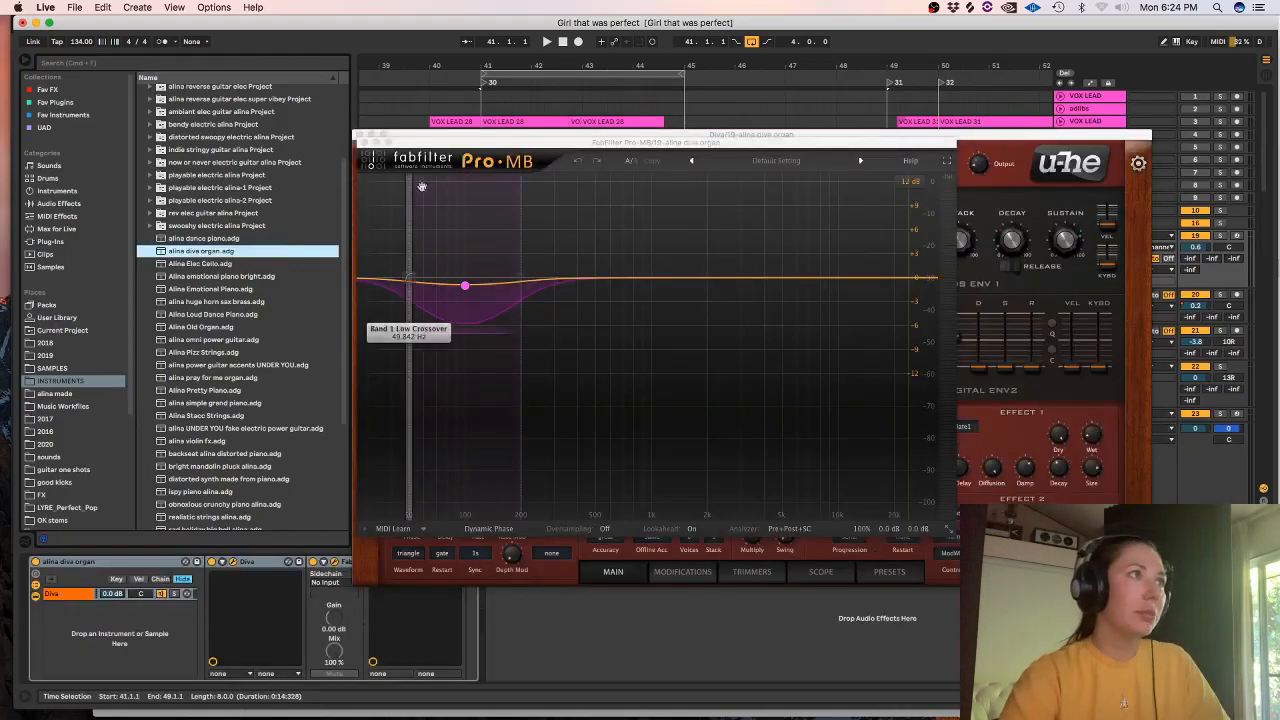
{"action": "key", "text": "space"}
{"action": "left_click", "coordinate": [363, 141]}
{"action": "left_click", "coordinate": [357, 135]}
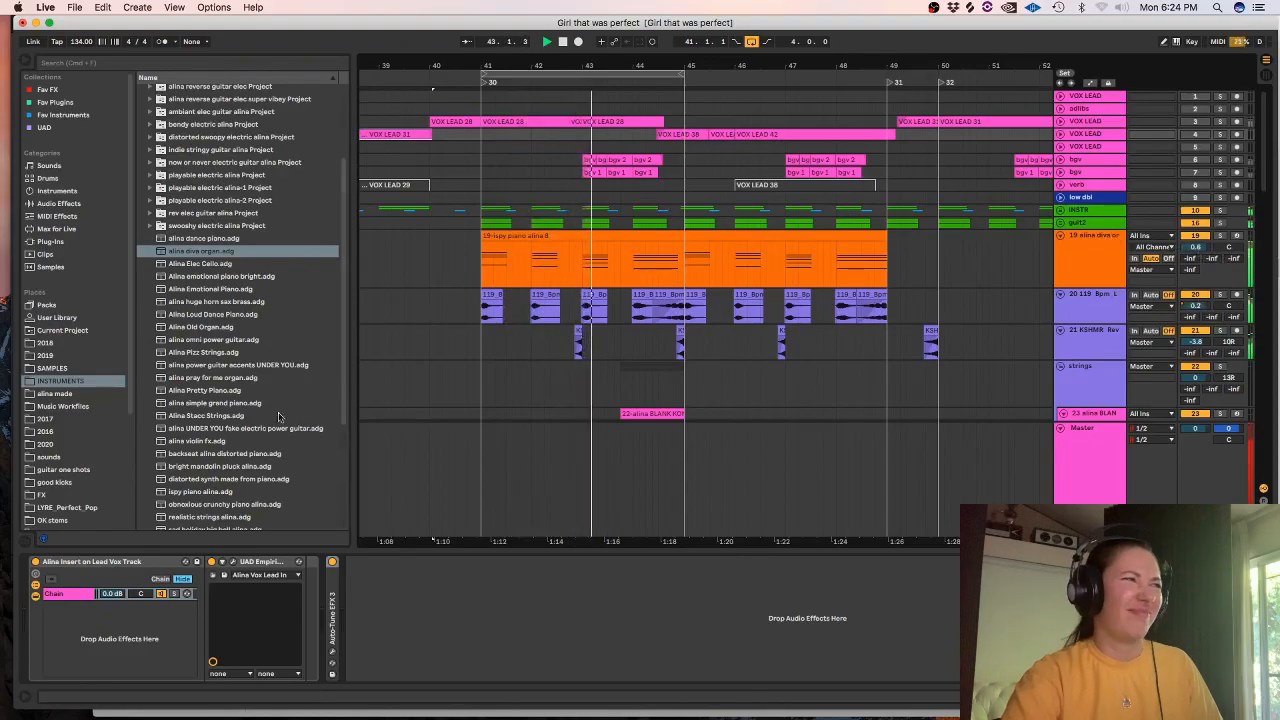
- Replace the track 19 instrument with distorted synth made from piano.adg and close its plug-in windows
{"action": "scroll", "coordinate": [343, 374], "scroll_direction": "down", "scroll_amount": 3}
{"action": "scroll", "coordinate": [333, 335], "scroll_direction": "down", "scroll_amount": 10}
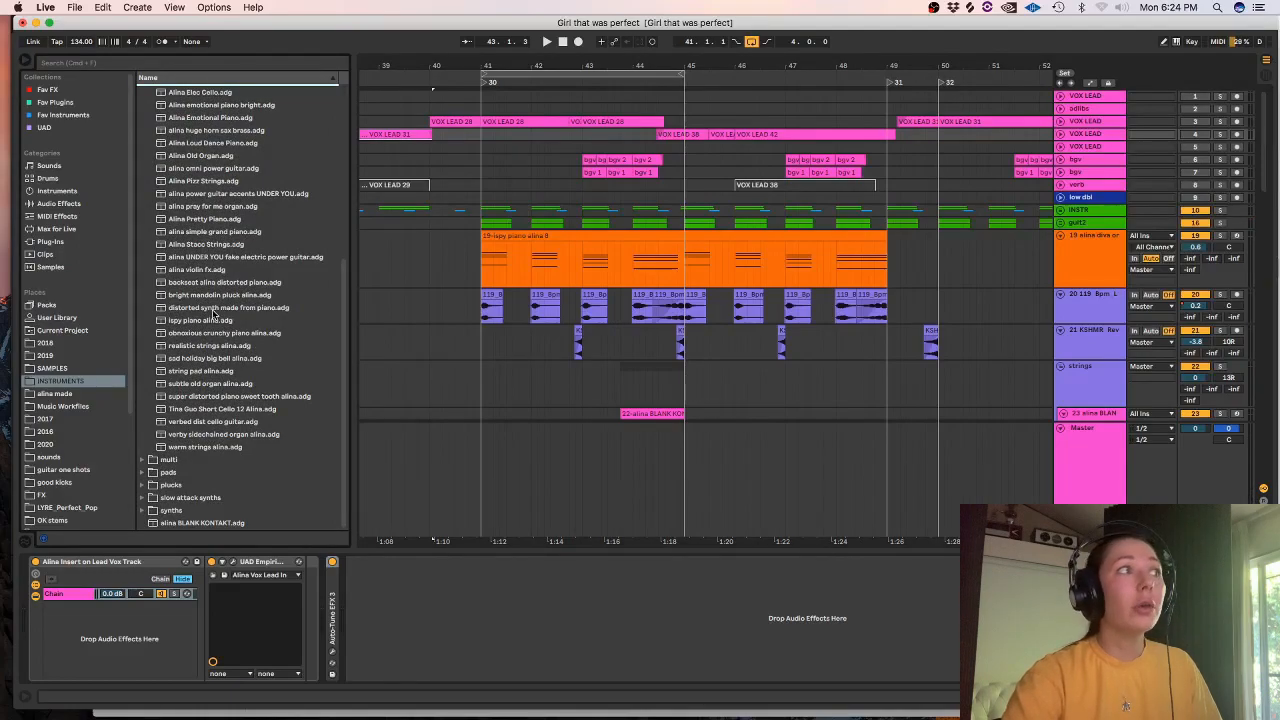
{"action": "left_click_drag", "start_coordinate": [213, 309], "coordinate": [520, 262]}
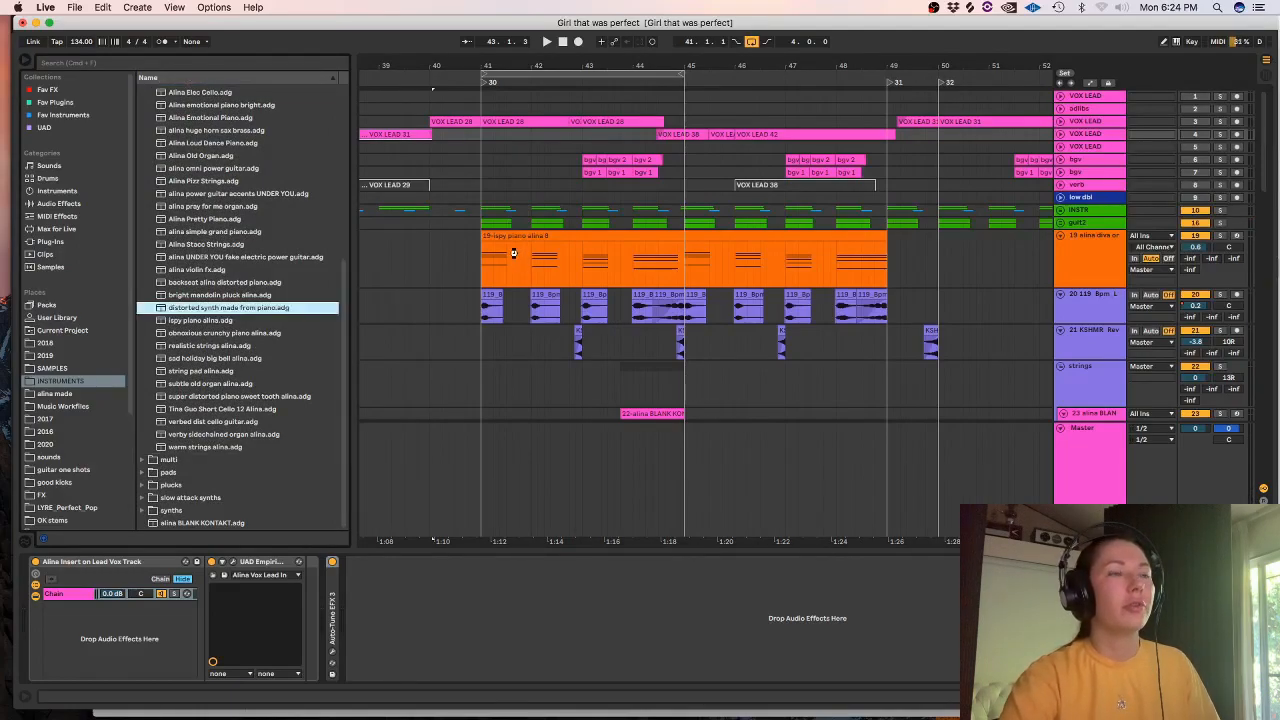
{"action": "left_click_drag", "start_coordinate": [512, 253], "coordinate": [512, 253]}
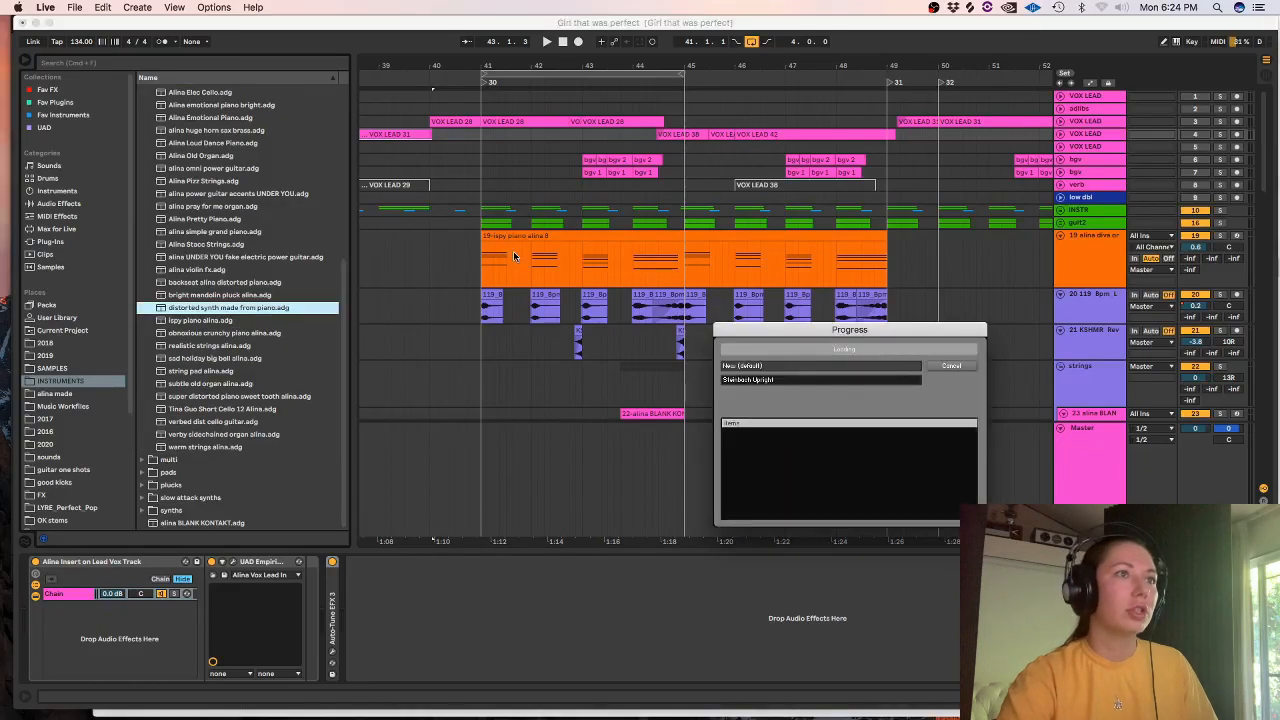
{"action": "left_click", "coordinate": [375, 142]}
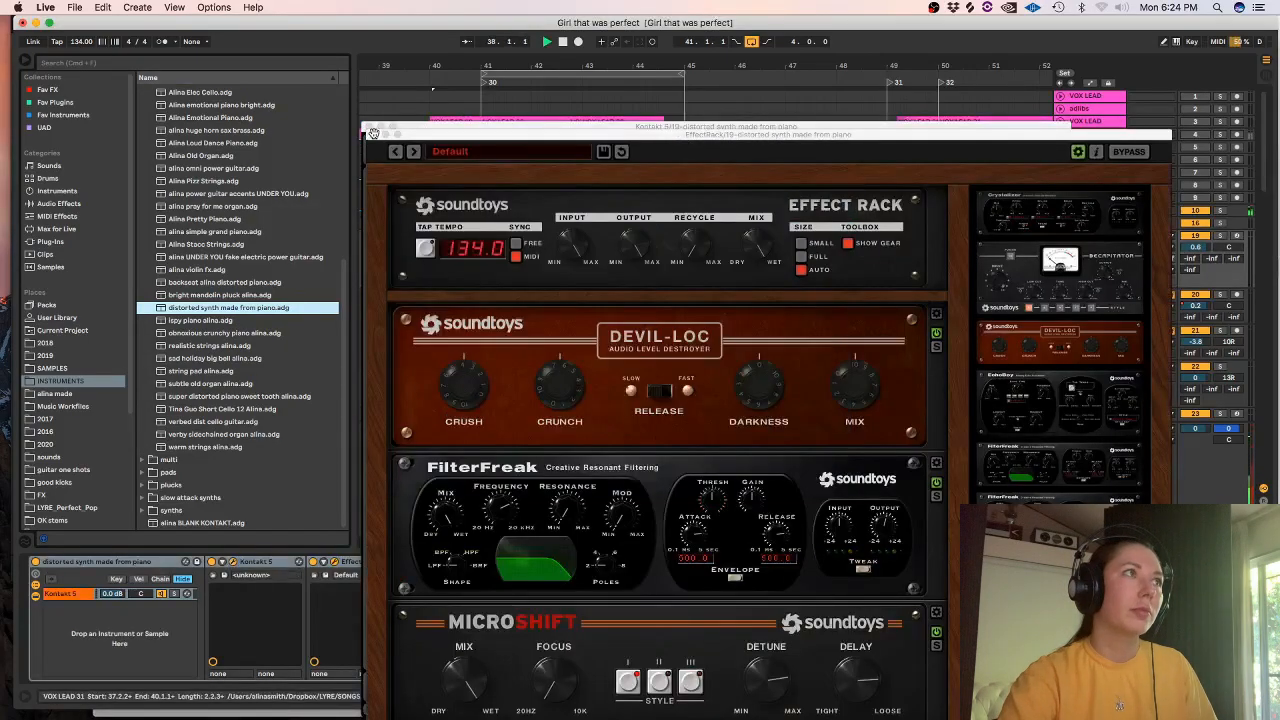
{"action": "left_click", "coordinate": [374, 135]}
{"action": "left_click", "coordinate": [370, 127]}
- Set track 19's volume to -3.6 dB and audition it from bar 41 soloed together with the pizzicato chords on track 20
{"action": "left_click", "coordinate": [482, 250]}
{"action": "key", "text": "space"}
{"action": "key", "text": "space"}
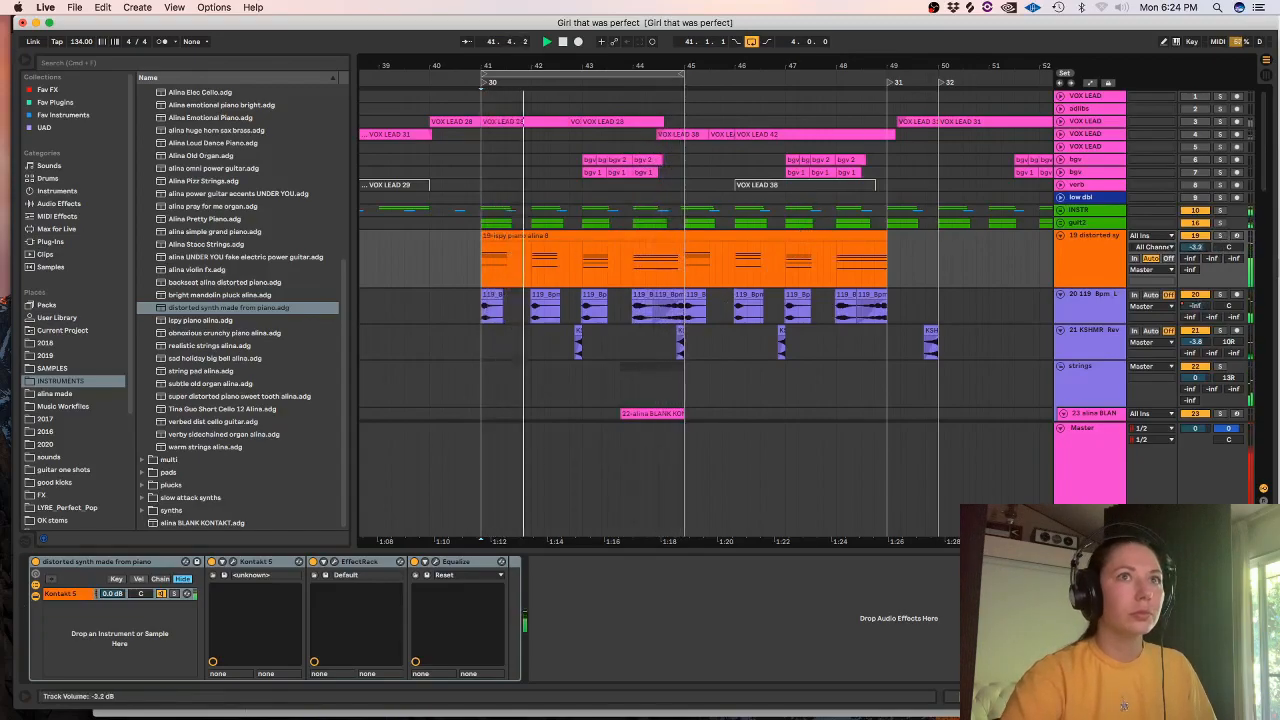
{"action": "left_click", "coordinate": [490, 316]}
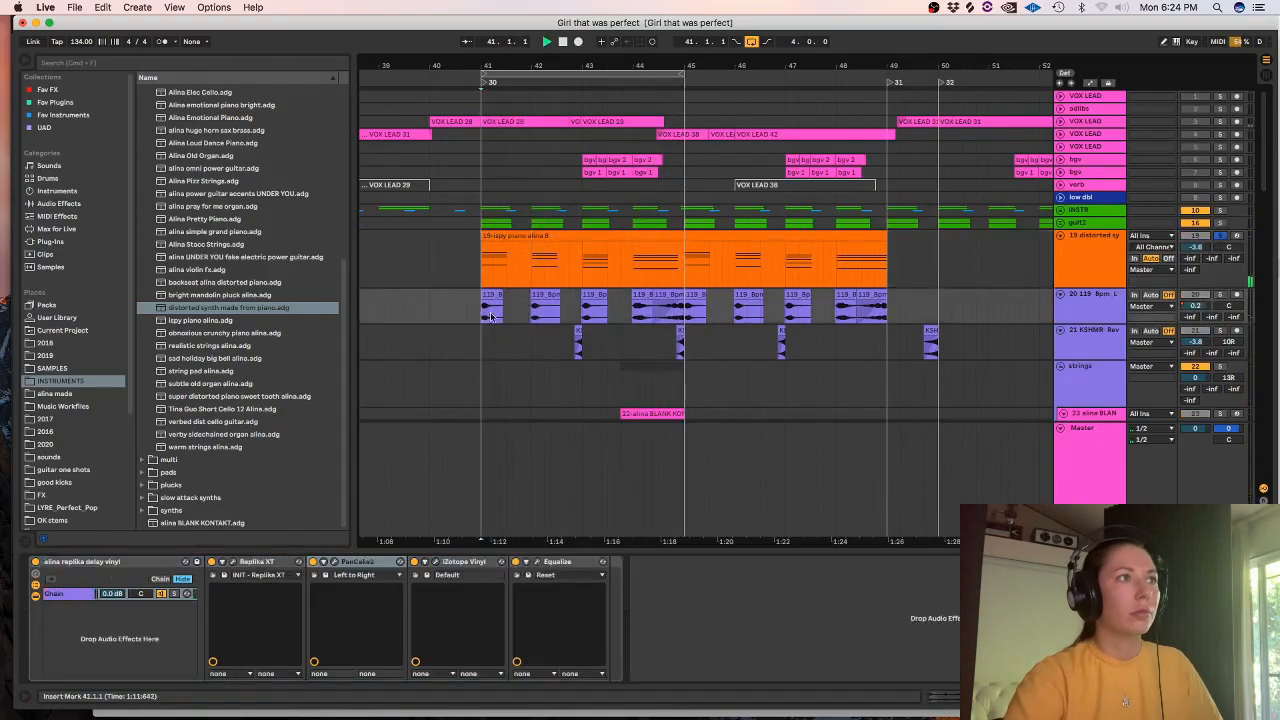
{"action": "left_click", "coordinate": [1222, 296]}
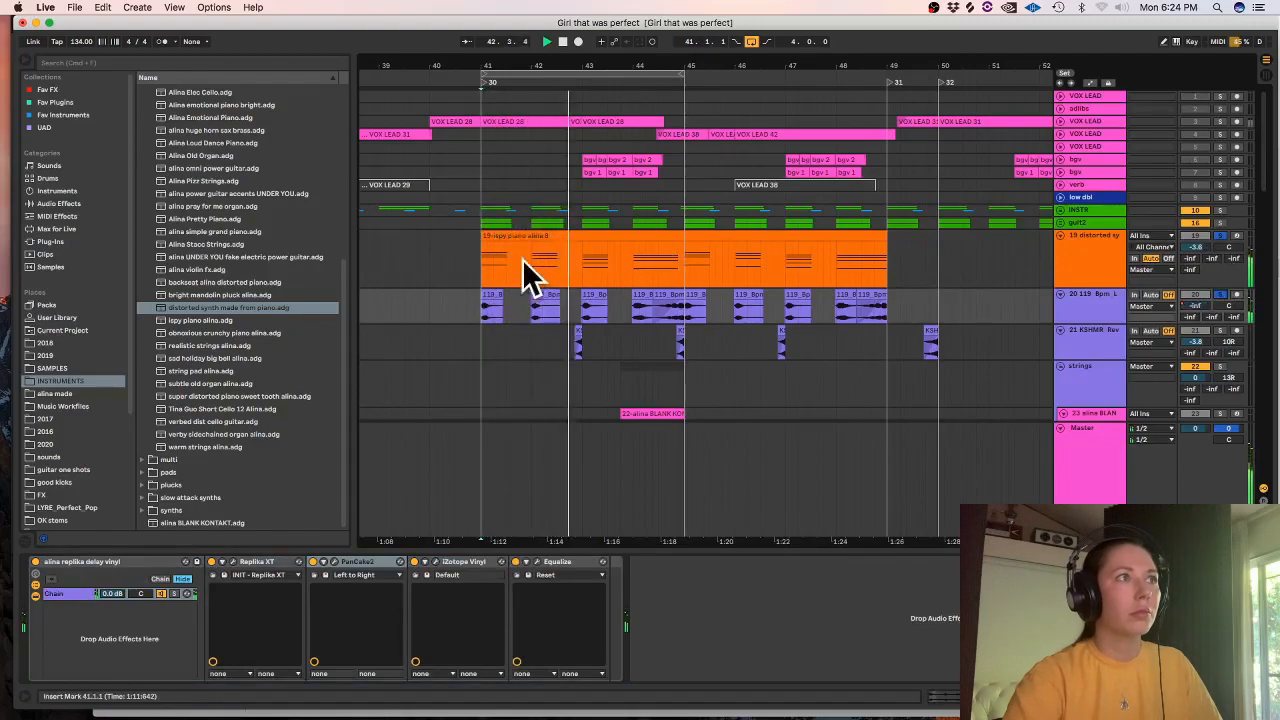
- Replace the B3 in the second chord of the track 19 clip with C#4 and audition the part
{"action": "double_click", "coordinate": [512, 257]}
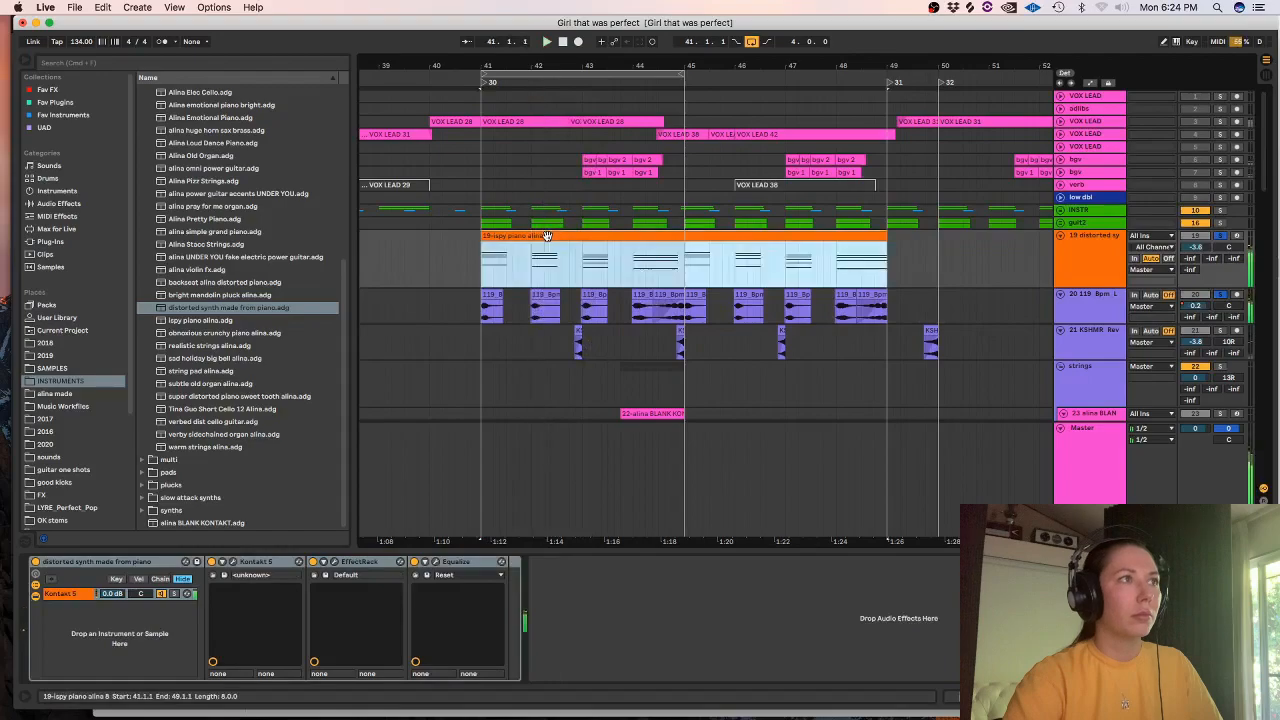
{"action": "left_click", "coordinate": [460, 163]}
{"action": "double_click", "coordinate": [455, 103]}
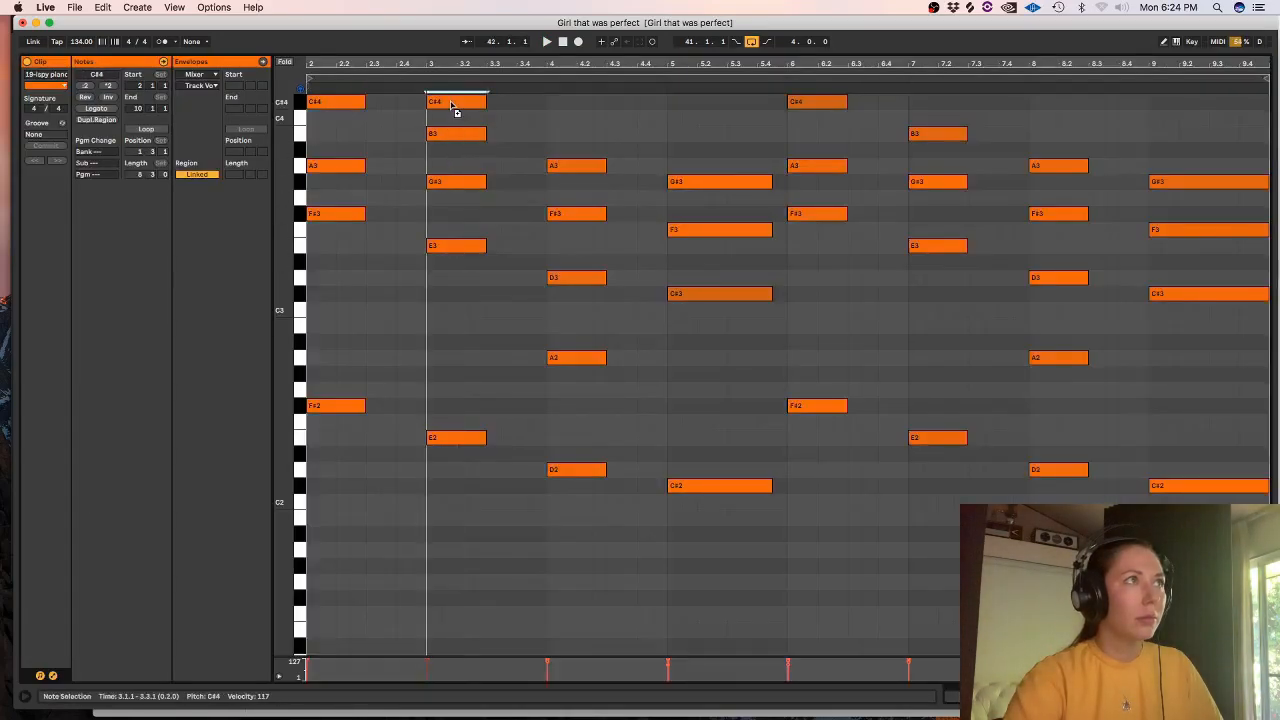
{"action": "double_click", "coordinate": [480, 134]}
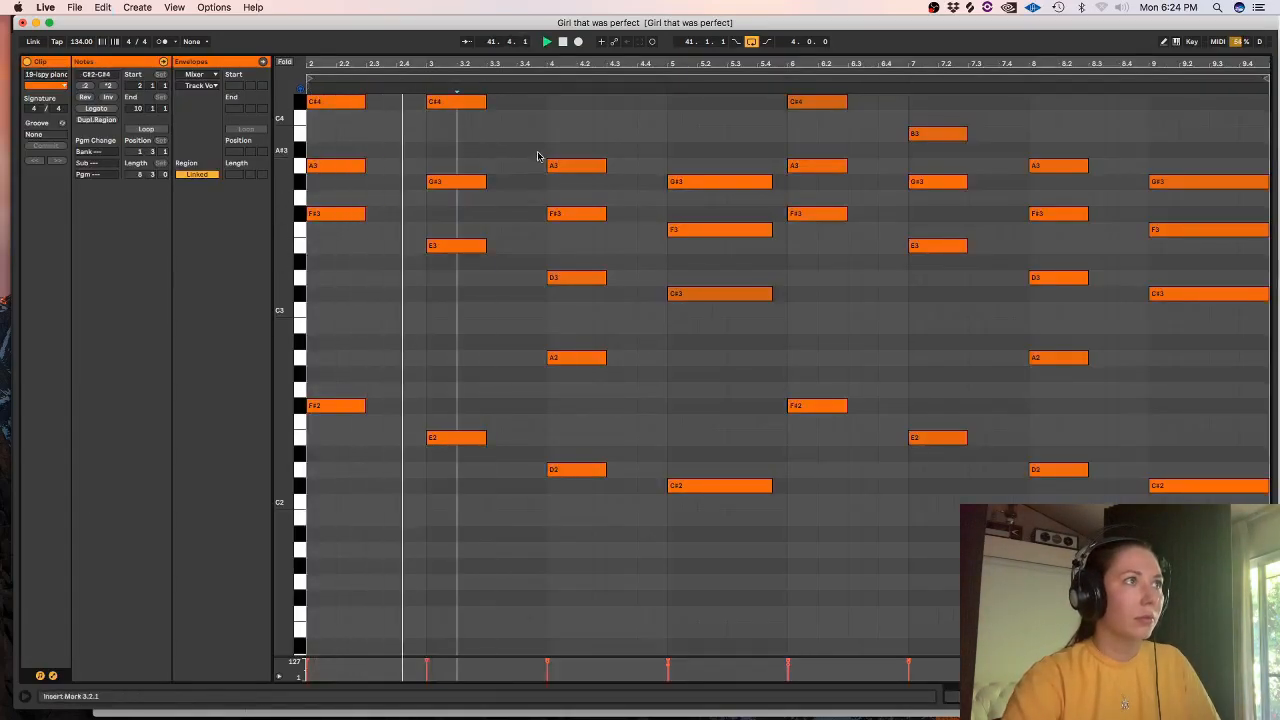
{"action": "left_click", "coordinate": [445, 184]}
{"action": "key", "text": "shift+Tab"}
{"action": "left_click", "coordinate": [520, 165]}
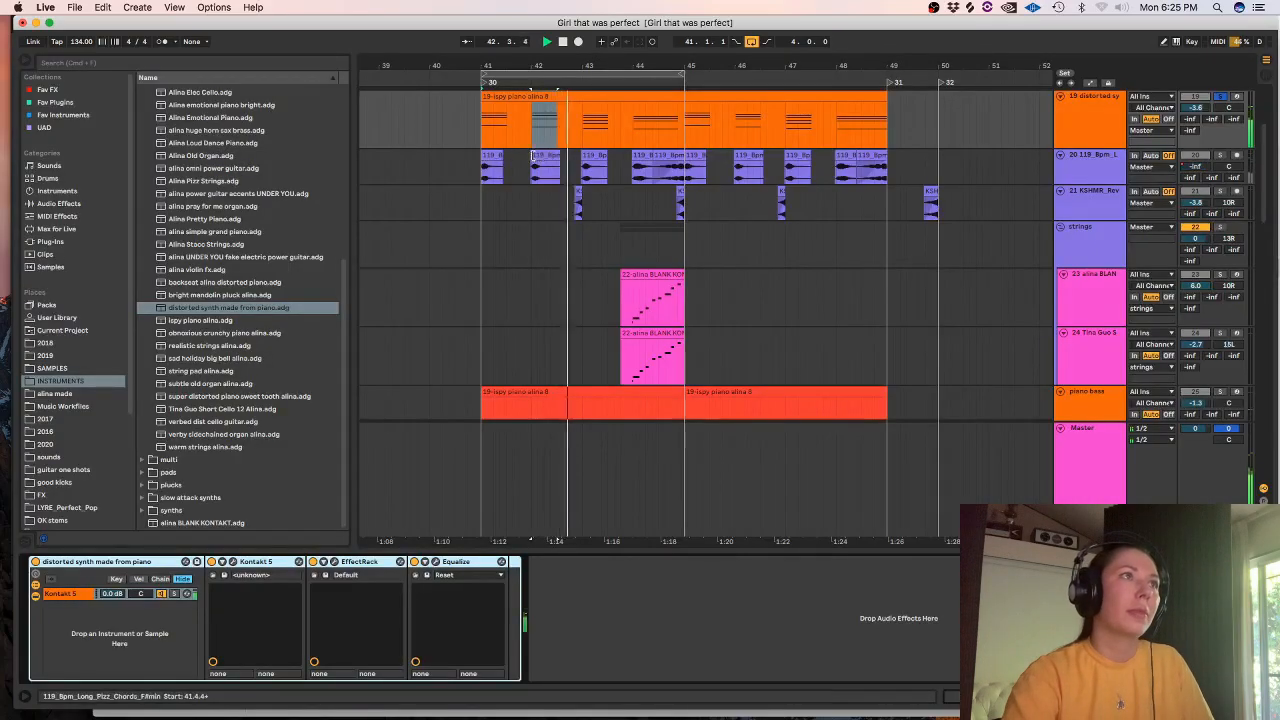
{"action": "left_click", "coordinate": [533, 135]}
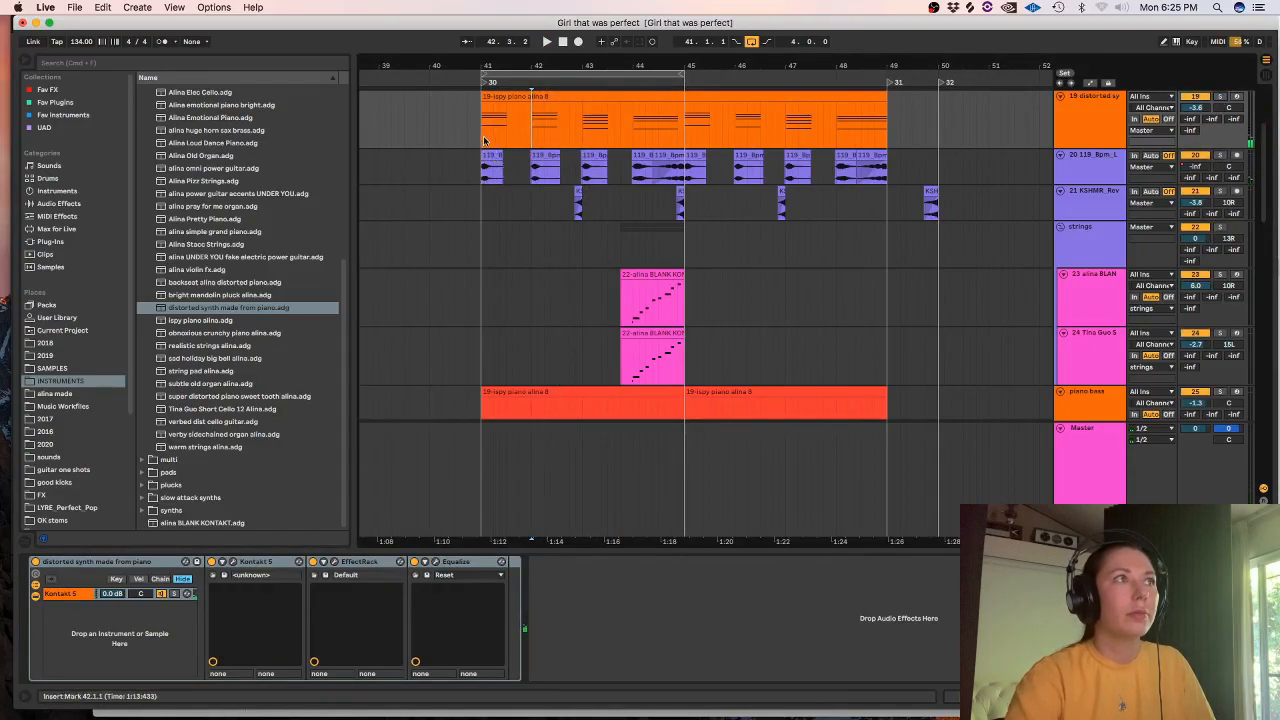
{"action": "scroll", "coordinate": [1100, 236], "scroll_direction": "up", "scroll_amount": 5}
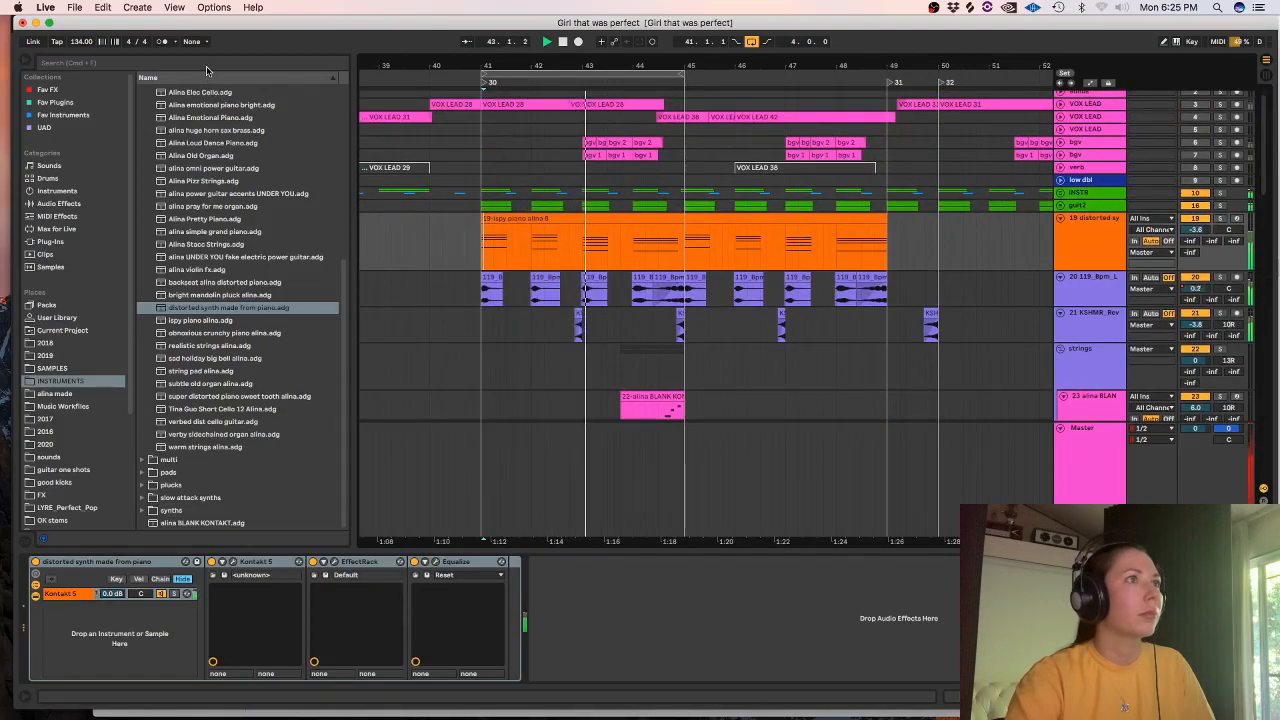
{"action": "key", "text": "space"}
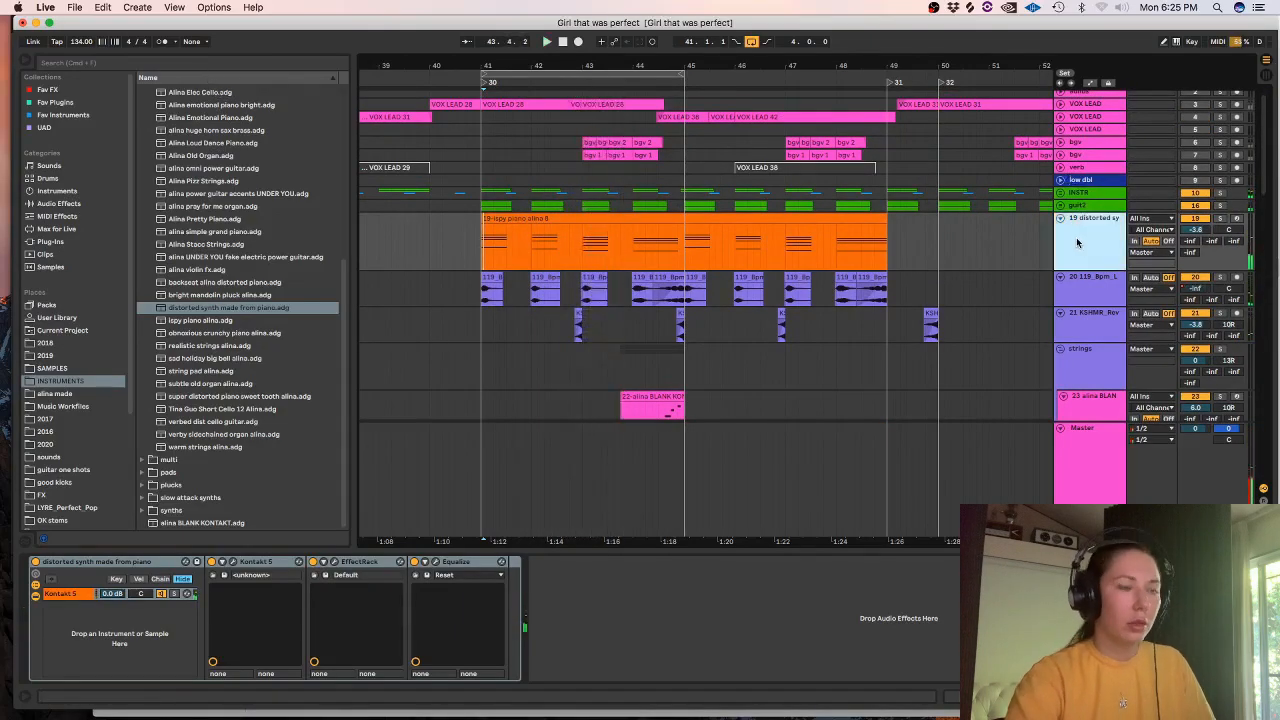
{"action": "right_click", "coordinate": [1078, 240]}
{"action": "left_click", "coordinate": [1100, 318]}
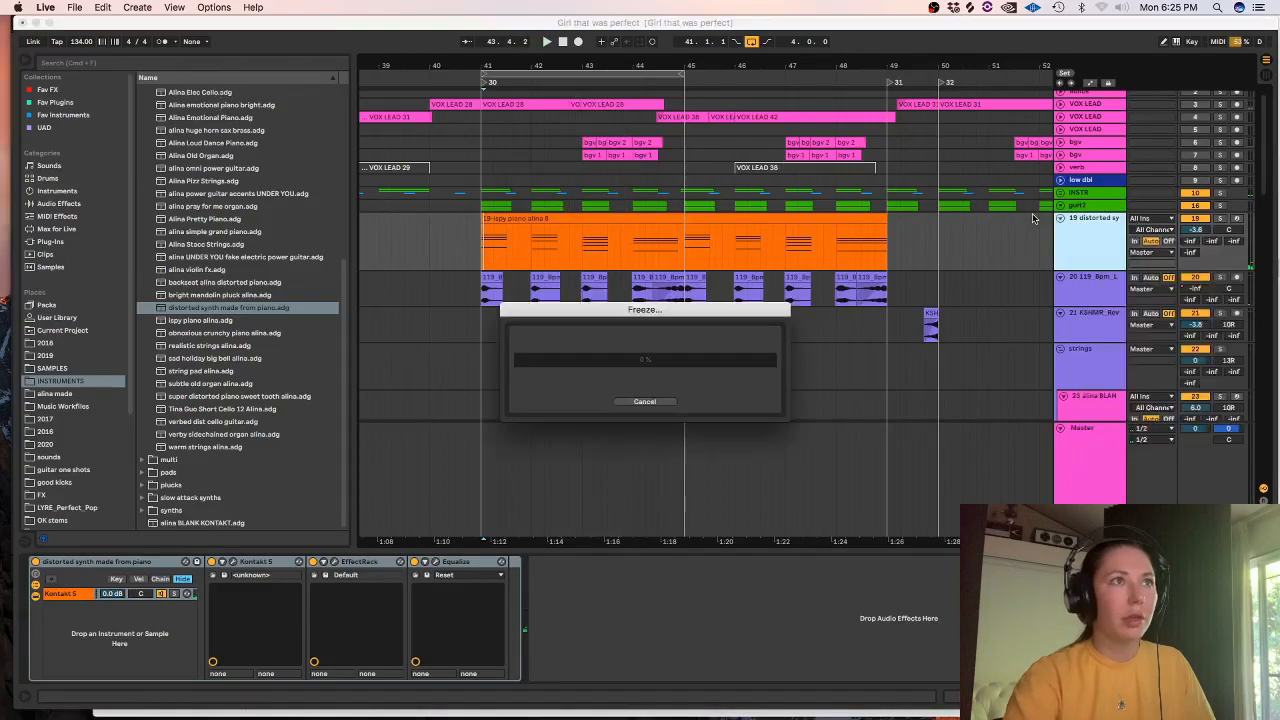
{"action": "left_click", "coordinate": [652, 400]}
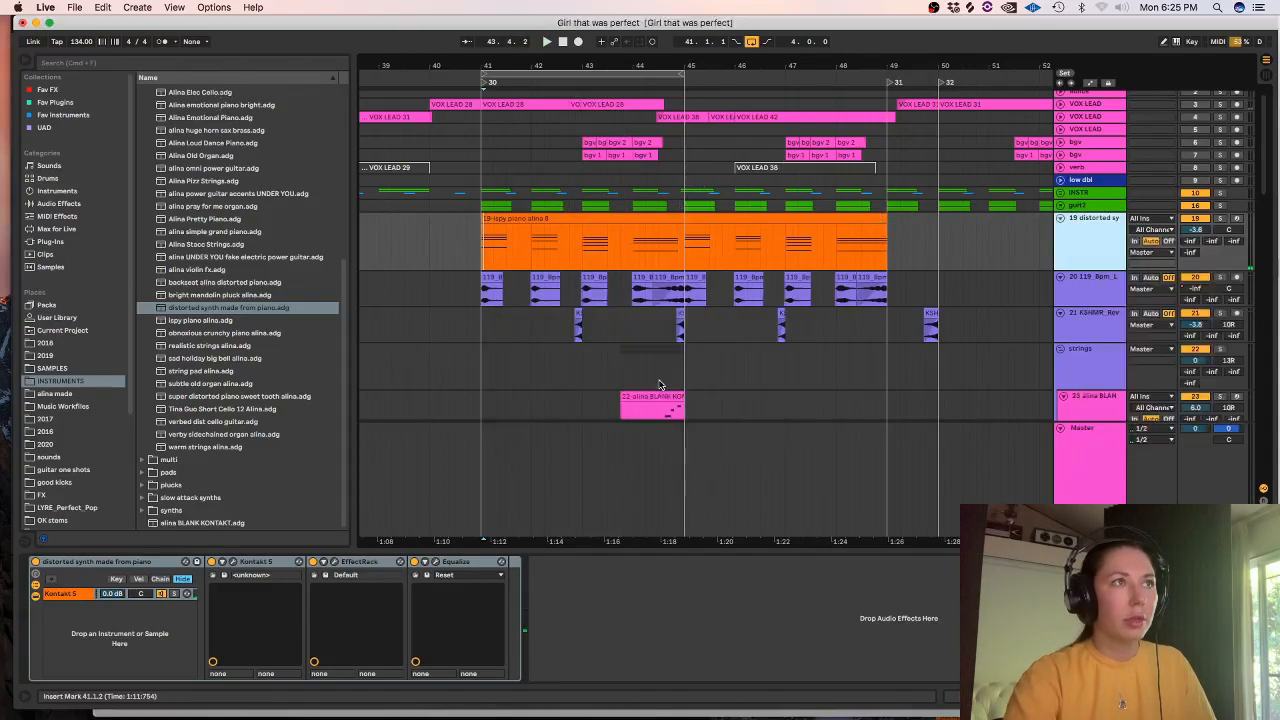
- Freeze the distorted synth track 19 and place its rendered audio on a new audio track directly below it
{"action": "double_click", "coordinate": [653, 217]}
{"action": "left_click_drag", "start_coordinate": [710, 514], "coordinate": [757, 168]}
{"action": "key", "text": "shift+Right"}
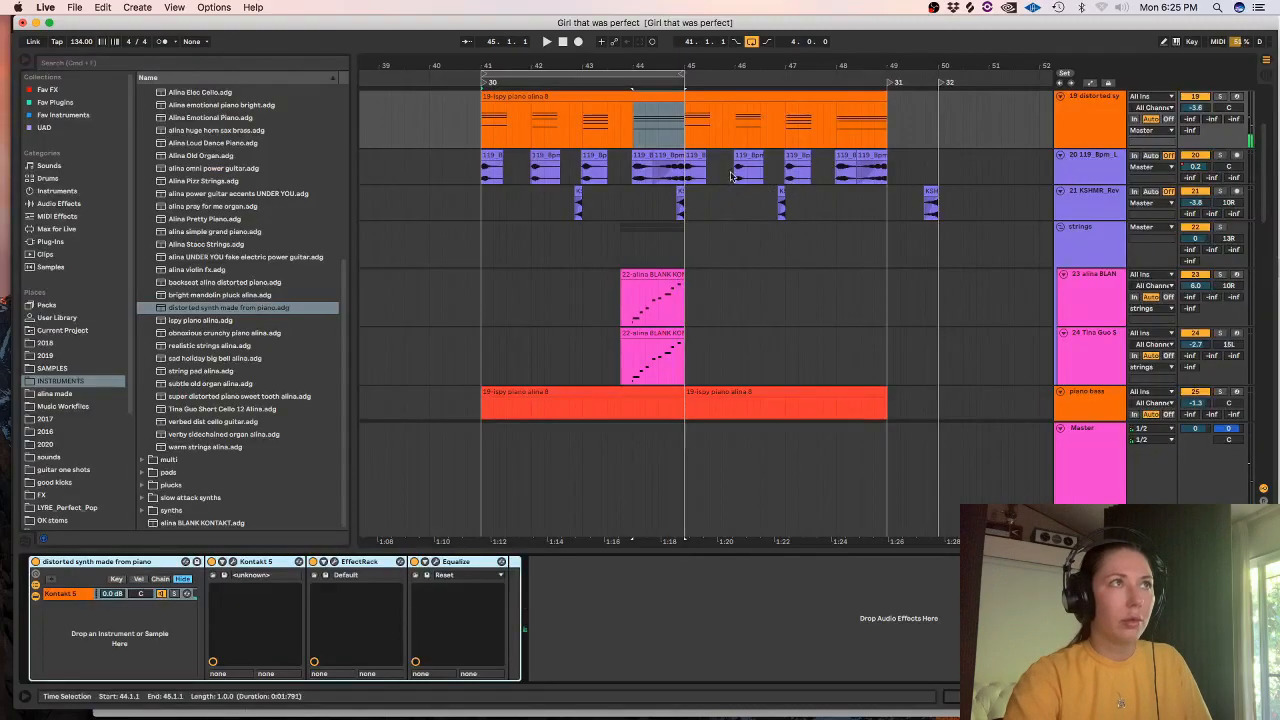
{"action": "right_click", "coordinate": [1077, 113]}
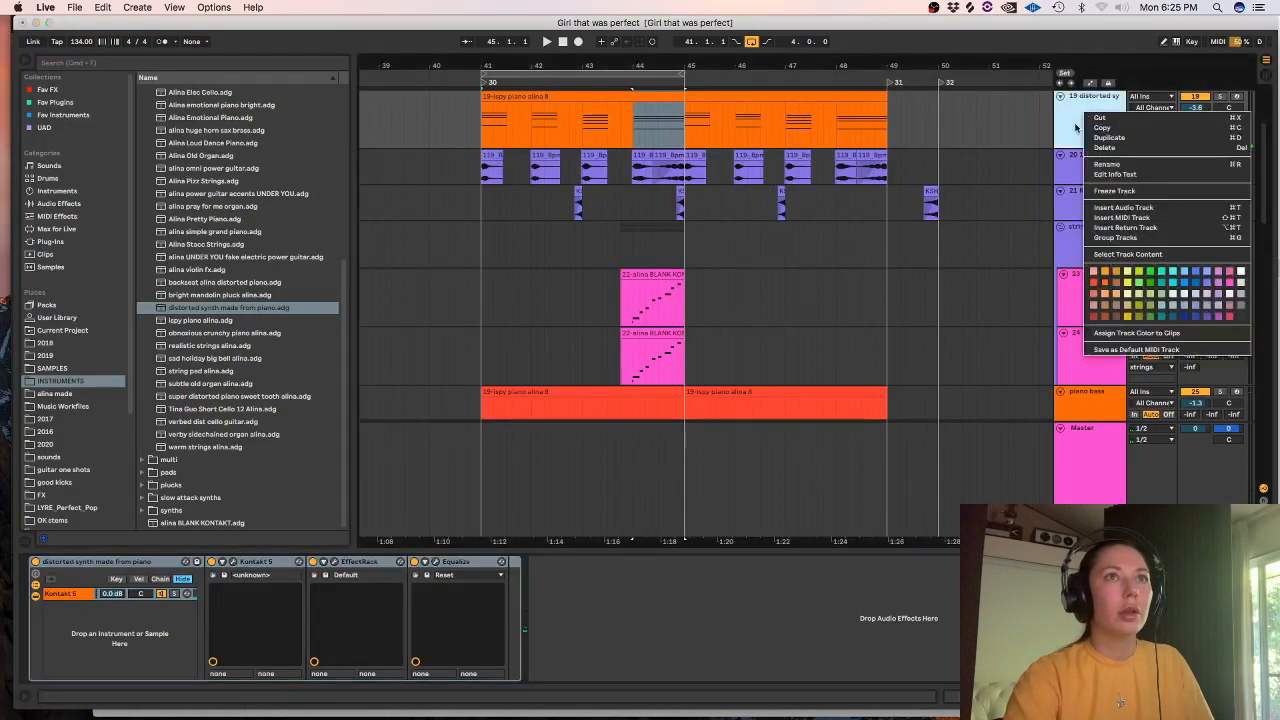
{"action": "left_click", "coordinate": [1110, 191]}
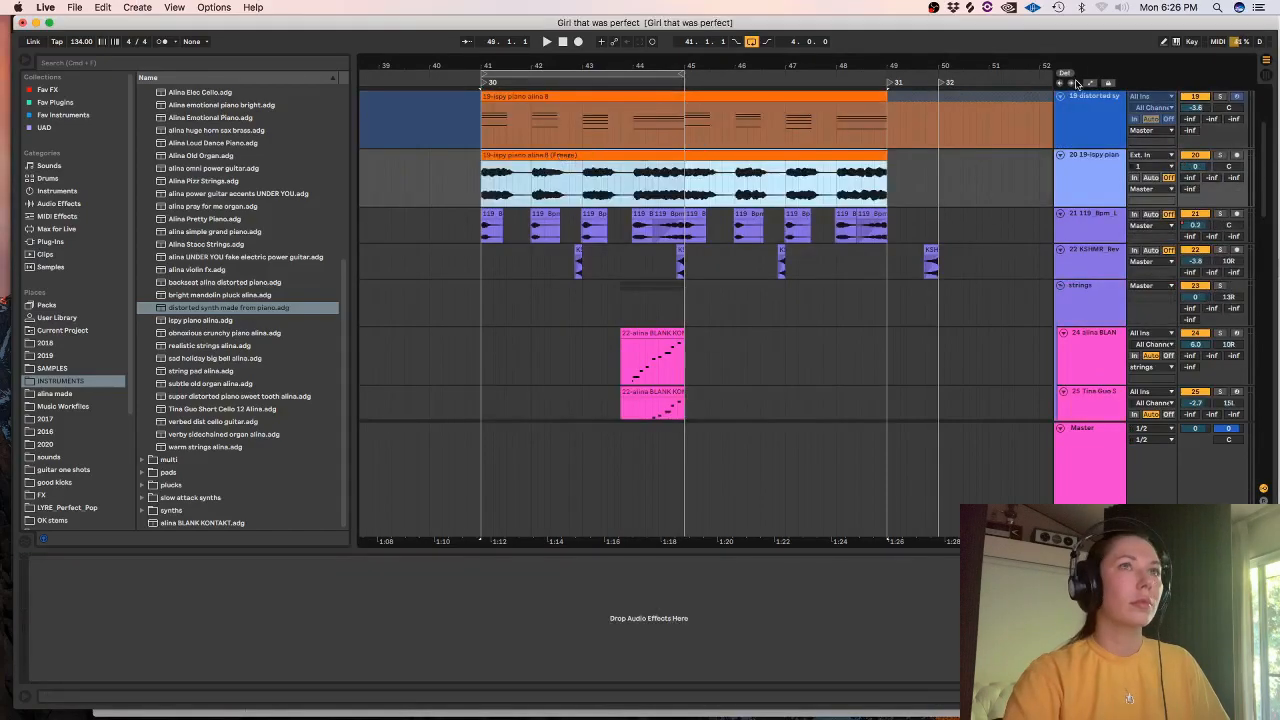
- Open the frozen audio clip on track 20 for editing and show its clip Transposition envelope
{"action": "left_click", "coordinate": [489, 186]}
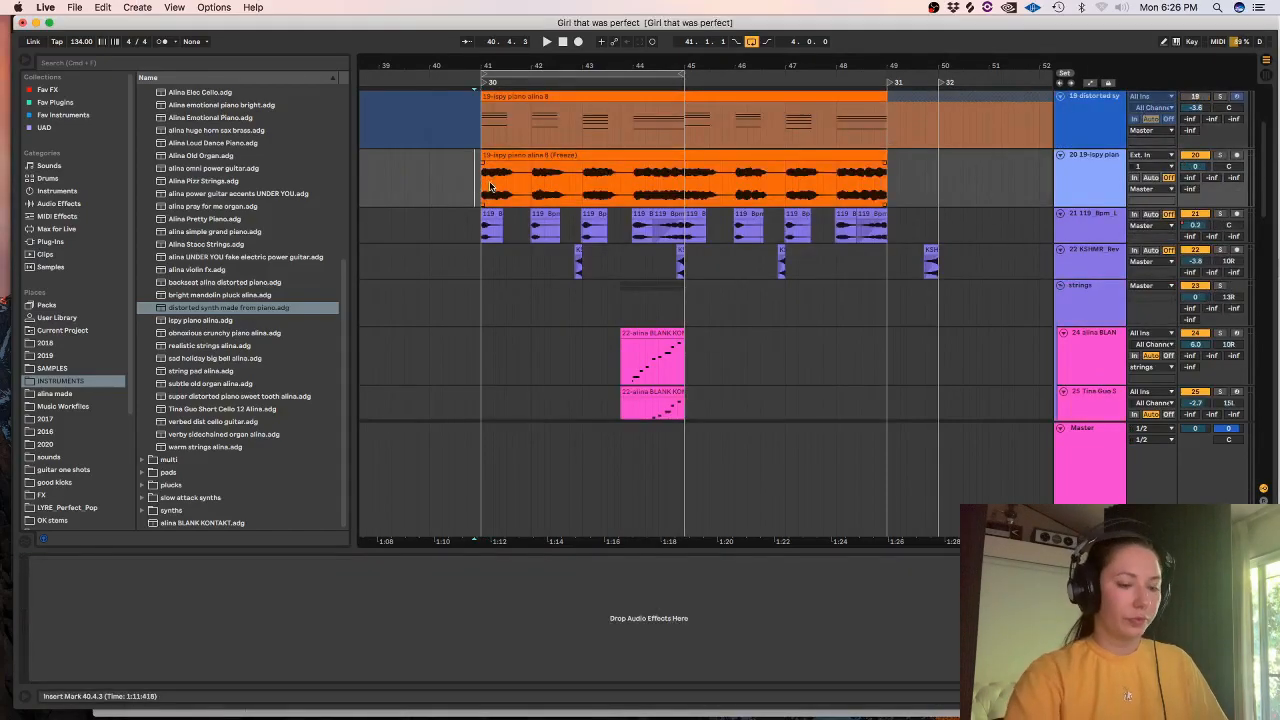
{"action": "key", "text": "plus"}
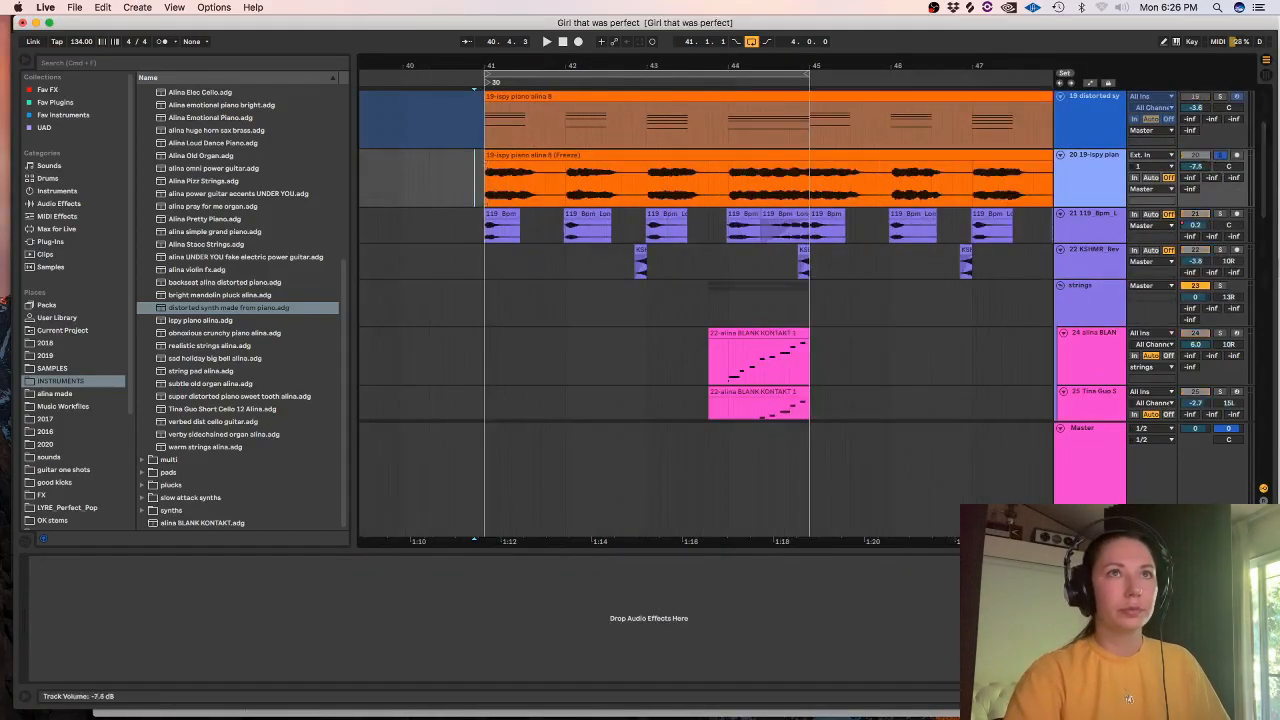
{"action": "double_click", "coordinate": [697, 162]}
{"action": "key", "text": "space"}
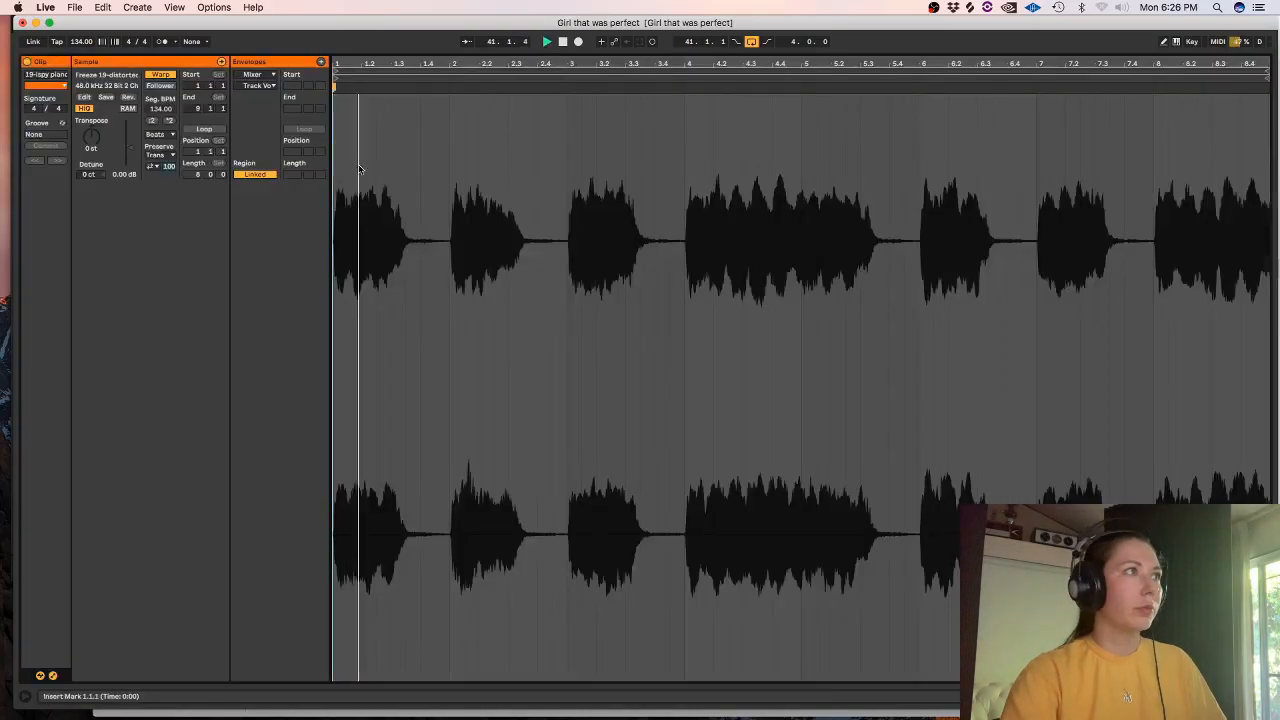
{"action": "left_click", "coordinate": [258, 75]}
{"action": "left_click", "coordinate": [264, 115]}
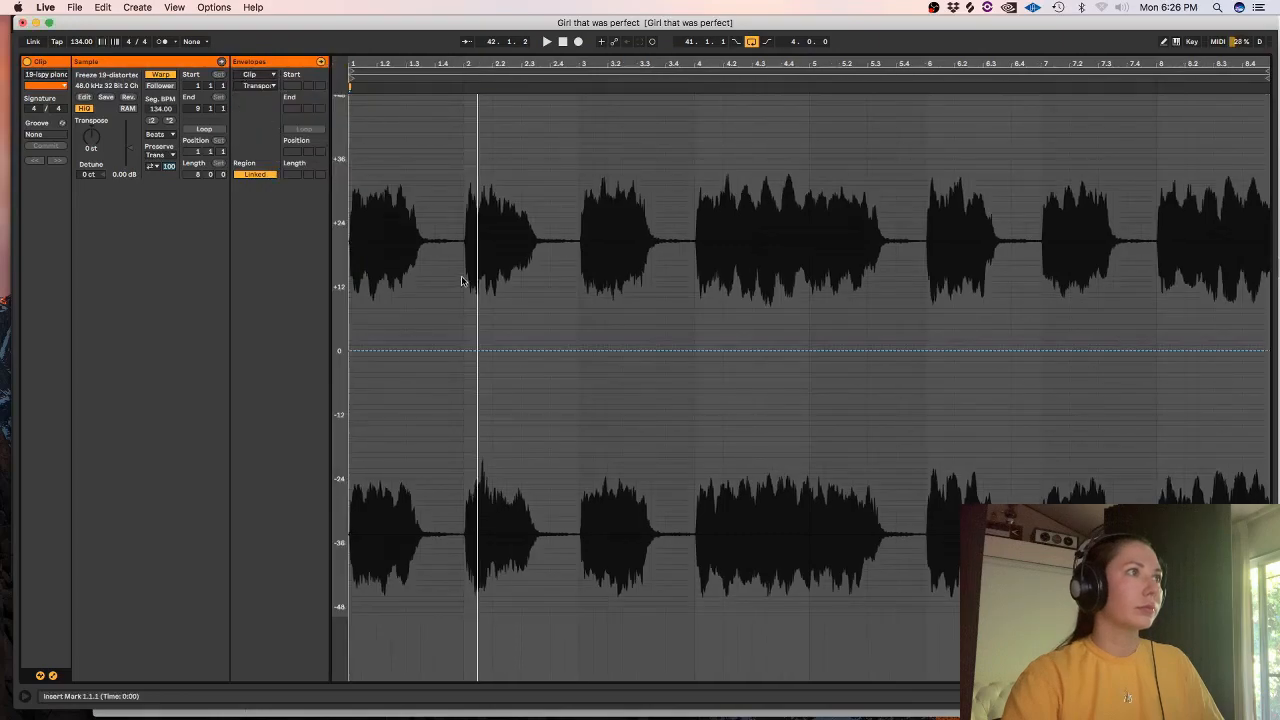
- Draw a pitch drop past -12 st after the first chord in the Transposition envelope and set the clip's warp mode to Complex
{"action": "left_click_drag", "start_coordinate": [434, 351], "coordinate": [469, 425]}
{"action": "key", "text": "space"}
{"action": "left_click", "coordinate": [156, 136]}
{"action": "left_click", "coordinate": [160, 178]}
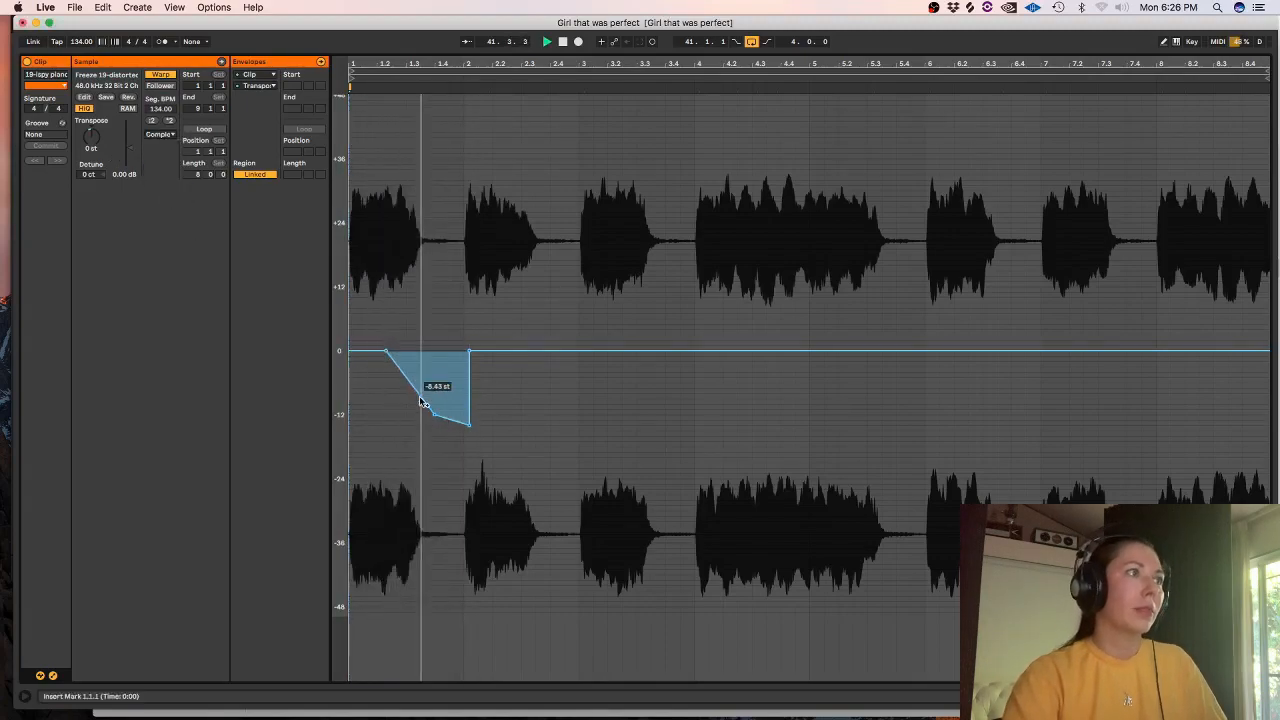
- Delay the start of the first chord's pitch drop by raising a point on the ramp to 0 st, and audition it
{"action": "key", "text": "space"}
{"action": "left_click_drag", "start_coordinate": [402, 370], "coordinate": [401, 361]}
{"action": "key", "text": "space"}
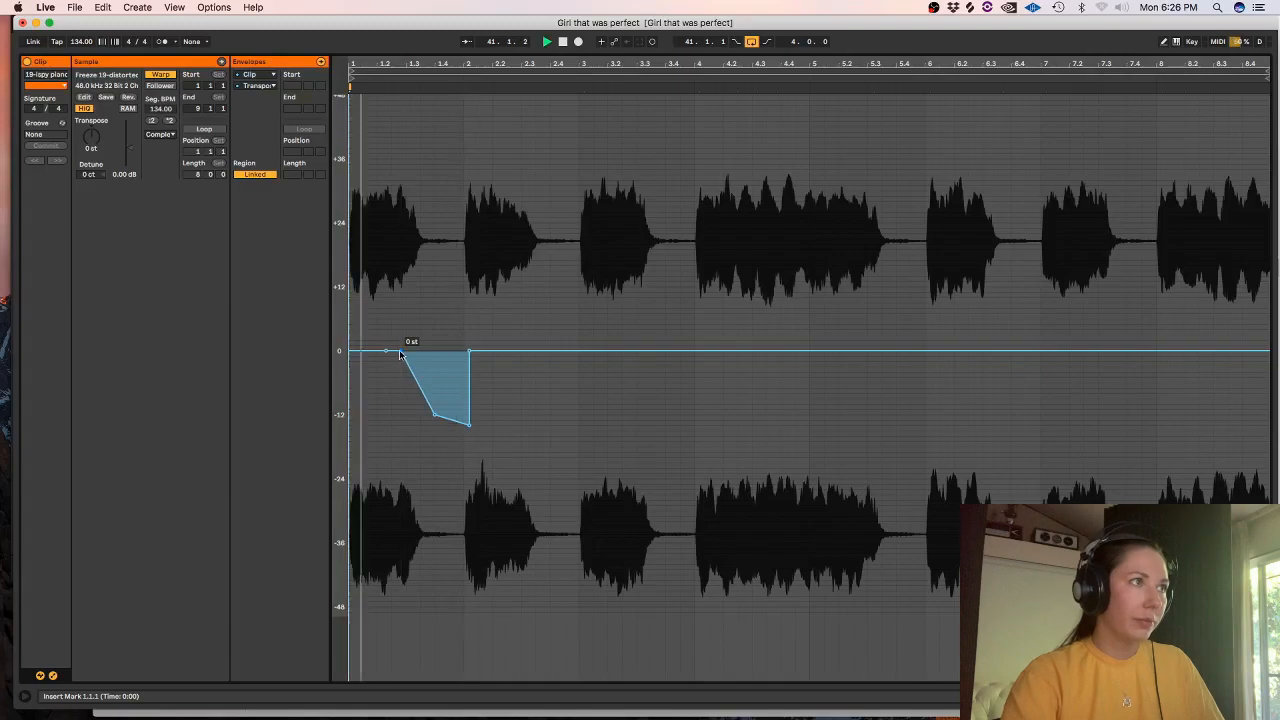
{"action": "key", "text": "space"}
- Duplicate the first chord's transposition drop onto the second and third chords of the clip
{"action": "left_click_drag", "start_coordinate": [449, 450], "coordinate": [320, 473]}
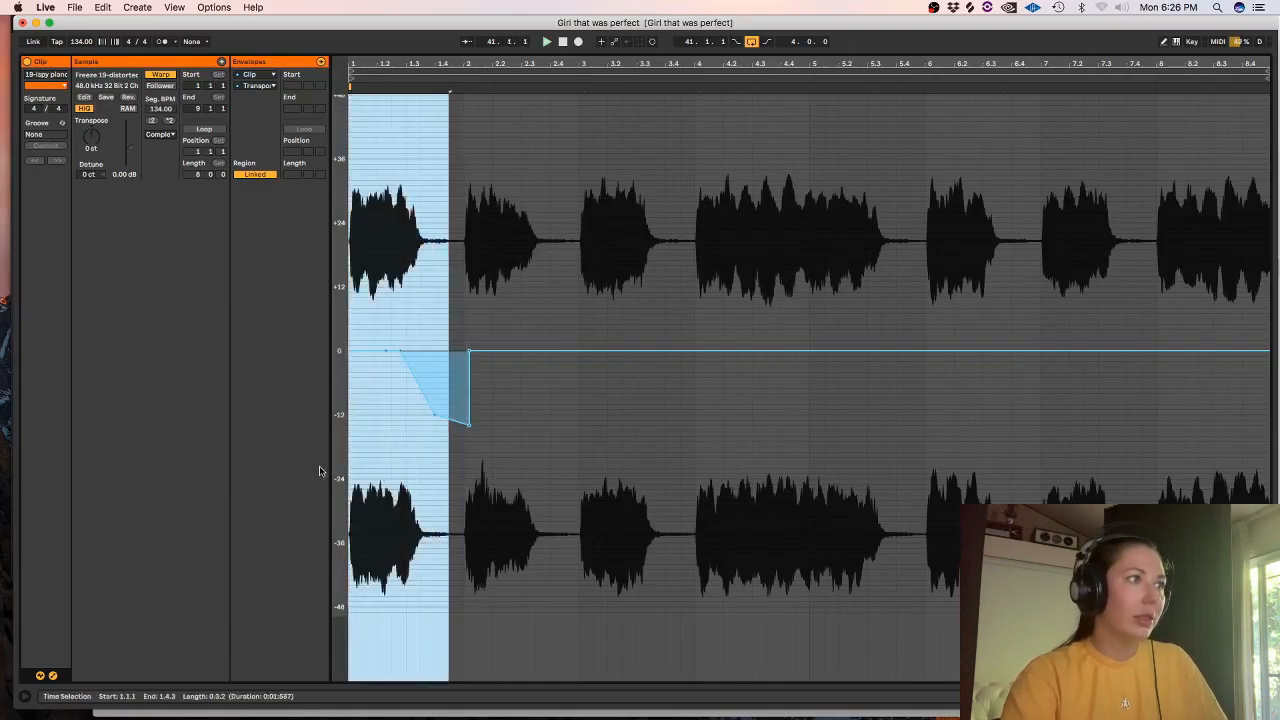
{"action": "key", "text": "super+d"}
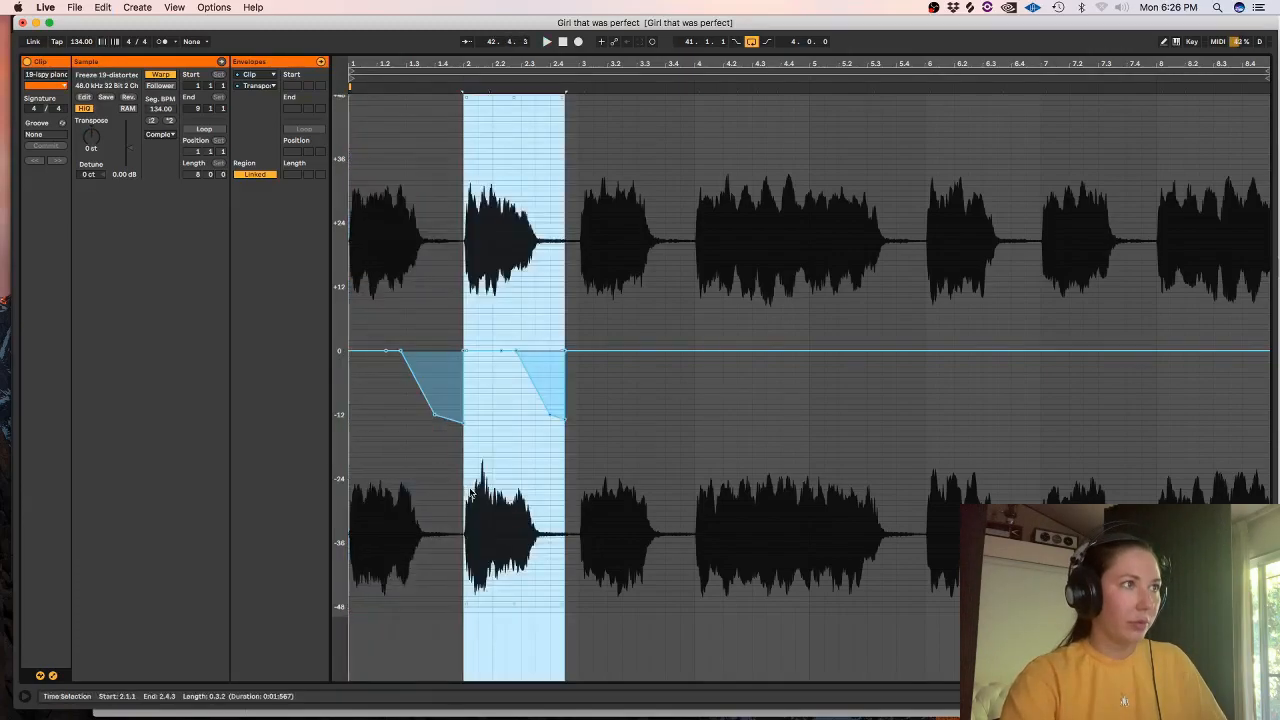
{"action": "key", "text": "space"}
{"action": "key", "text": "super+d"}
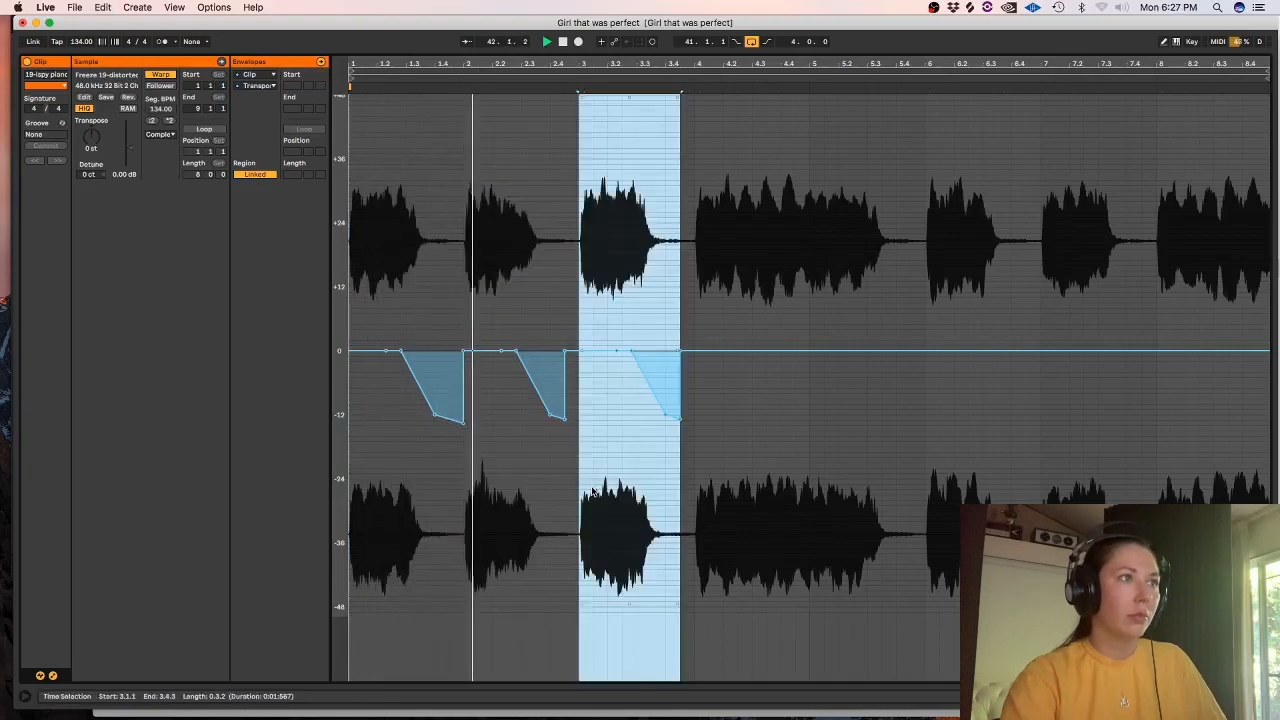
{"action": "left_click", "coordinate": [696, 447]}
{"action": "key", "text": "super+v"}
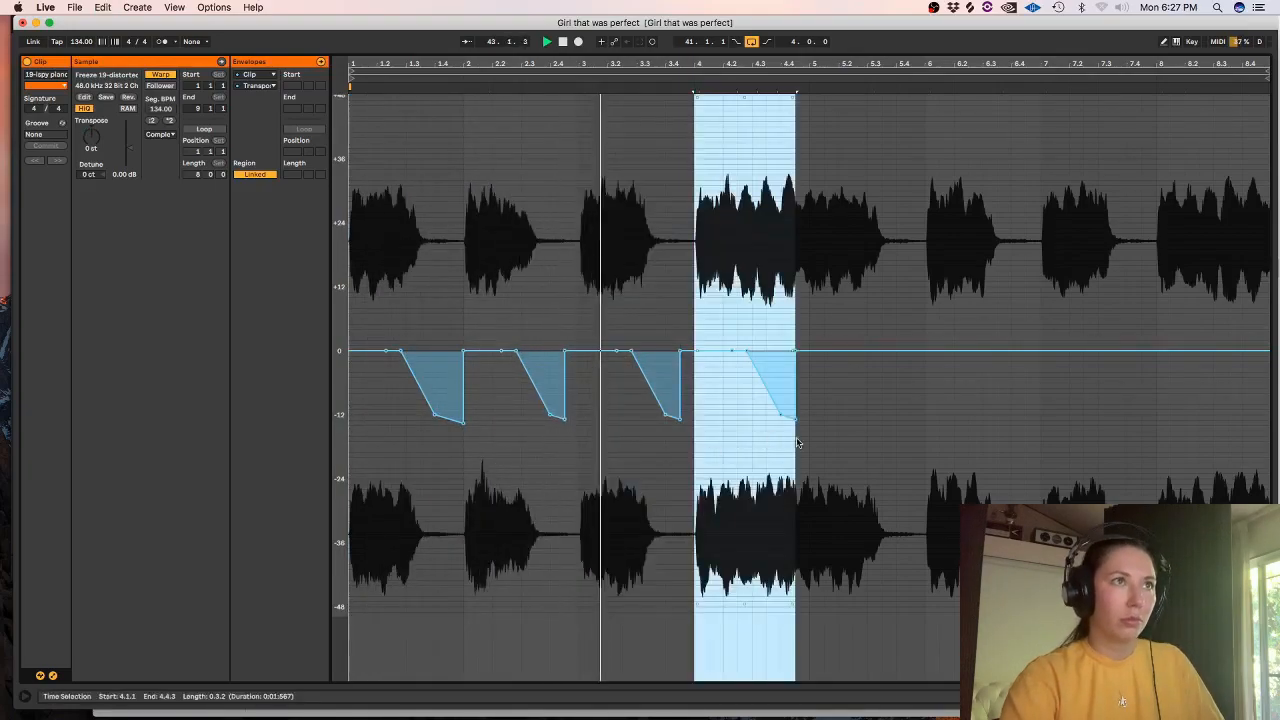
{"action": "key", "text": "super+z"}
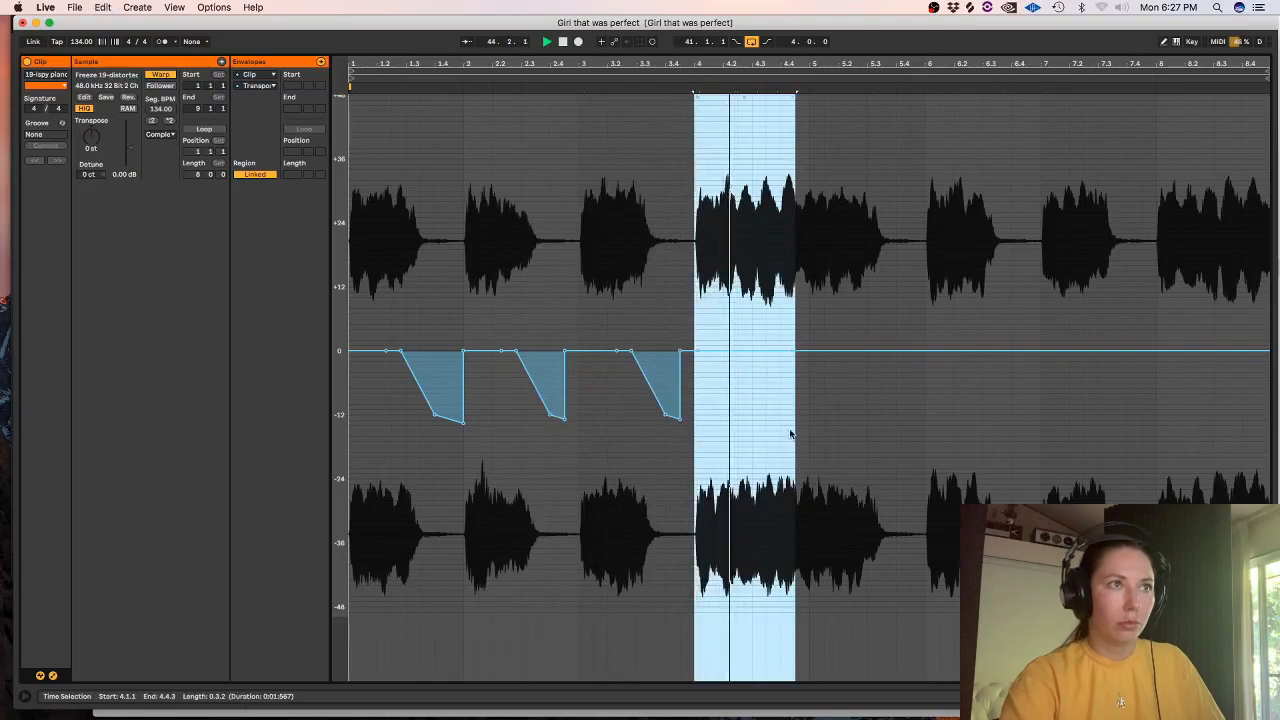
- Paste the transposition drop onto the tail of the long fourth chord and the chords from bar 6 onward, then return to the arrangement
{"action": "left_click", "coordinate": [795, 432]}
{"action": "key", "text": "super+v"}
{"action": "left_click", "coordinate": [926, 480]}
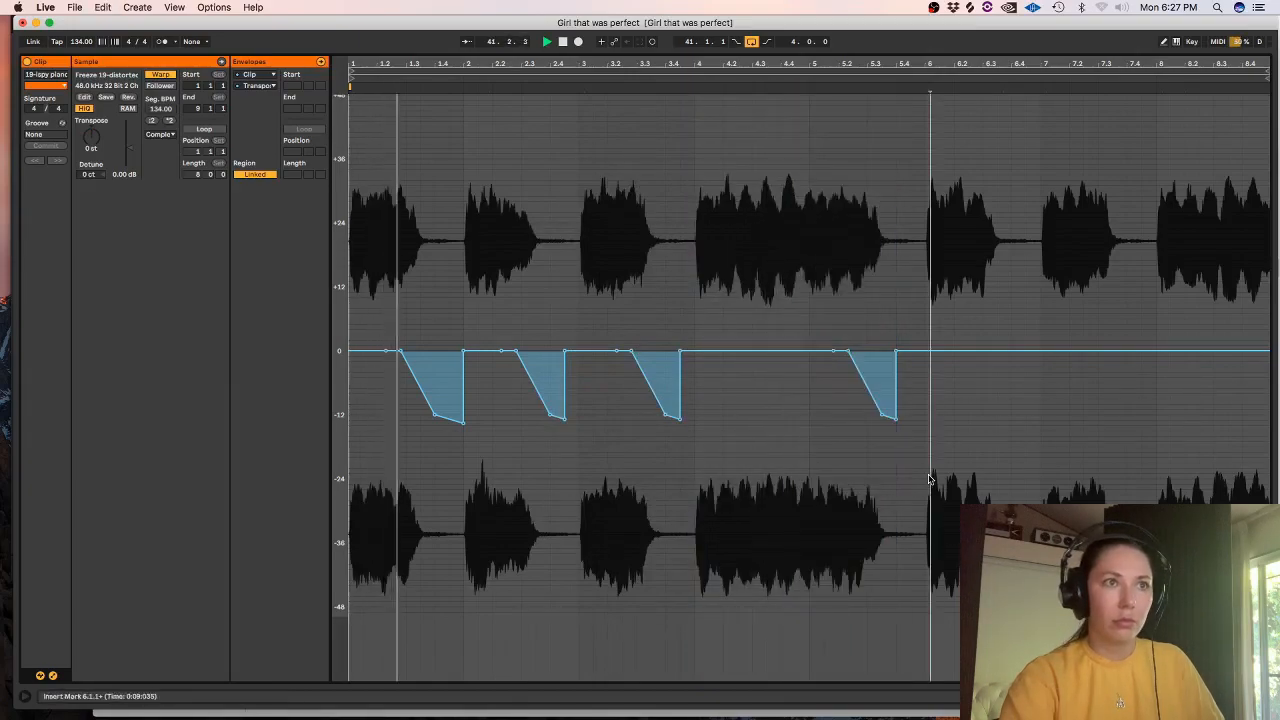
{"action": "key", "text": "super+v"}
{"action": "left_click", "coordinate": [1041, 470]}
{"action": "key", "text": "super+v"}
{"action": "left_click", "coordinate": [1157, 449]}
{"action": "key", "text": "shift+Tab"}
- Rename the frozen audio track 20 as "piano synth"
{"action": "left_click", "coordinate": [456, 126]}
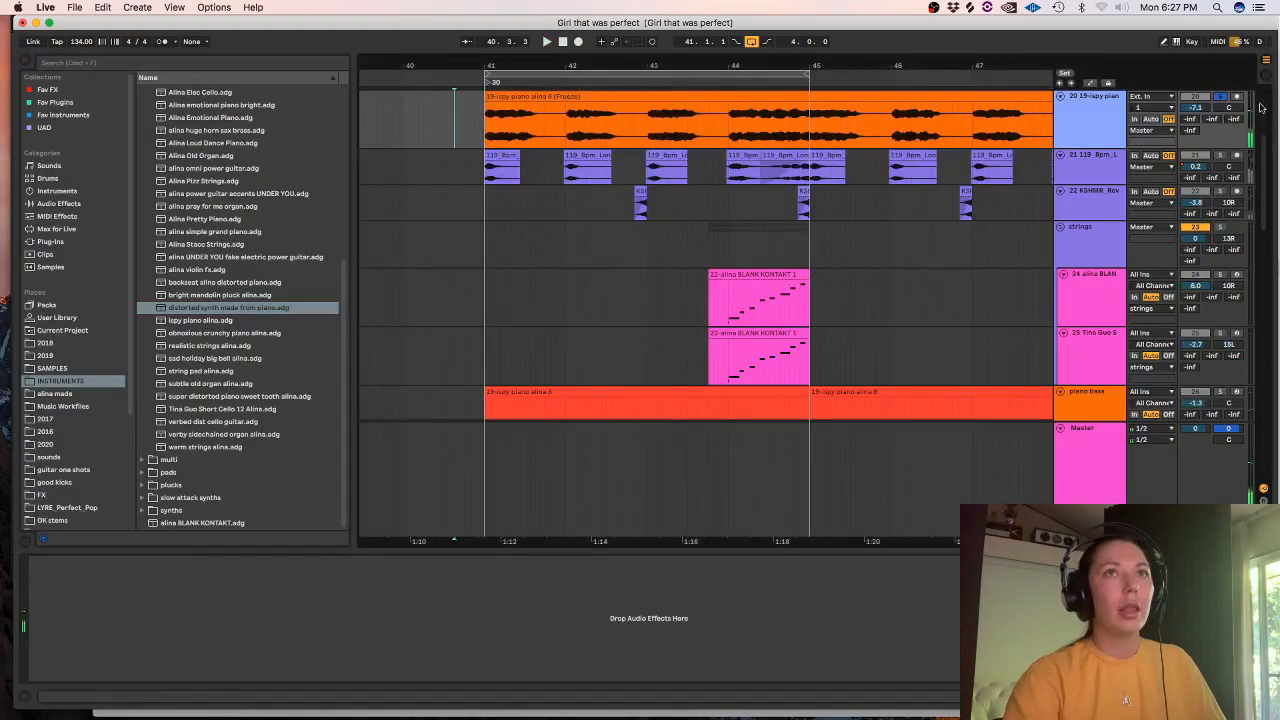
{"action": "left_click", "coordinate": [1088, 123]}
{"action": "key", "text": "super+r"}
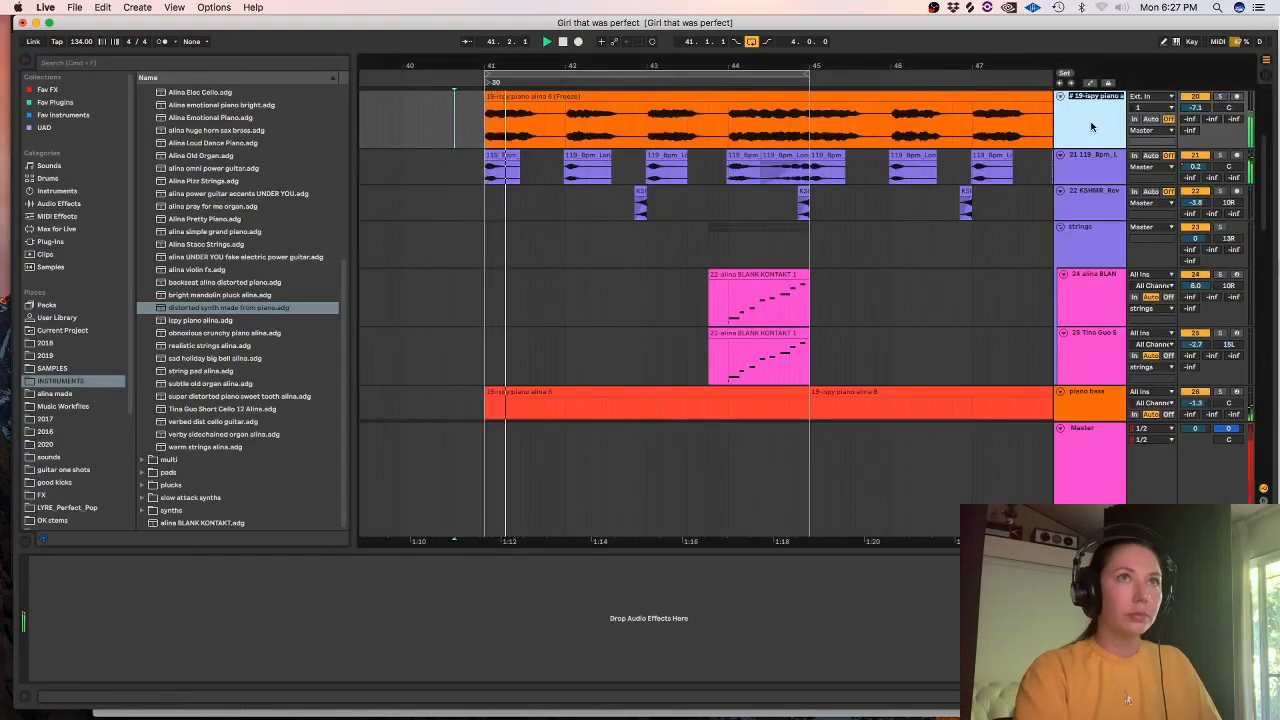
{"action": "type", "text": "piano synth"}
{"action": "key", "text": "Return"}
- Search the browser for "imager" and add iZotope Ozone 7 Imager to the piano synth track
{"action": "scroll", "coordinate": [1262, 165], "scroll_direction": "up", "scroll_amount": 3}
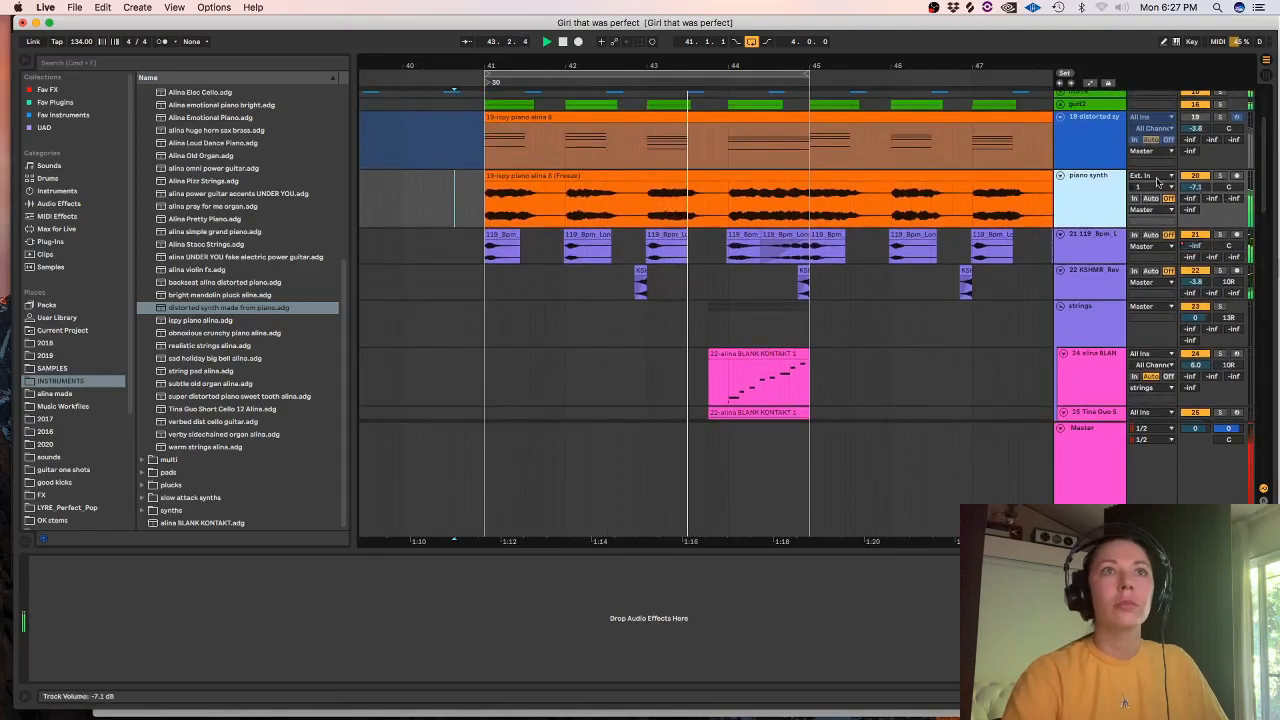
{"action": "left_click", "coordinate": [328, 64]}
{"action": "type", "text": "imager"}
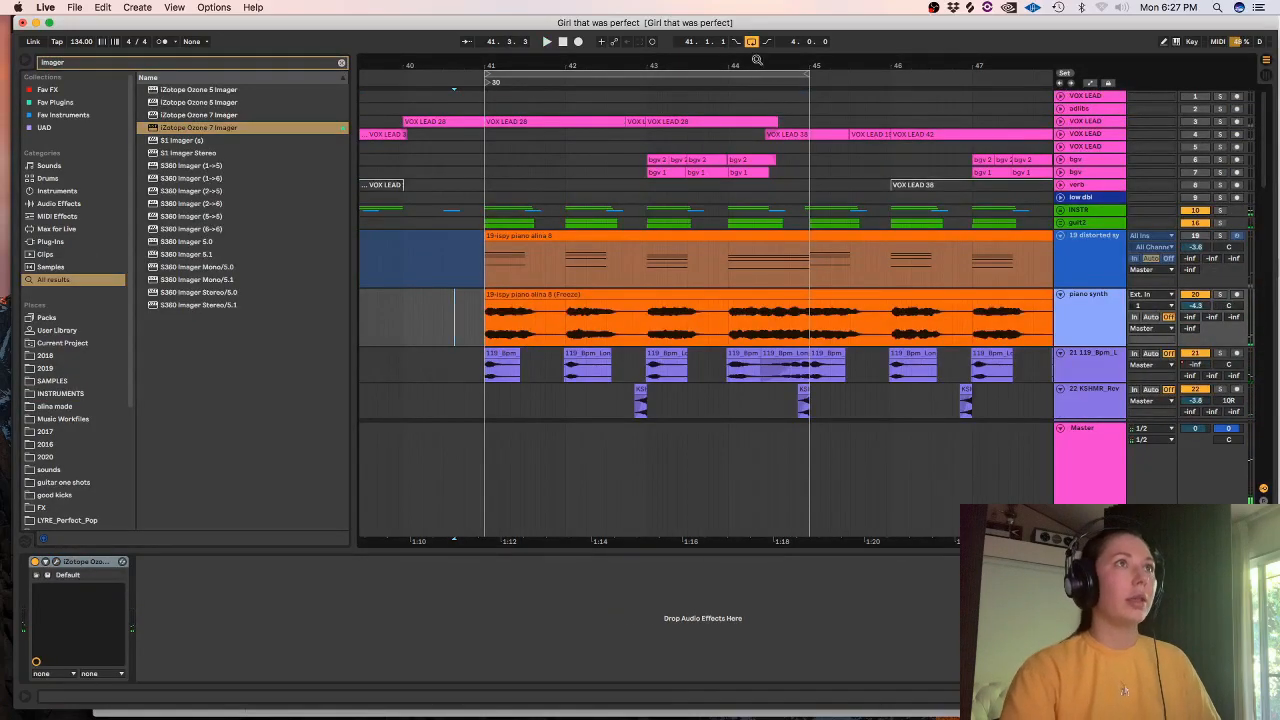
{"action": "left_click", "coordinate": [369, 172]}
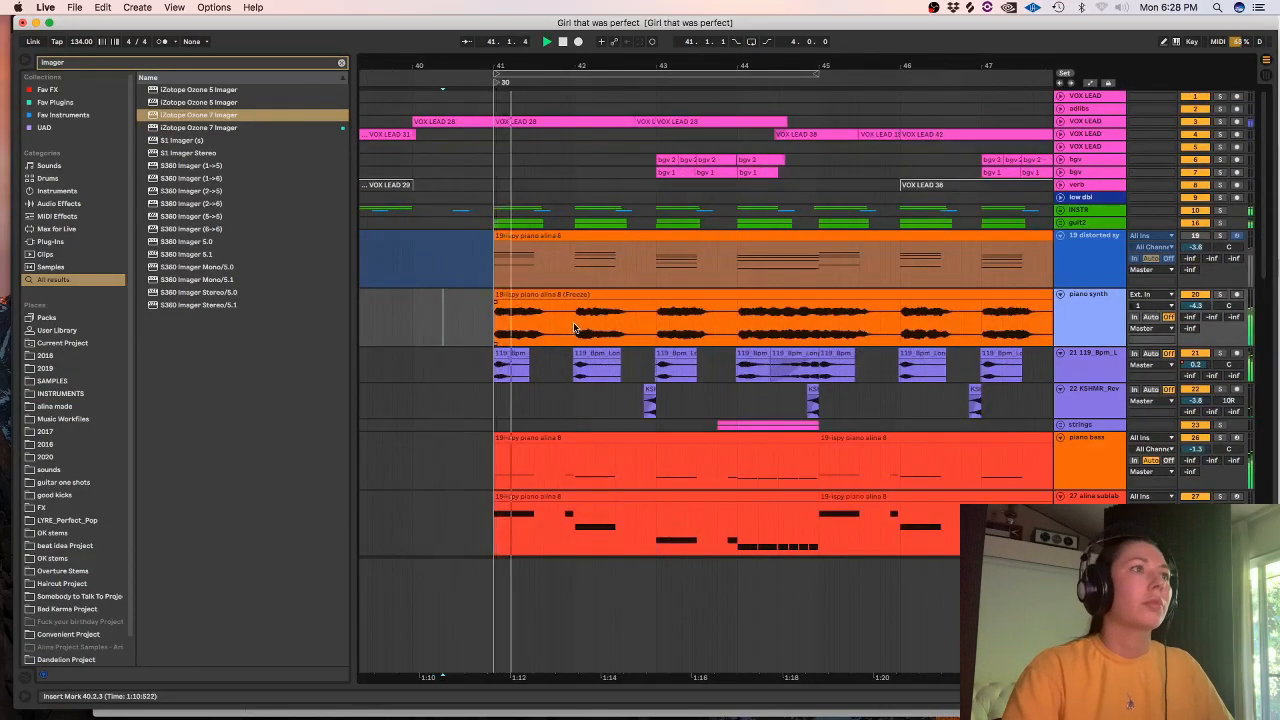
- Cut out the gaps after each of the first three chords in the piano synth clip, in bars 41 to 43
{"action": "left_click_drag", "start_coordinate": [578, 329], "coordinate": [549, 330]}
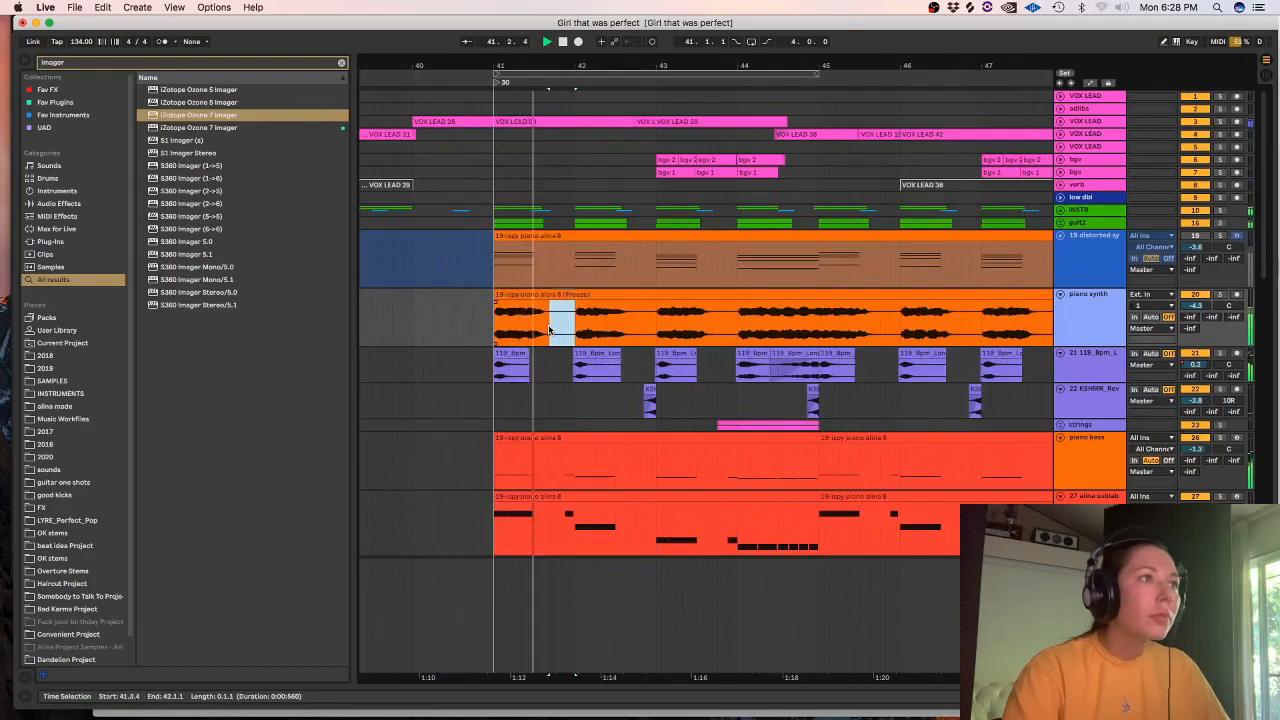
{"action": "key", "text": "Delete"}
{"action": "left_click_drag", "start_coordinate": [650, 333], "coordinate": [630, 335]}
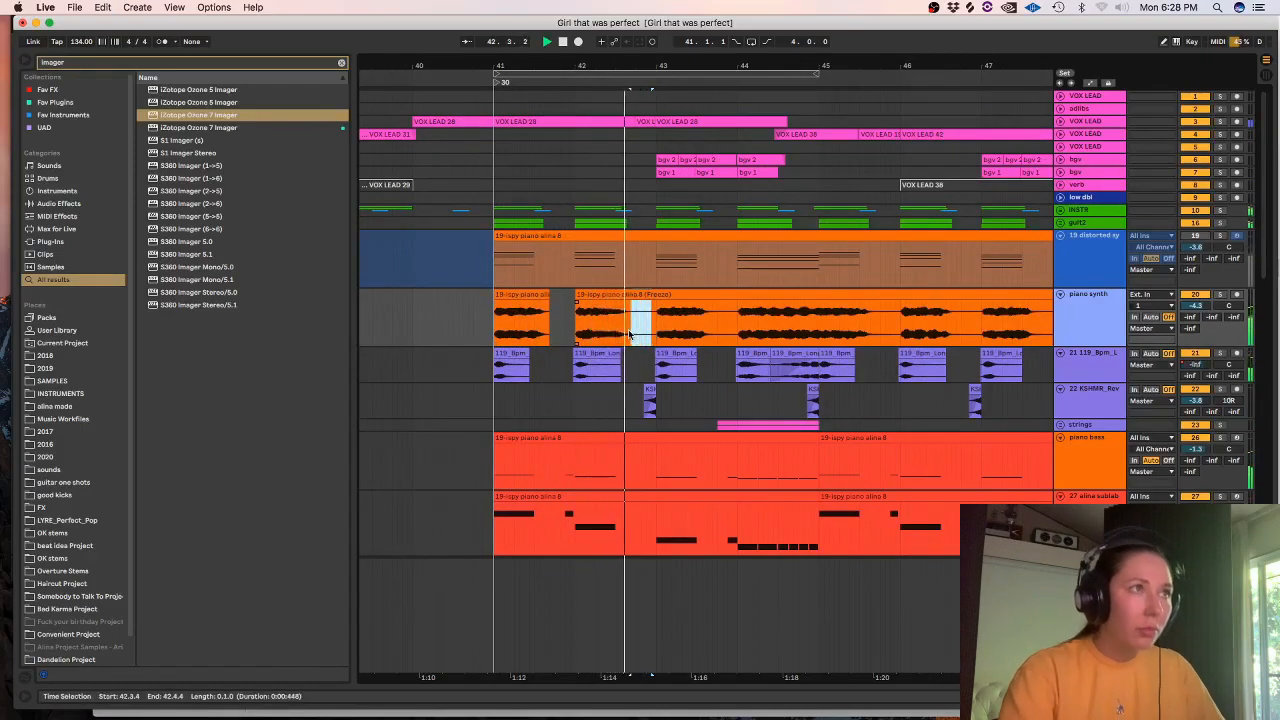
{"action": "key", "text": "Delete"}
{"action": "left_click_drag", "start_coordinate": [737, 325], "coordinate": [713, 323]}
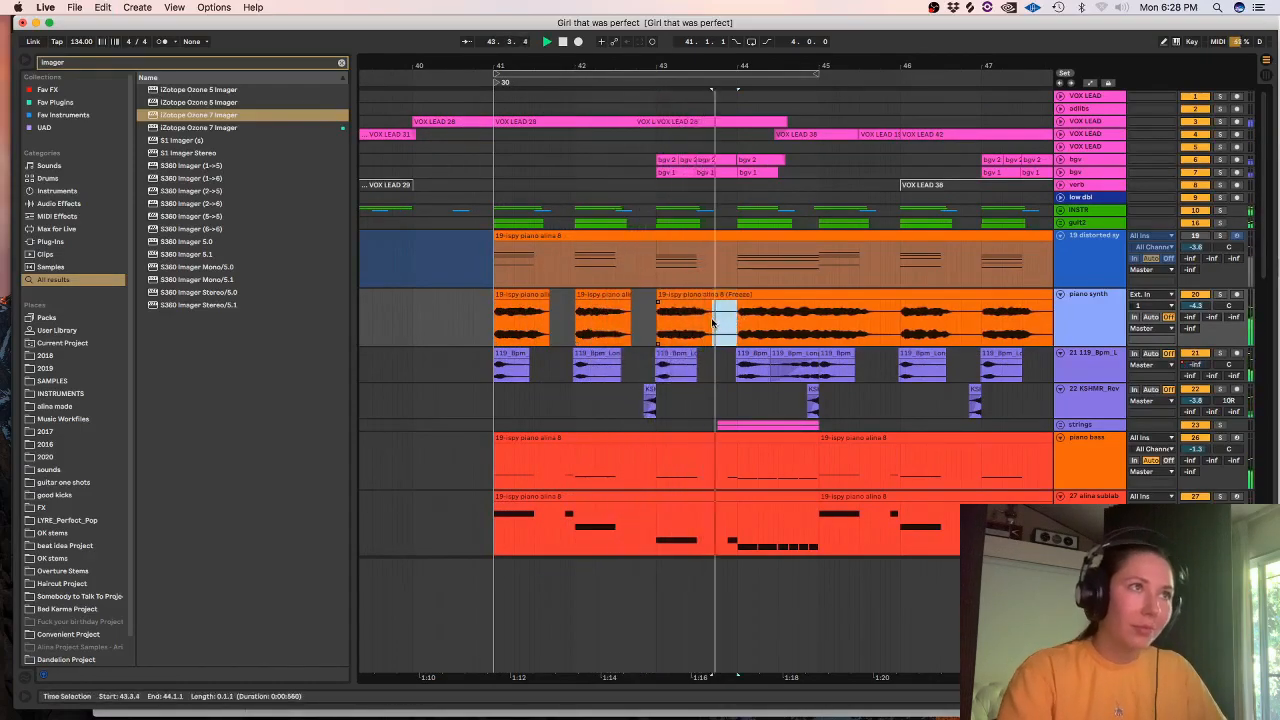
{"action": "key", "text": "Delete"}
- Cut out the gaps after the remaining piano synth chords, from the end of bar 45 onward
{"action": "left_click_drag", "start_coordinate": [895, 323], "coordinate": [871, 323]}
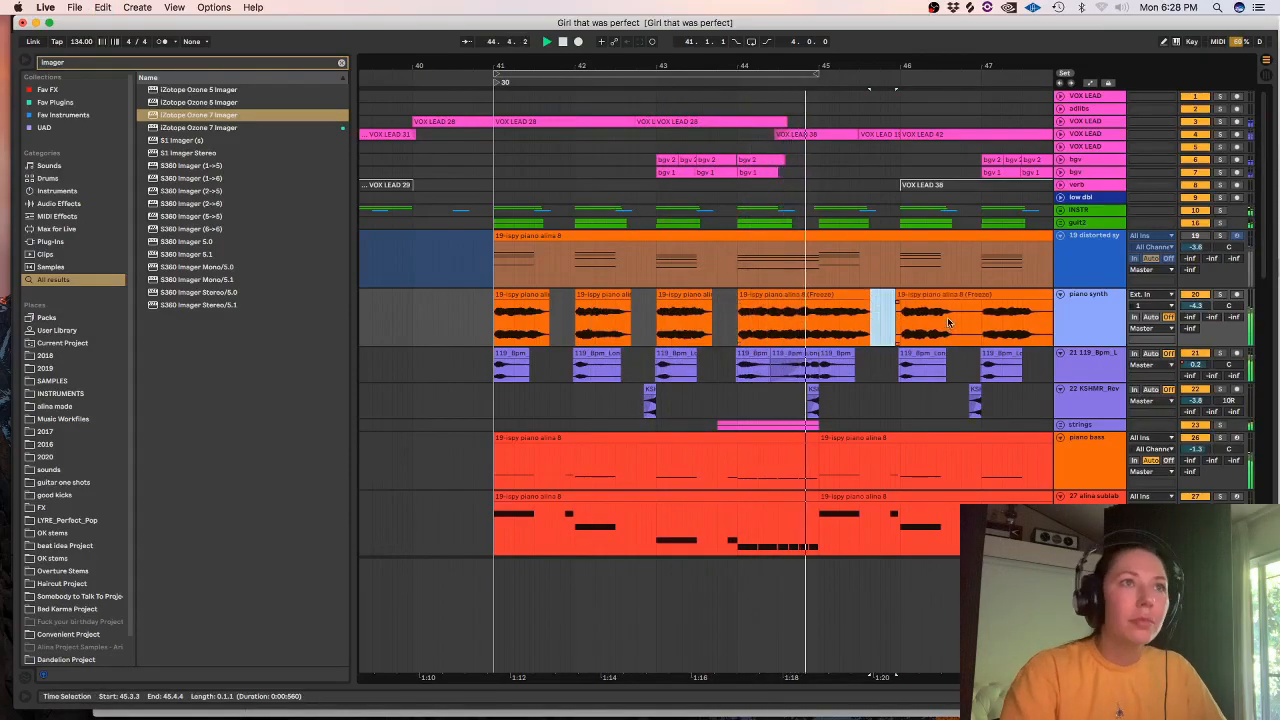
{"action": "key", "text": "Delete"}
{"action": "left_click_drag", "start_coordinate": [980, 323], "coordinate": [956, 323]}
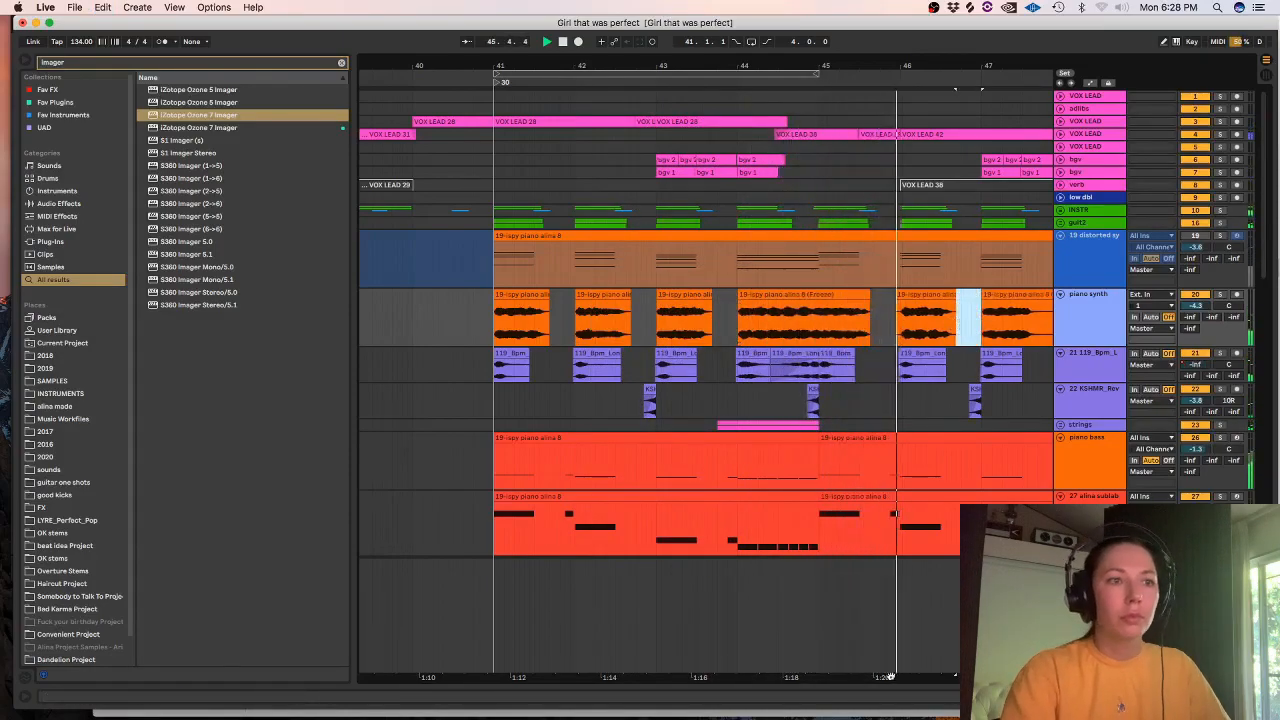
{"action": "key", "text": "Delete"}
{"action": "left_click_drag", "start_coordinate": [768, 323], "coordinate": [745, 323]}
{"action": "left_click", "coordinate": [940, 324]}
{"action": "key", "text": "minus"}
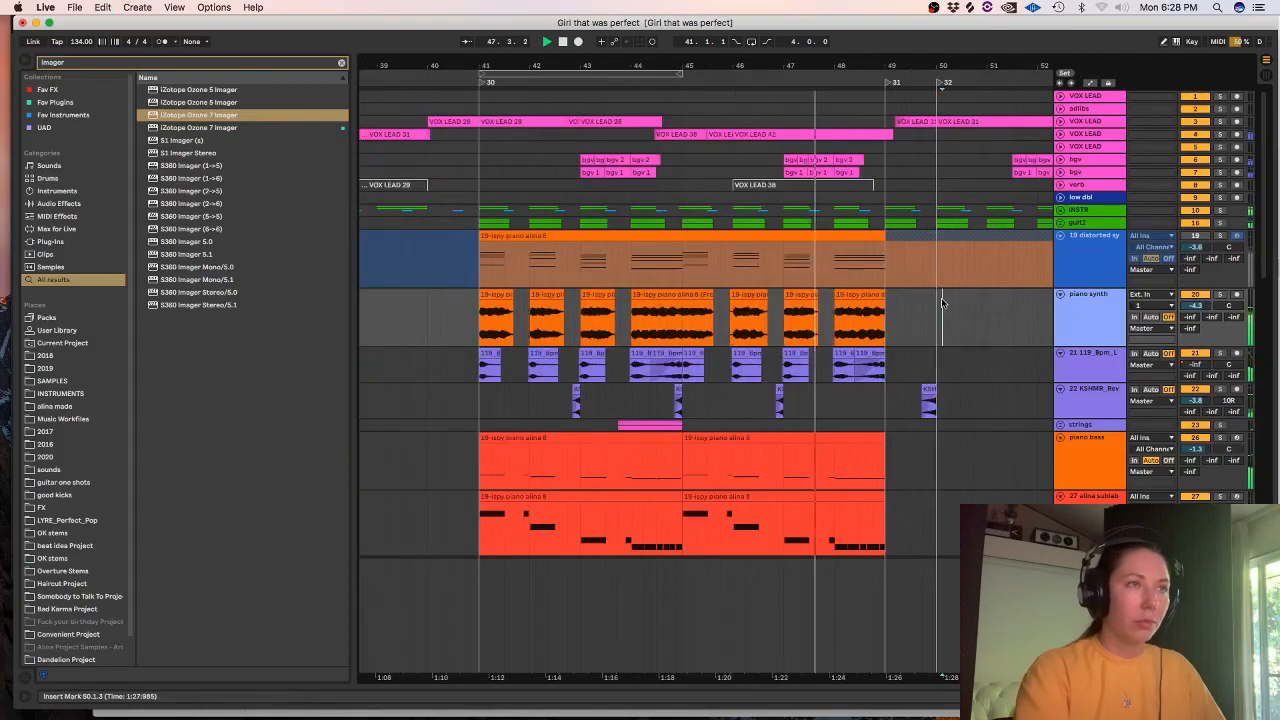
- Move the ungrouped tracks from the distorted synth down through the snare group into the INSTR group
{"action": "left_click", "coordinate": [1085, 222]}
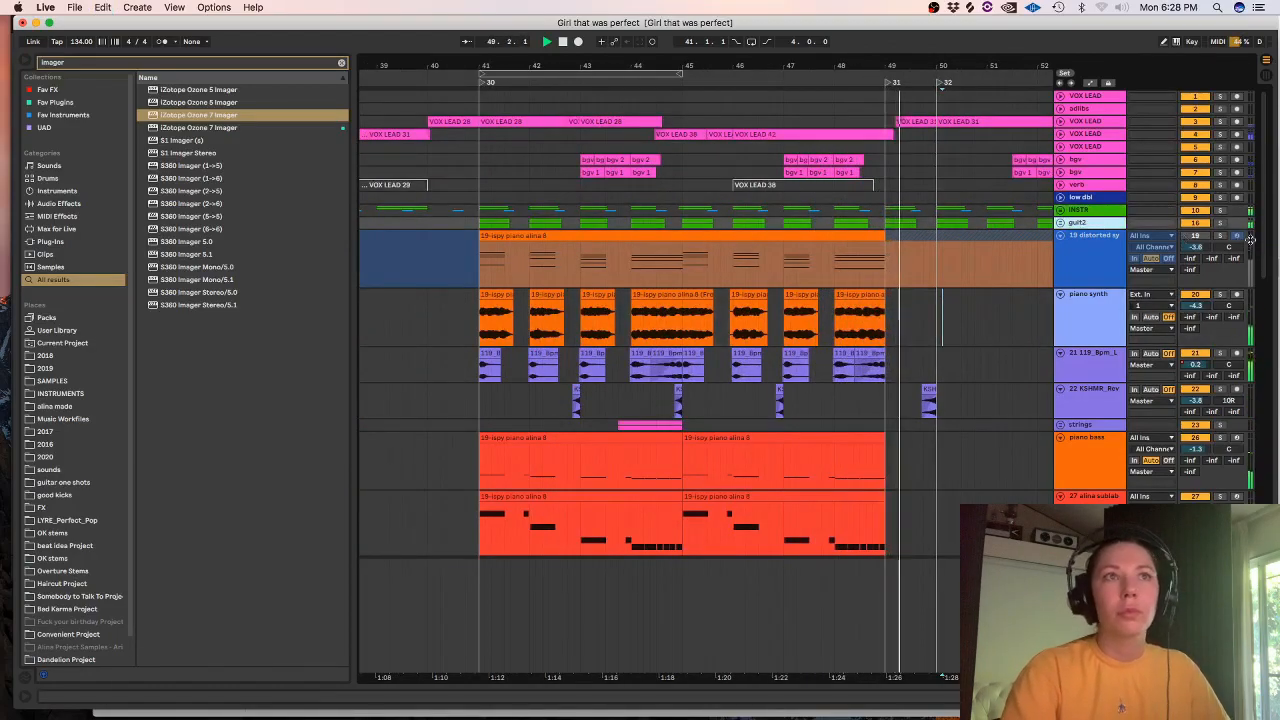
{"action": "scroll", "coordinate": [1248, 336], "scroll_direction": "down", "scroll_amount": 5}
{"action": "scroll", "coordinate": [1248, 336], "scroll_direction": "down", "scroll_amount": 1}
{"action": "left_click", "coordinate": [1061, 365]}
{"action": "scroll", "coordinate": [1263, 325], "scroll_direction": "down", "scroll_amount": 8}
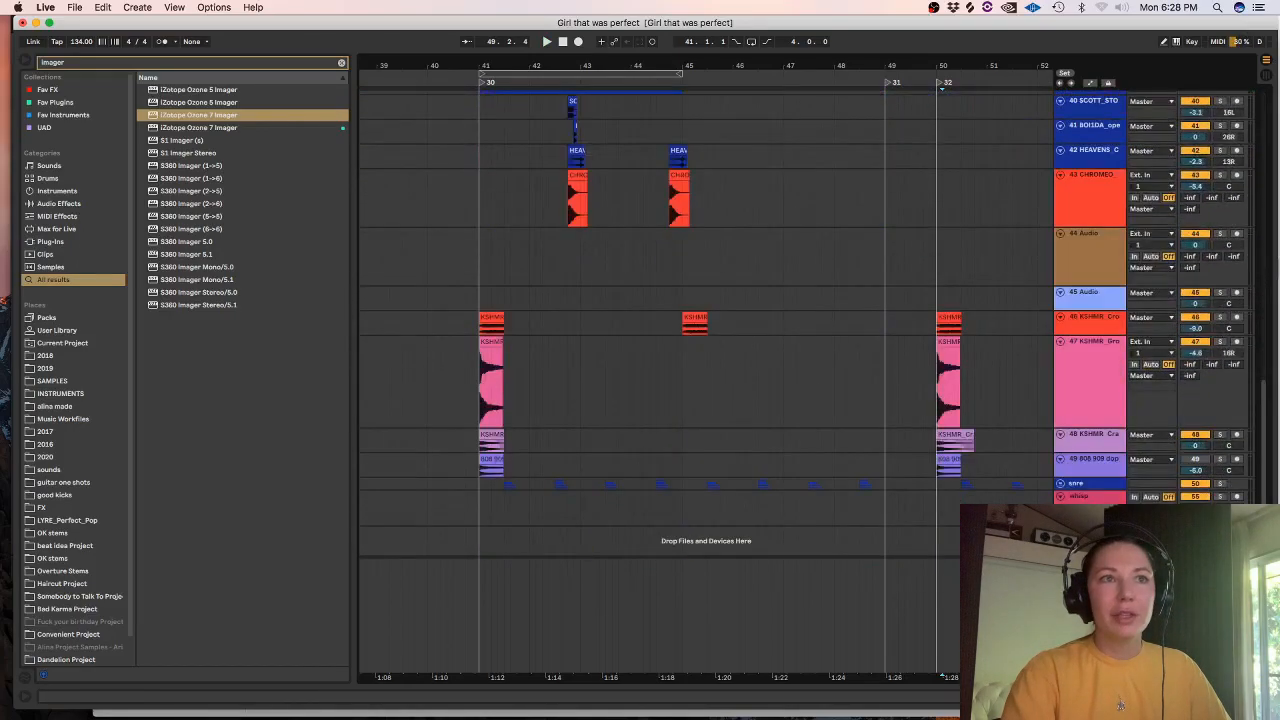
{"action": "left_click", "coordinate": [1103, 484]}
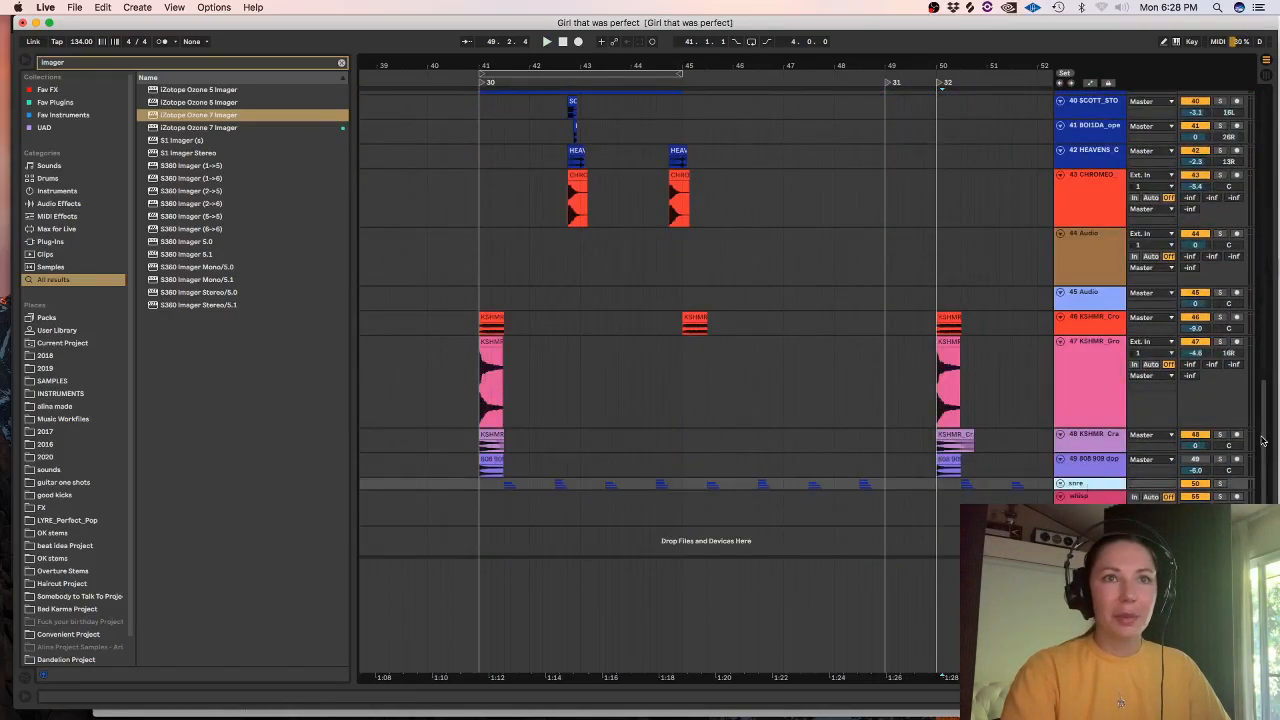
{"action": "left_click_drag", "start_coordinate": [1263, 441], "coordinate": [1251, 133]}
{"action": "left_click", "coordinate": [1080, 213]}
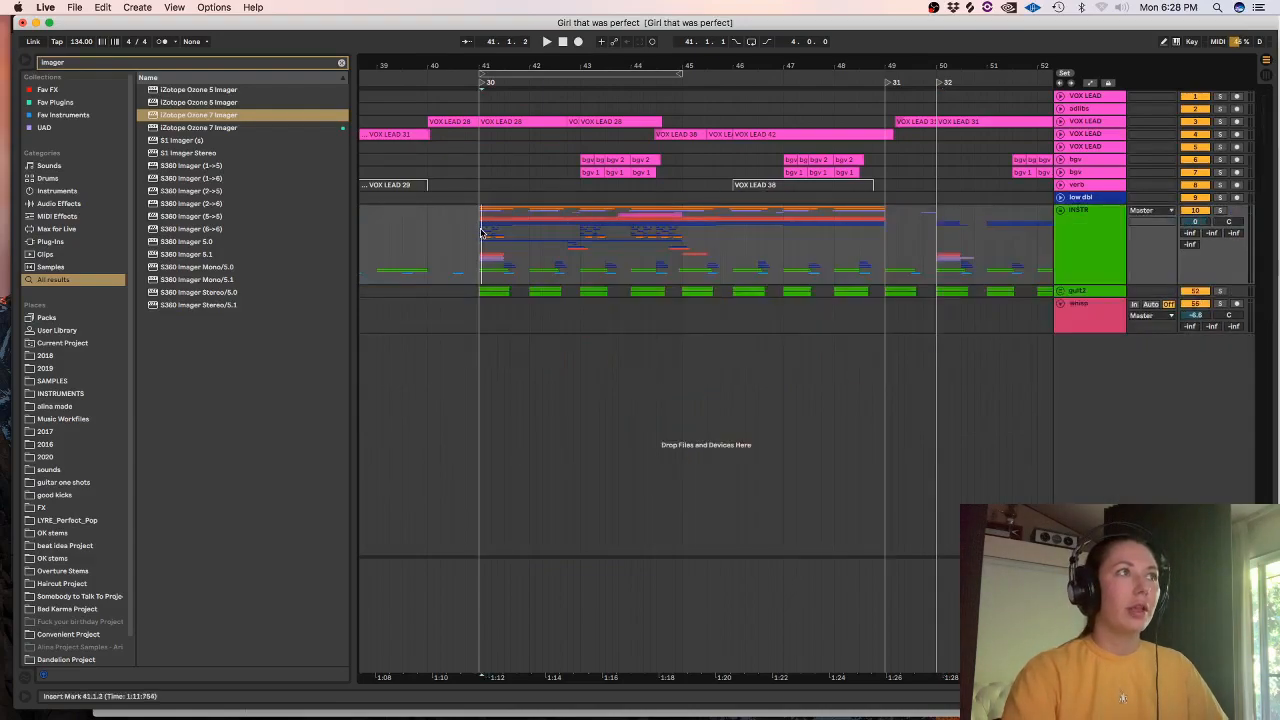
{"action": "double_click", "coordinate": [1074, 208]}
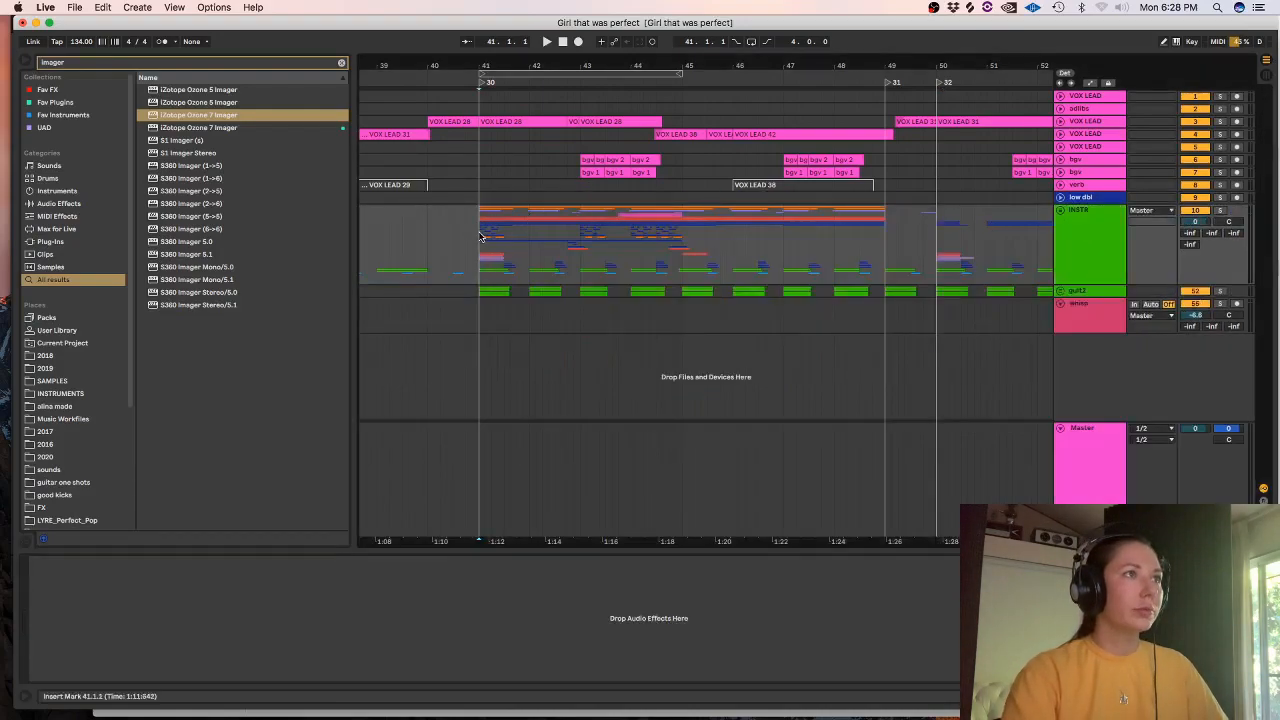
- Loop playback from bar 41 to bar 45, search the browser for "equa" and add Equalize to the INSTR group
{"action": "left_click_drag", "start_coordinate": [479, 237], "coordinate": [685, 242]}
{"action": "key", "text": "super+l"}
{"action": "key", "text": "space"}
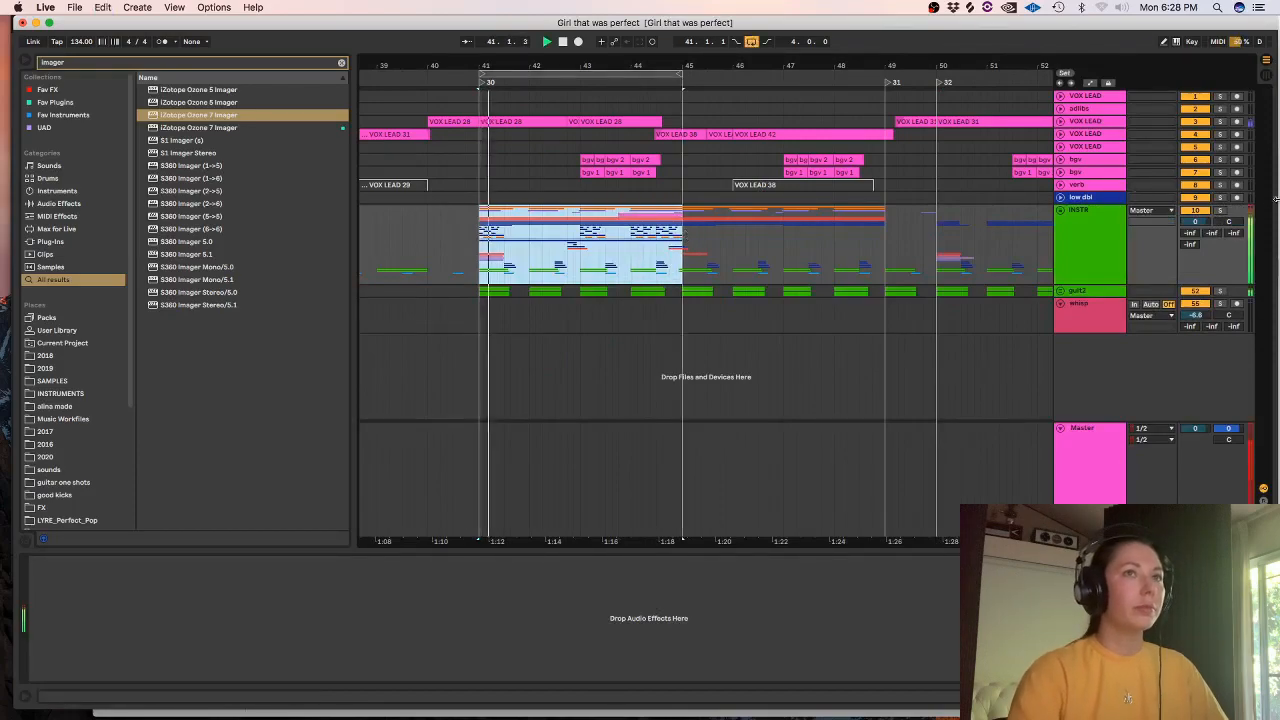
{"action": "left_click", "coordinate": [110, 62]}
{"action": "type", "text": "equa"}
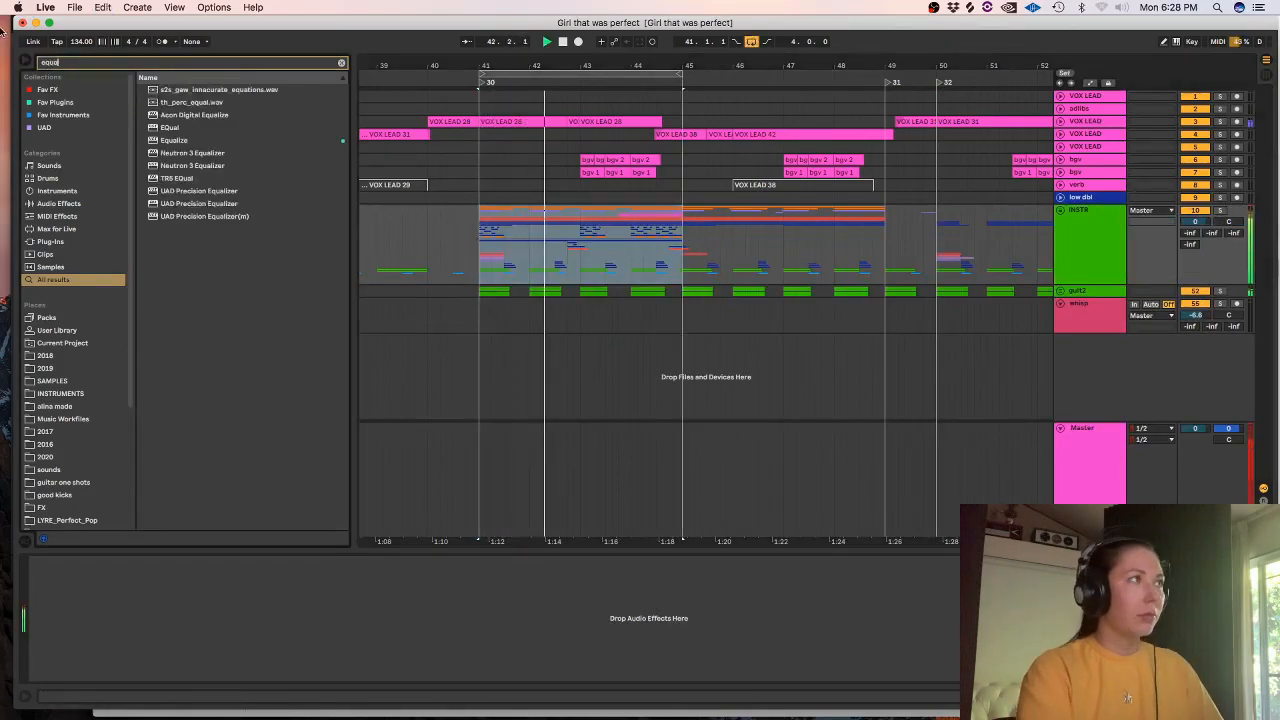
{"action": "key", "text": "Down"}
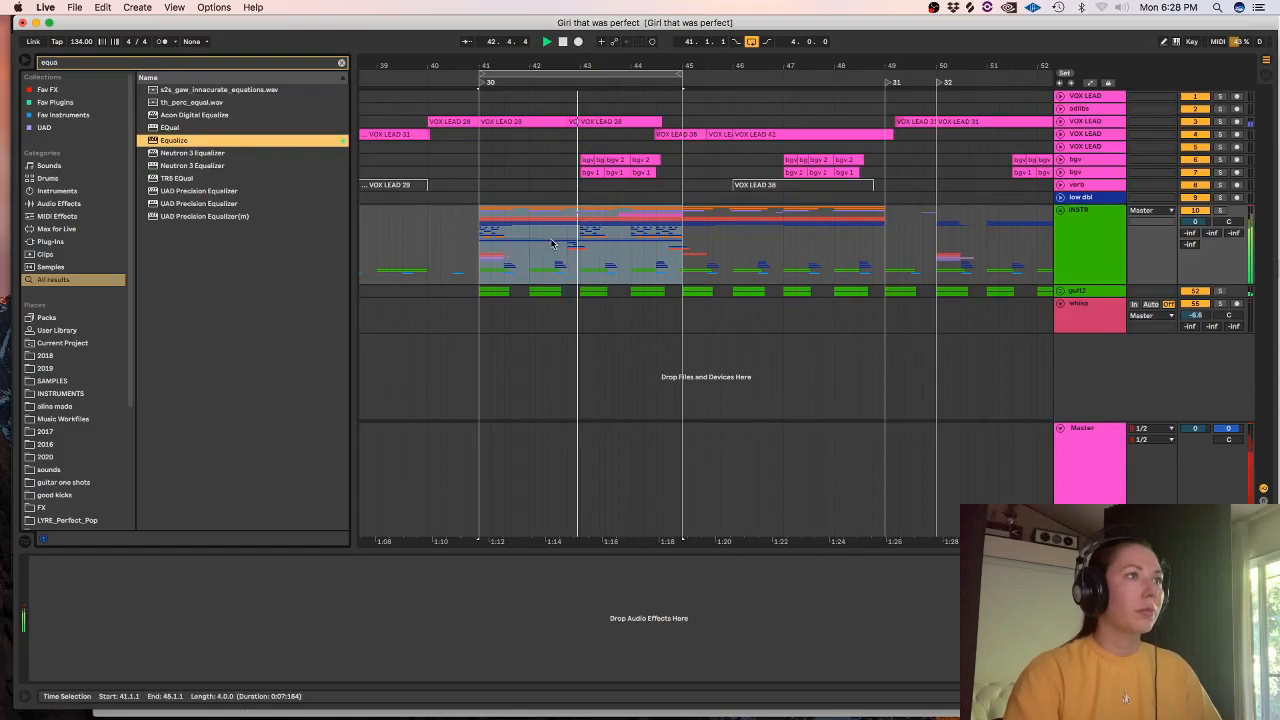
{"action": "key", "text": "Return"}
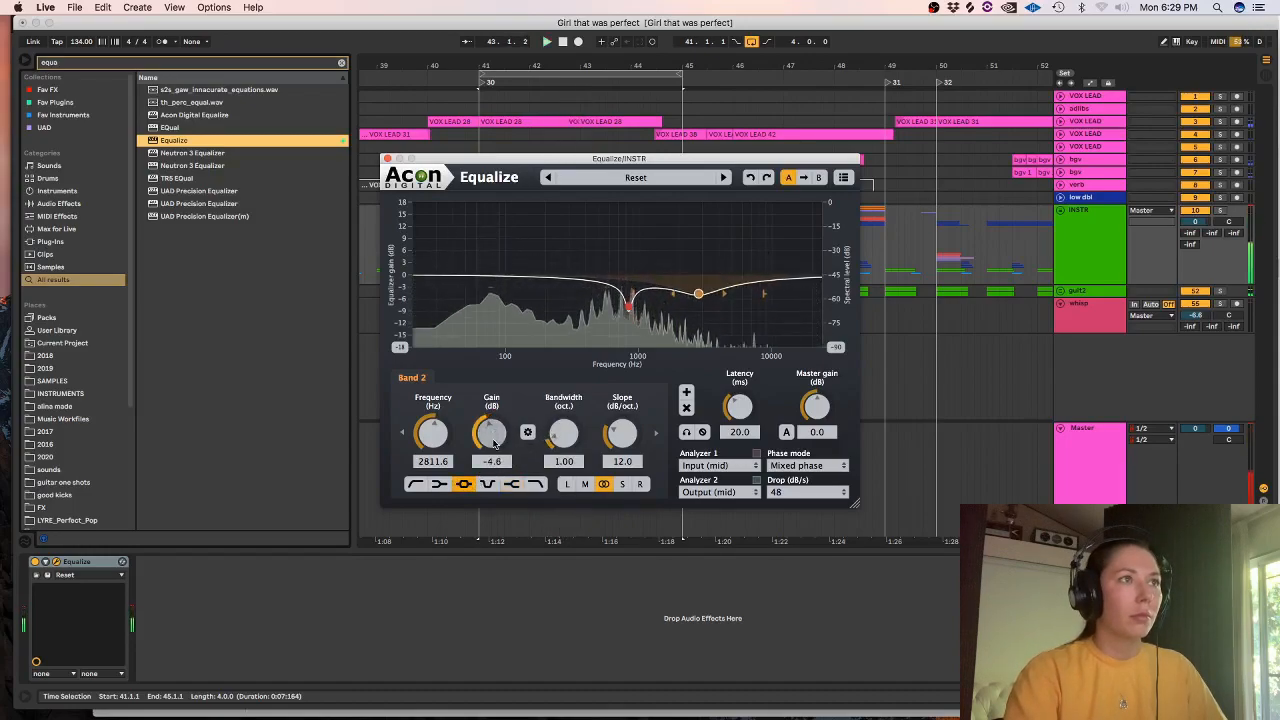
- Set the 2811.6 Hz band of the INSTR equalizer to -8.2 dB gain and 0.04 octave bandwidth, on the mid channel only
{"action": "left_click_drag", "start_coordinate": [493, 443], "coordinate": [567, 420]}
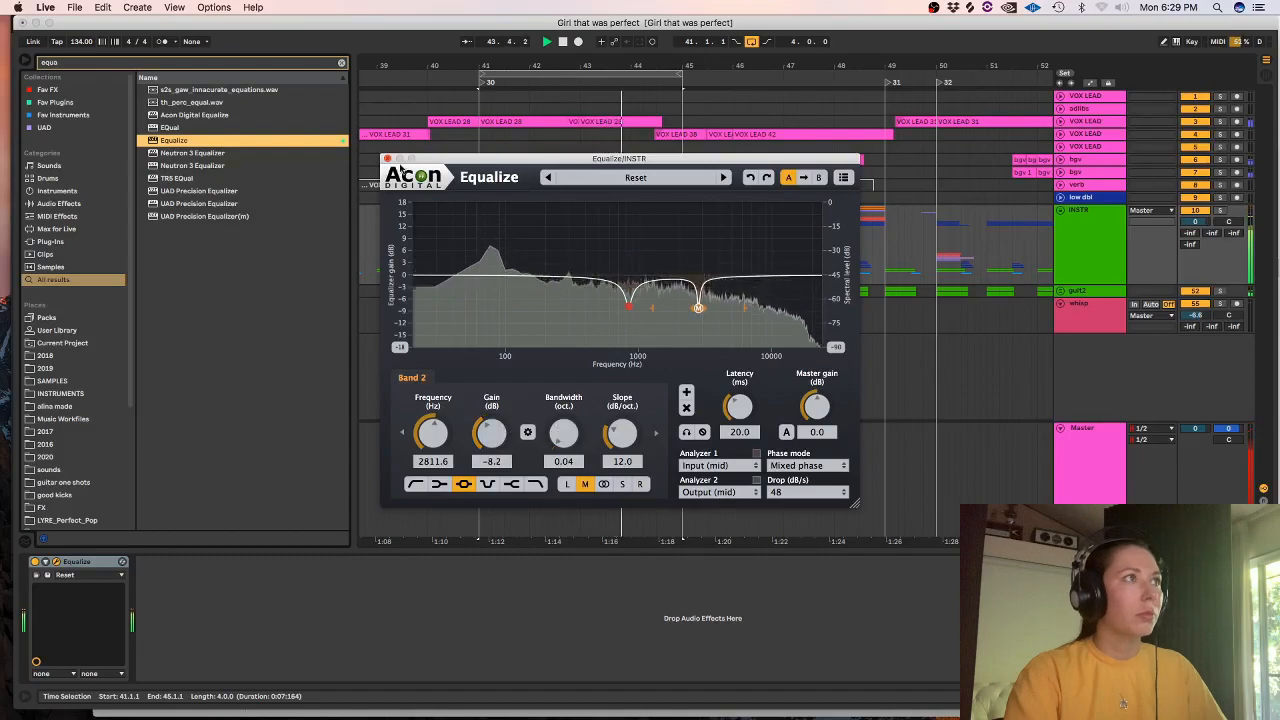
{"action": "left_click", "coordinate": [388, 159]}
- Unfold the INSTR group and deactivate the pizzicato chord clips at bars 46 and 48 on track 13
{"action": "left_click", "coordinate": [1060, 210]}
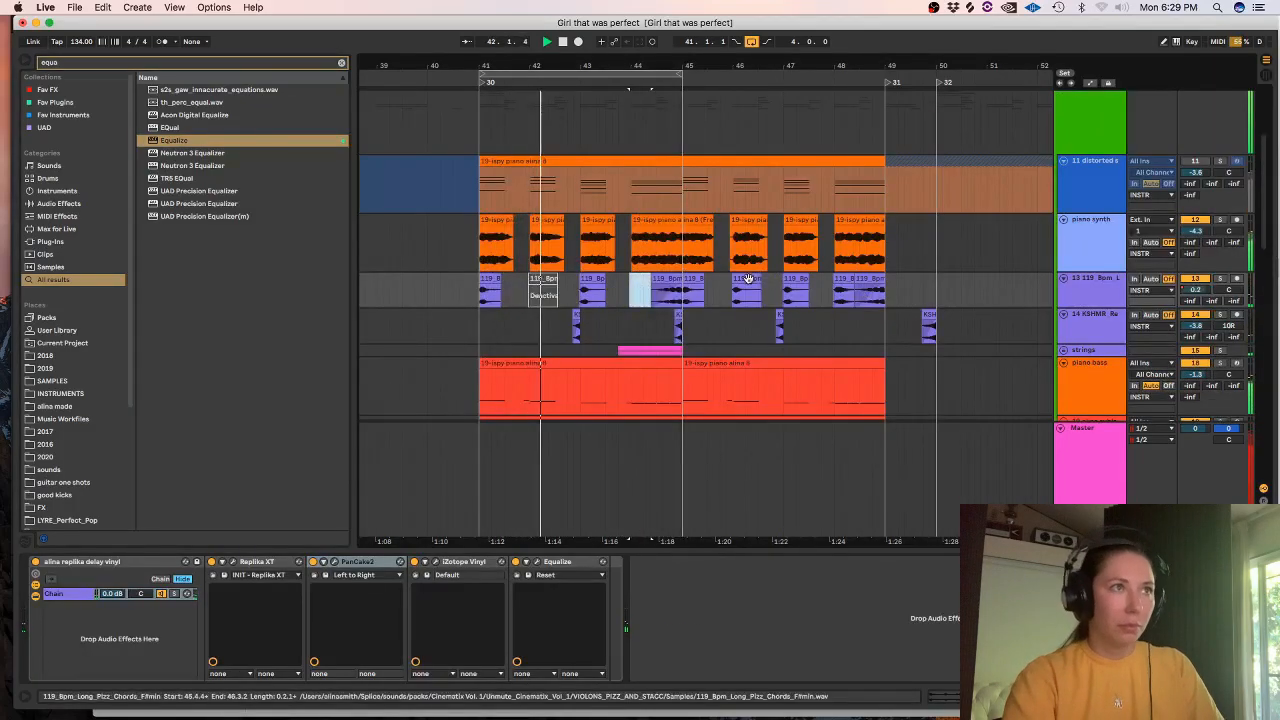
{"action": "left_click", "coordinate": [753, 280]}
{"action": "key", "text": "0"}
{"action": "left_click", "coordinate": [845, 280]}
{"action": "key", "text": "0"}
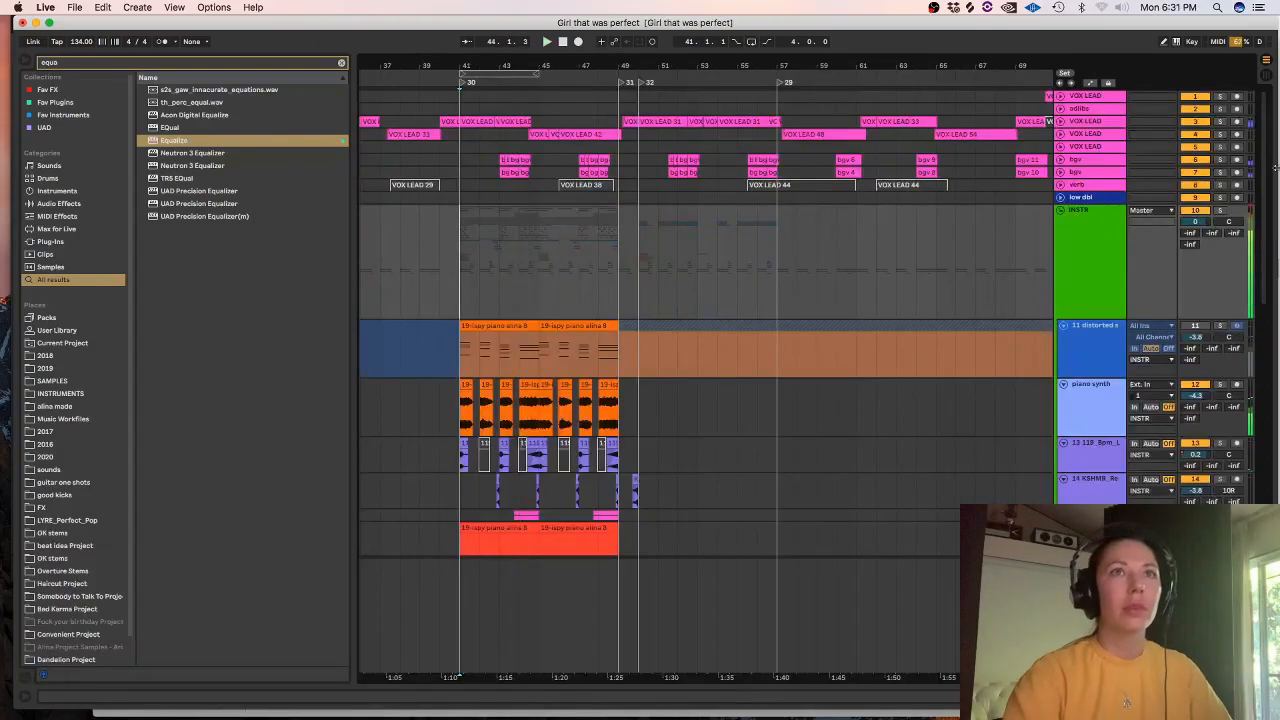
- Delete the empty audio track 36 below the CHROMEO track
{"action": "scroll", "coordinate": [1247, 347], "scroll_direction": "down", "scroll_amount": 5}
{"action": "scroll", "coordinate": [1247, 347], "scroll_direction": "down", "scroll_amount": 3}
{"action": "scroll", "coordinate": [1138, 372], "scroll_direction": "up", "scroll_amount": 1}
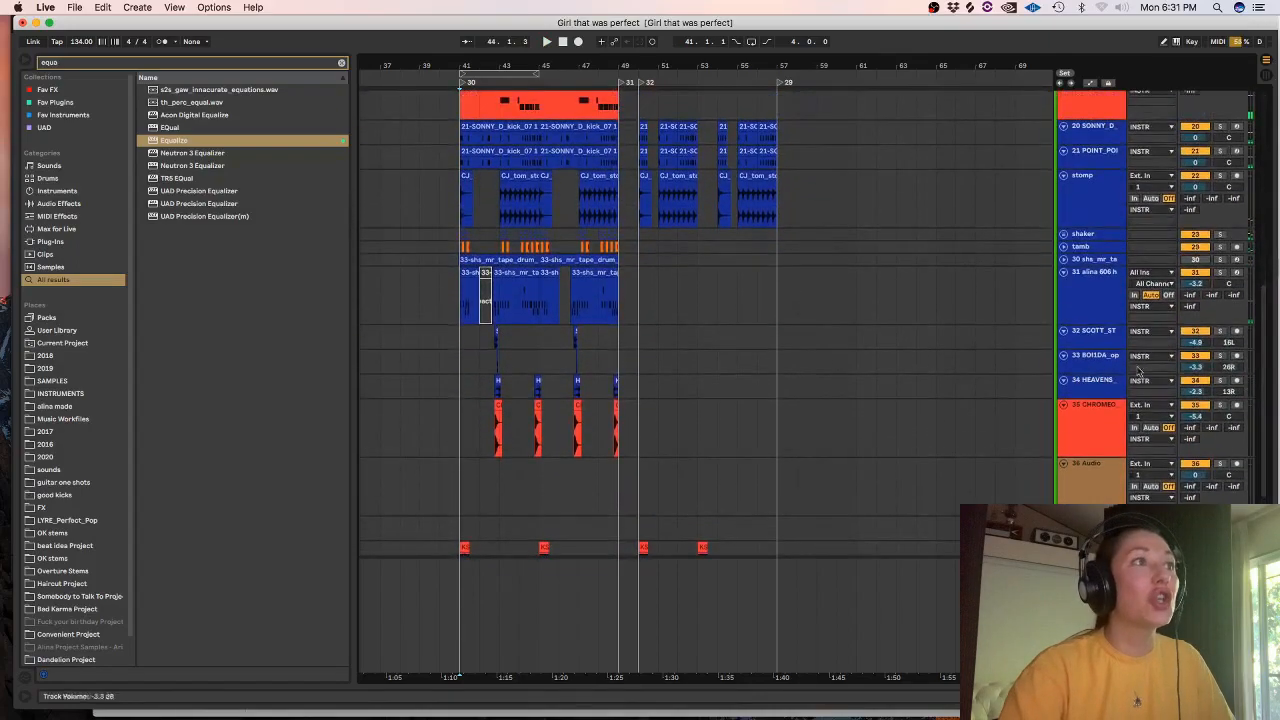
{"action": "left_click", "coordinate": [1089, 480]}
{"action": "key", "text": "Delete"}
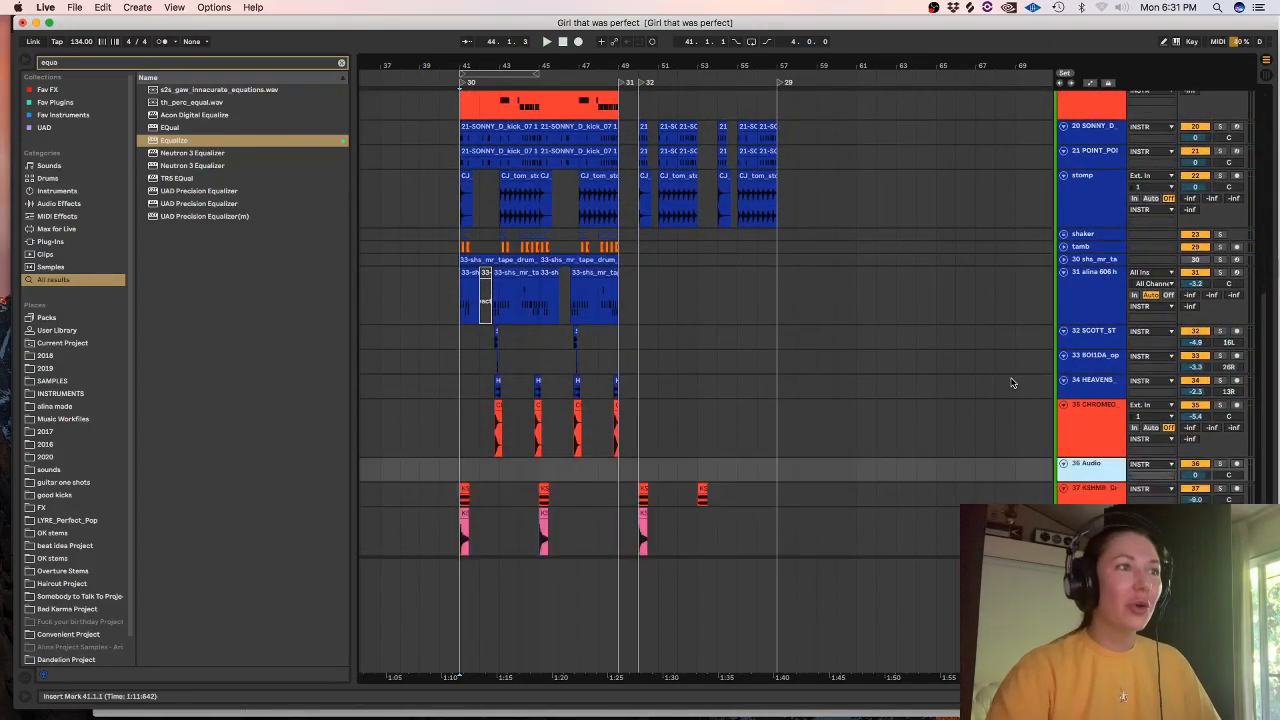
{"action": "left_click", "coordinate": [940, 465]}
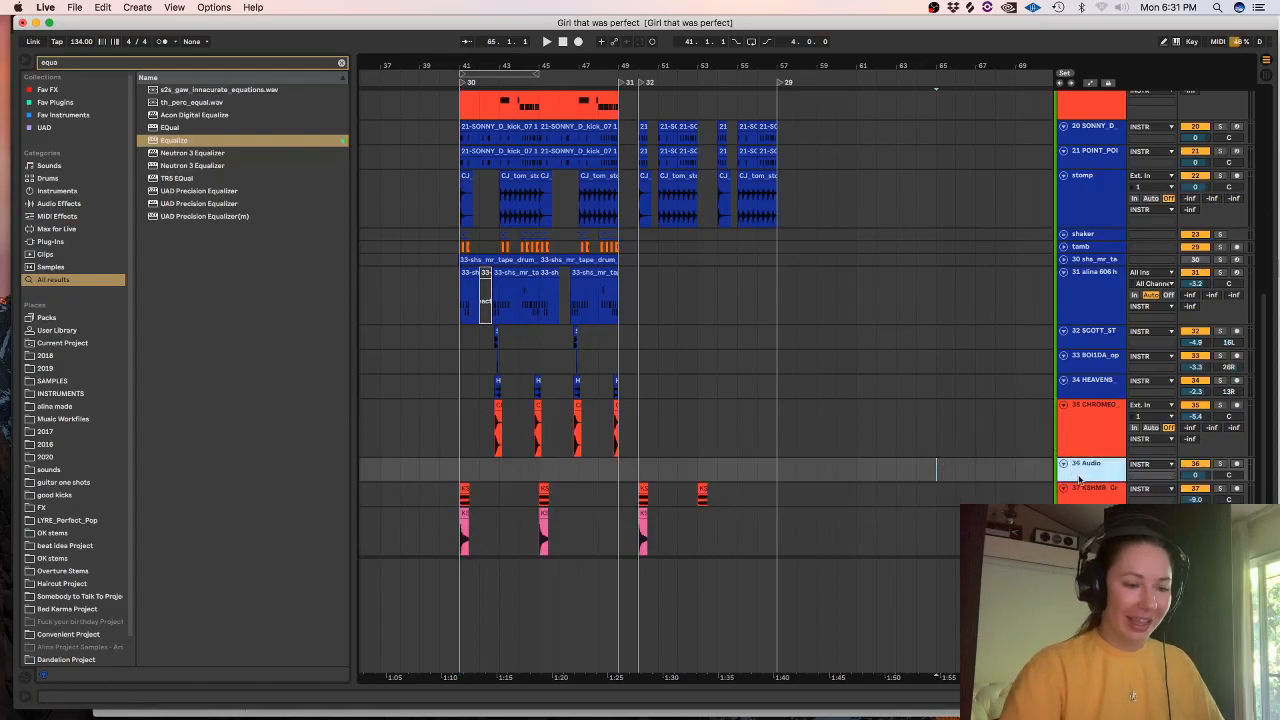
{"action": "key", "text": "Delete"}
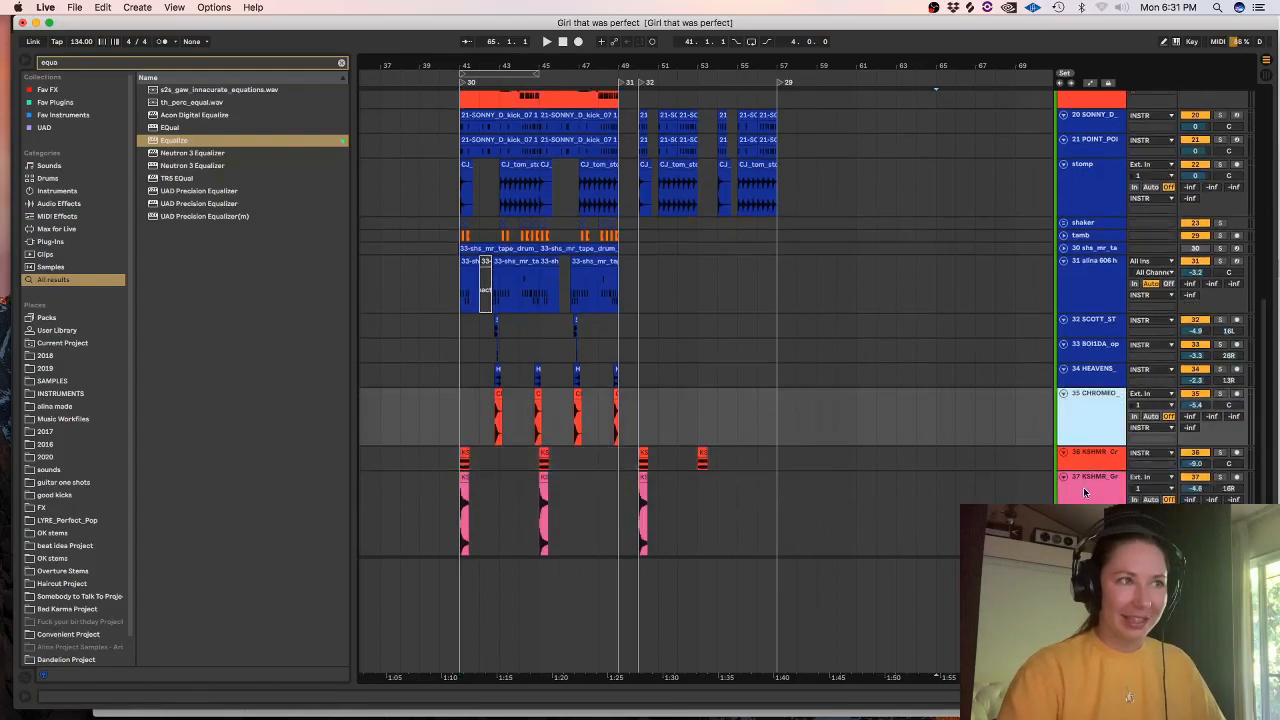
- Color the CHROMEO track and its clips the same blue as the other drum tracks
{"action": "left_click", "coordinate": [760, 420]}
{"action": "right_click", "coordinate": [1088, 419]}
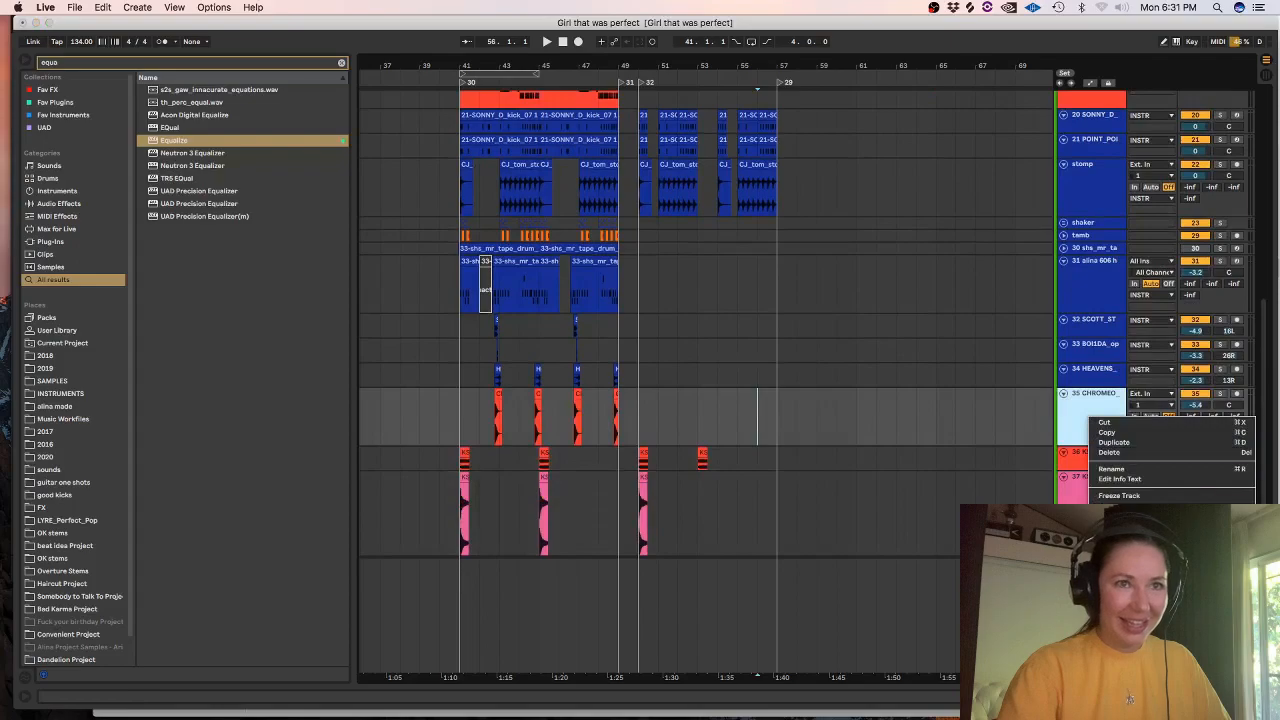
{"action": "left_click", "coordinate": [1190, 632]}
{"action": "right_click", "coordinate": [1098, 414]}
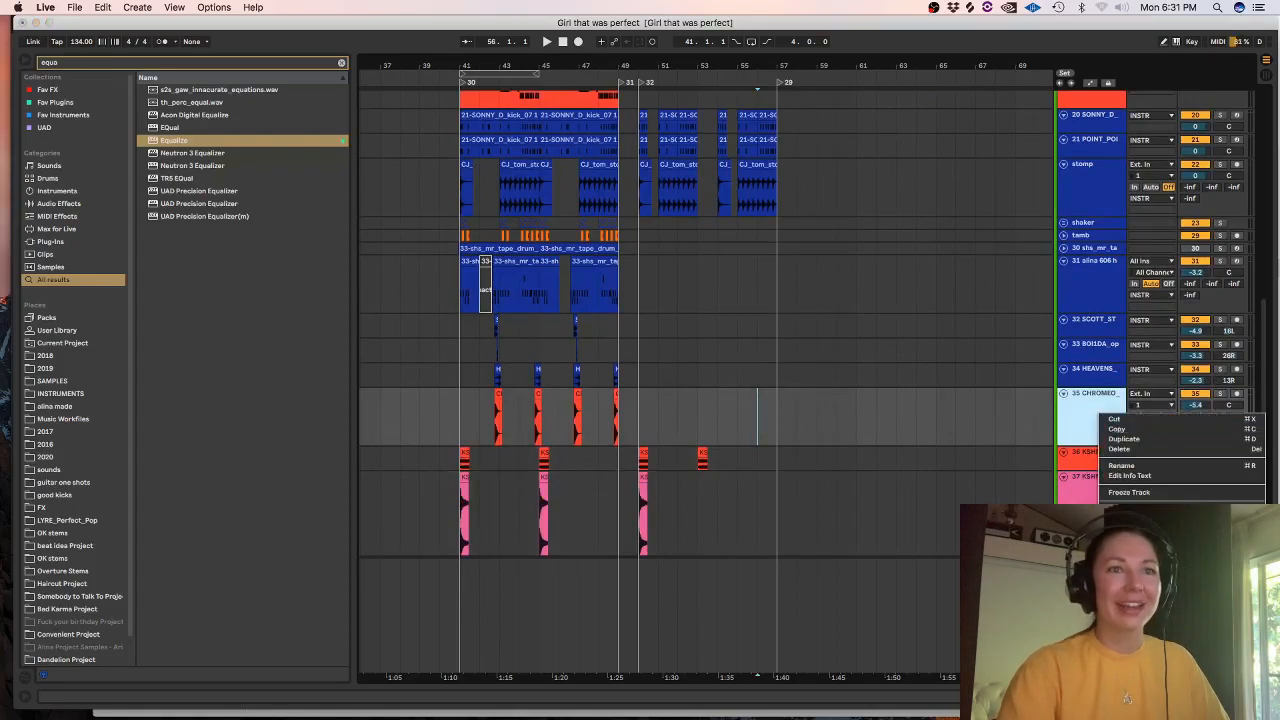
{"action": "left_click", "coordinate": [1138, 492]}
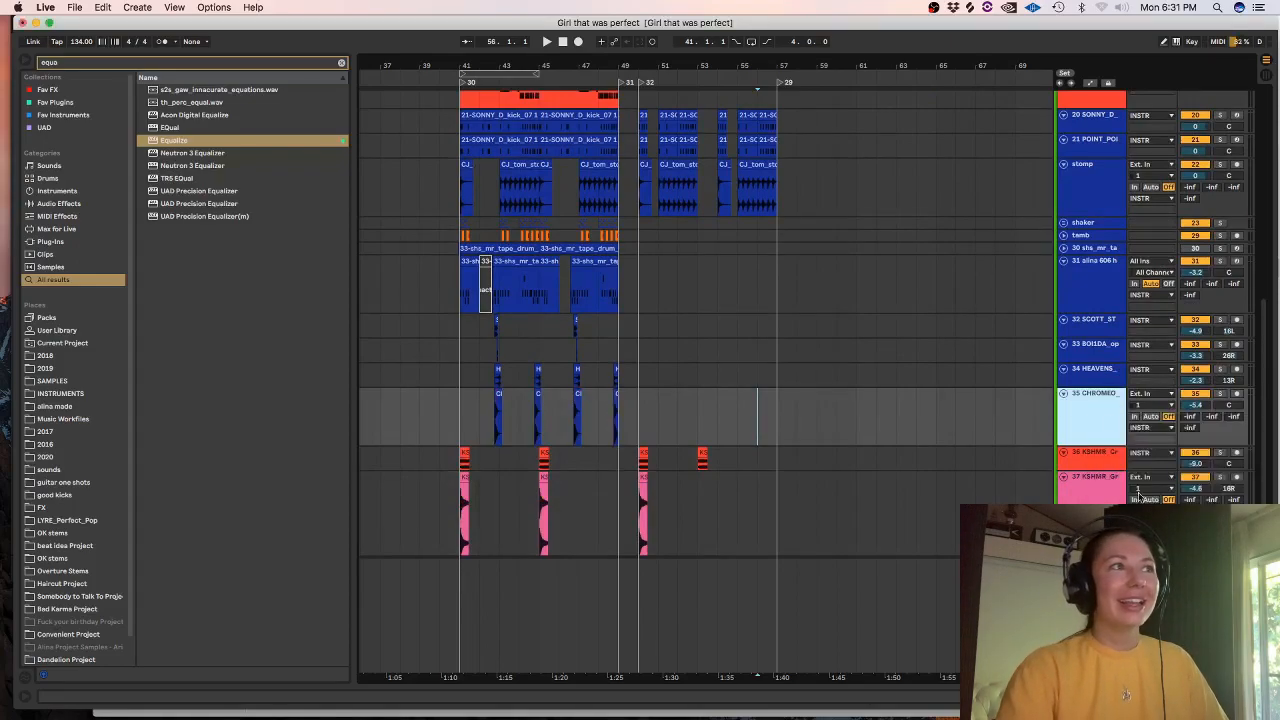
- Lower the volume of track 32 SCOTT_ST to -7.2 dB and play the arrangement from bar 41
{"action": "left_click", "coordinate": [1097, 333]}
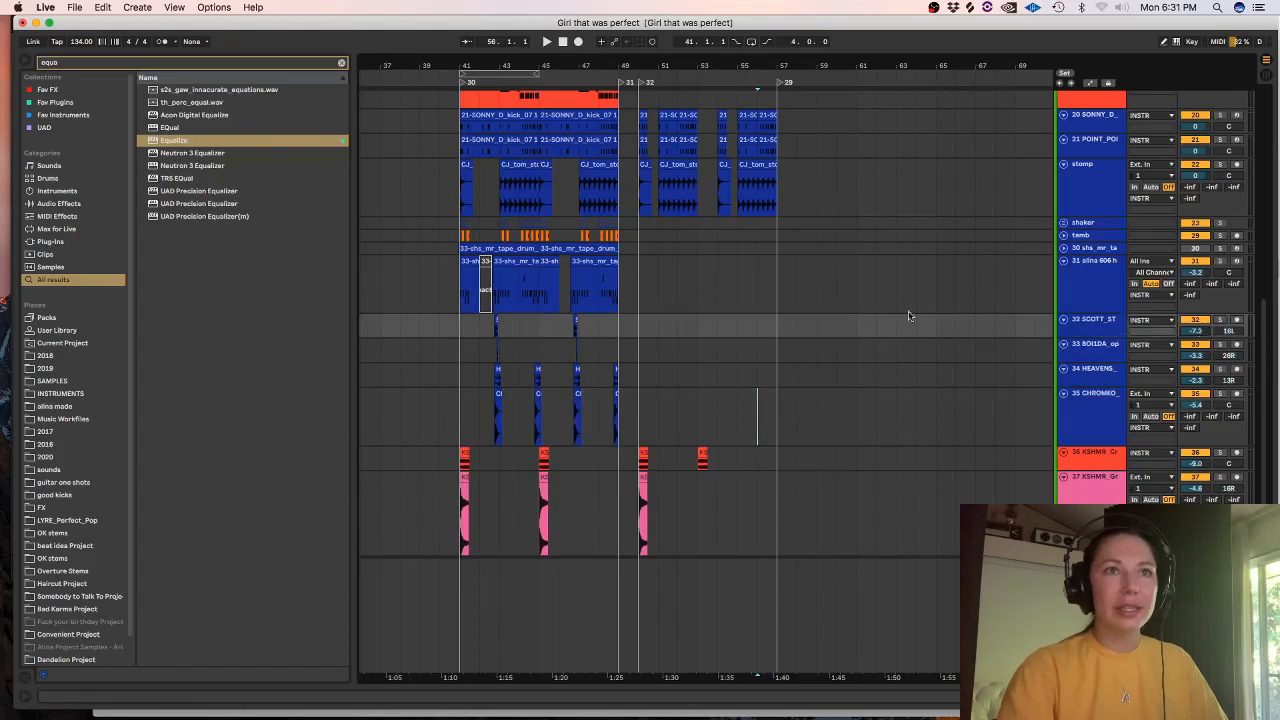
{"action": "key", "text": "space"}
{"action": "left_click", "coordinate": [1109, 274]}
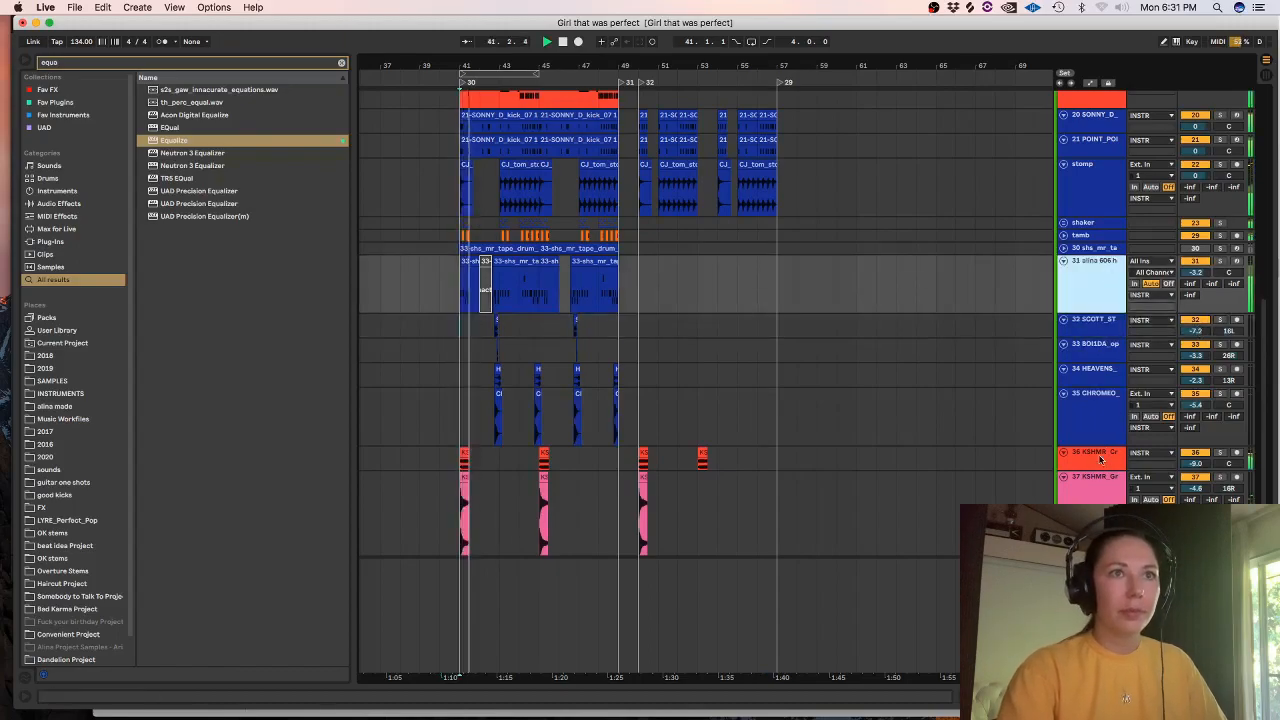
{"action": "key", "text": "space"}
- Lower the shaker group's volume to -10.7 dB during playback, and leave the group folded
{"action": "left_click", "coordinate": [1063, 223]}
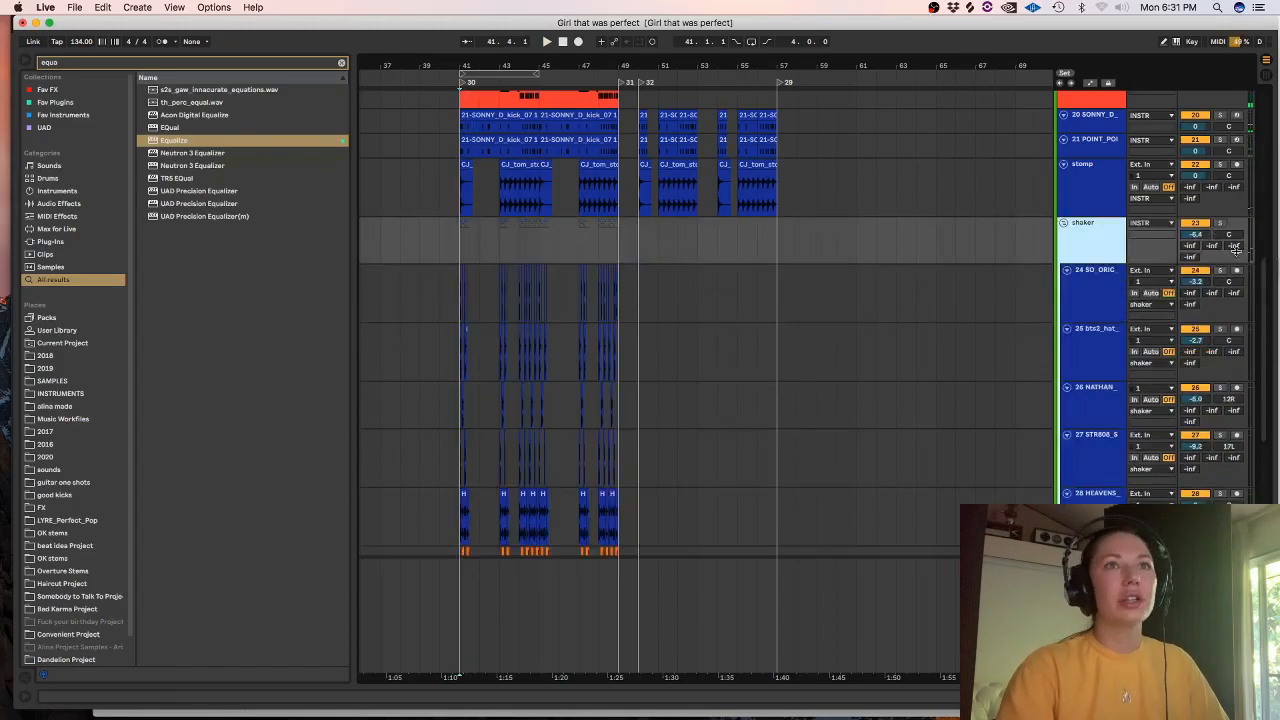
{"action": "left_click", "coordinate": [1197, 235]}
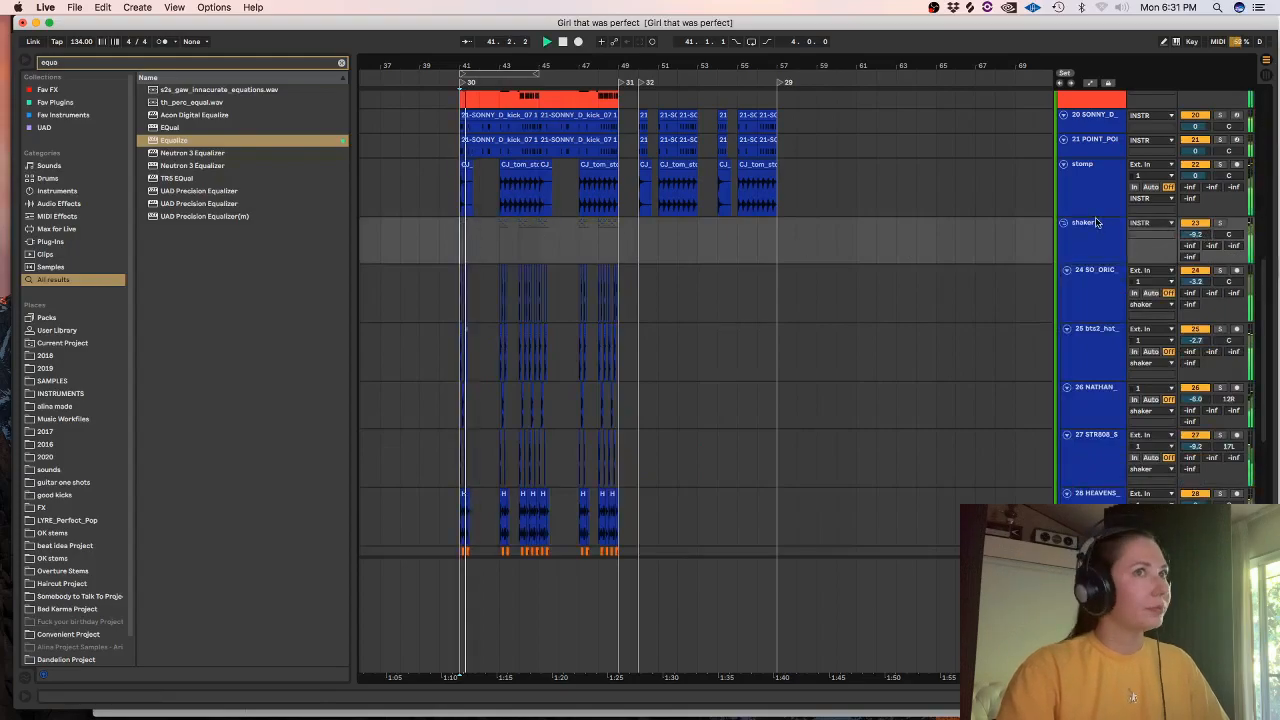
{"action": "left_click_drag", "start_coordinate": [1196, 235], "coordinate": [1196, 246]}
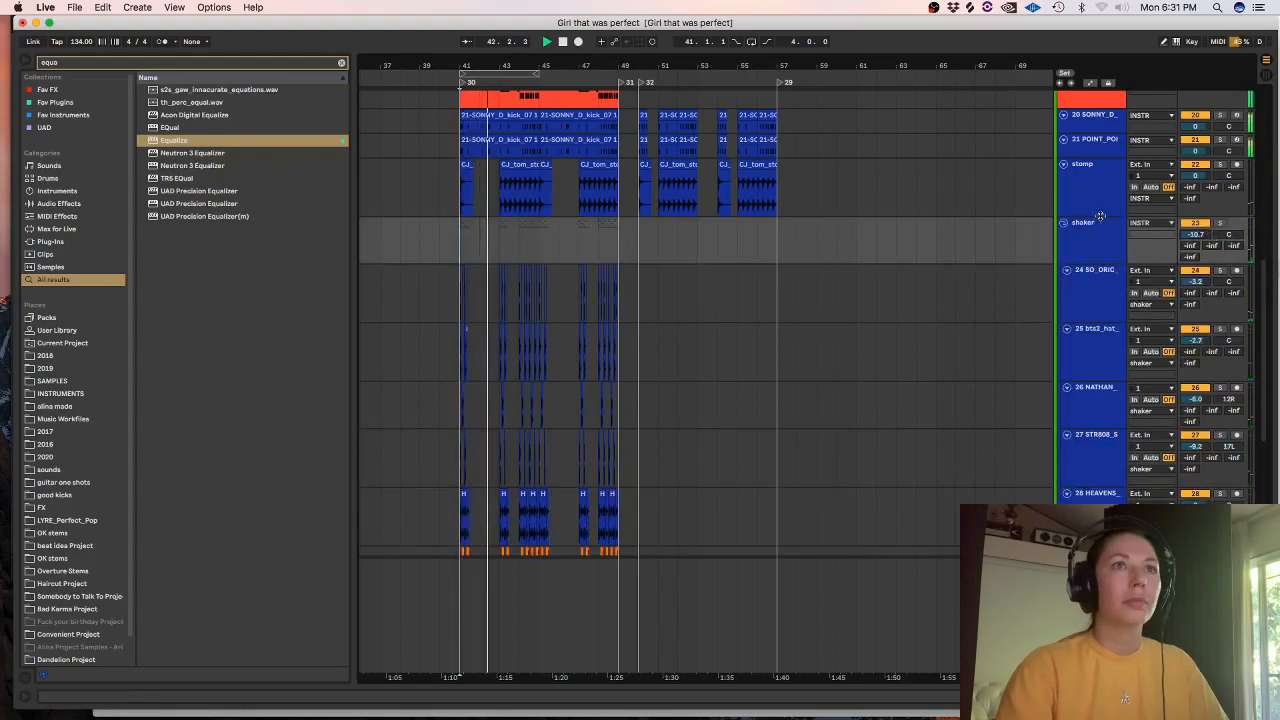
{"action": "left_click", "coordinate": [1063, 222]}
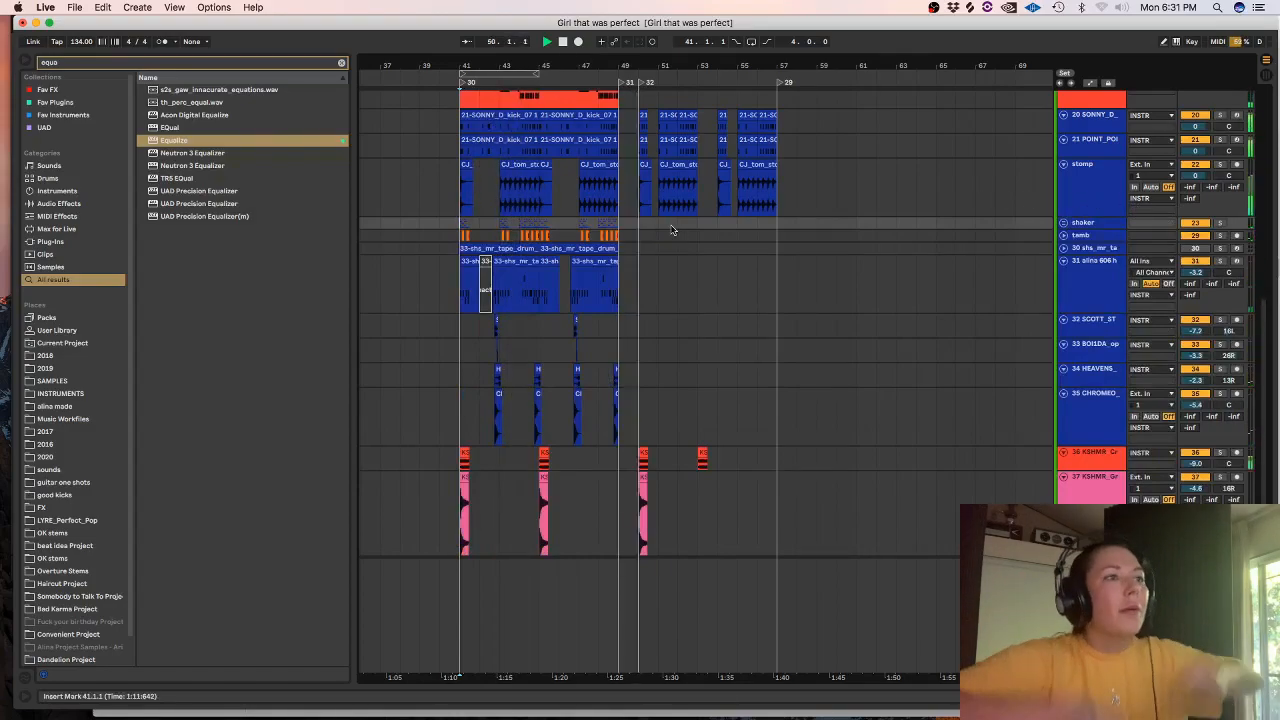
- Copy the four-bar sublab bass clip on track 19 to bar 50 and delete the copy's first bar
{"action": "scroll", "coordinate": [1240, 268], "scroll_direction": "up", "scroll_amount": 5}
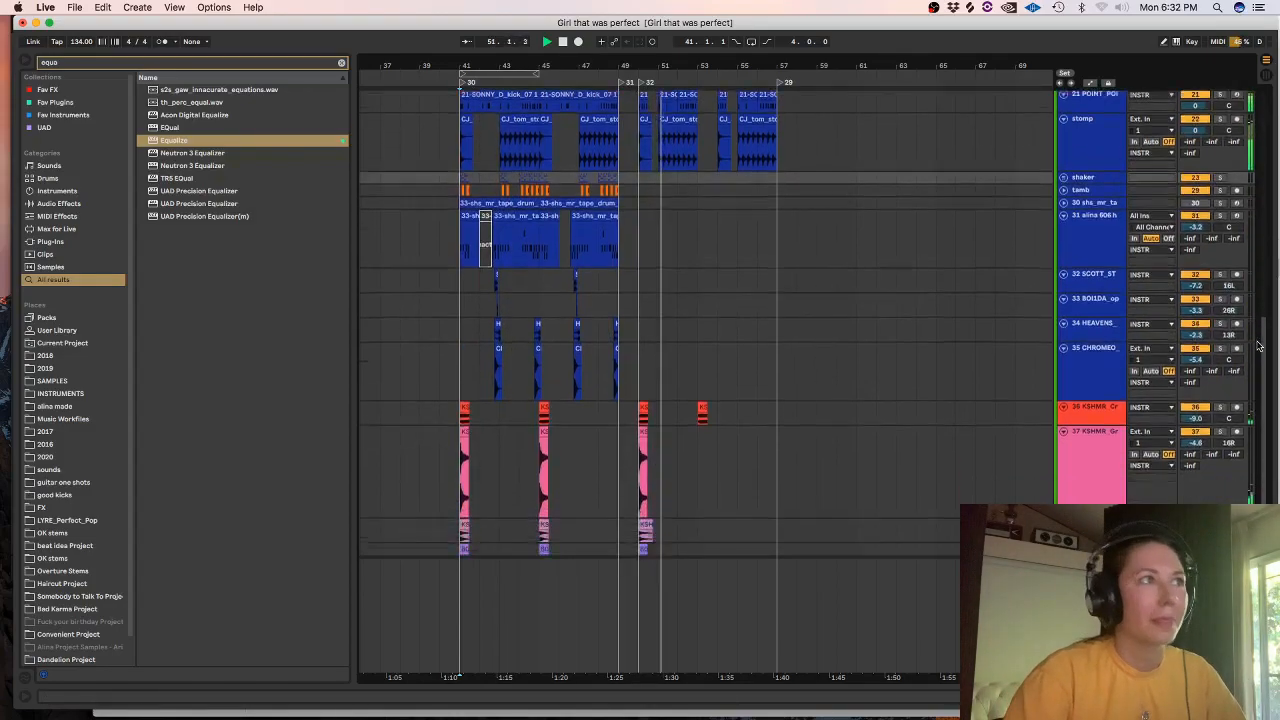
{"action": "scroll", "coordinate": [1240, 268], "scroll_direction": "up", "scroll_amount": 3}
{"action": "left_click_drag", "start_coordinate": [500, 237], "coordinate": [678, 237]}
{"action": "left_click", "coordinate": [639, 252]}
{"action": "key", "text": "space"}
{"action": "key", "text": "space"}
{"action": "key", "text": "plus"}
{"action": "key", "text": "plus"}
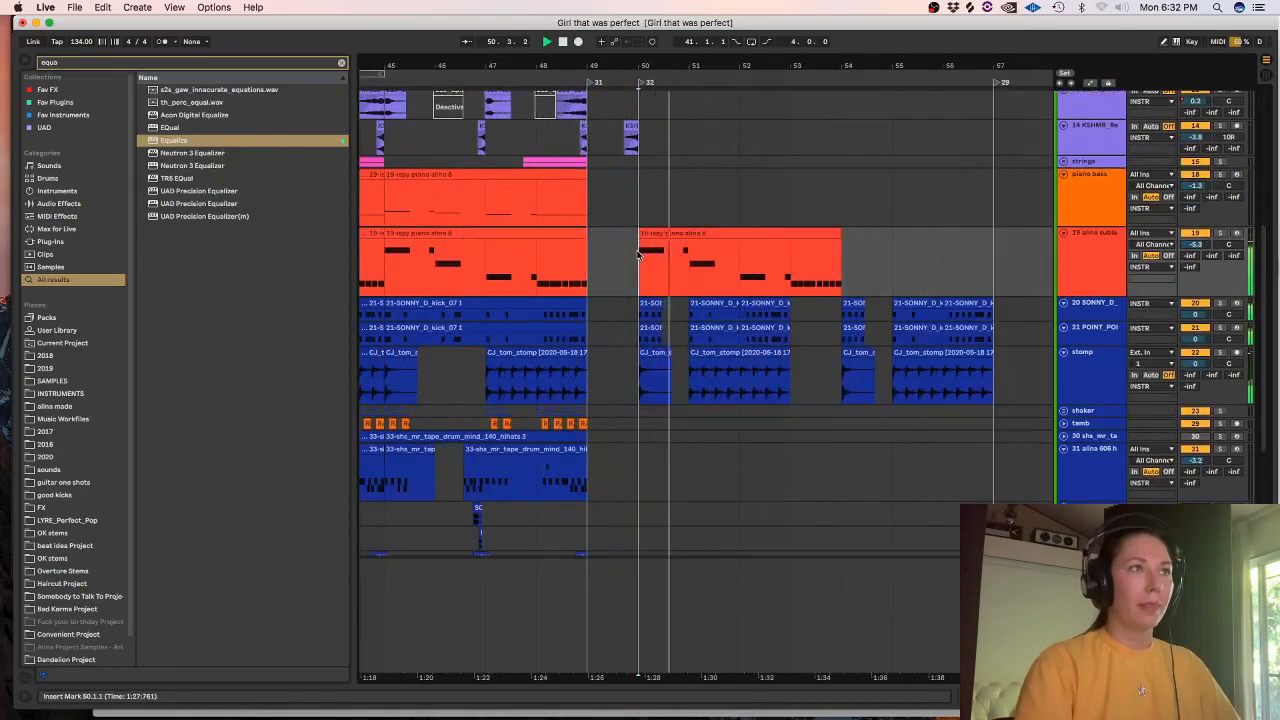
{"action": "left_click_drag", "start_coordinate": [640, 256], "coordinate": [689, 256]}
{"action": "key", "text": "Delete"}
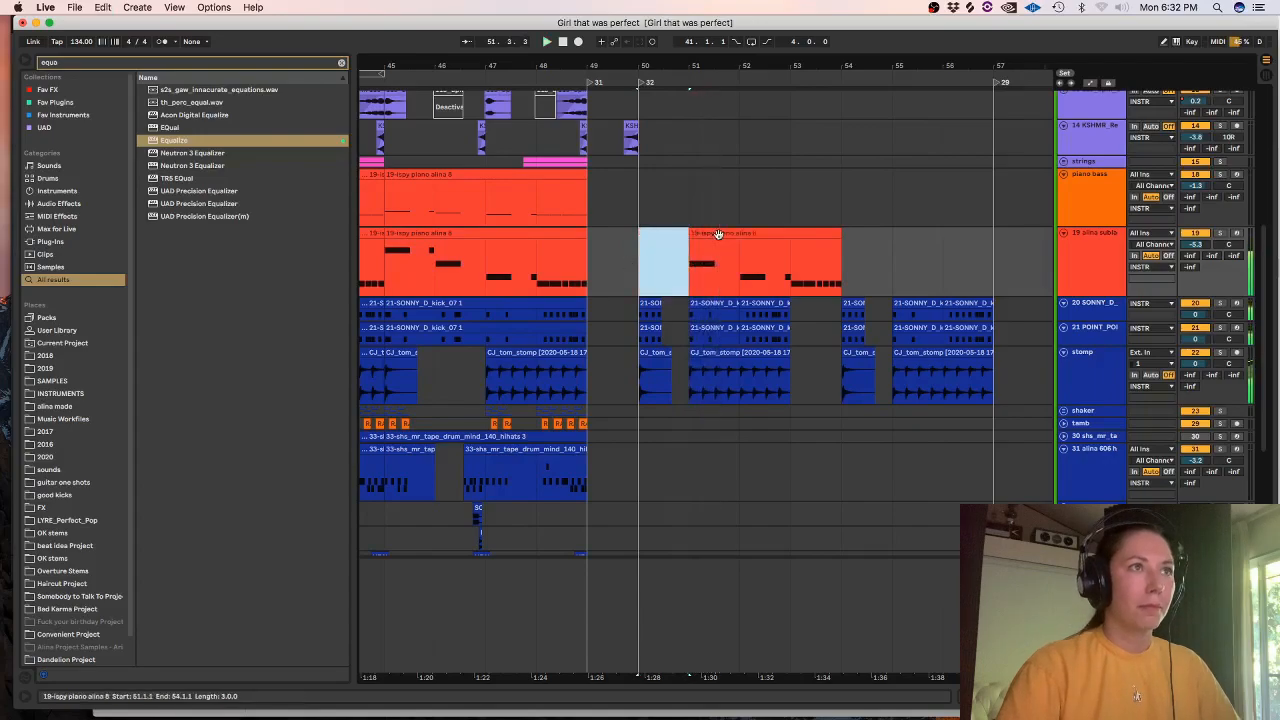
- Replace the long E1 note at the start of the copied sublab clip with four short repeated E1 notes
{"action": "double_click", "coordinate": [718, 235]}
{"action": "key", "text": "space"}
{"action": "left_click_drag", "start_coordinate": [374, 494], "coordinate": [321, 428]}
{"action": "key", "text": "shift+Tab"}
{"action": "left_click", "coordinate": [725, 101]}
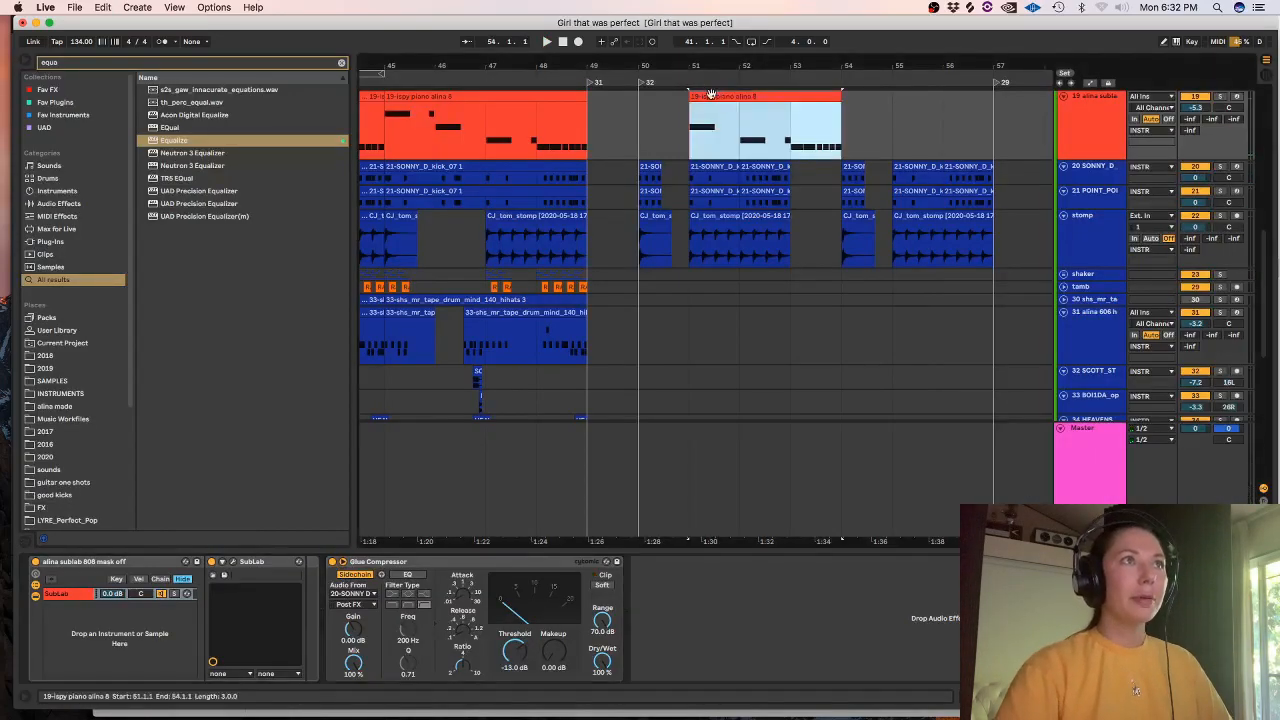
{"action": "double_click", "coordinate": [710, 95]}
{"action": "left_click_drag", "start_coordinate": [1255, 214], "coordinate": [1130, 179]}
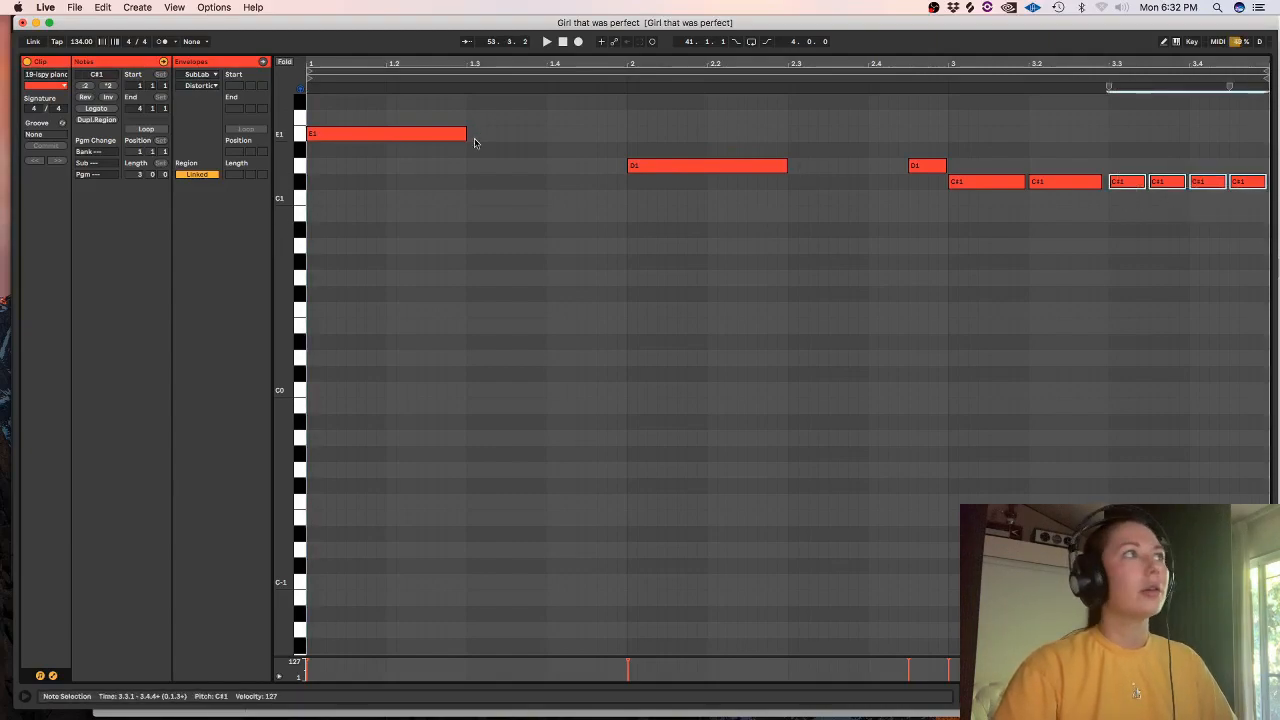
{"action": "left_click_drag", "start_coordinate": [476, 144], "coordinate": [428, 116]}
{"action": "key", "text": "Delete"}
{"action": "left_click_drag", "start_coordinate": [1248, 212], "coordinate": [347, 137]}
{"action": "key", "text": "space"}
{"action": "key", "text": "Tab"}
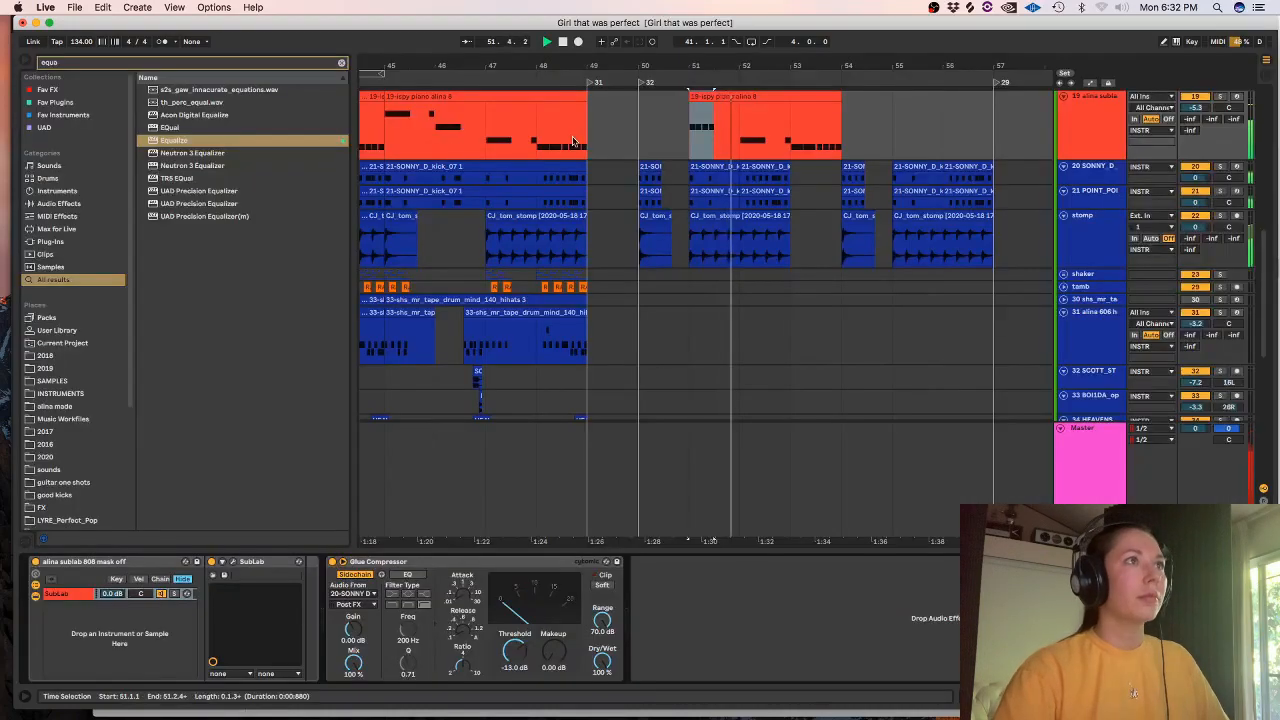
- Move the edited three-bar sublab clip to start at bar 50 and play the section from bar 49
{"action": "left_click", "coordinate": [758, 94]}
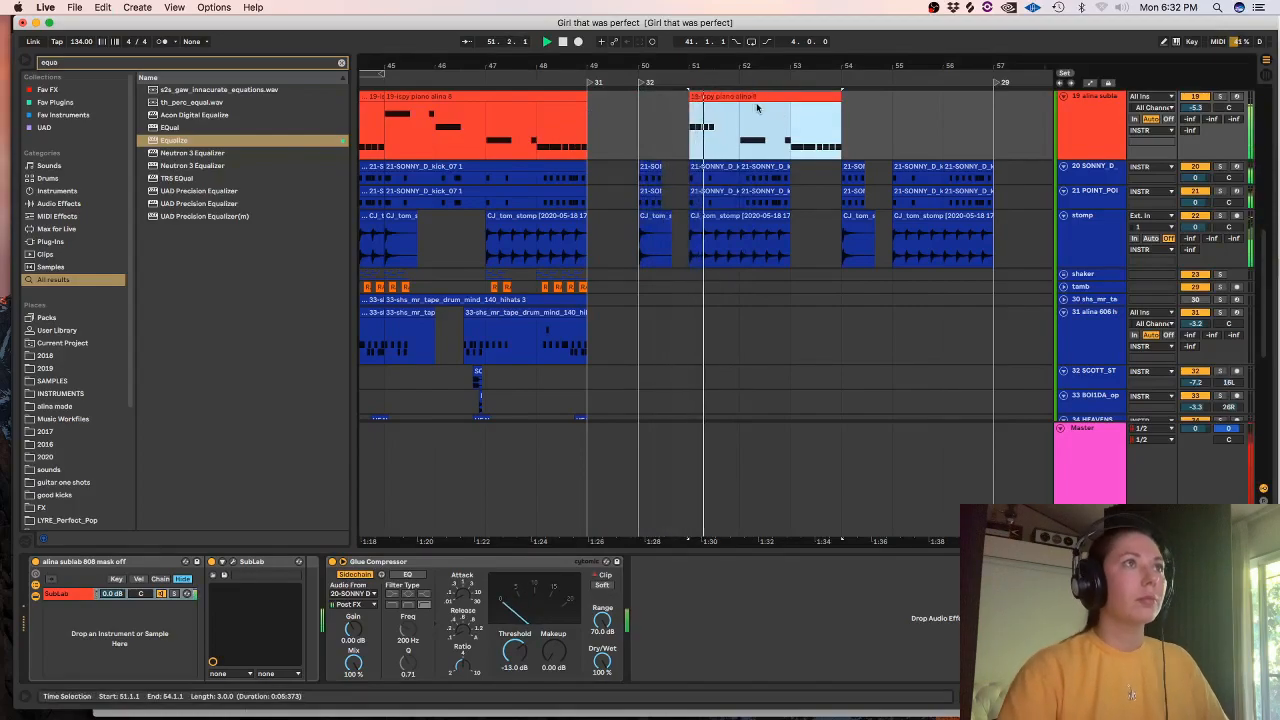
{"action": "double_click", "coordinate": [722, 94]}
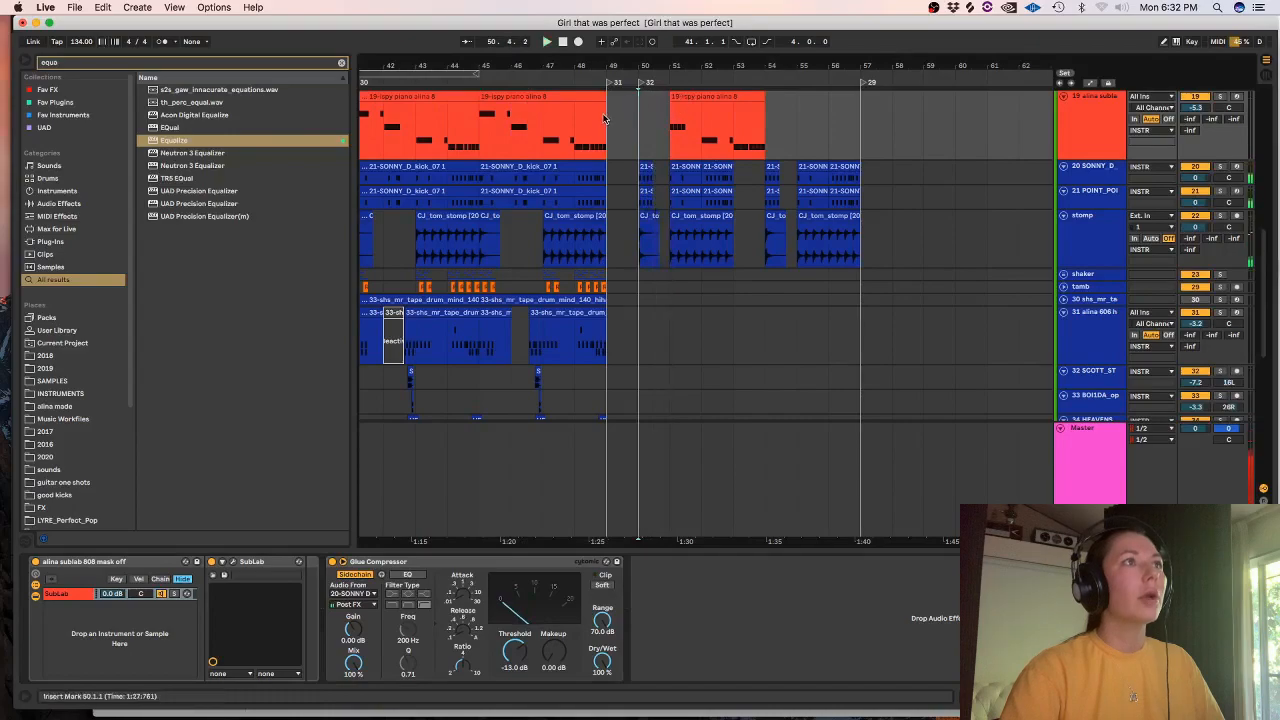
{"action": "left_click_drag", "start_coordinate": [700, 98], "coordinate": [668, 113]}
{"action": "left_click", "coordinate": [614, 122]}
{"action": "key", "text": "space"}
{"action": "key", "text": "plus"}
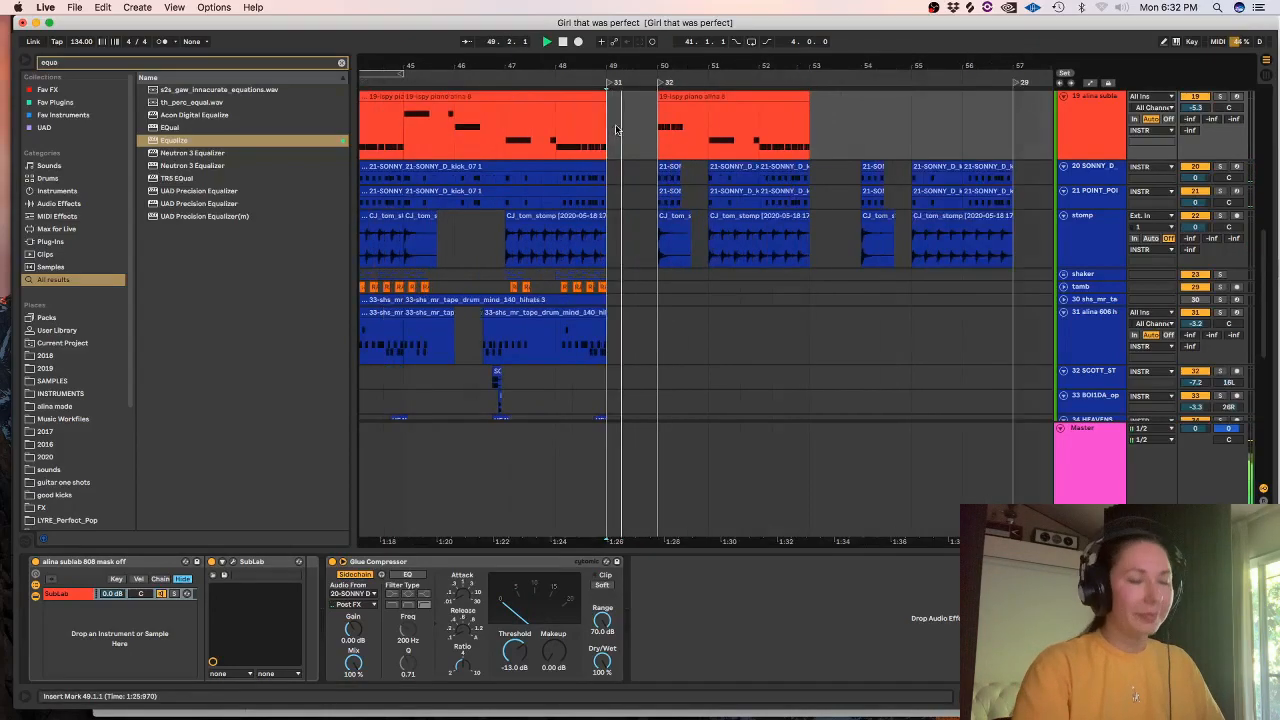
{"action": "key", "text": "plus"}
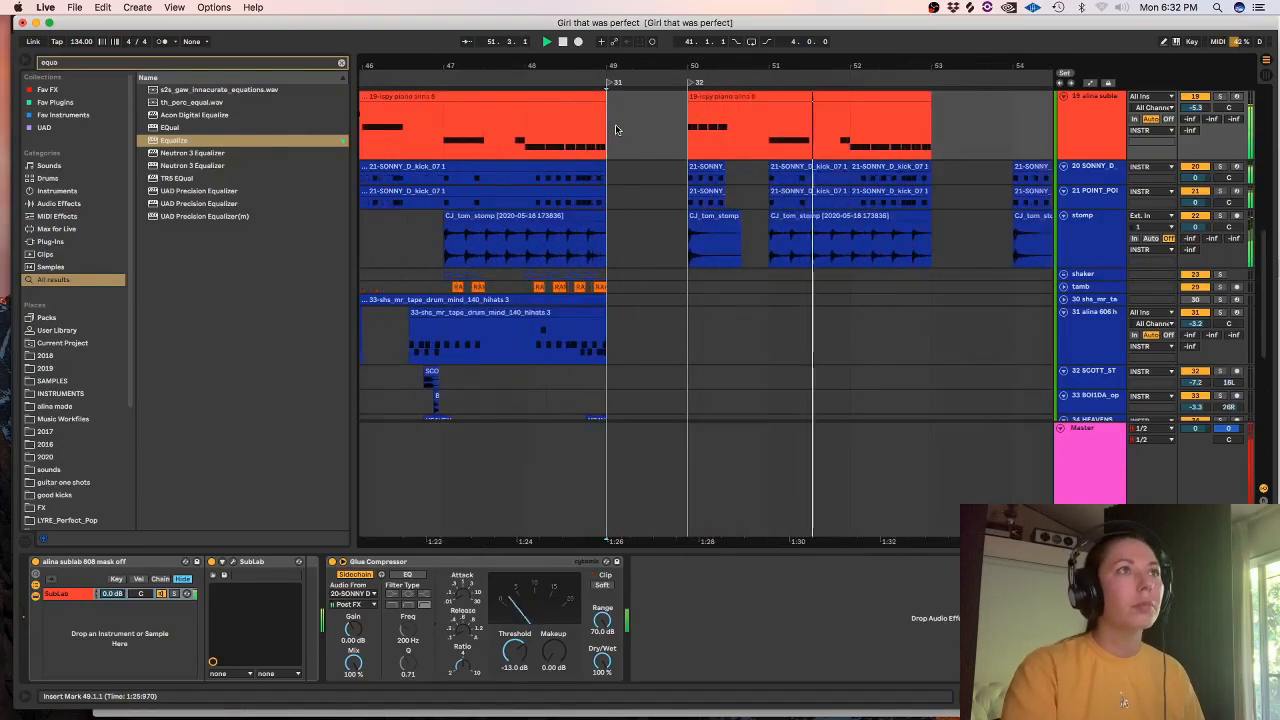
{"action": "key", "text": "minus"}
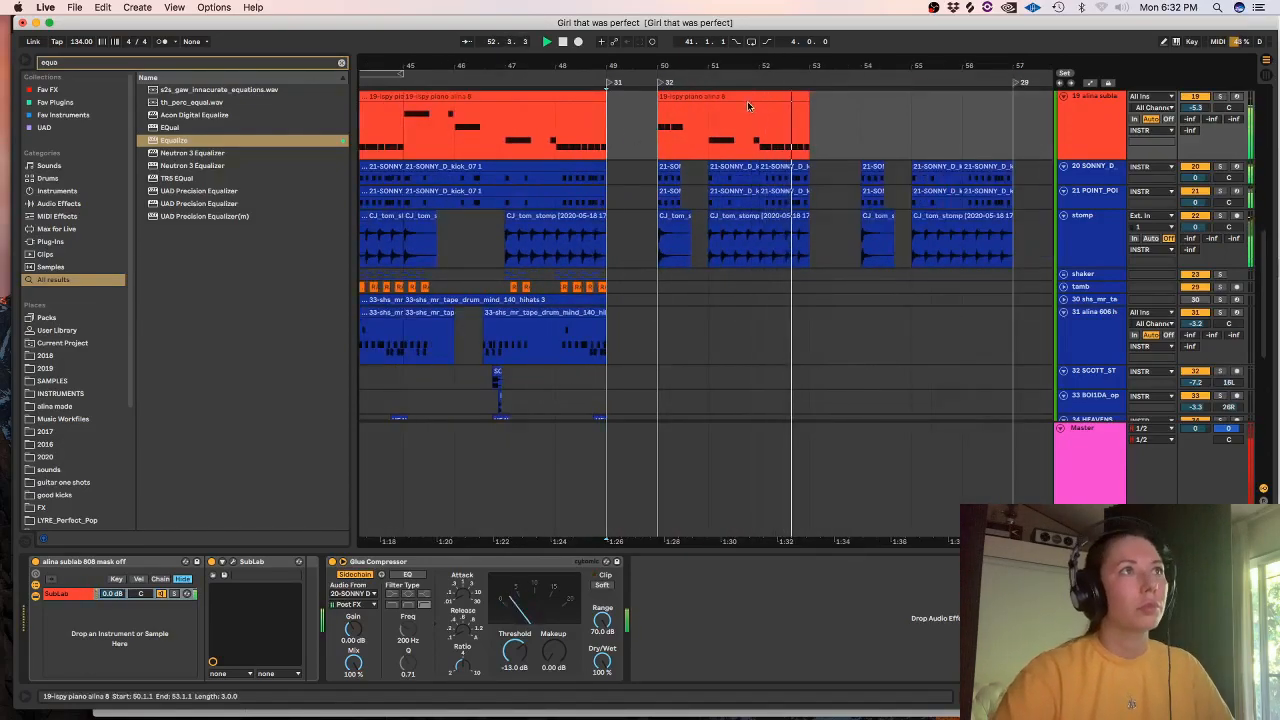
{"action": "key", "text": "space"}
- Duplicate the three-bar sublab clip and place the copy at bar 54
{"action": "left_click", "coordinate": [709, 100]}
{"action": "key", "text": "ctrl+d"}
{"action": "left_click", "coordinate": [546, 140]}
{"action": "key", "text": "minus"}
{"action": "key", "text": "minus"}
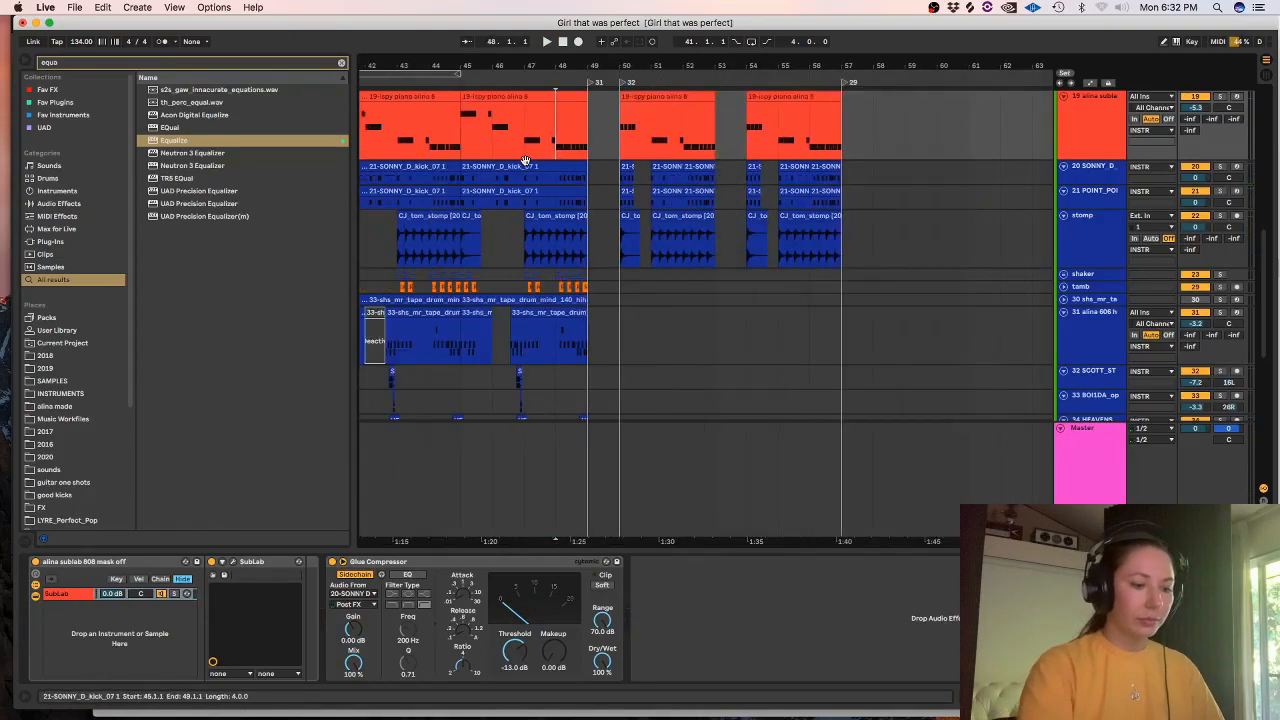
- Duplicate the 606 hi-hat clips of bars 41 to 48 on track 31 to bar 50 and play them
{"action": "key", "text": "super+alt+l"}
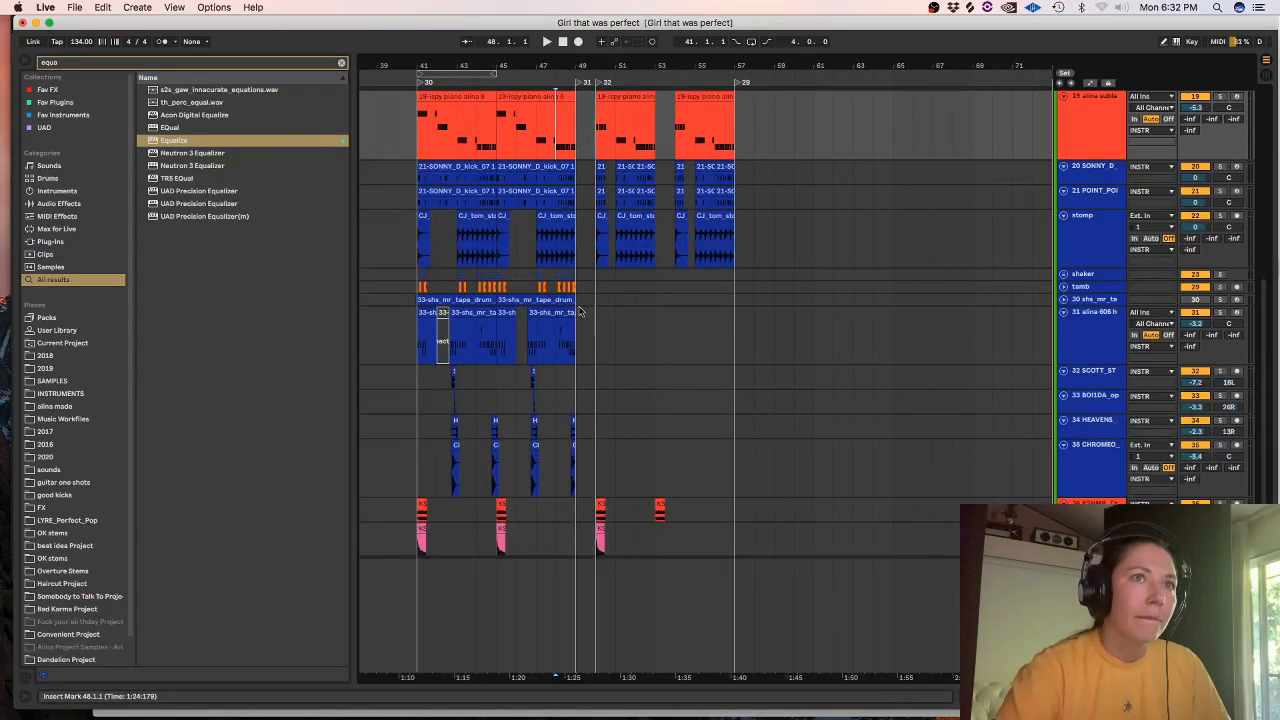
{"action": "left_click_drag", "start_coordinate": [576, 332], "coordinate": [416, 330]}
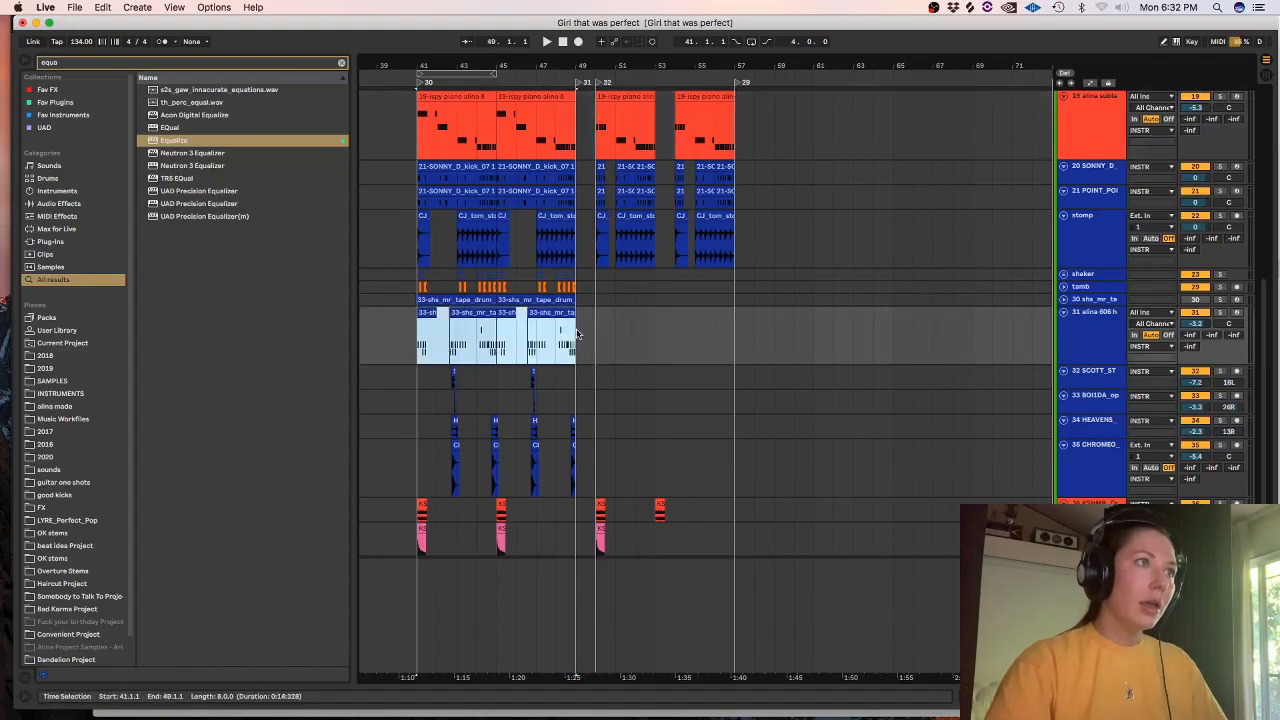
{"action": "key", "text": "super+d"}
{"action": "key", "text": "space"}
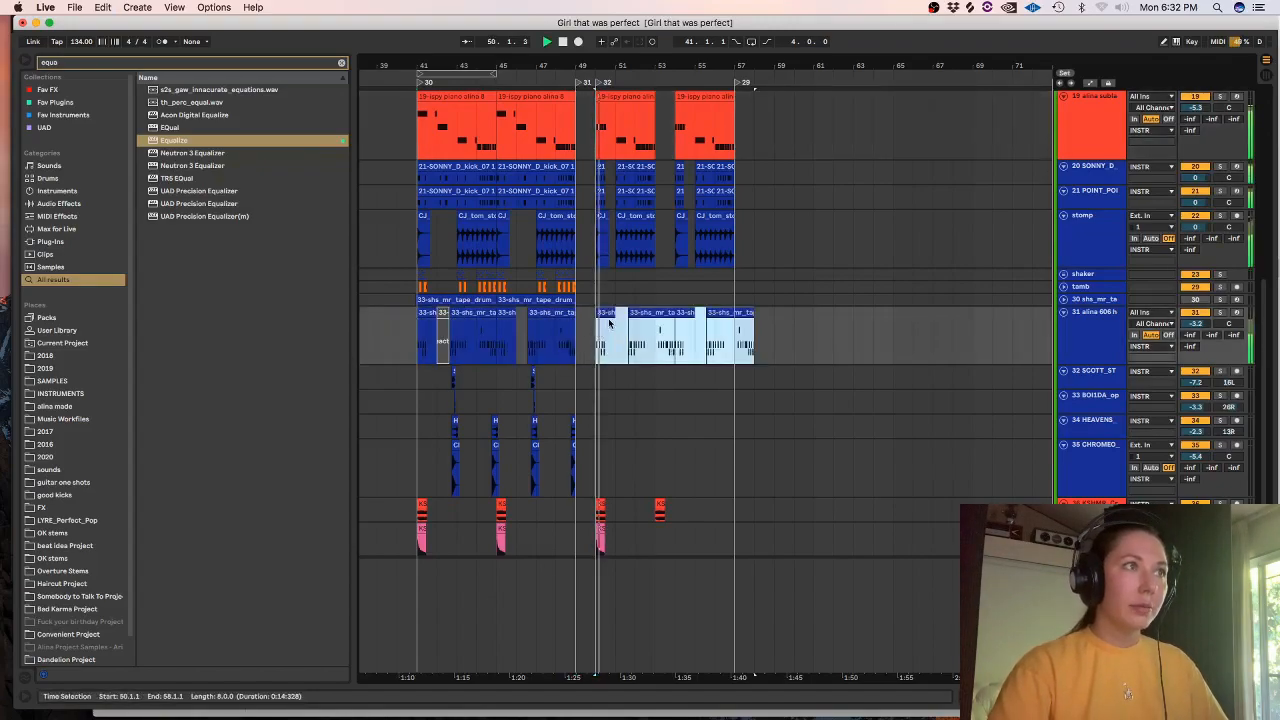
- Delete the copied hi-hat clip at bar 50 on track 31 and extend the following clip's start back to bar 51
{"action": "left_click", "coordinate": [610, 315]}
{"action": "key", "text": "Delete"}
{"action": "left_click_drag", "start_coordinate": [629, 314], "coordinate": [616, 315]}
{"action": "left_click", "coordinate": [617, 330]}
{"action": "key", "text": "plus"}
{"action": "key", "text": "plus"}
{"action": "key", "text": "plus"}
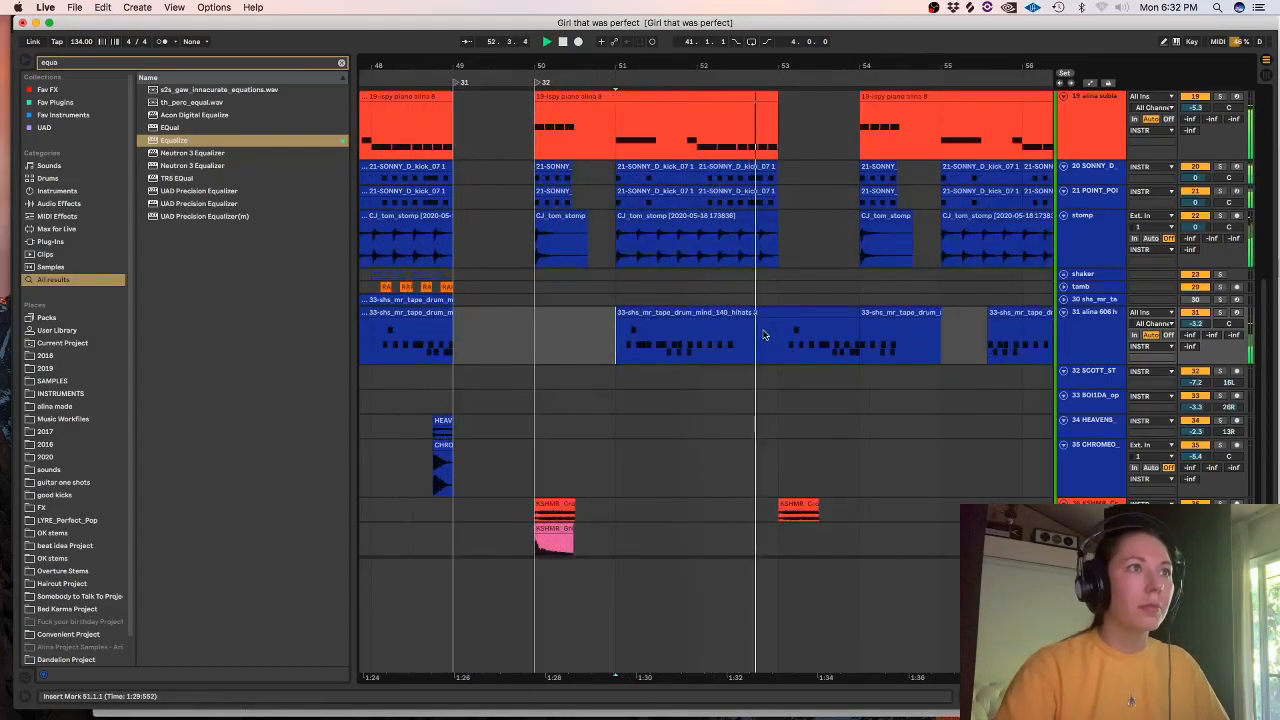
- Set the grid to 1/2 bar and rearrange the track 31 hi-hat clips to fill bars 50 to 52 and 54 to 56
{"action": "right_click", "coordinate": [681, 334]}
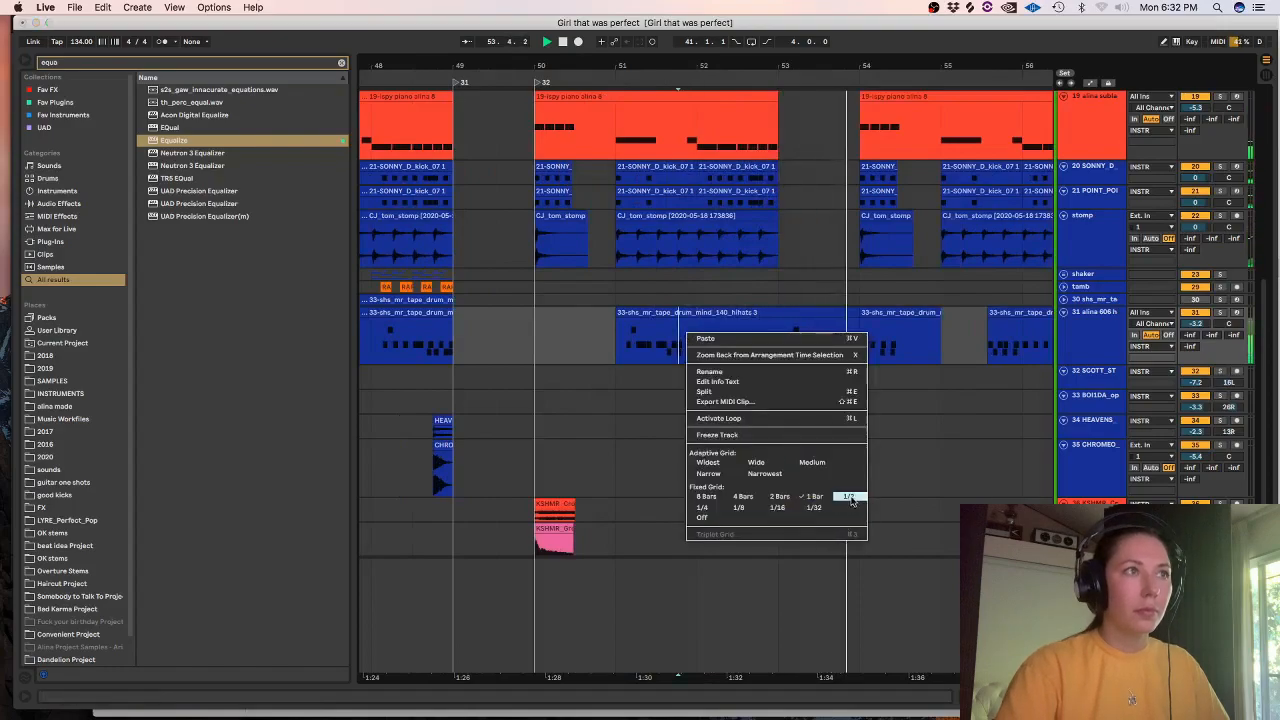
{"action": "left_click", "coordinate": [850, 497]}
{"action": "left_click", "coordinate": [505, 322]}
{"action": "left_click", "coordinate": [537, 323]}
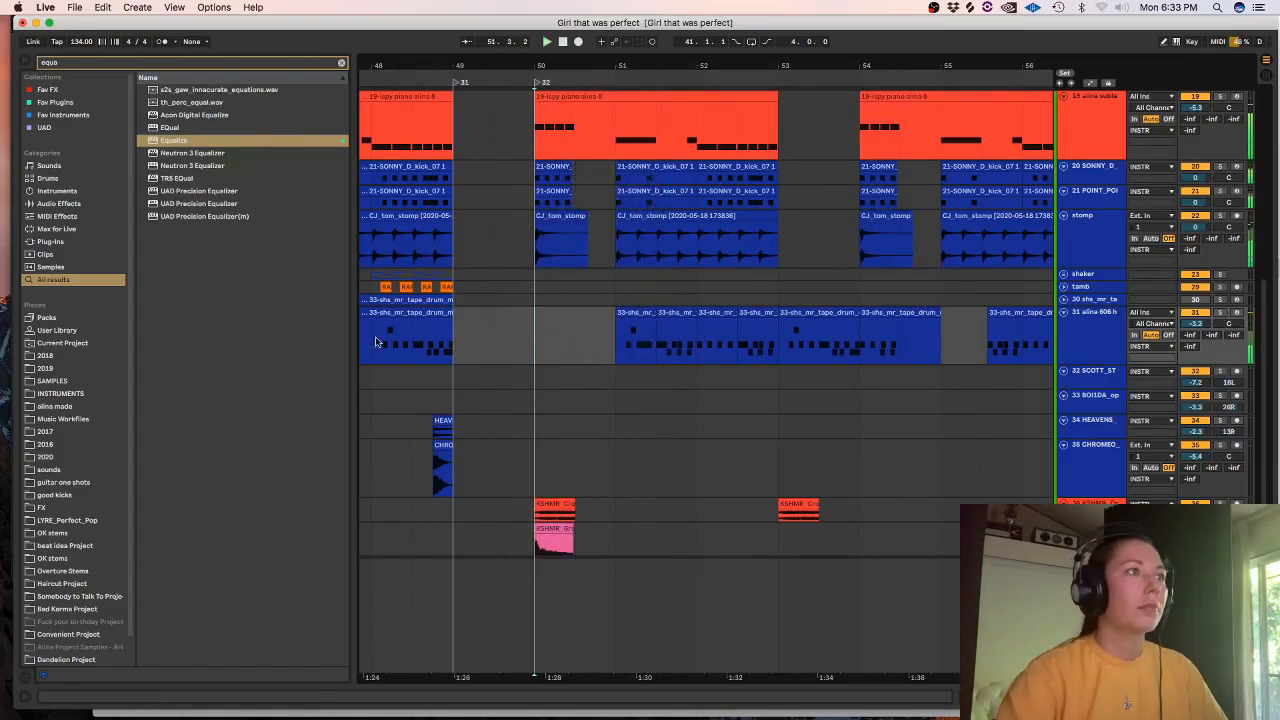
{"action": "left_click_drag", "start_coordinate": [720, 313], "coordinate": [572, 338]}
{"action": "key", "text": "super+d"}
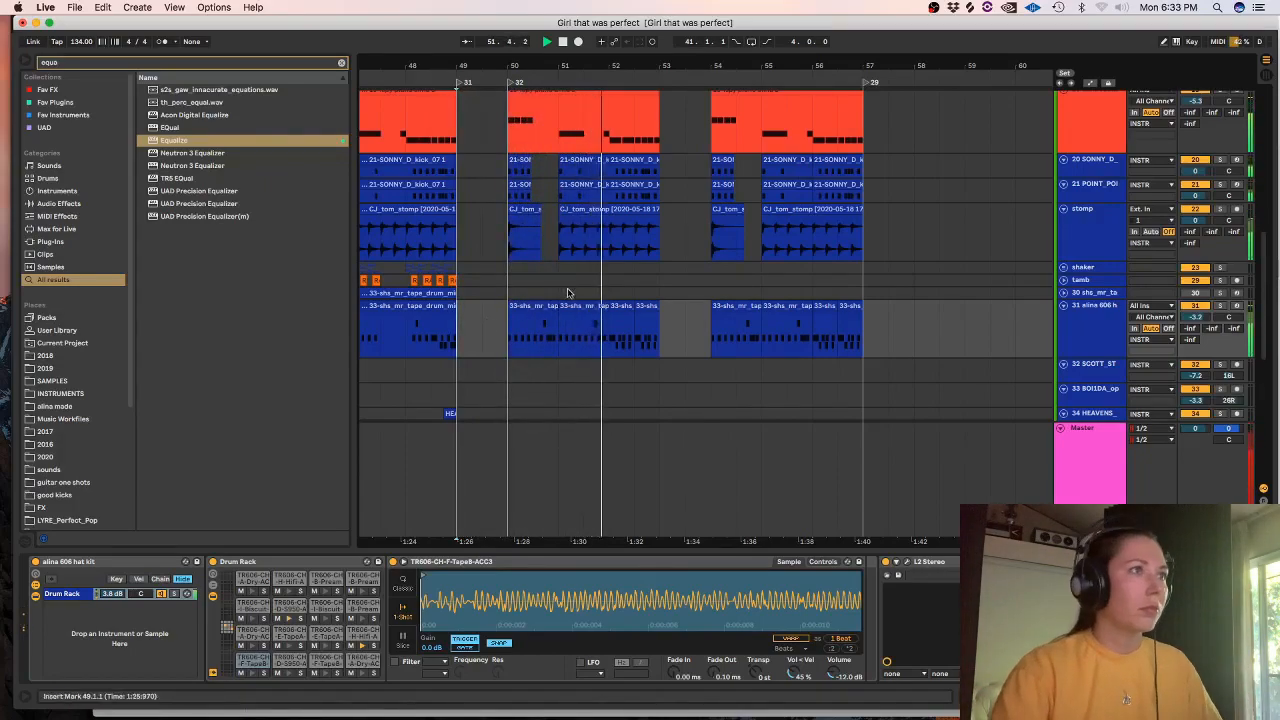
- Examine the notes of the track 31 hi-hat clips between bars 50 and 52
{"action": "double_click", "coordinate": [532, 305]}
{"action": "left_click", "coordinate": [1005, 197]}
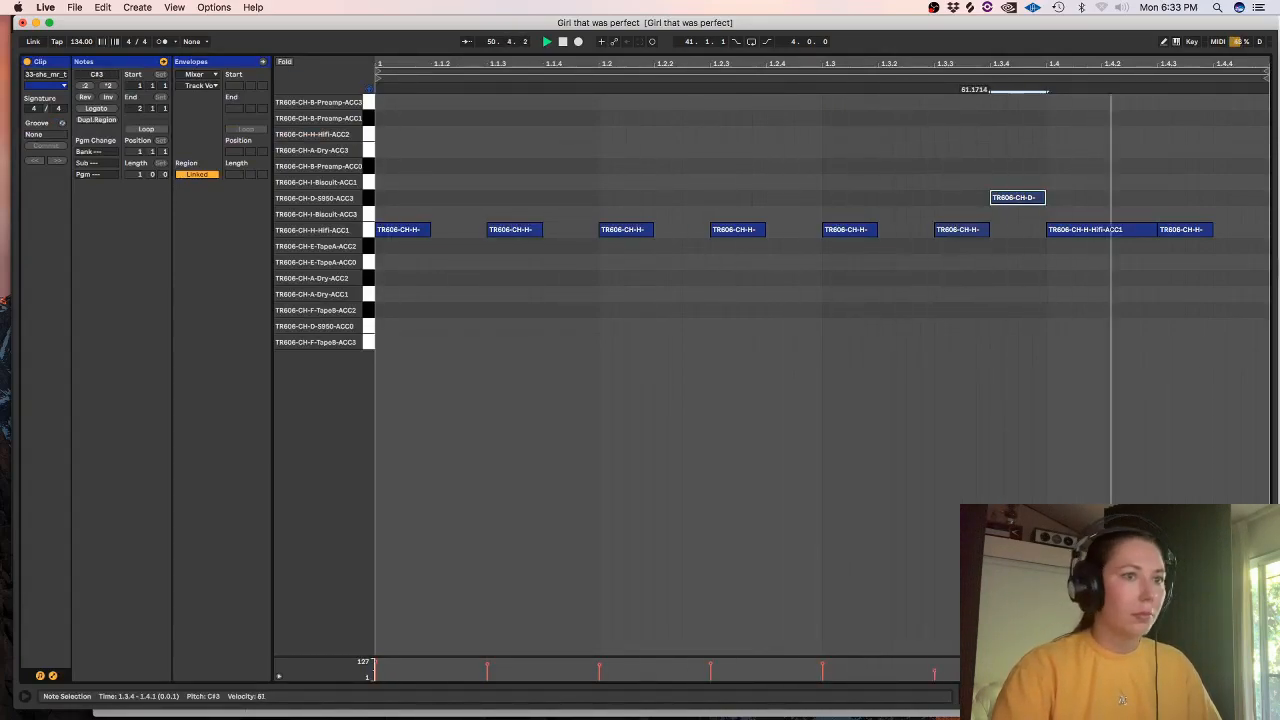
{"action": "left_click", "coordinate": [895, 359]}
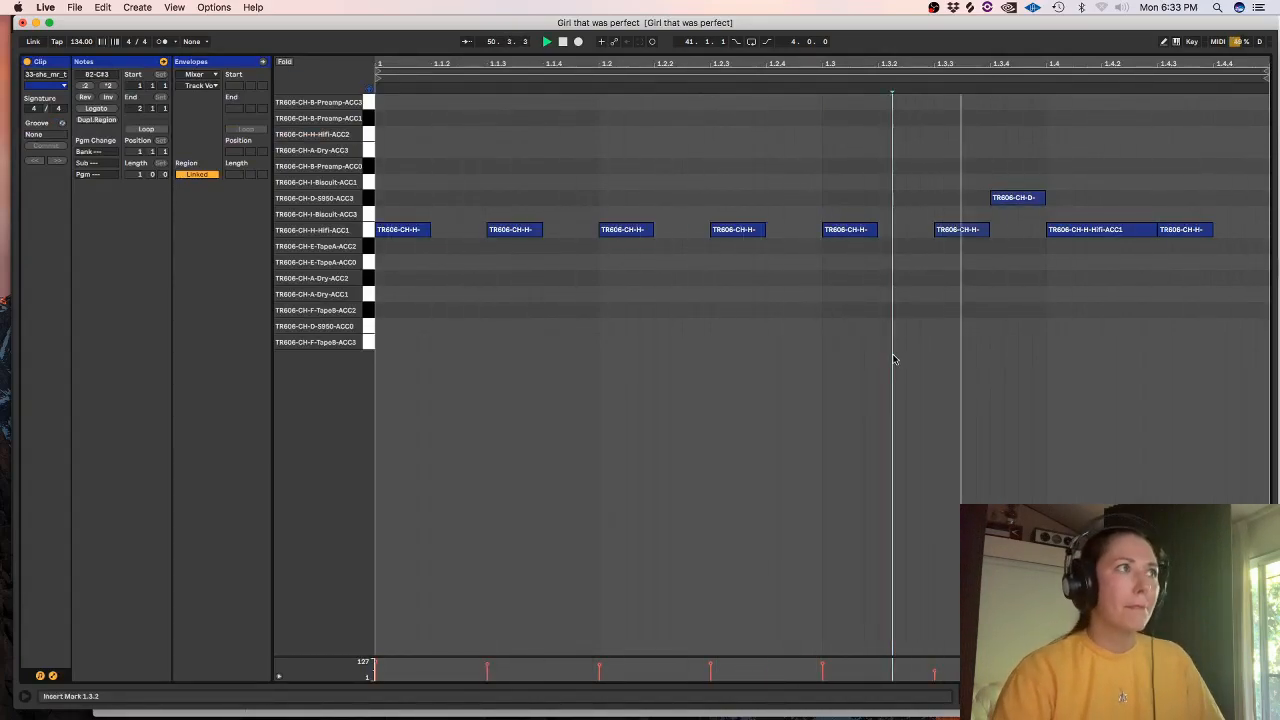
{"action": "key", "text": "shift+Tab"}
{"action": "left_click", "coordinate": [567, 98]}
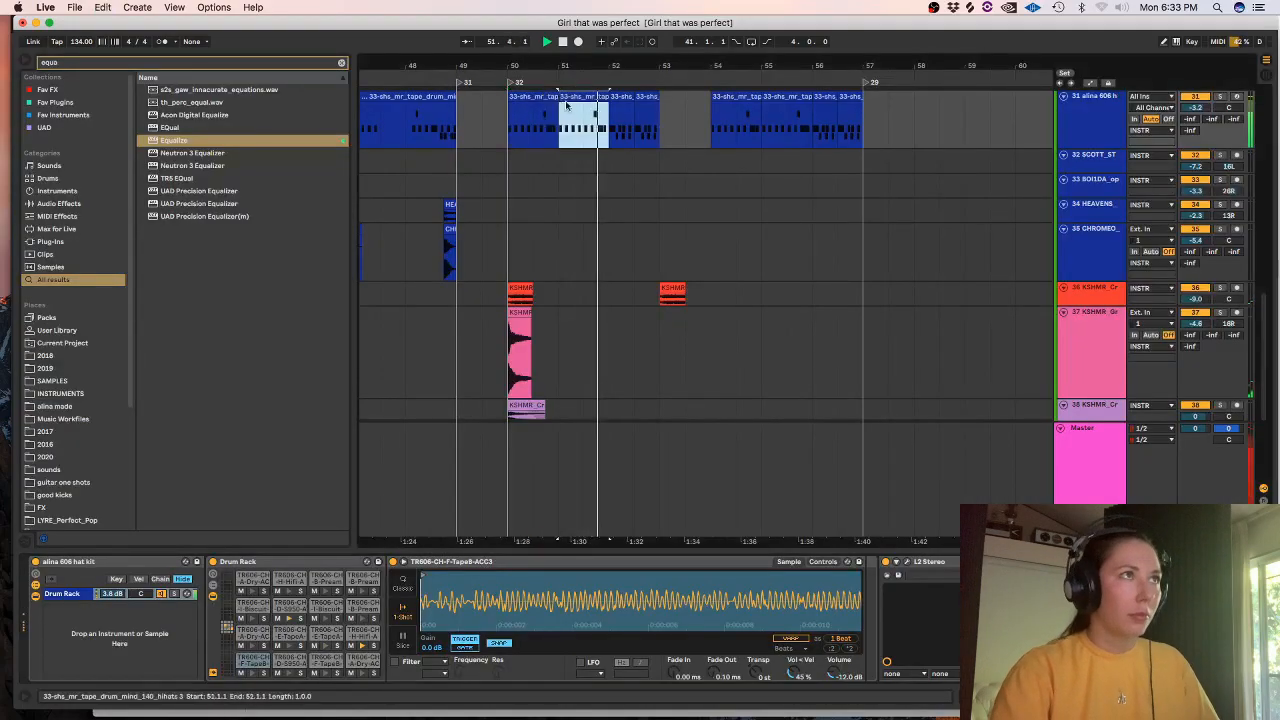
{"action": "key", "text": "shift+Tab"}
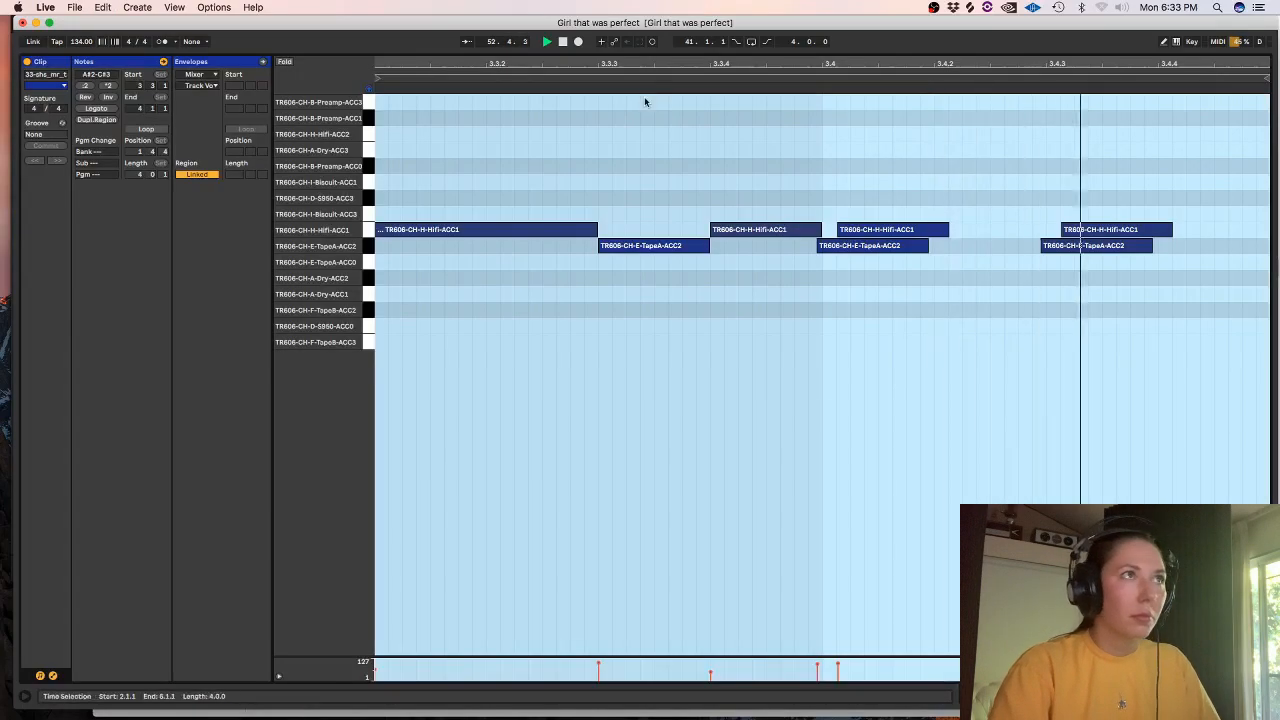
{"action": "key", "text": "shift+Tab"}
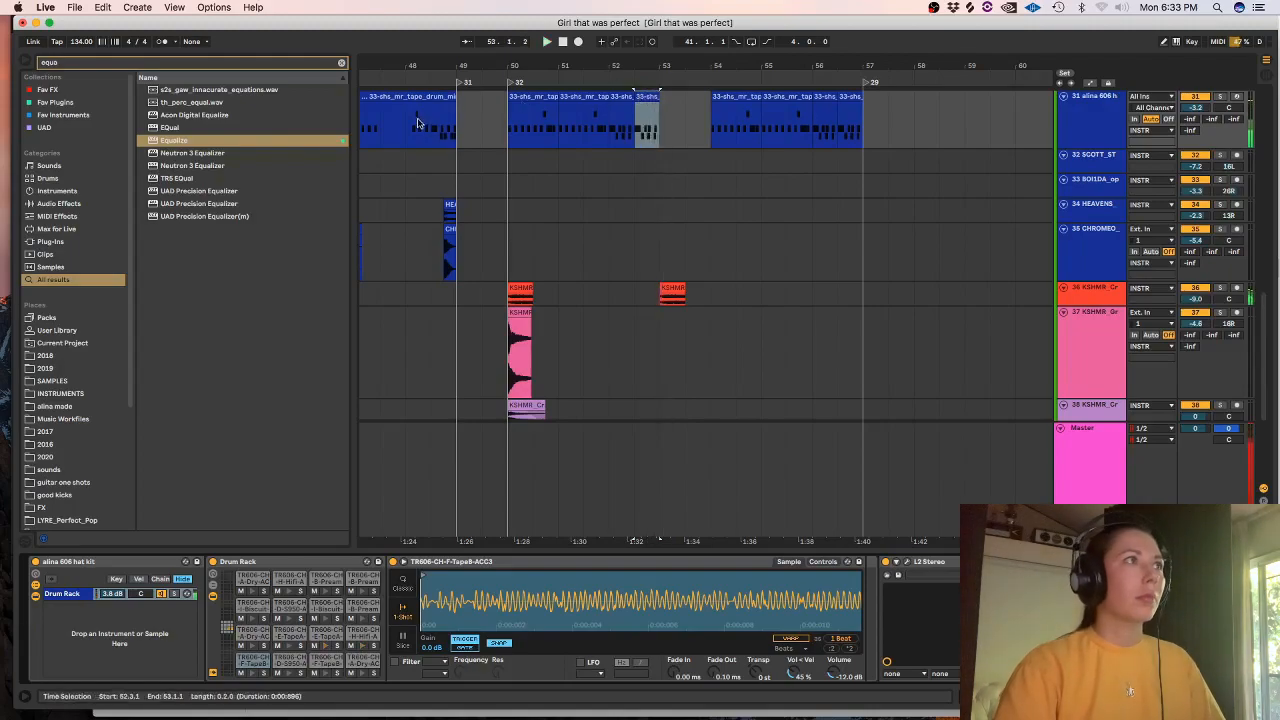
{"action": "left_click", "coordinate": [432, 126]}
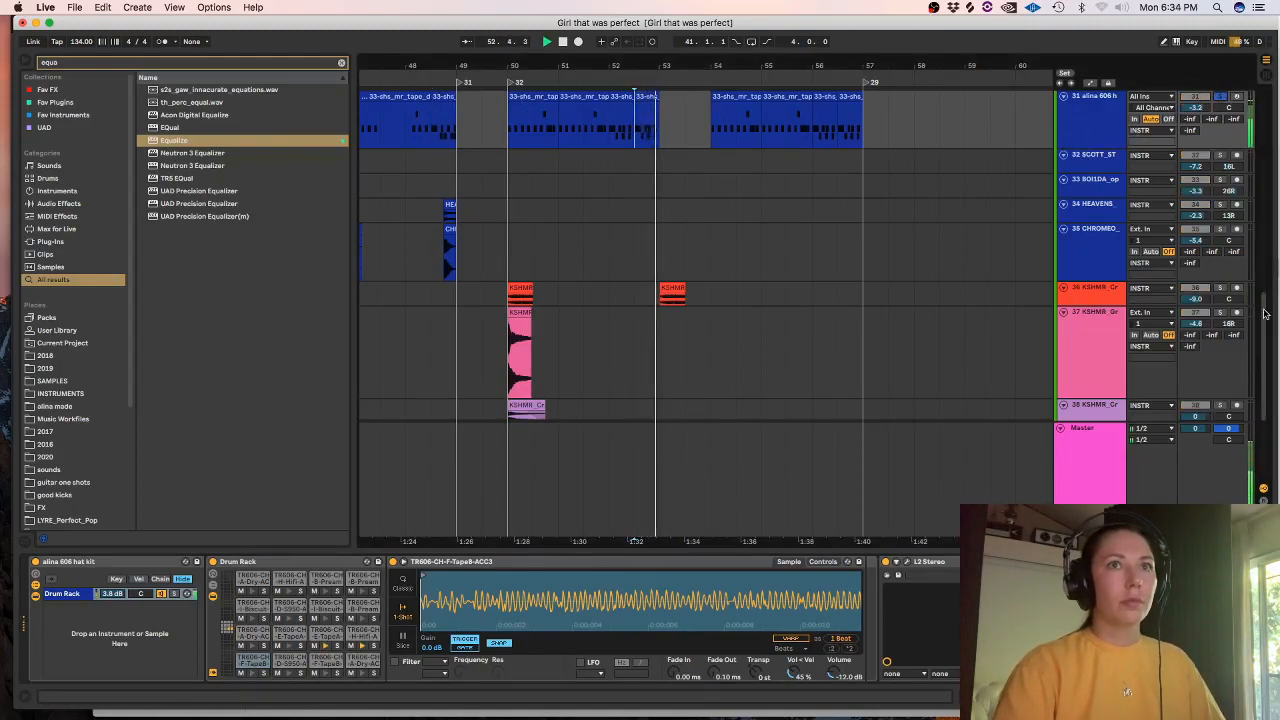
- In the half-bar hi-hat clip ending bar 52, move an H-Hifi-ACC1 note to 3.4.2 and the last E-TapeA-ACC2 note to 3.4.4
{"action": "scroll", "coordinate": [901, 281], "scroll_direction": "up", "scroll_amount": 3}
{"action": "double_click", "coordinate": [636, 203]}
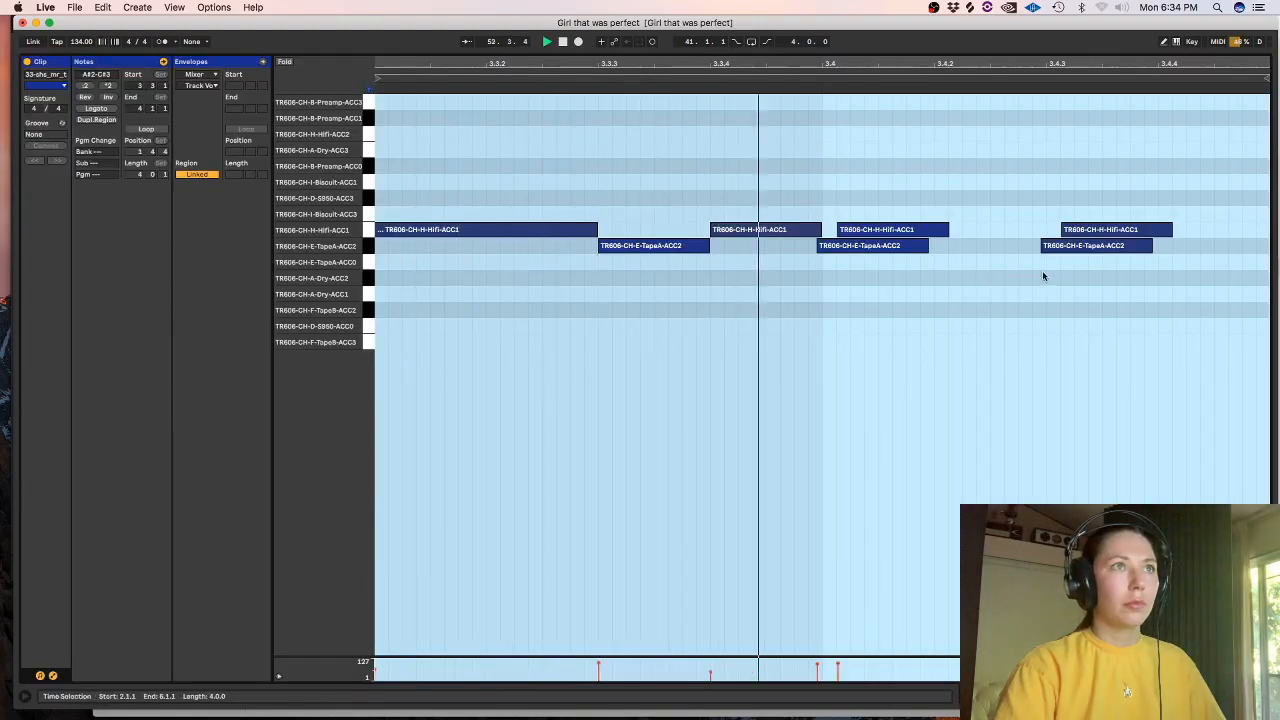
{"action": "left_click", "coordinate": [895, 230]}
{"action": "left_click_drag", "start_coordinate": [895, 230], "coordinate": [967, 232]}
{"action": "right_click", "coordinate": [888, 366]}
{"action": "left_click", "coordinate": [981, 542]}
{"action": "left_click_drag", "start_coordinate": [1110, 253], "coordinate": [1232, 258]}
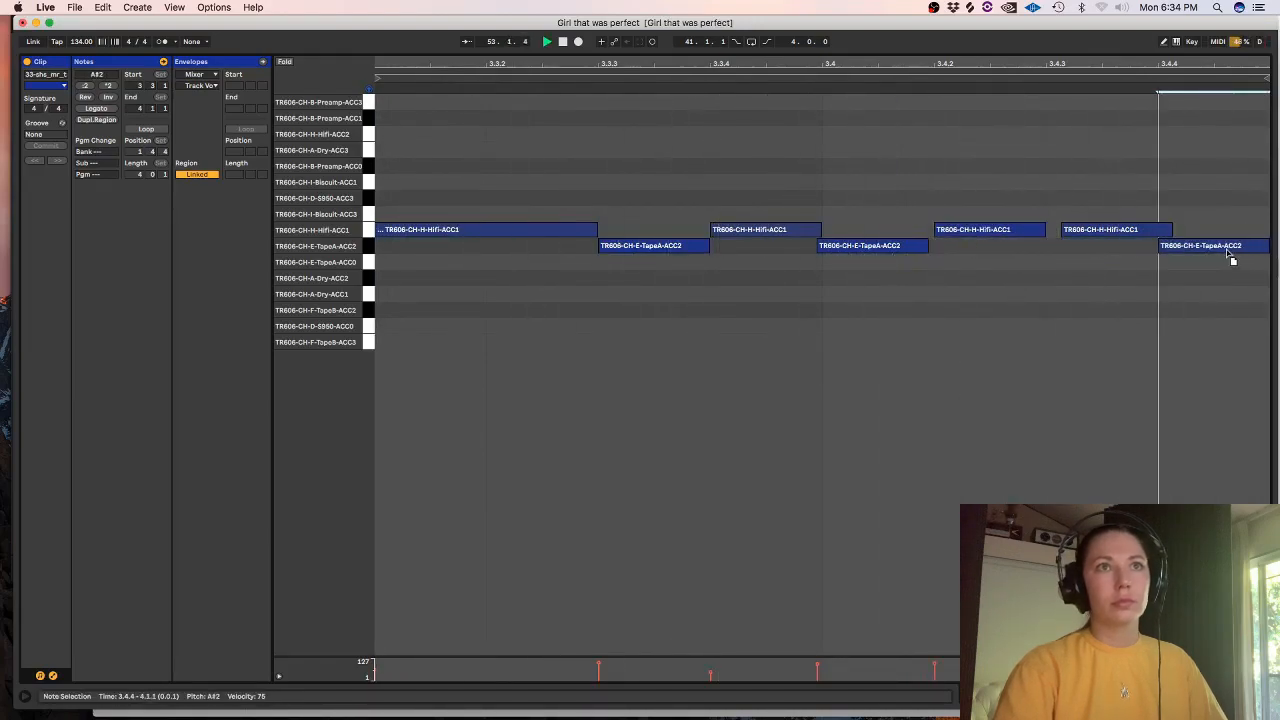
{"action": "key", "text": "shift+Tab"}
- Reopen the half-bar hi-hat clip ending bar 52 and move its last E-TapeA-ACC2 note up to the H-Hifi-ACC1 row
{"action": "left_click", "coordinate": [535, 82]}
{"action": "left_click", "coordinate": [650, 98]}
{"action": "key", "text": "super+c"}
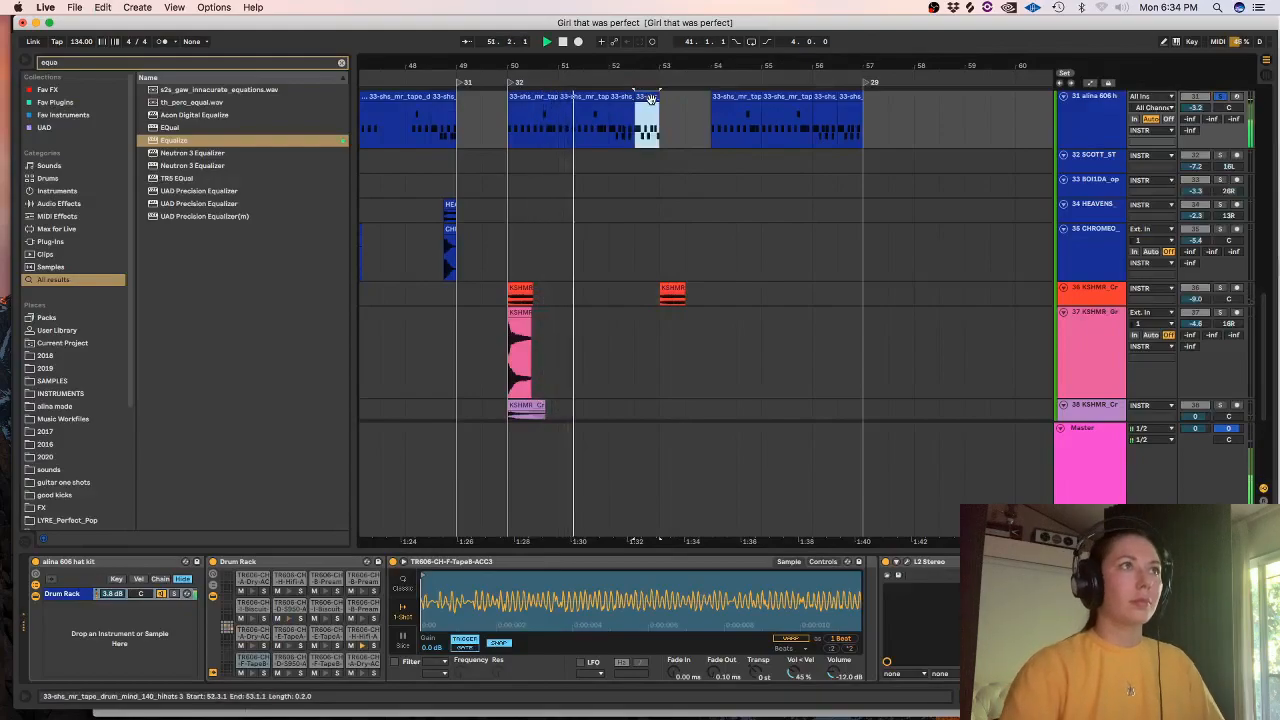
{"action": "key", "text": "shift+Tab"}
{"action": "left_click_drag", "start_coordinate": [1187, 250], "coordinate": [1187, 233]}
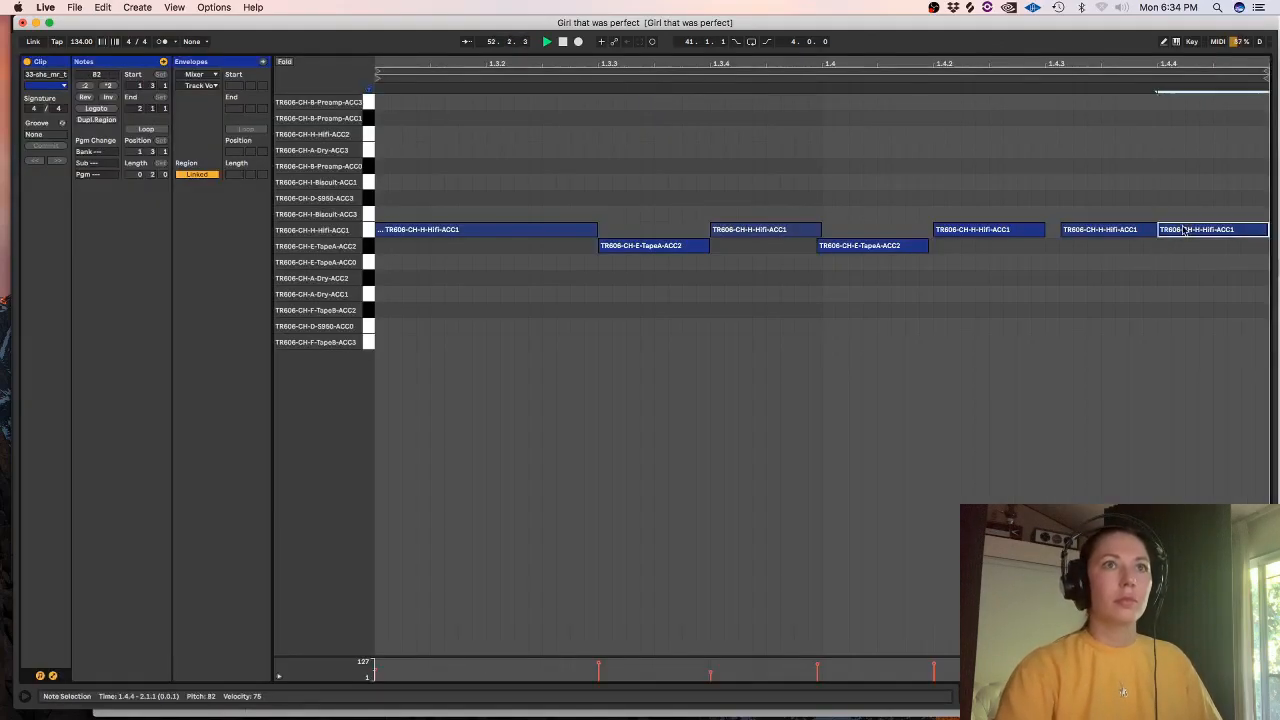
{"action": "key", "text": "shift+Tab"}
- Copy the edited track 31 hi-hat clips of bars 50 to 52 to bar 54
{"action": "left_click", "coordinate": [640, 125]}
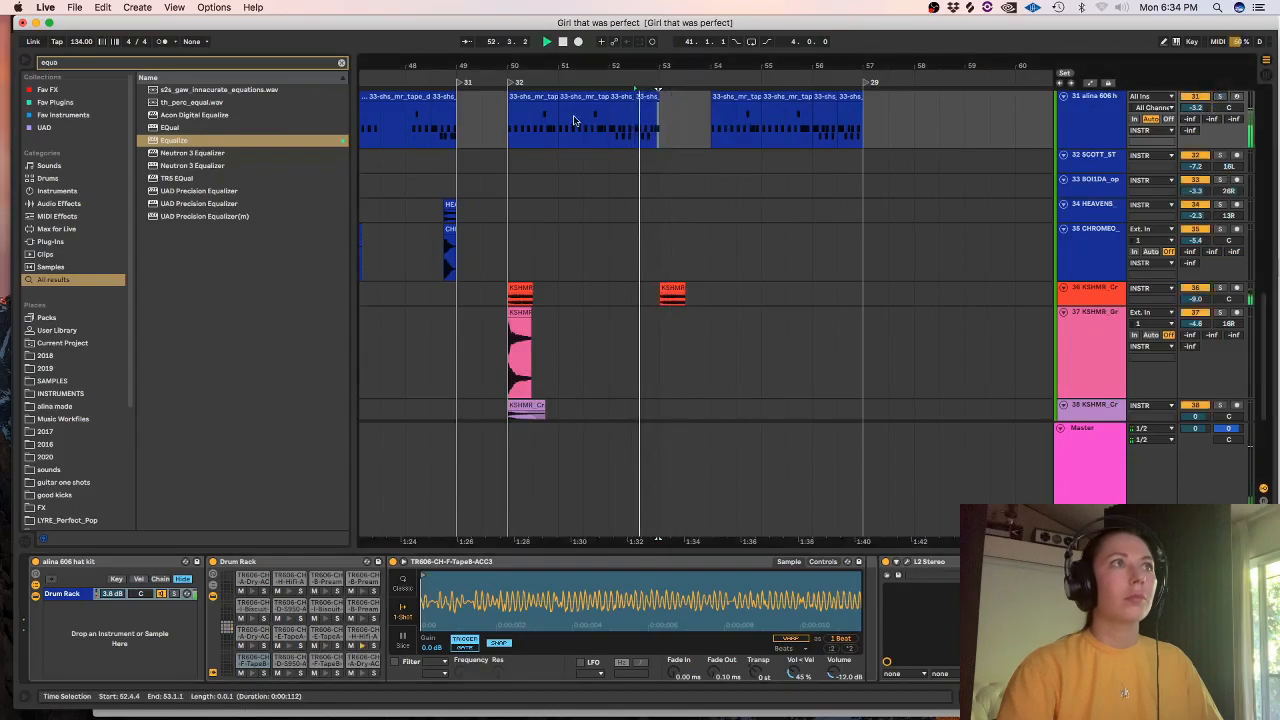
{"action": "left_click", "coordinate": [651, 98]}
{"action": "left_click", "coordinate": [530, 97], "text": "shift"}
{"action": "left_click_drag", "start_coordinate": [530, 97], "coordinate": [729, 127]}
{"action": "left_click", "coordinate": [390, 127]}
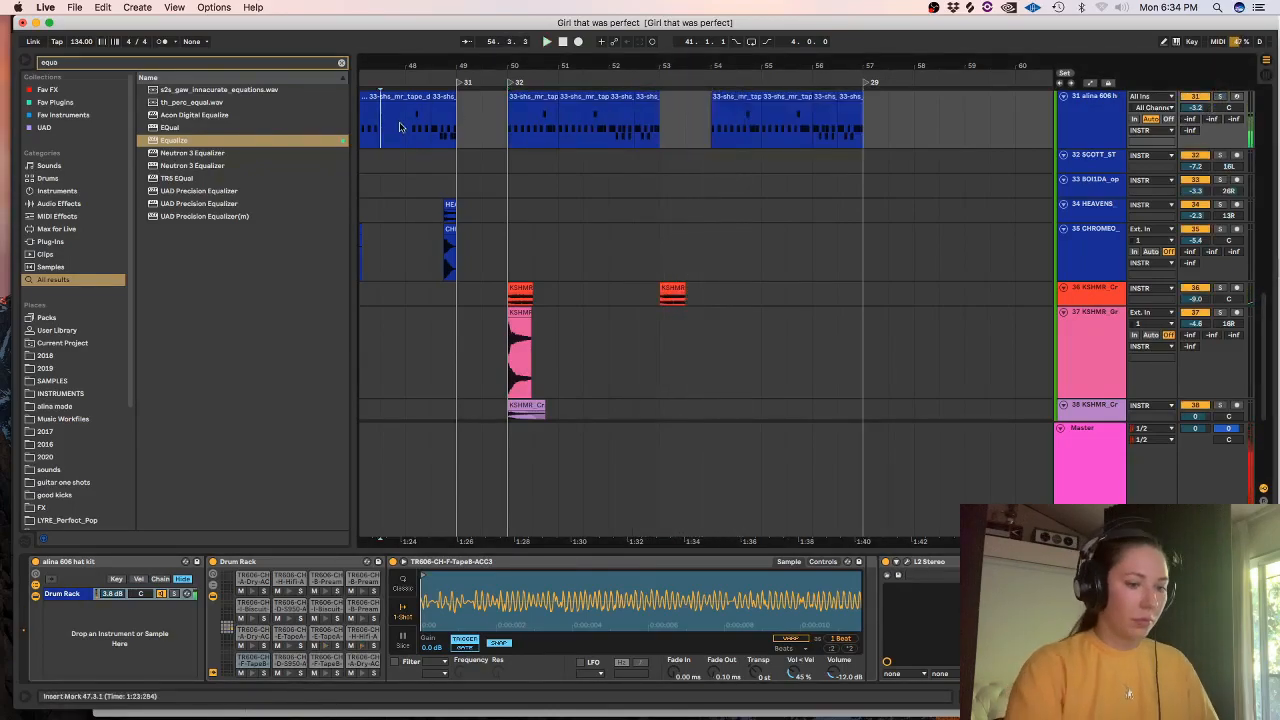
{"action": "key", "text": "space"}
{"action": "key", "text": "minus"}
{"action": "key", "text": "alt+super+l"}
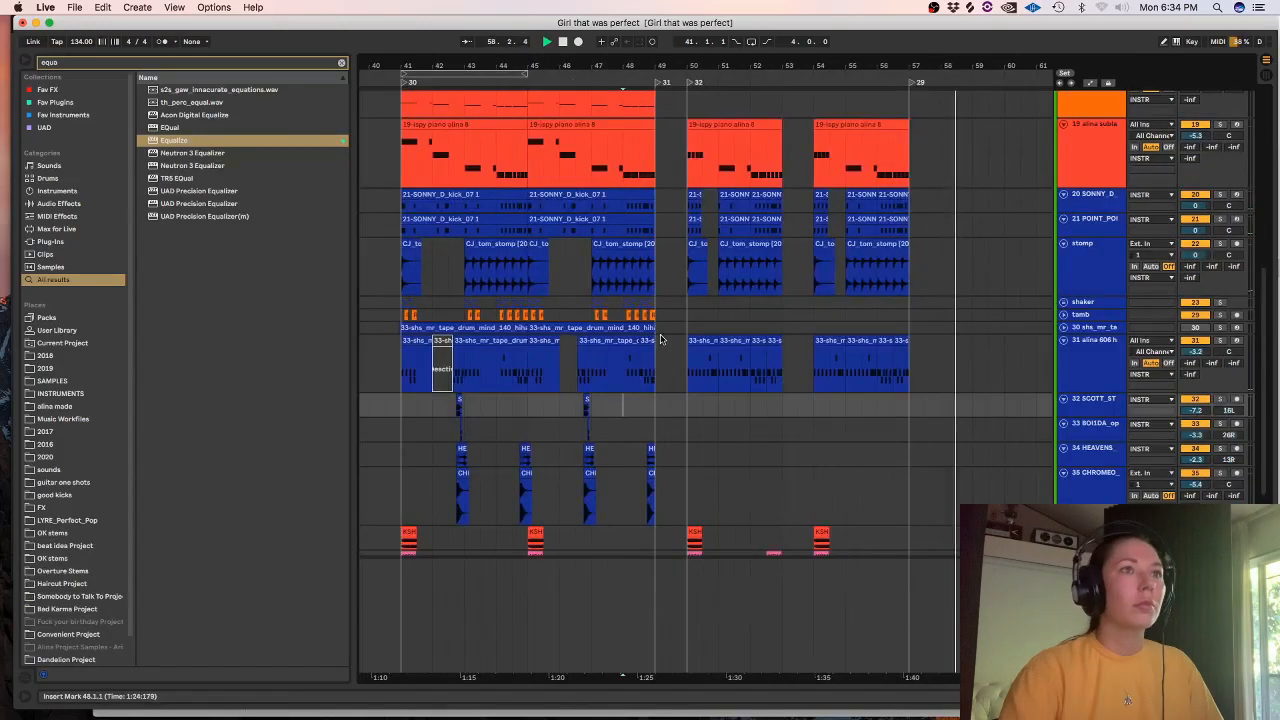
- Paste the shaker pattern at bar 50, trim it to one bar, and repeat it through bar 52
{"action": "left_click", "coordinate": [497, 298]}
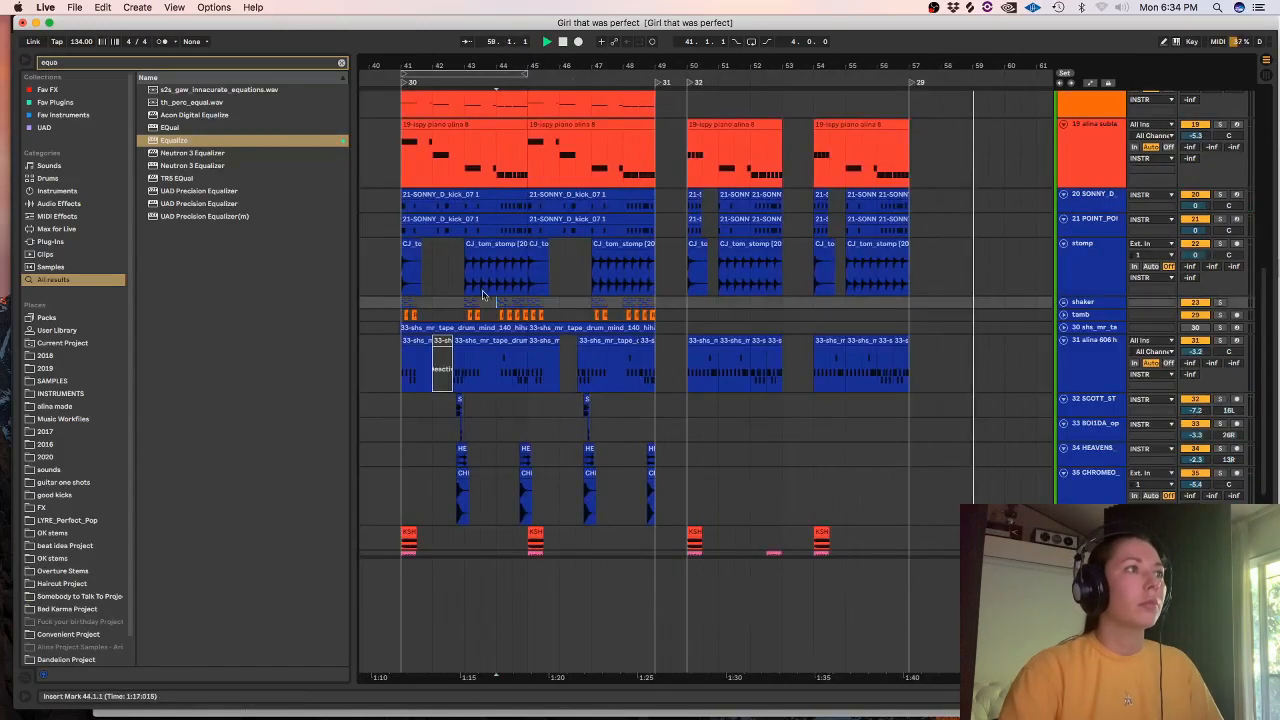
{"action": "left_click_drag", "start_coordinate": [720, 305], "coordinate": [766, 305]}
{"action": "left_click", "coordinate": [690, 306]}
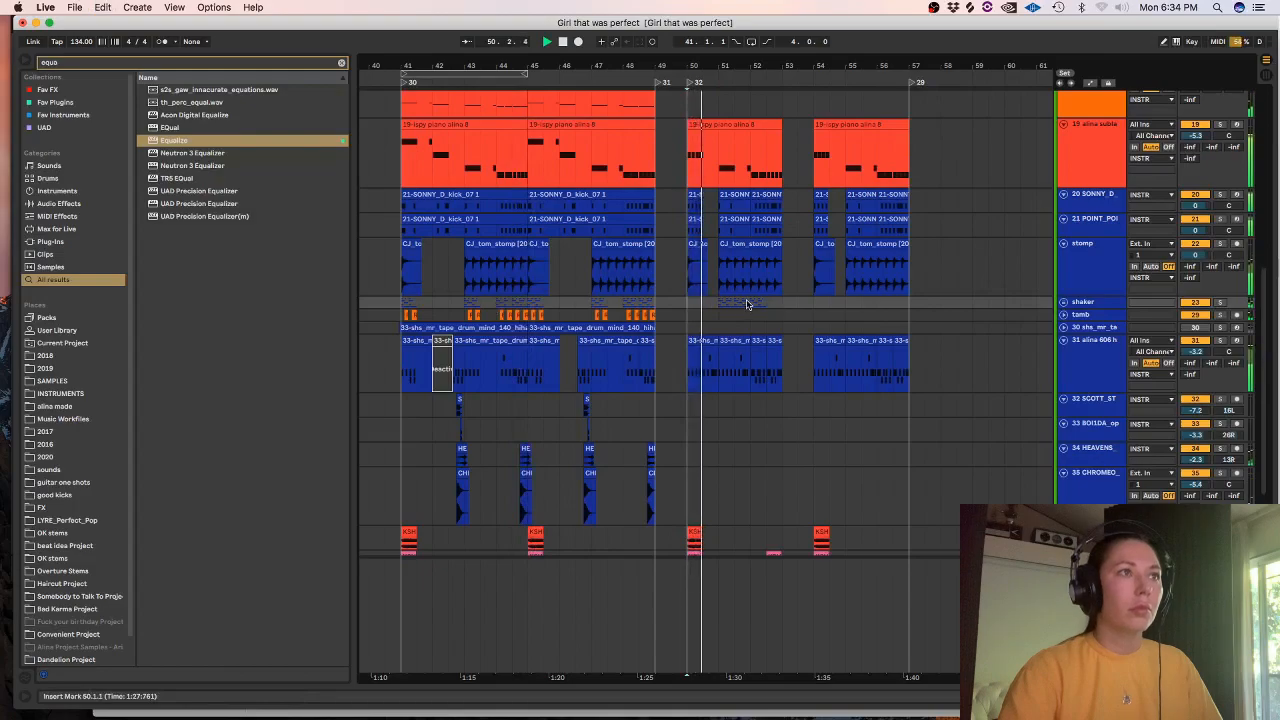
{"action": "key", "text": "super+z"}
{"action": "key", "text": "super+v"}
{"action": "key", "text": "space"}
{"action": "key", "text": "space"}
{"action": "left_click_drag", "start_coordinate": [750, 303], "coordinate": [720, 304]}
{"action": "key", "text": "Delete"}
{"action": "left_click", "coordinate": [697, 305]}
{"action": "key", "text": "super+d"}
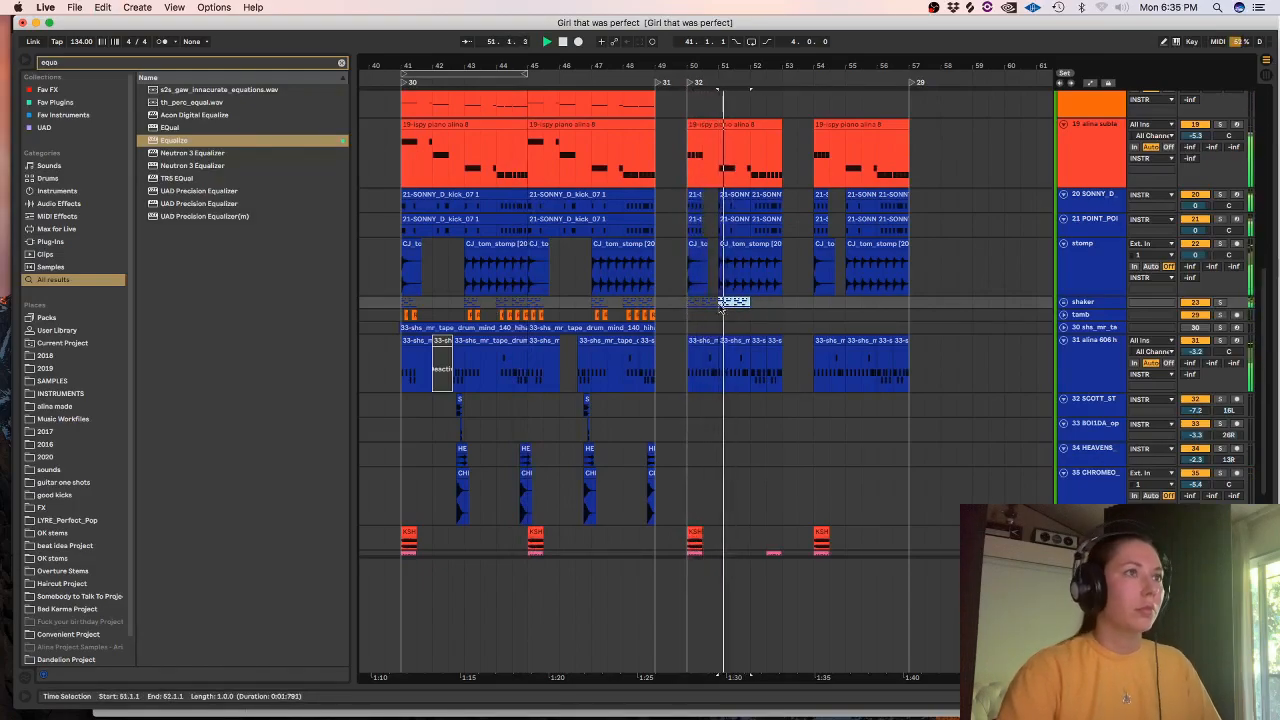
{"action": "key", "text": "super+d"}
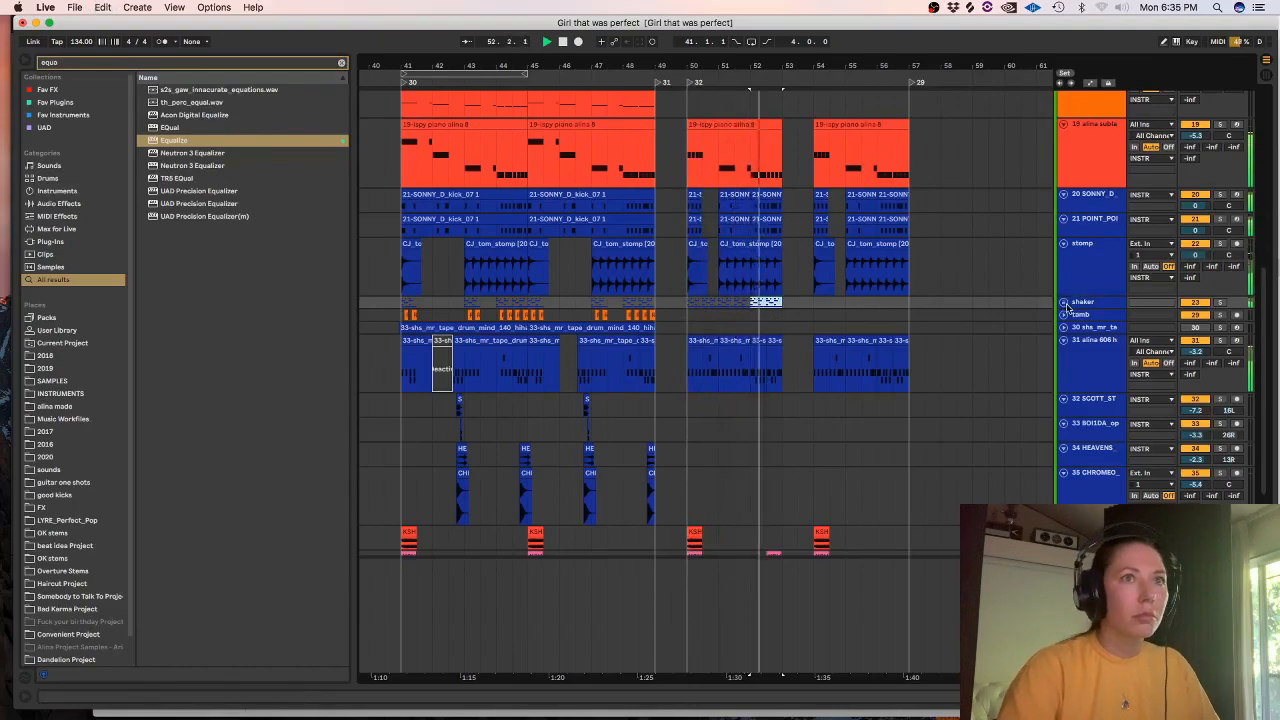
- Copy the three shaker bars from bar 50 to bar 54 and adjust the shaker track's volume
{"action": "left_click_drag", "start_coordinate": [817, 306], "coordinate": [860, 308]}
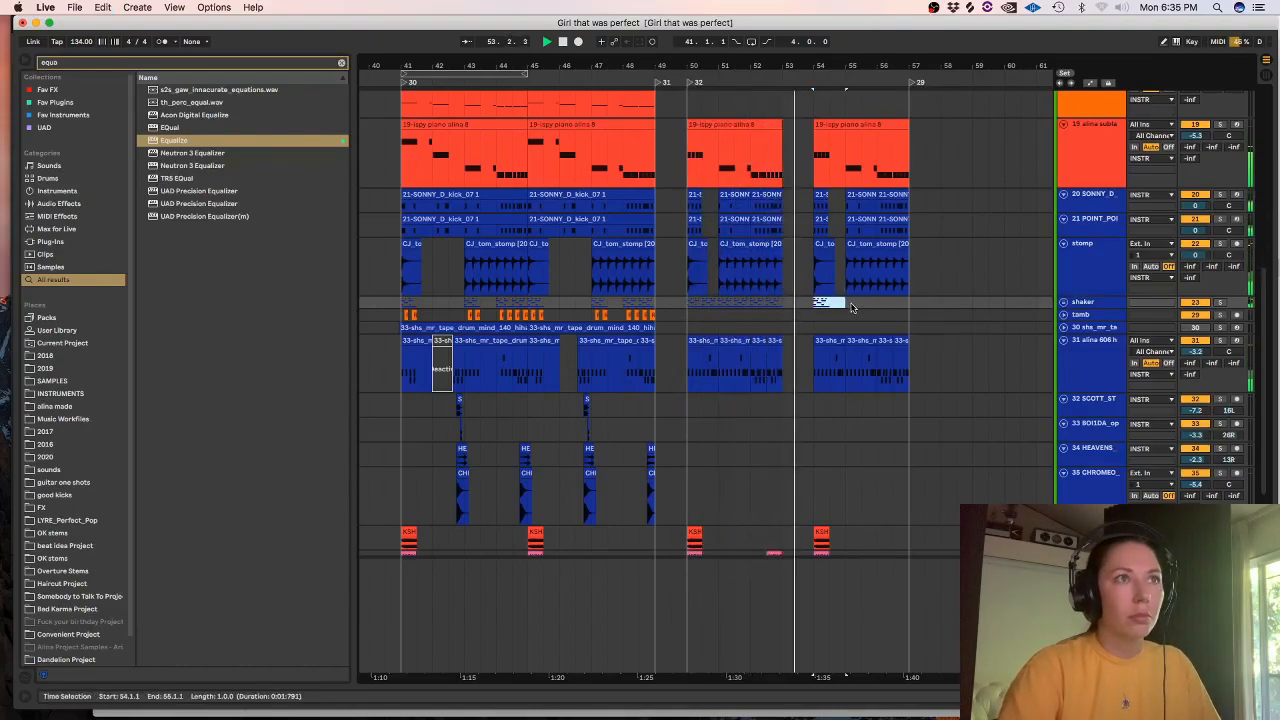
{"action": "left_click", "coordinate": [834, 301]}
{"action": "left_click_drag", "start_coordinate": [780, 305], "coordinate": [689, 307]}
{"action": "left_click", "coordinate": [821, 305]}
{"action": "key", "text": "super+v"}
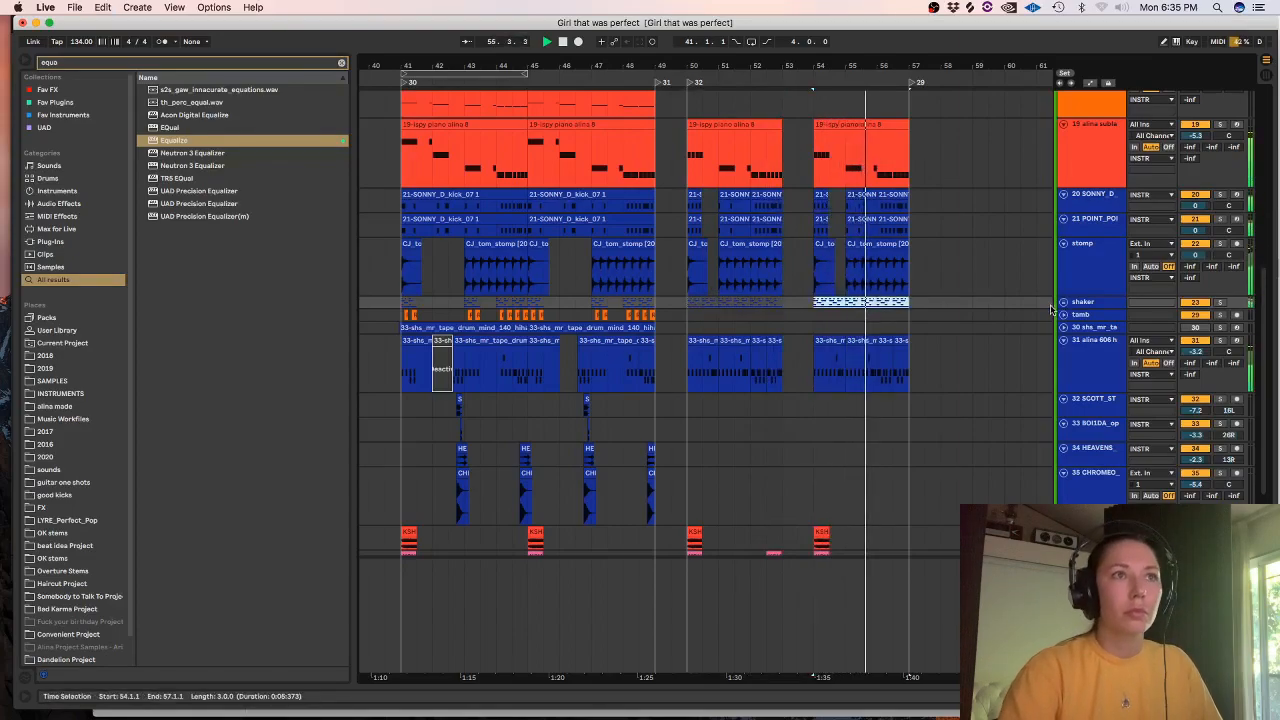
{"action": "left_click", "coordinate": [1064, 302]}
{"action": "left_click_drag", "start_coordinate": [1192, 316], "coordinate": [1192, 325]}
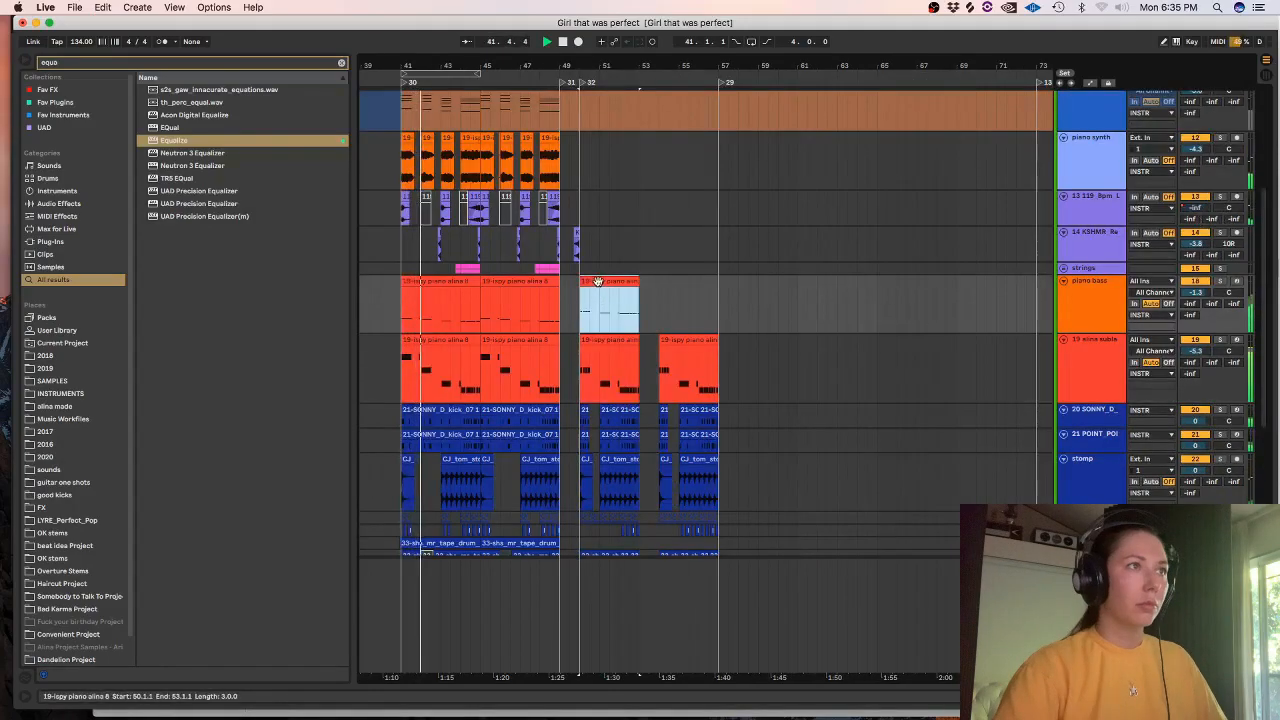
- Transpose all notes of the piano bass clip at bar 50 down one octave
{"action": "double_click", "coordinate": [596, 281]}
{"action": "key", "text": "super+a"}
{"action": "key", "text": "shift+Down"}
{"action": "left_click", "coordinate": [665, 285]}
{"action": "key", "text": "shift+Tab"}
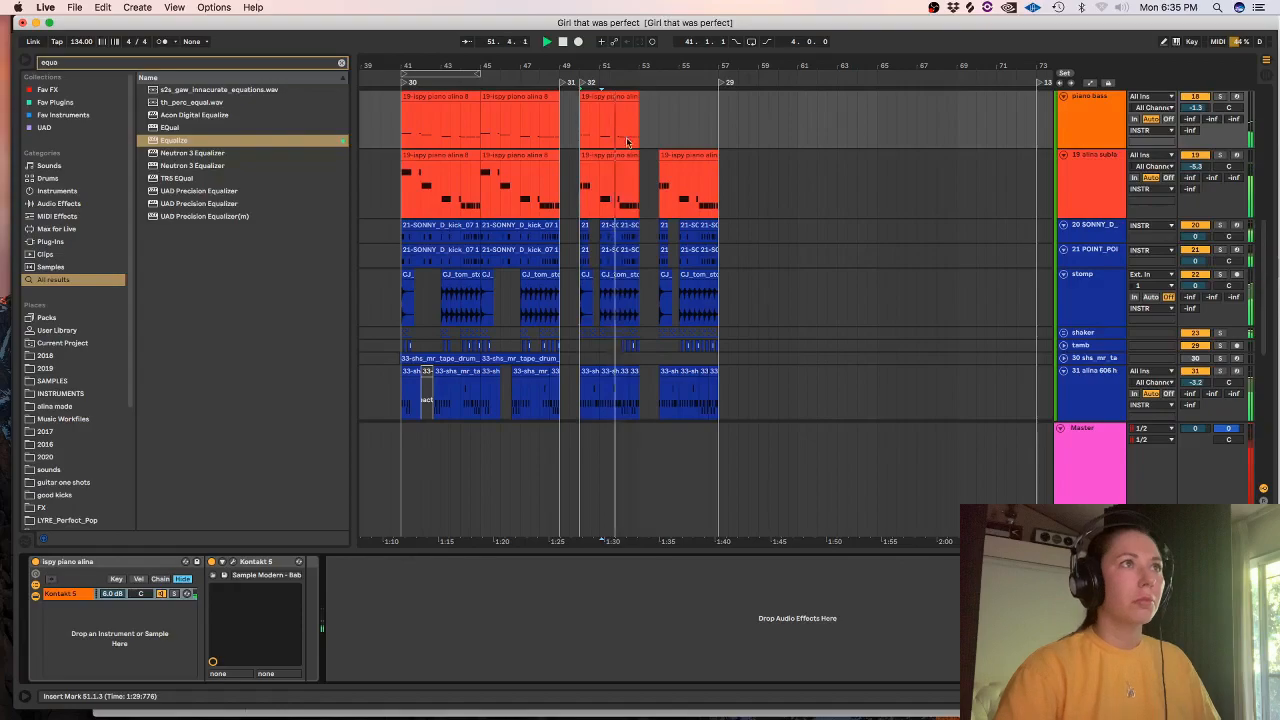
- Copy the three-bar piano bass clip from bar 50 to bar 54
{"action": "left_click", "coordinate": [598, 97]}
{"action": "left_click_drag", "start_coordinate": [598, 98], "coordinate": [680, 119]}
{"action": "left_click_drag", "start_coordinate": [1262, 250], "coordinate": [1262, 188]}
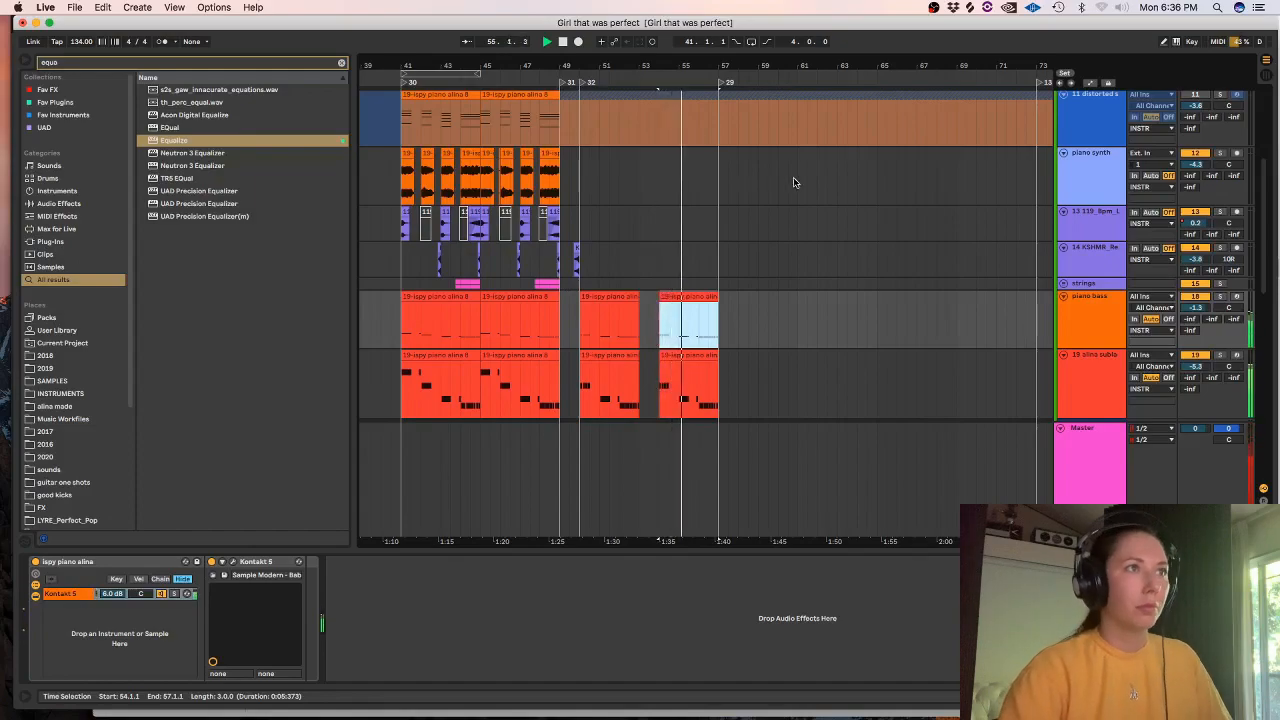
- Duplicate the clips of bars 41 to 49 on tracks 13 and 14 to bar 50
{"action": "left_click_drag", "start_coordinate": [1266, 225], "coordinate": [1266, 305]}
{"action": "left_click", "coordinate": [1080, 267]}
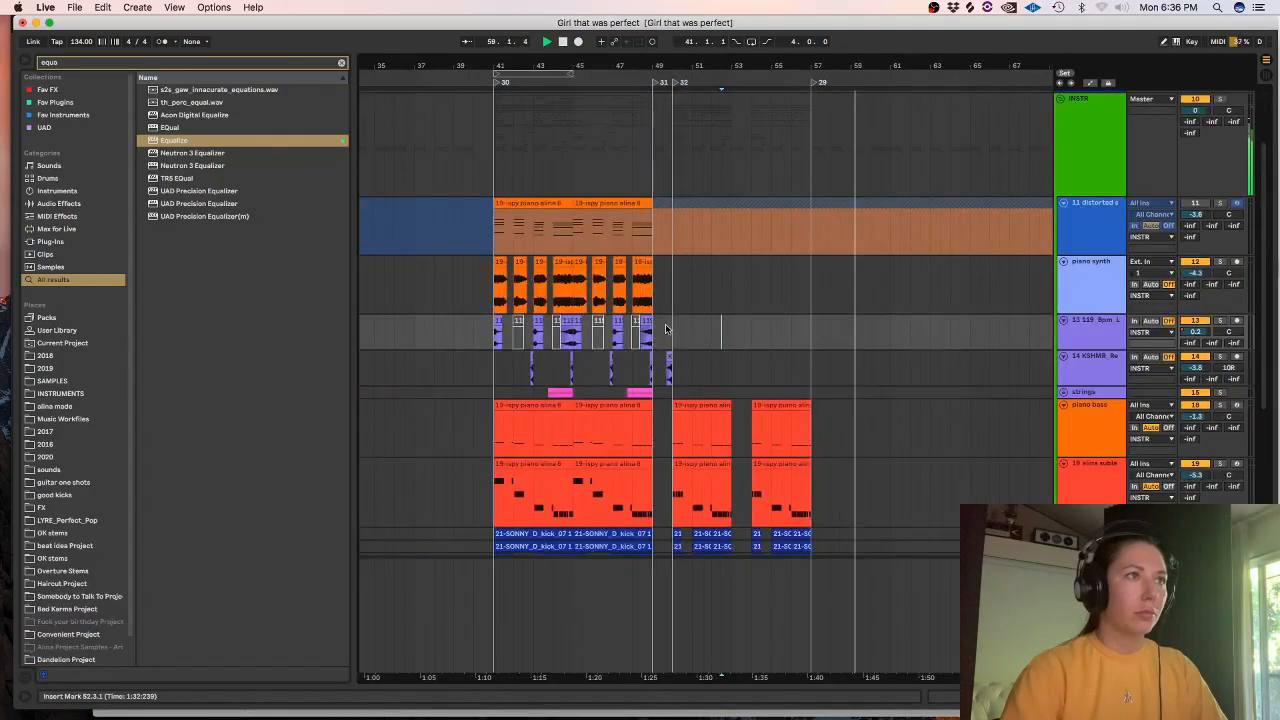
{"action": "left_click_drag", "start_coordinate": [673, 328], "coordinate": [496, 366]}
{"action": "key", "text": "super+d"}
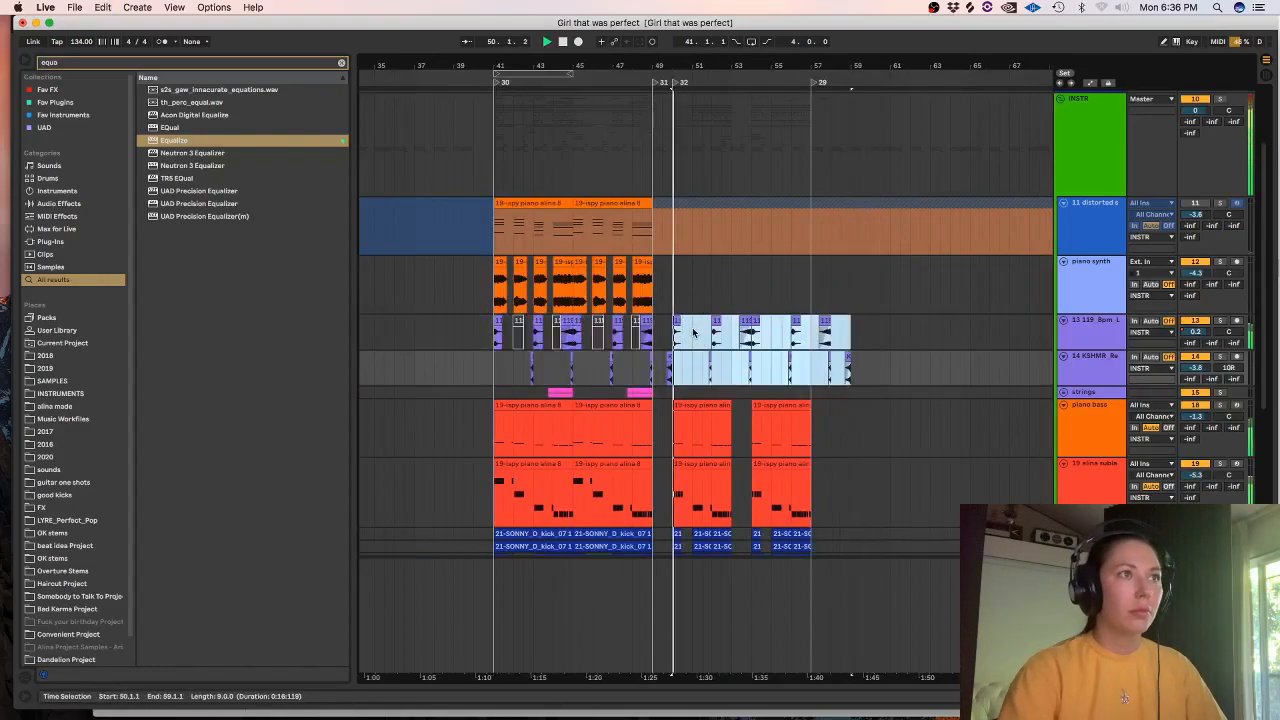
- Clear the copied track 13 clips from bars 50 and 51 and select the copied clips on tracks 13 and 14 from bar 56 onward
{"action": "left_click", "coordinate": [694, 323]}
{"action": "left_click", "coordinate": [696, 321]}
{"action": "key", "text": "0"}
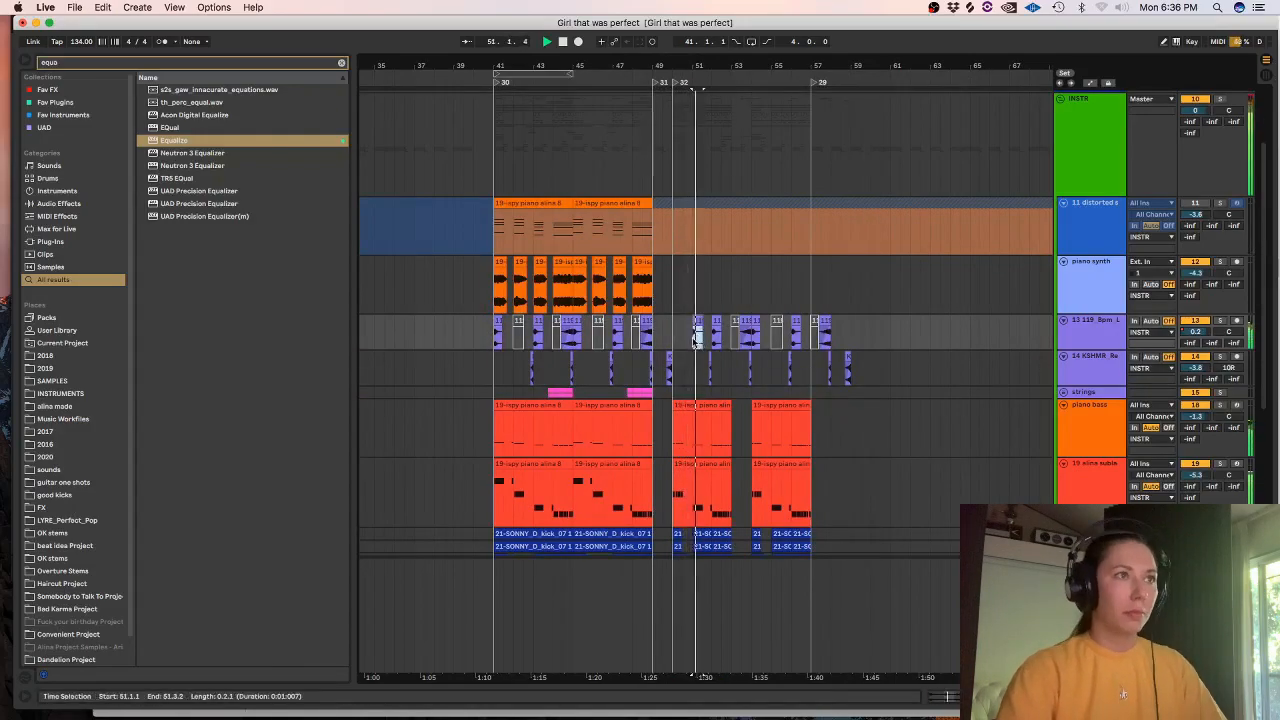
{"action": "key", "text": "plus"}
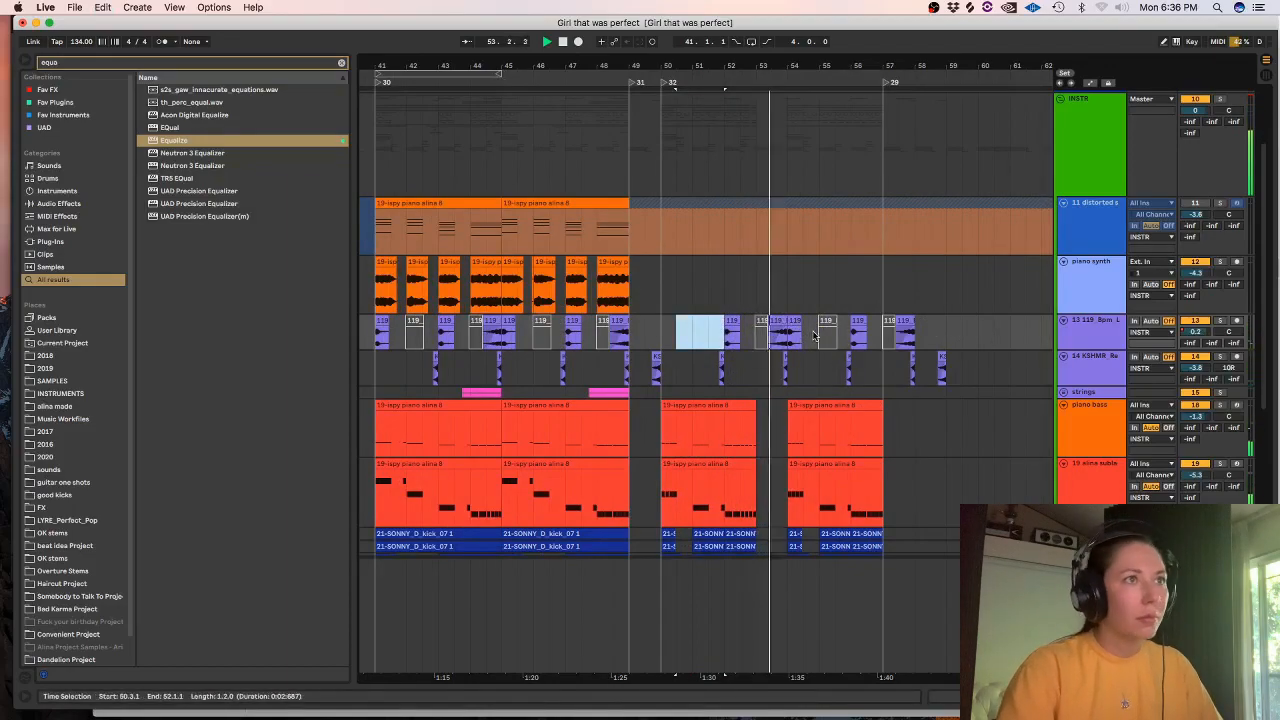
{"action": "left_click_drag", "start_coordinate": [1022, 337], "coordinate": [855, 352]}
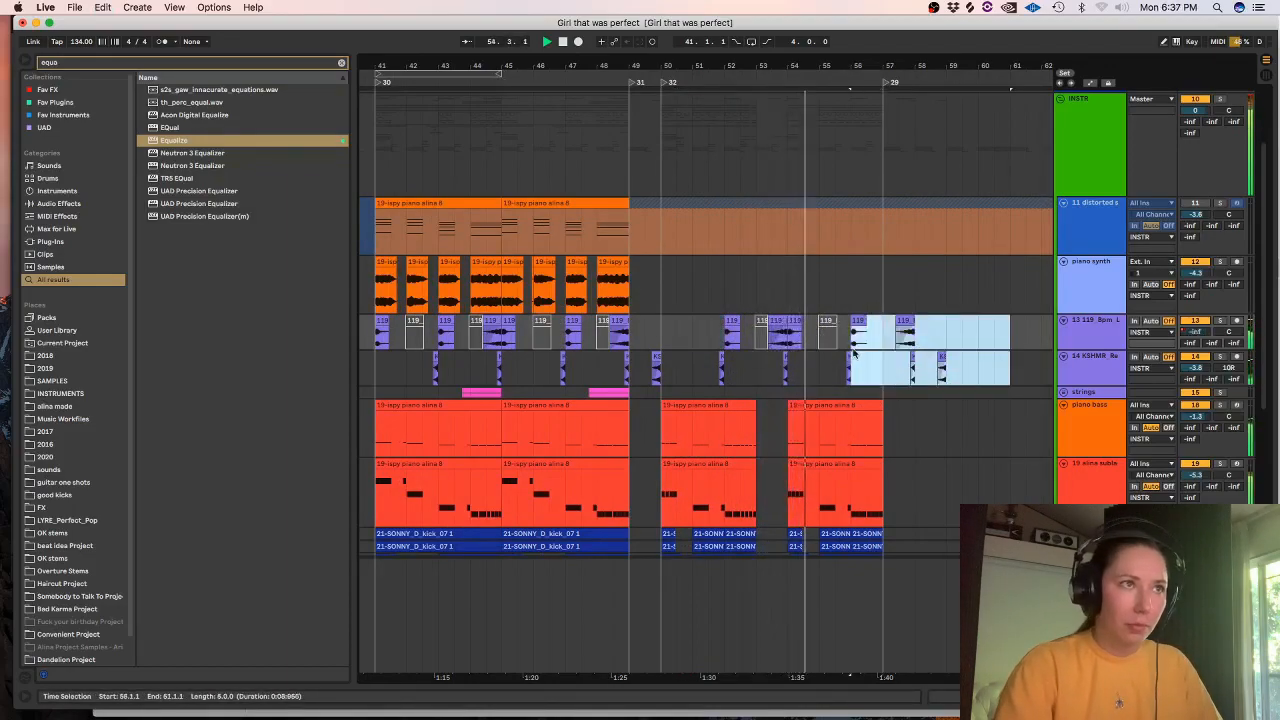